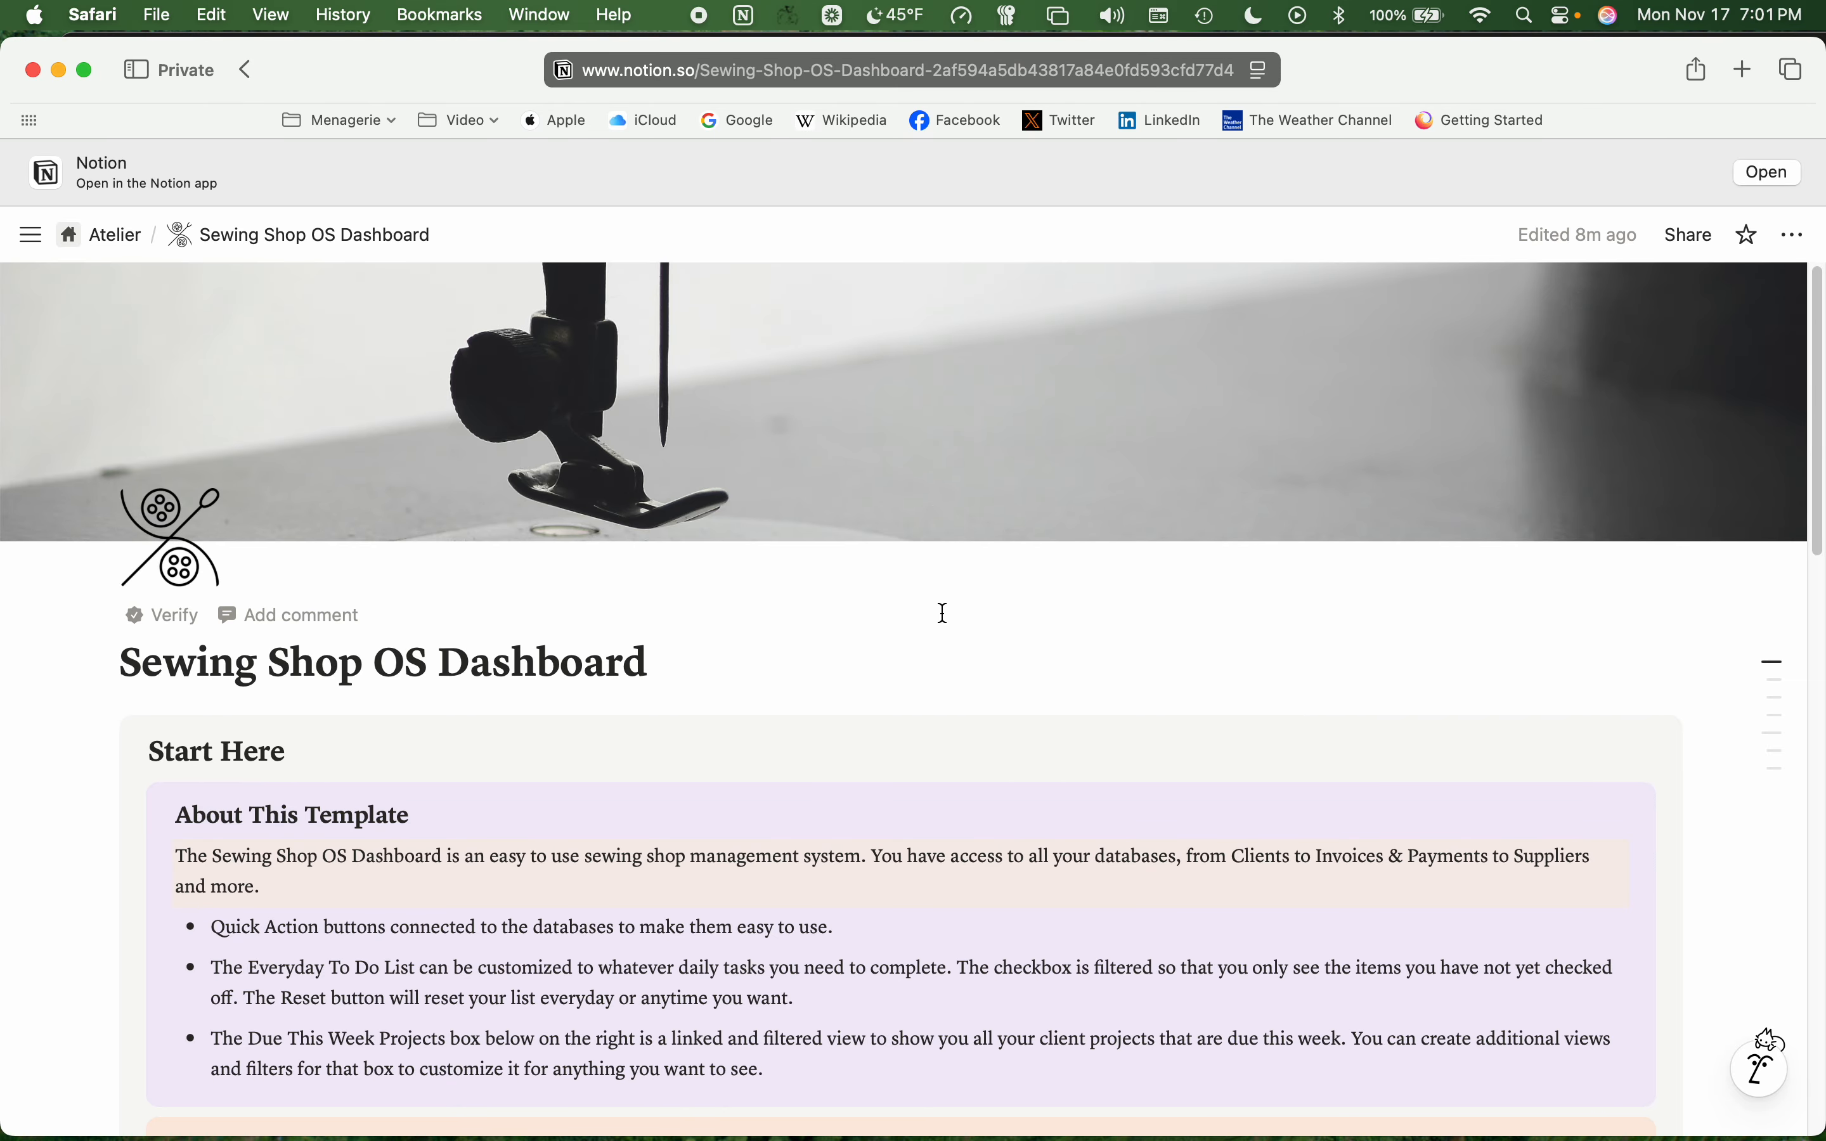
- Read through the Start Here section, covering the template description, the renaming hint and the closing note
scroll(943, 614, "down", 3)
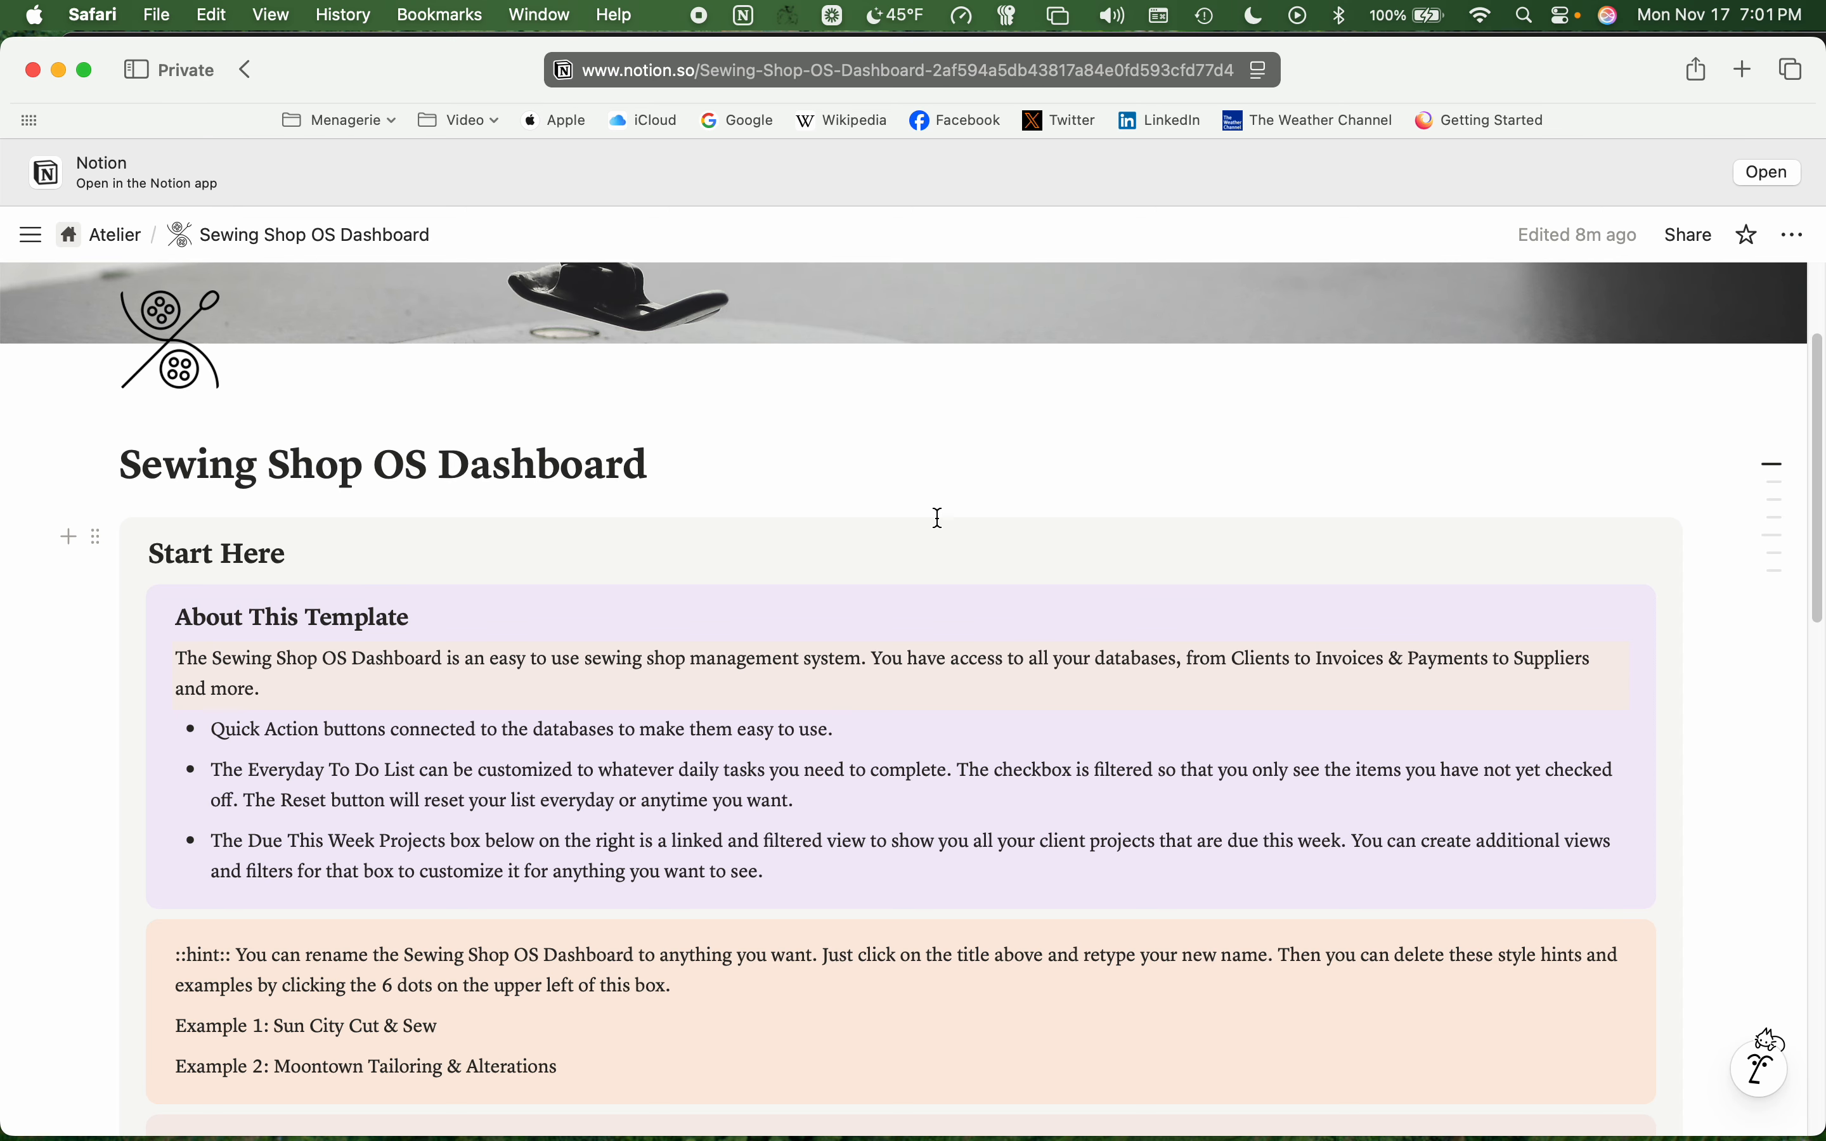
scroll(943, 518, "down", 1)
scroll(944, 519, "down", 2)
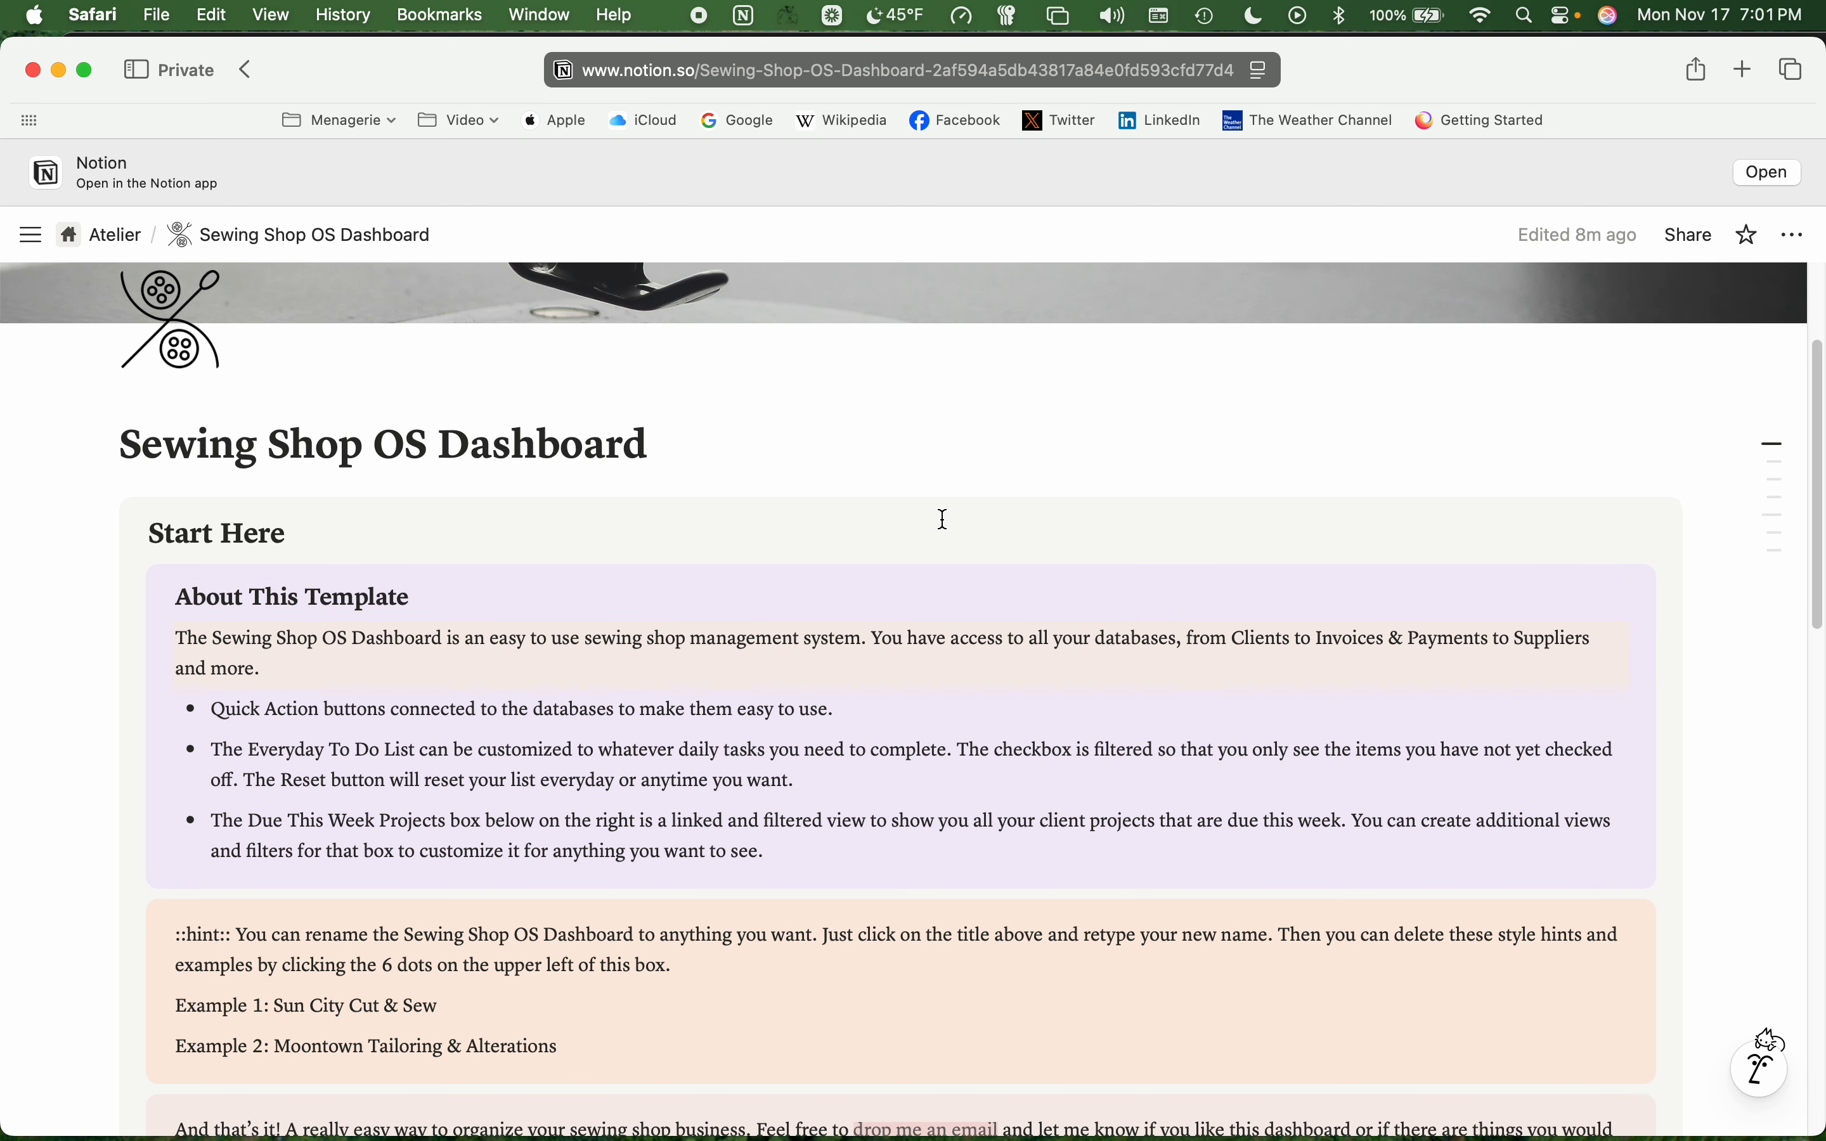
scroll(944, 518, "down", 2)
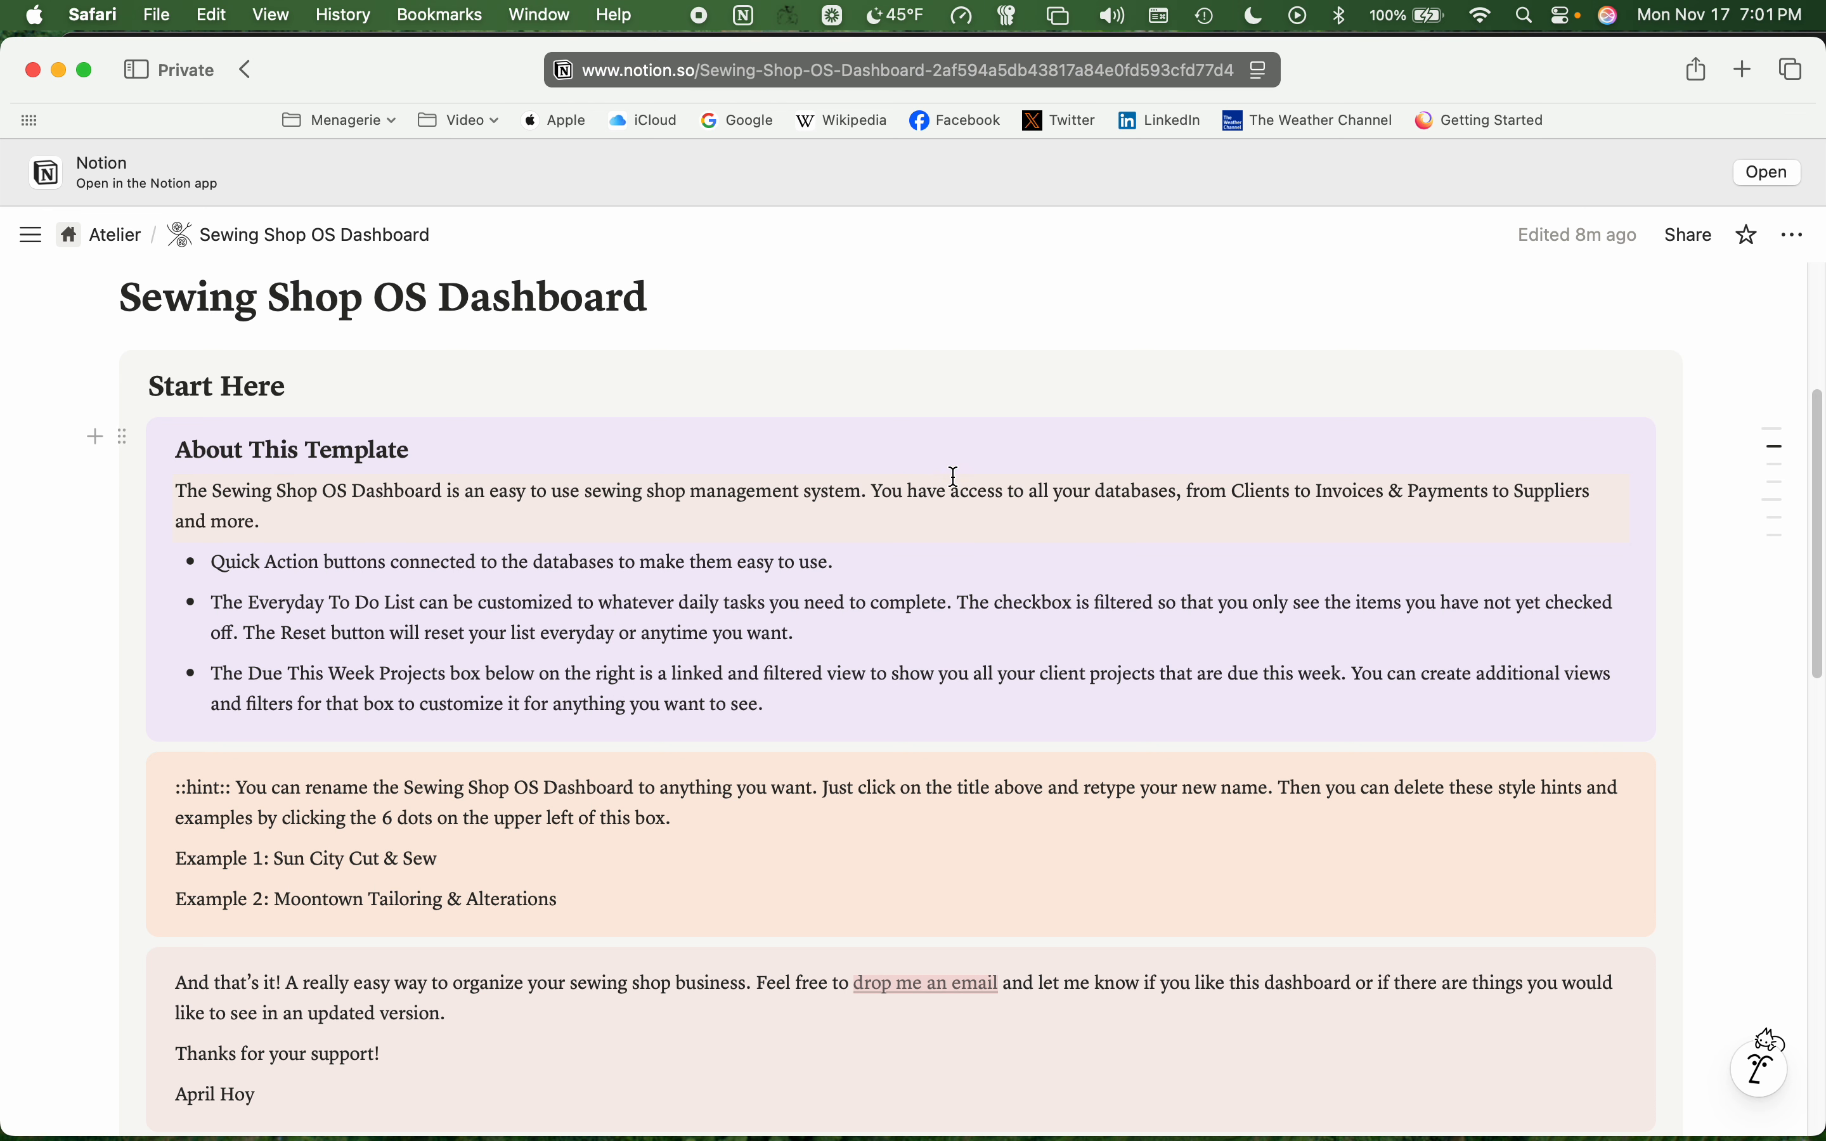
scroll(945, 445, "down", 1)
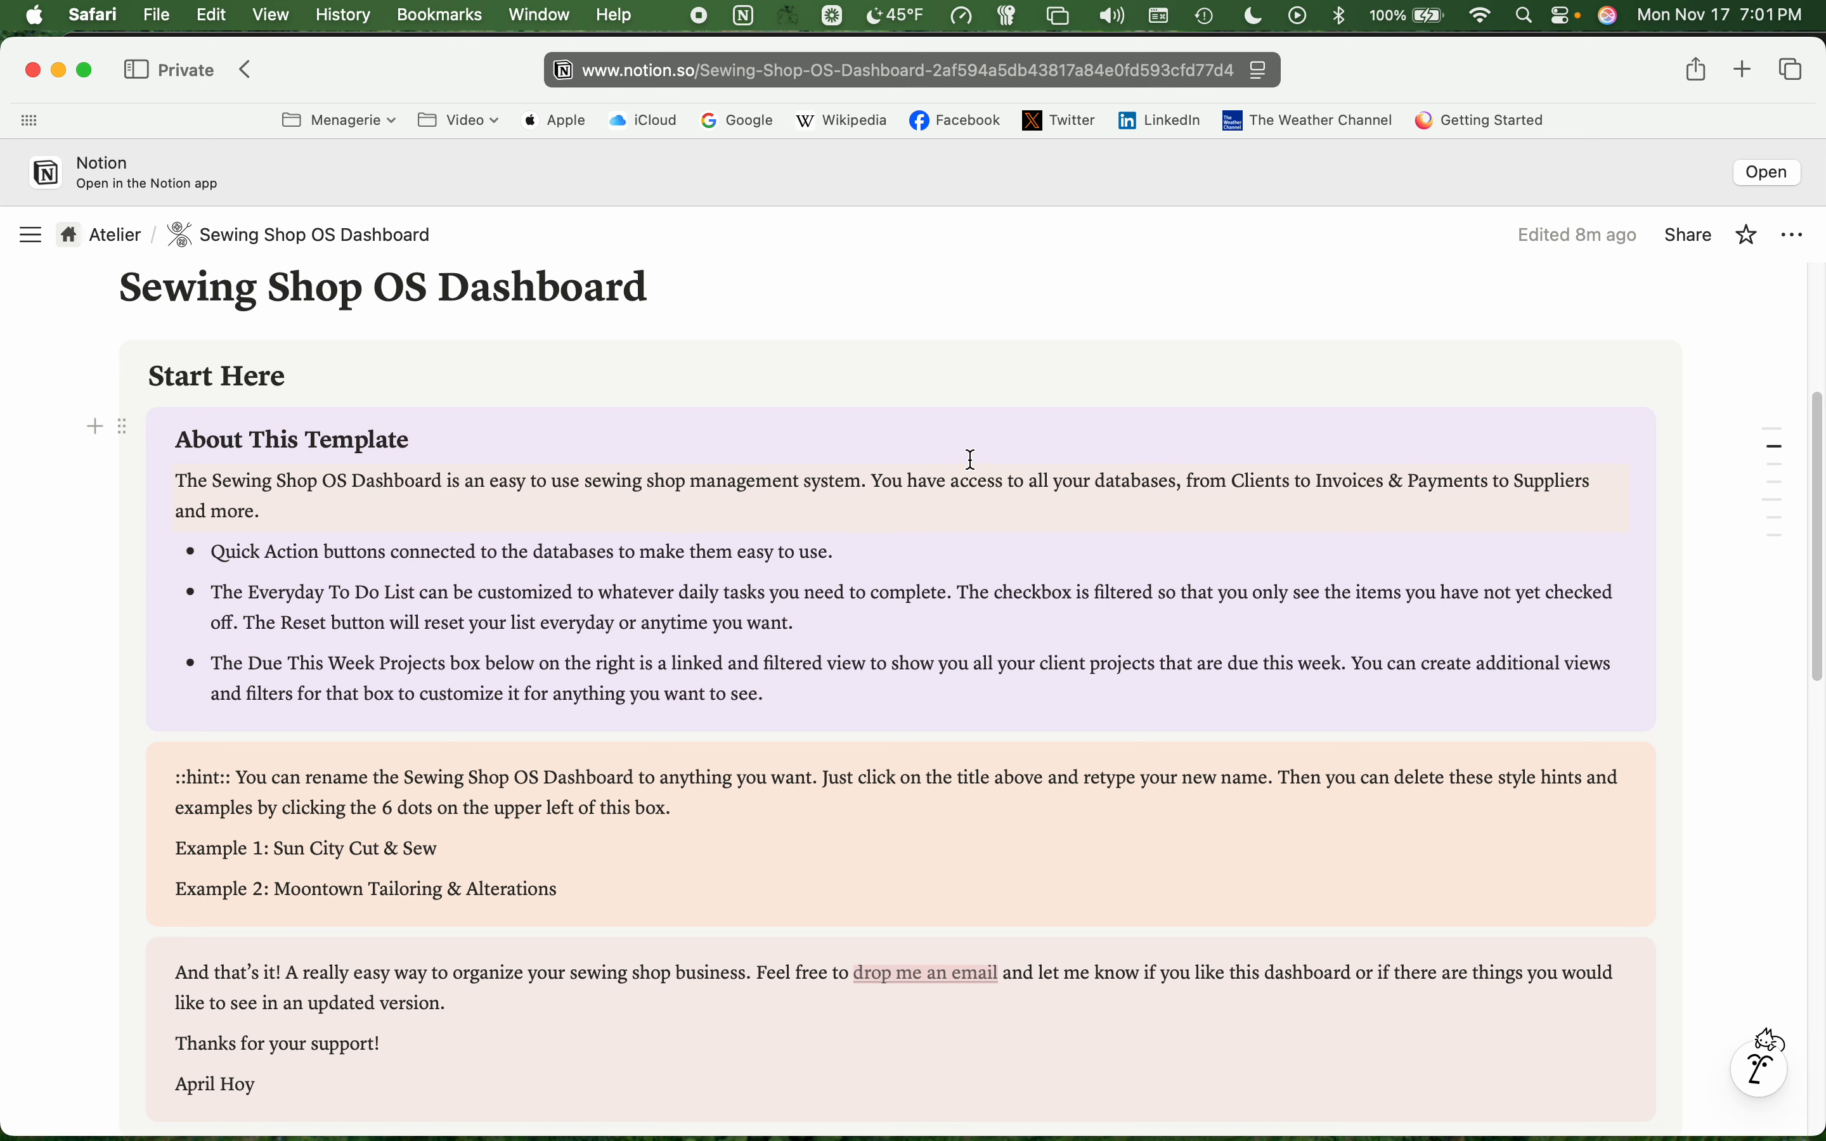
scroll(969, 460, "down", 2)
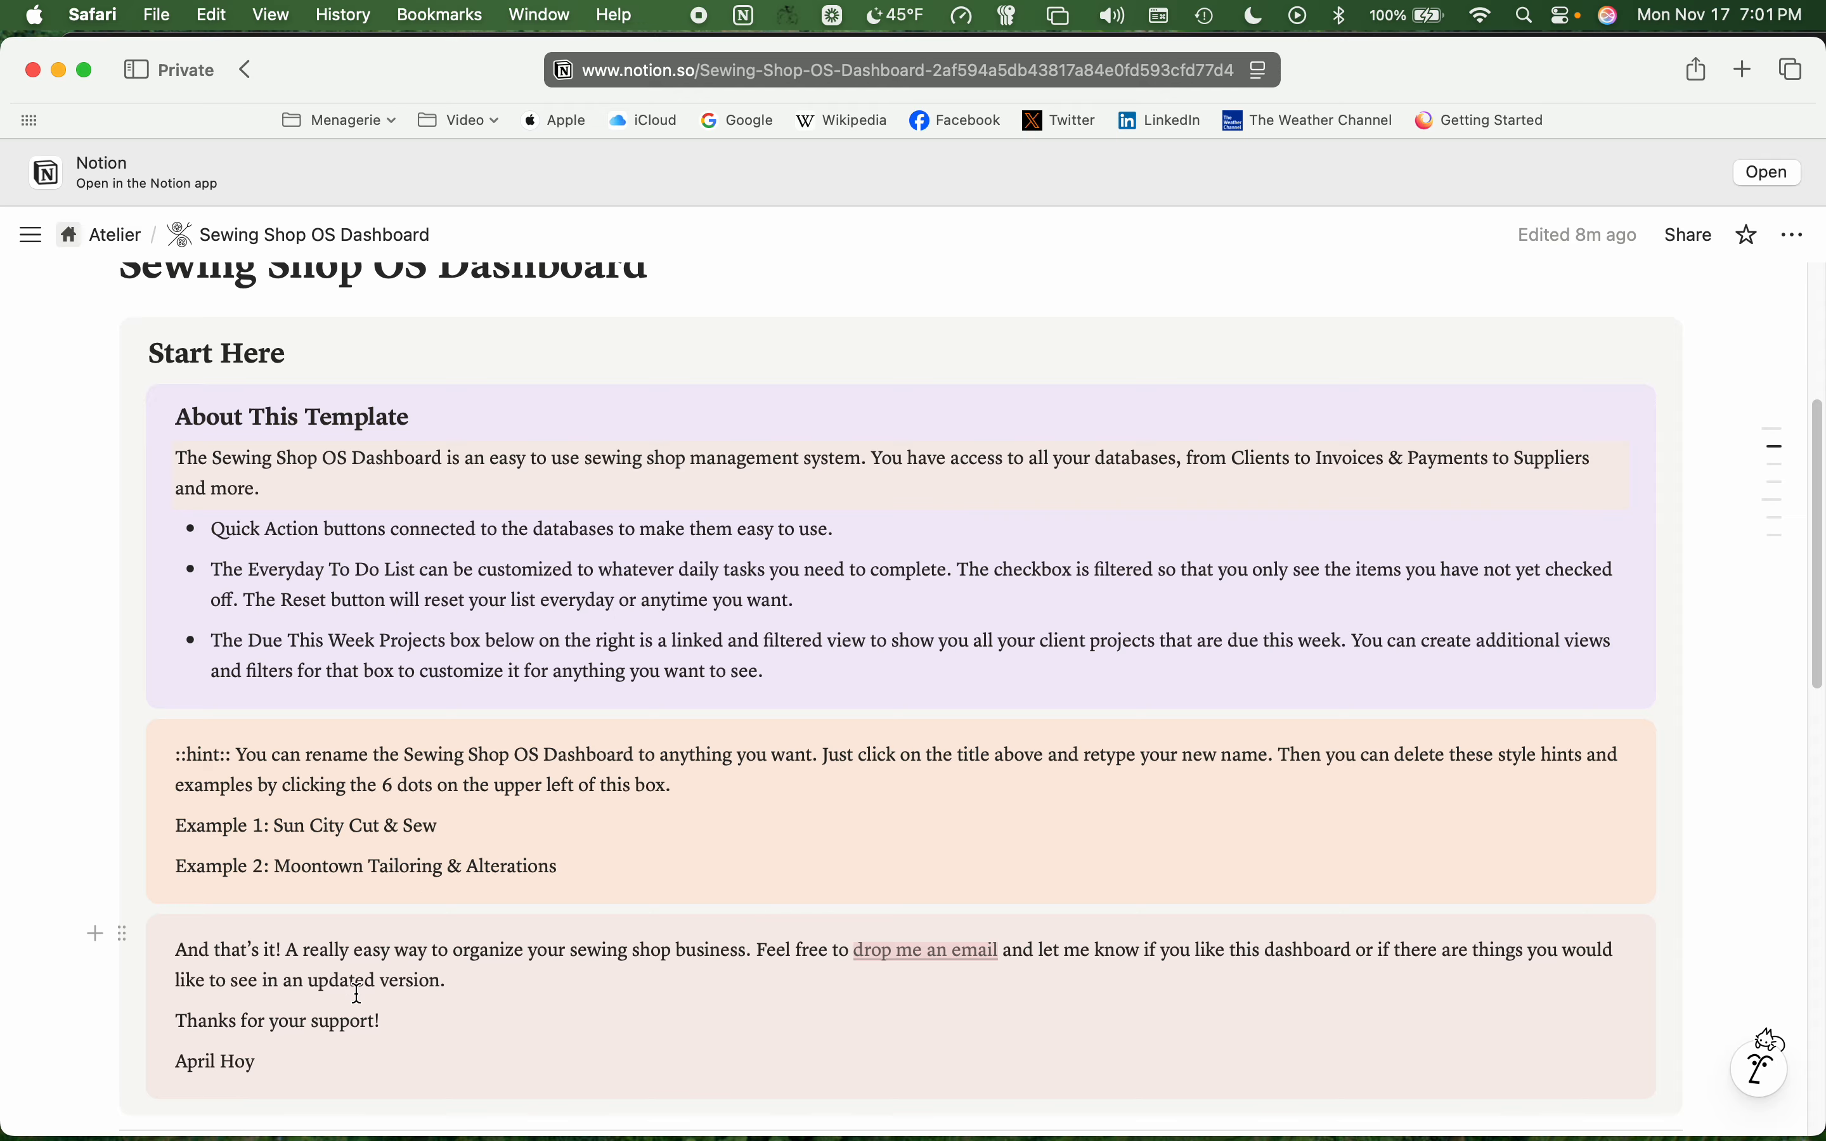
scroll(821, 1049, "down", 3)
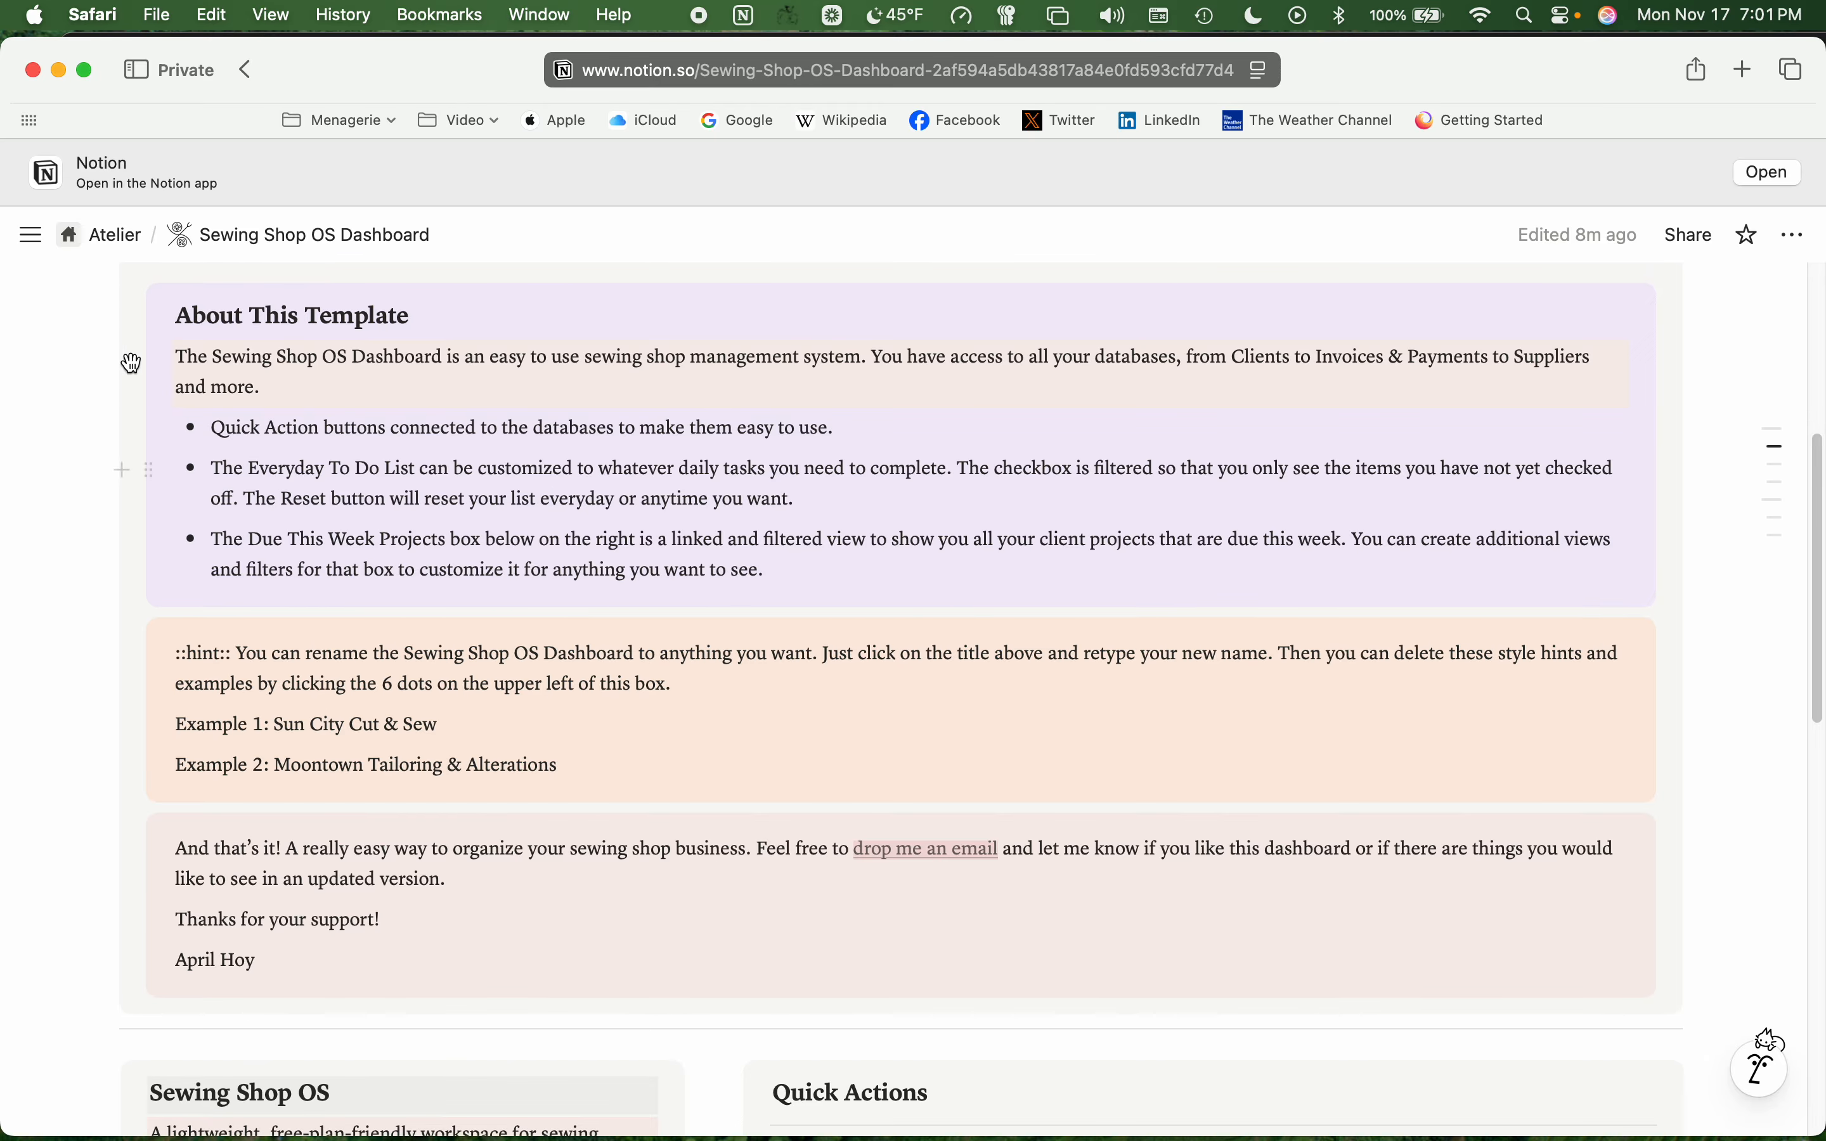
- Delete the About This Template callout from the Start Here section and undo the deletion
left_click(123, 302)
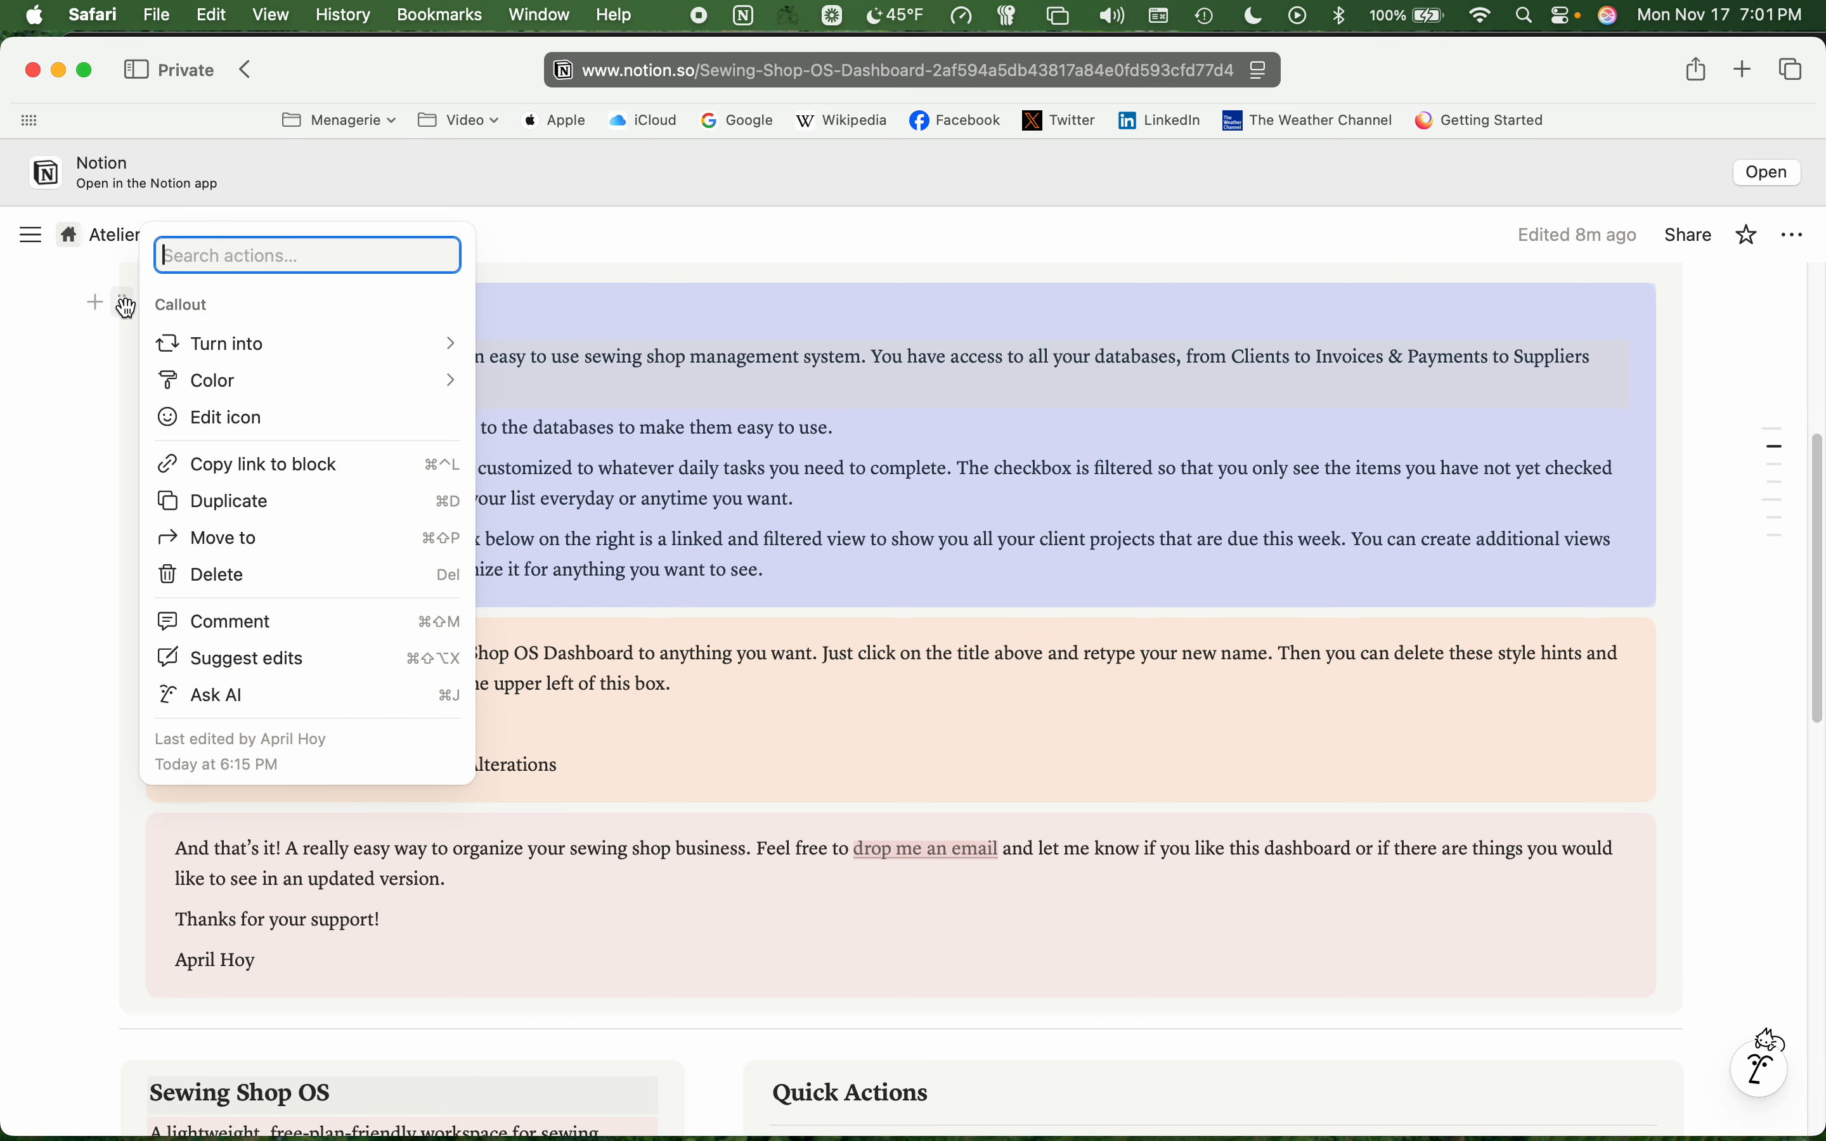
left_click(239, 578)
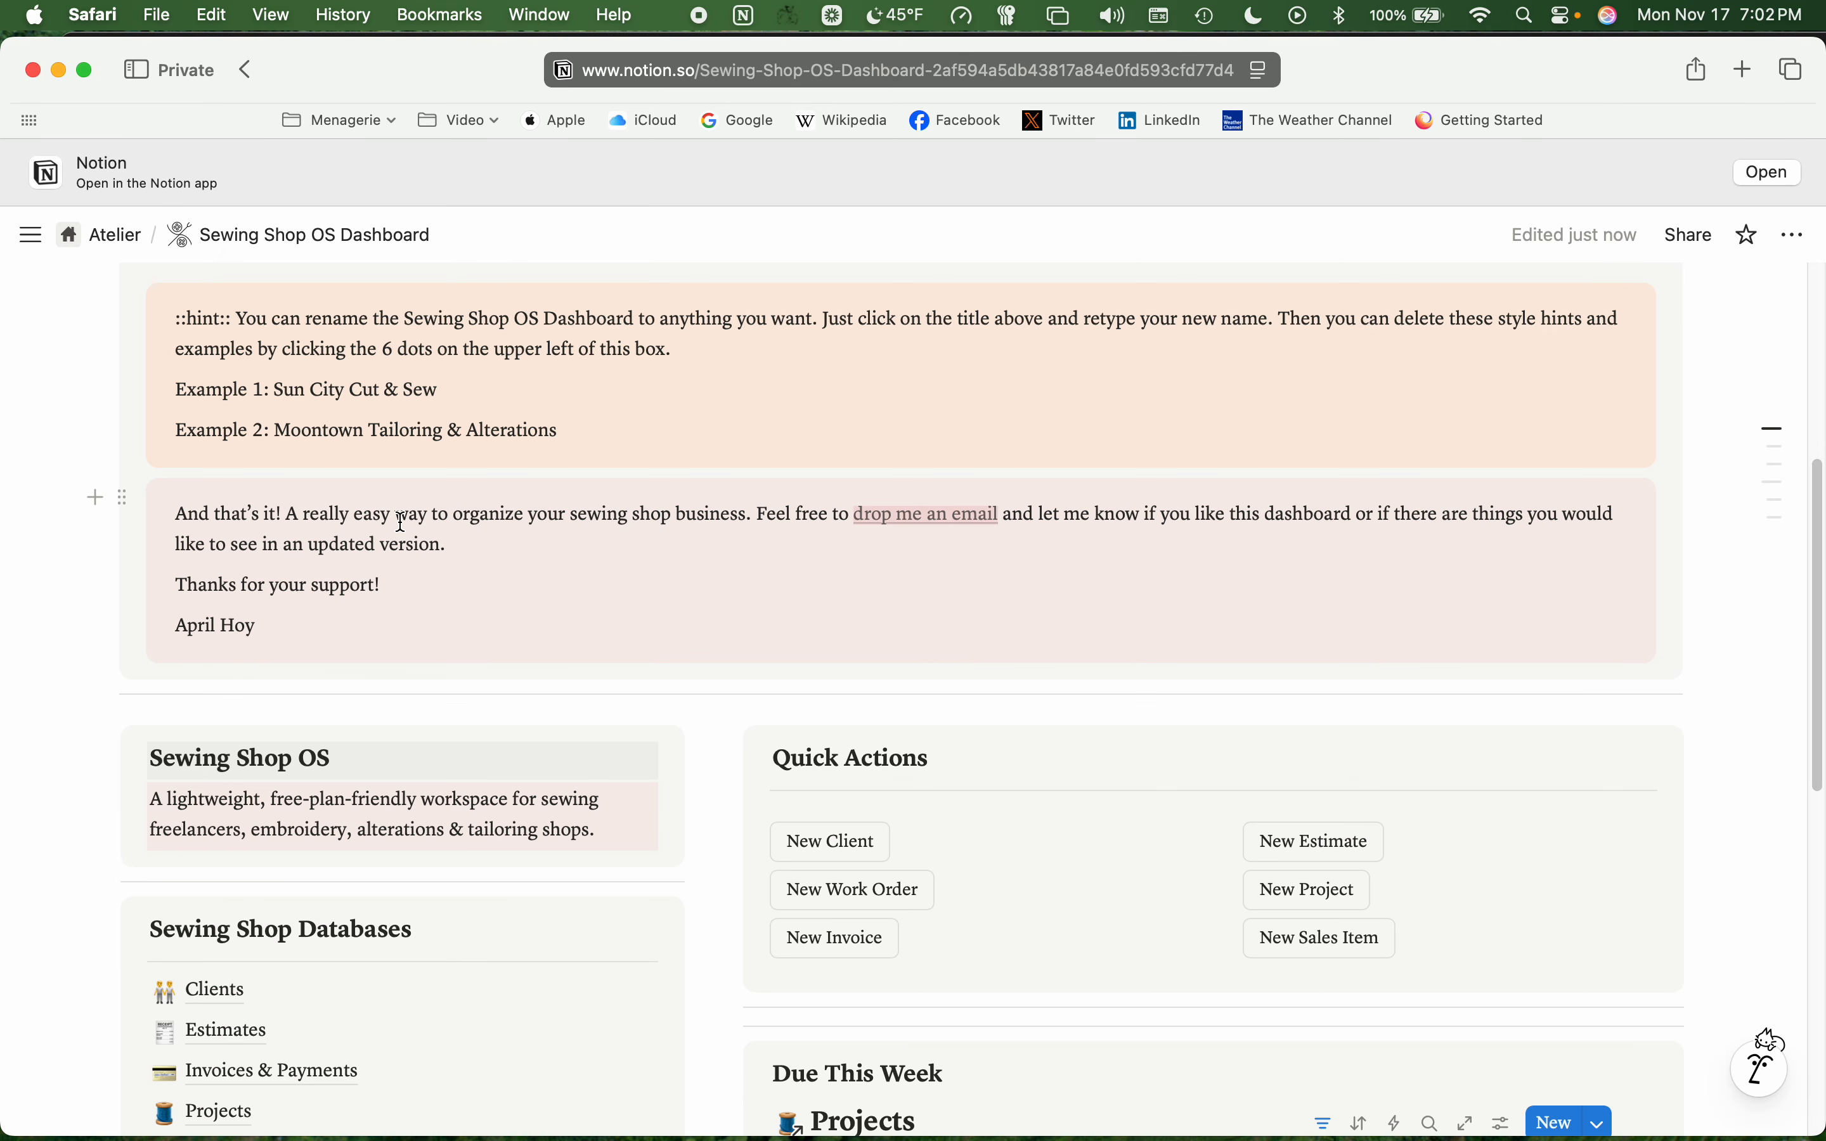
key("super+z")
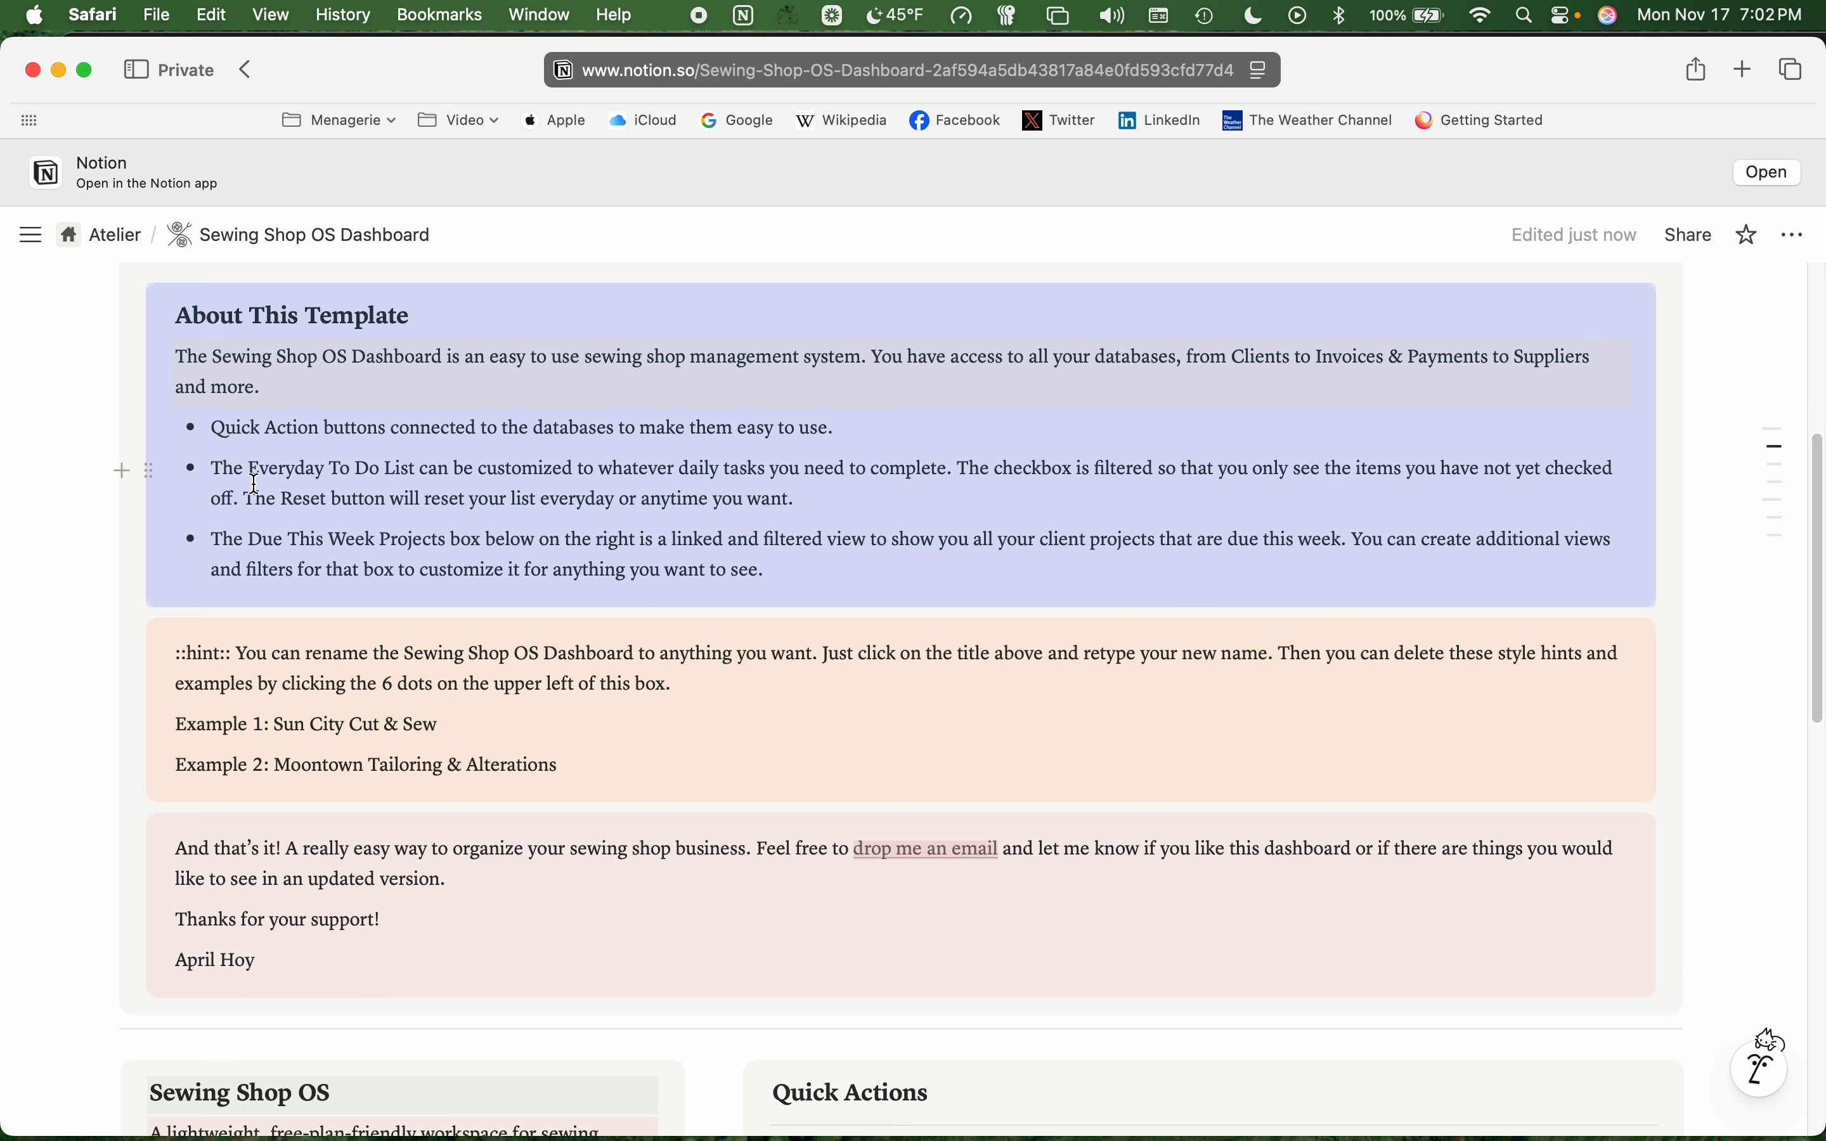
- Review the Quick Actions, the Sewing Shop Databases links and the columns of the Due This Week projects table
scroll(242, 506, "up", 3)
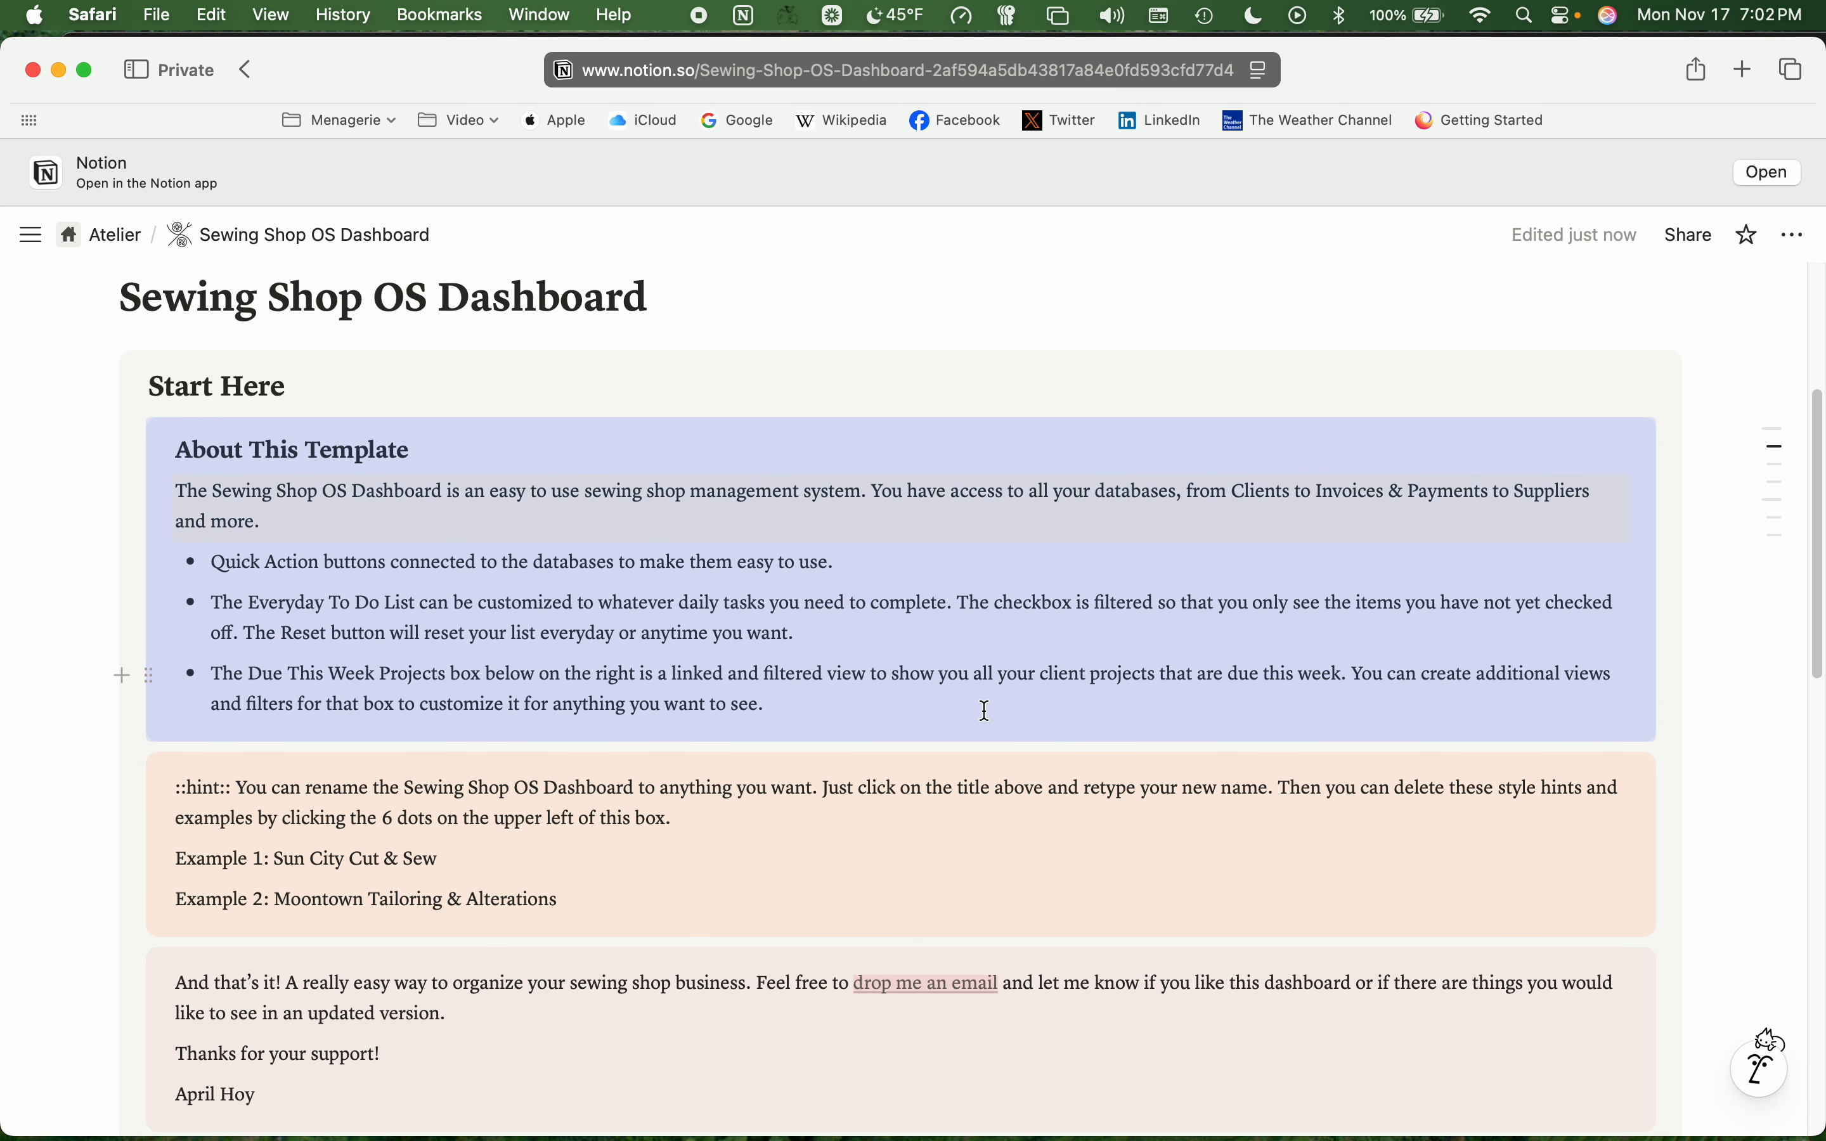
scroll(959, 734, "down", 5)
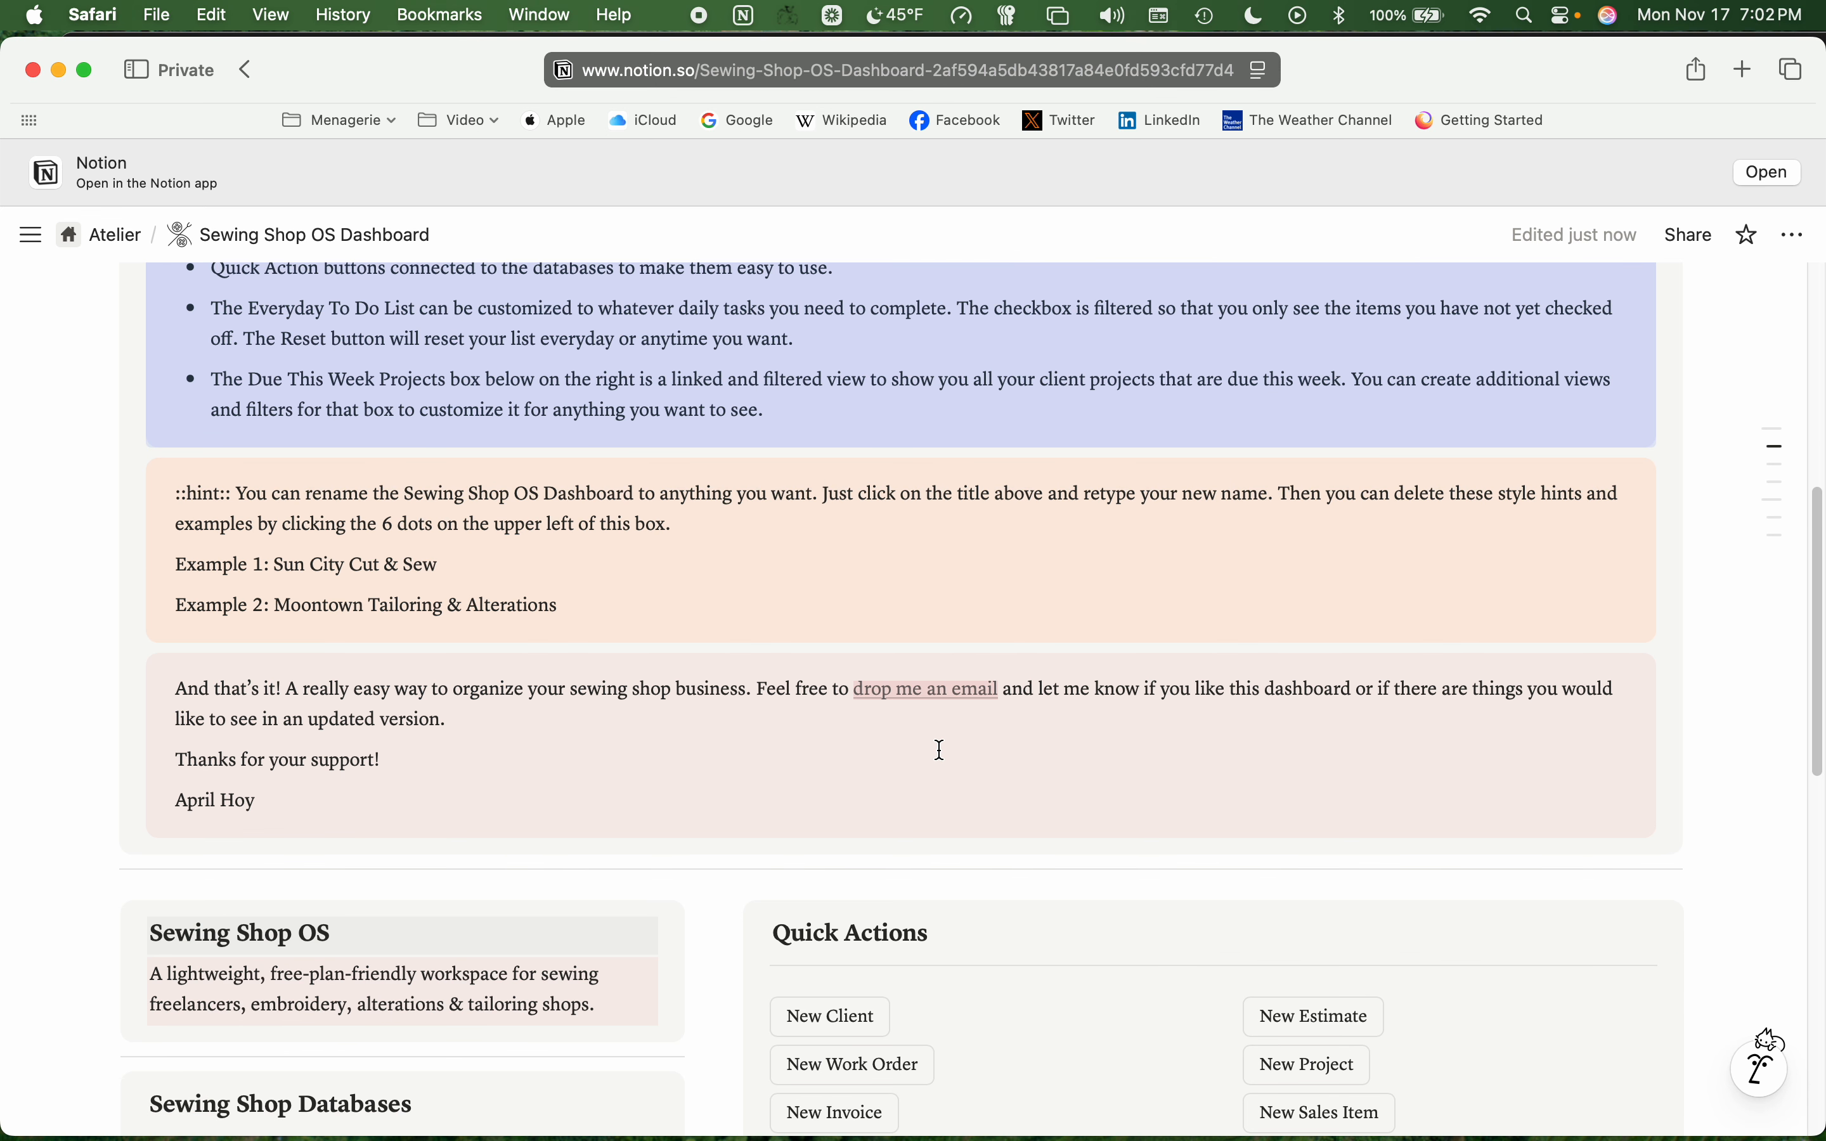
scroll(939, 751, "down", 8)
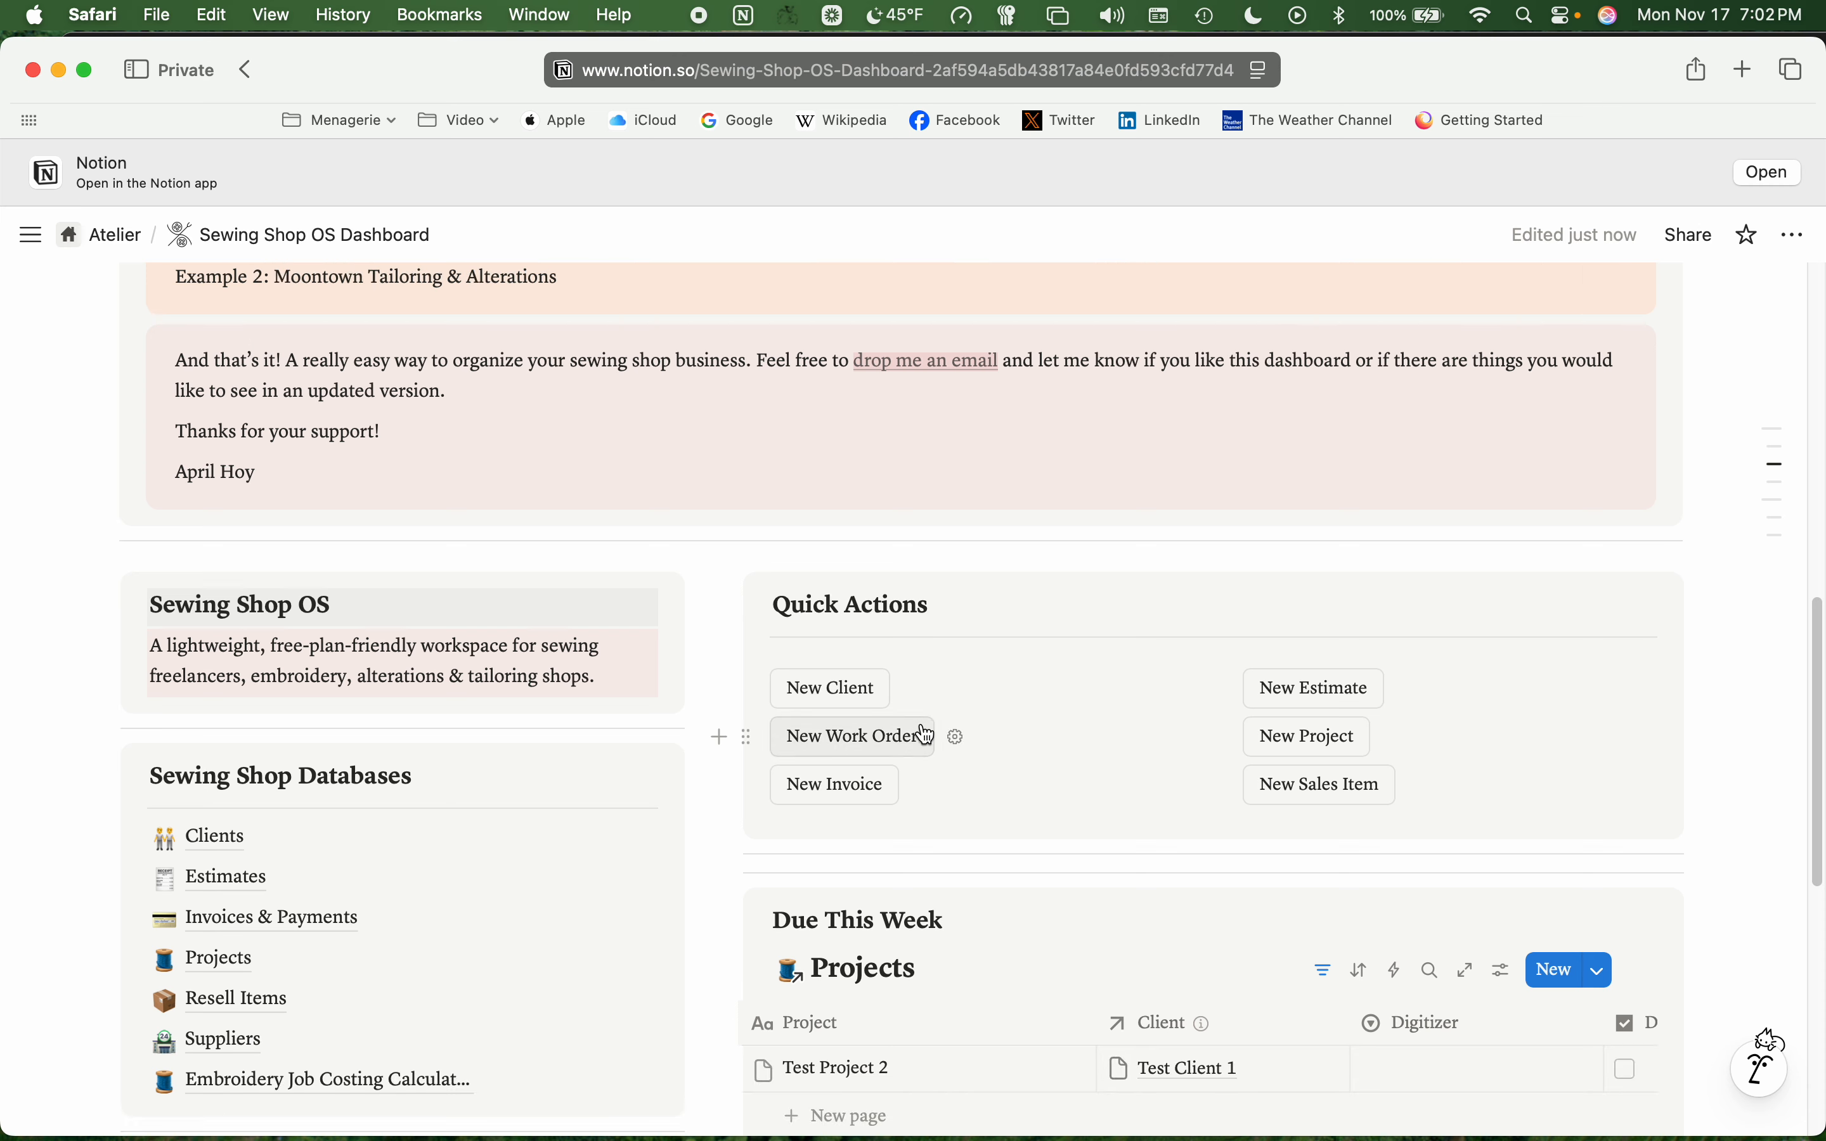
scroll(947, 758, "down", 2)
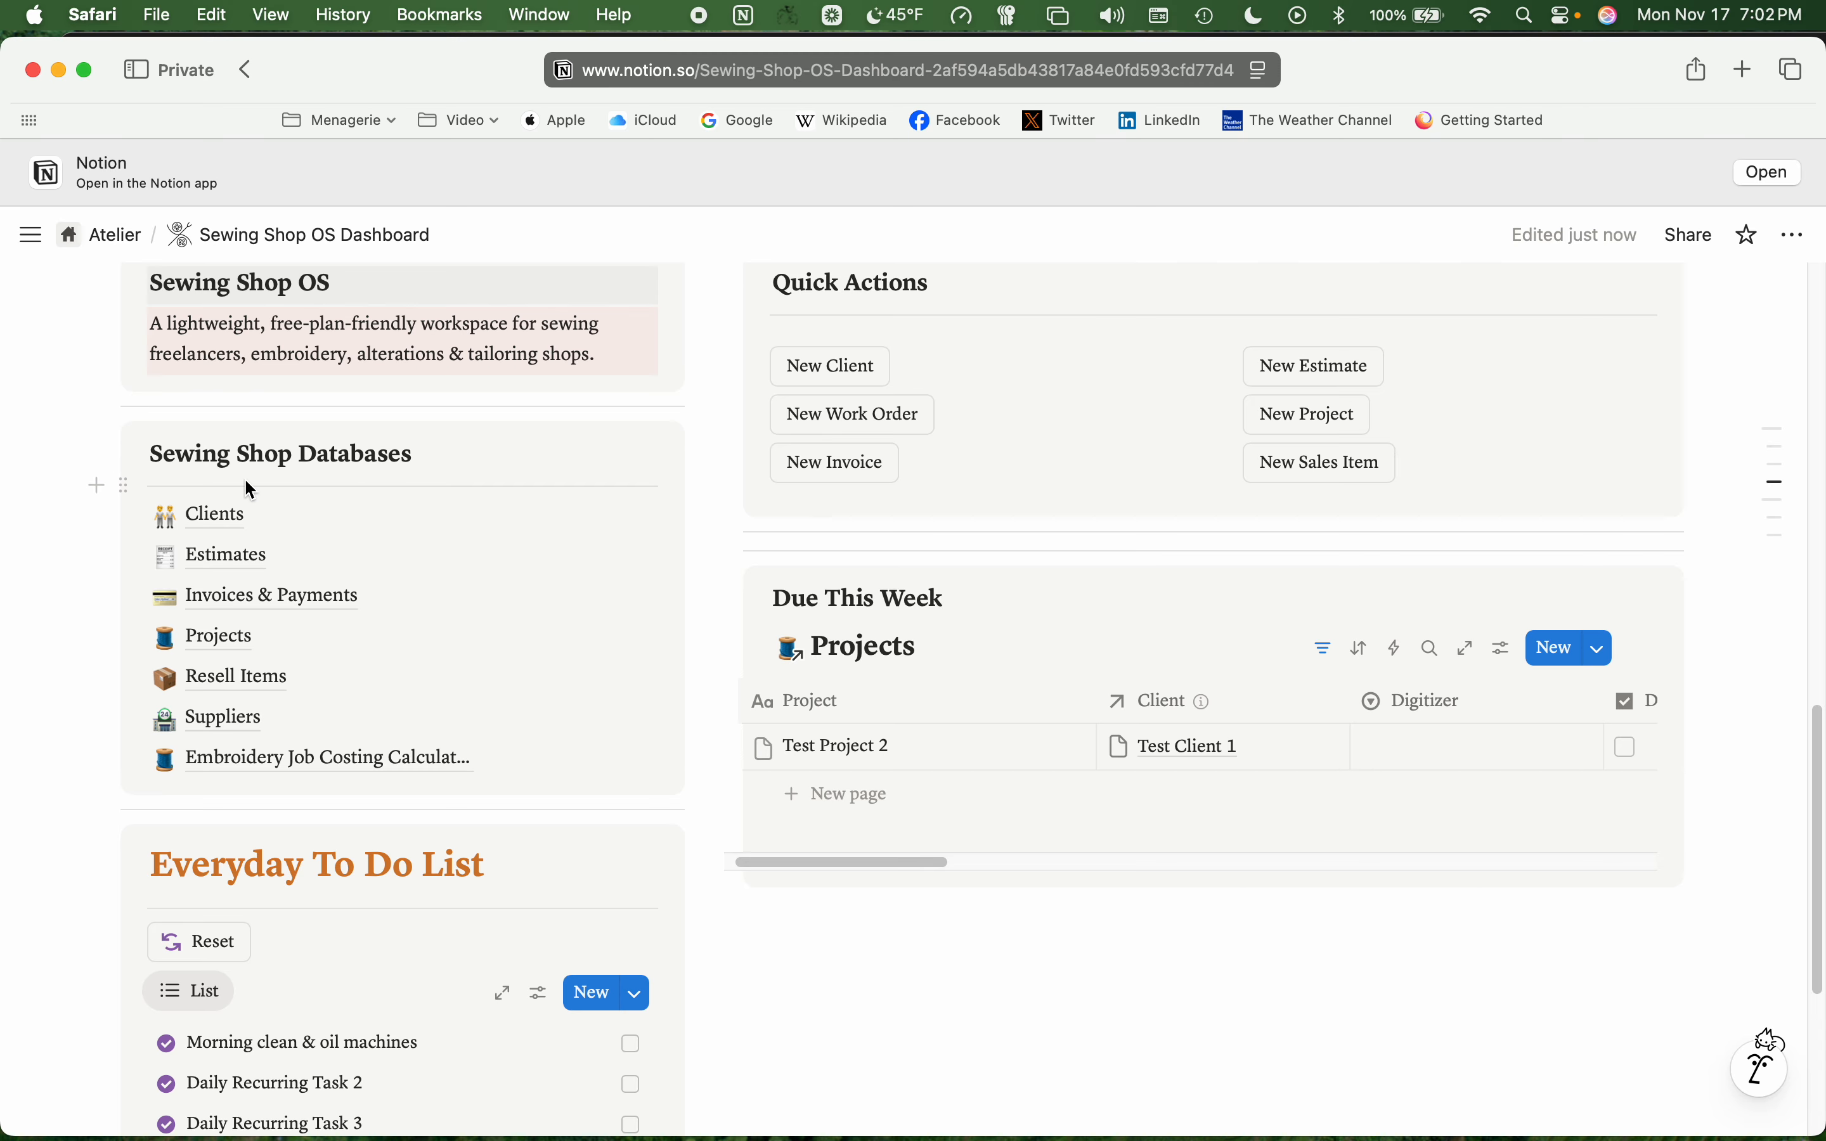
mouse_move(232, 765)
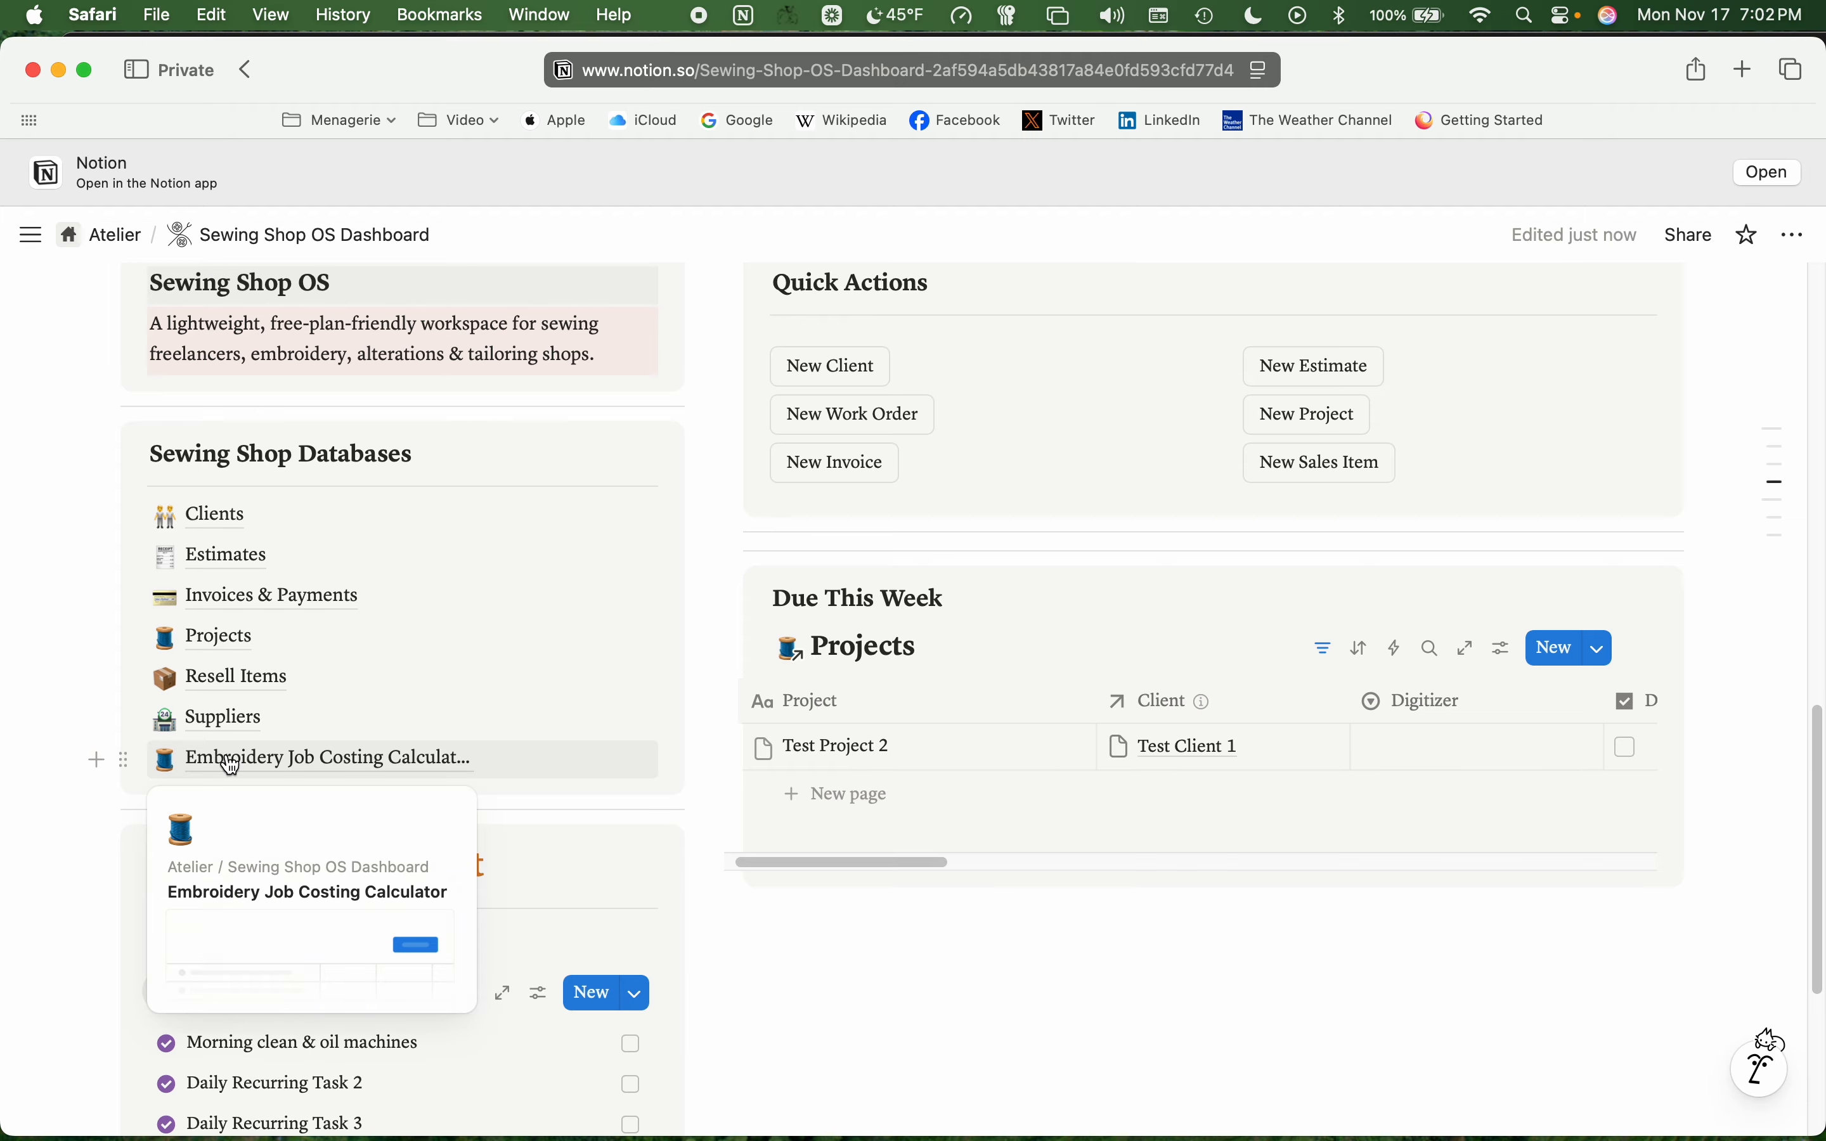
mouse_move(362, 520)
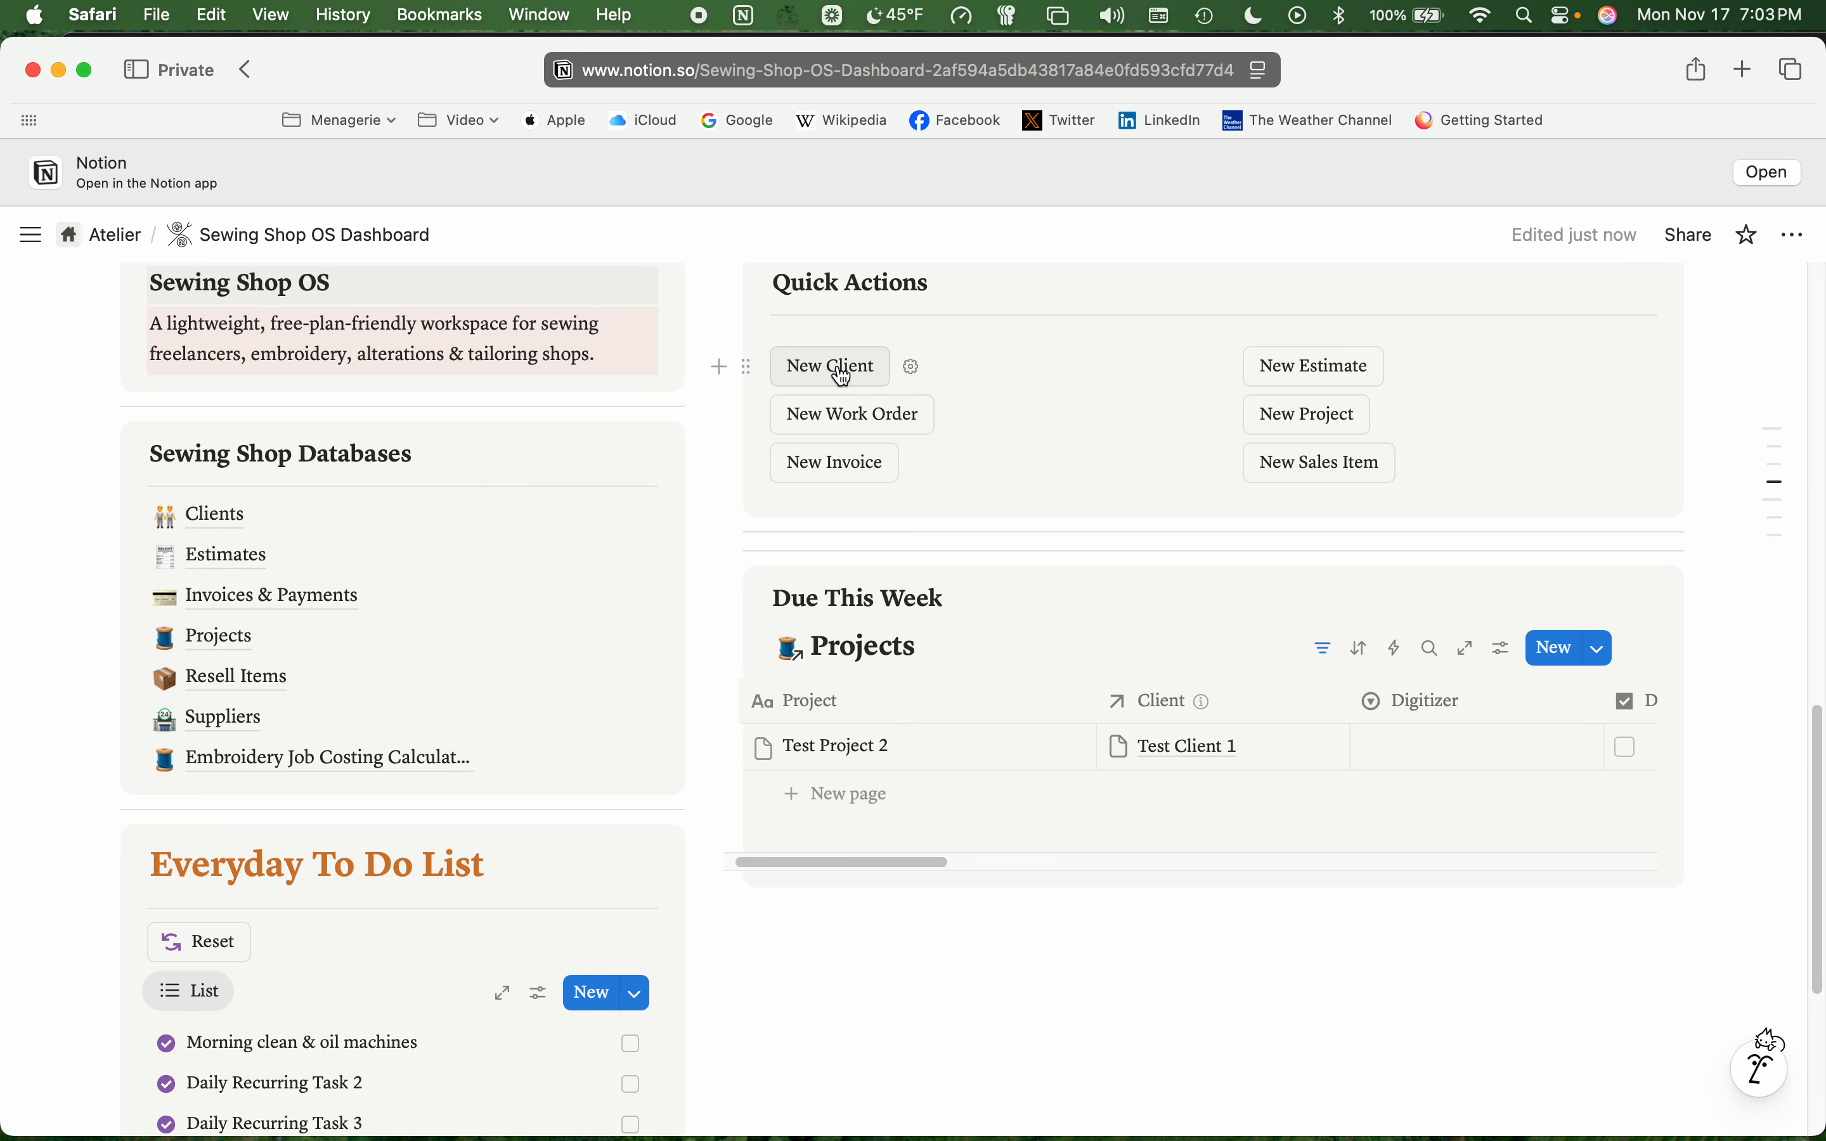
mouse_move(194, 520)
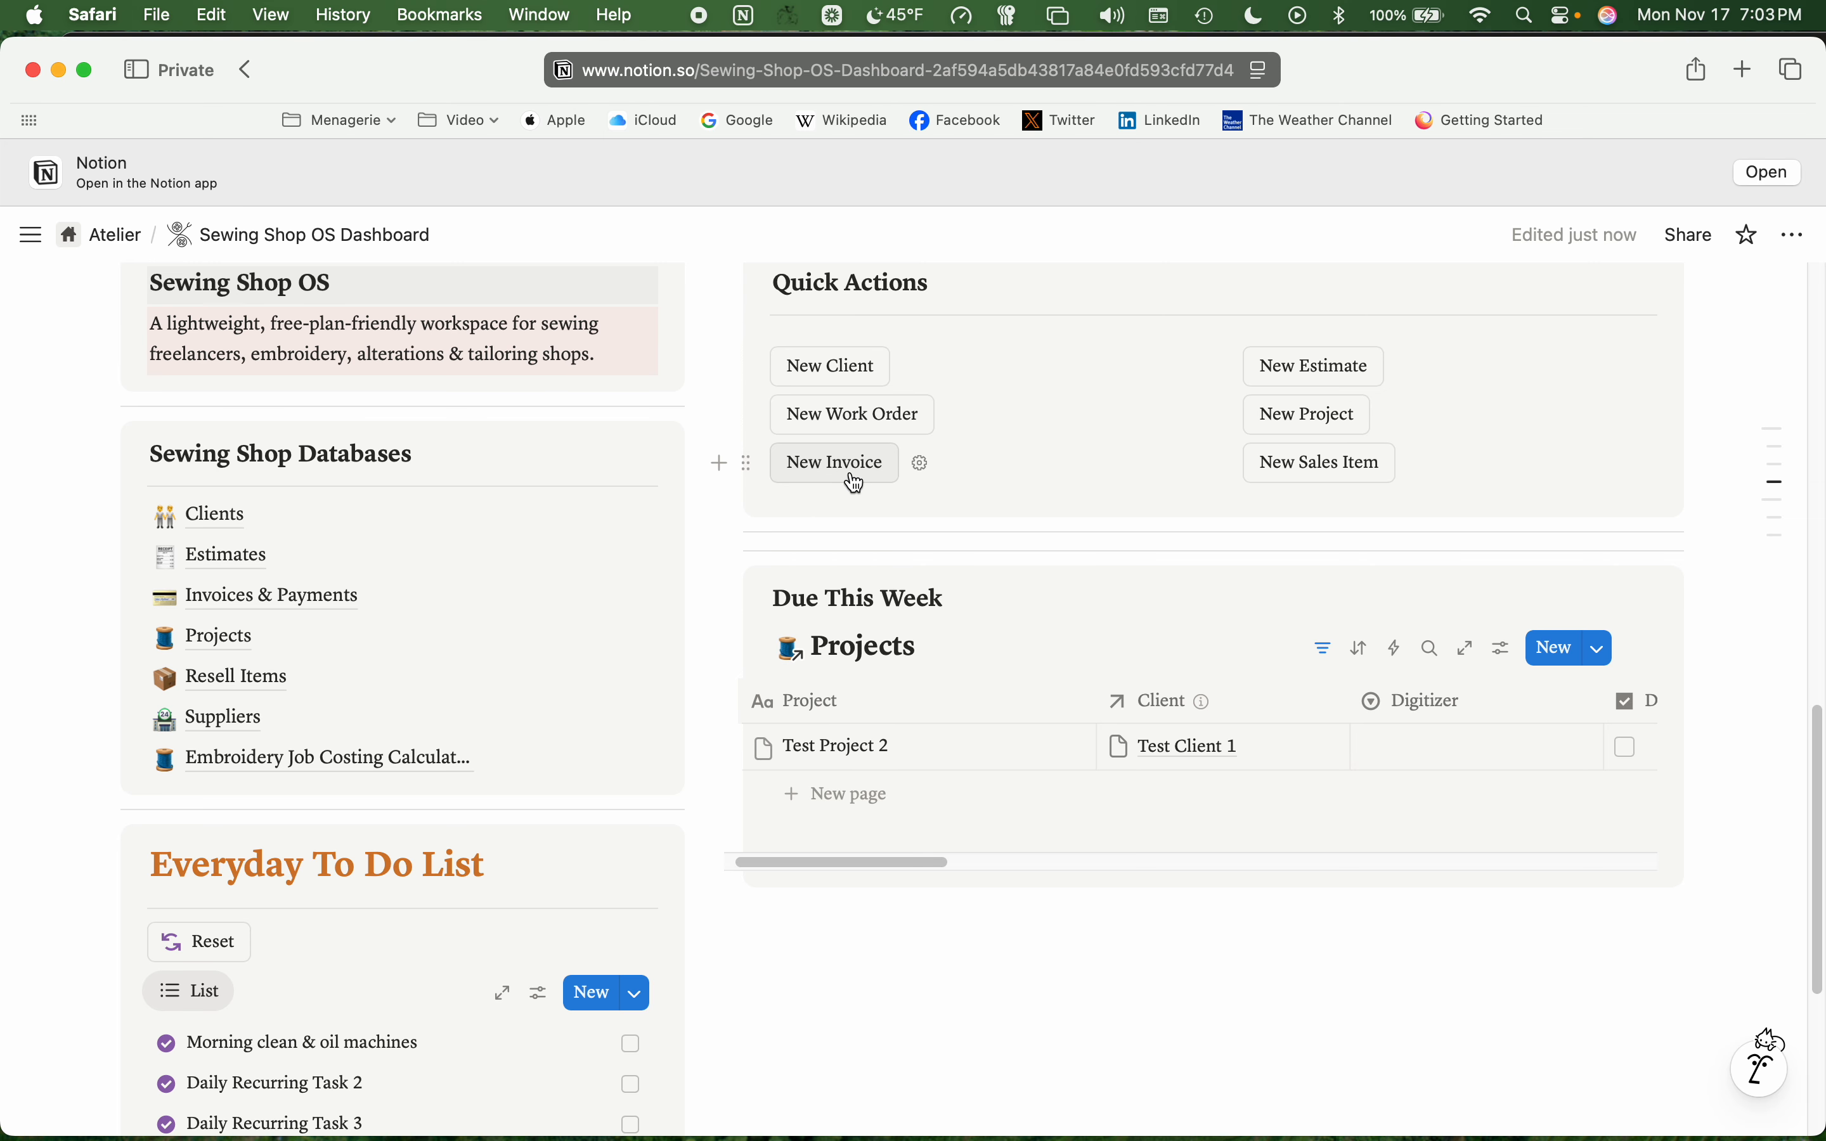
mouse_move(294, 603)
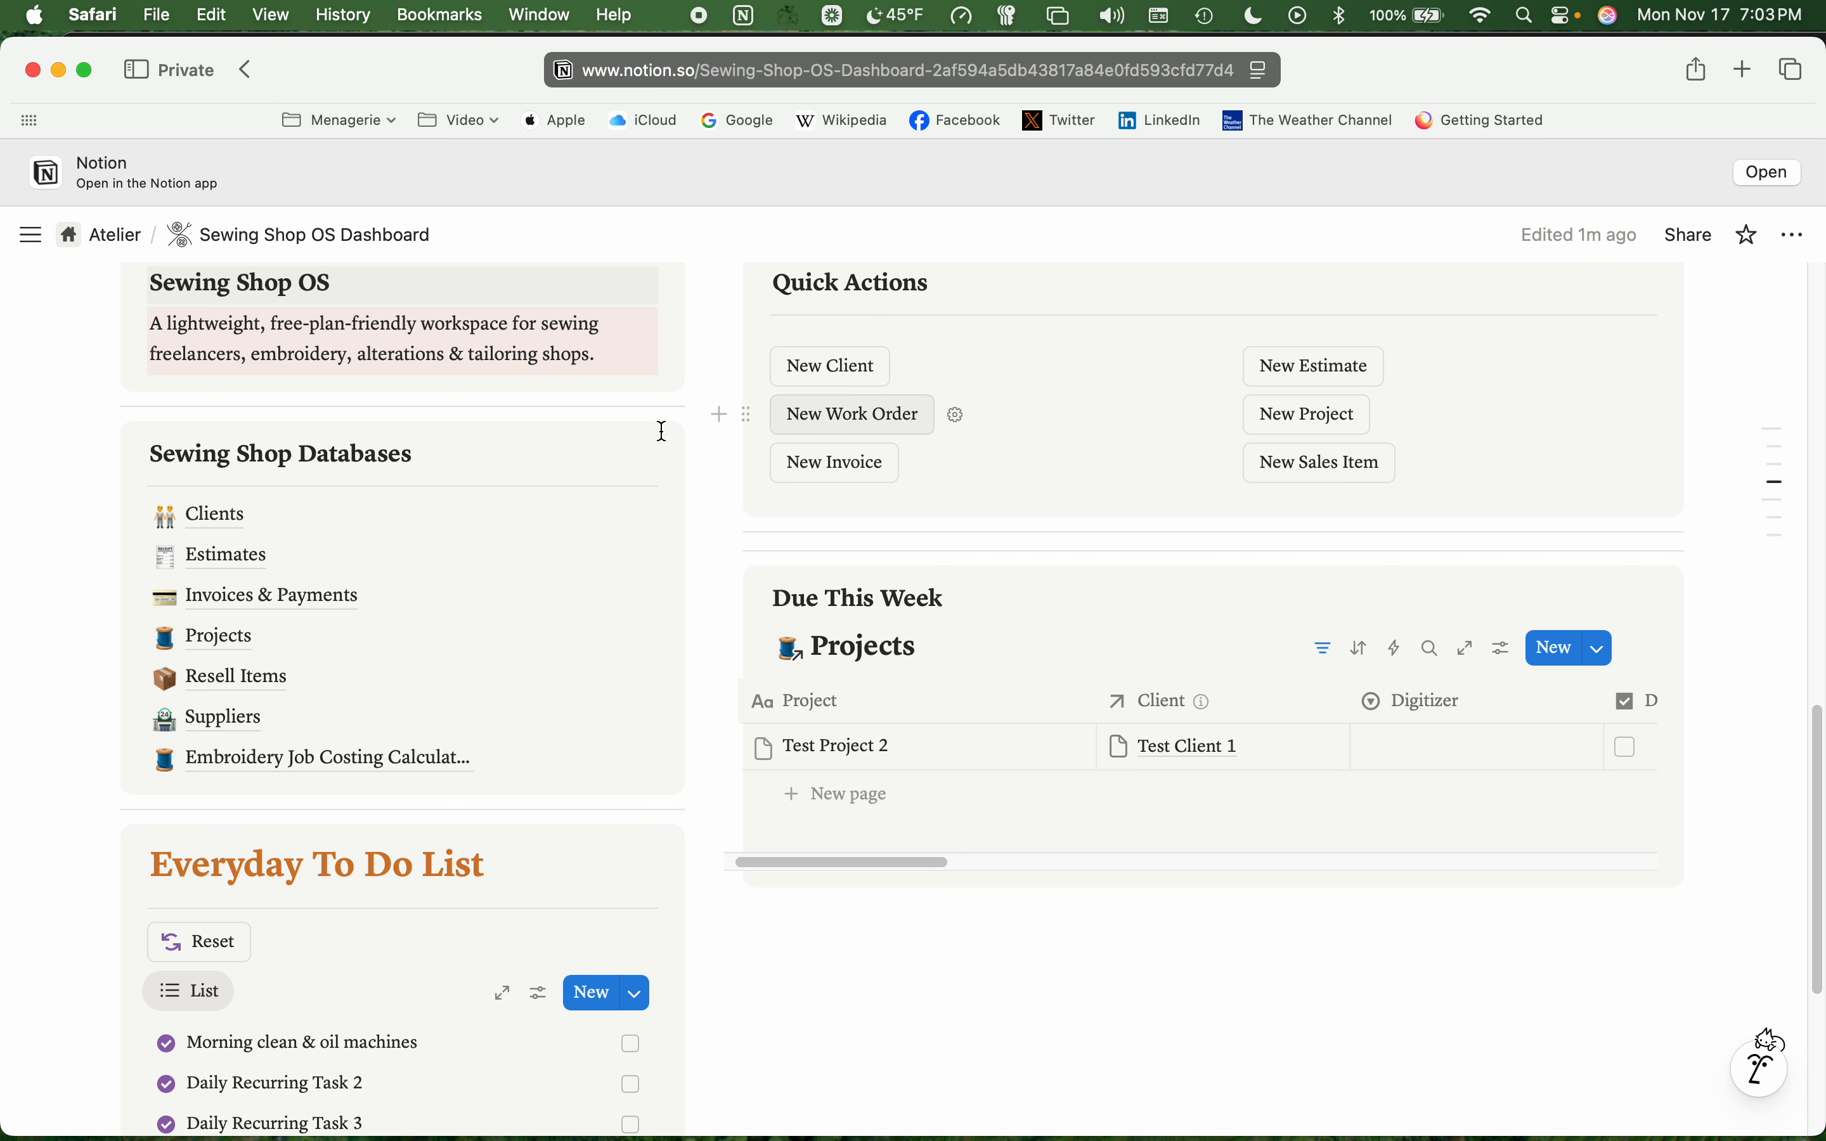
mouse_move(222, 569)
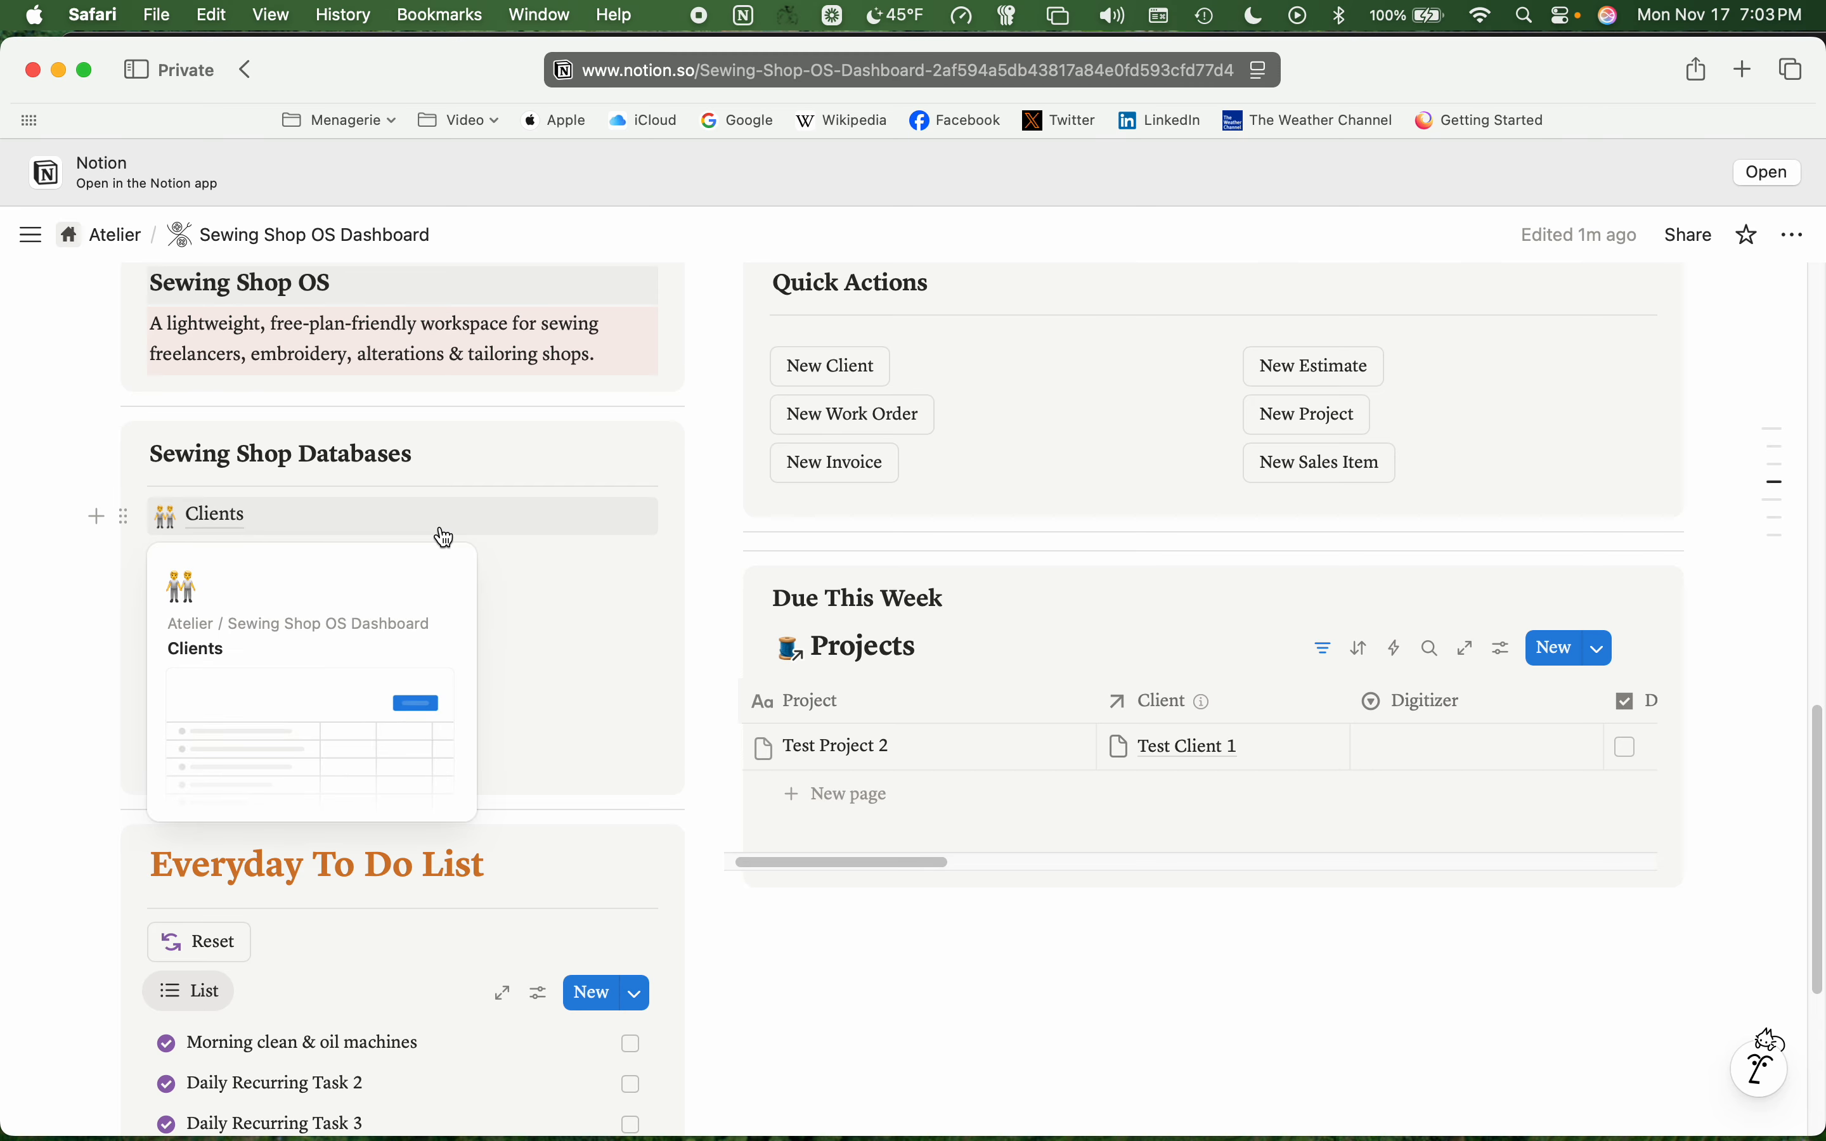
mouse_move(581, 549)
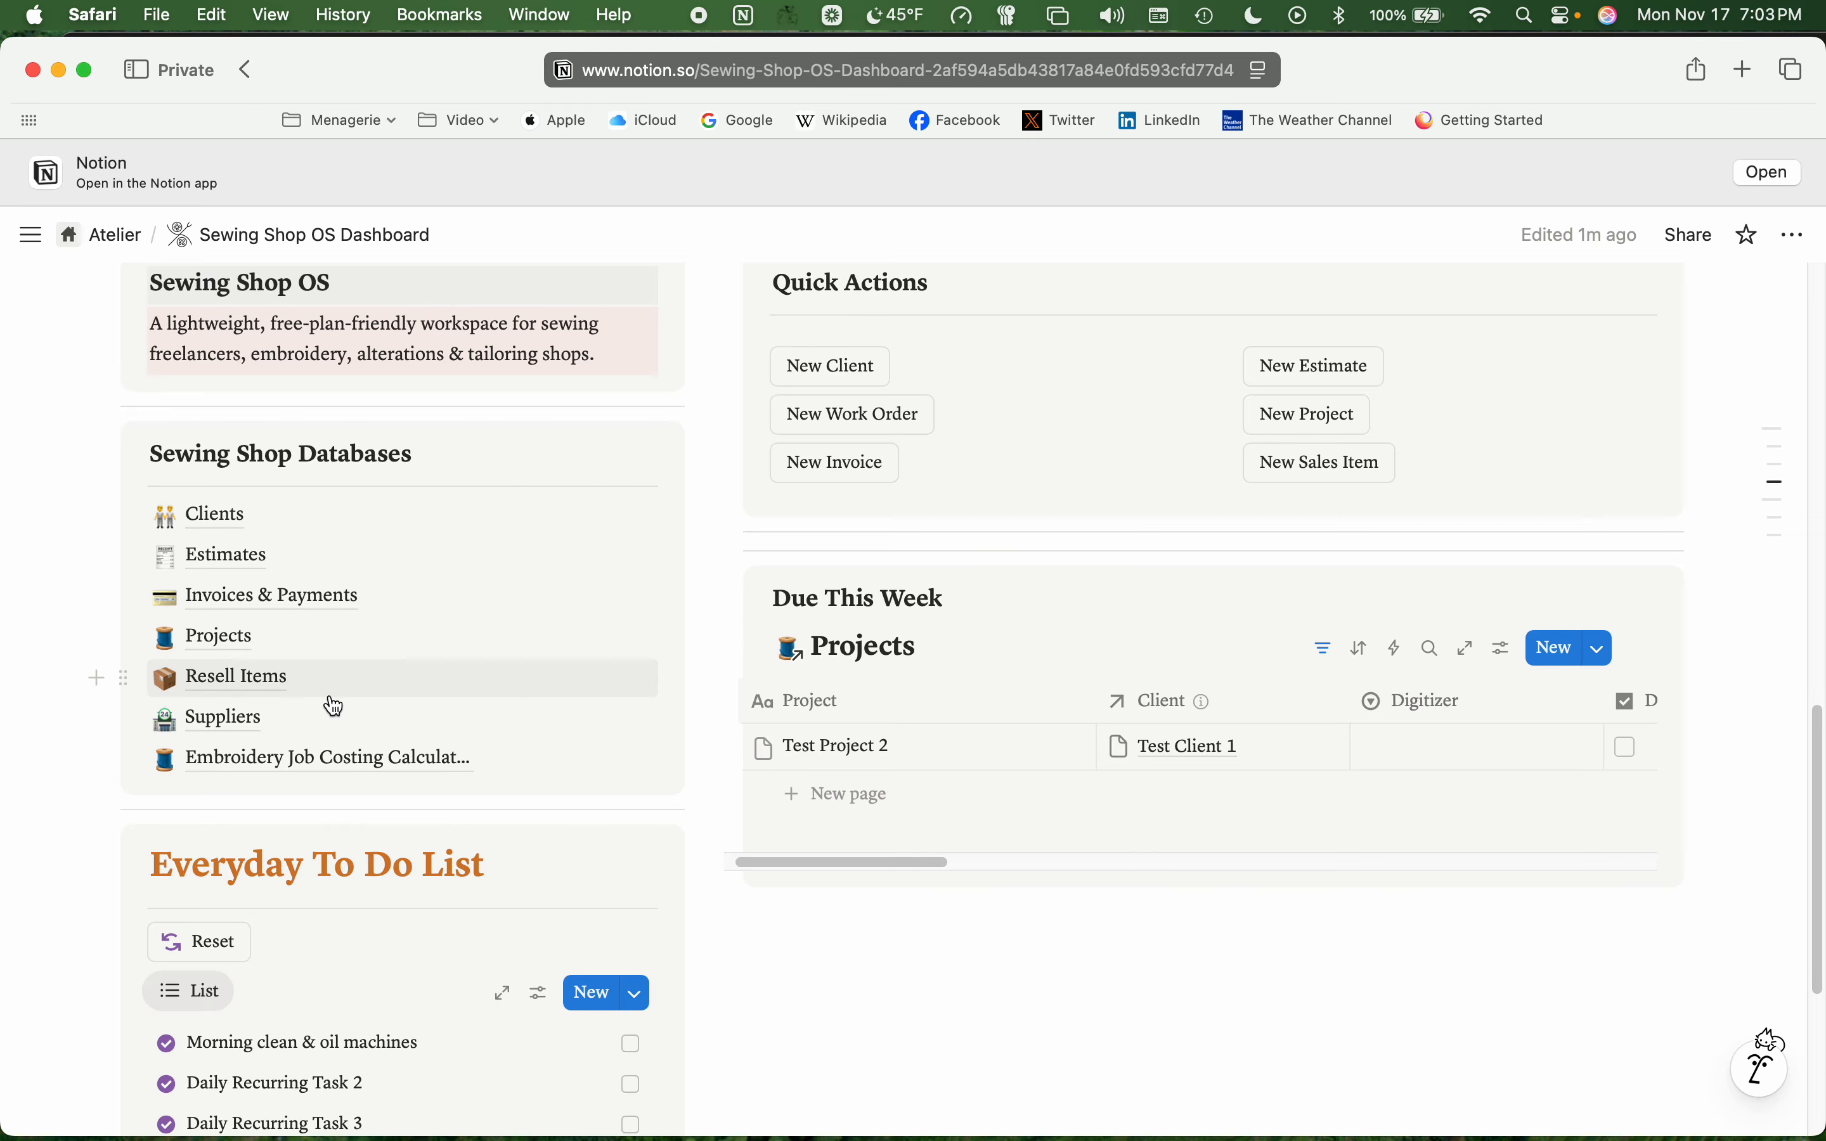
mouse_move(235, 653)
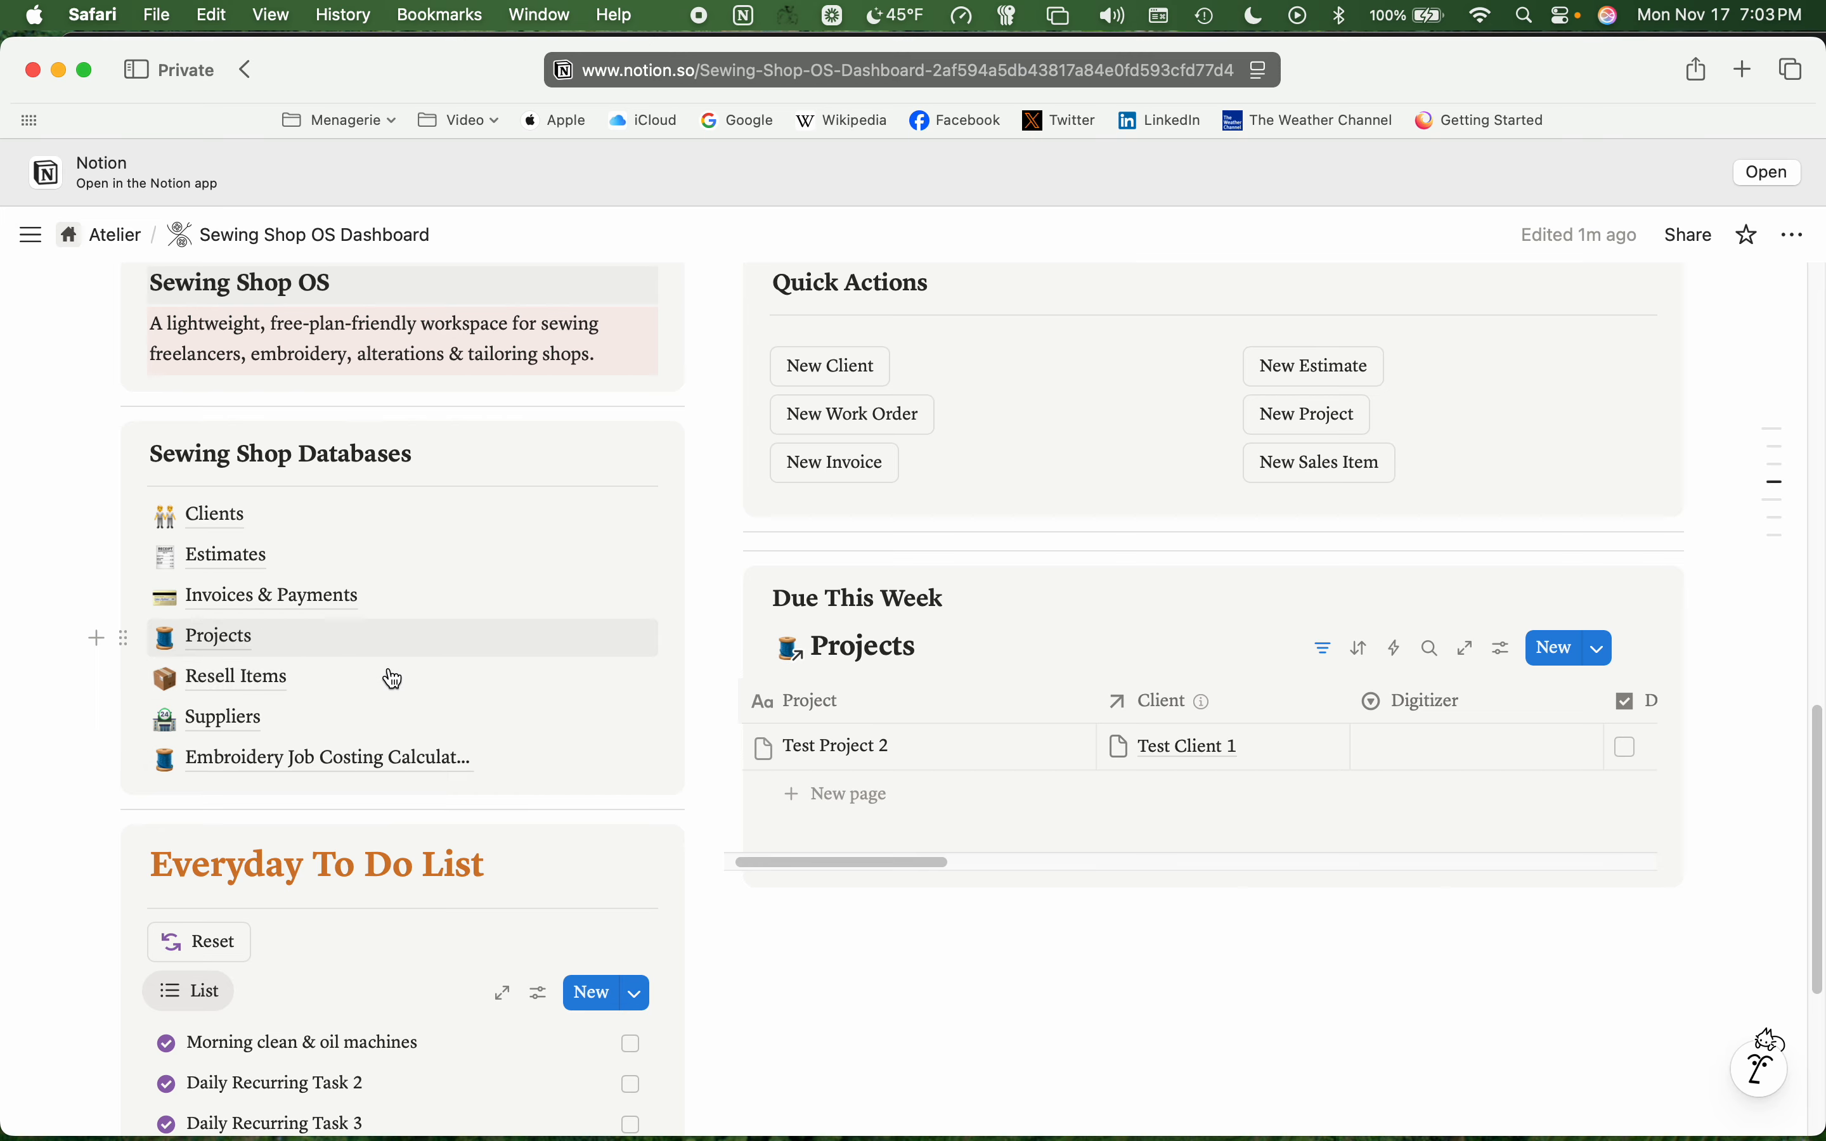
left_click_drag(843, 873, 1038, 860)
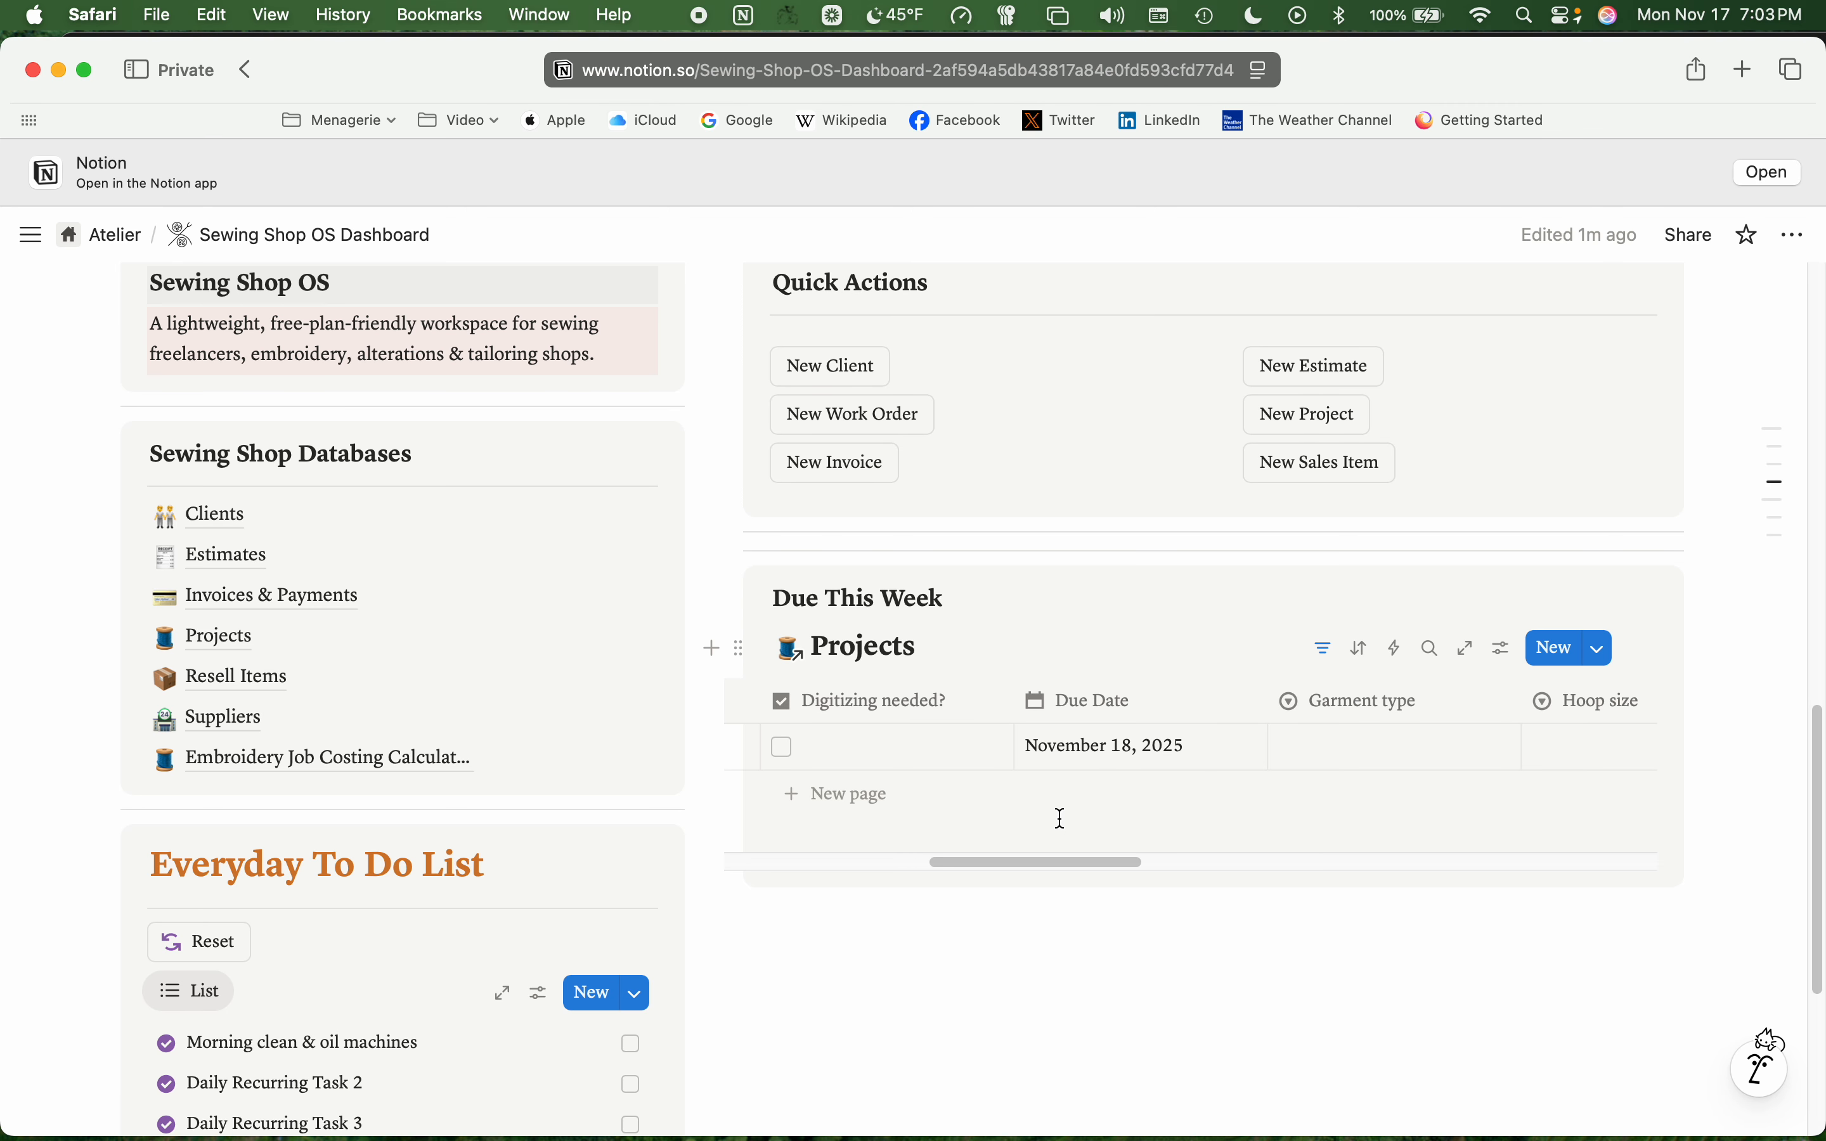
left_click_drag(1070, 866, 914, 874)
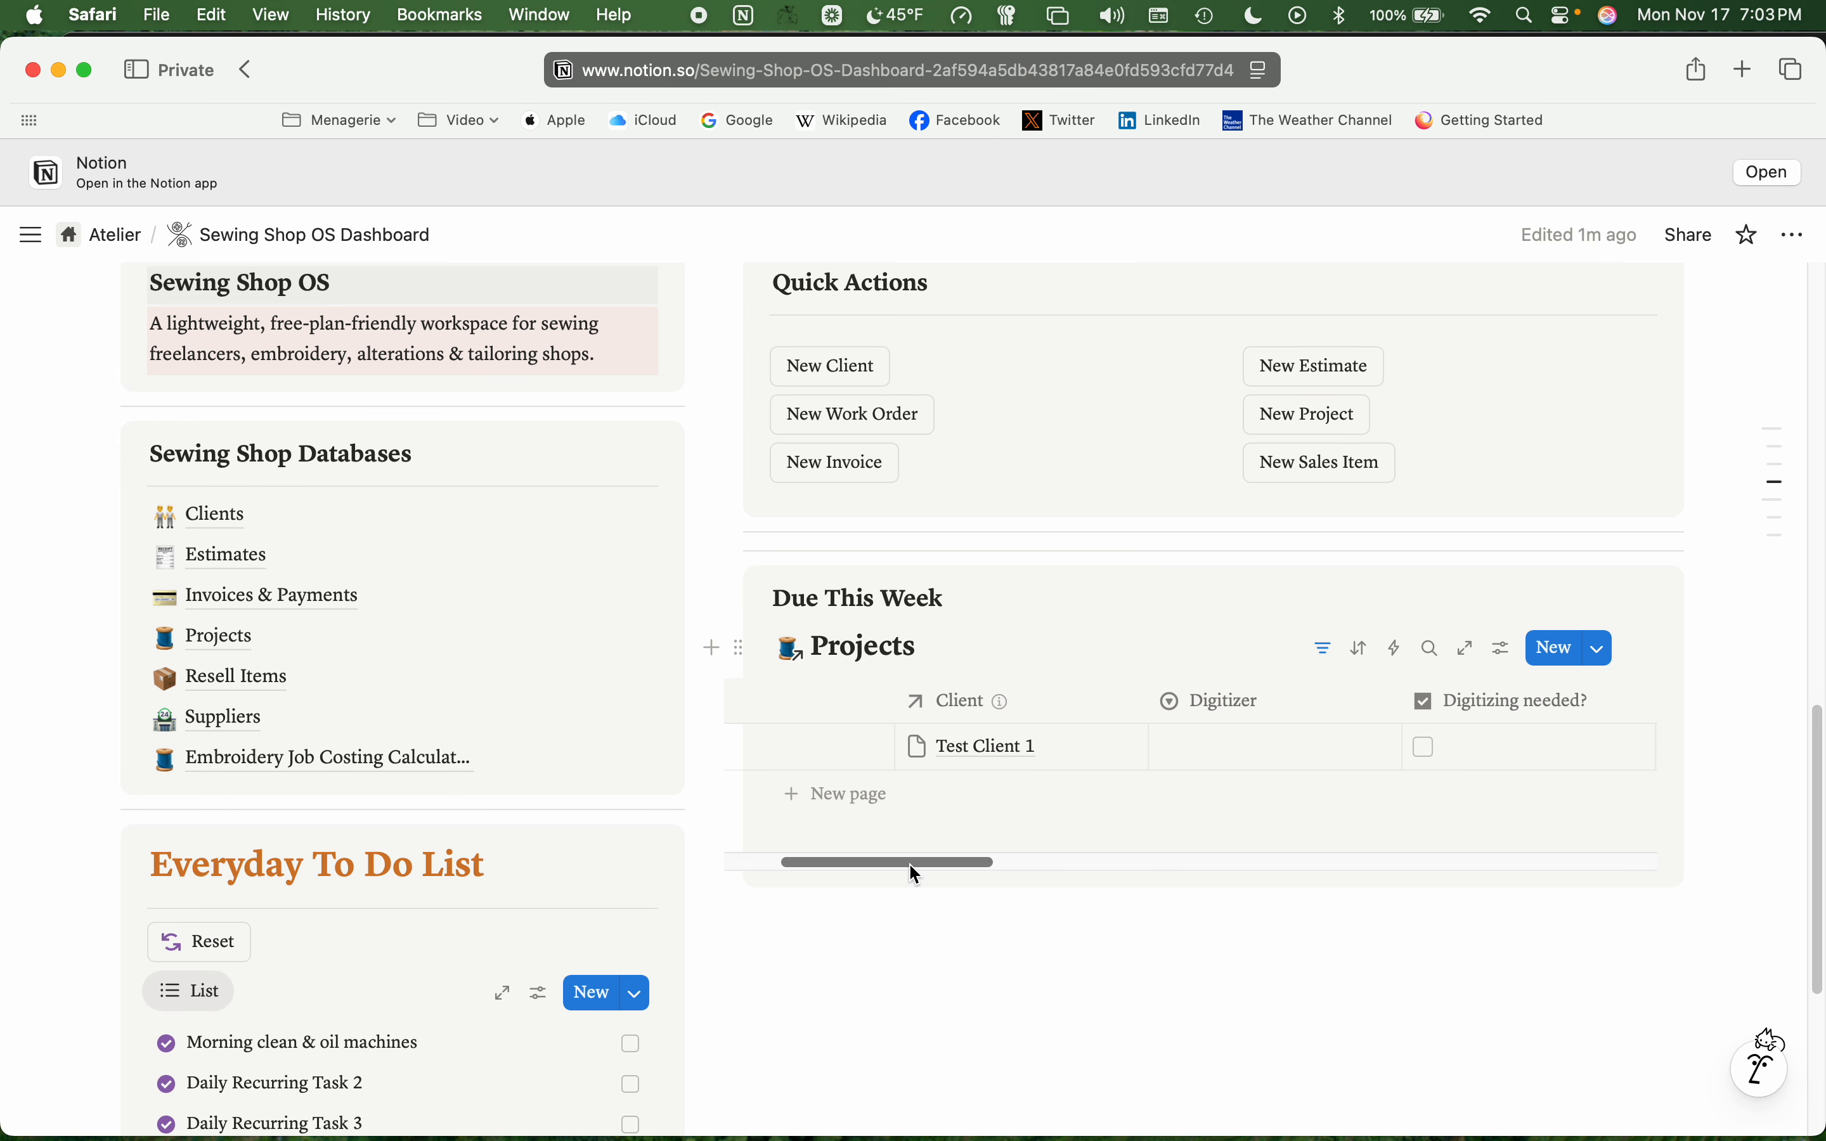
- Check off all three tasks in the Everyday To Do List and reset the list
scroll(395, 905, "down", 2)
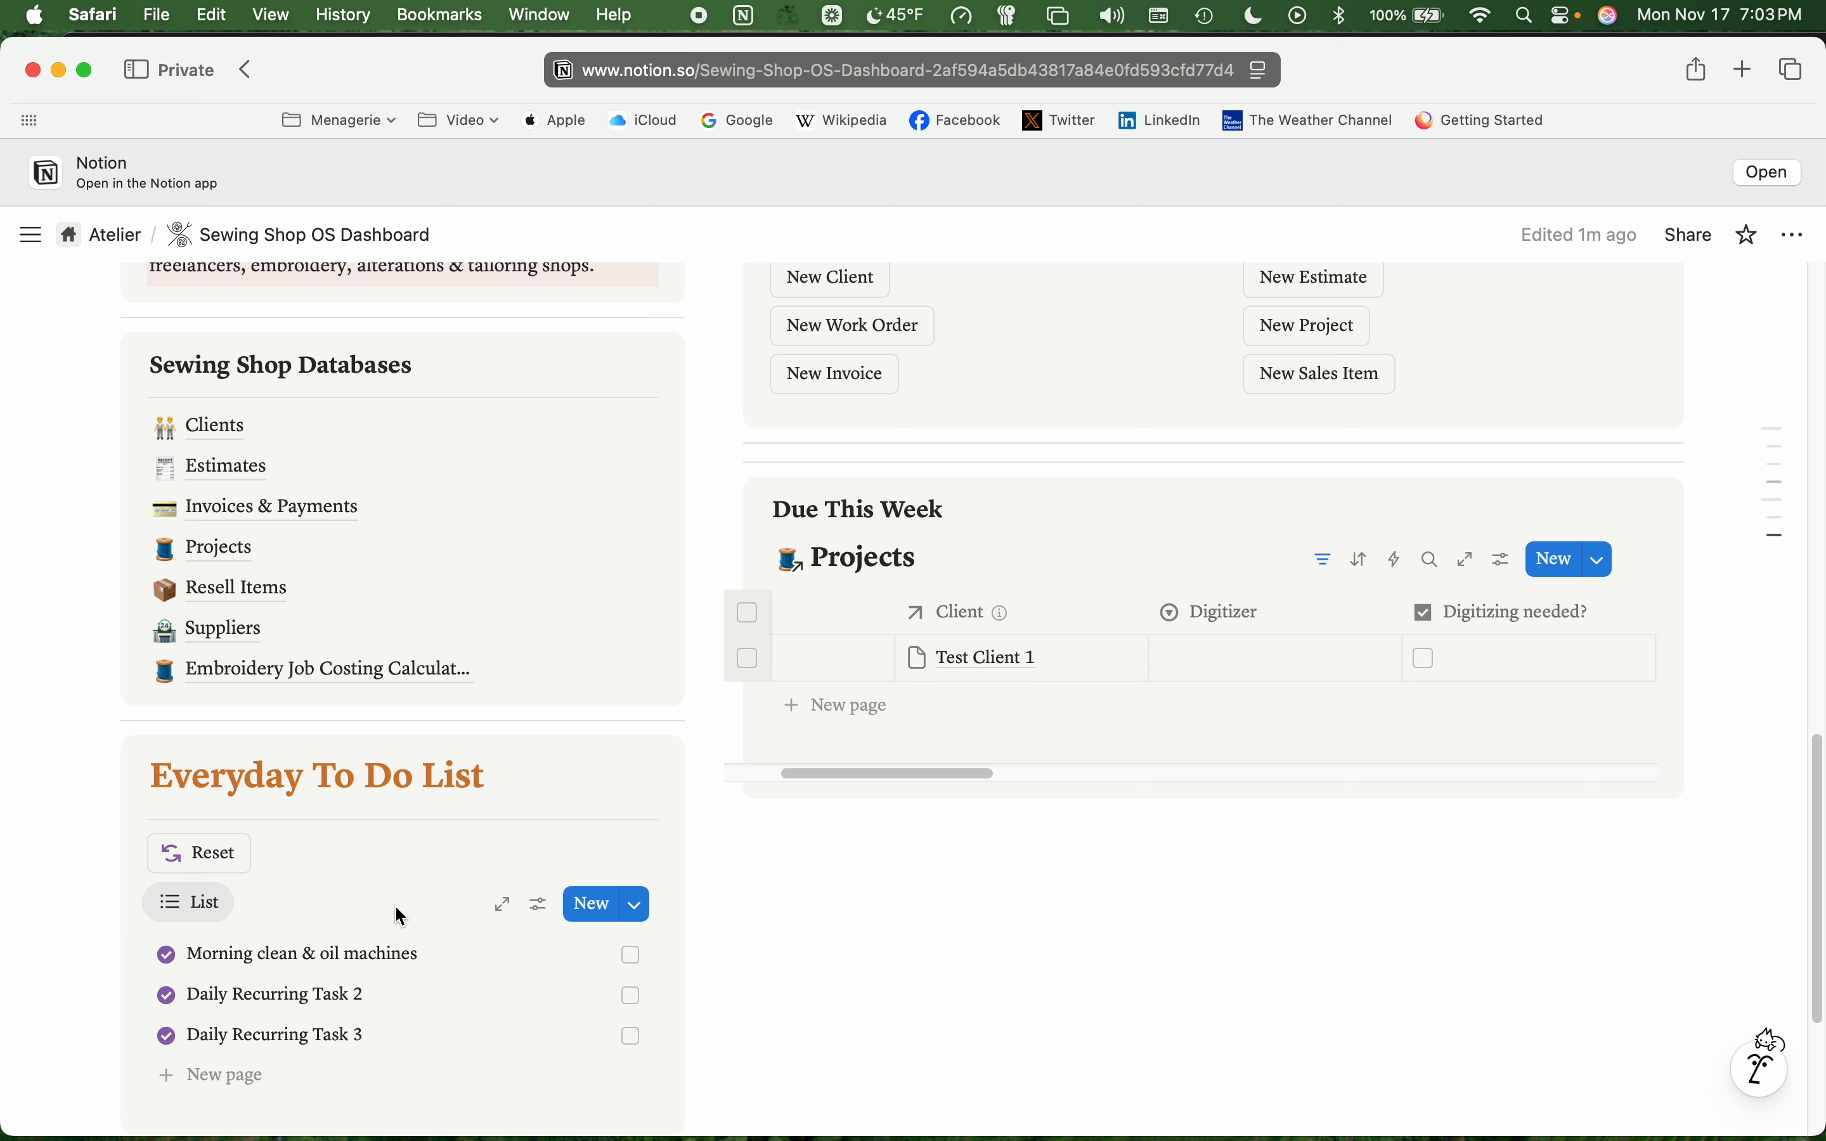
scroll(389, 896, "down", 2)
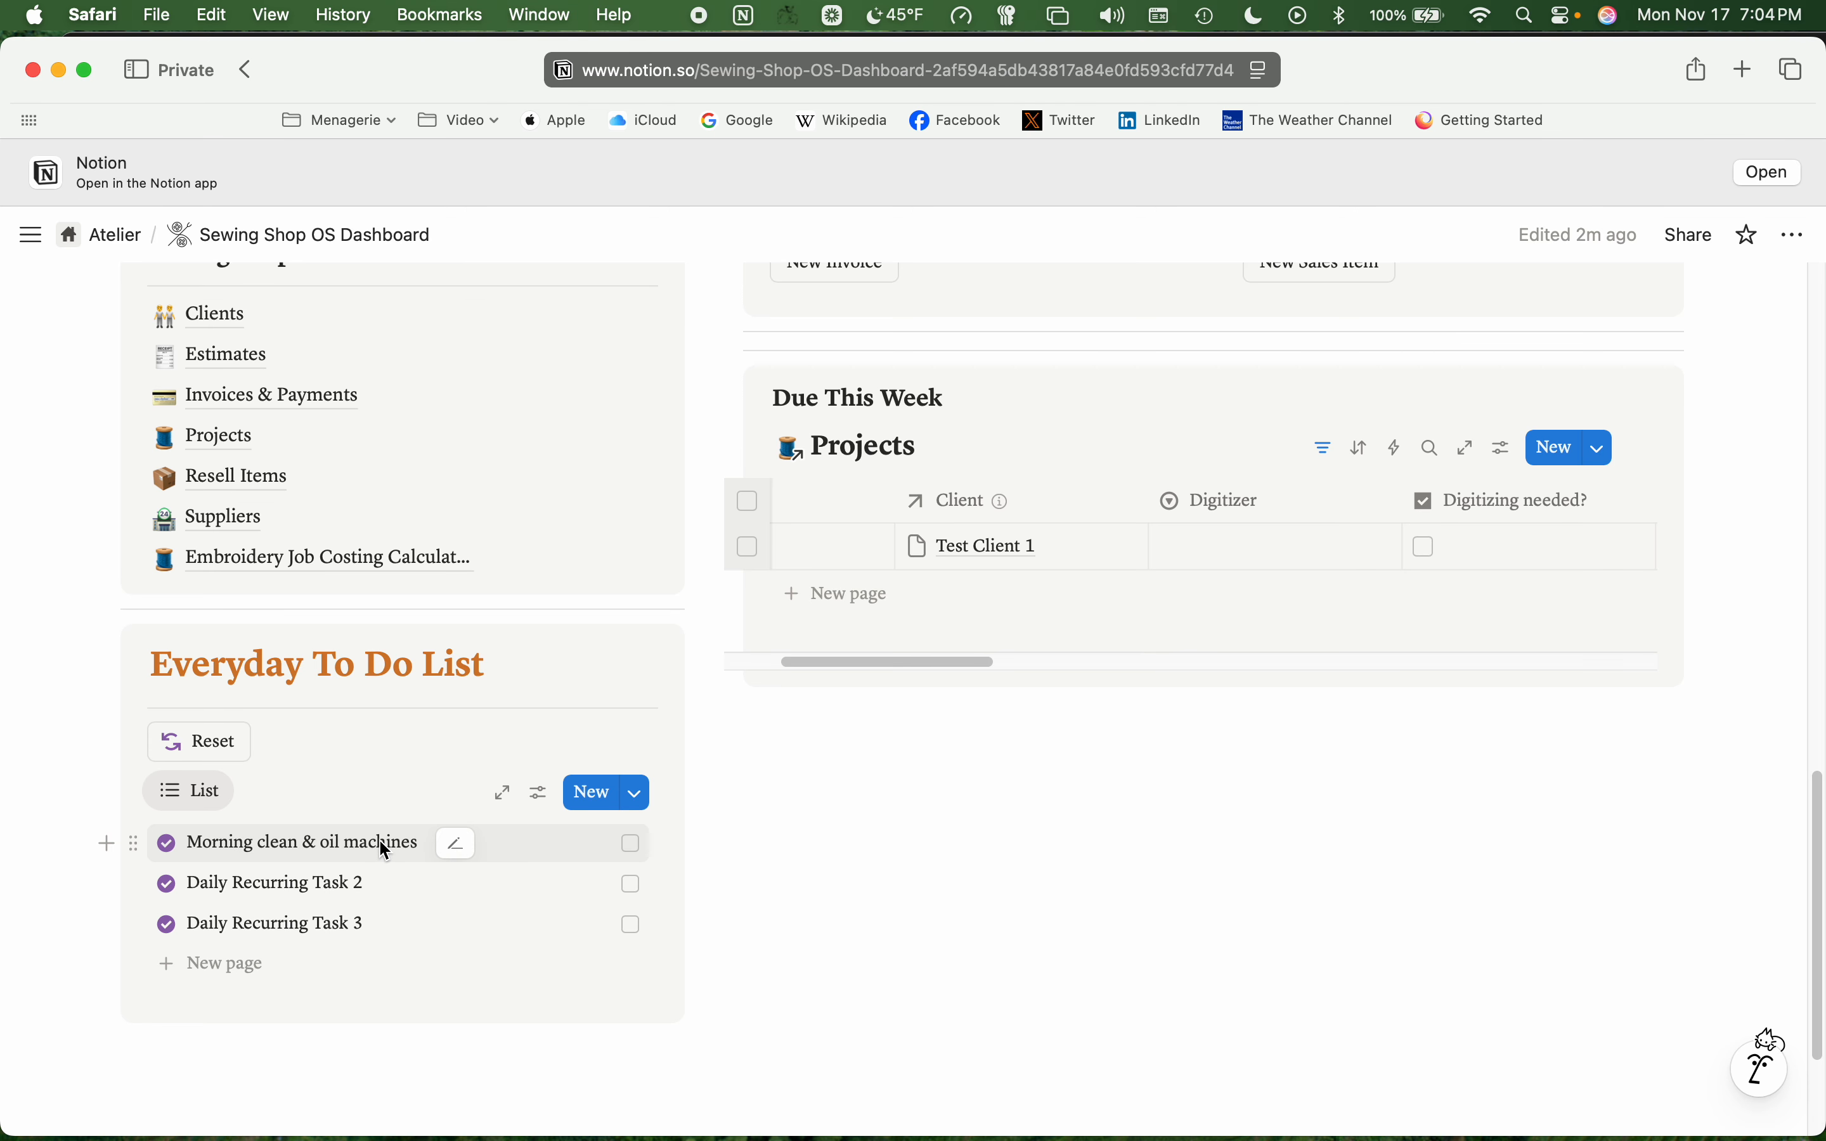
left_click(634, 847)
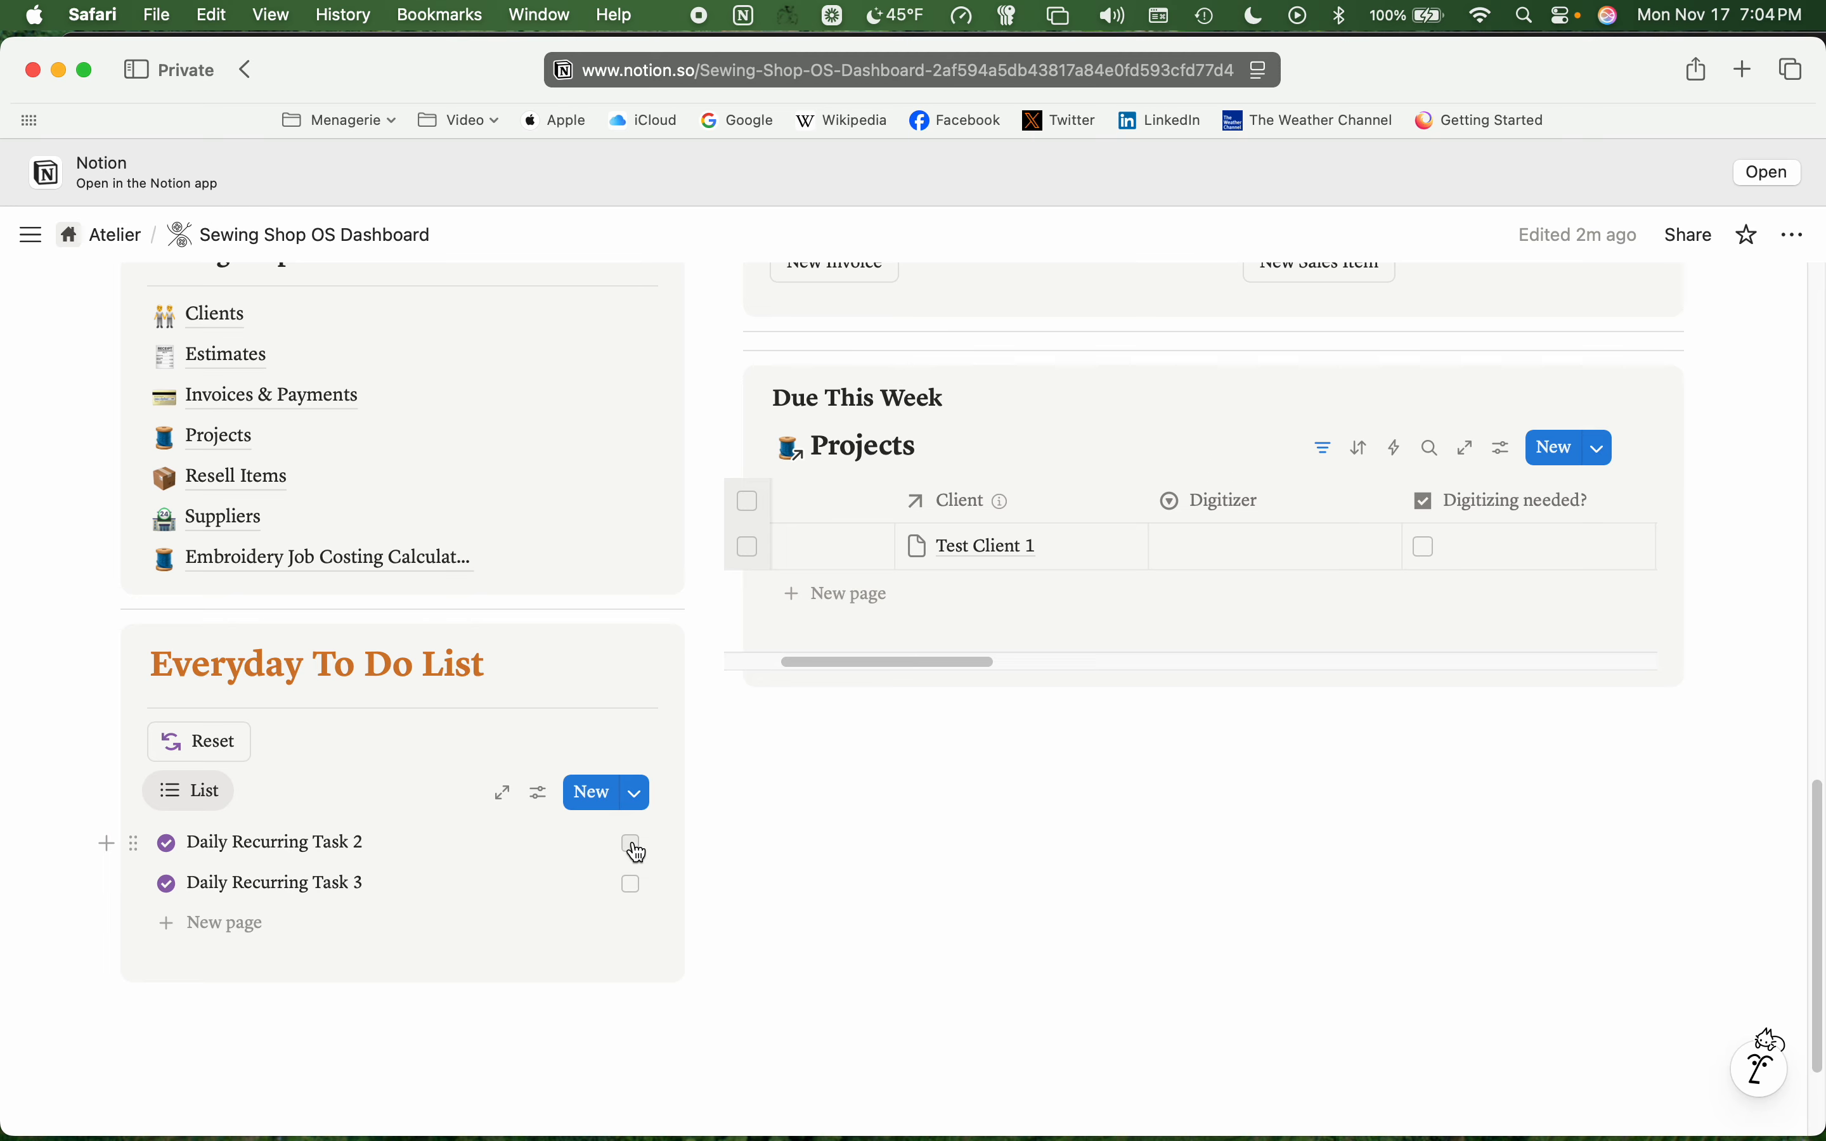
left_click(634, 845)
left_click(636, 847)
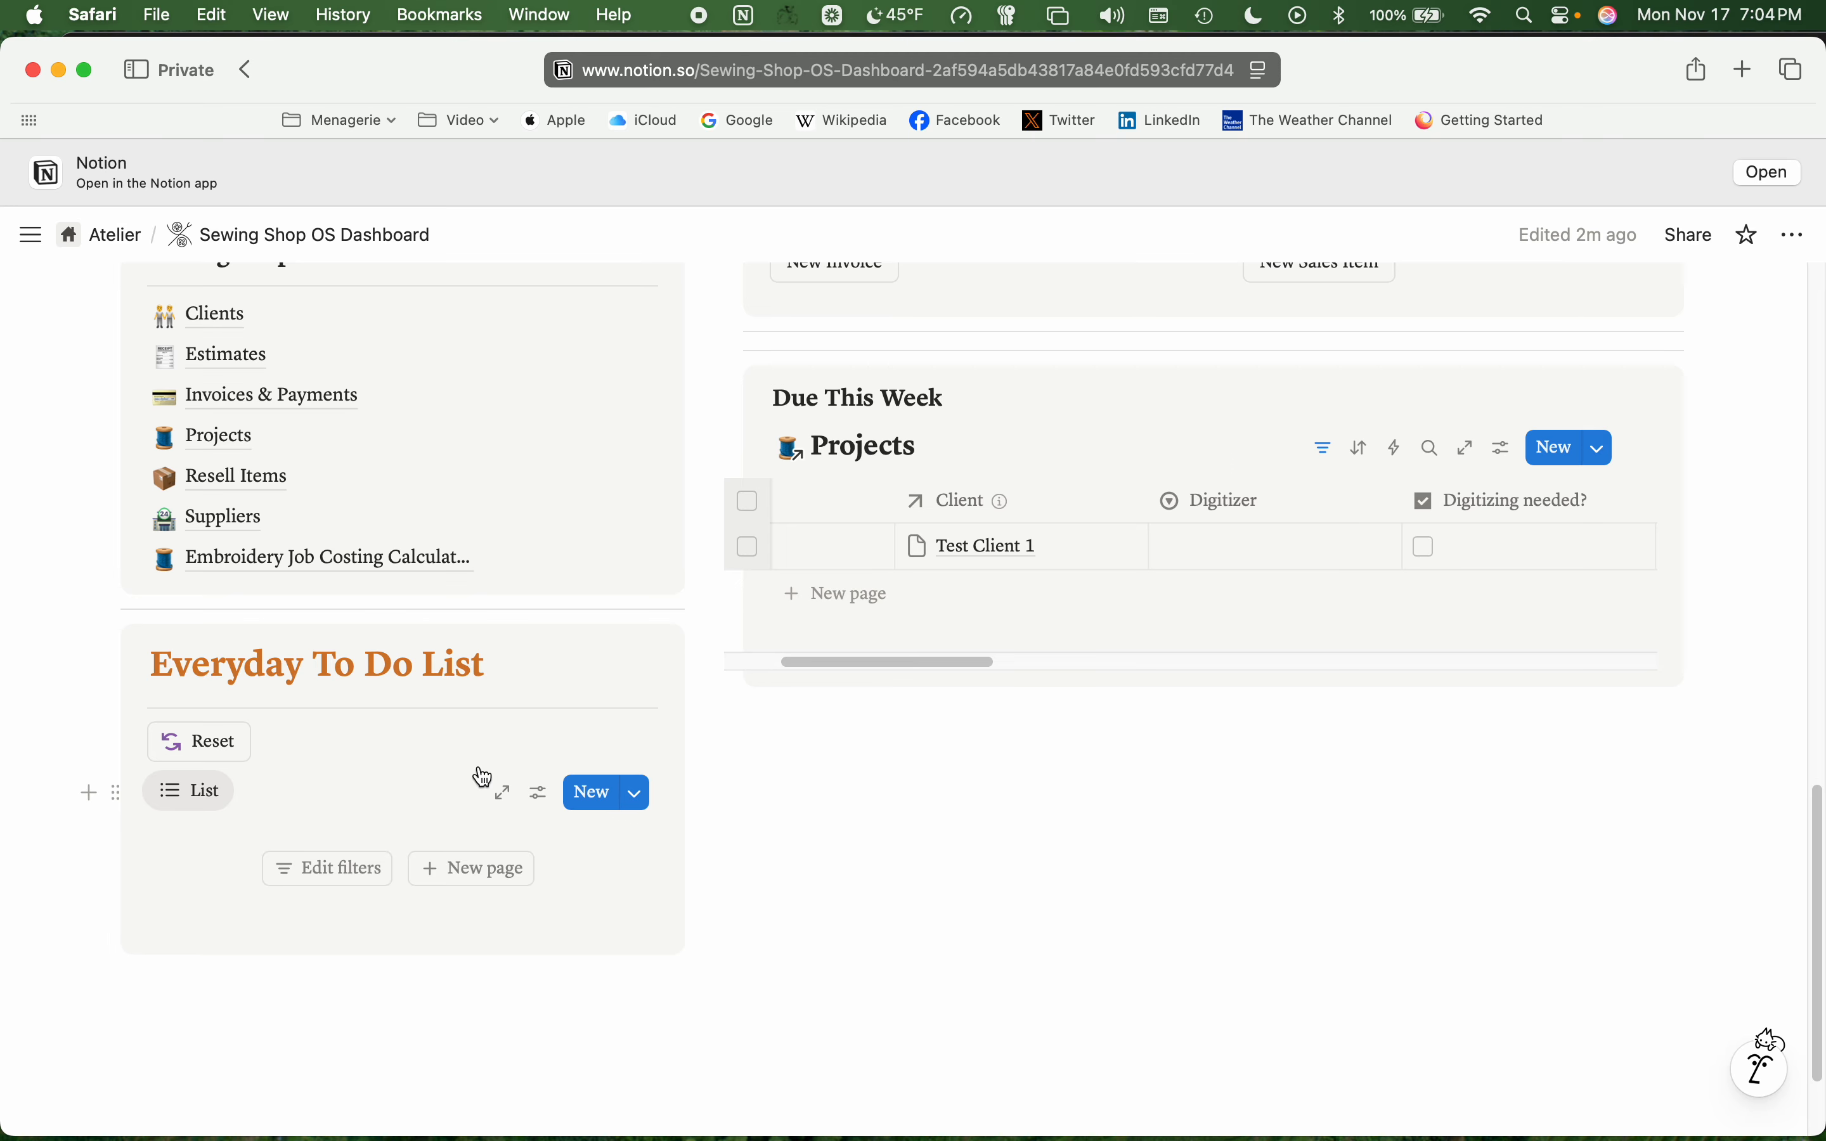
left_click(210, 751)
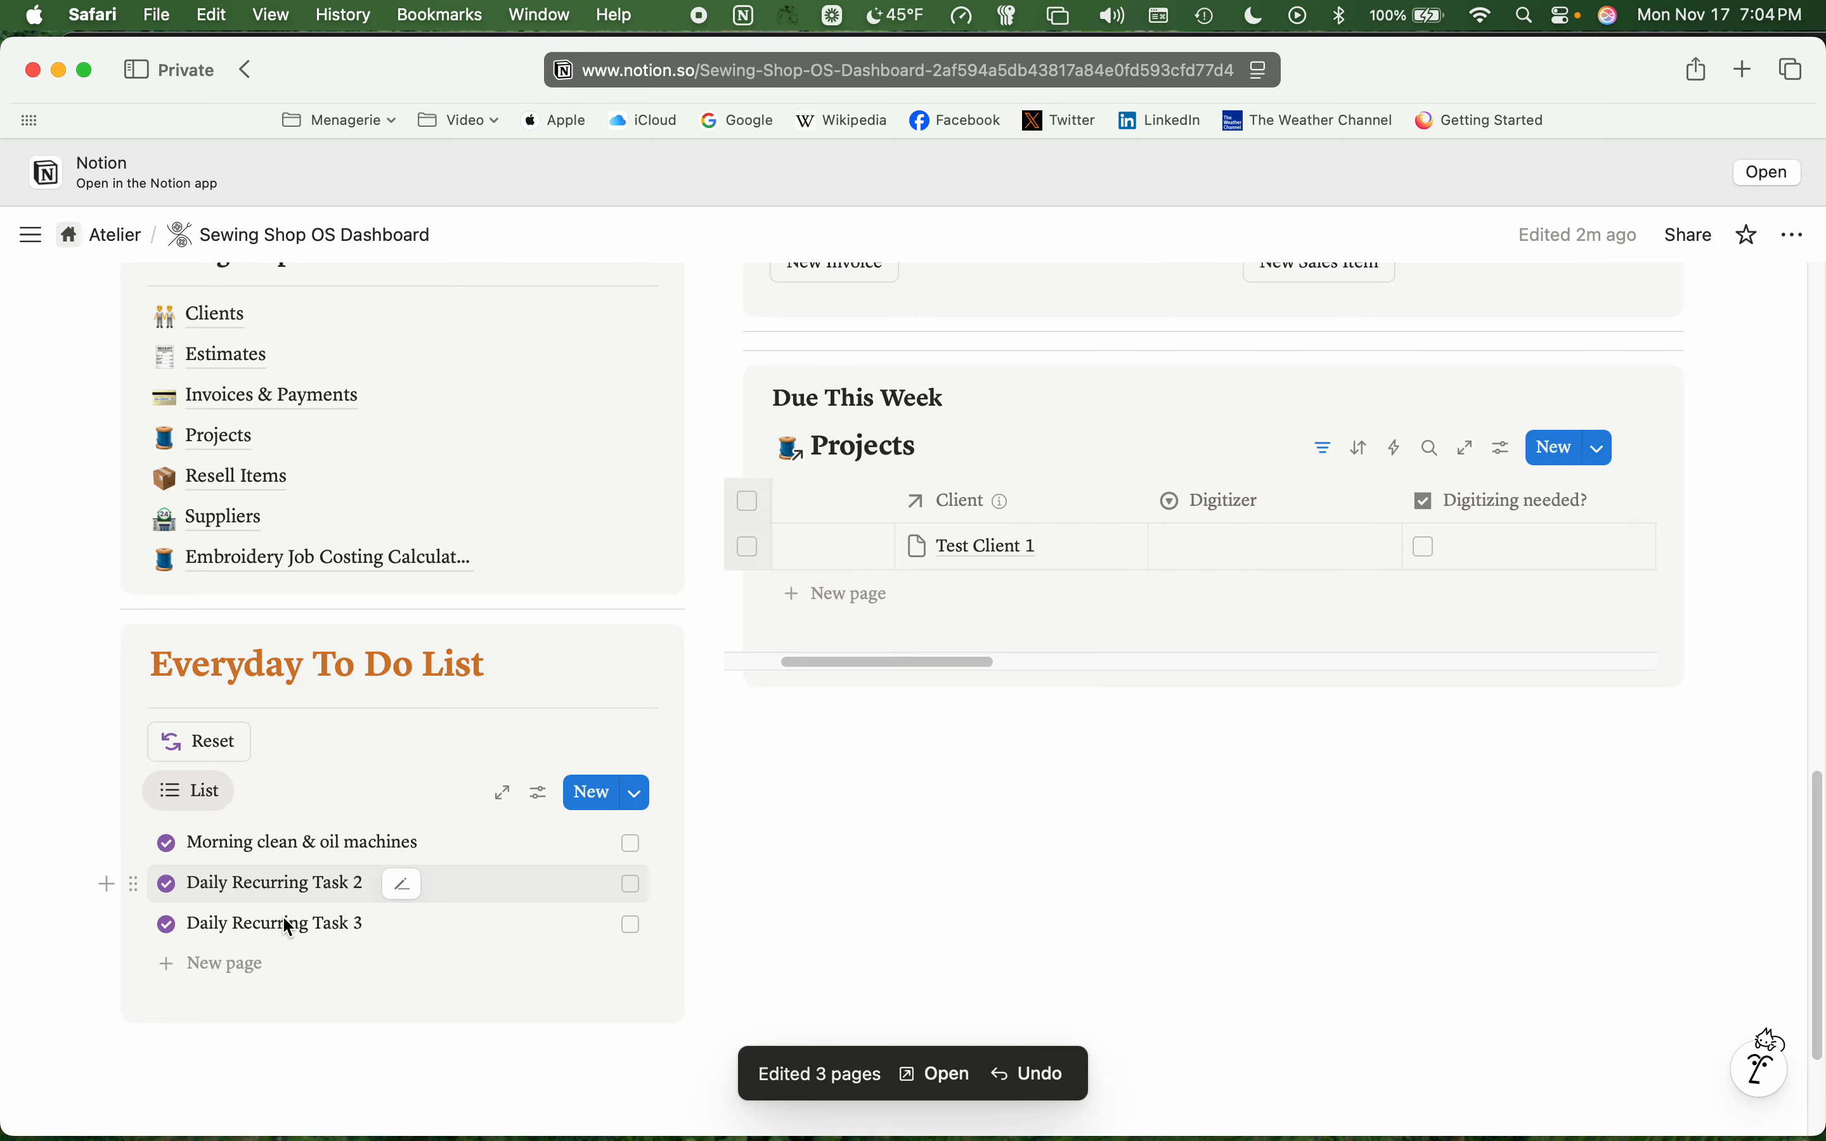
- Add a task named Evening Sweep to the Everyday To Do List and rename Daily Recurring Task 2 as Trash Out
left_click(235, 975)
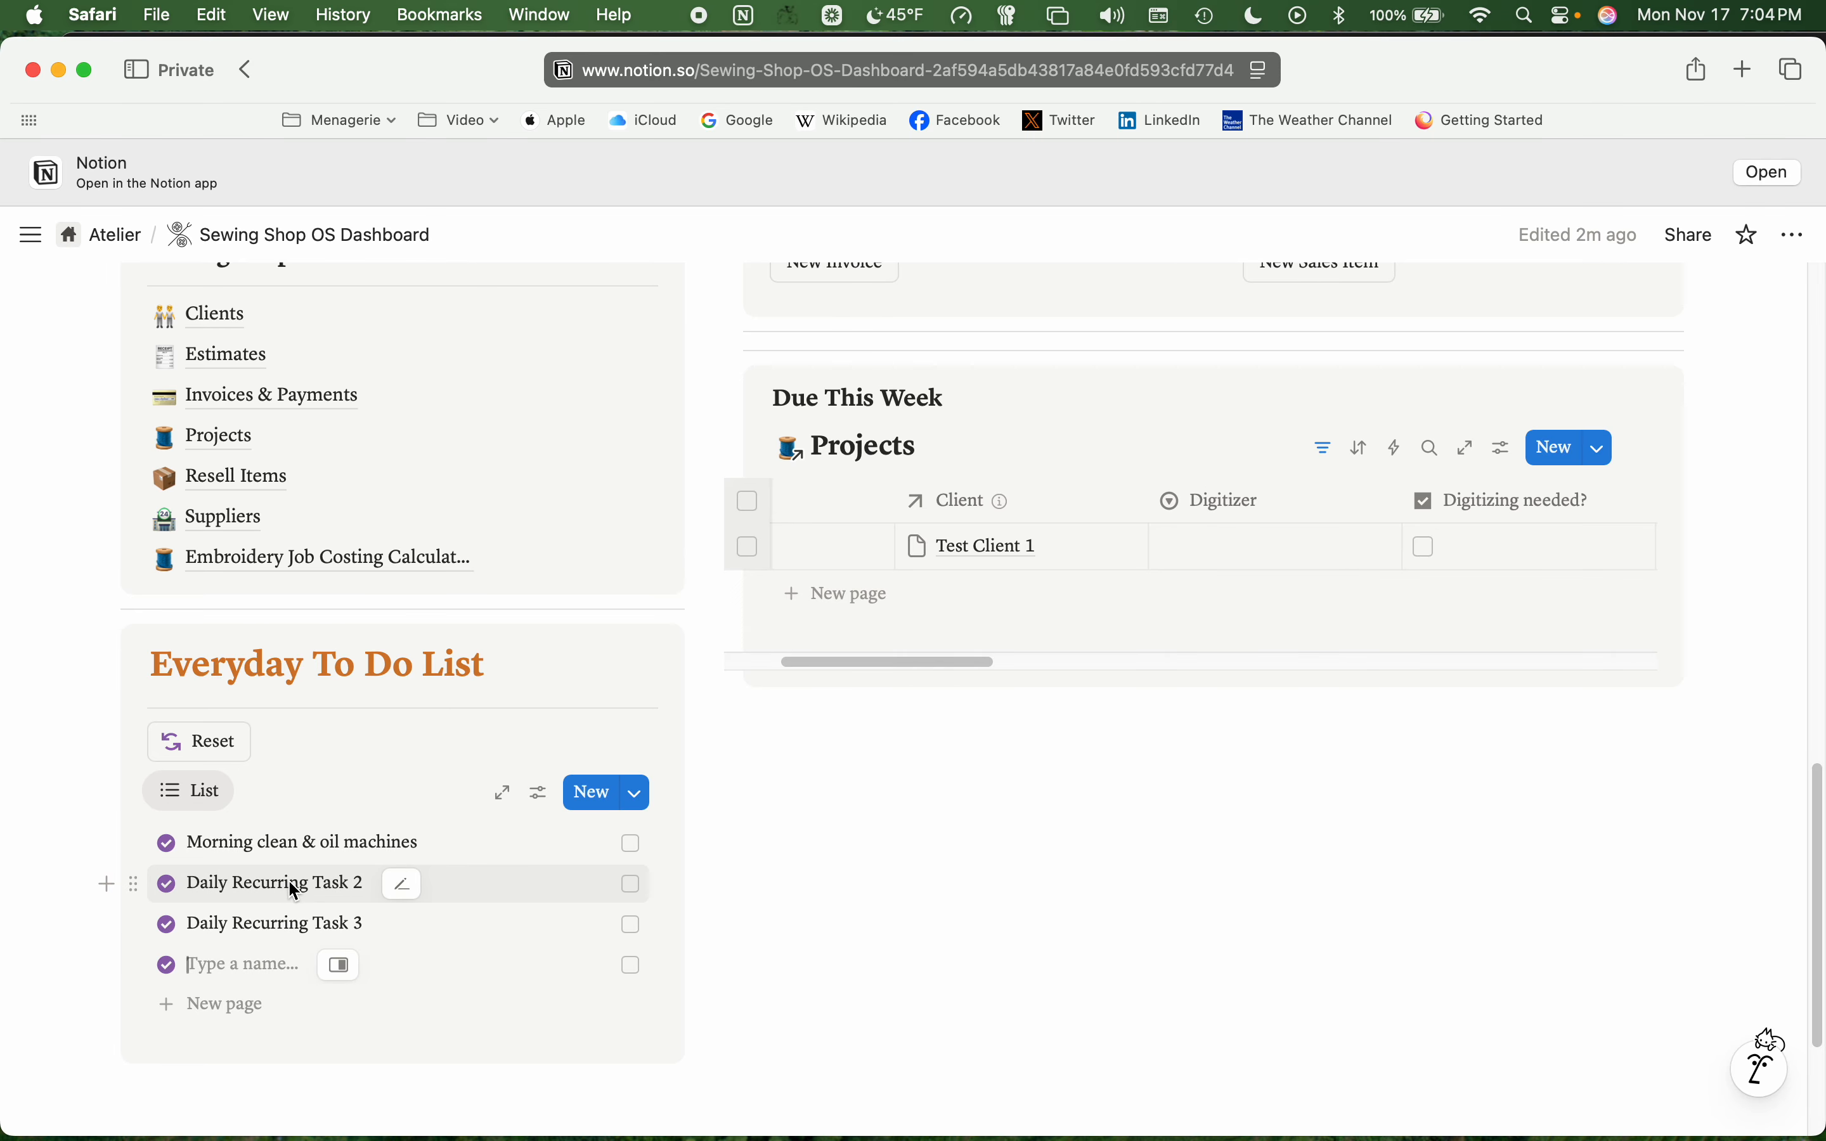
type("Evening Sweep")
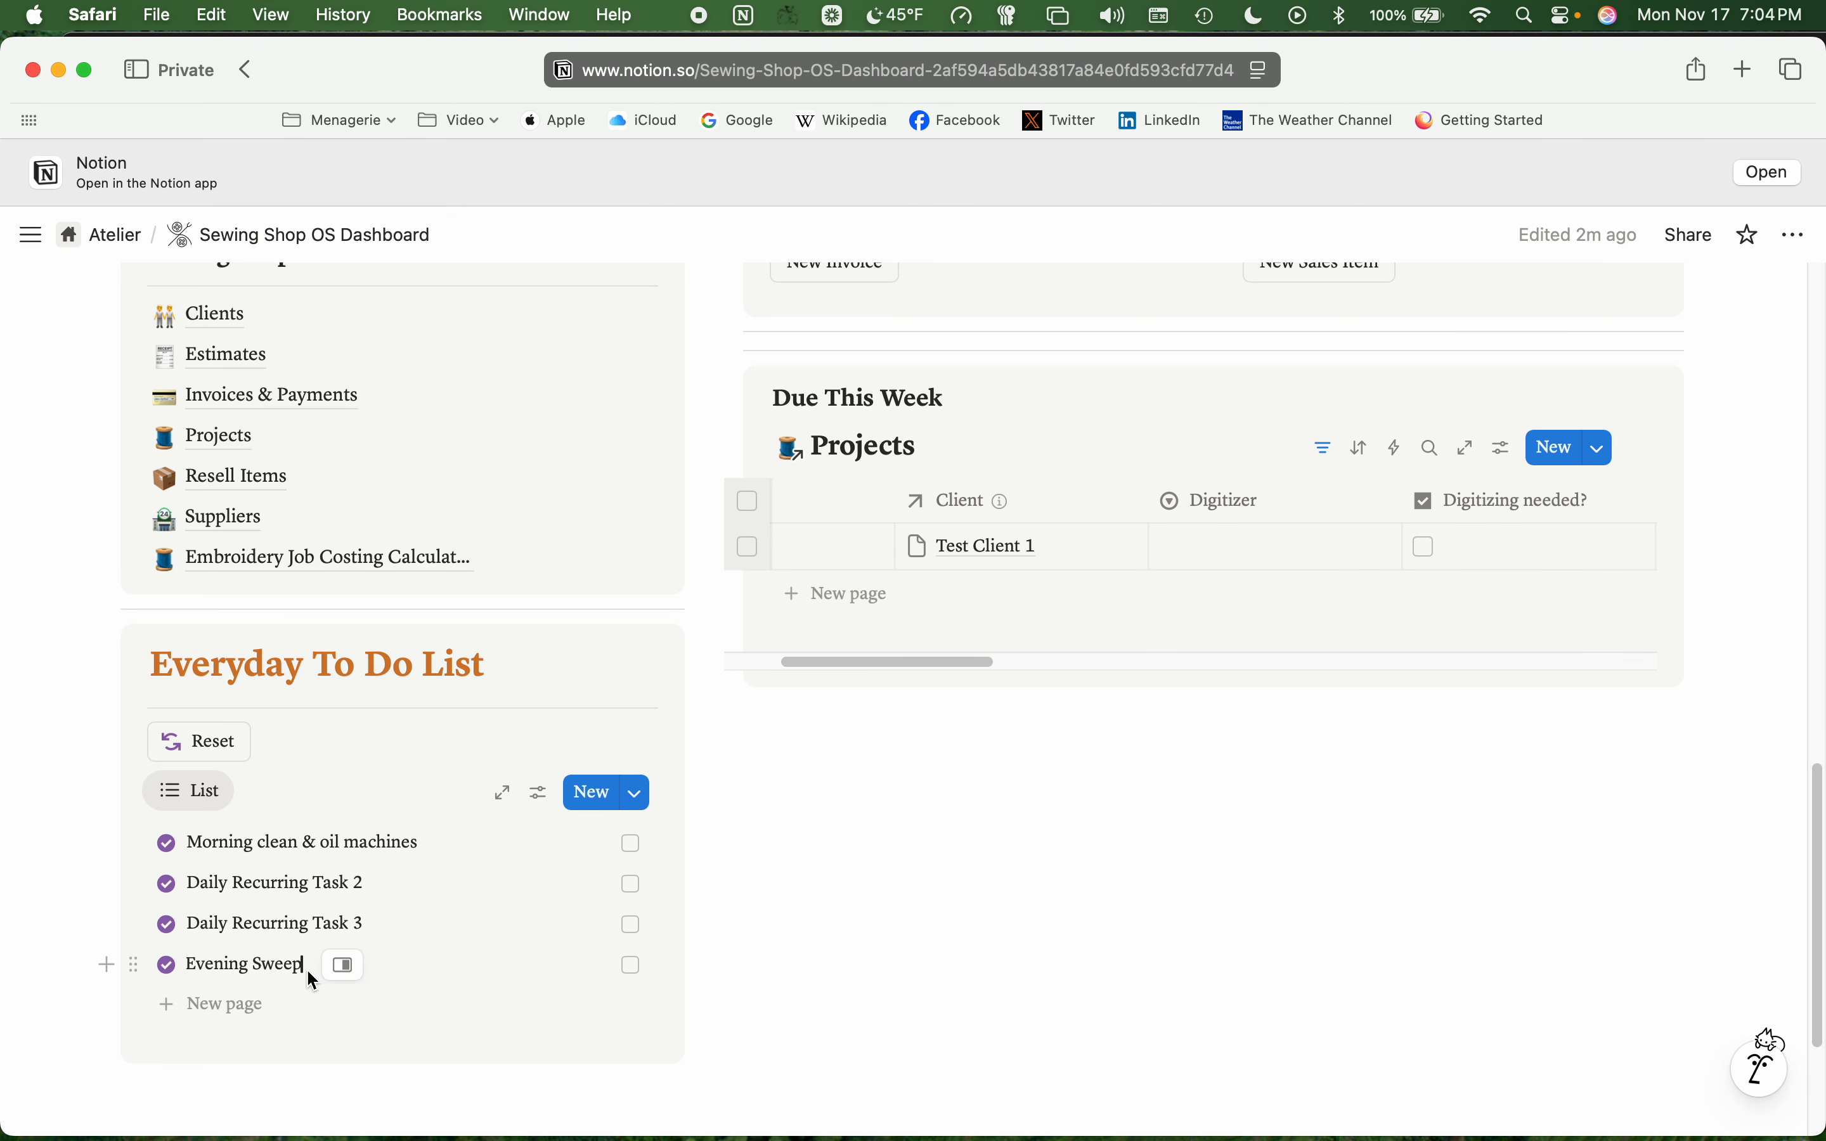
left_click(252, 890)
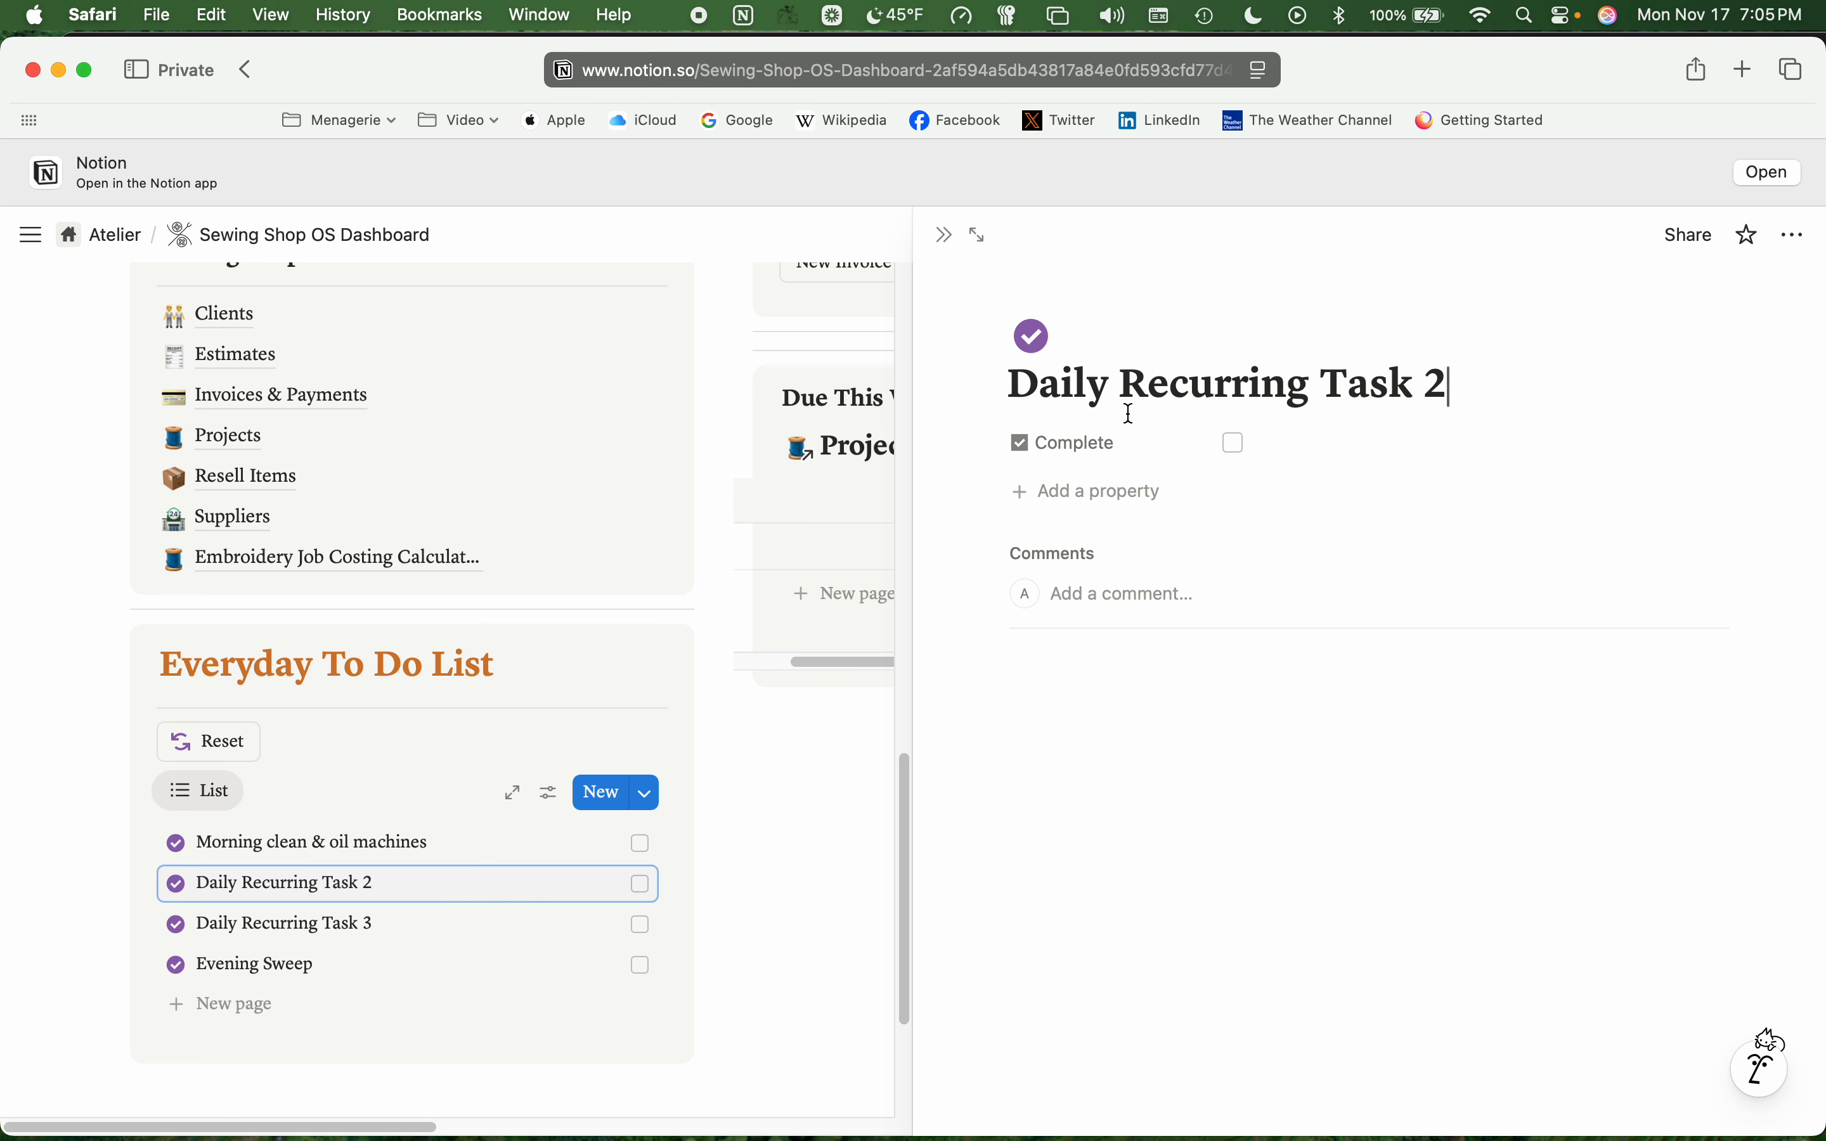
triple_click(1130, 392)
type("Tra")
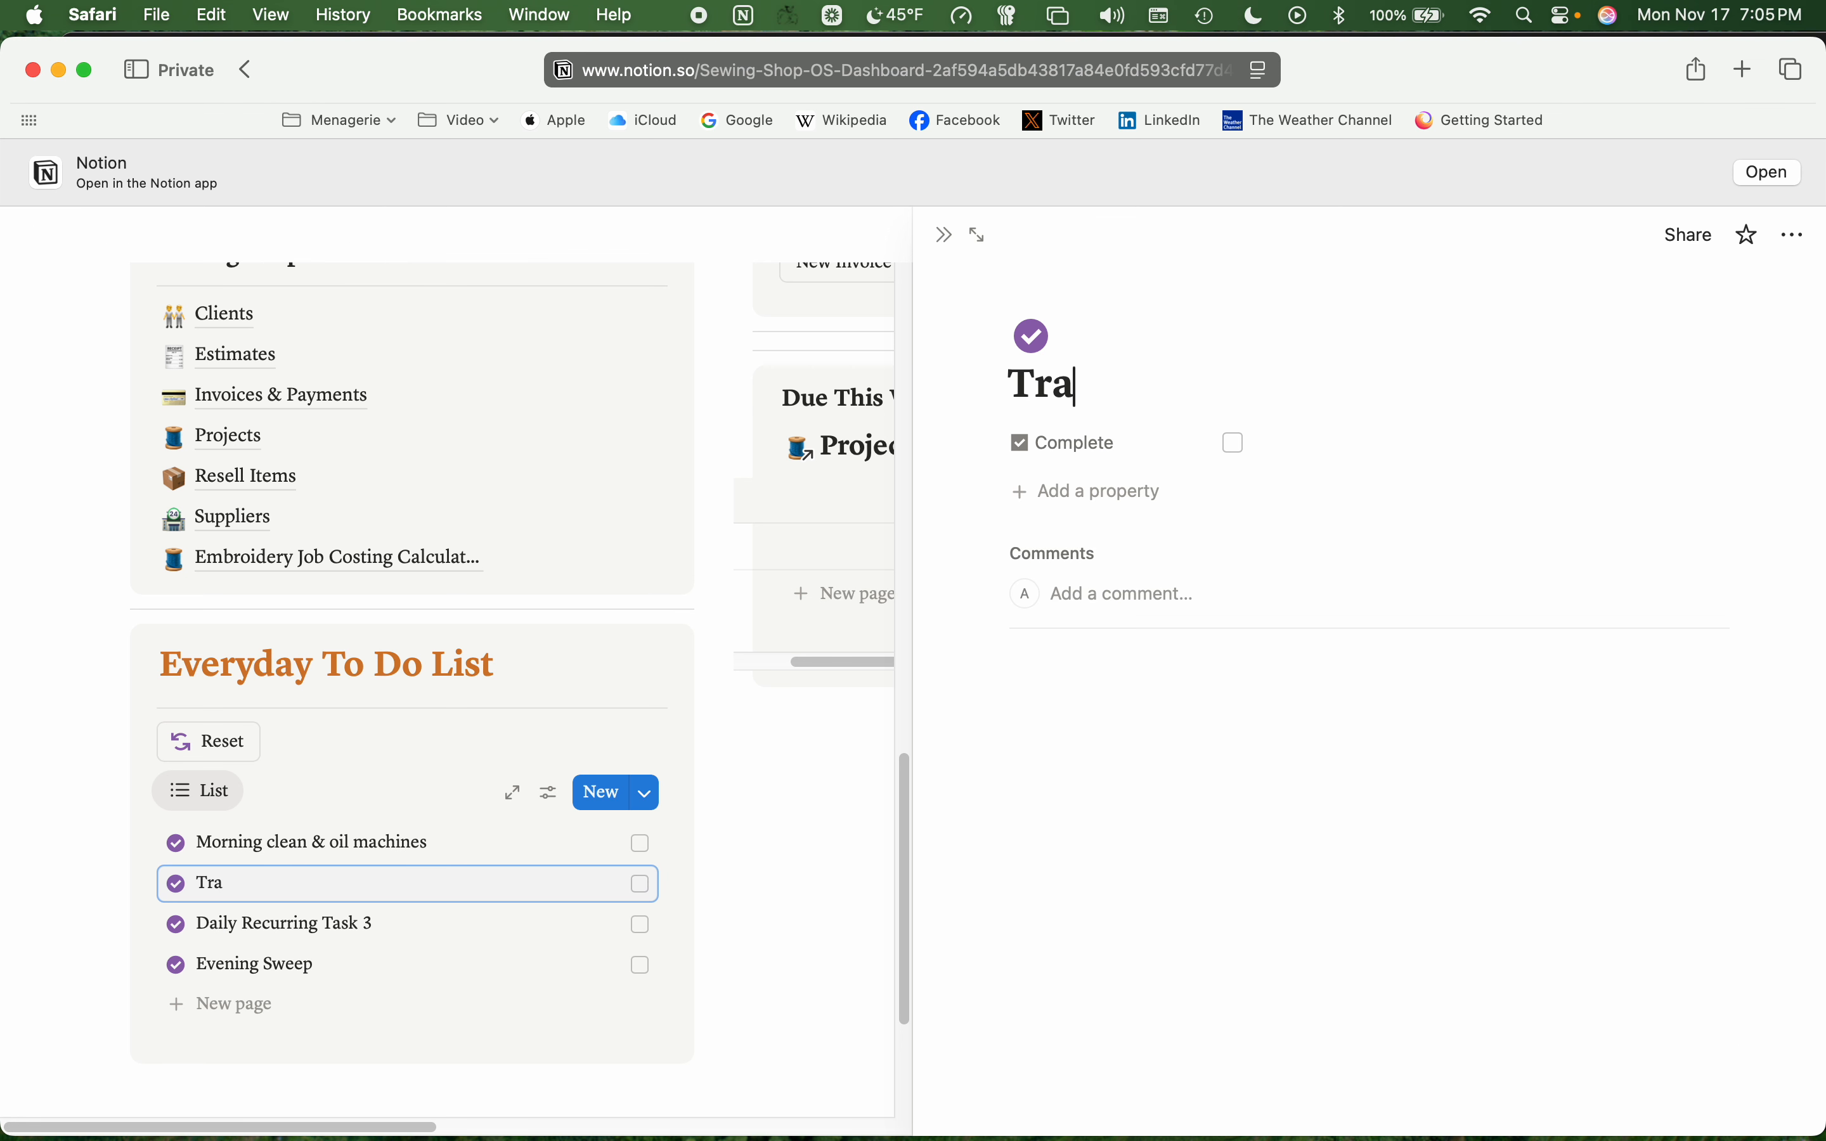
type("sh Out")
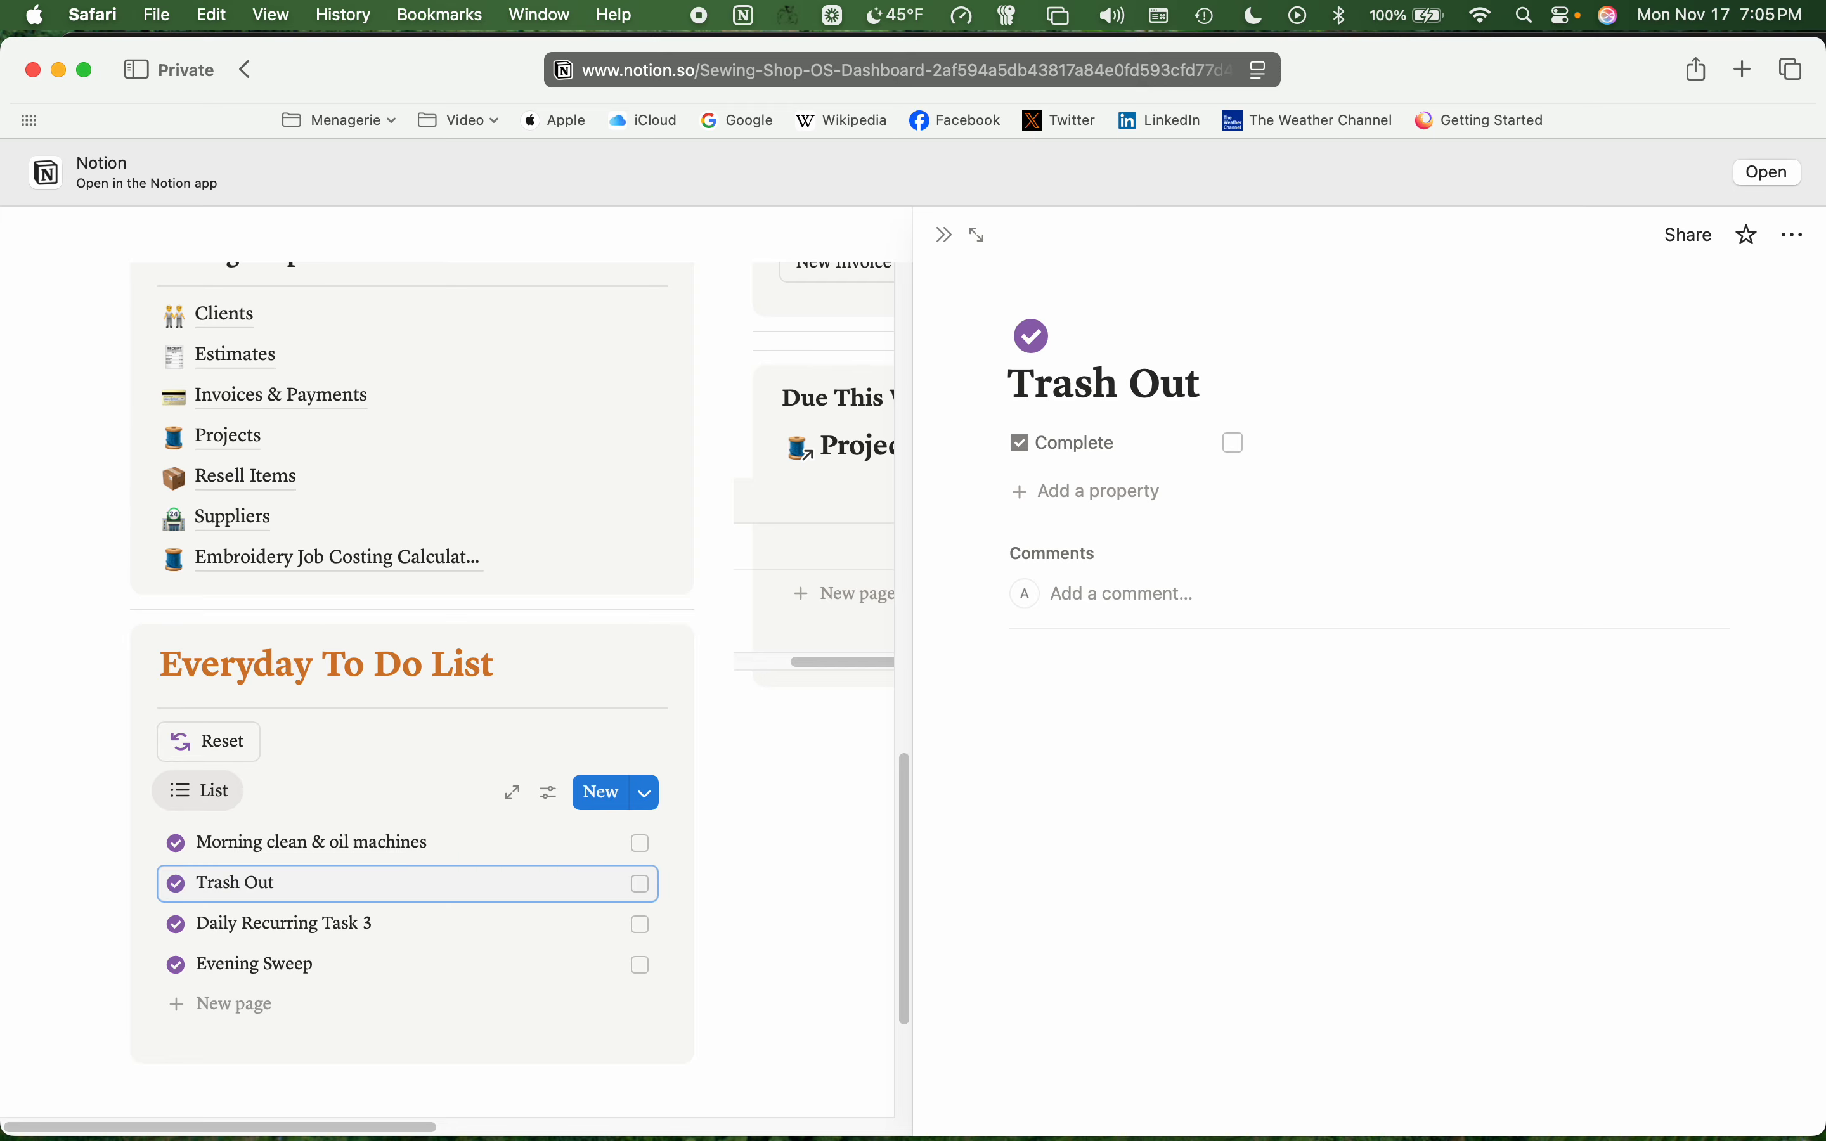
left_click(943, 235)
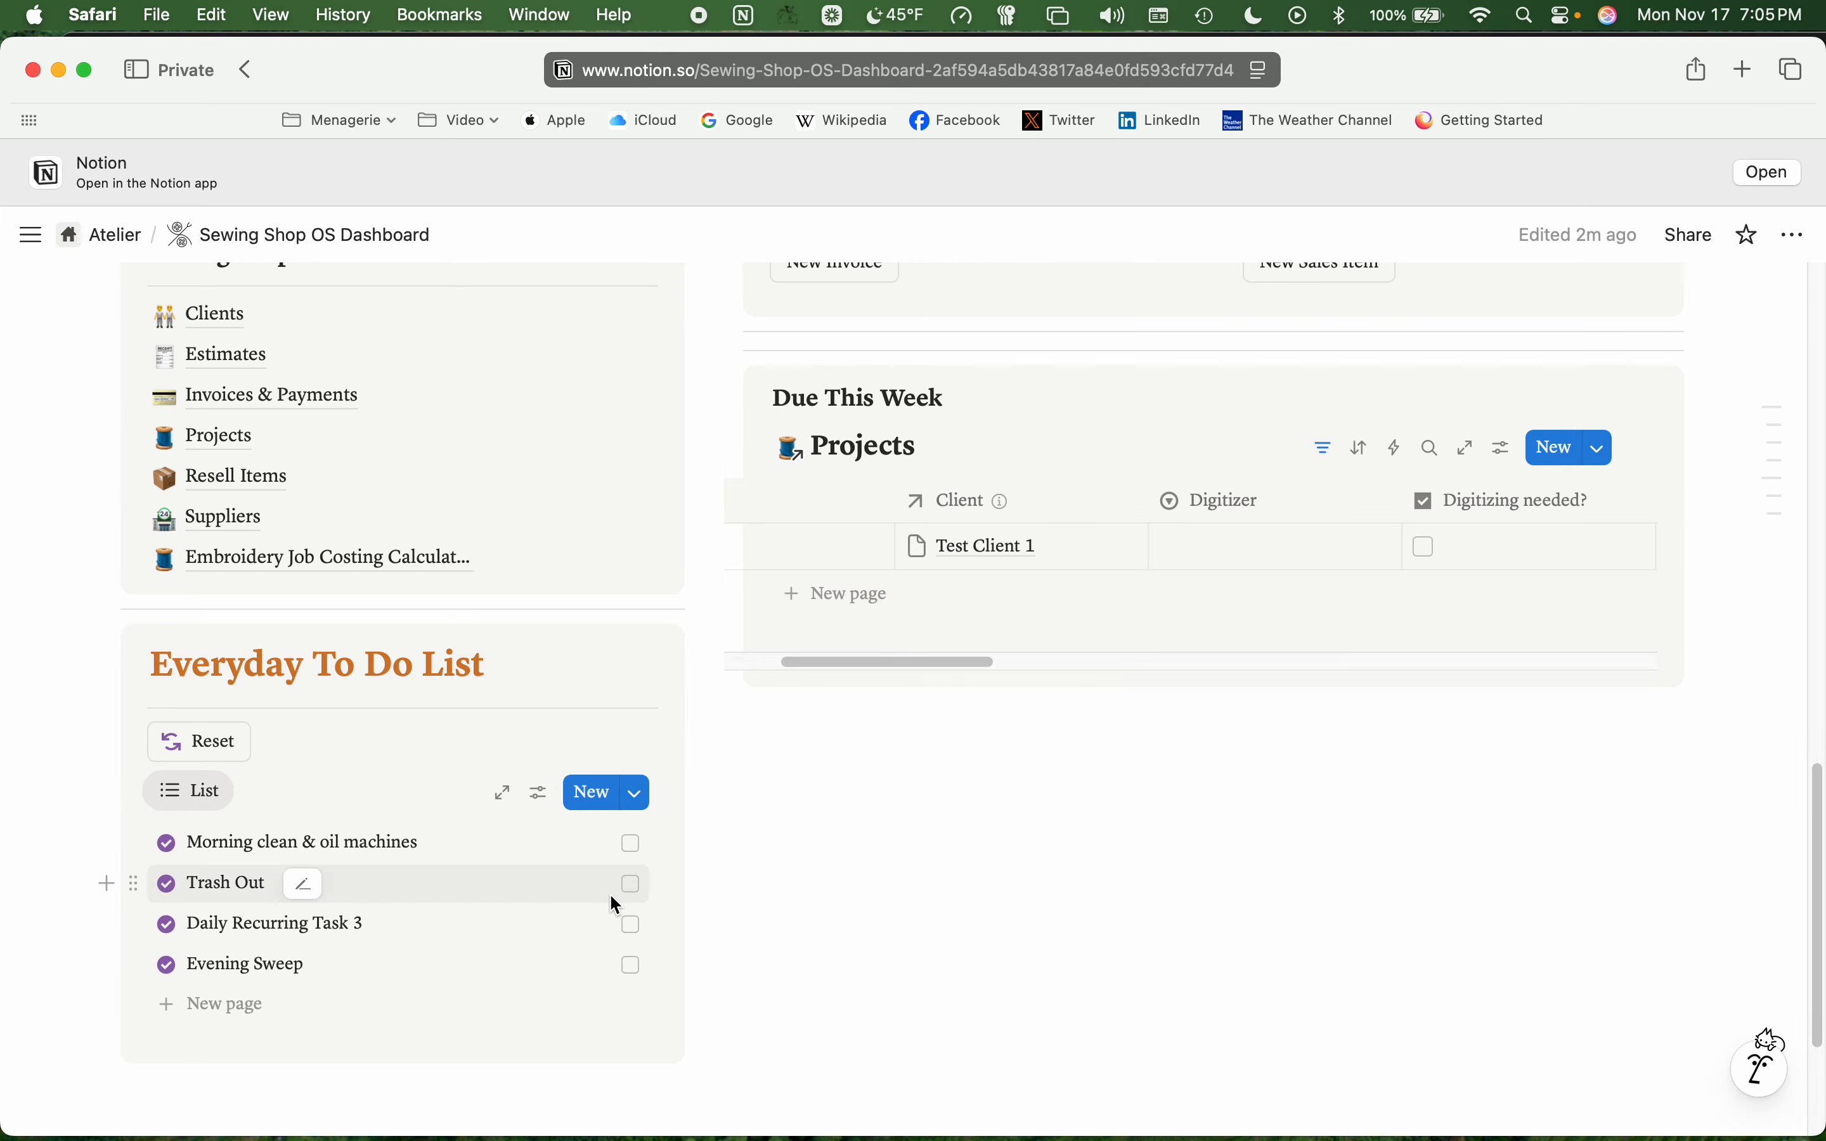
- Check off all four tasks in the Everyday To Do List, including Trash Out and Evening Sweep, and reset the list
left_click(632, 845)
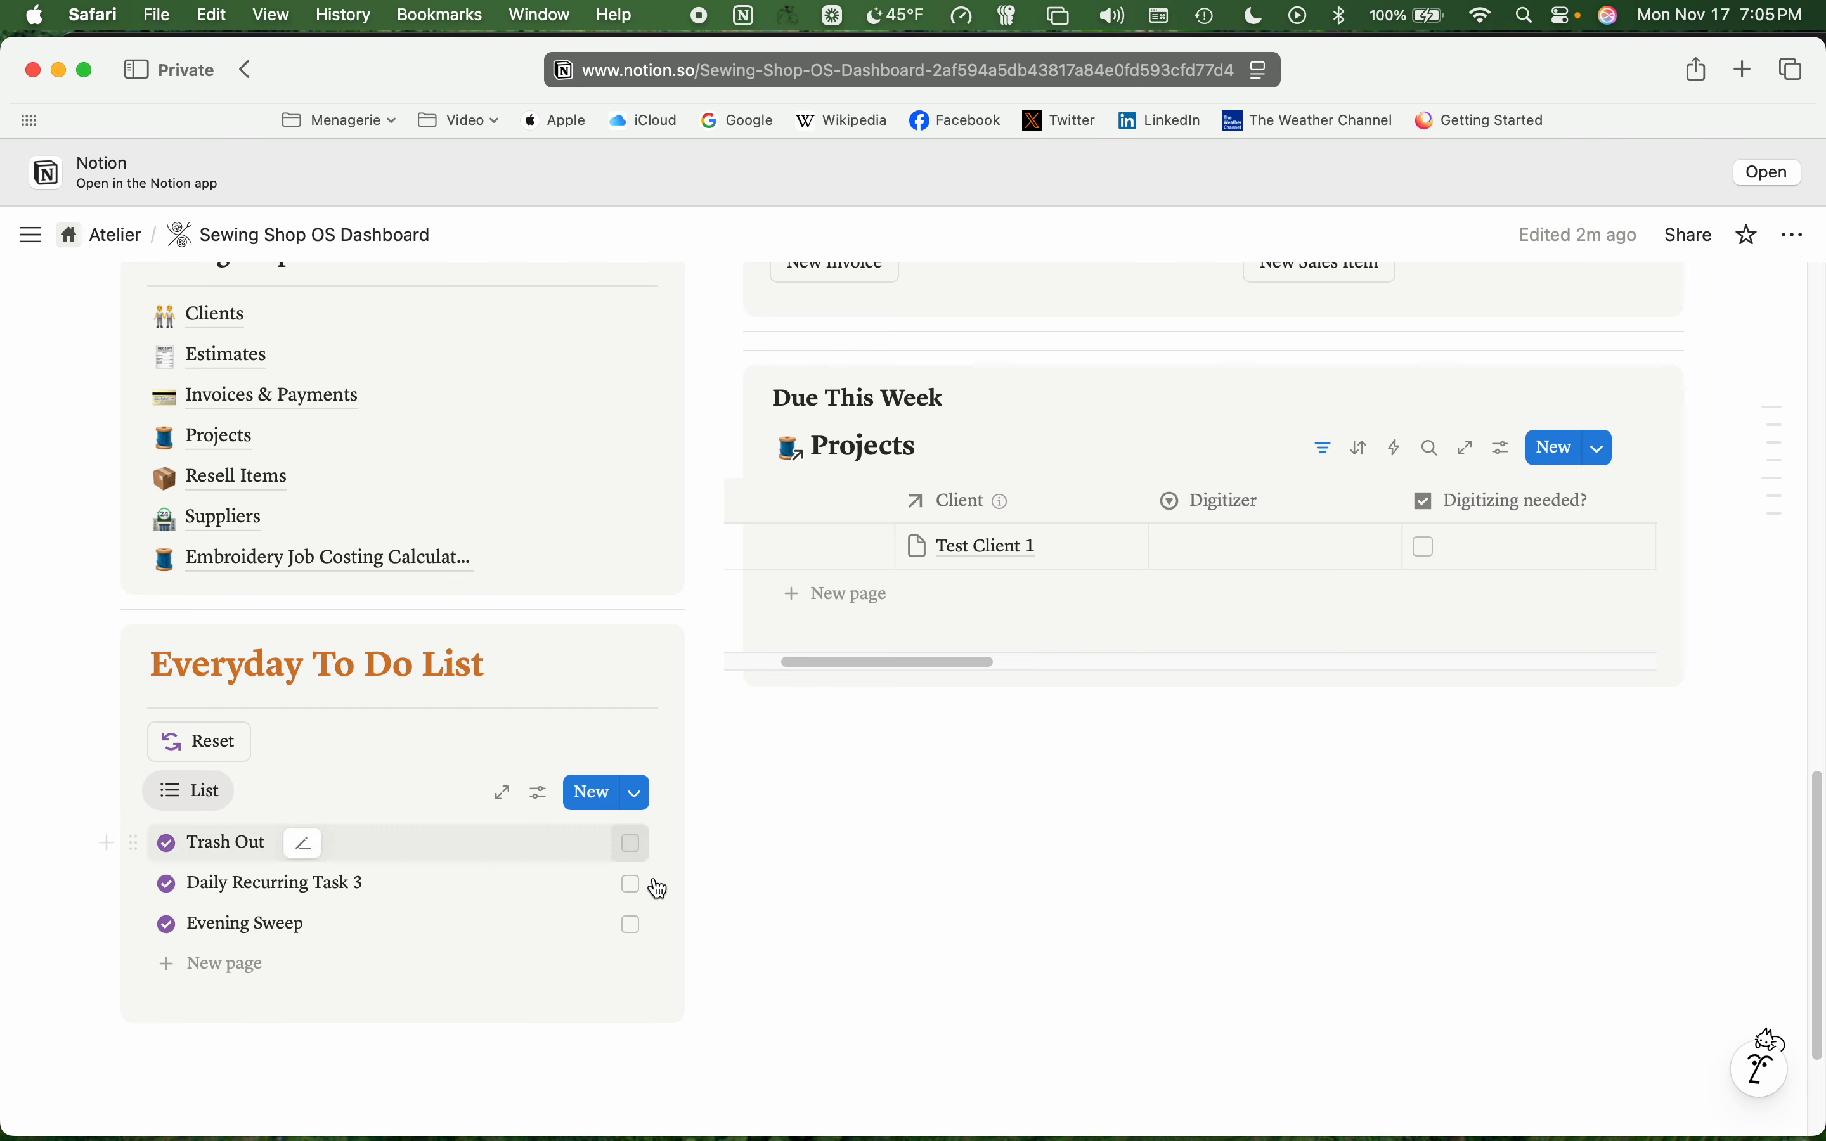
left_click(632, 845)
left_click(631, 843)
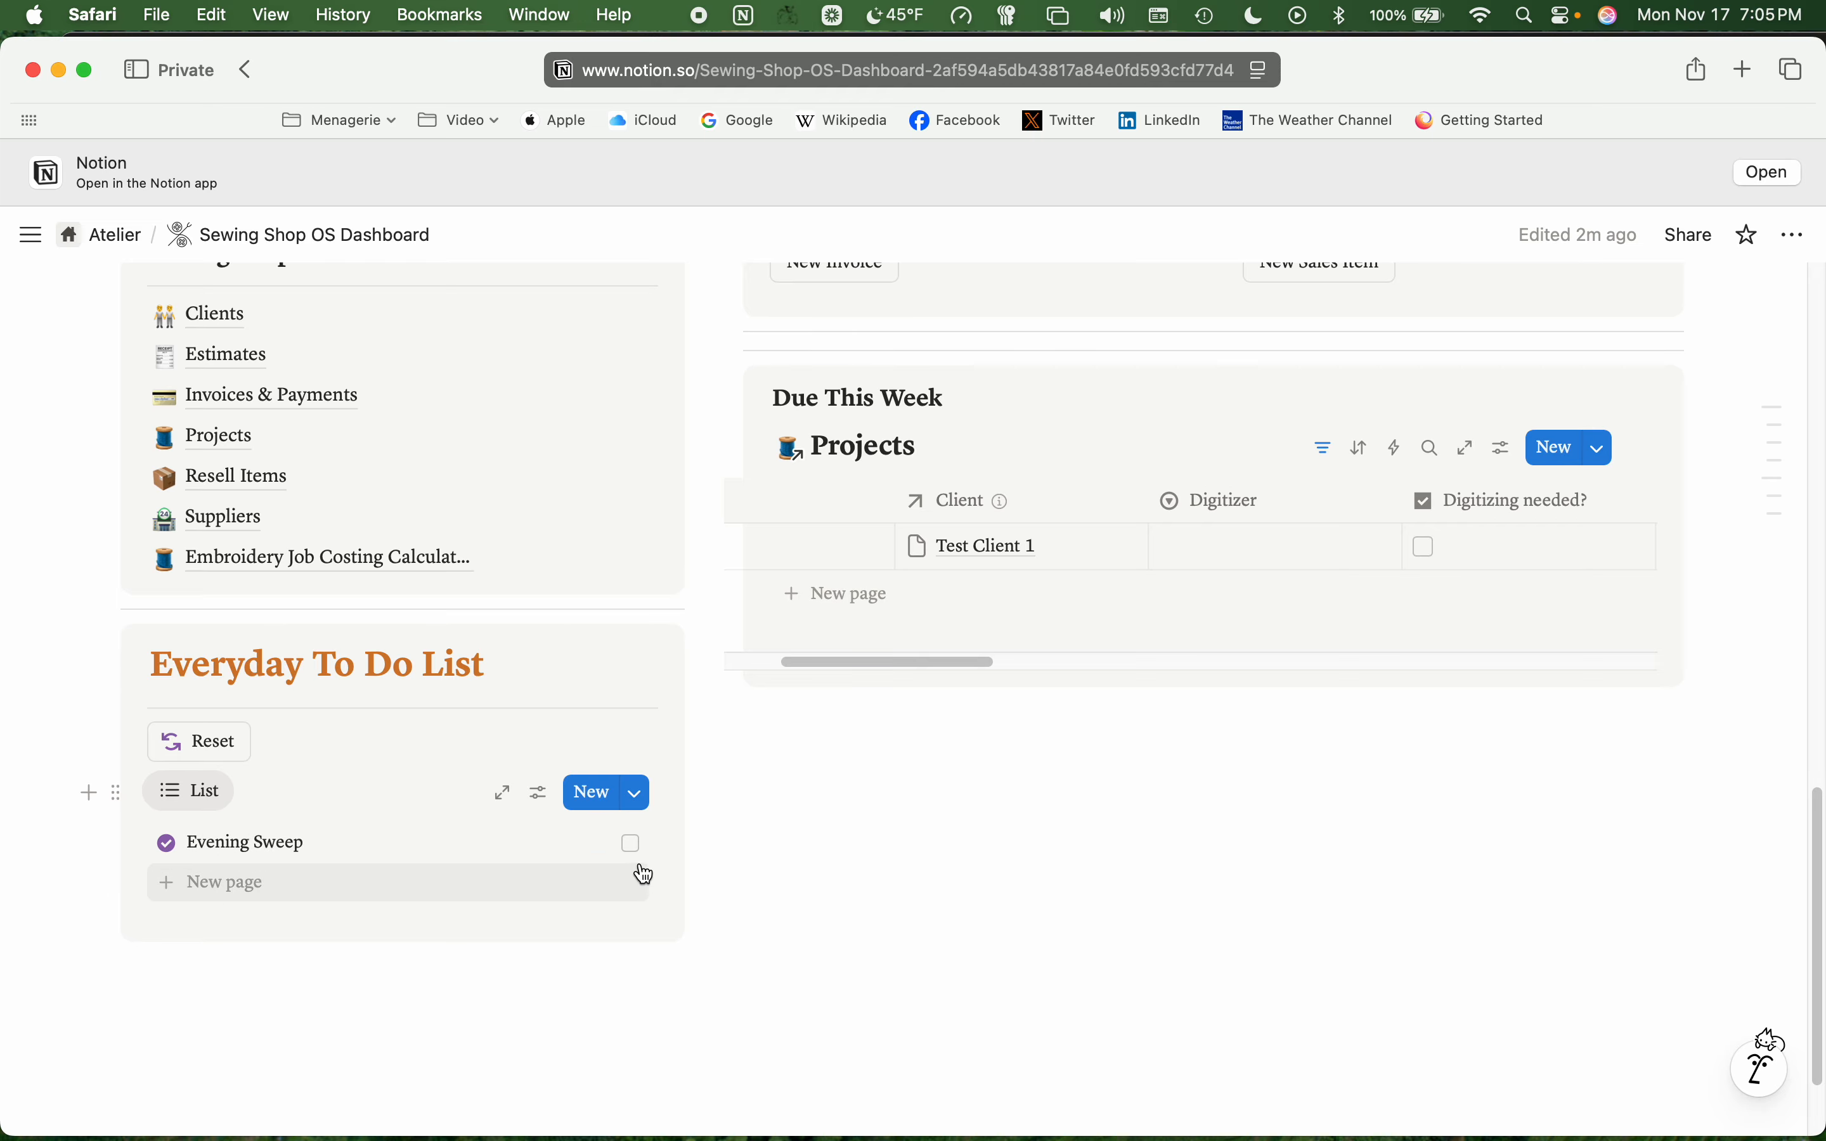
left_click(631, 843)
left_click(202, 743)
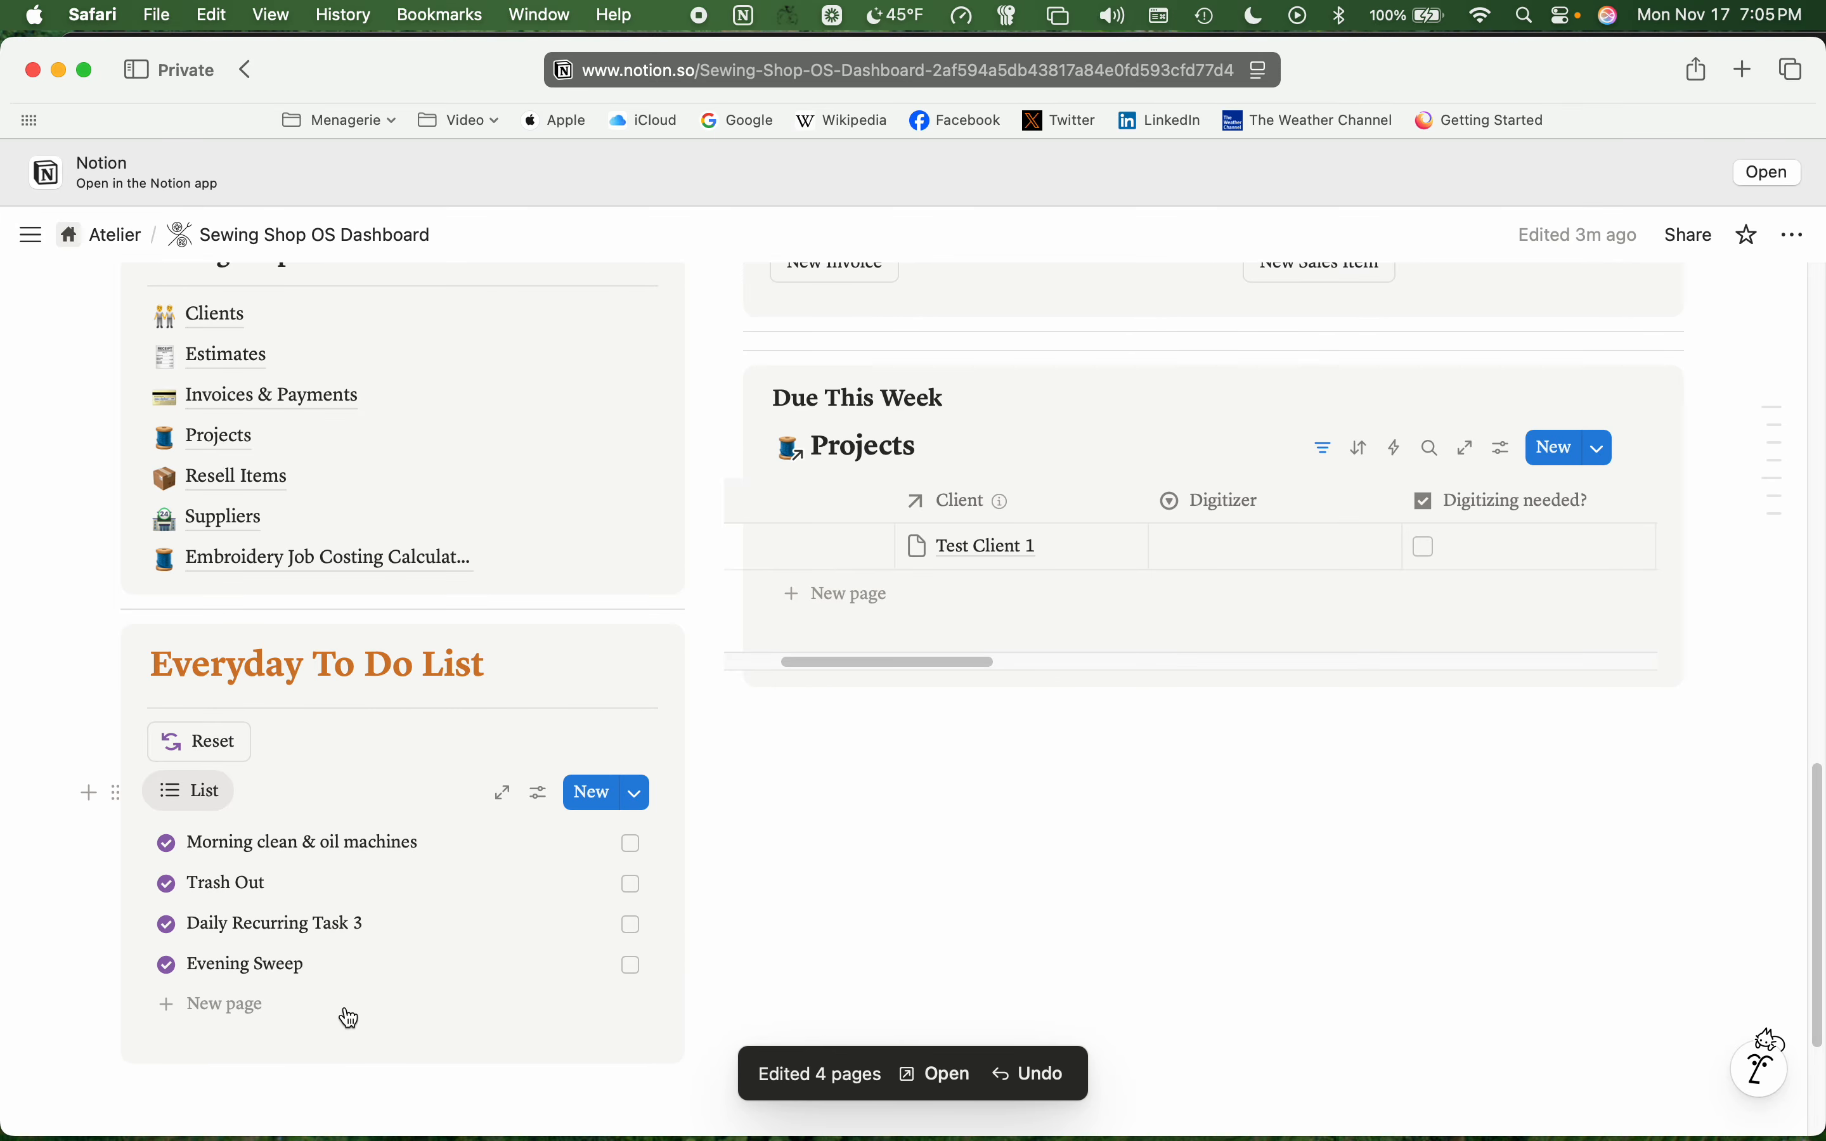
- In the Clients database, set the status of Whimsical new client! to Active and of Test Client 1 to Archived
scroll(542, 865, "up", 5)
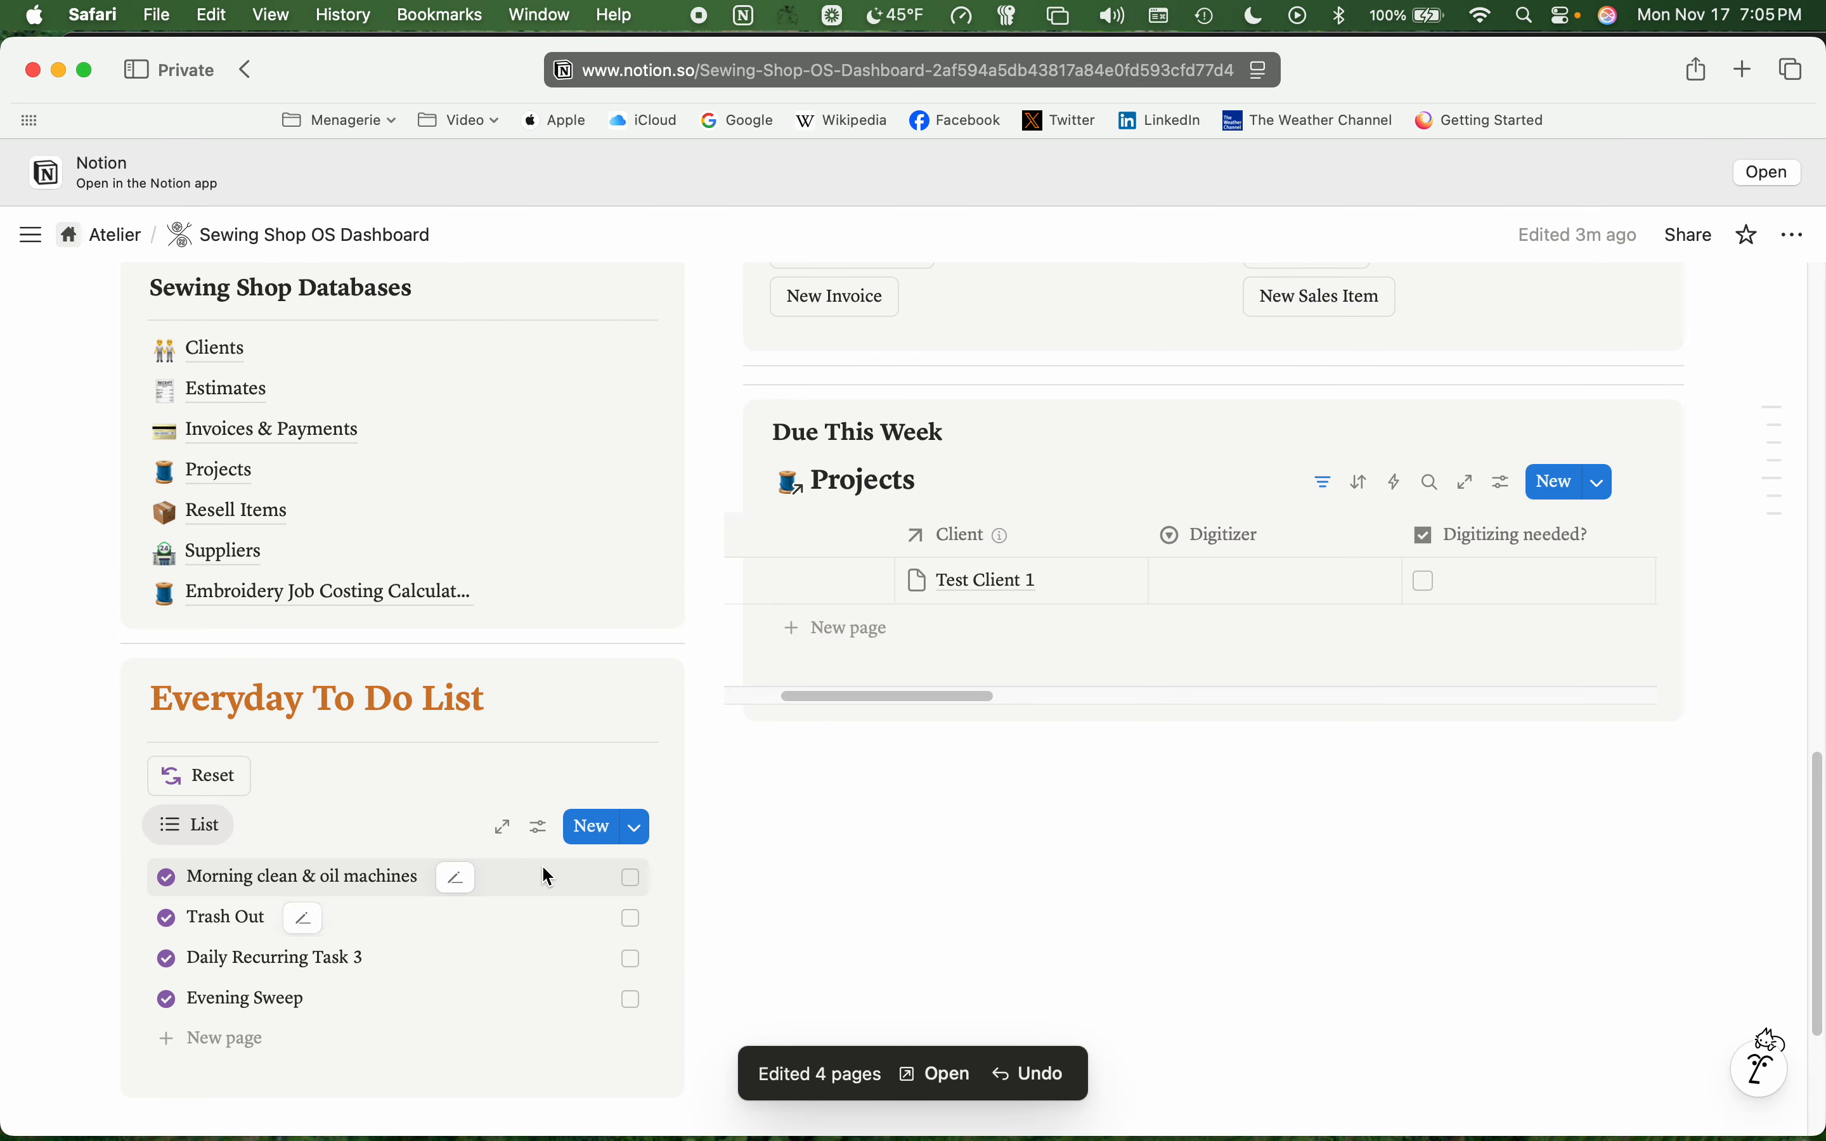
scroll(540, 866, "up", 2)
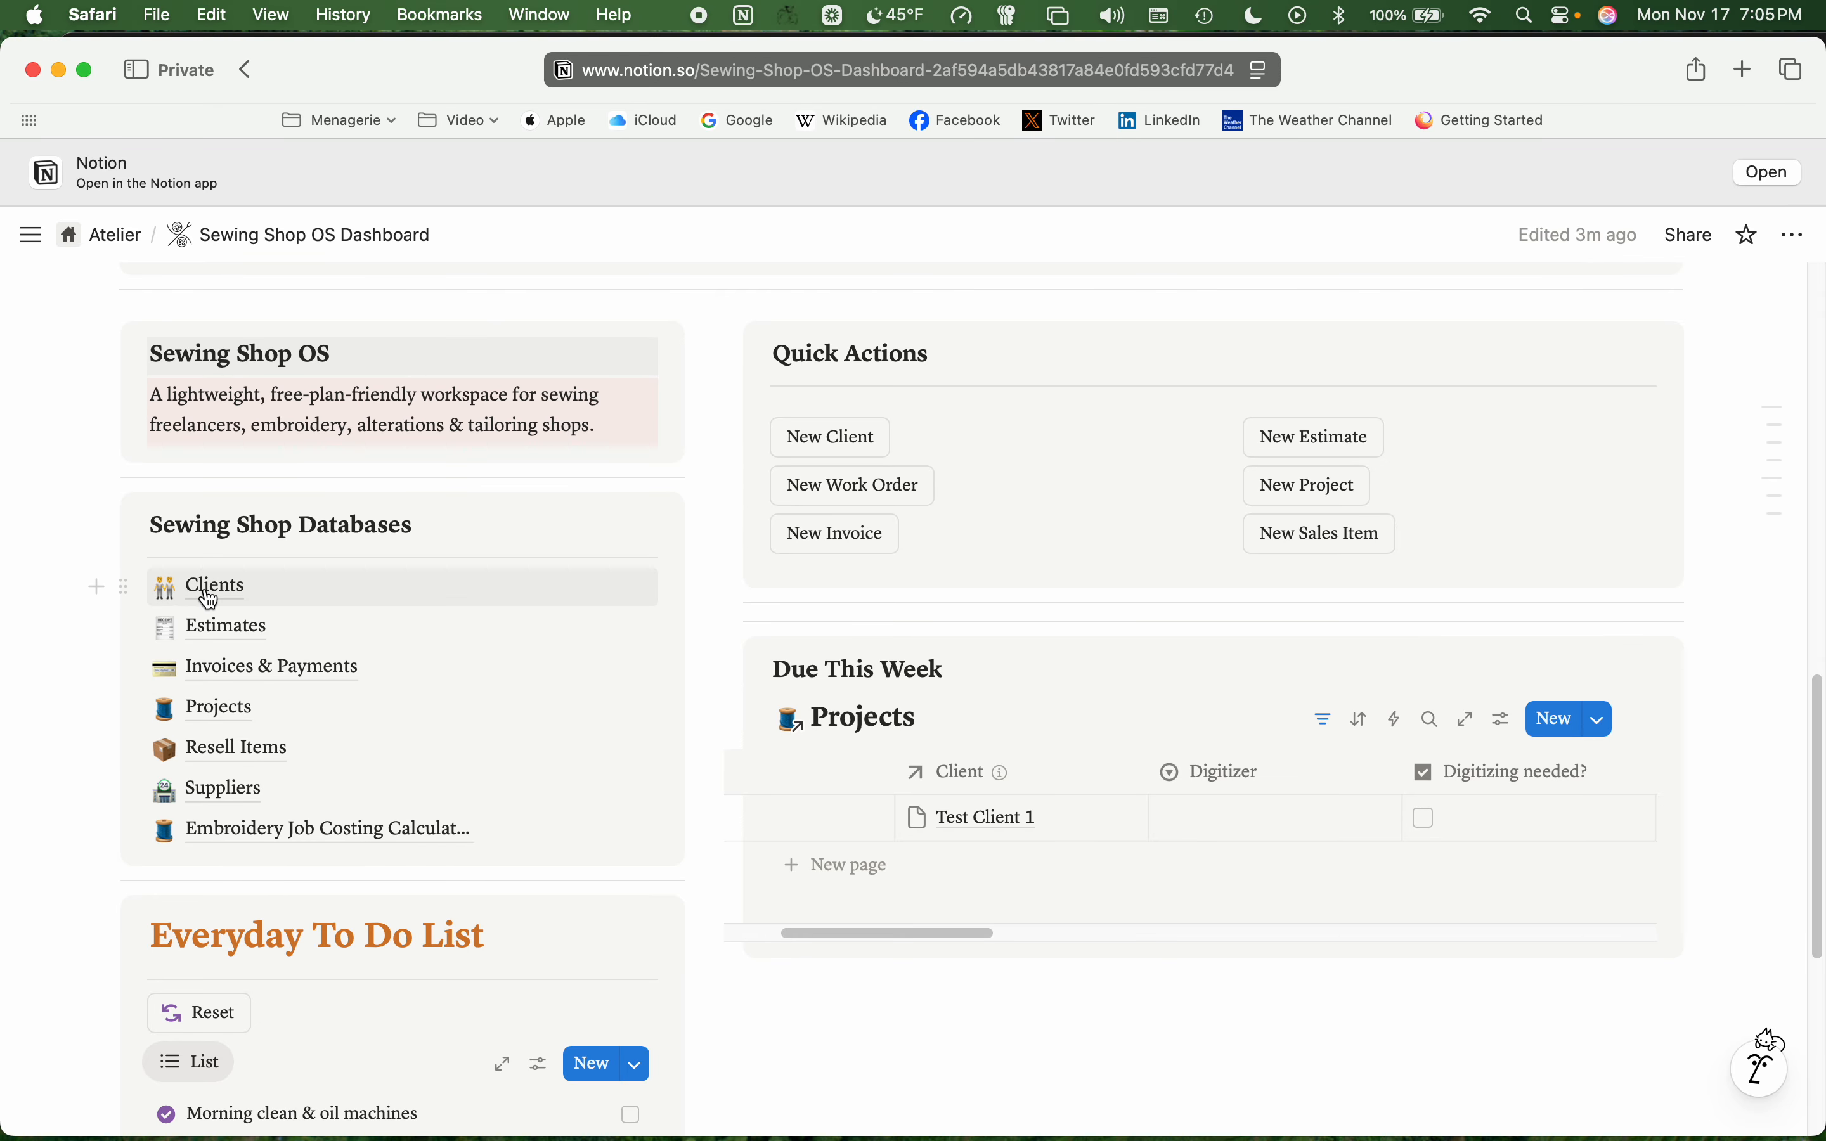
mouse_move(224, 596)
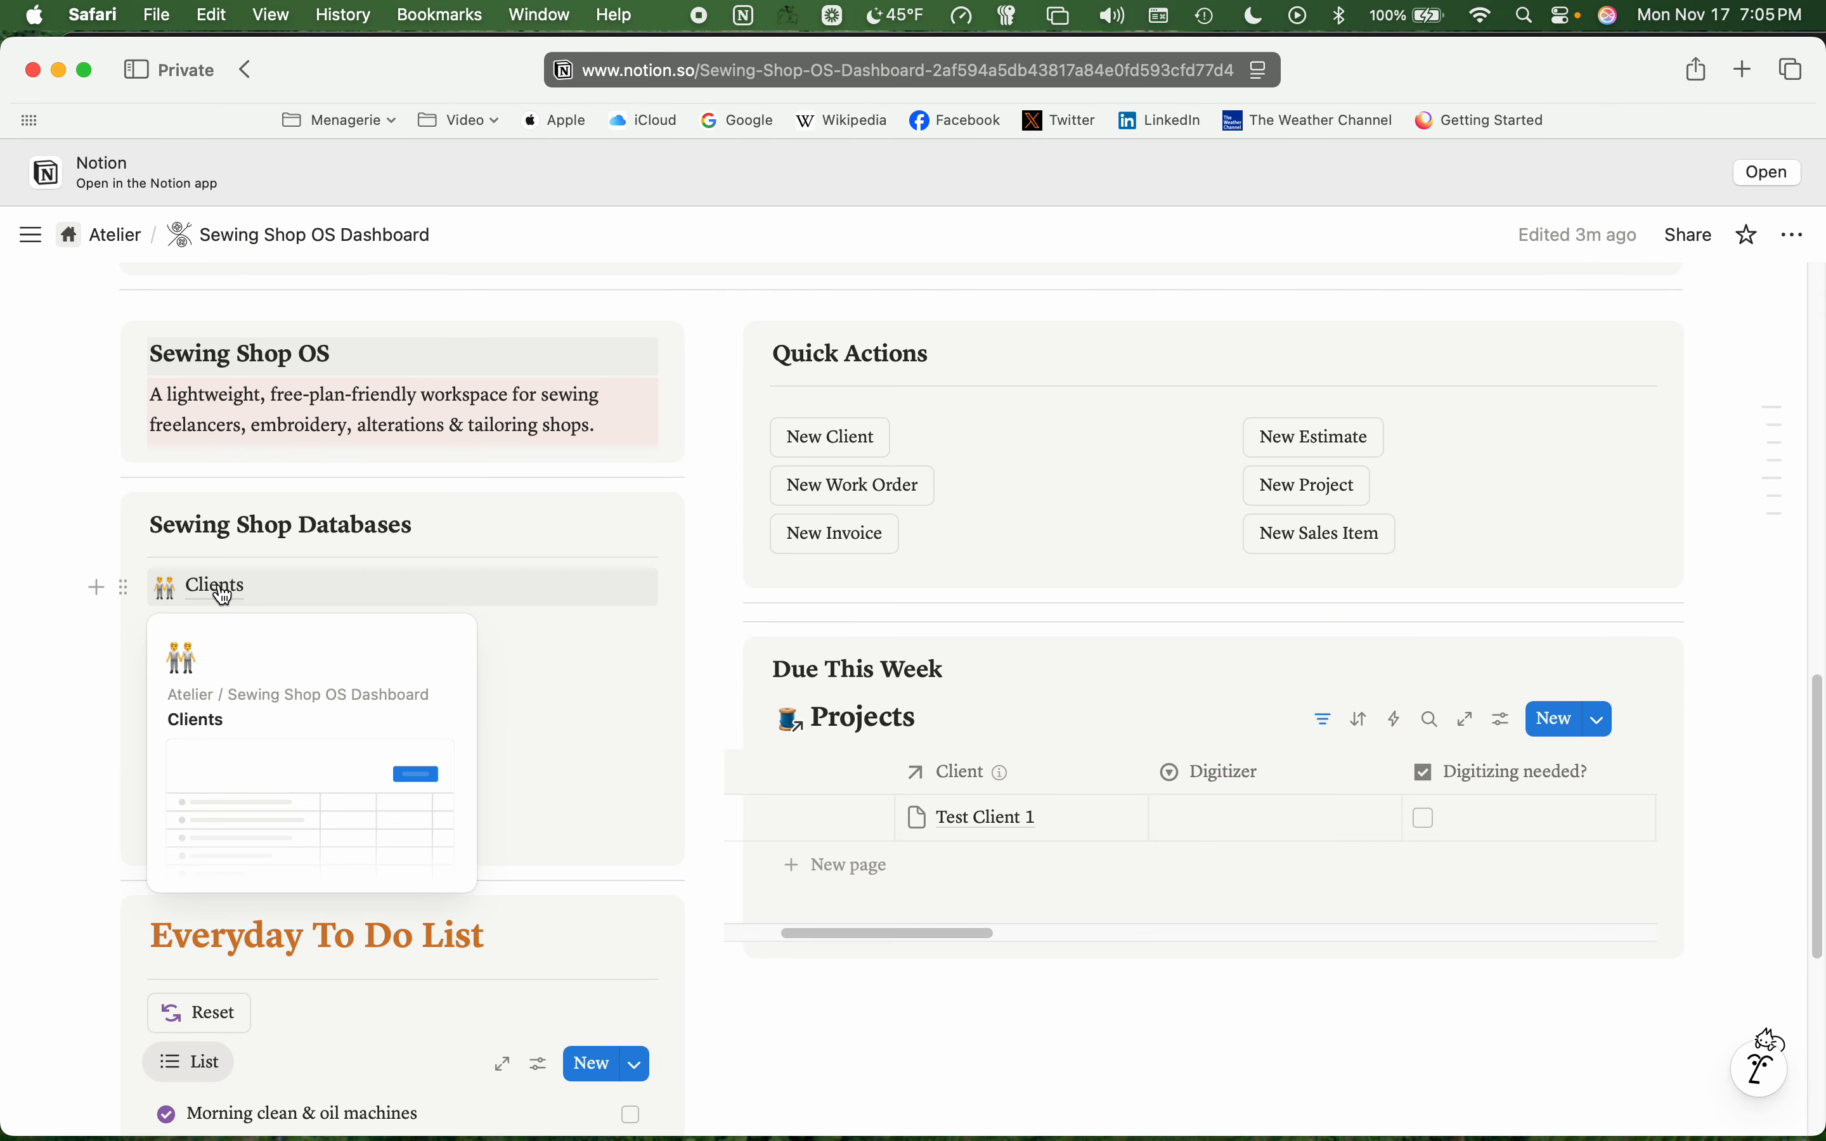
left_click(223, 595)
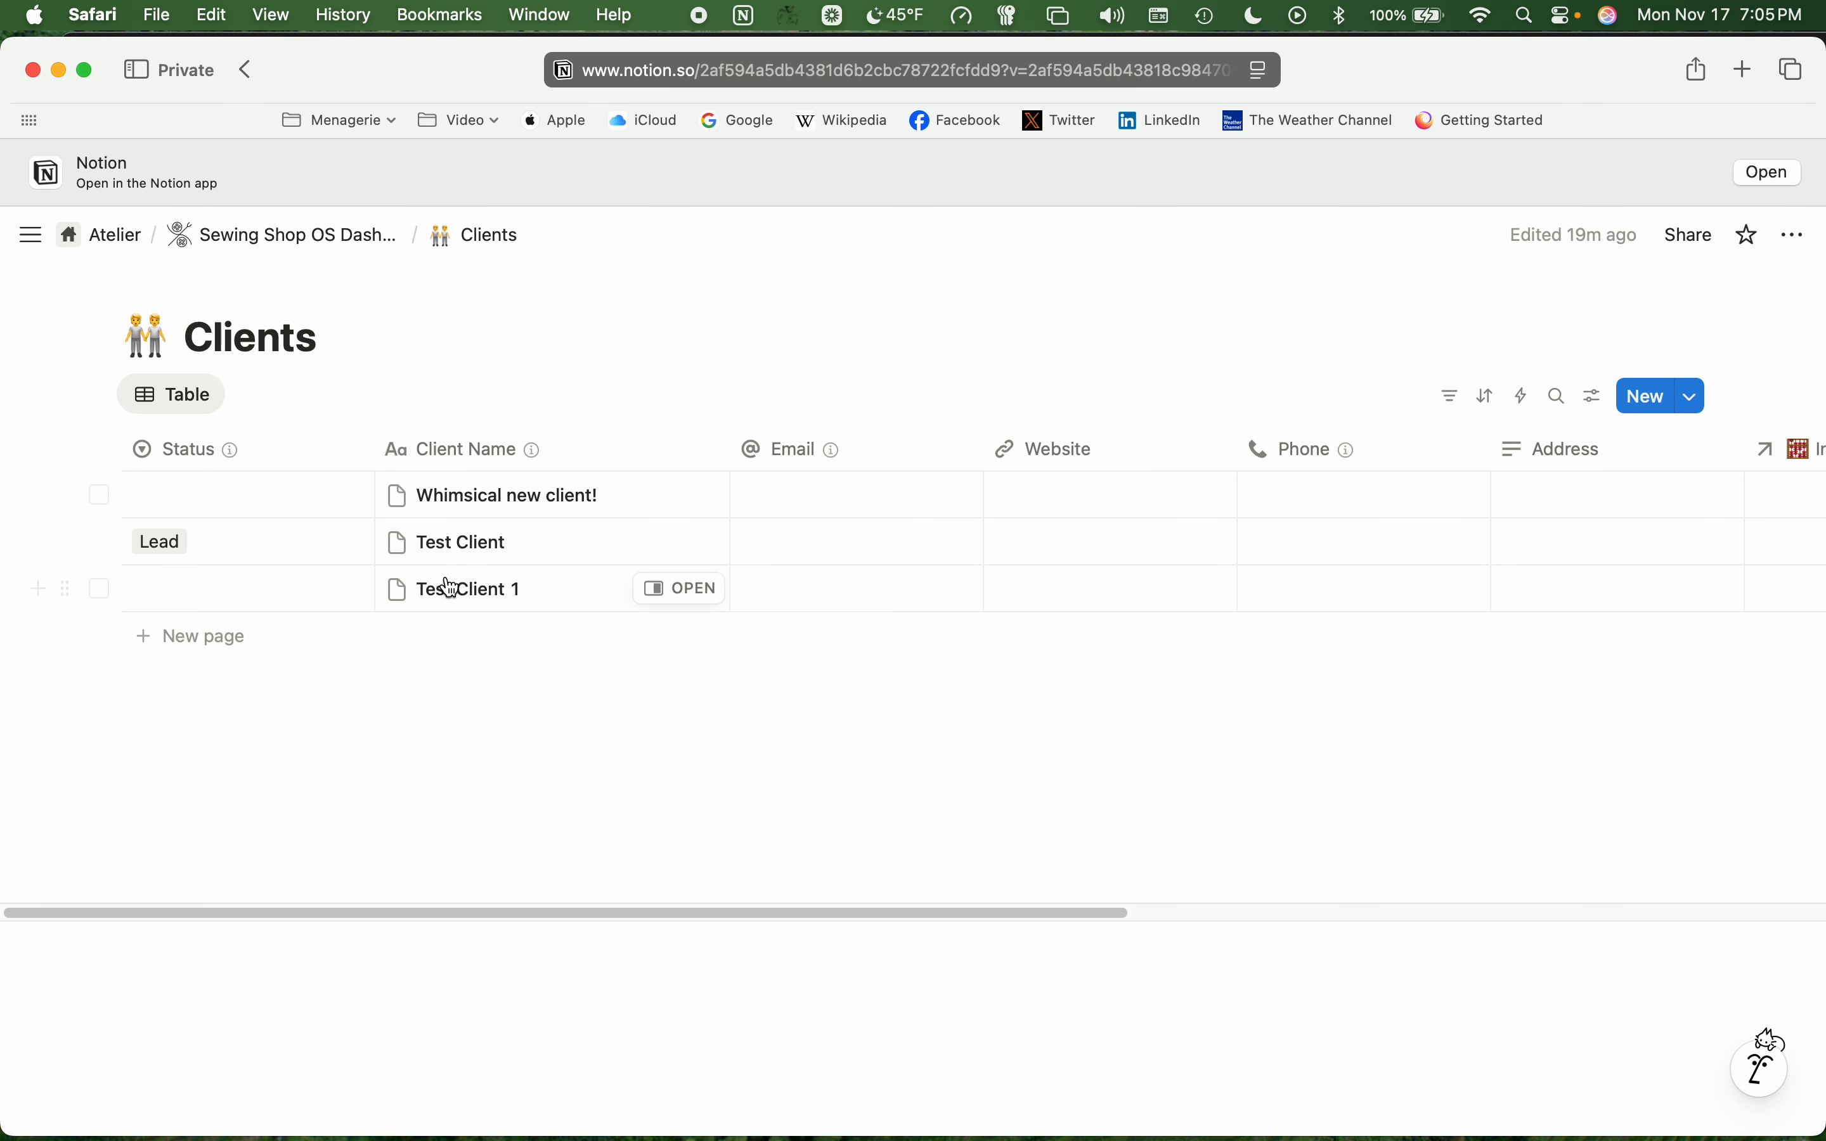
left_click(289, 492)
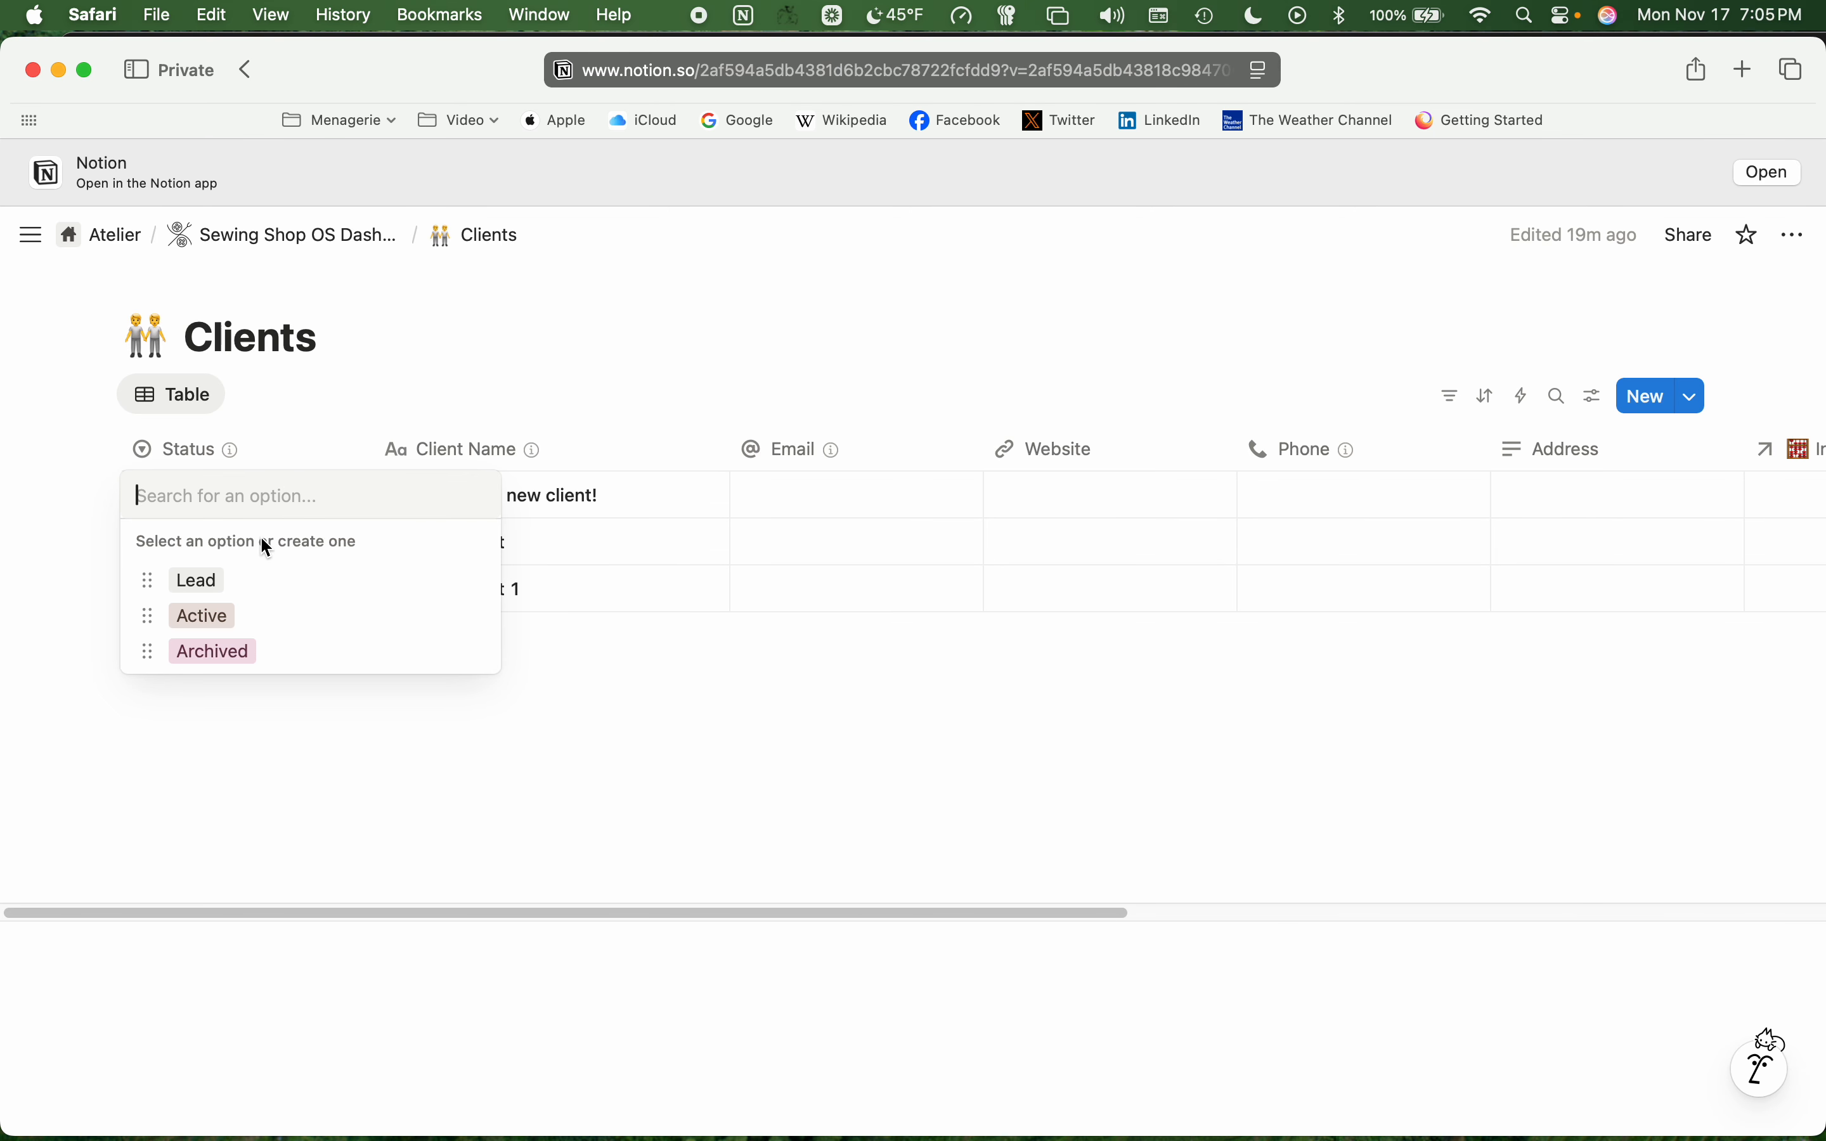
left_click(221, 616)
left_click(227, 588)
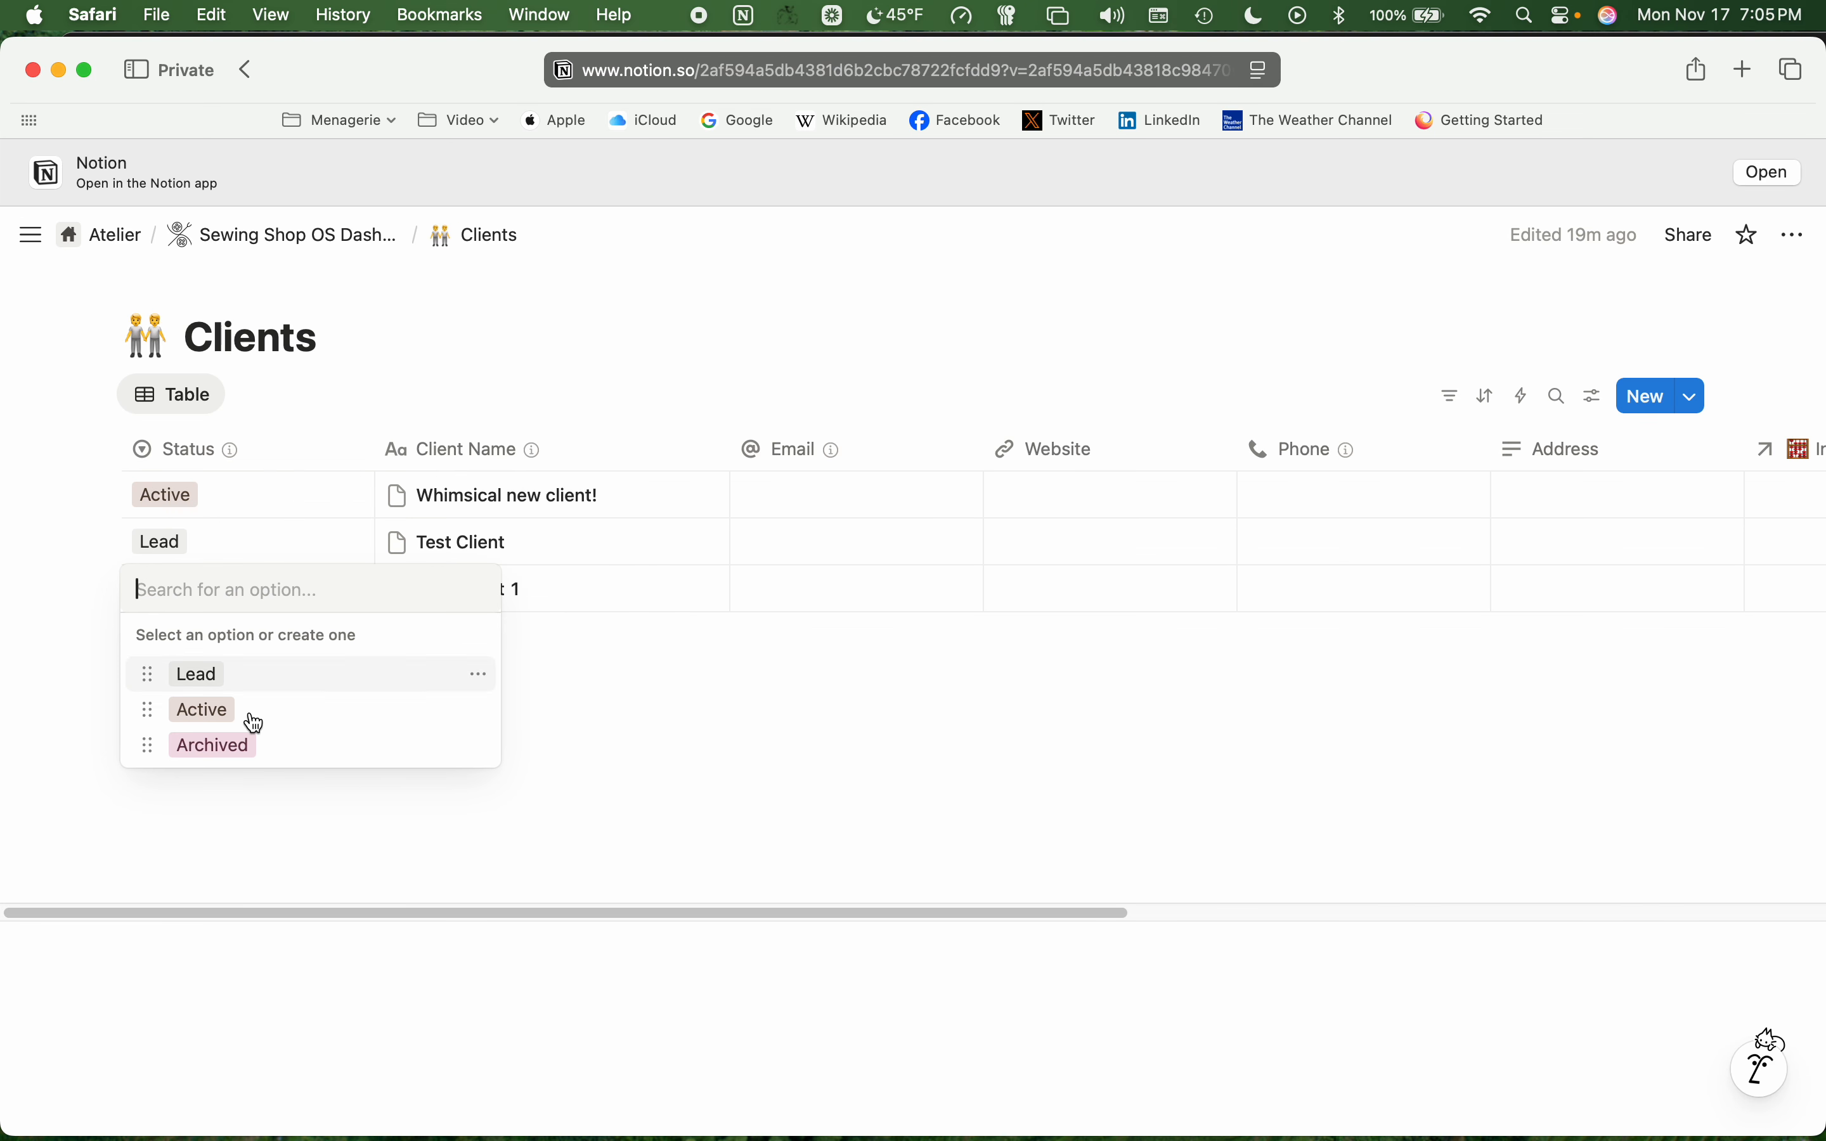
left_click(256, 750)
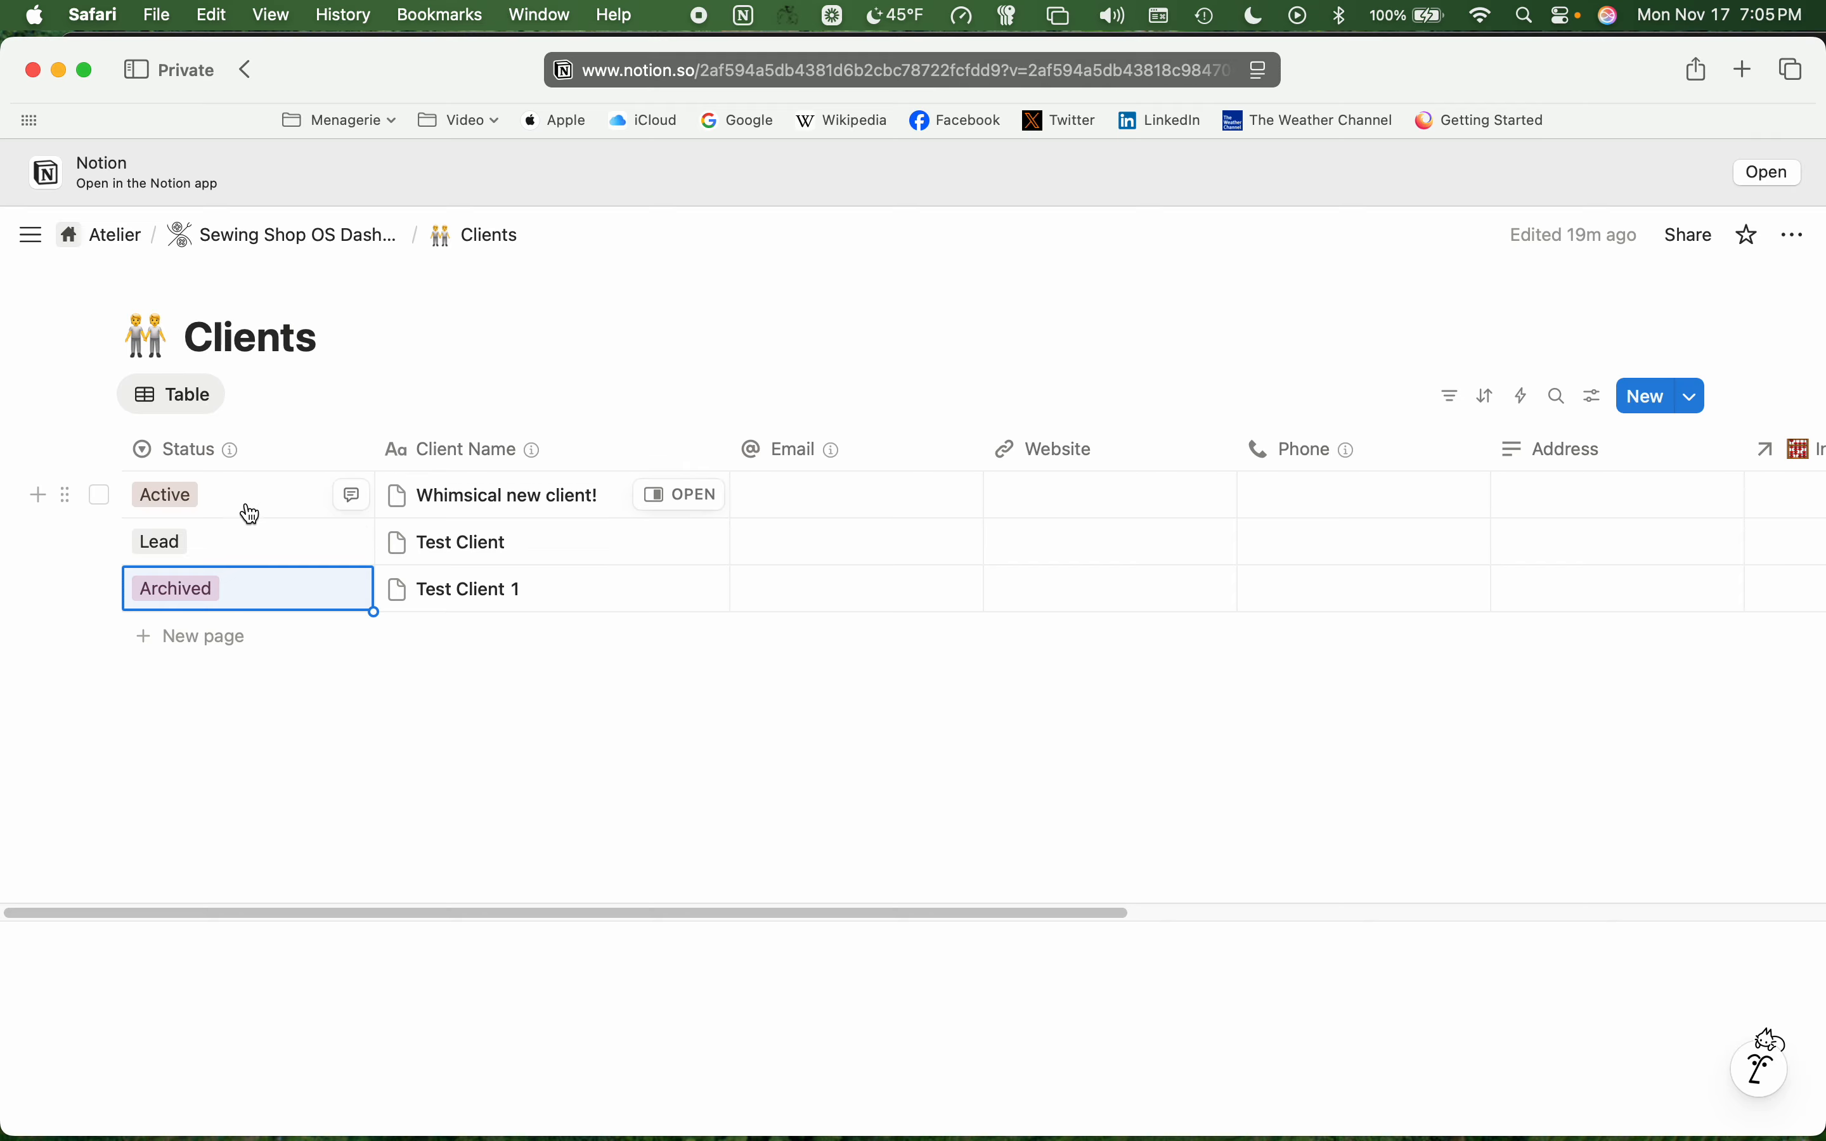
left_click(200, 451)
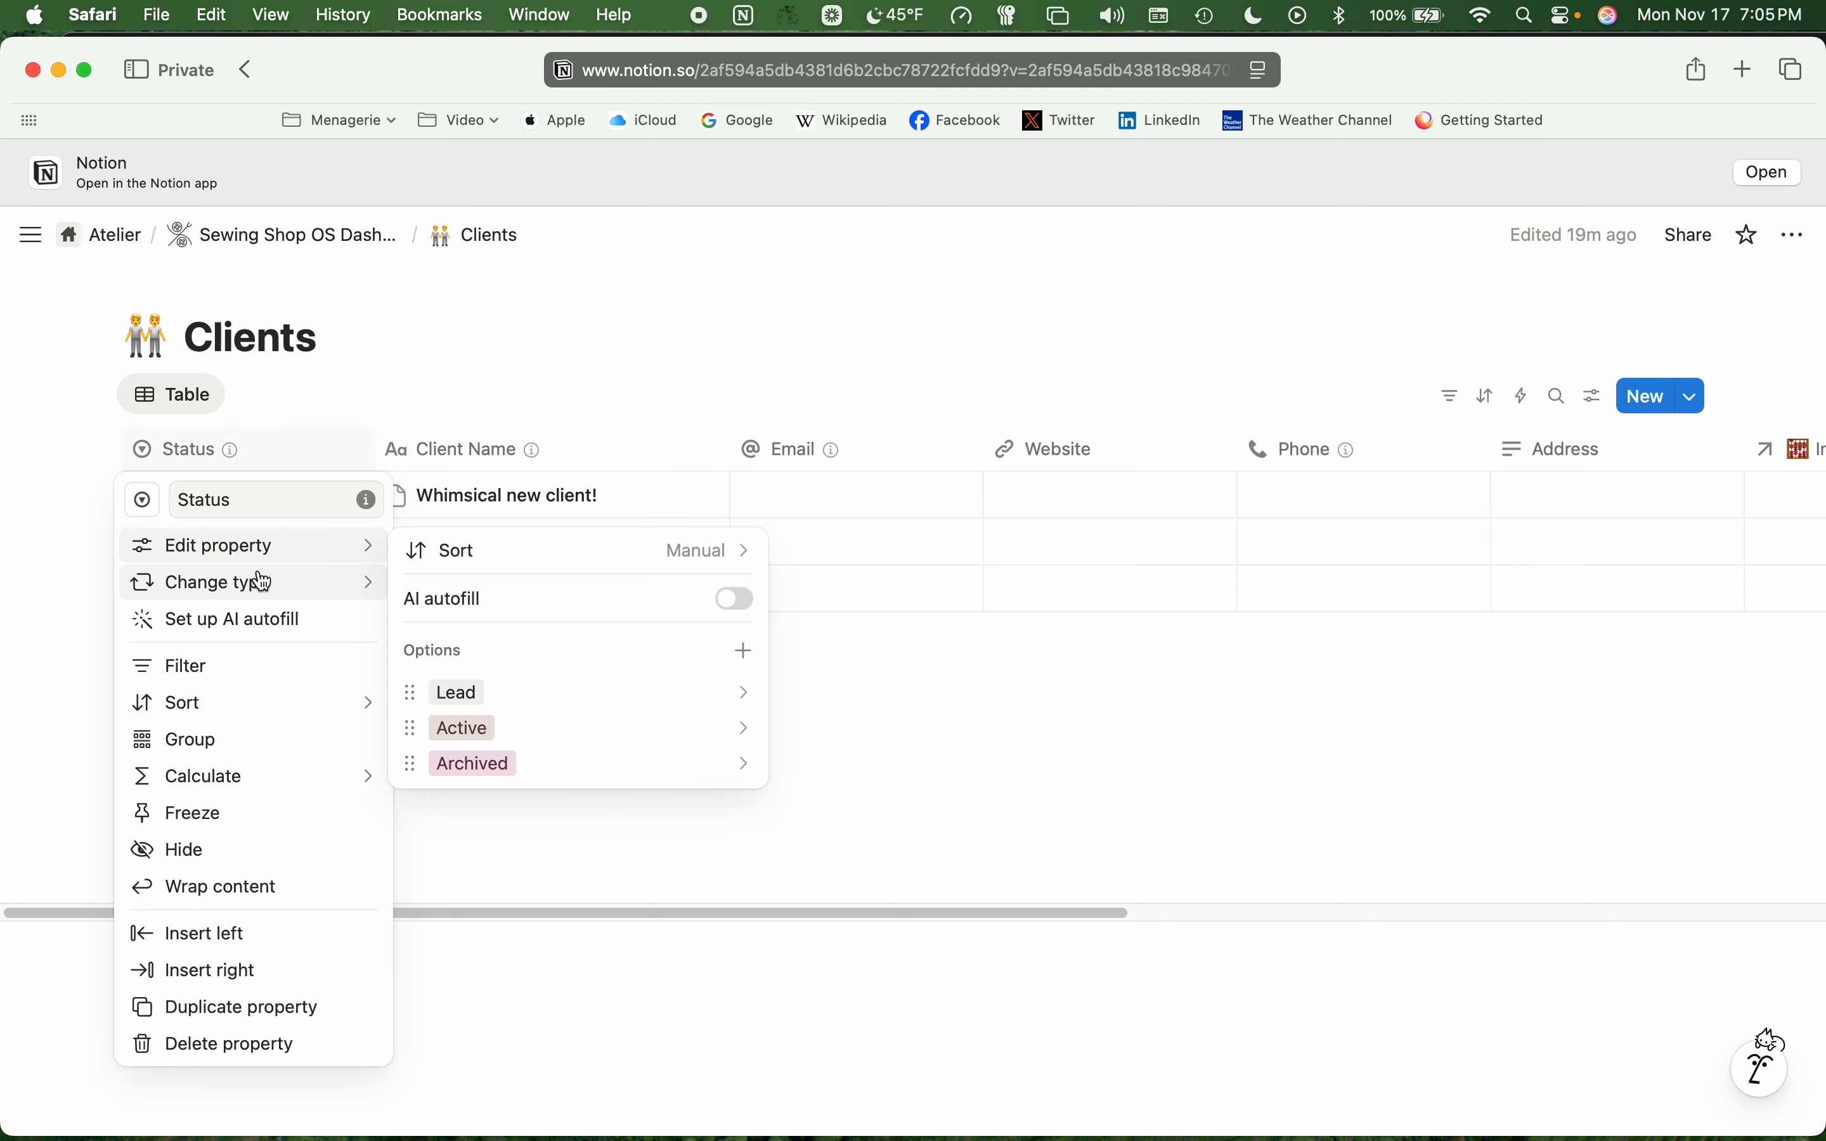
mouse_move(255, 558)
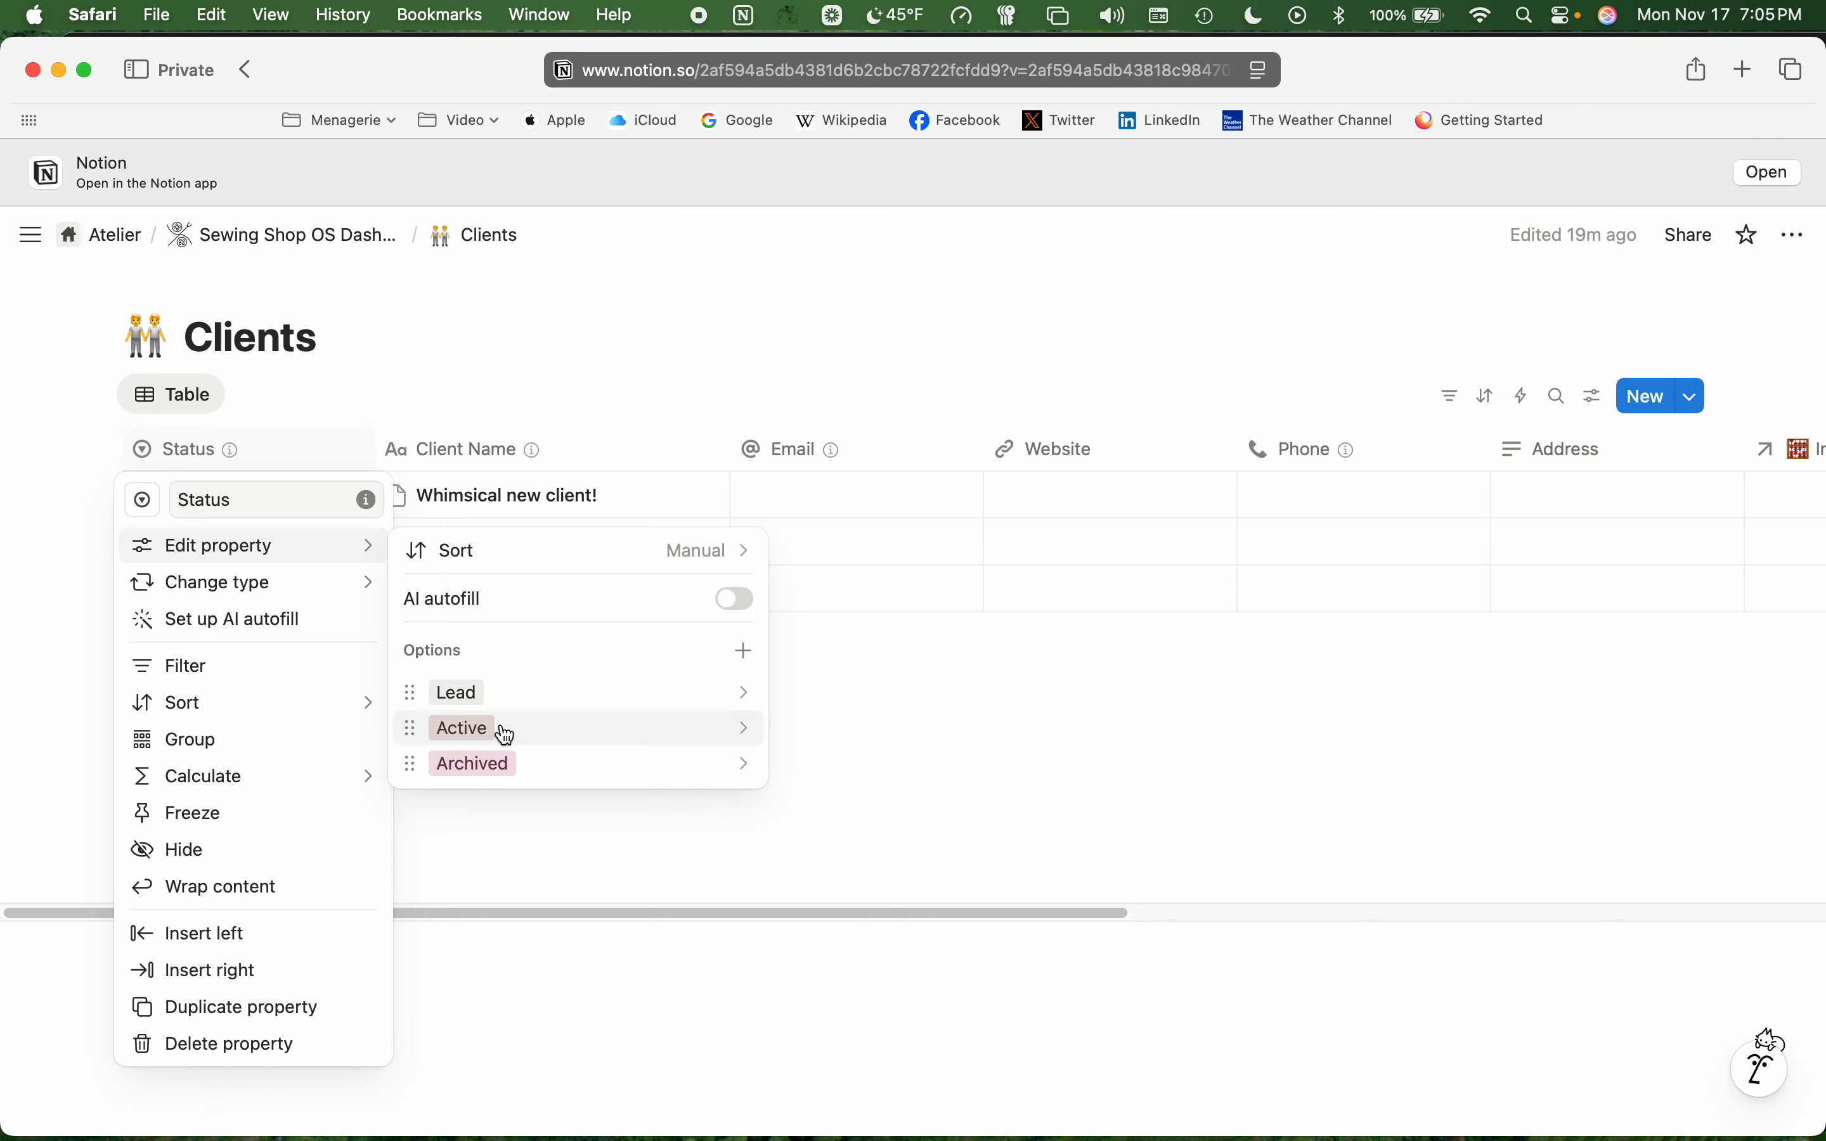
left_click(745, 650)
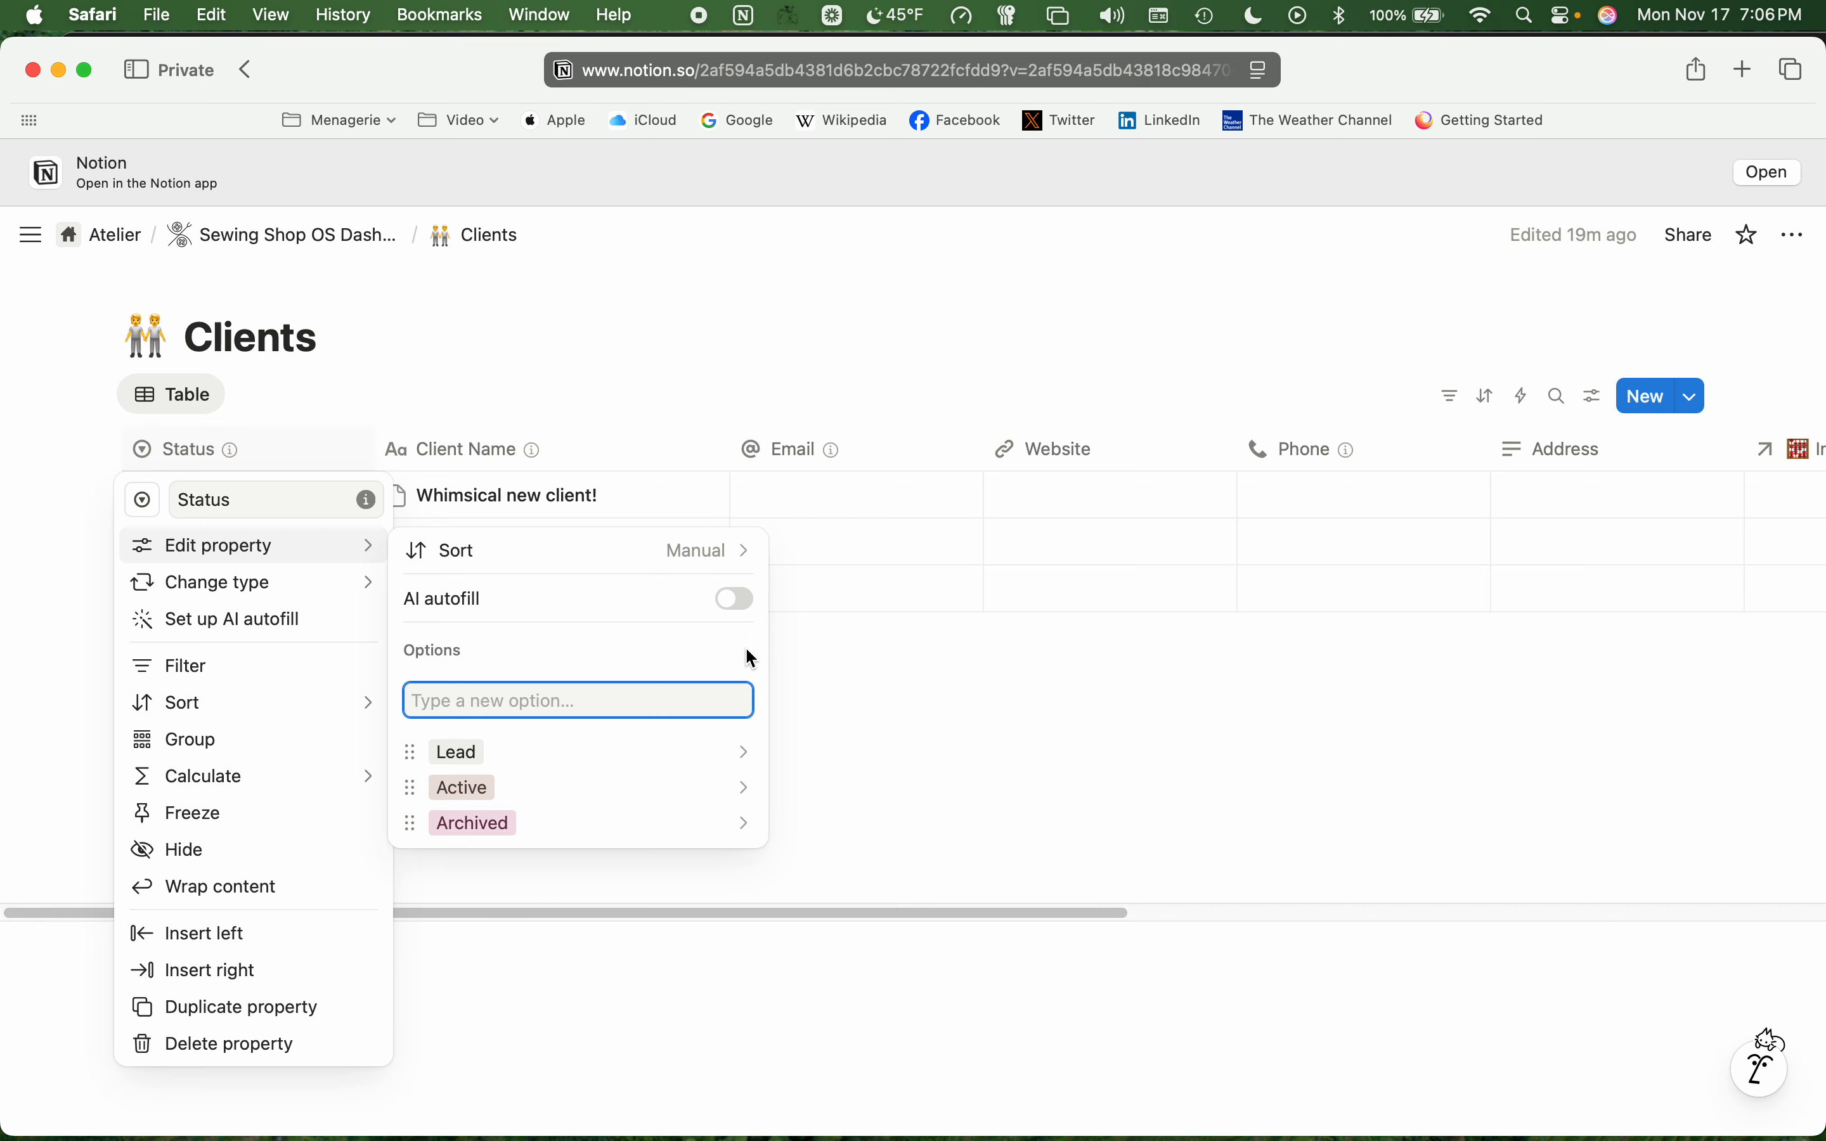
type("PlA")
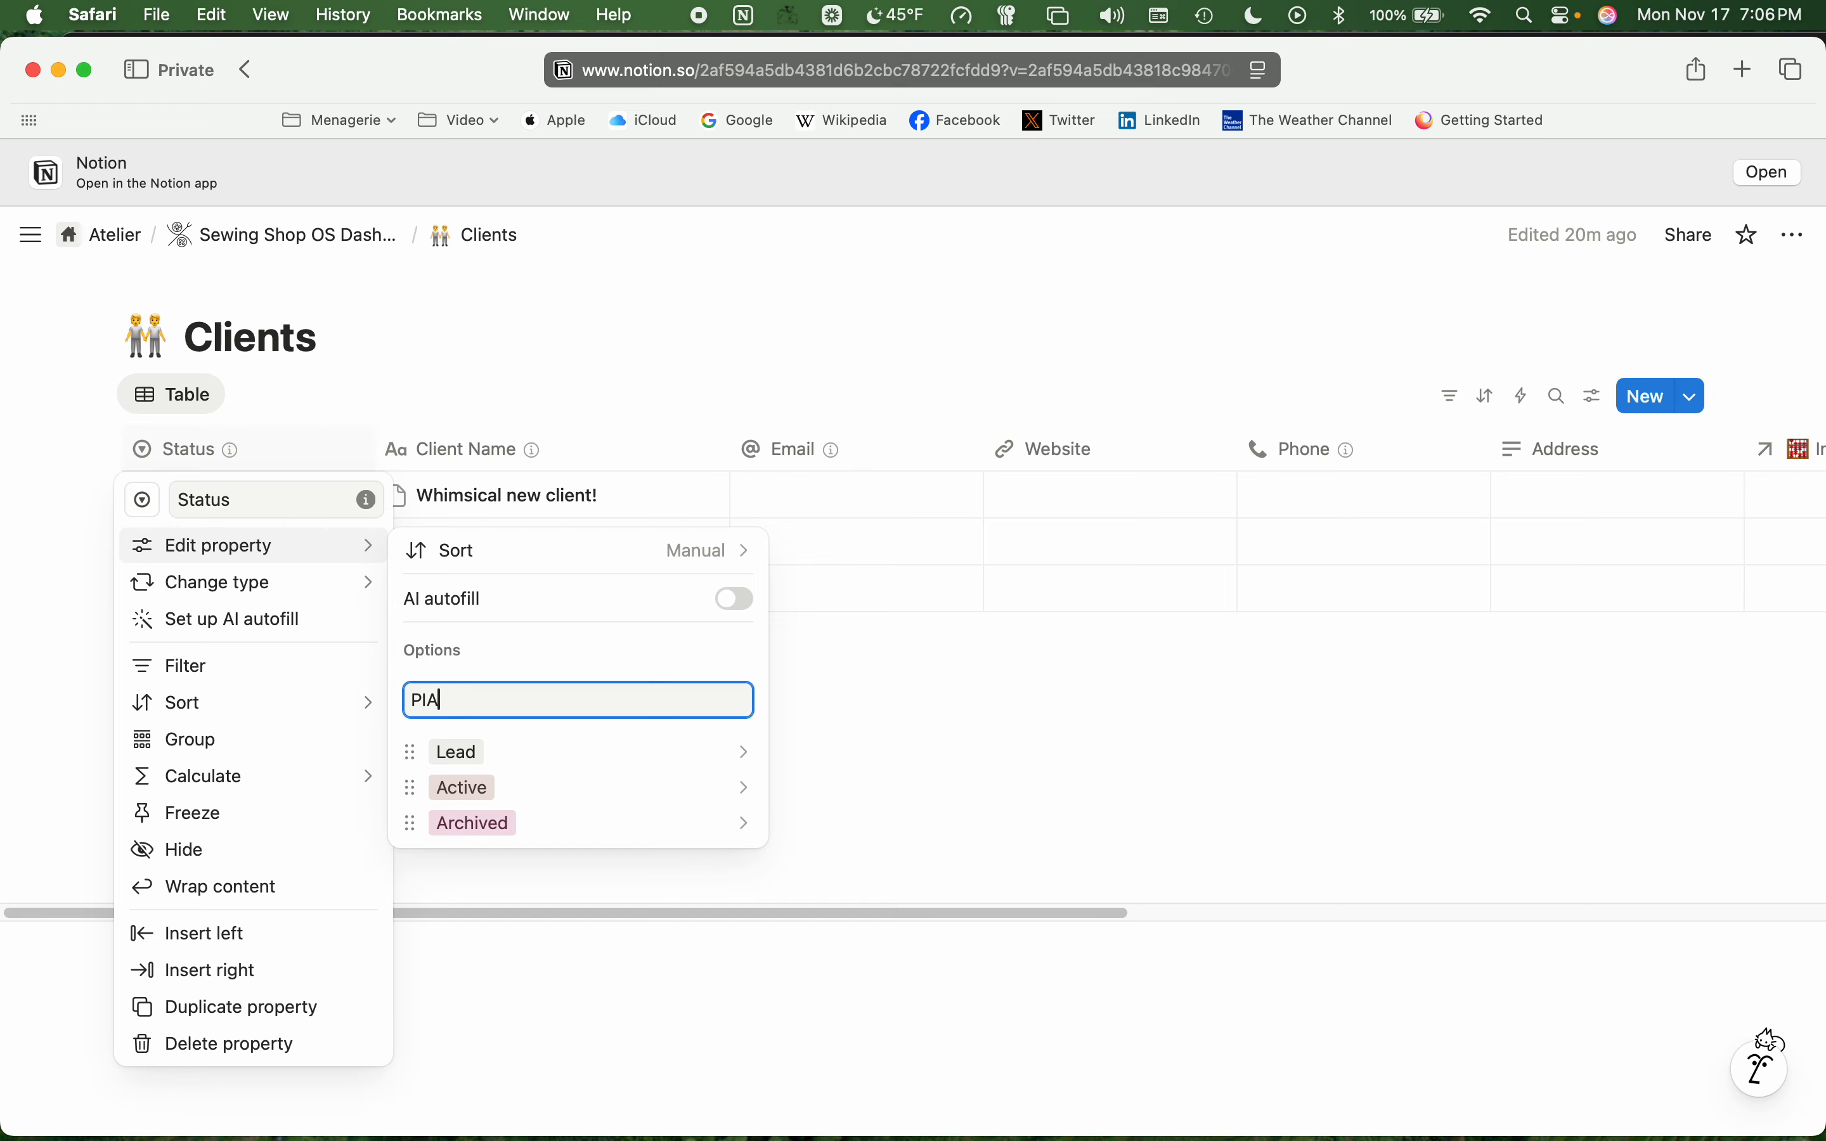
key("BackSpace")
left_click(615, 330)
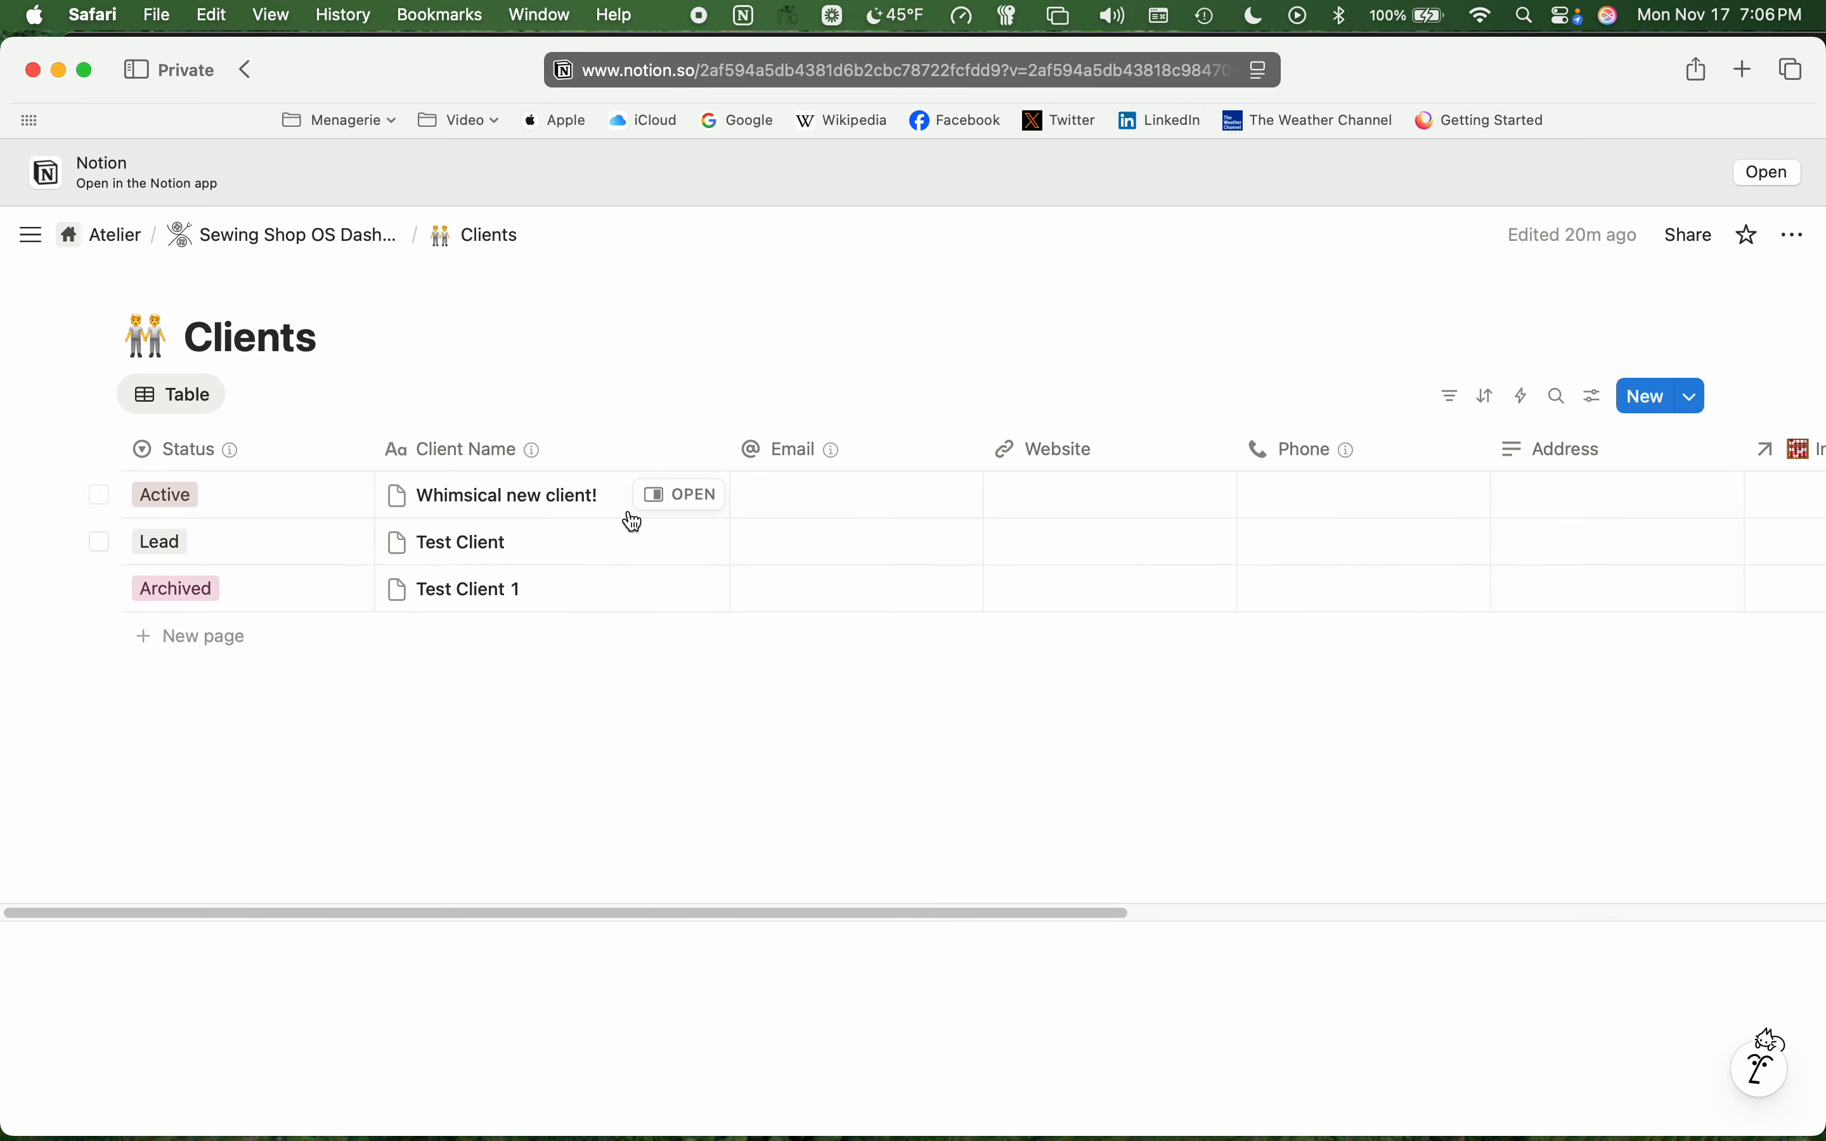
- Link the invoice page with the orange button icon and the New client estimate to the Whimsical new client! record
left_click(705, 498)
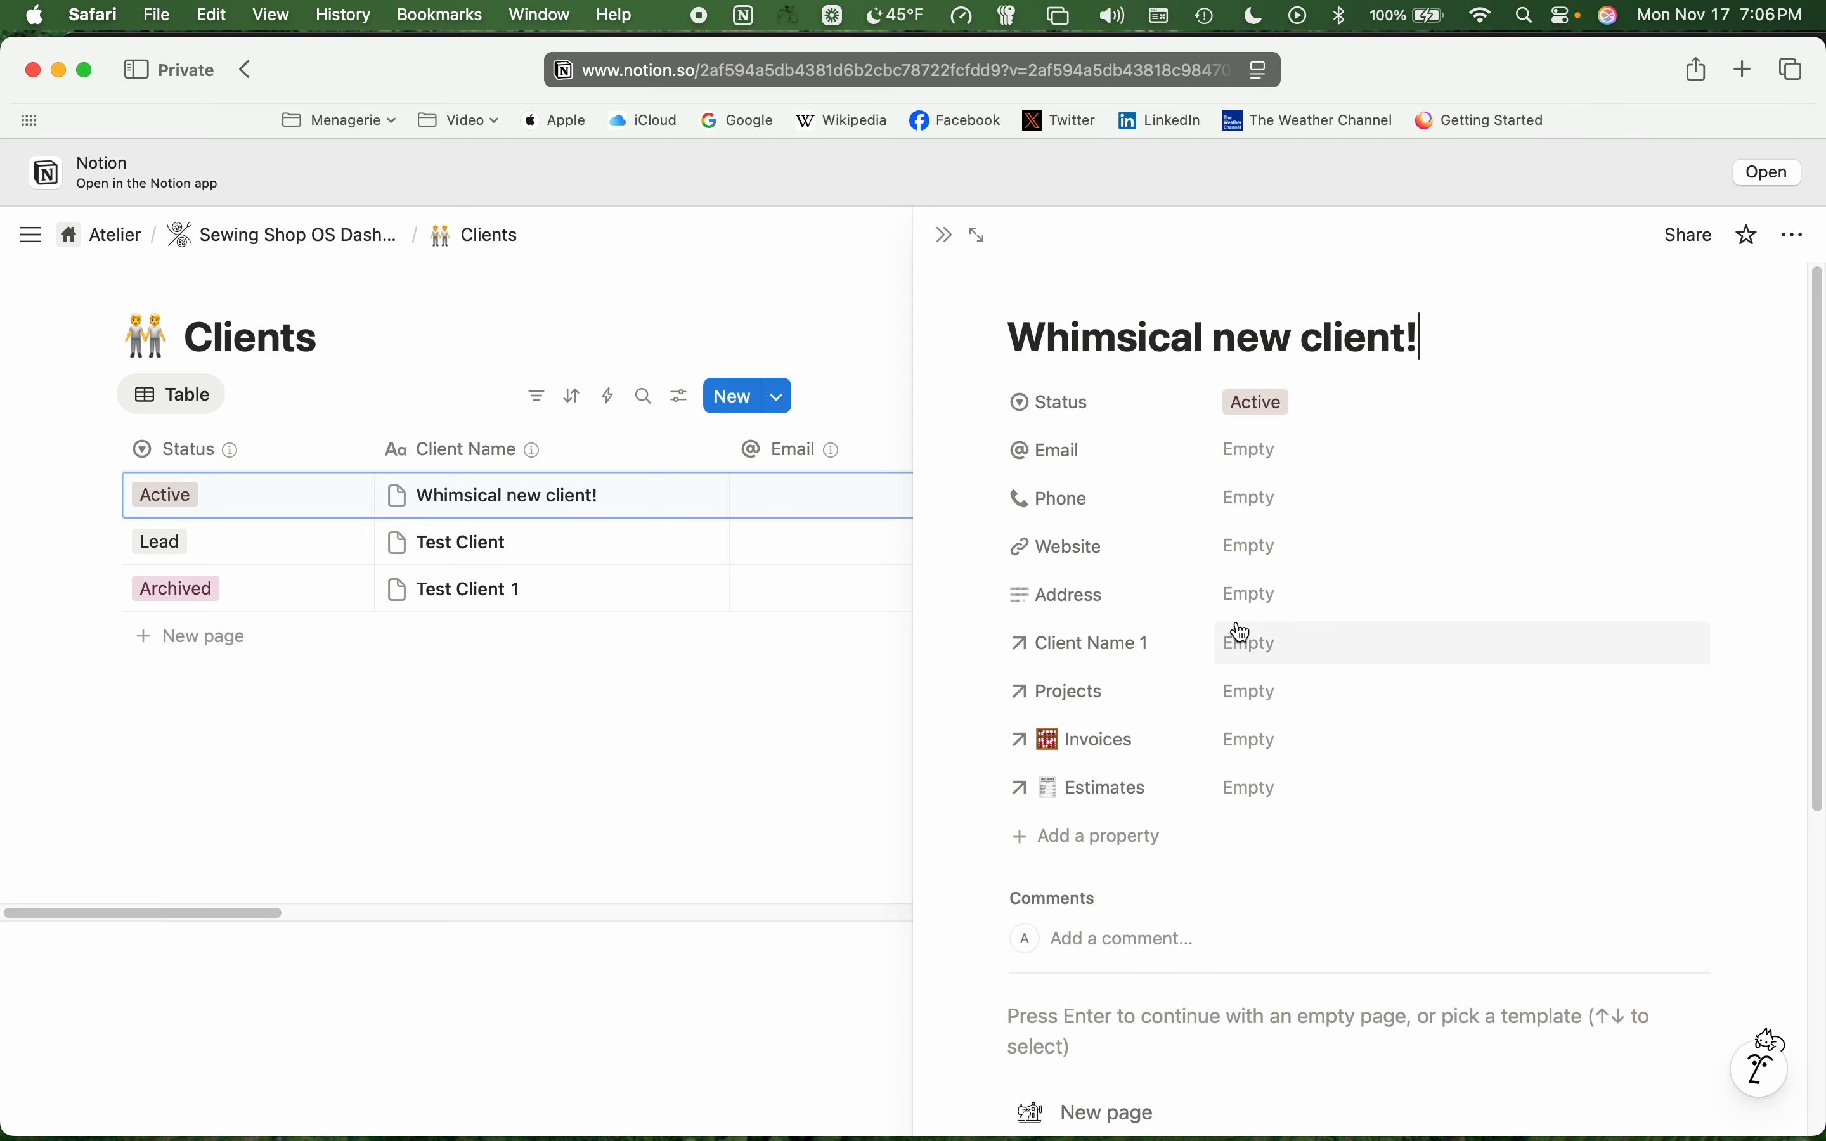
left_click(1251, 747)
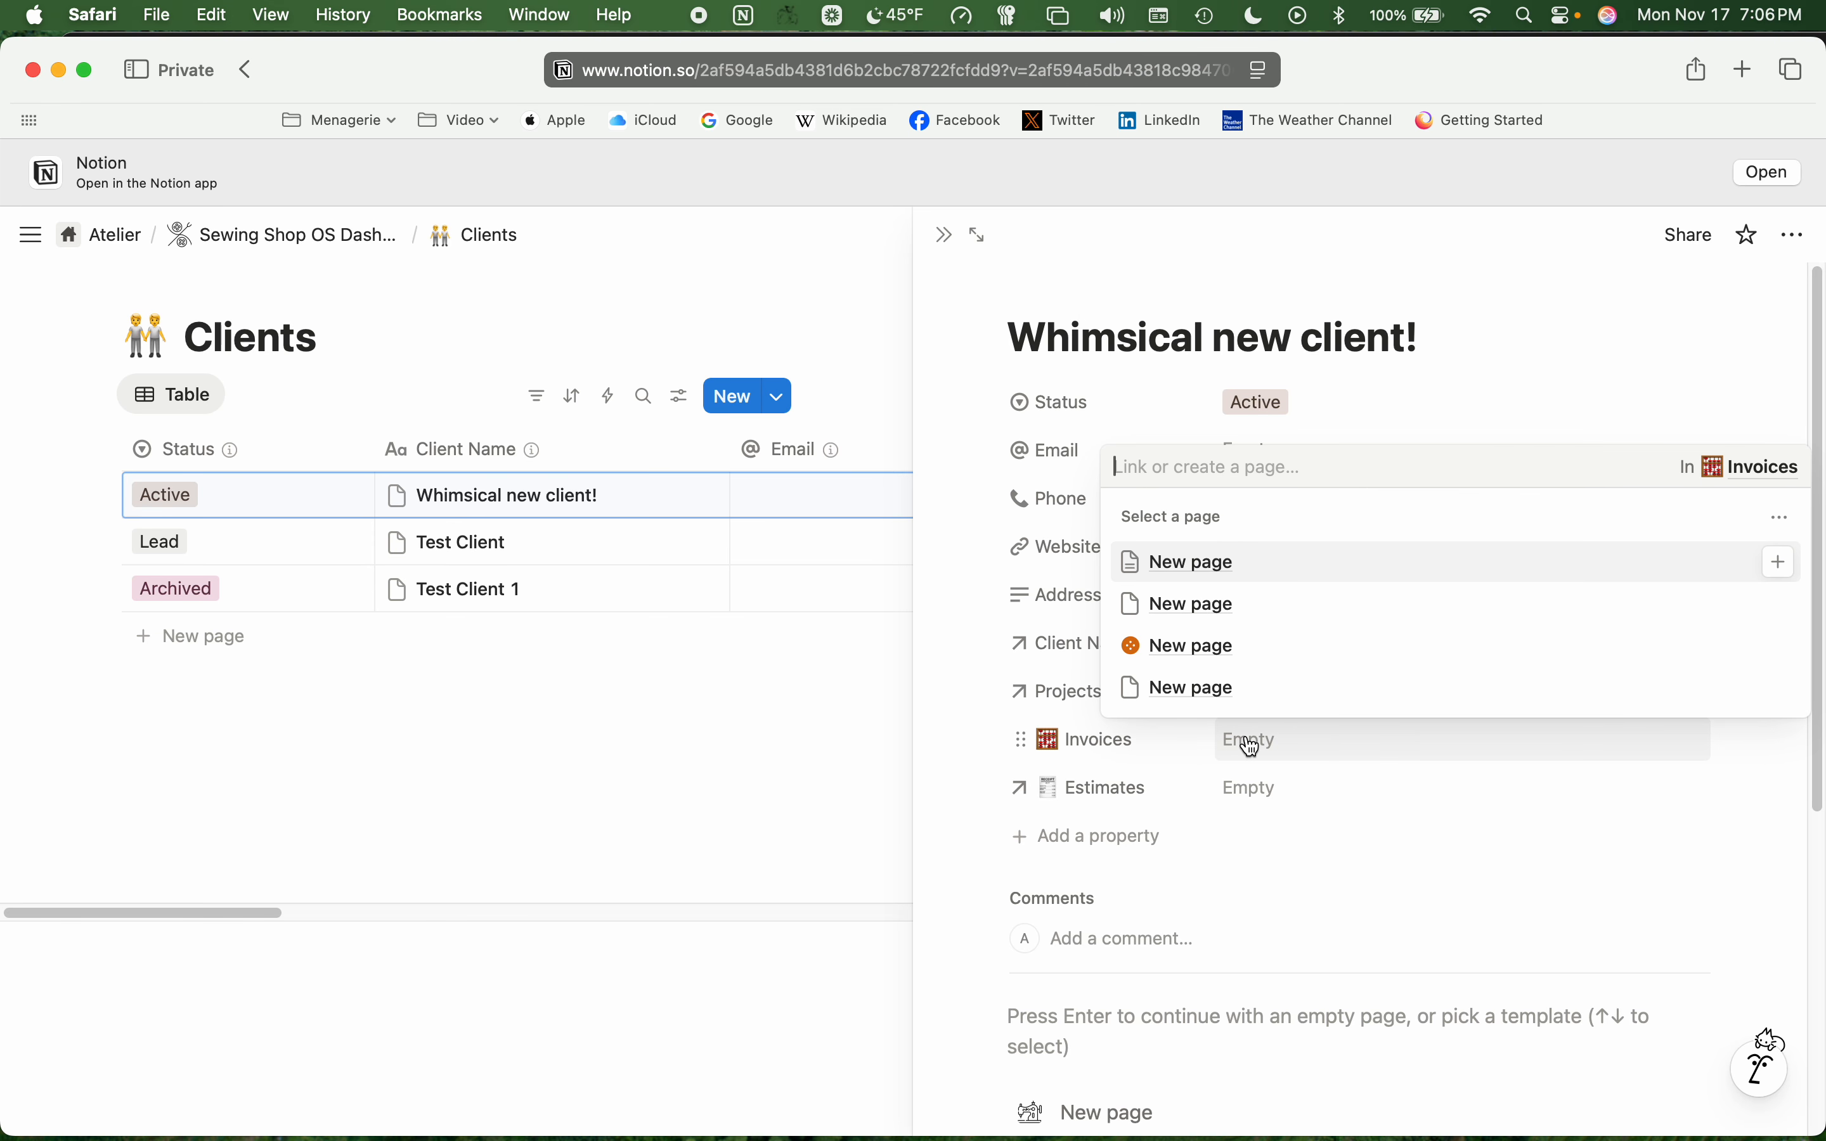
left_click(1287, 654)
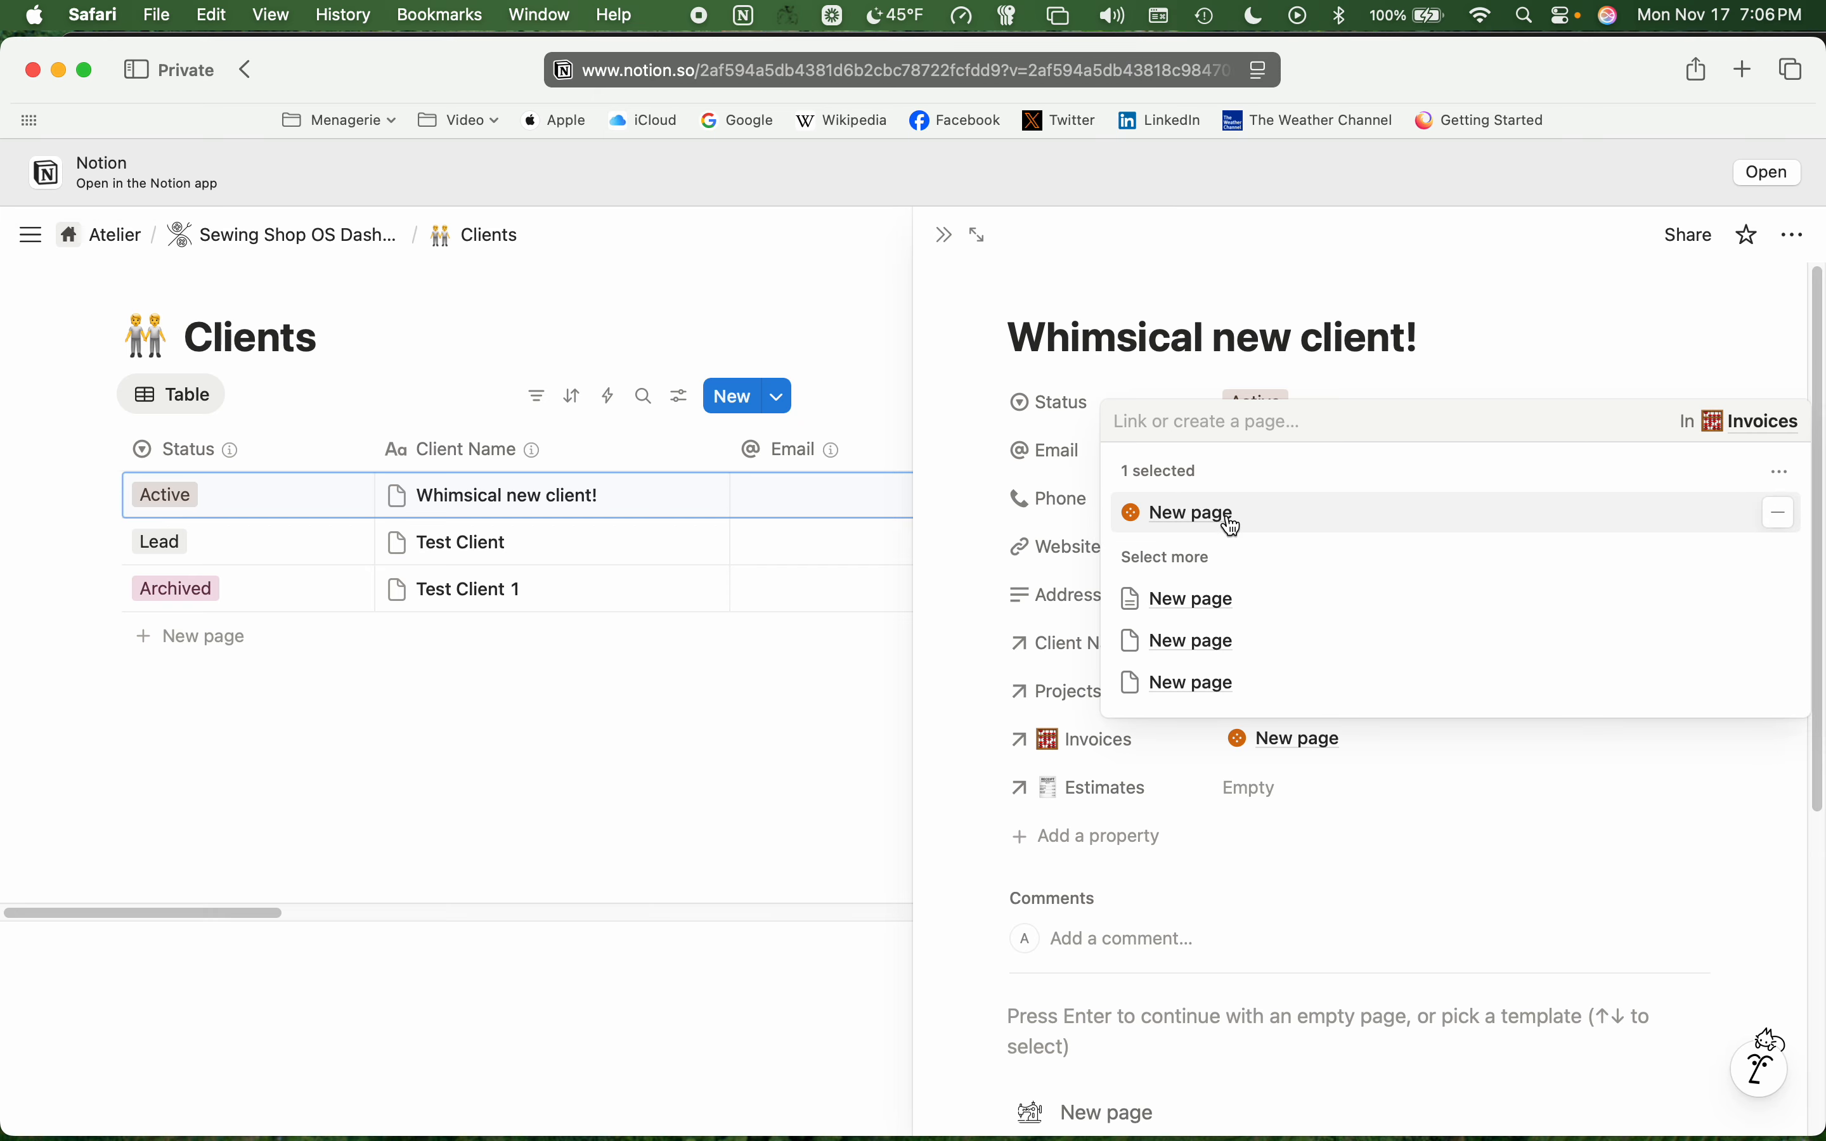
left_click(1492, 288)
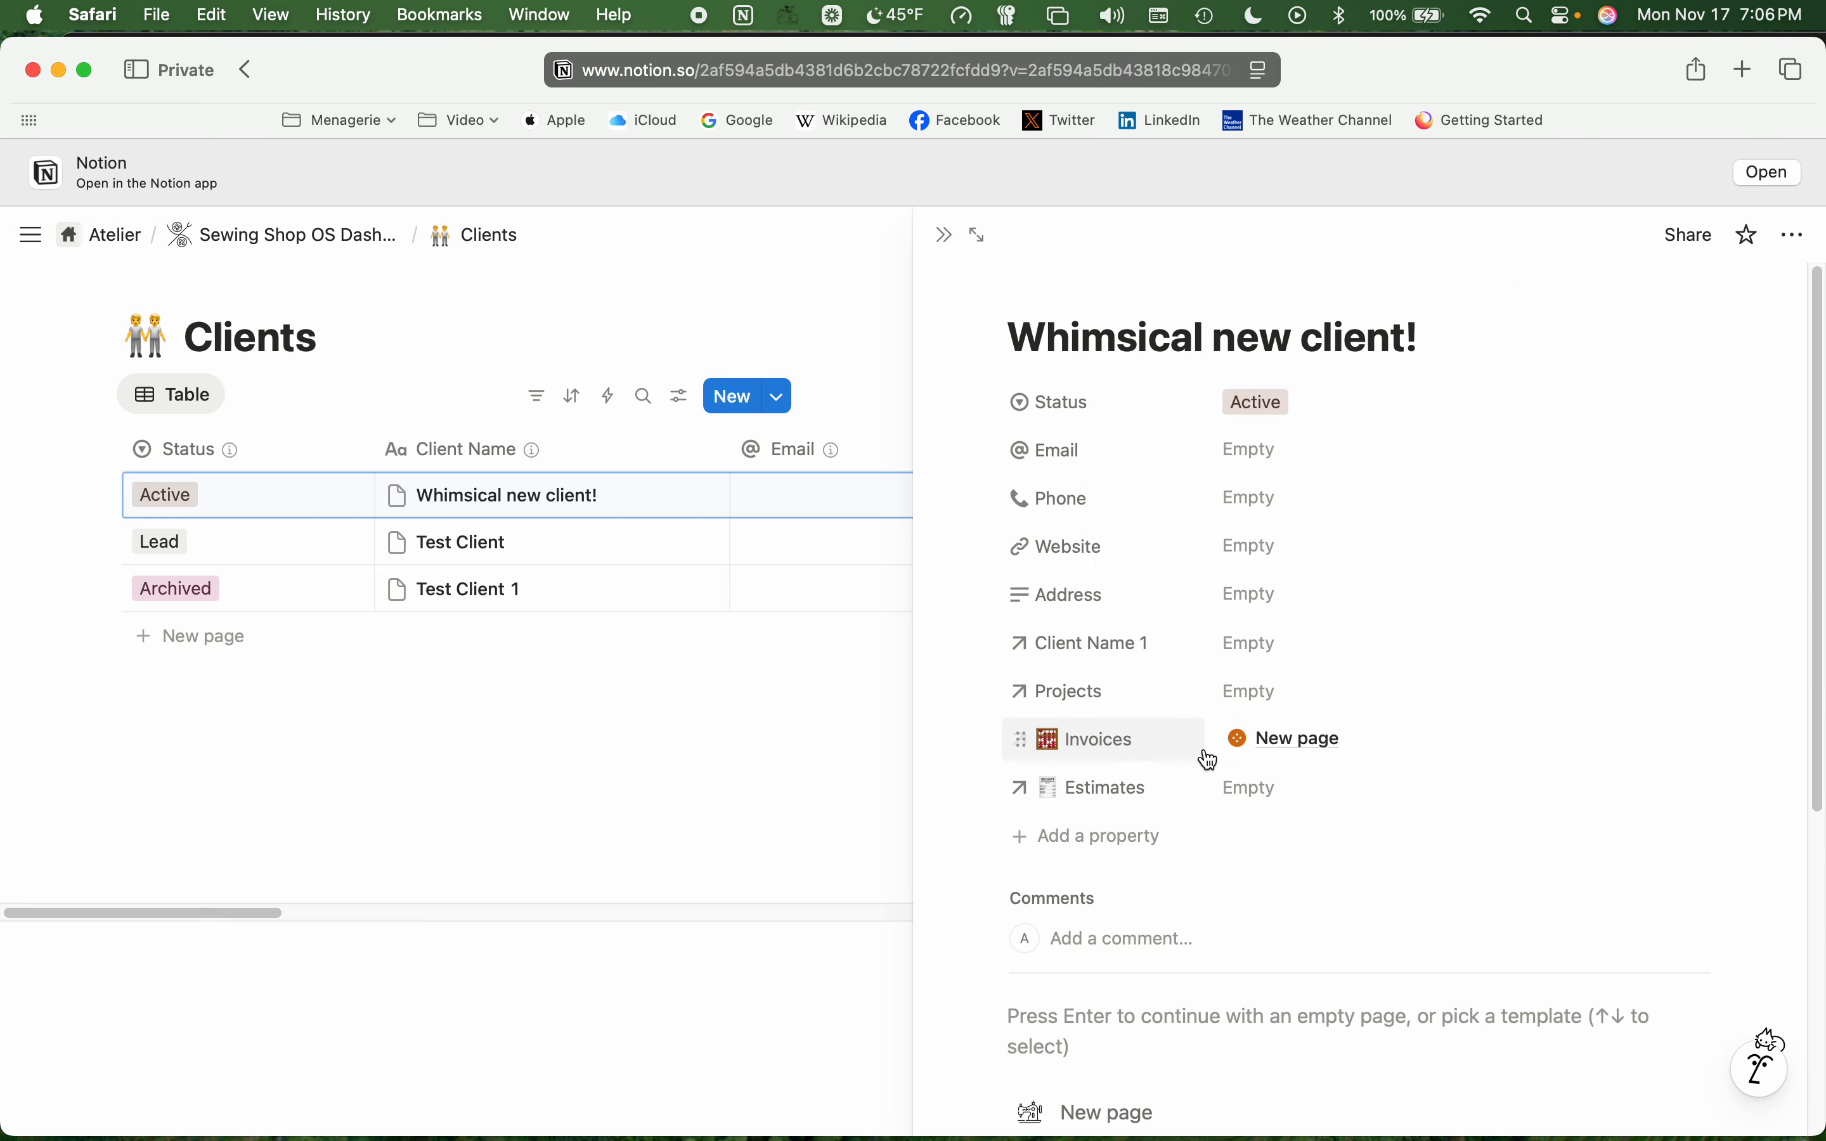
left_click(1237, 790)
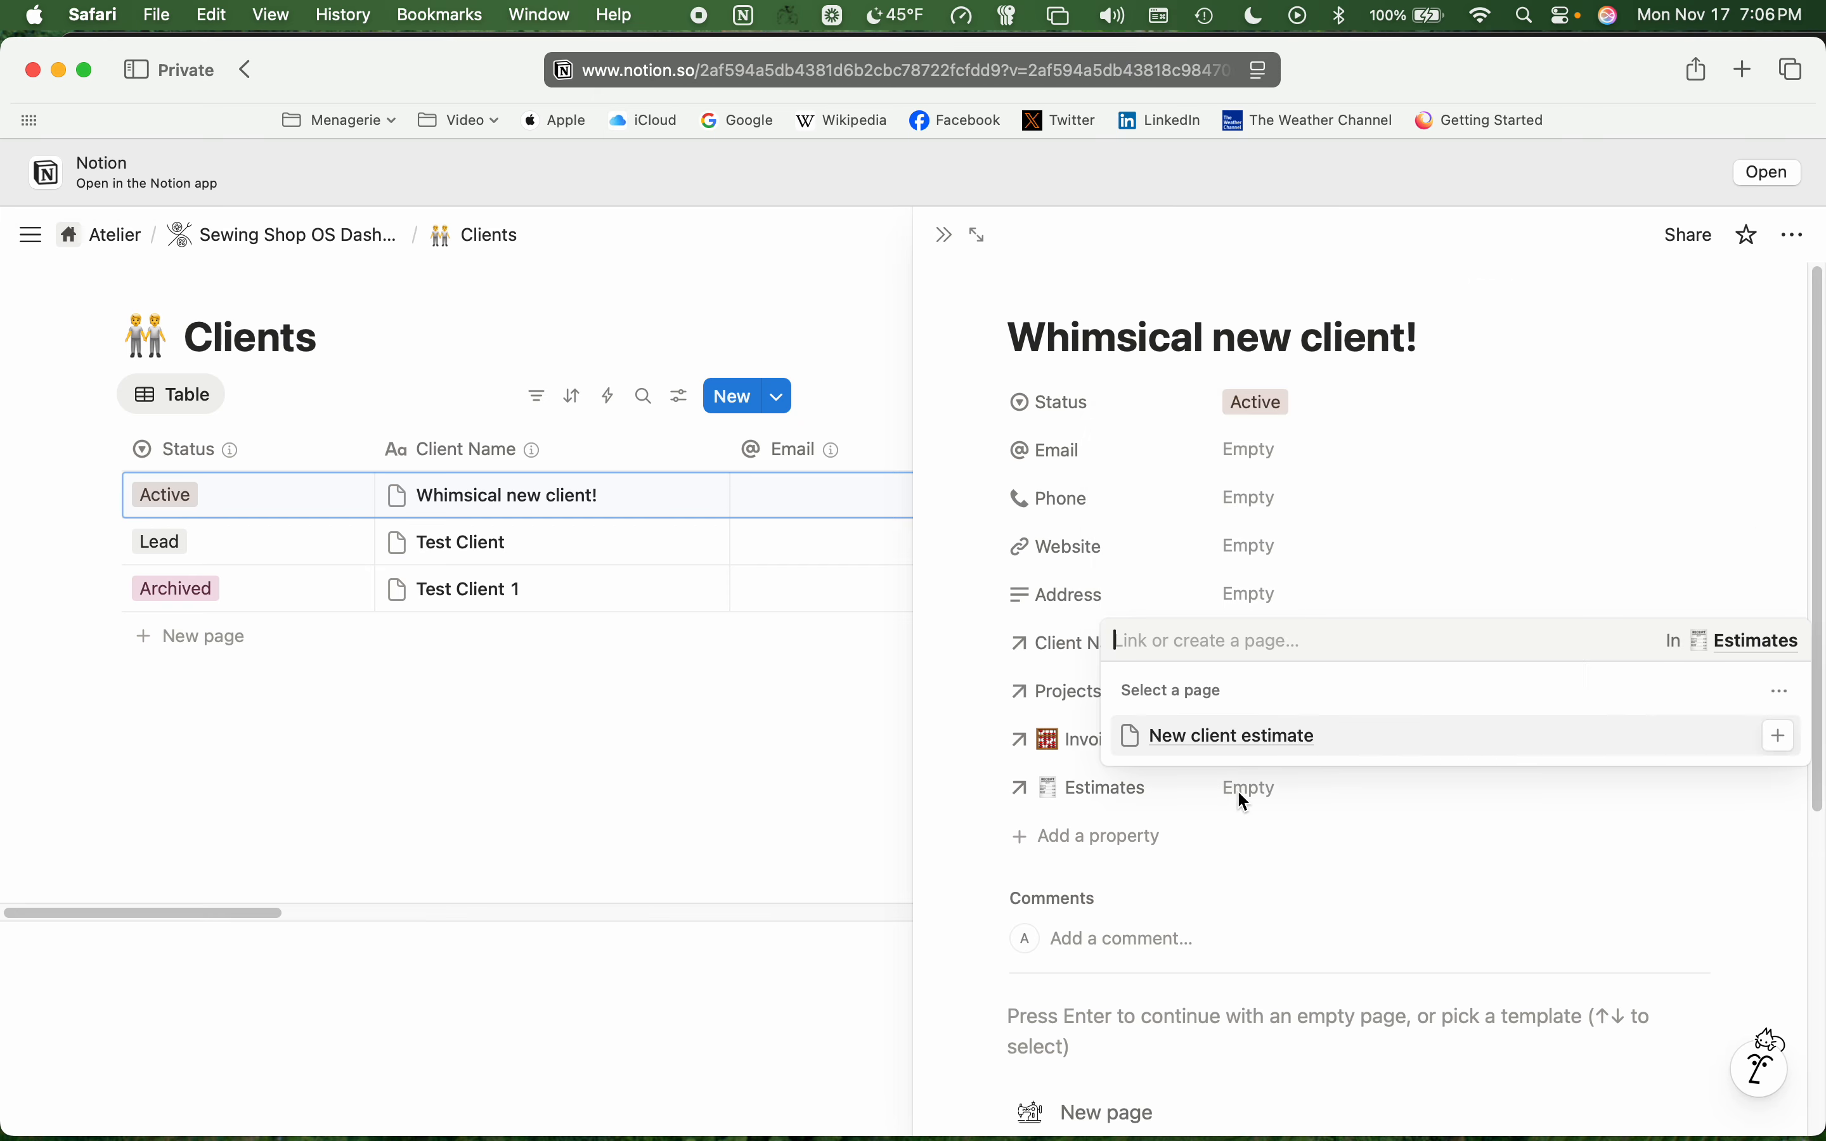
left_click(1273, 751)
left_click(1392, 856)
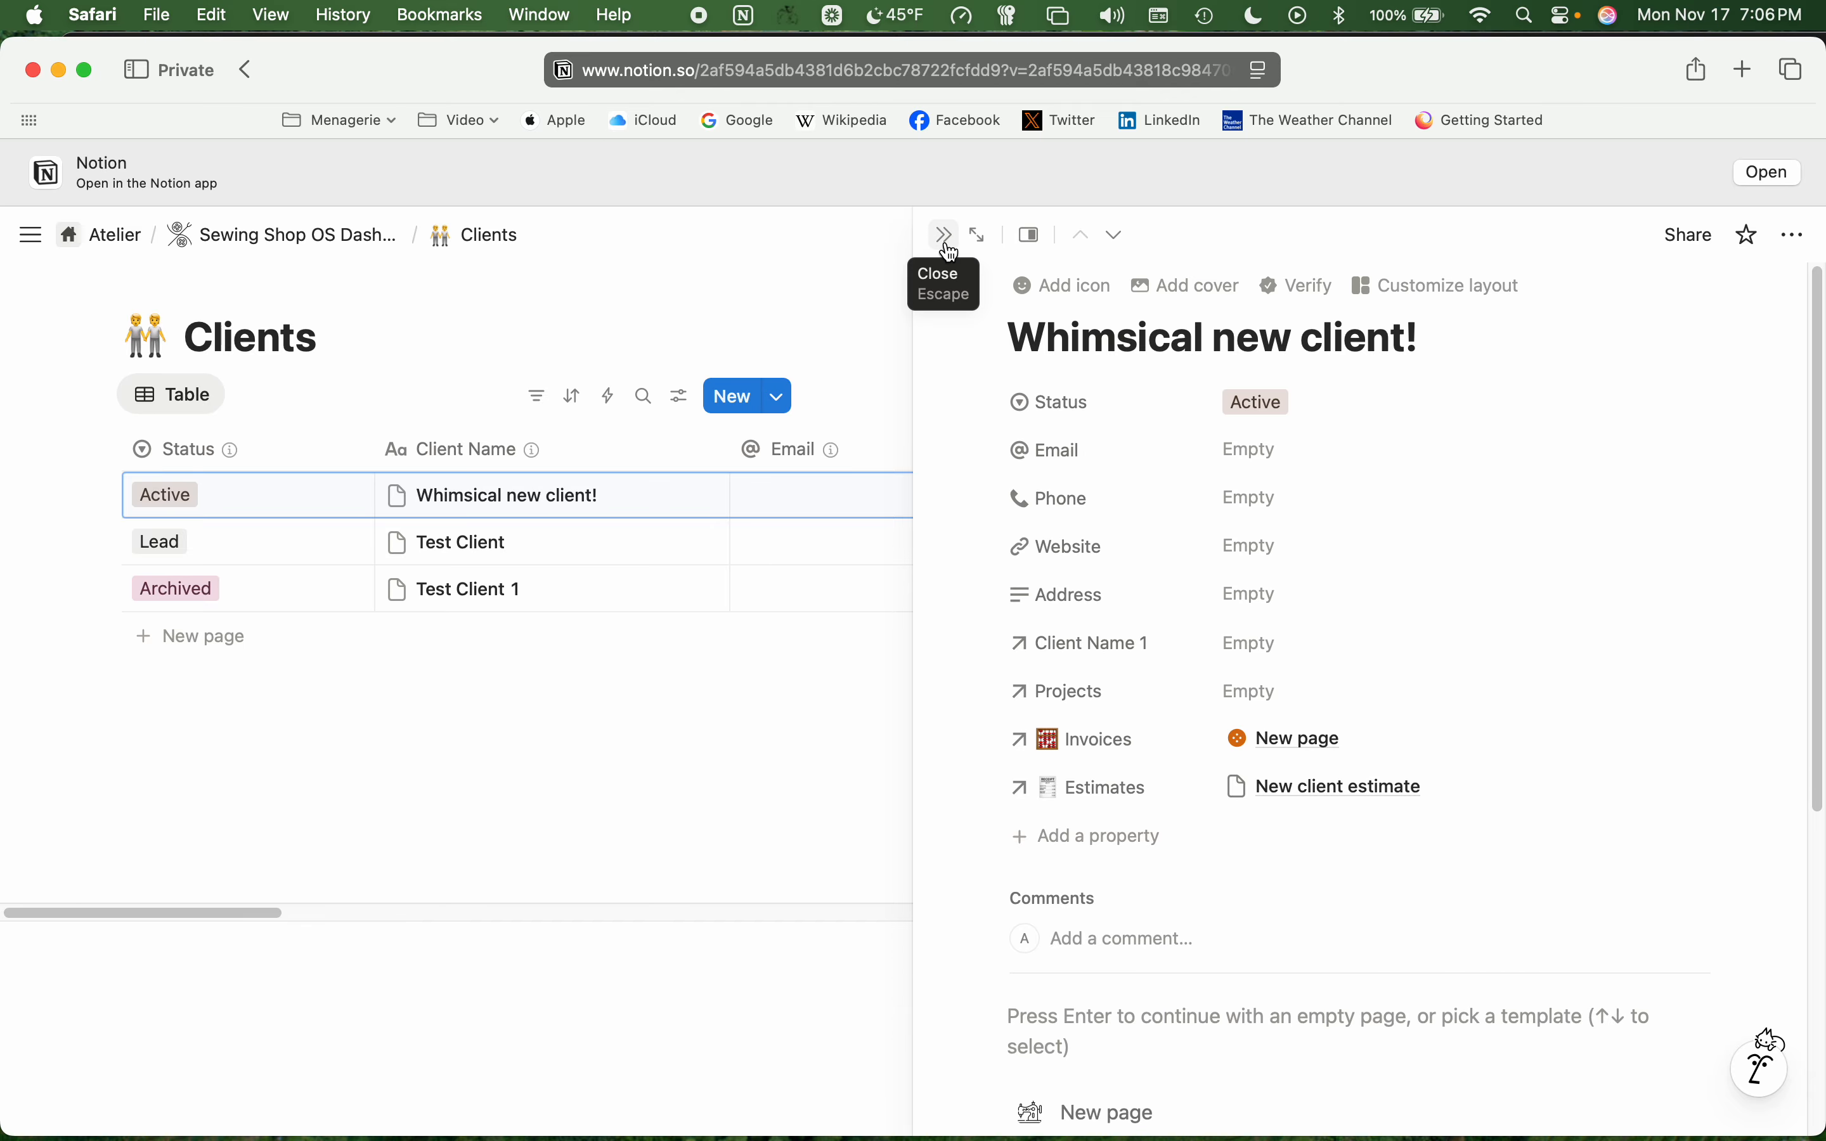
- View the properties of the linked New client estimate and return to the Sewing Shop OS Dashboard
left_click(1316, 785)
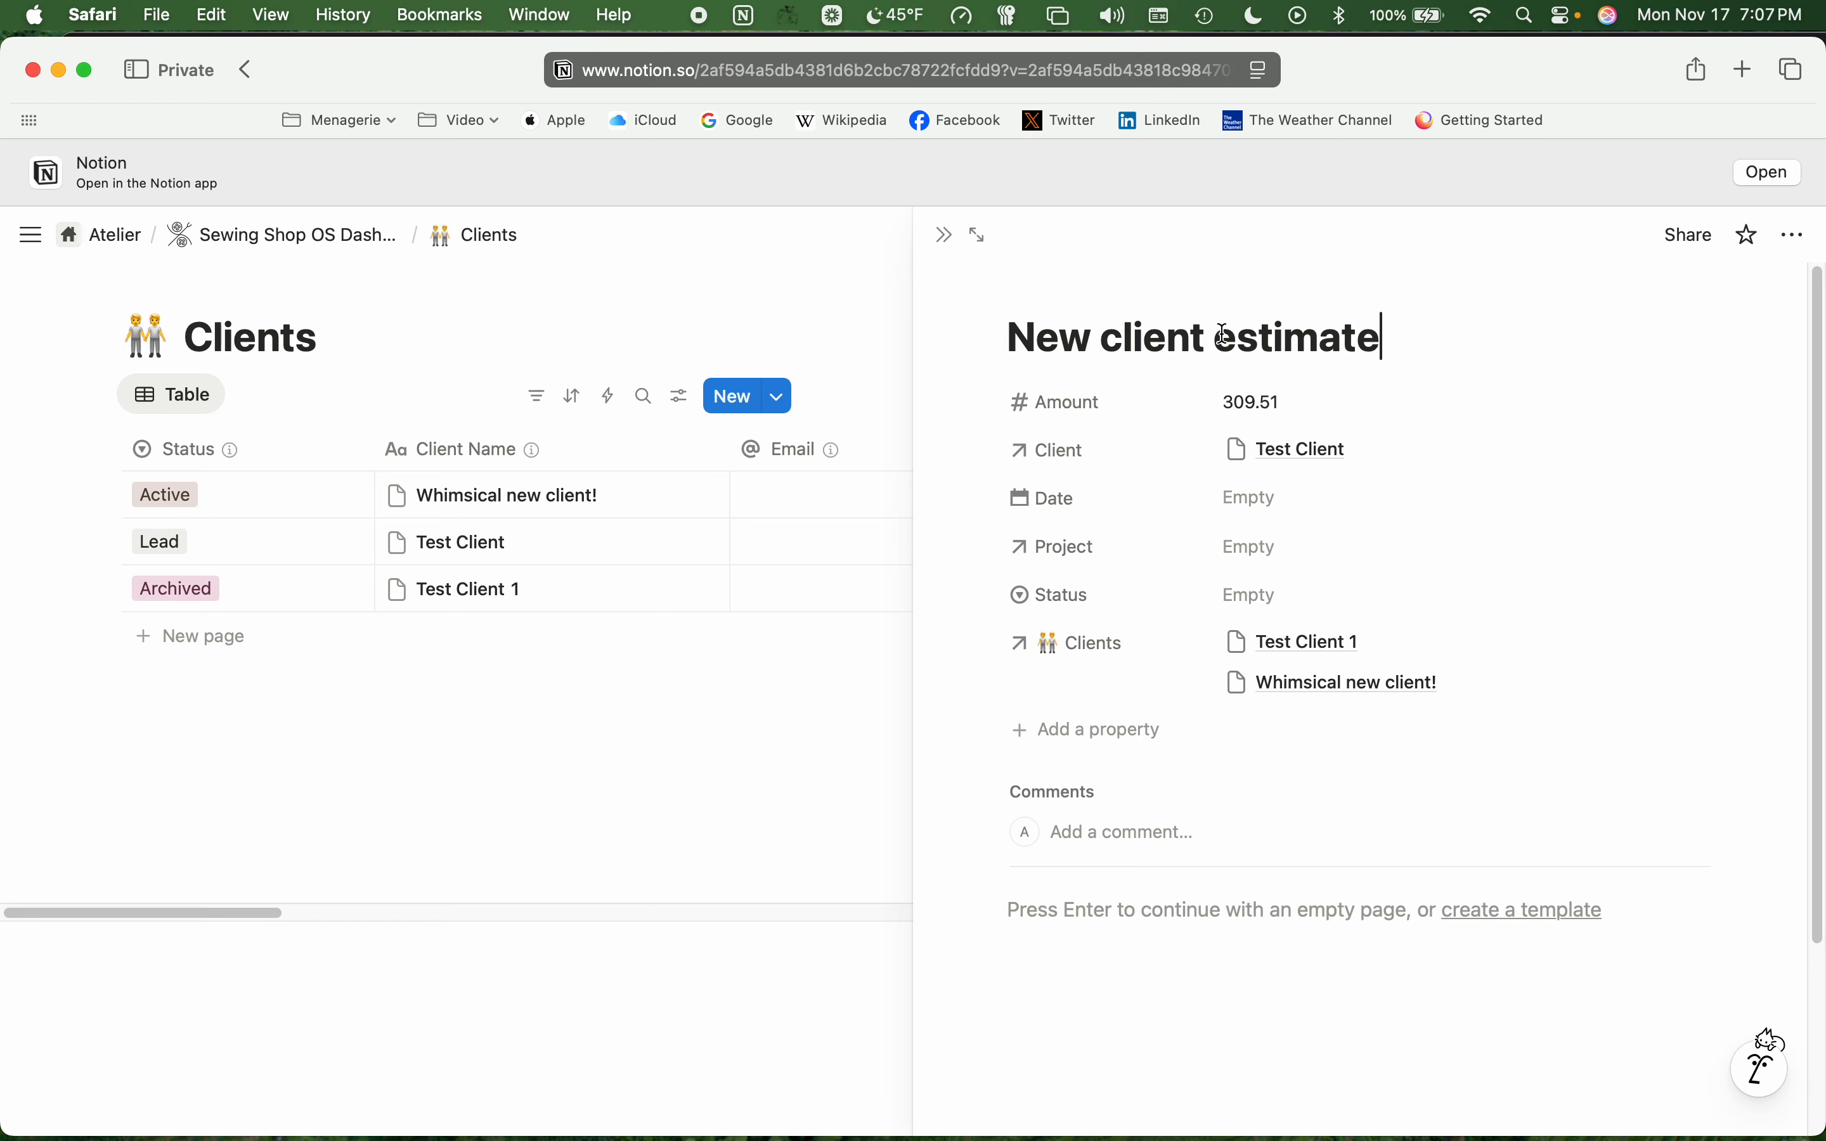
left_click(944, 235)
left_click(234, 236)
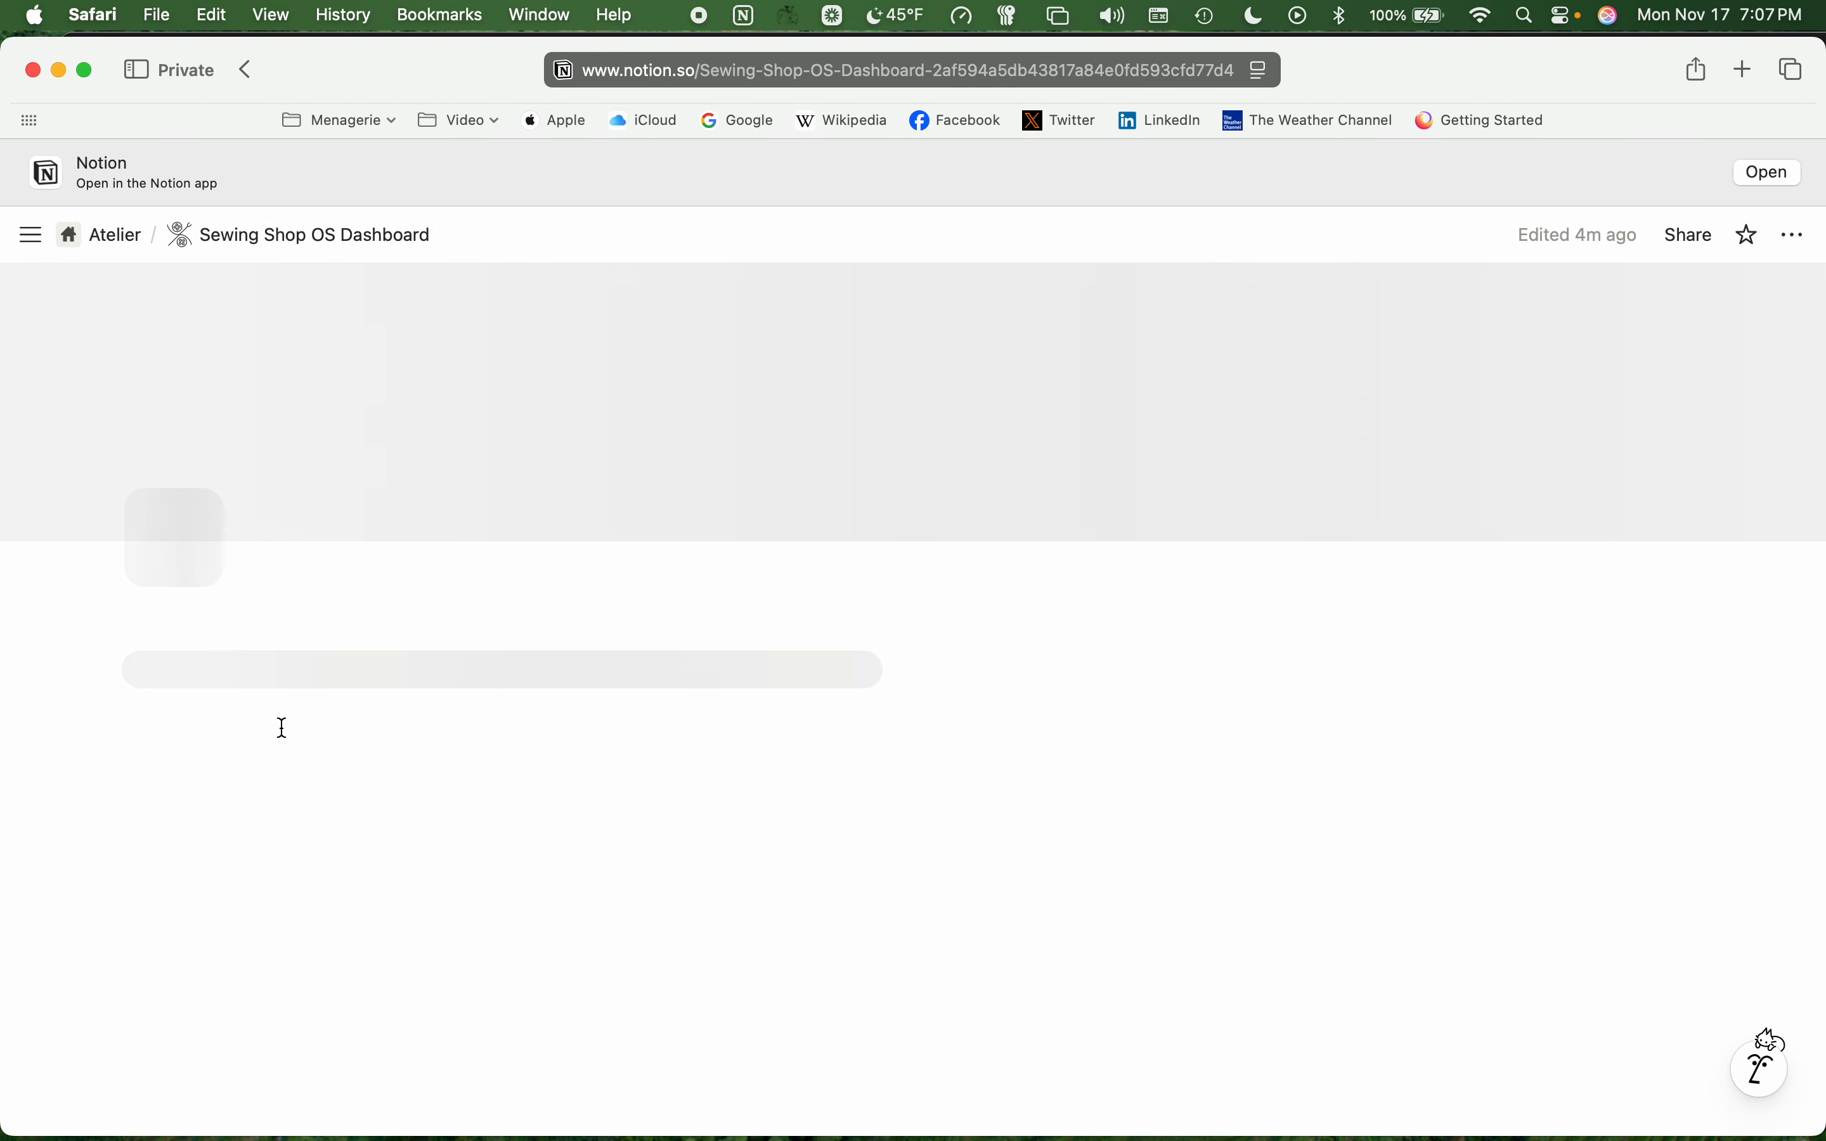
- View the Estimates database from the Sewing Shop Databases links and go back to the dashboard
scroll(257, 925, "down", 15)
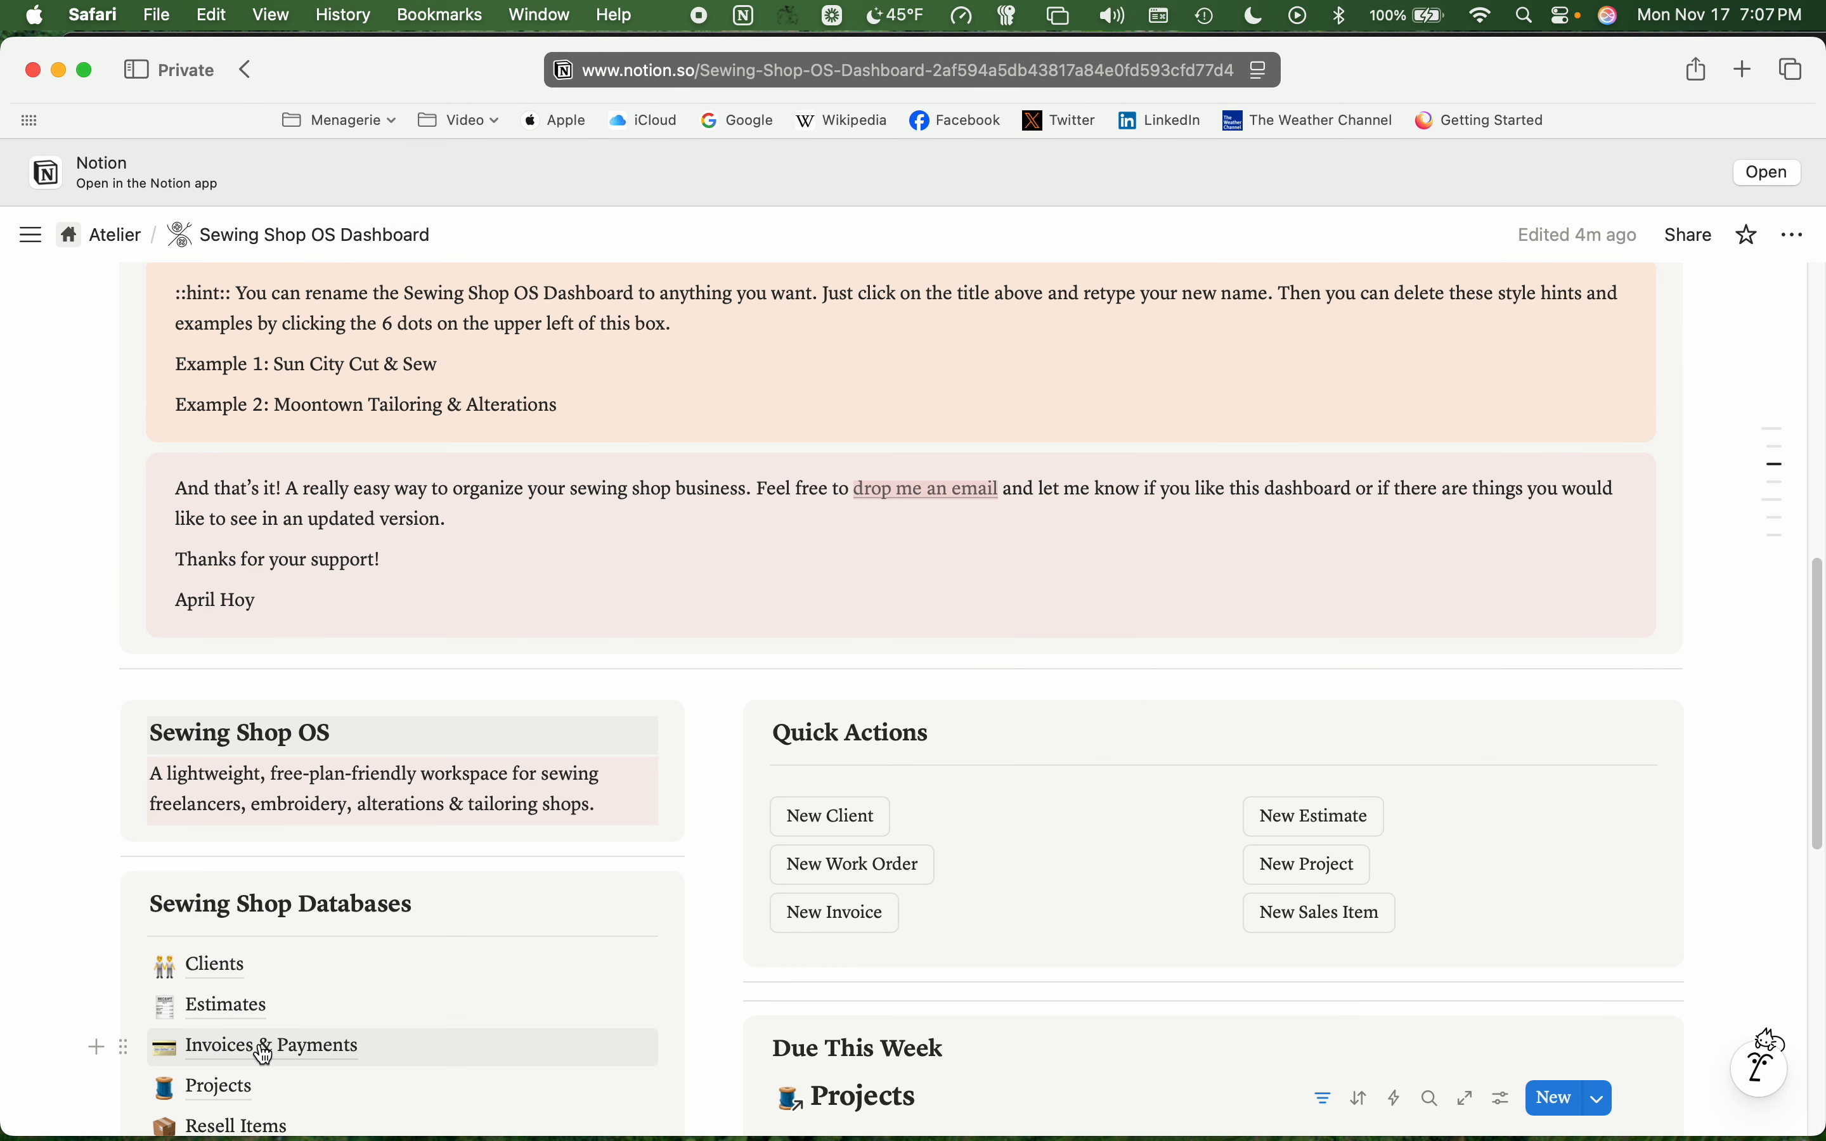
scroll(261, 1044, "down", 2)
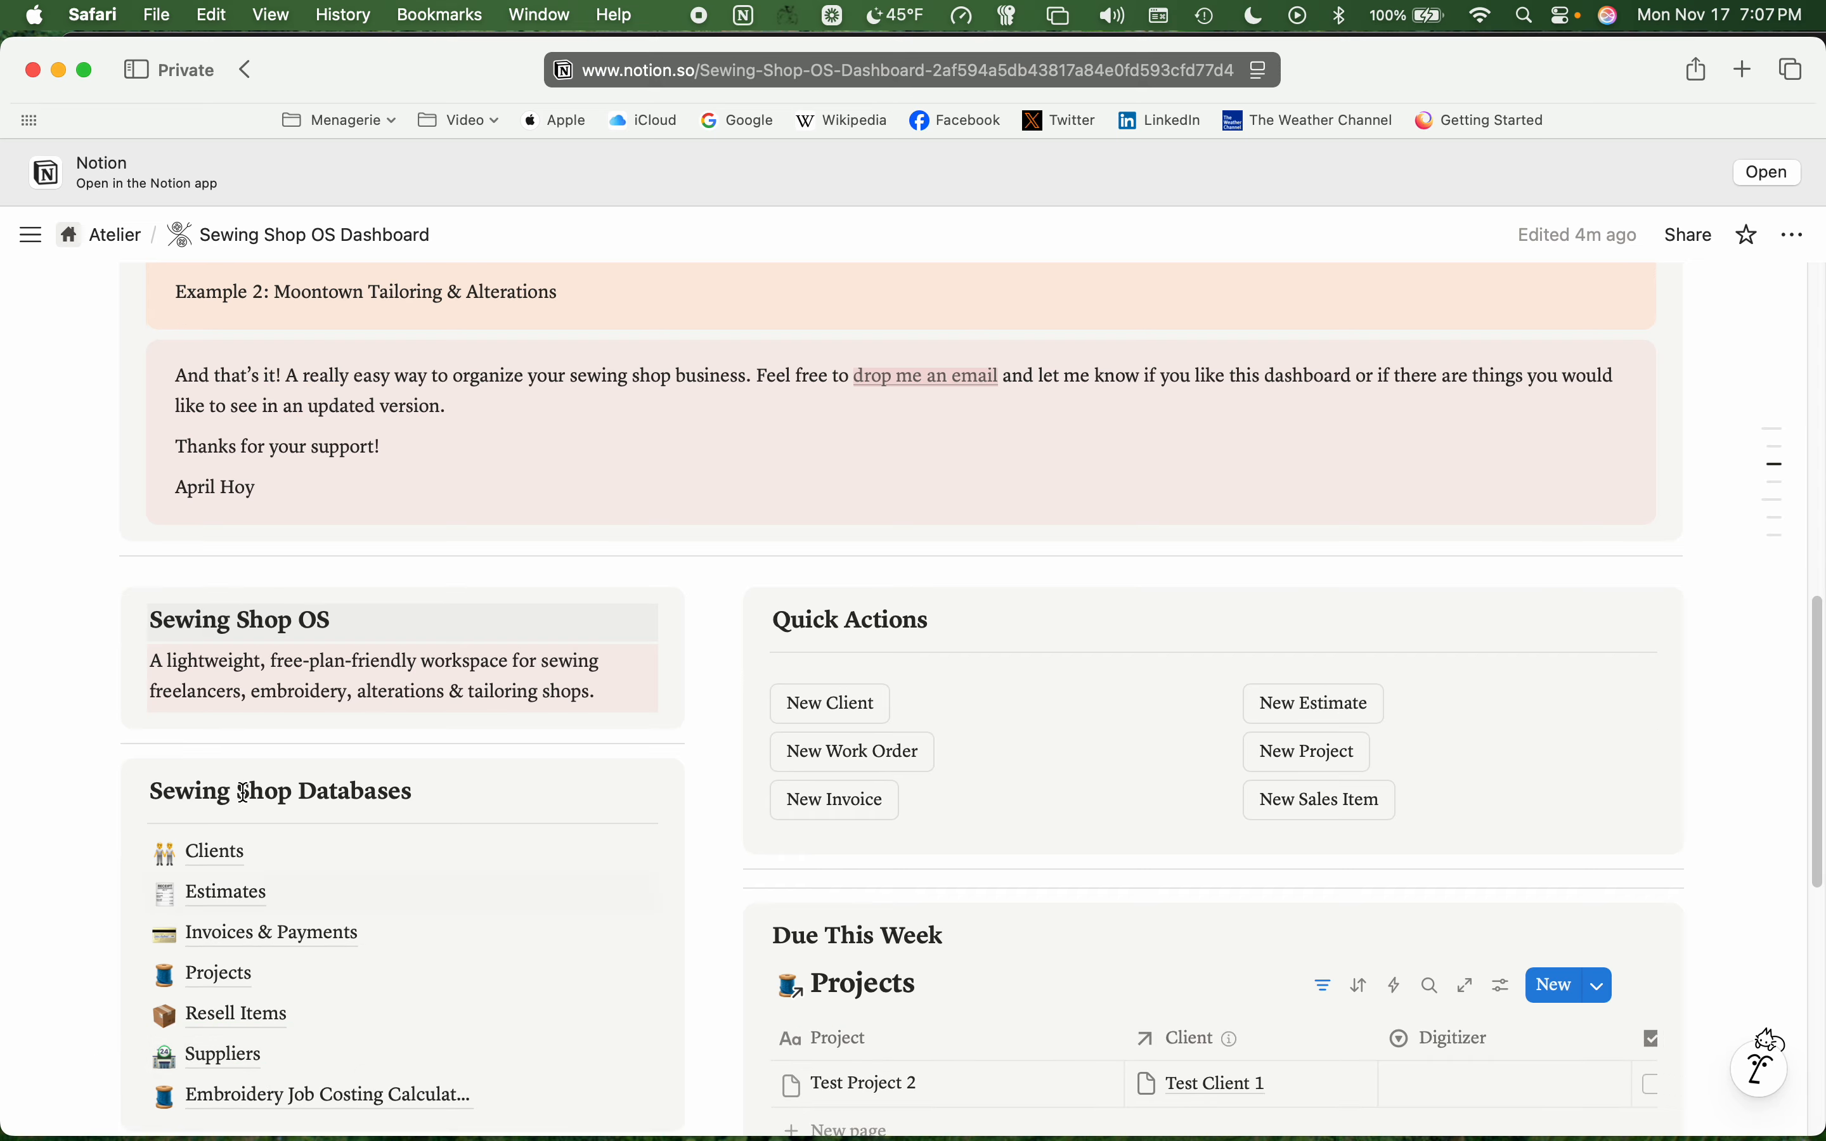
left_click(253, 891)
mouse_move(429, 511)
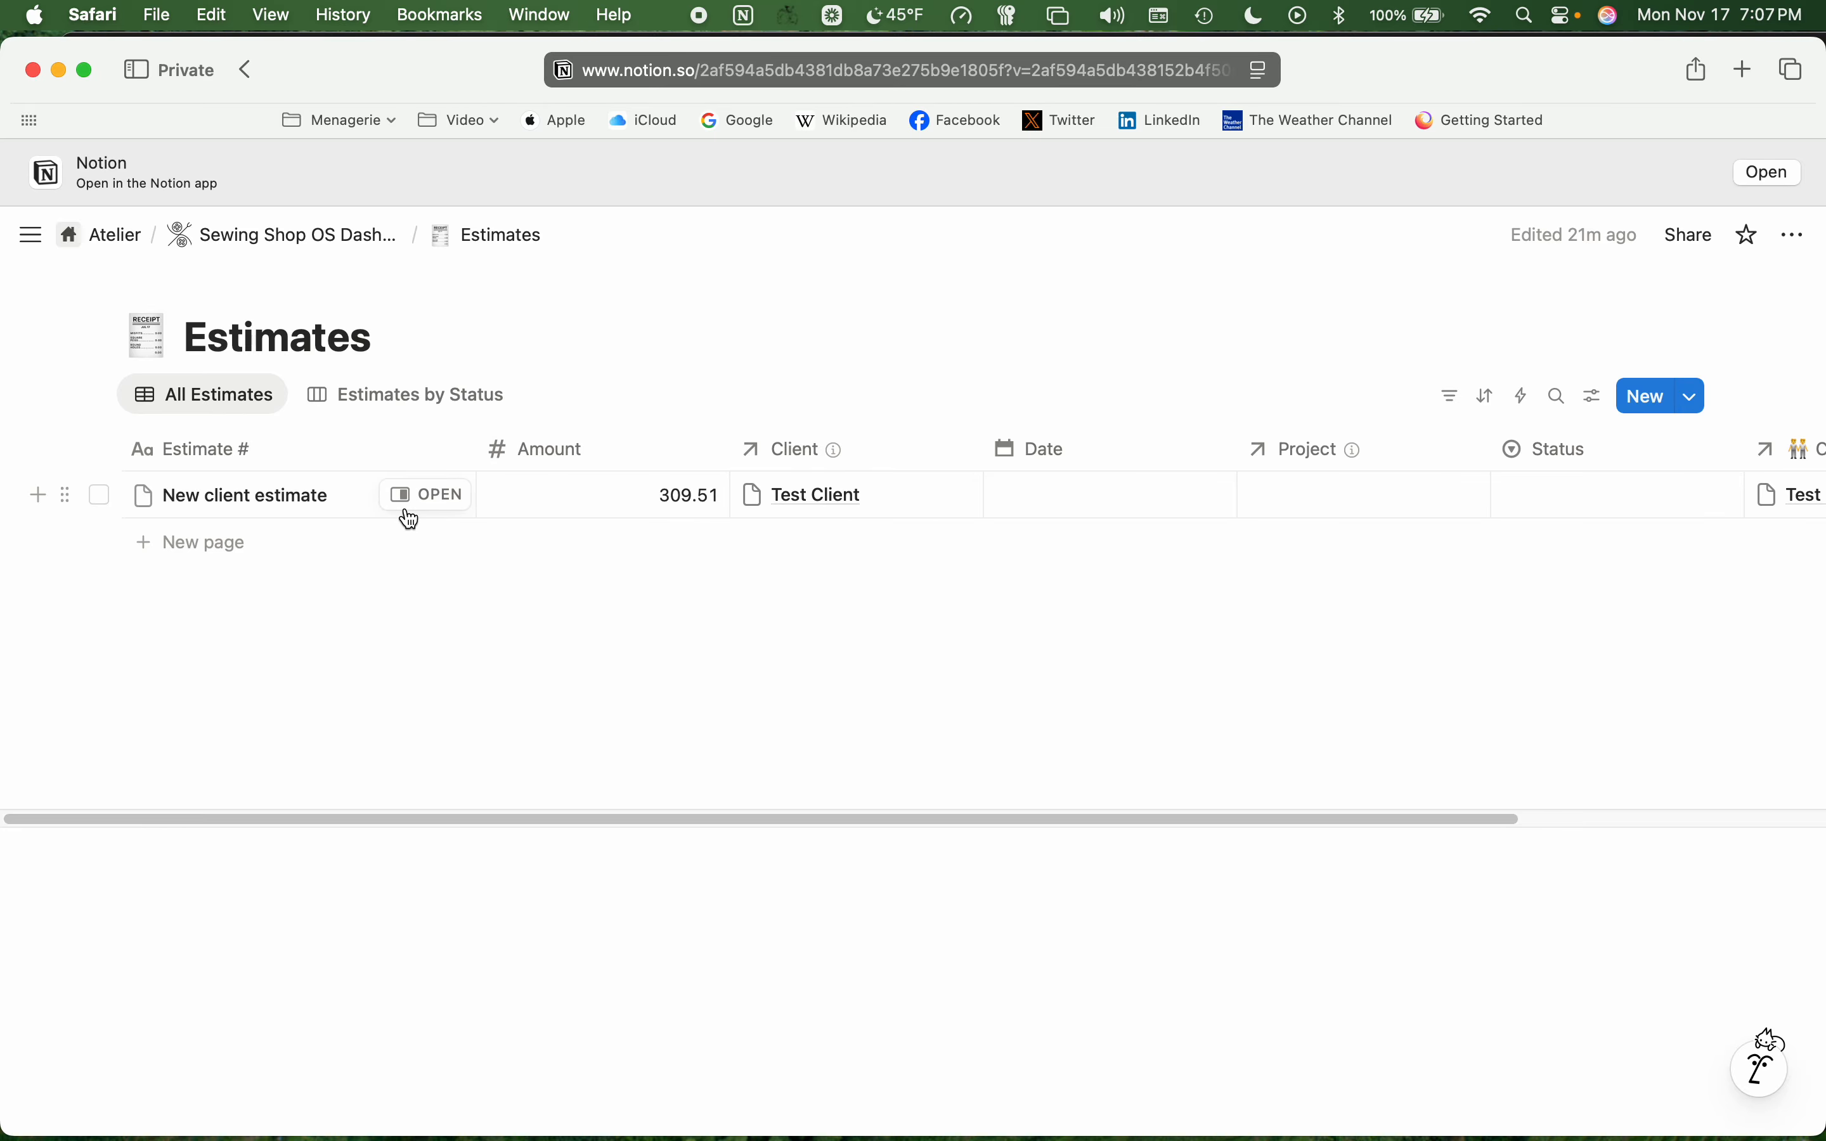
left_click(332, 241)
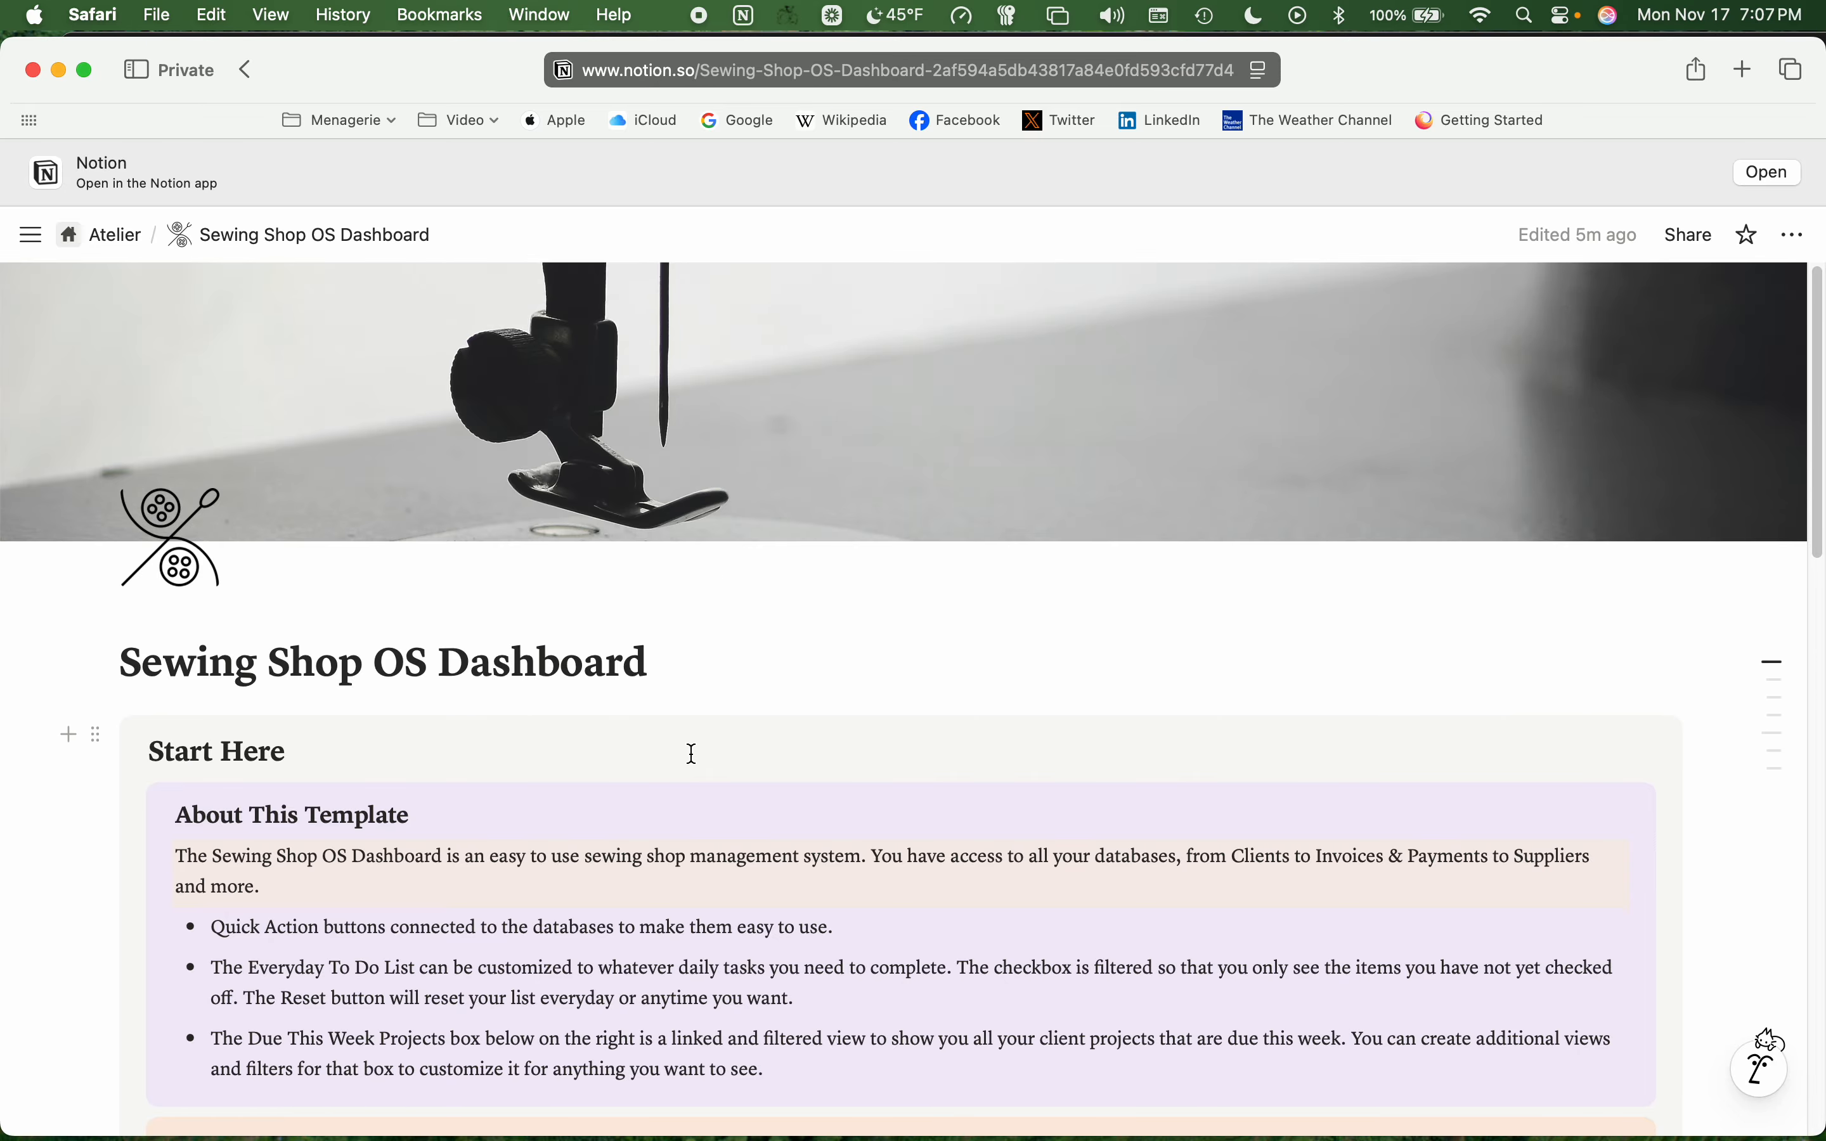
- Open the Test Project 2 record from the Due This Week projects table and examine its properties
scroll(694, 782, "down", 10)
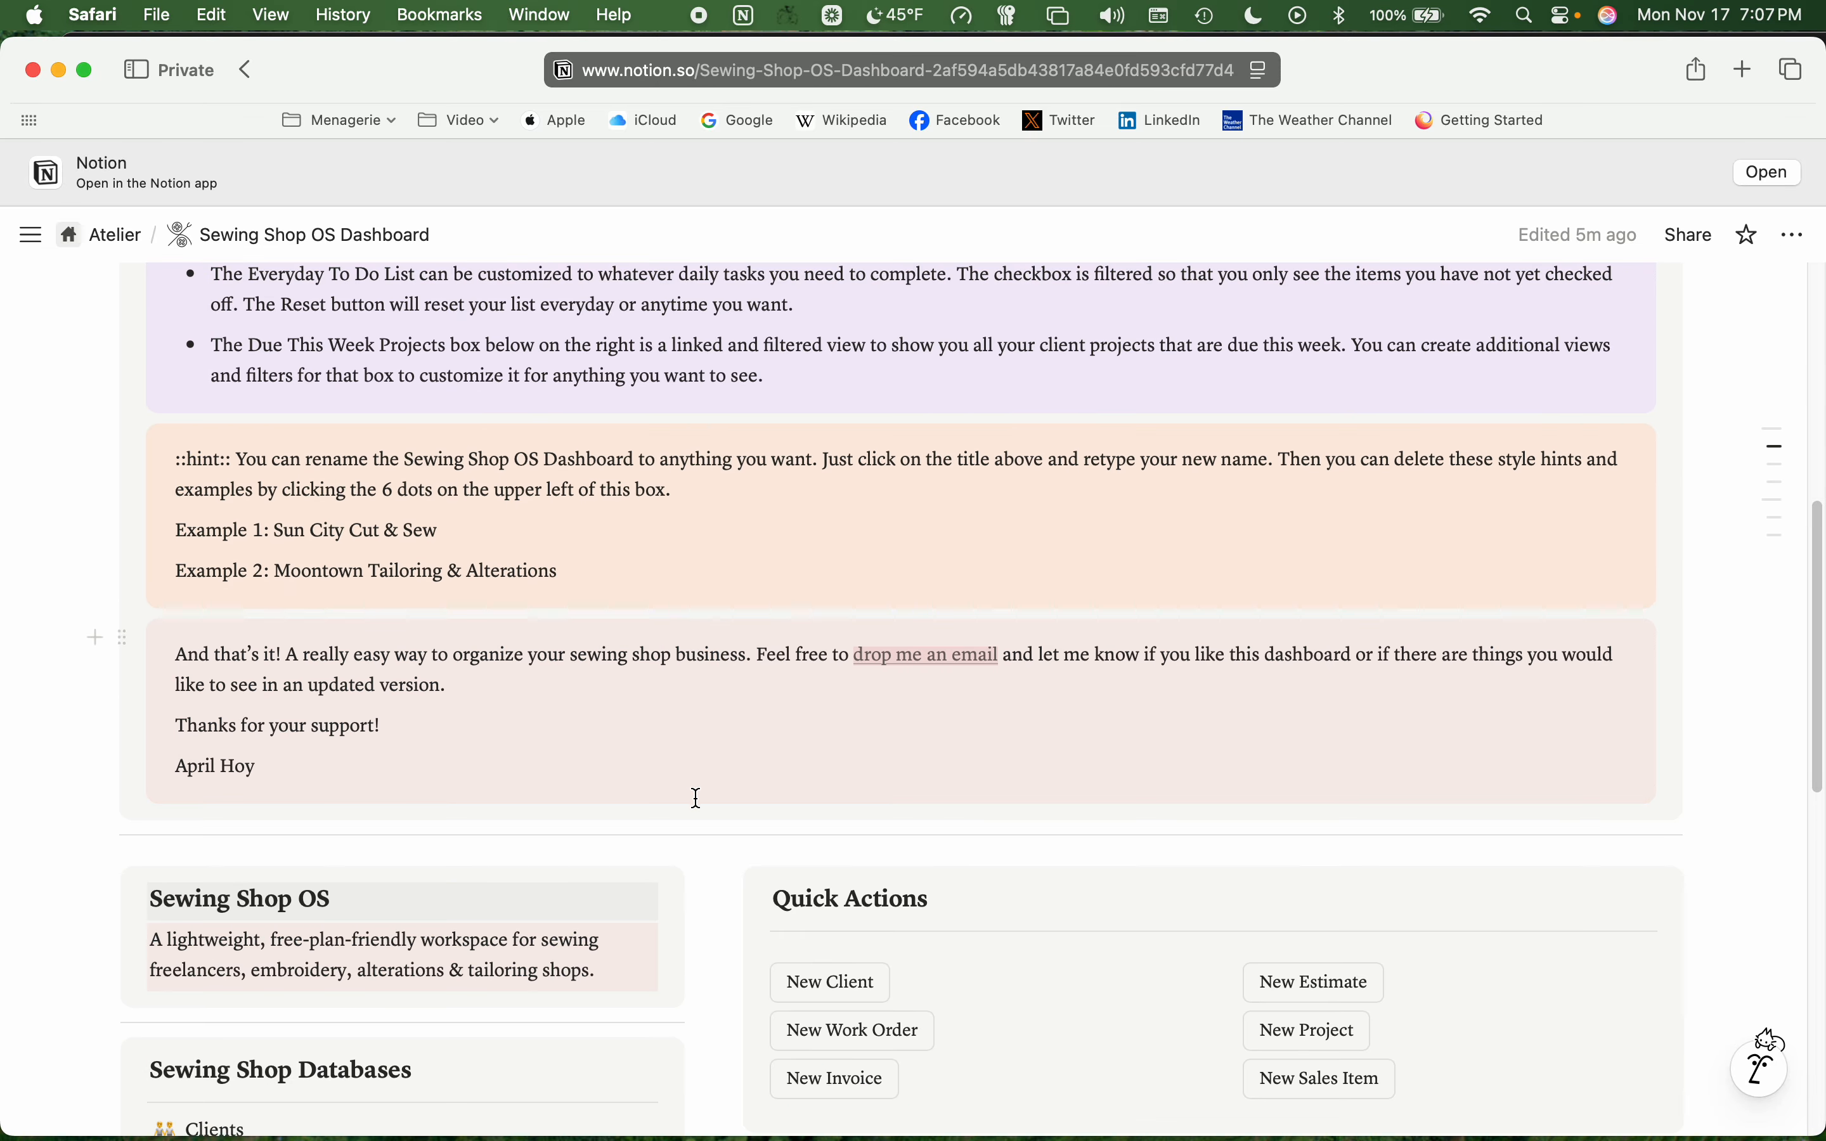
scroll(698, 798, "down", 6)
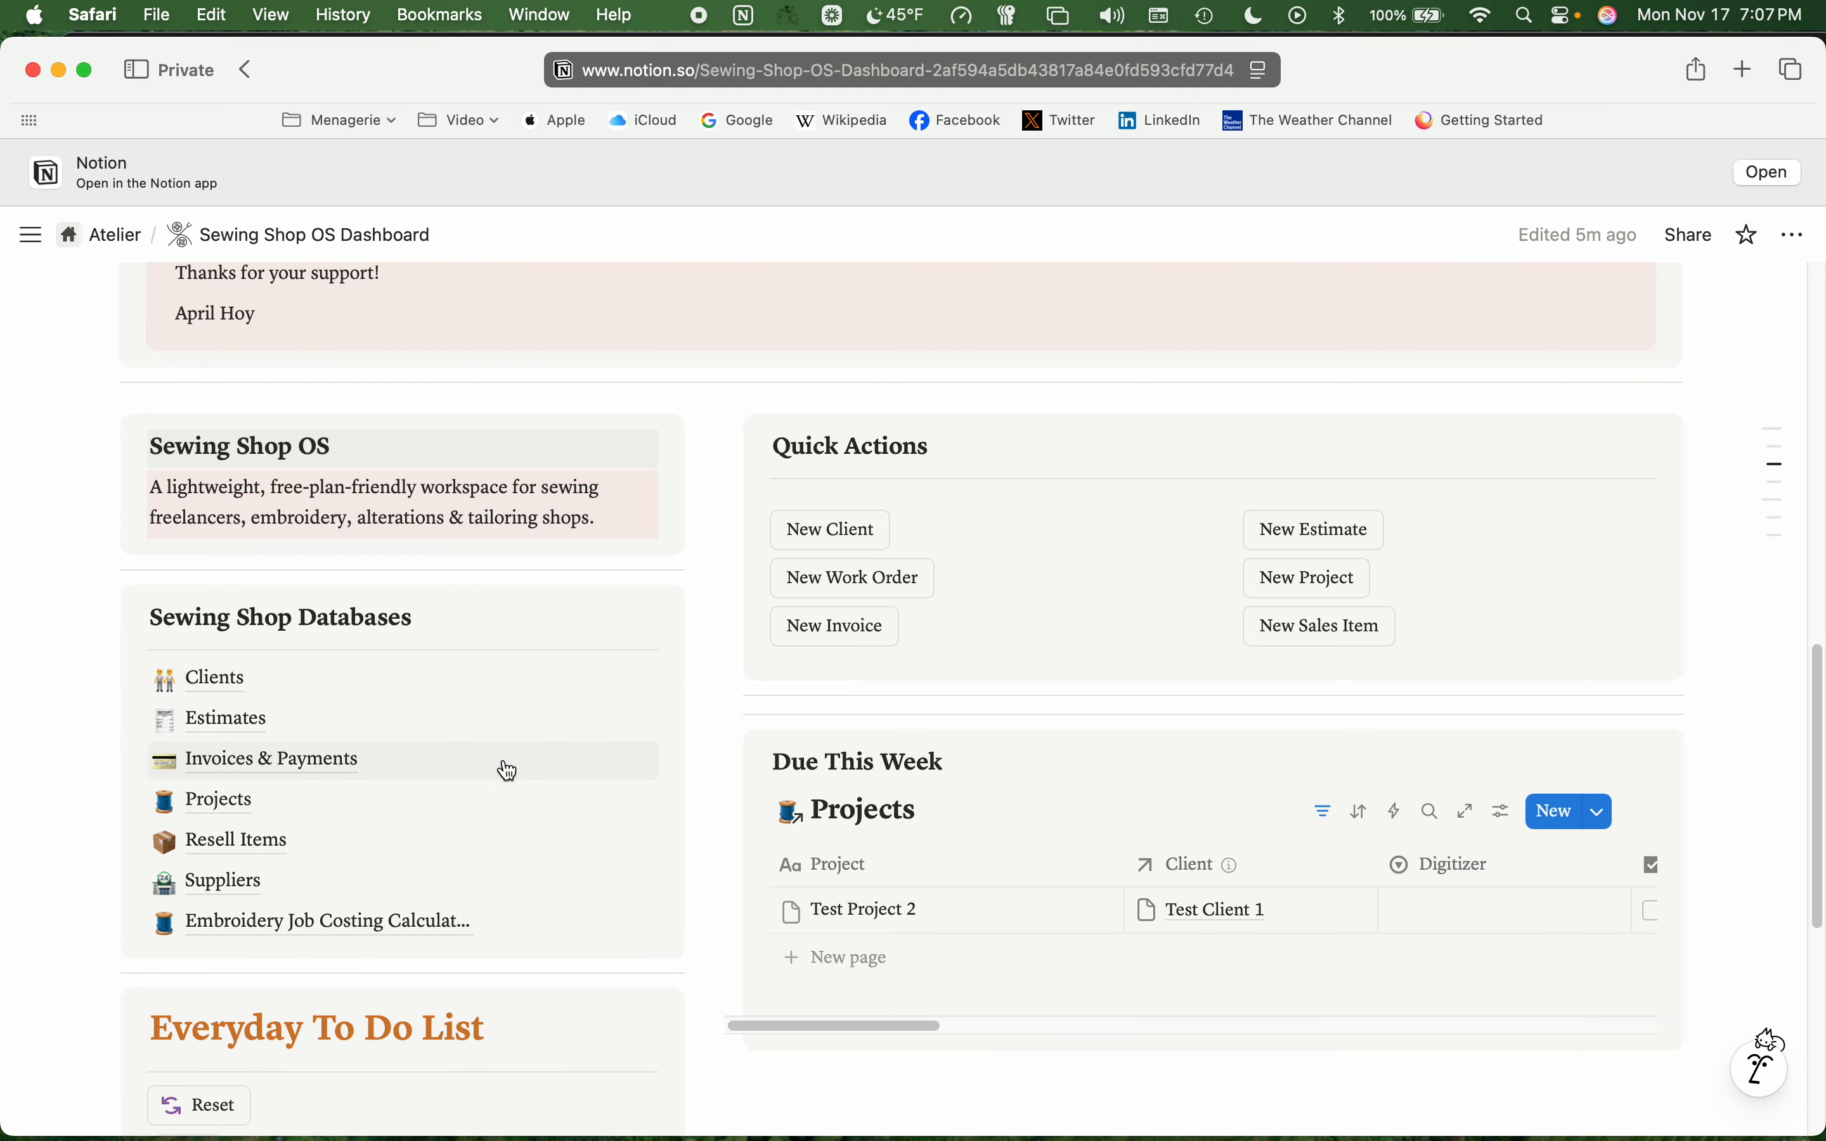
mouse_move(511, 682)
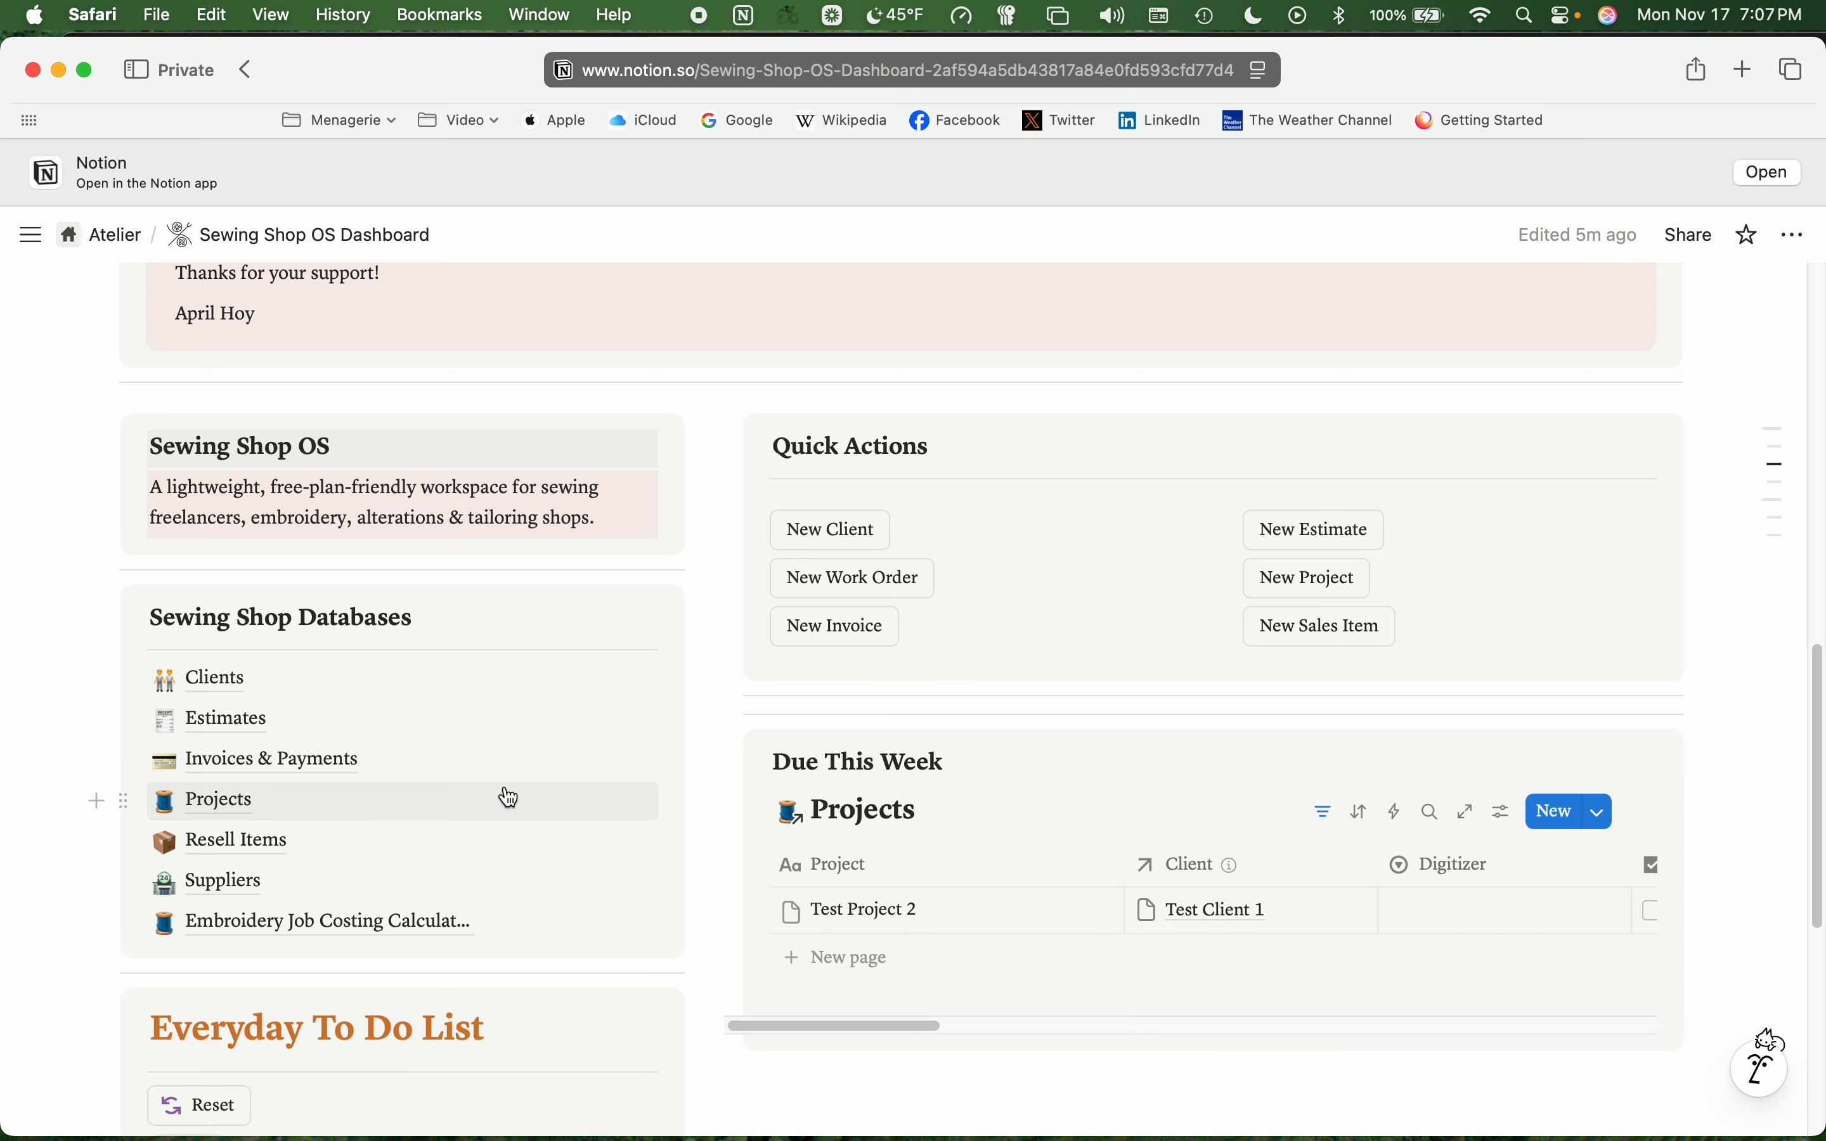
mouse_move(509, 798)
mouse_move(234, 812)
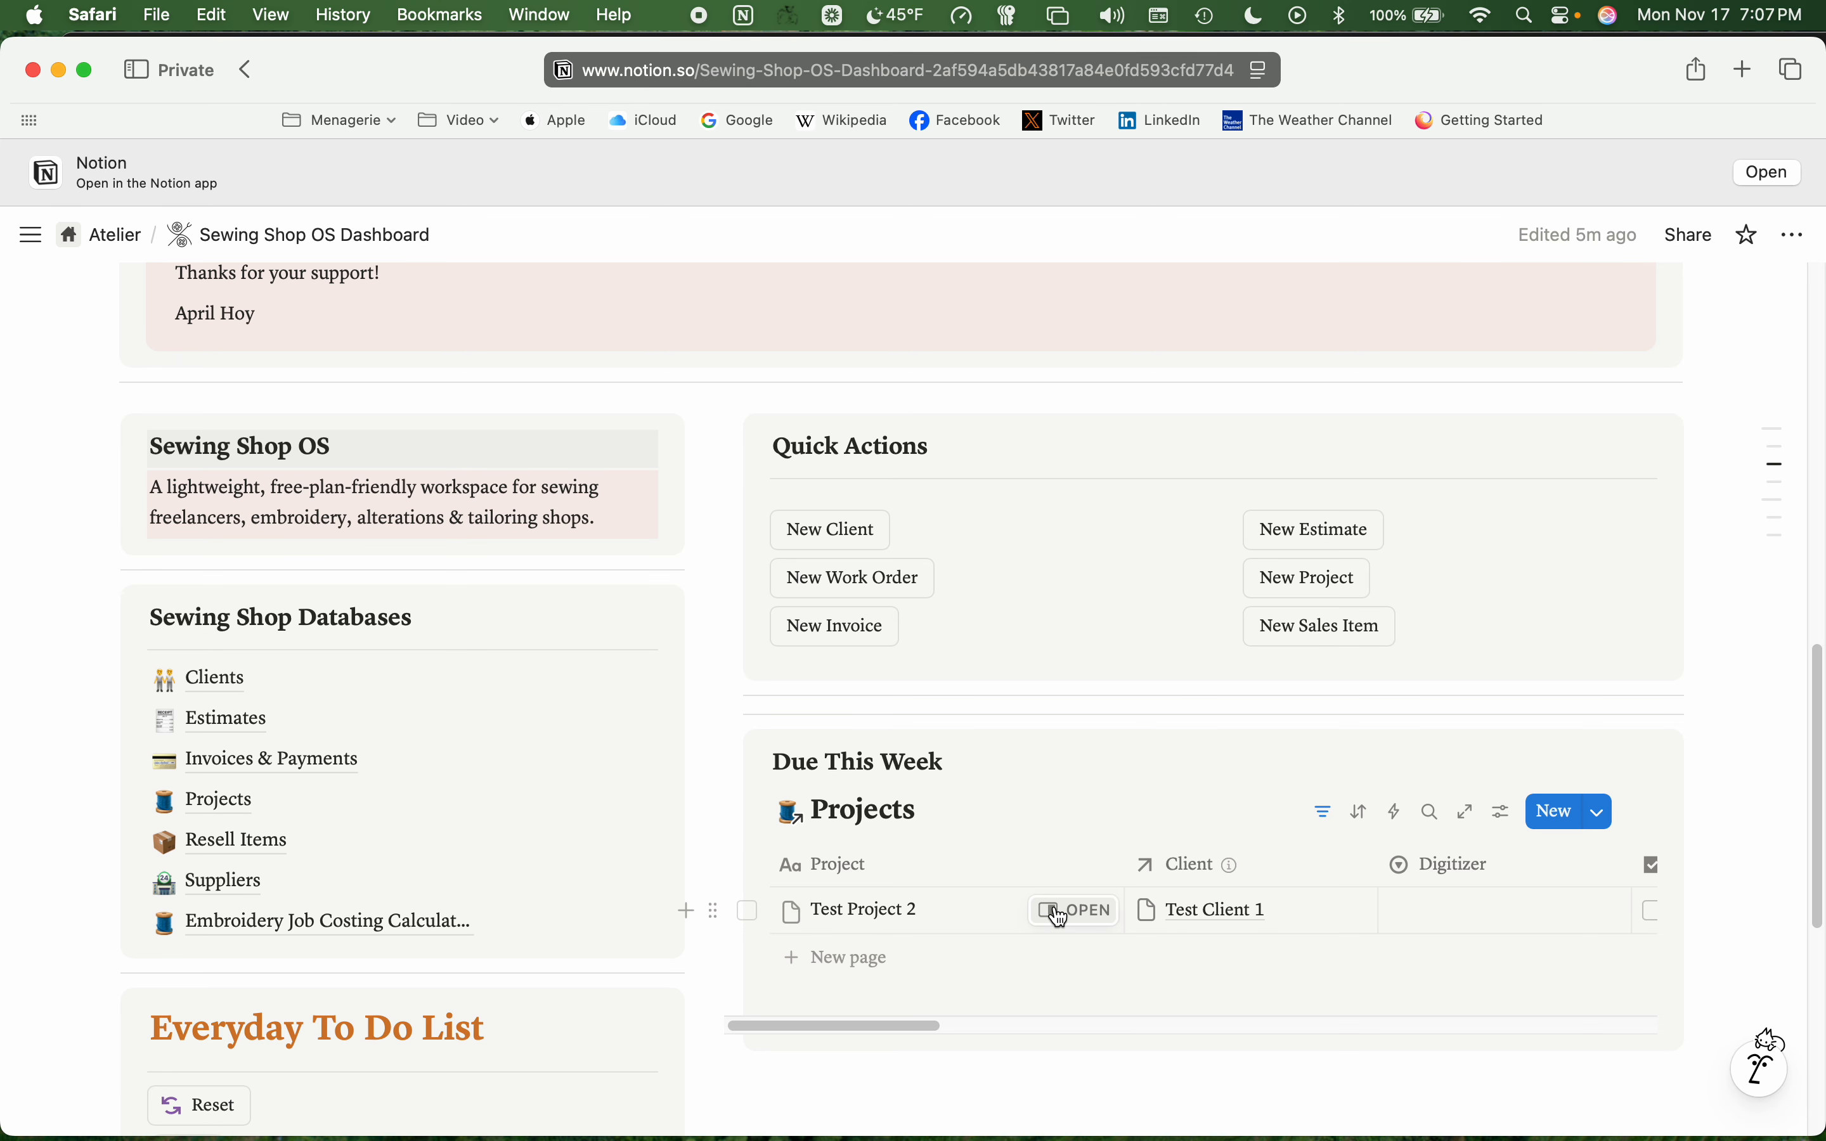
left_click(1059, 916)
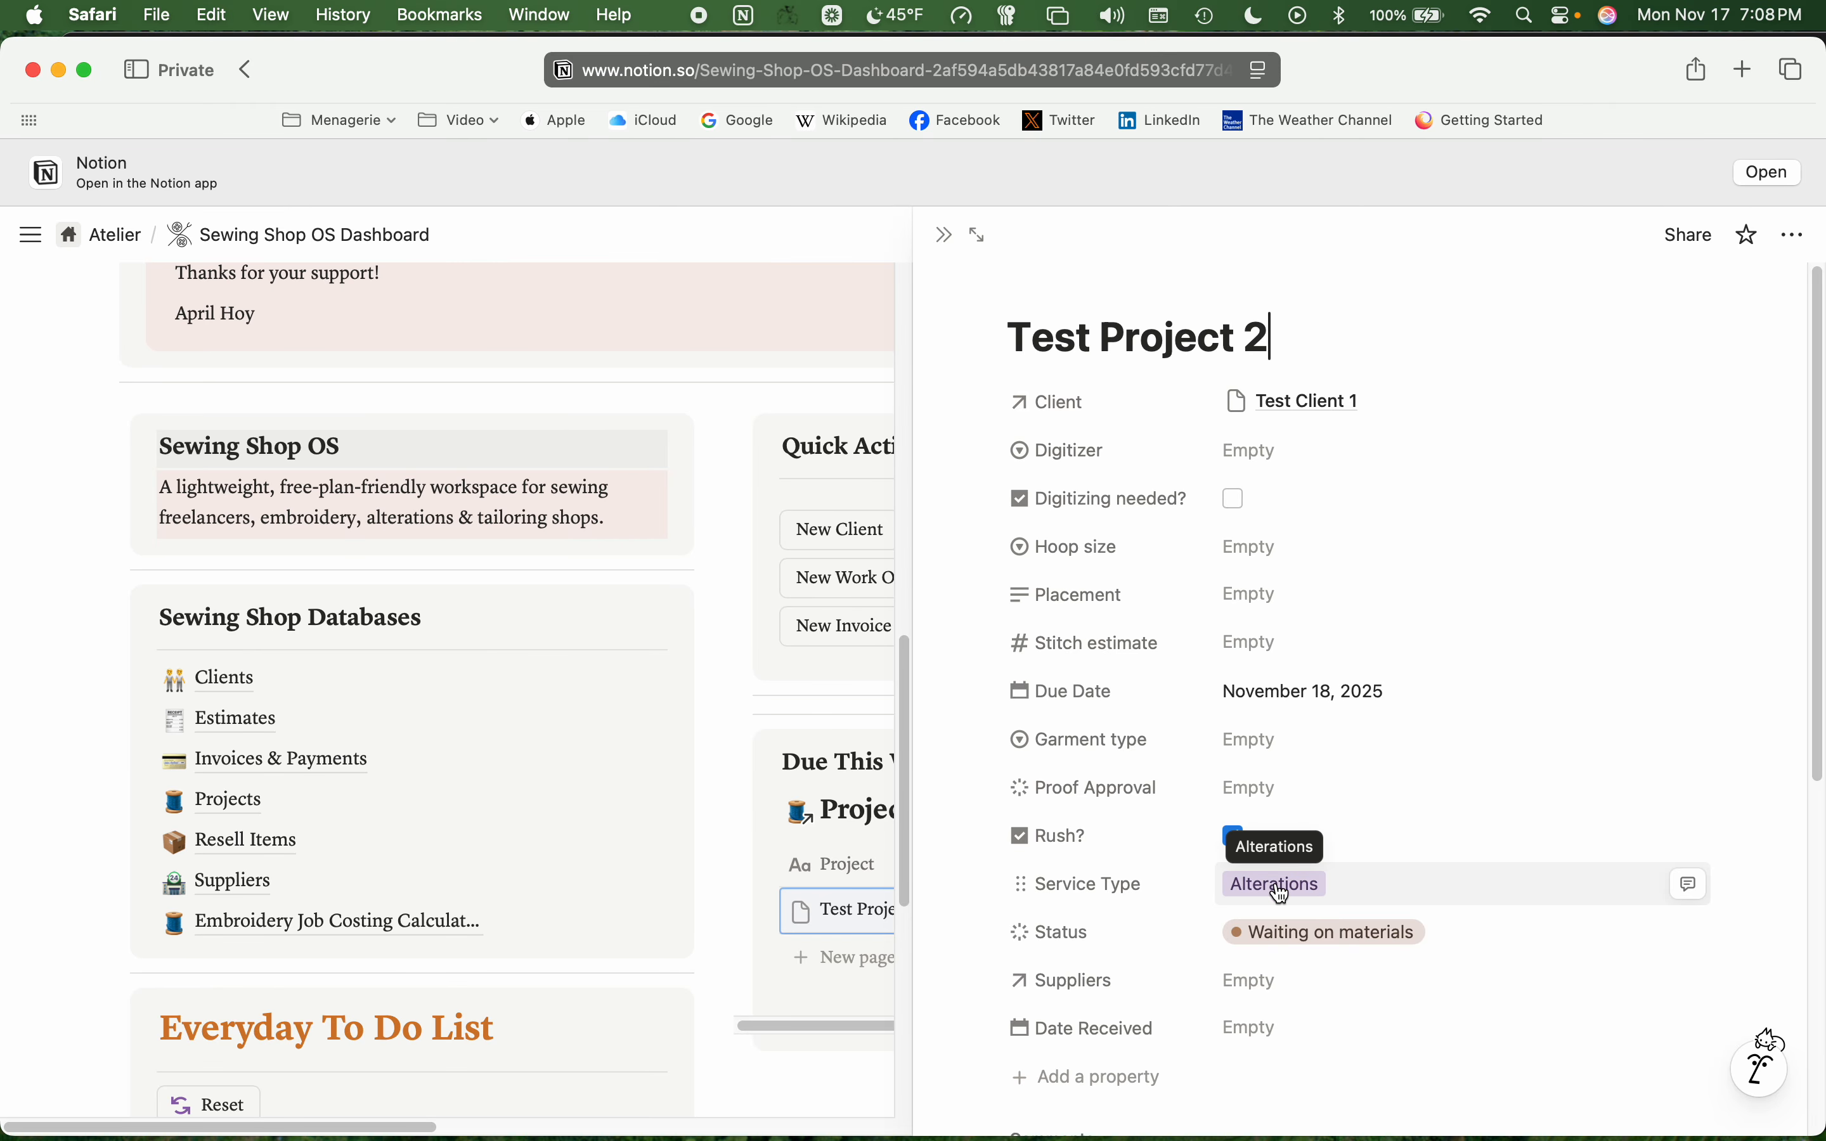
scroll(1267, 891, "down", 4)
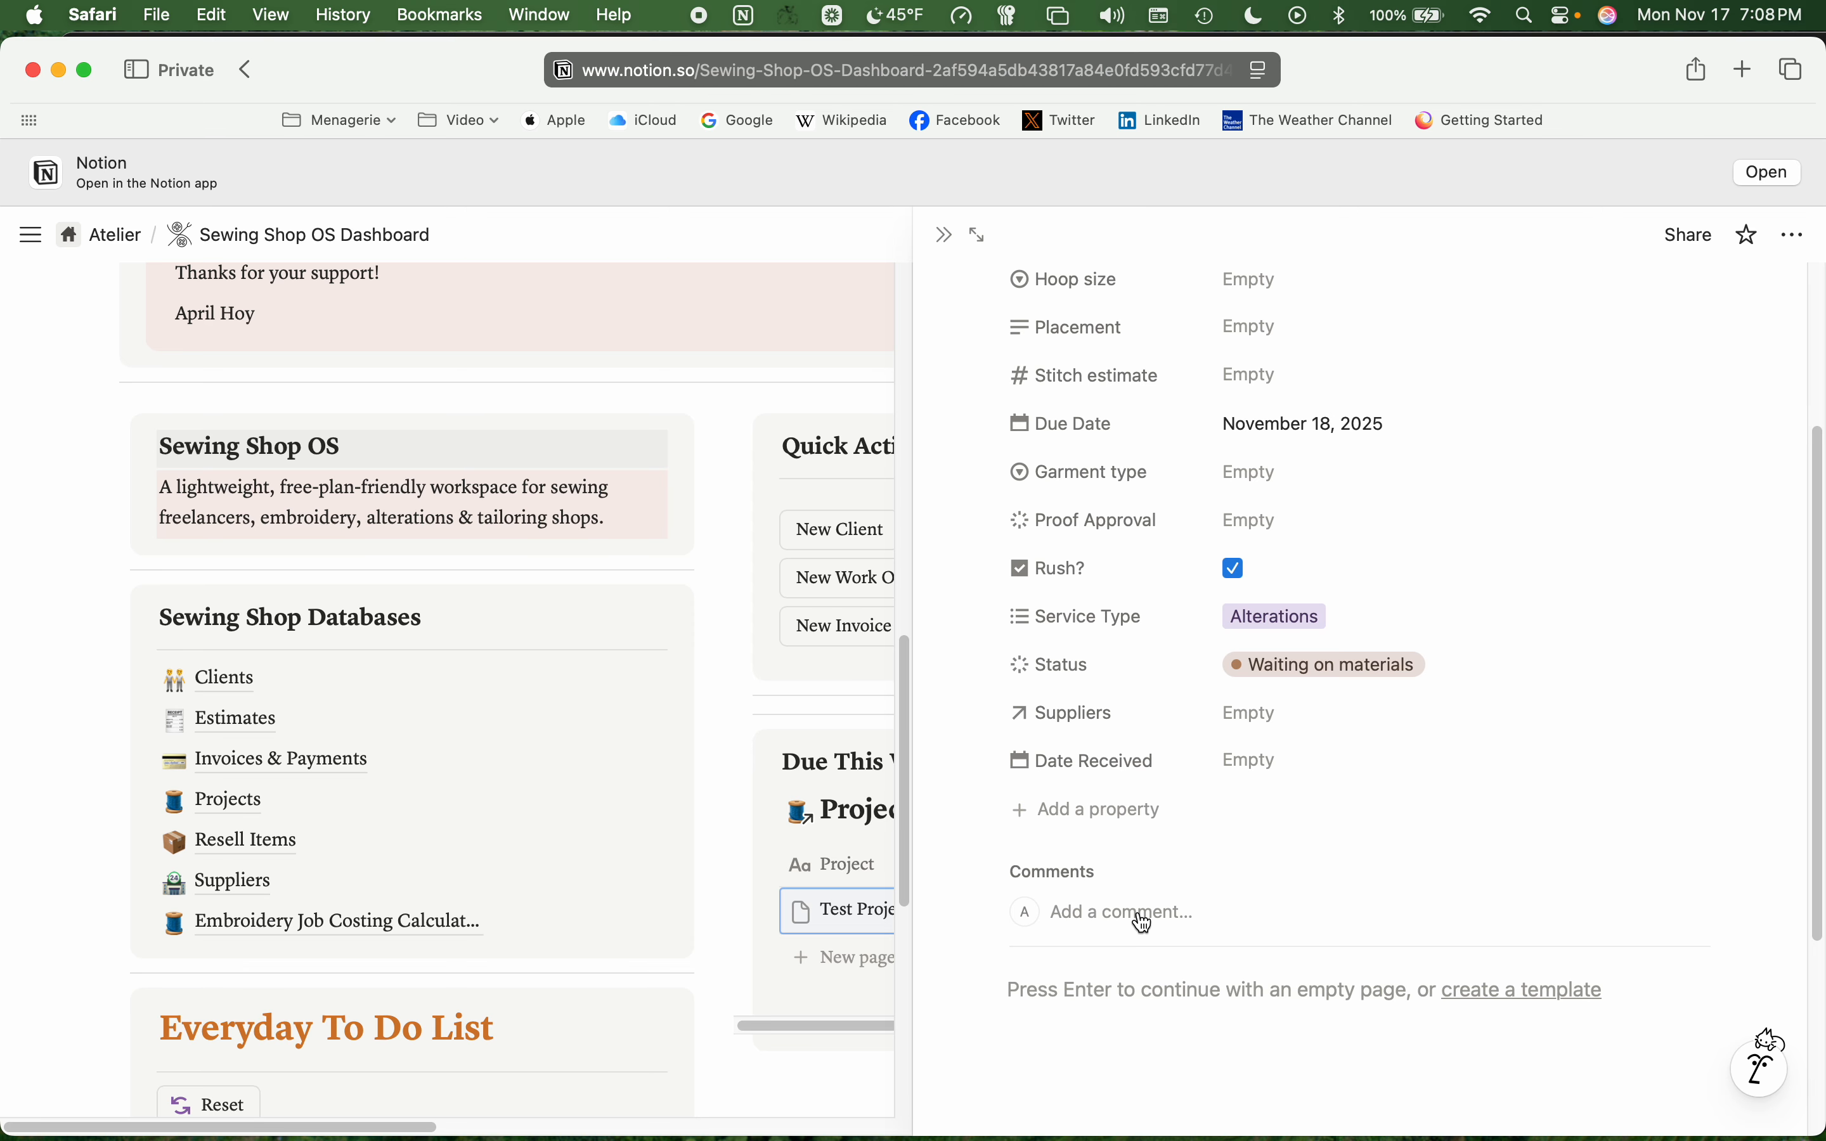
- Post the comment "Hem 2 pairs of jeans." on the Test Project 2 record
left_click(1140, 921)
type("He")
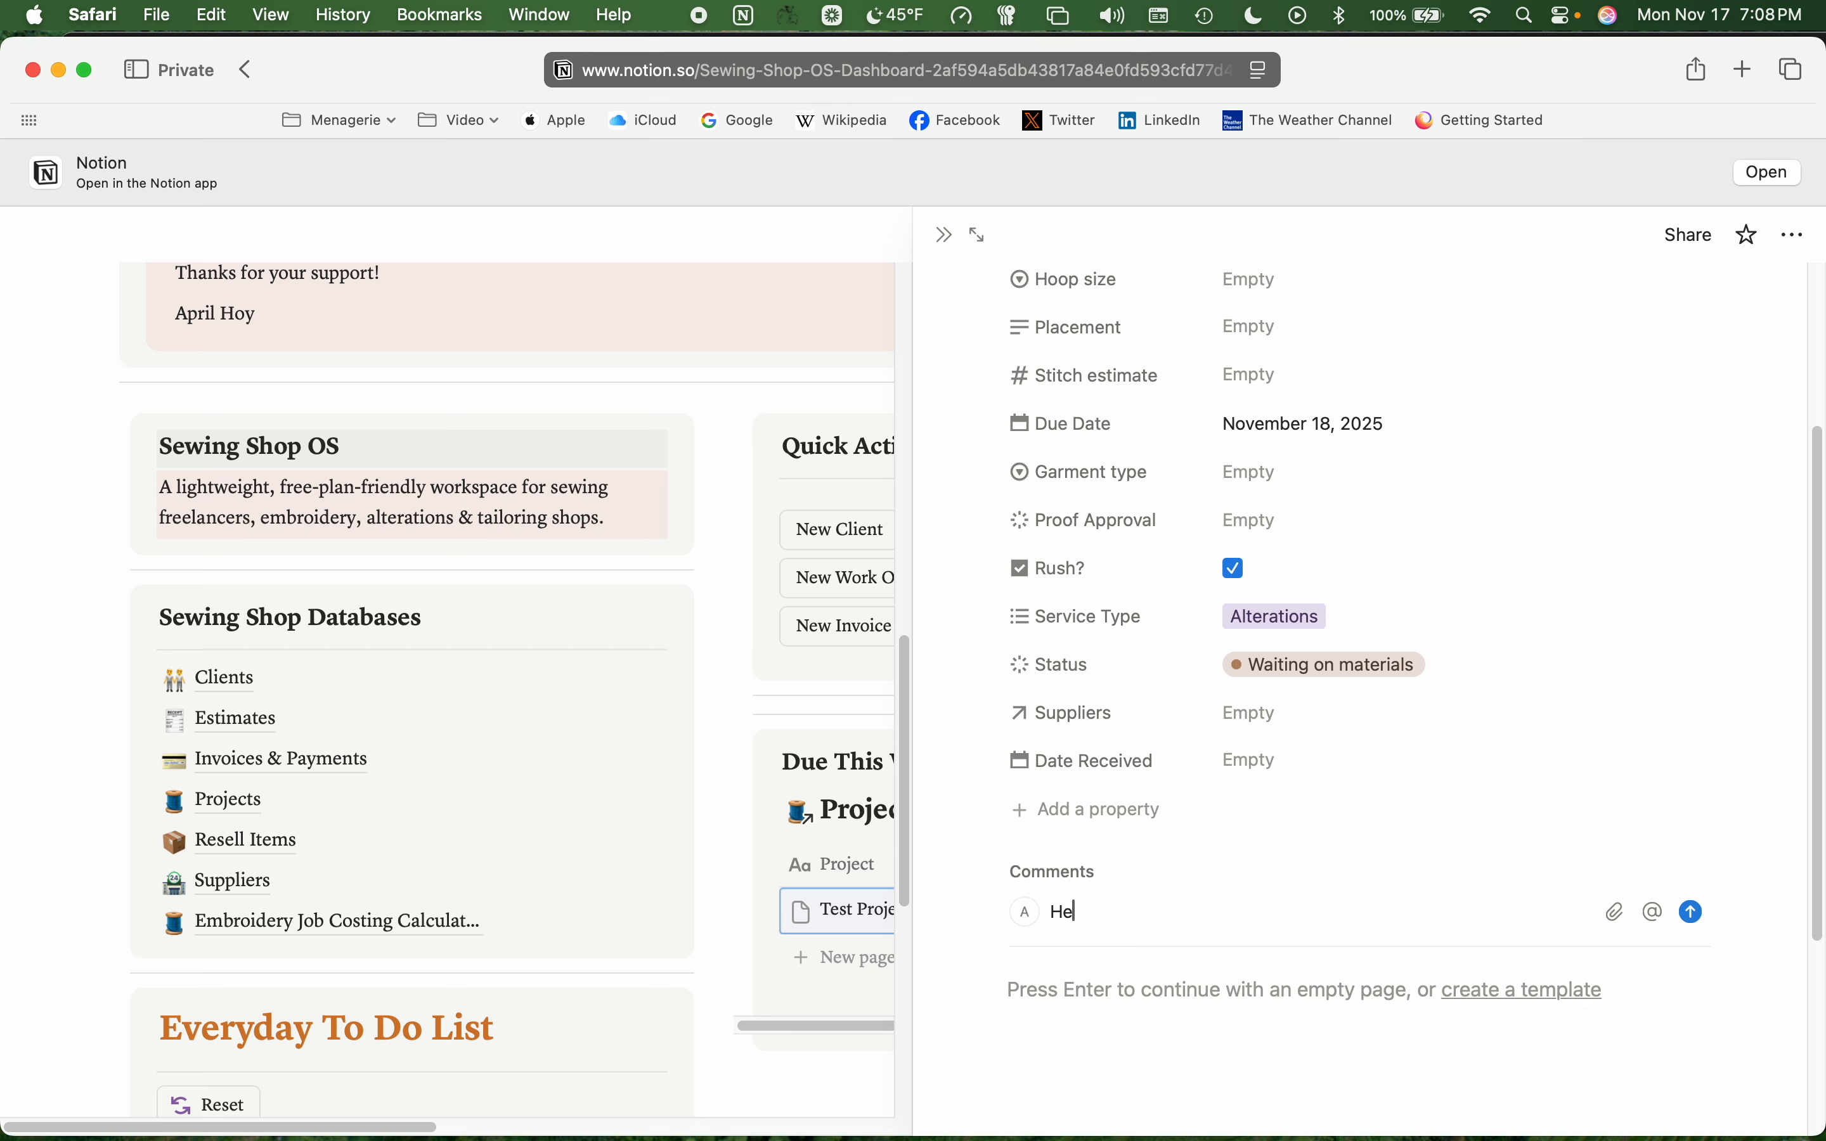
type("m 2 pairs of jeans.")
key("Return")
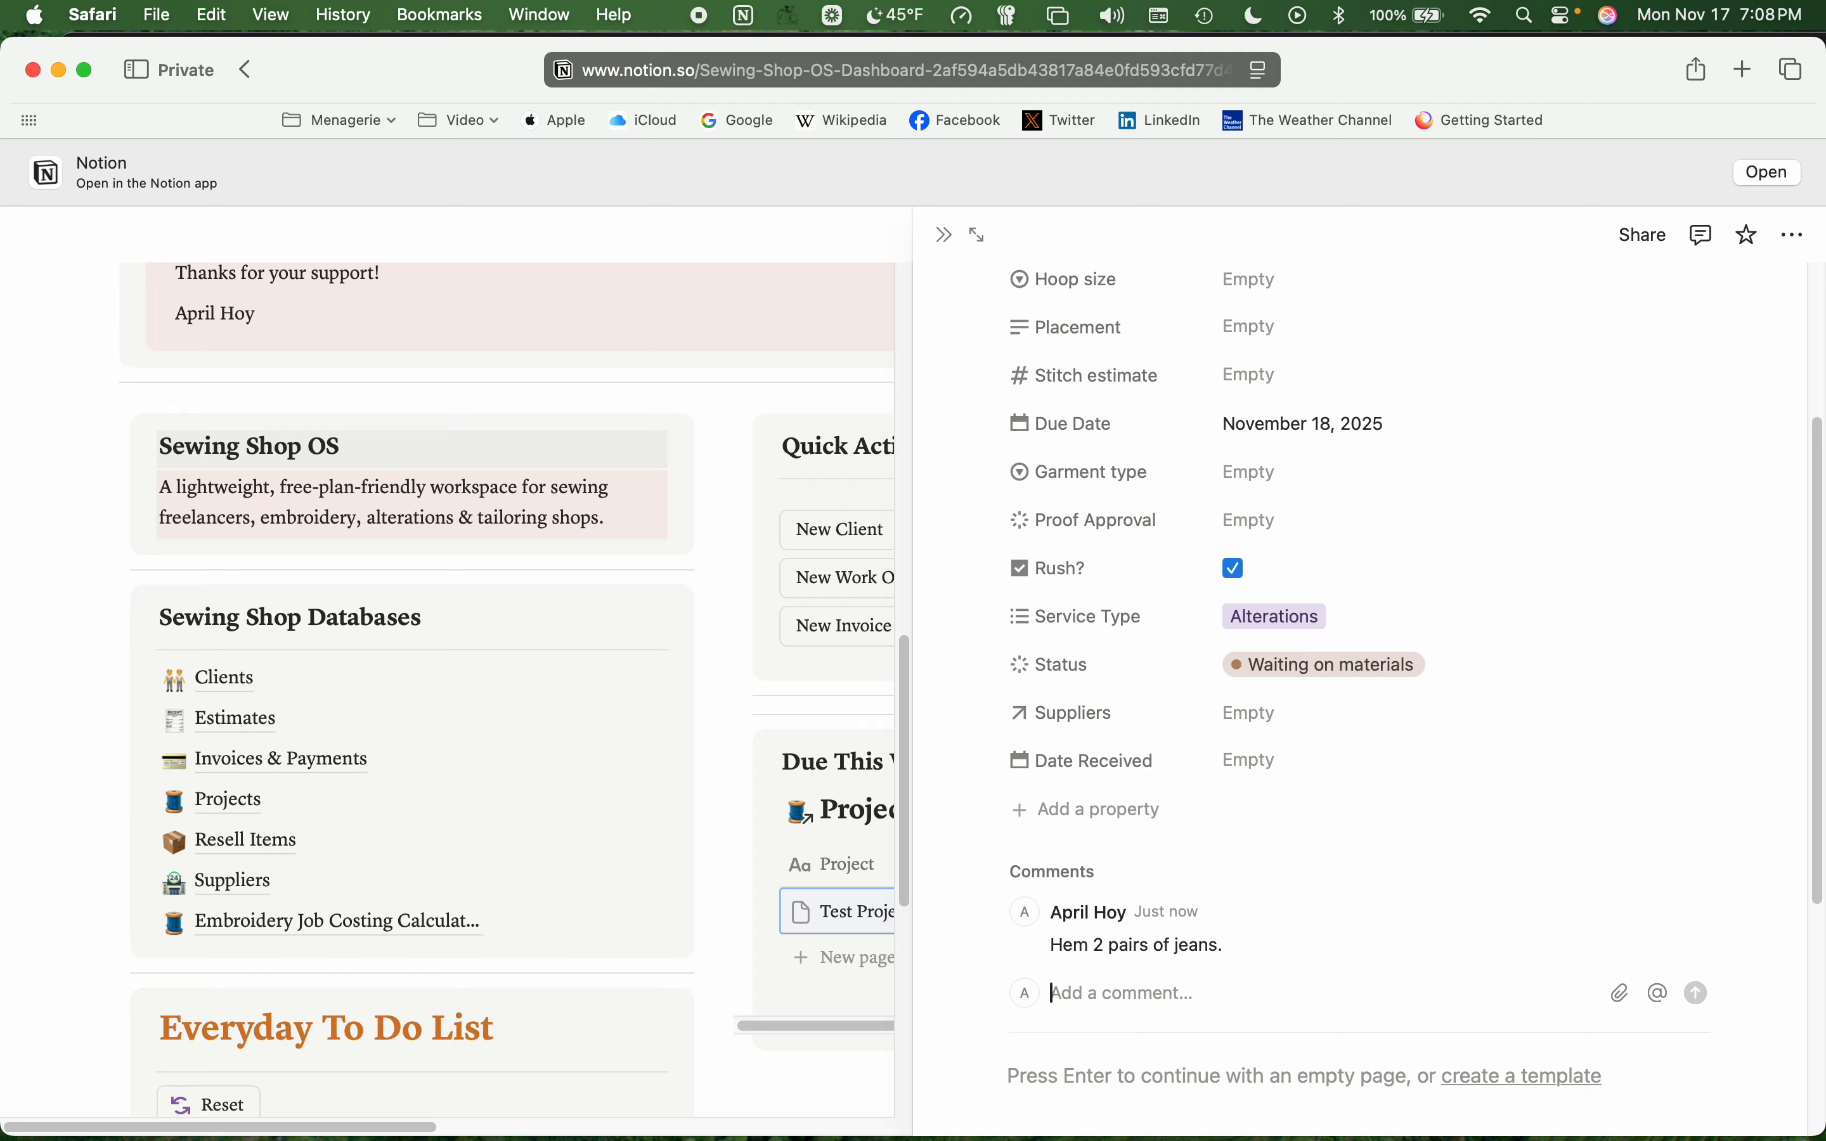
- Post the comment "Take in blue dress at the side seams as pinned." on the Test Project 2 record
type("Take in")
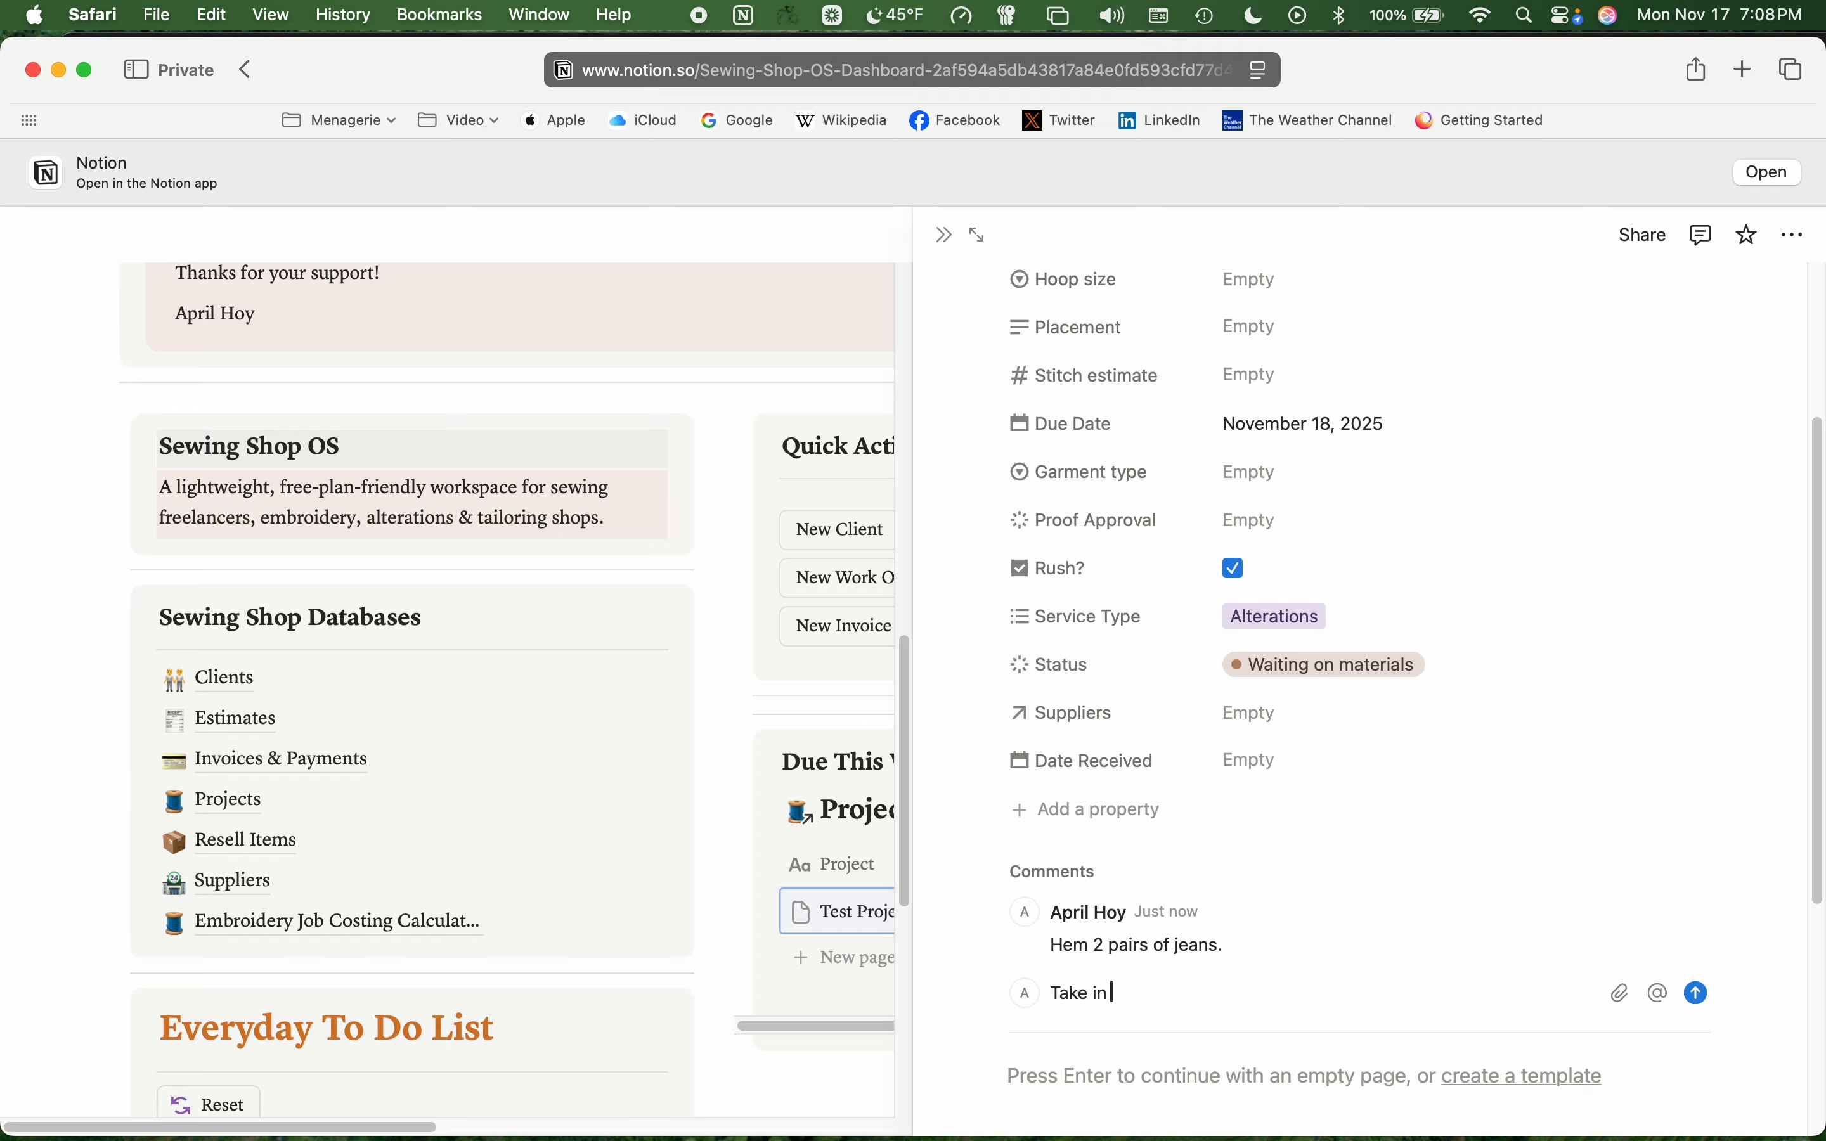
type(" blue dress at the side seams as pinned.")
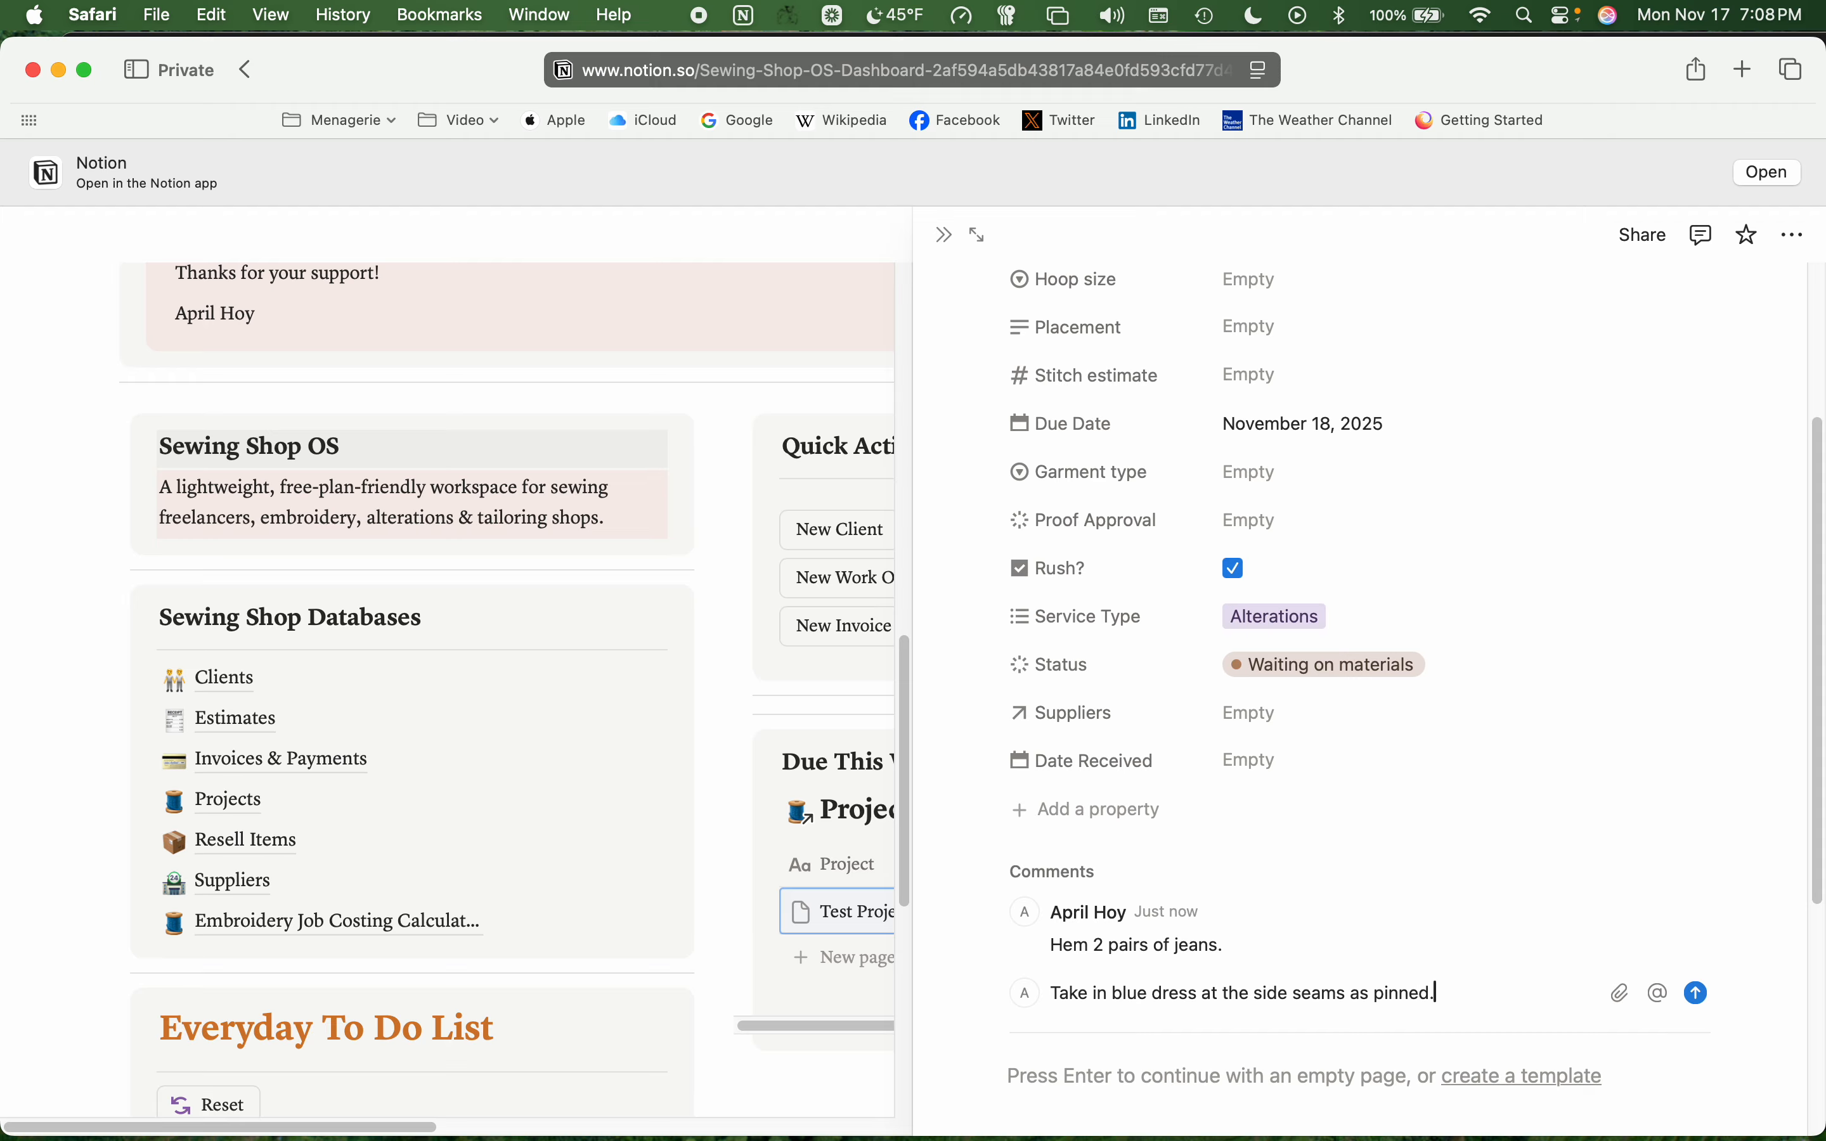
key("Return")
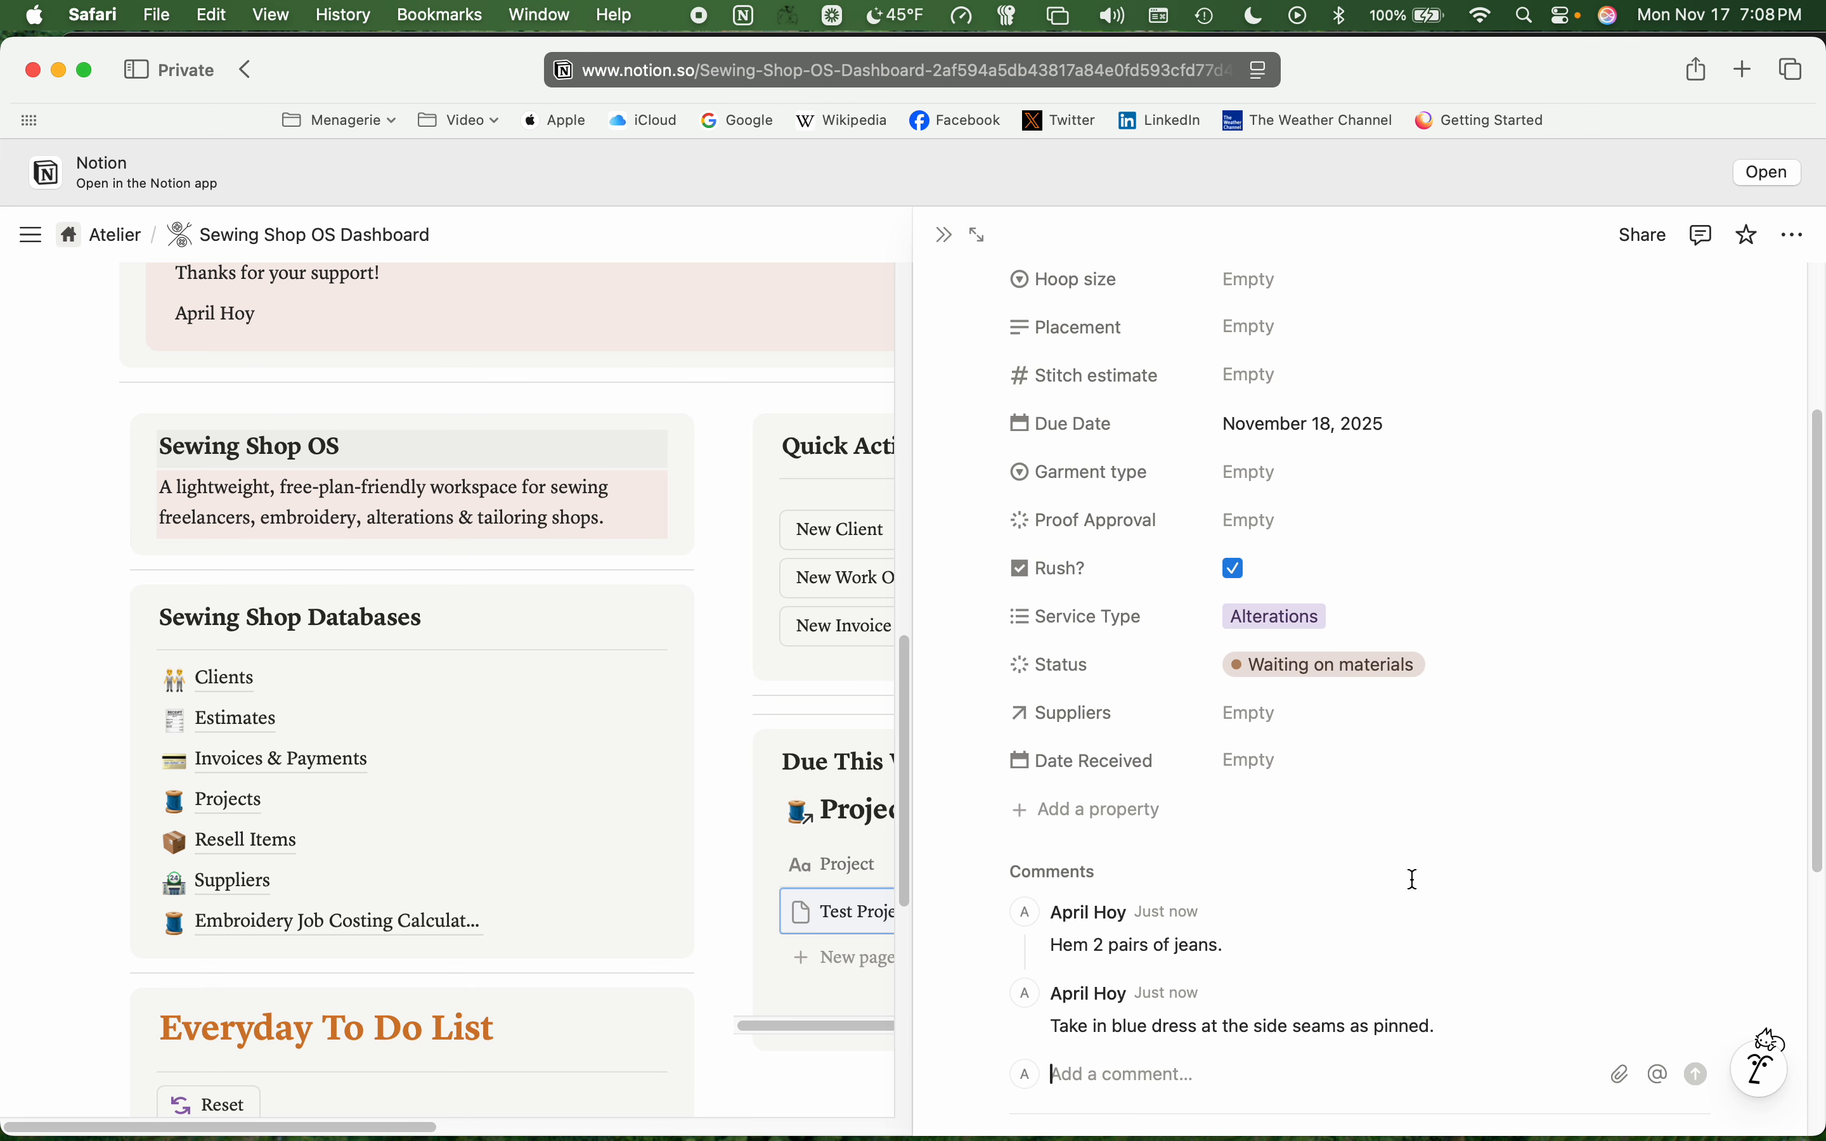
- Add a Text property to the project record and place it between Service Type and Status
left_click(1077, 815)
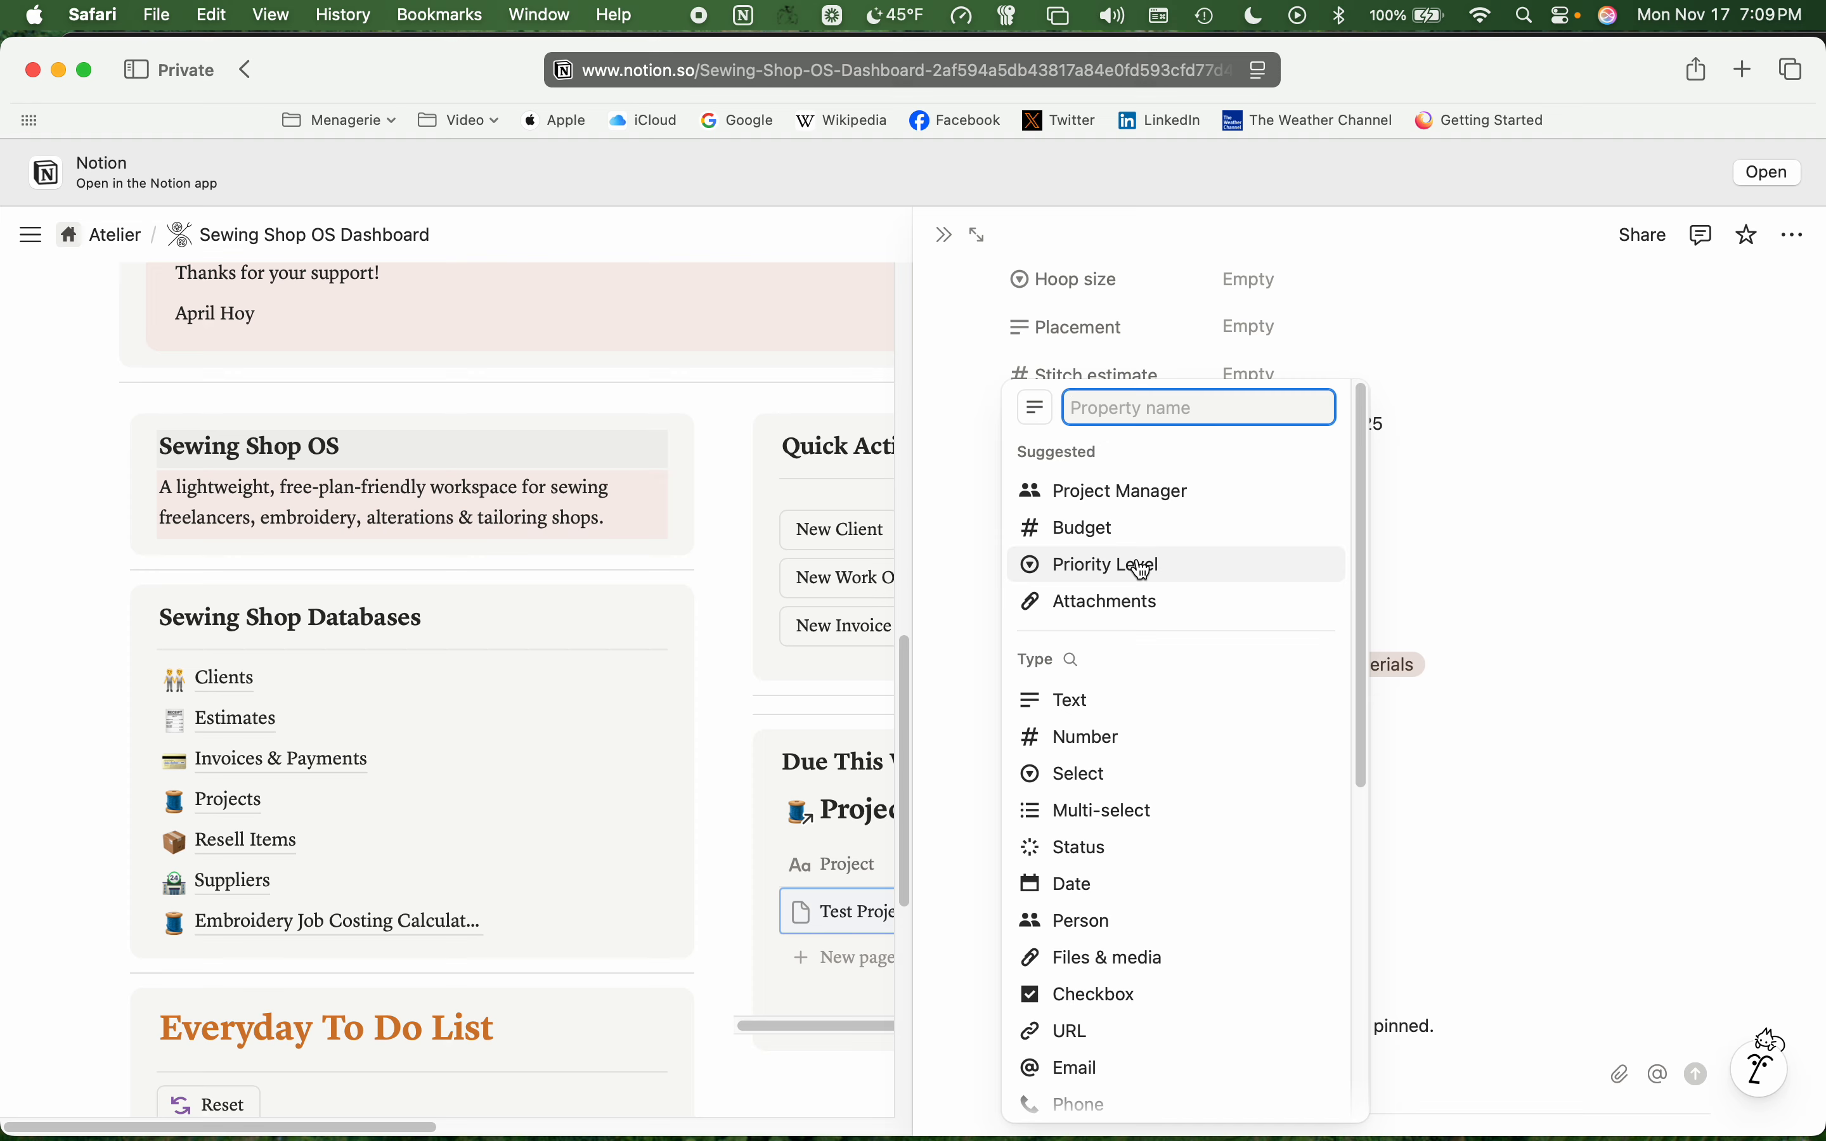
left_click(1103, 706)
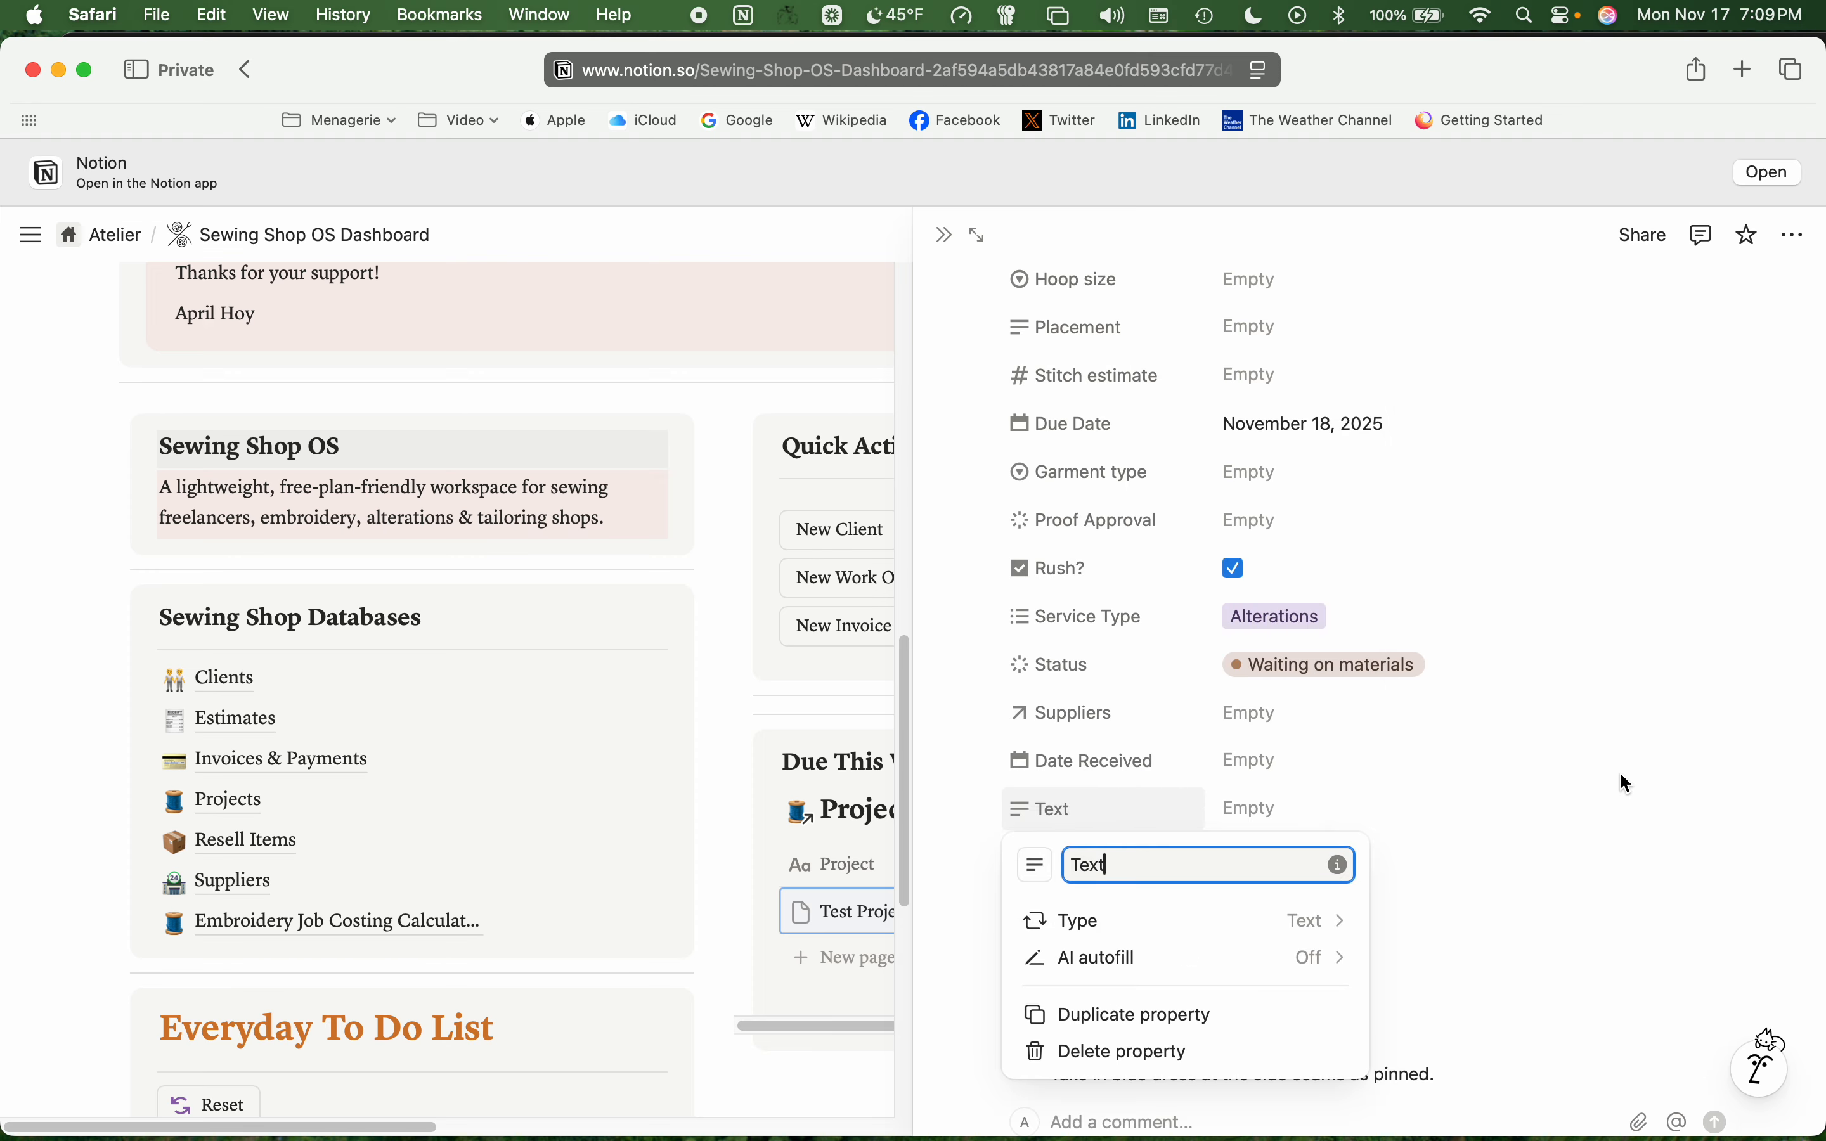
left_click(1512, 800)
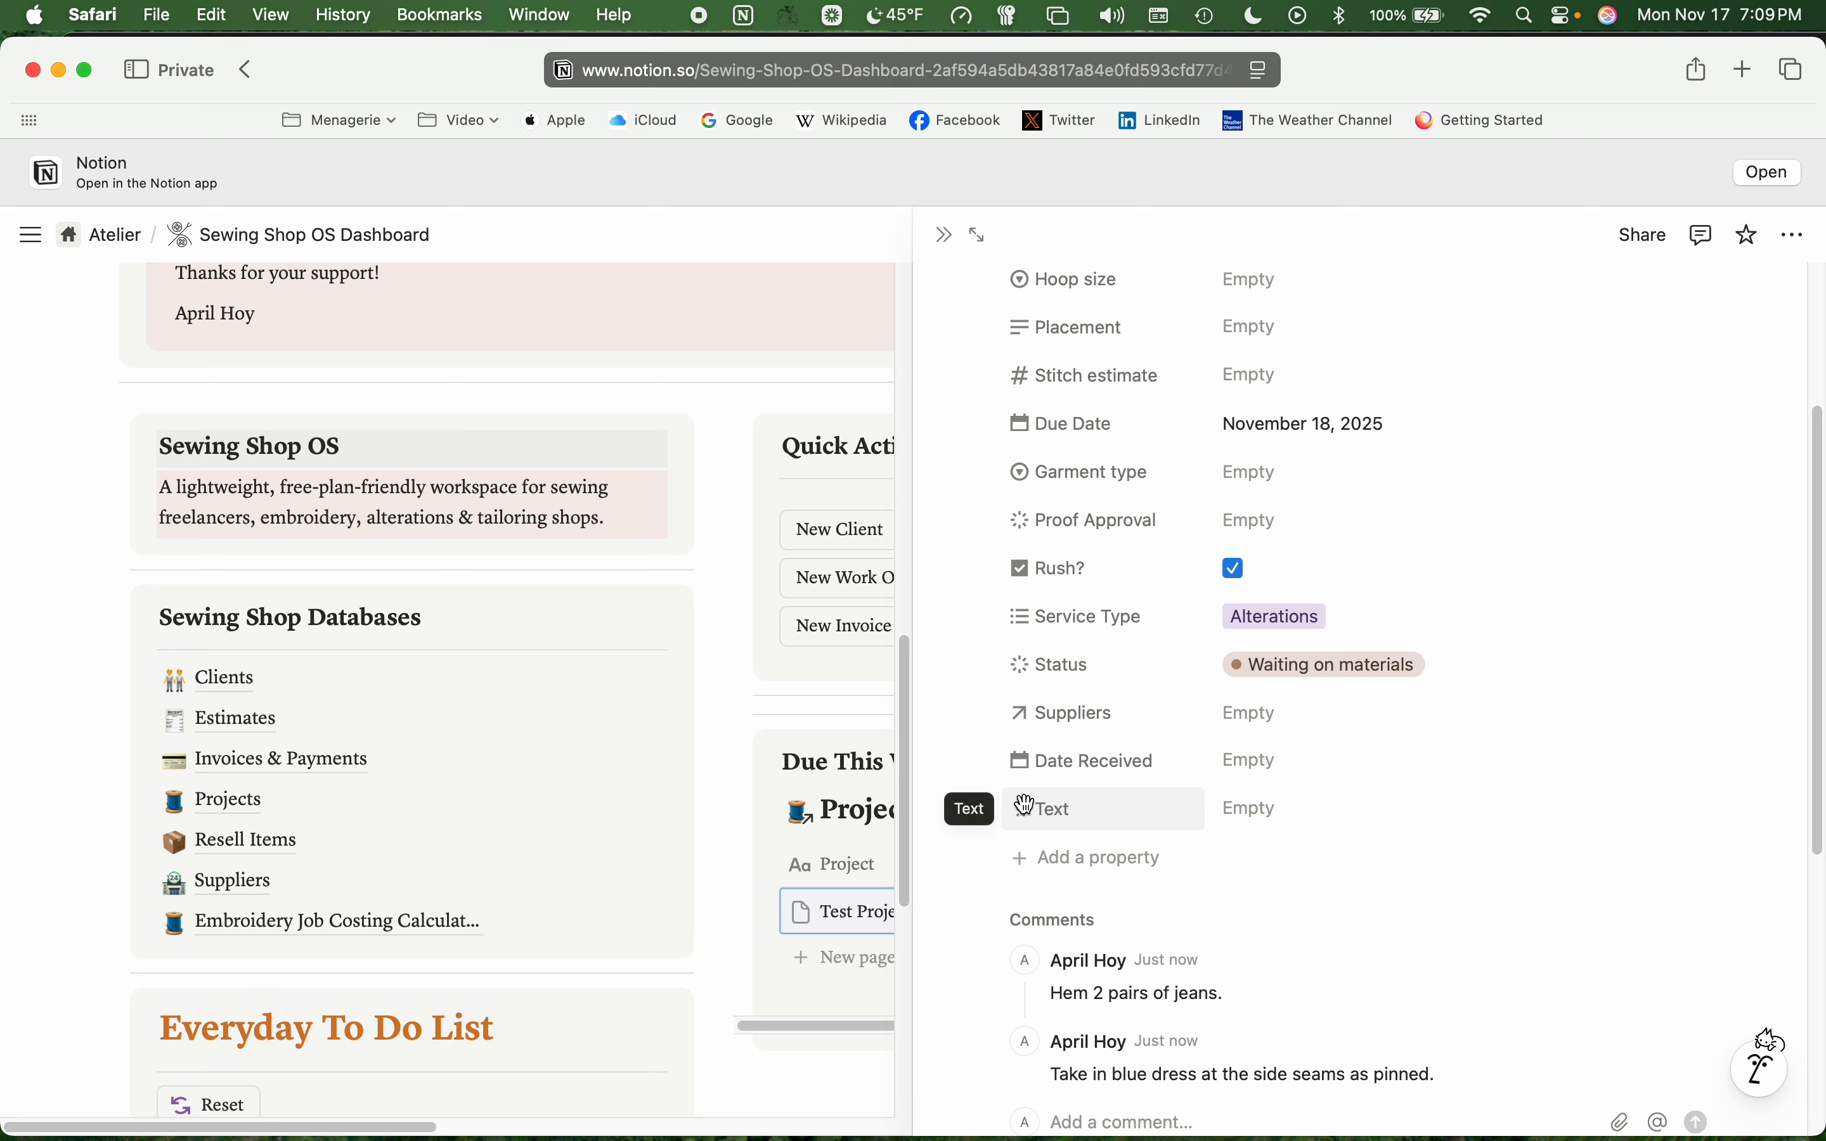
left_click_drag(1027, 805, 1051, 654)
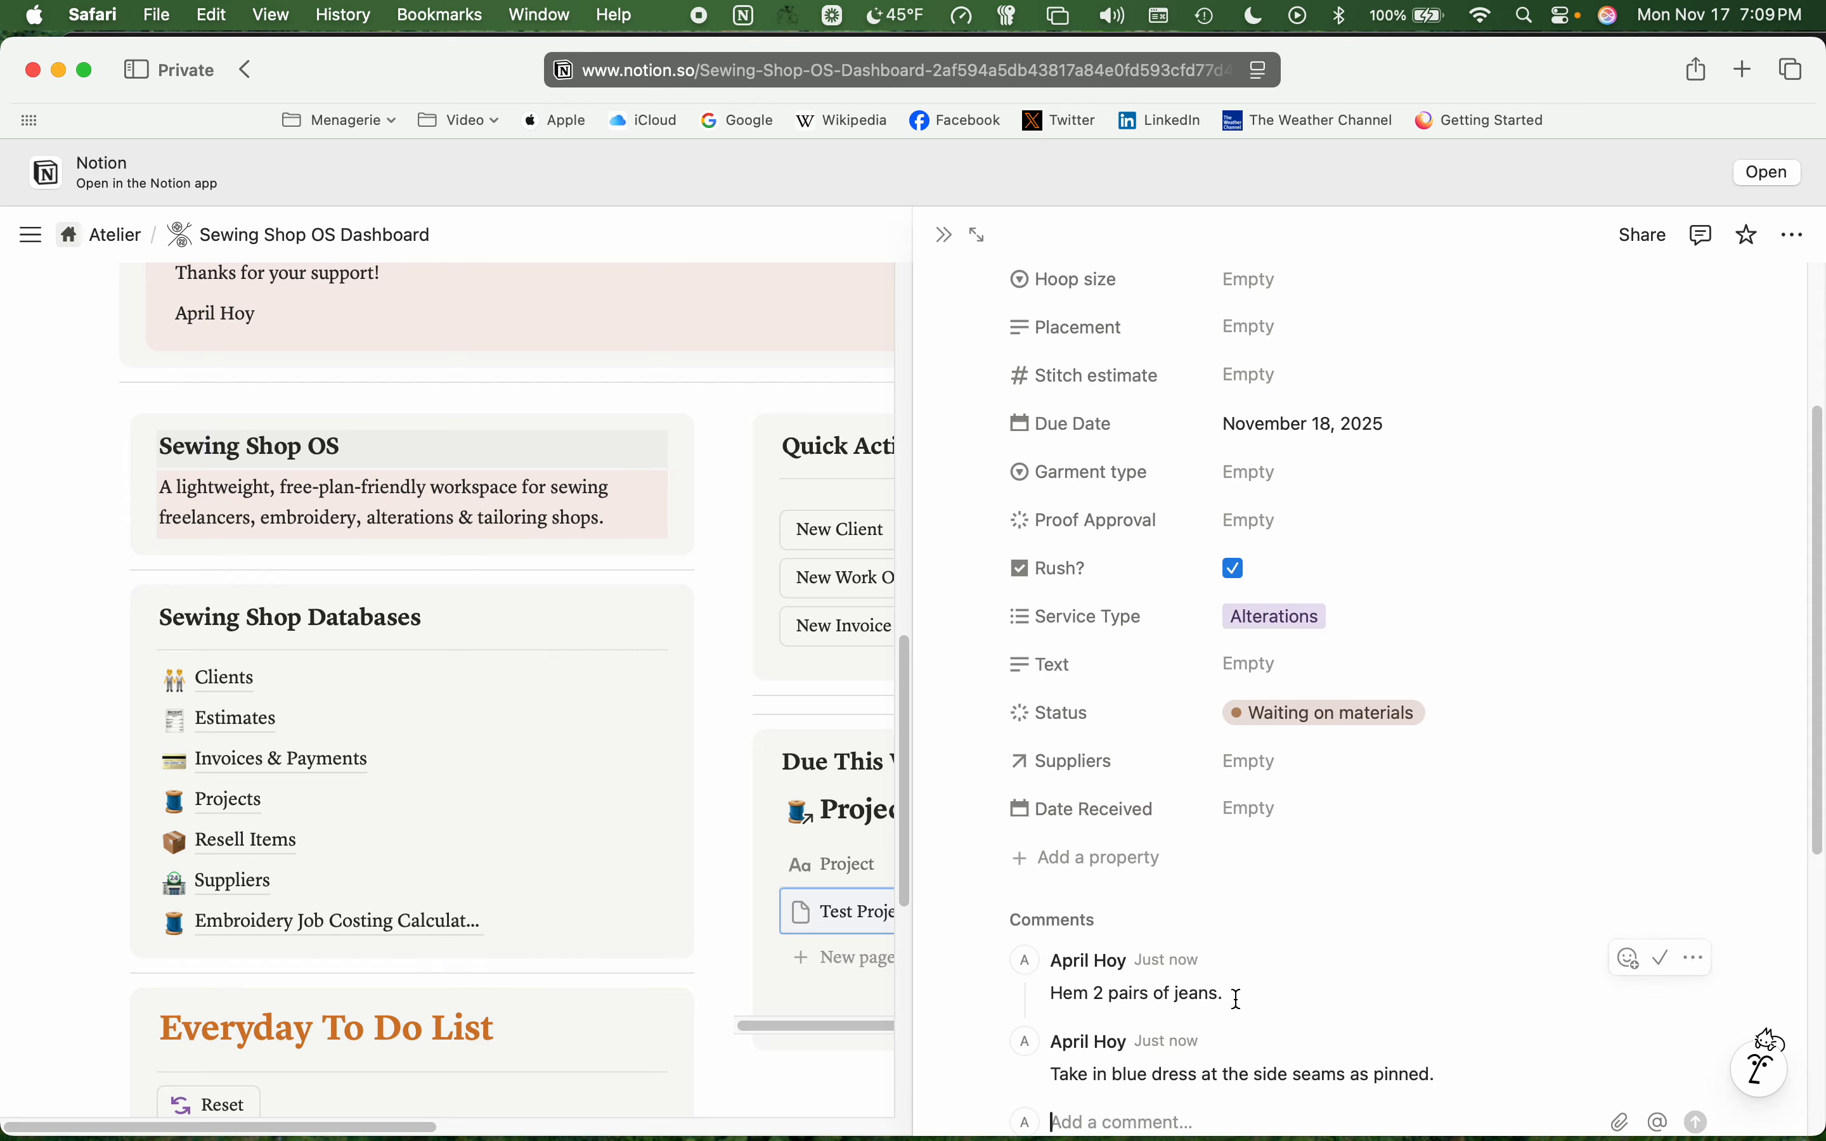
- Copy the comment "Hem 2 pairs of jeans." into the project's Text property
left_click_drag(1234, 992, 1052, 995)
right_click(1084, 991)
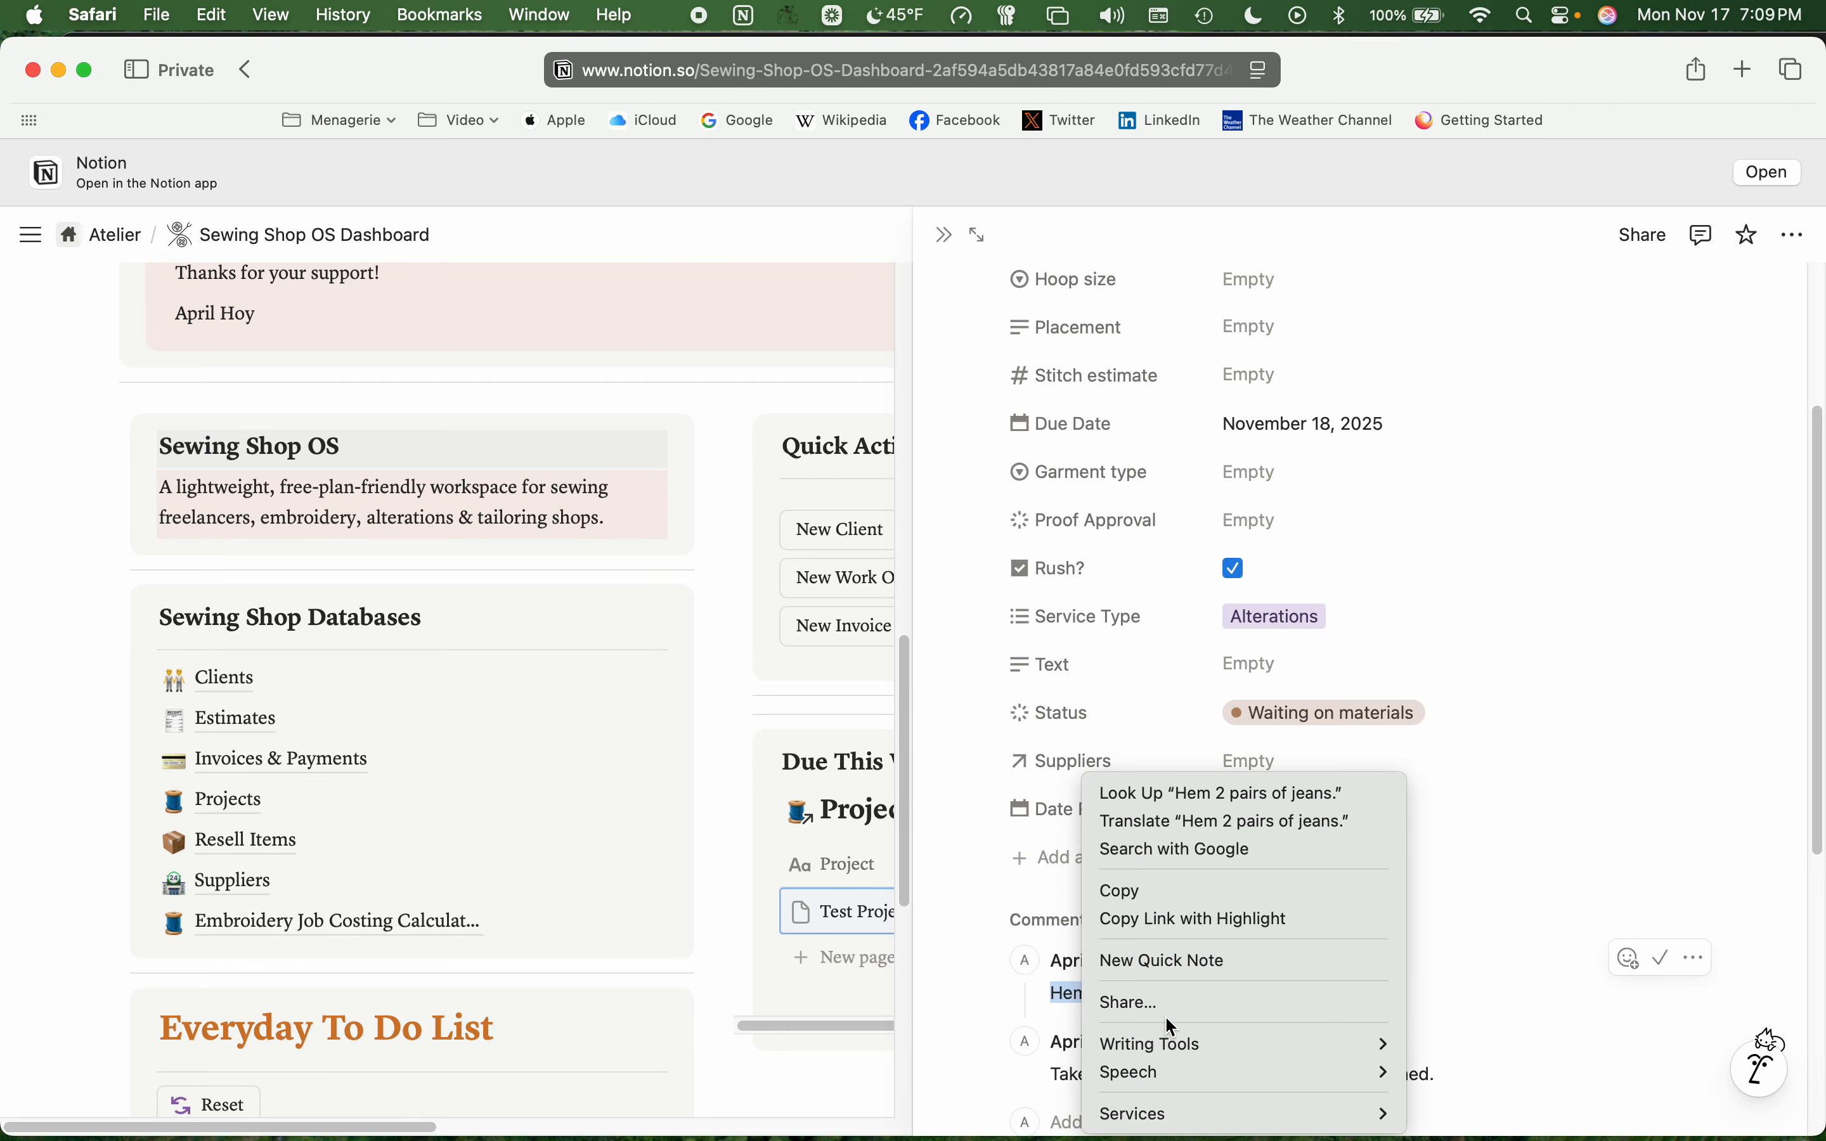
left_click(1146, 888)
left_click(1246, 666)
right_click(1250, 665)
left_click(1314, 742)
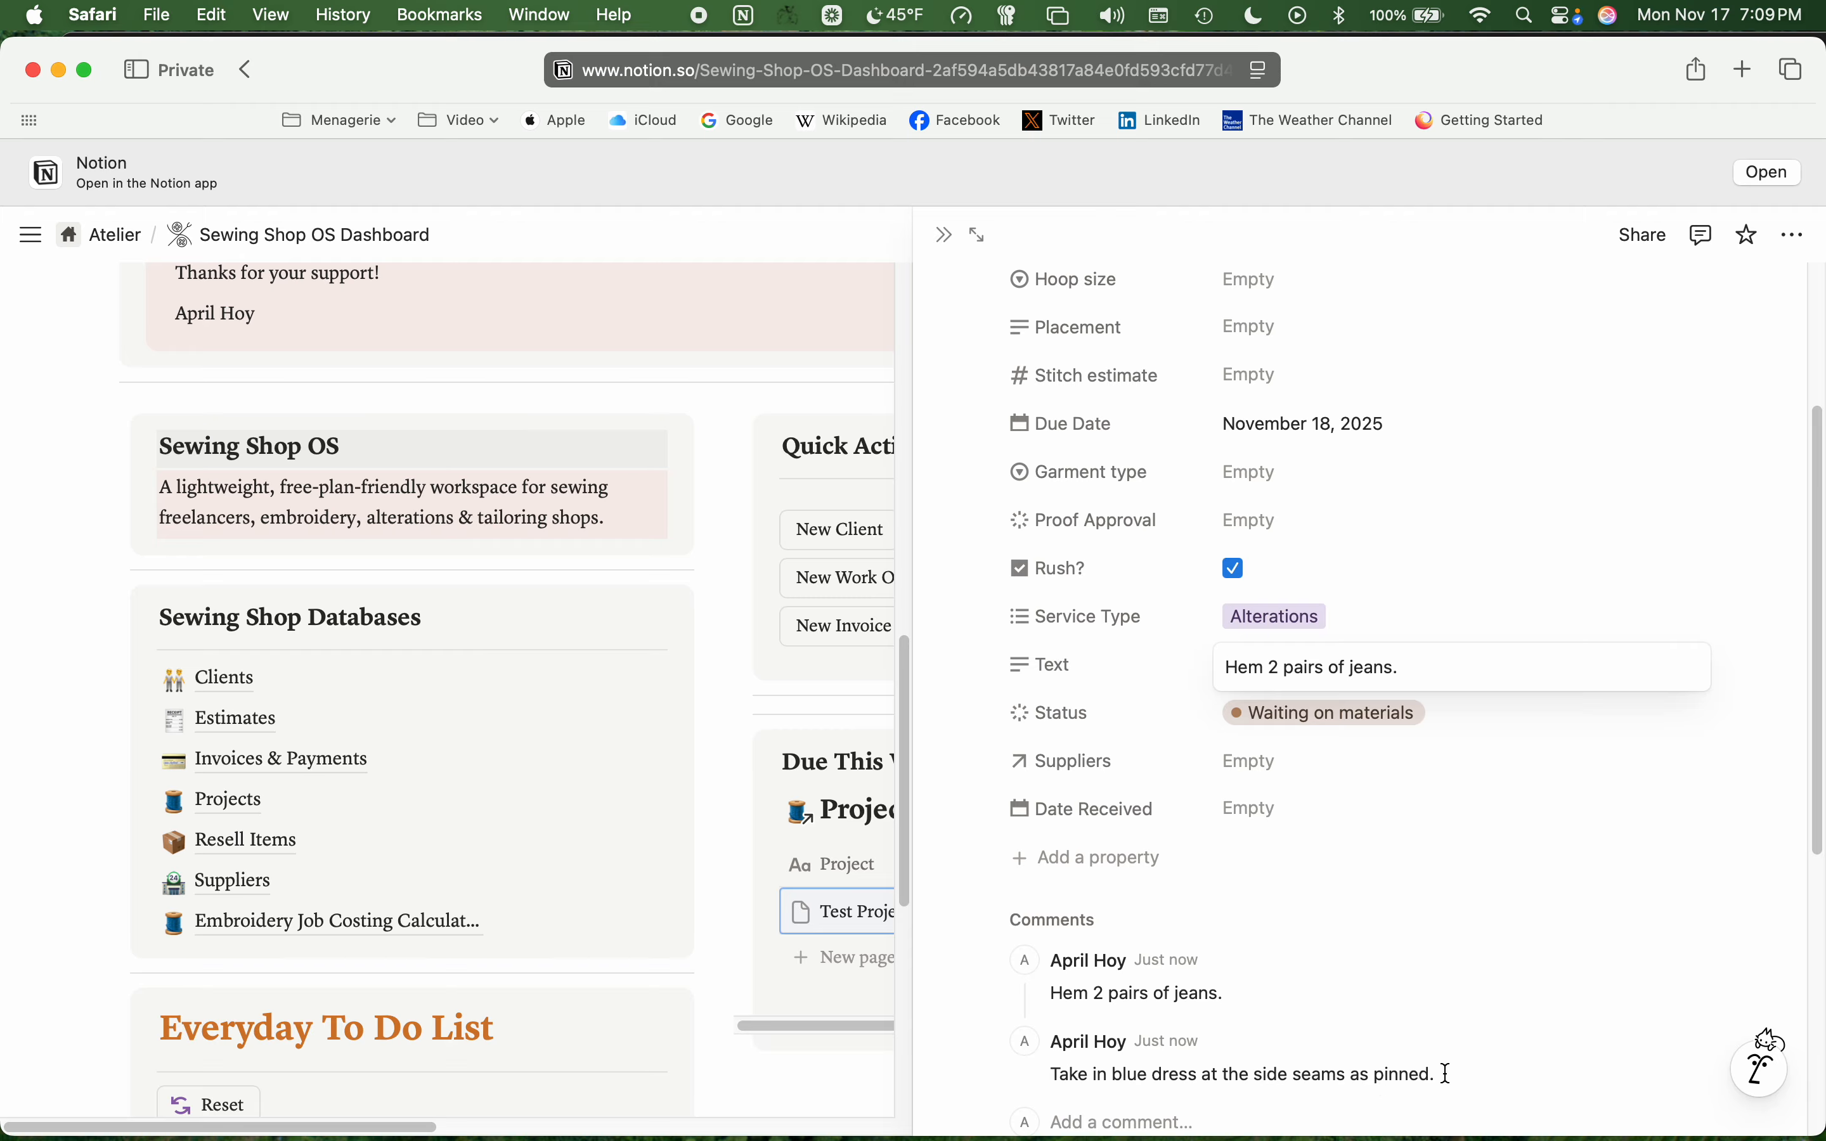
- Copy the comment "Take in blue dress at the side seams as pinned." and append it to the Text property after the jeans note
left_click(1054, 1064)
left_click_drag(1056, 1071, 1437, 863)
right_click(1394, 850)
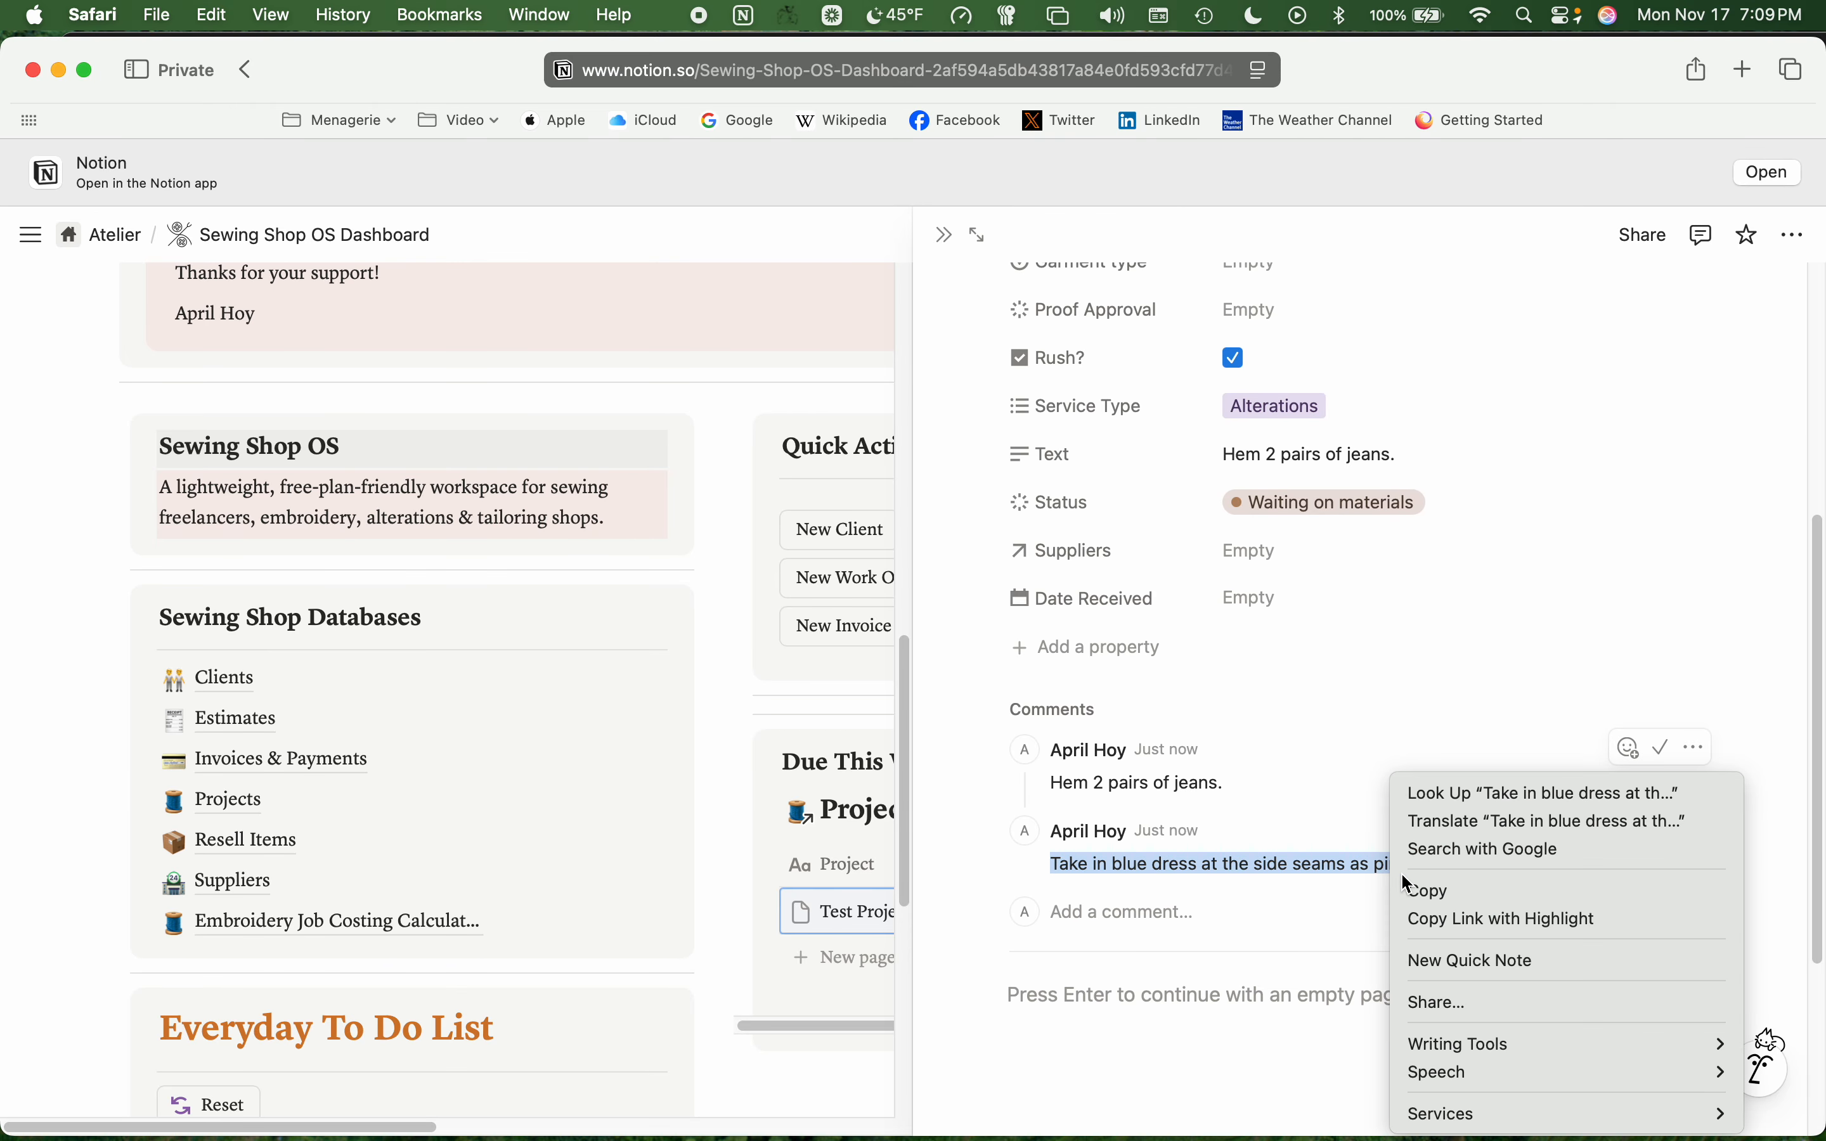
left_click(1415, 889)
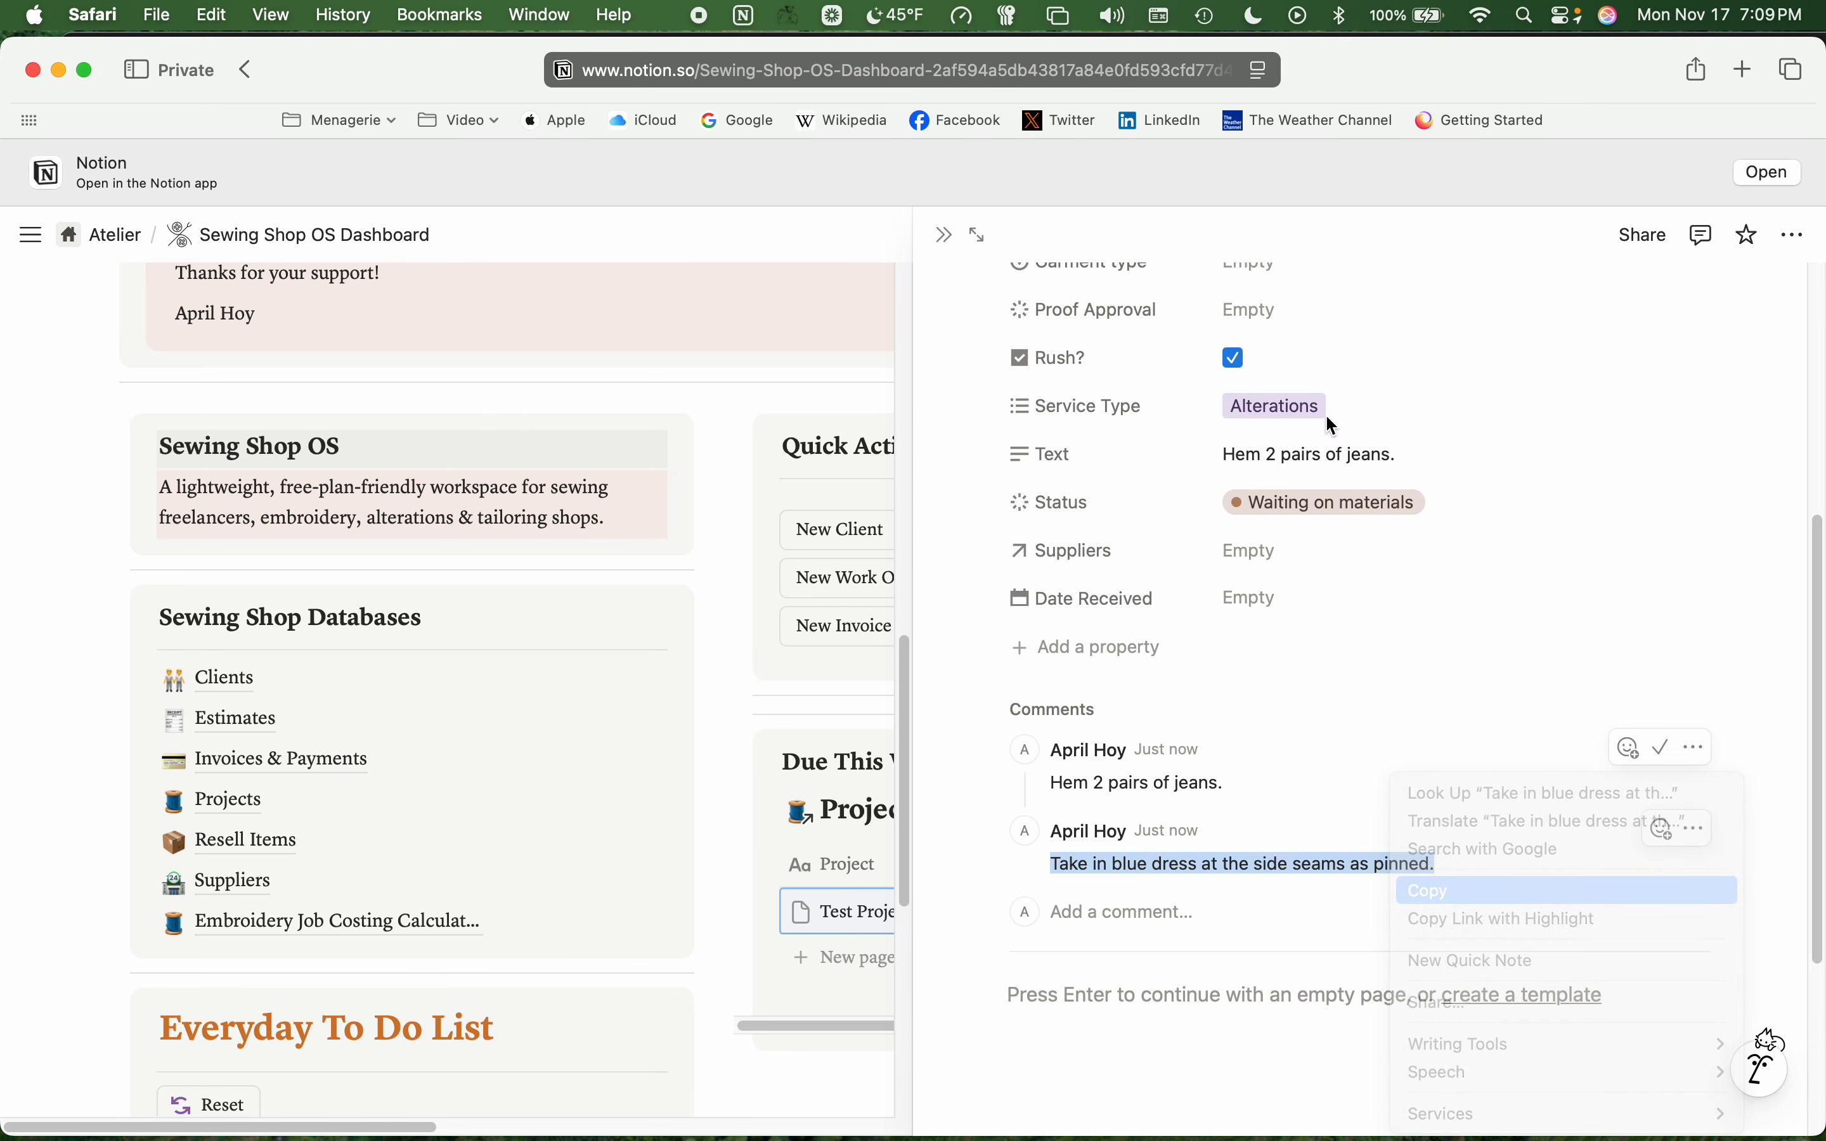
left_click(1440, 460)
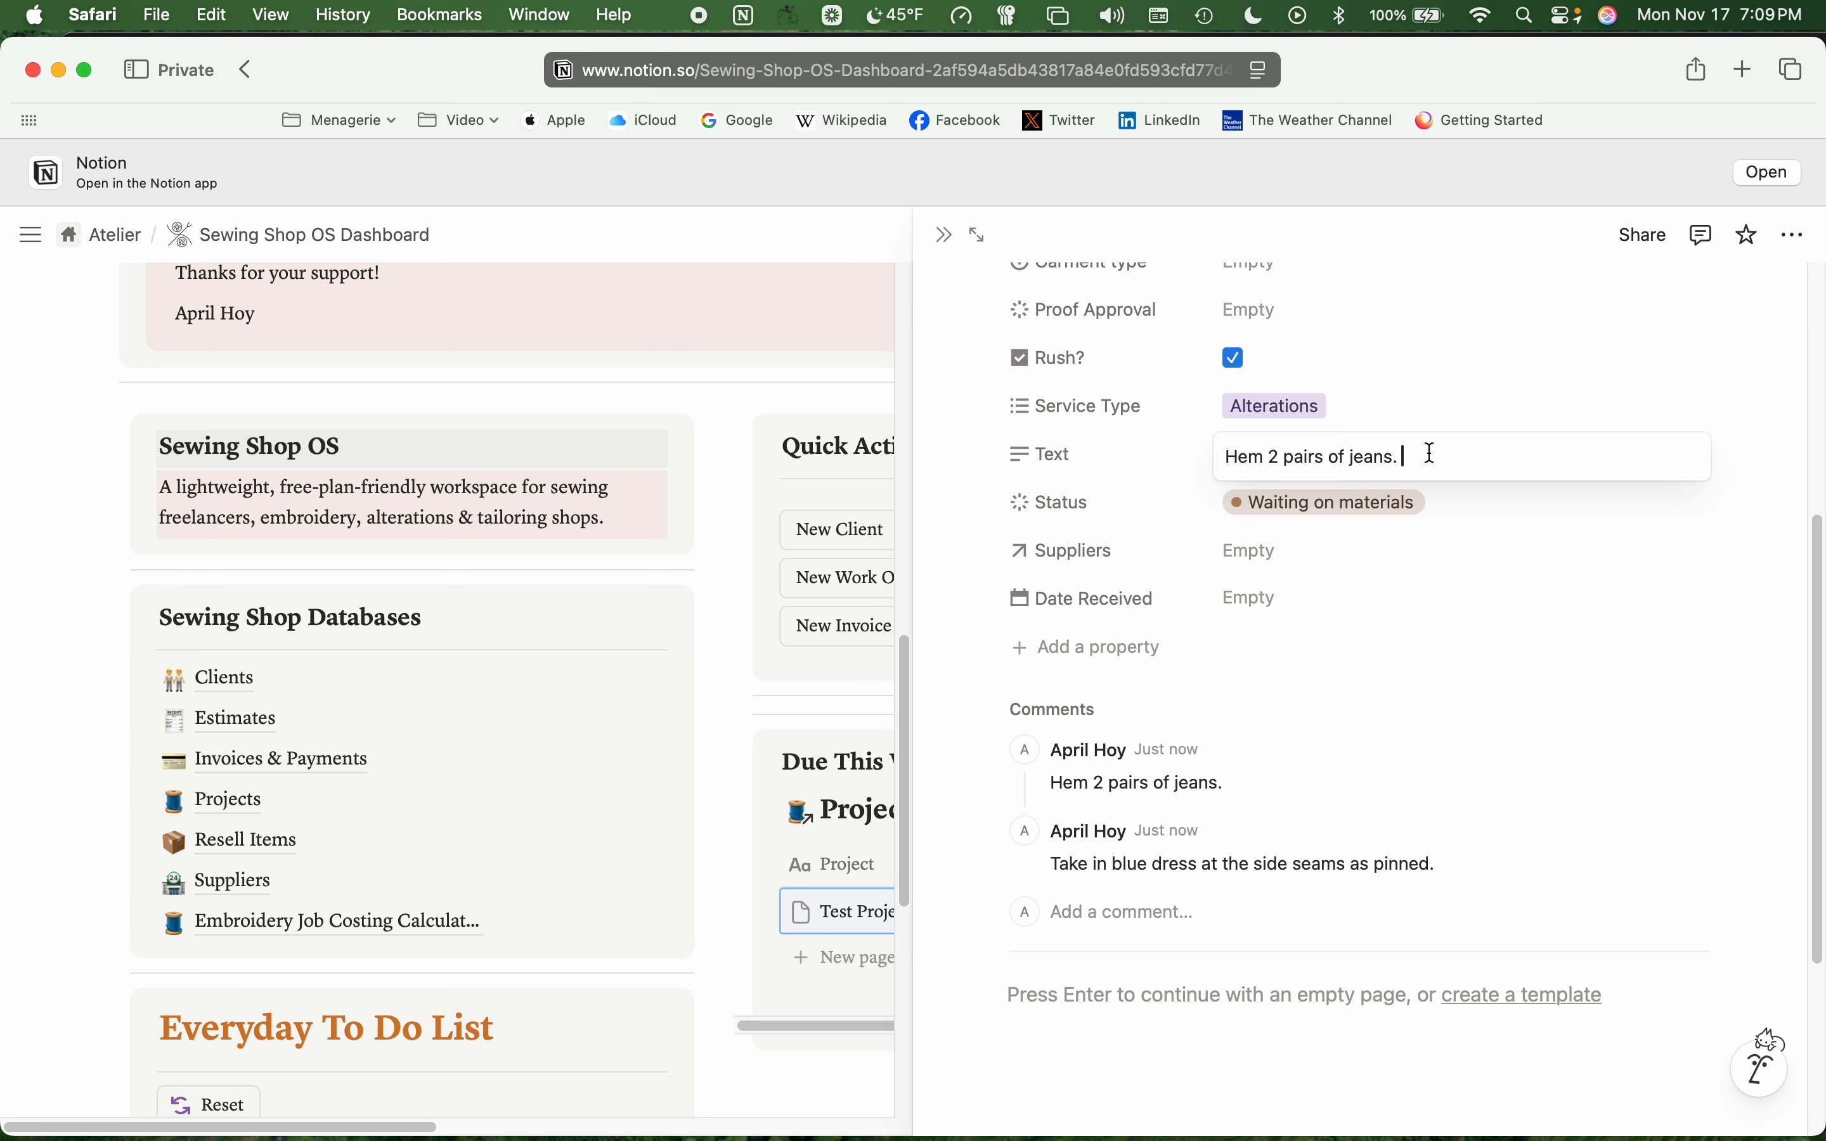
right_click(1428, 450)
left_click(1513, 534)
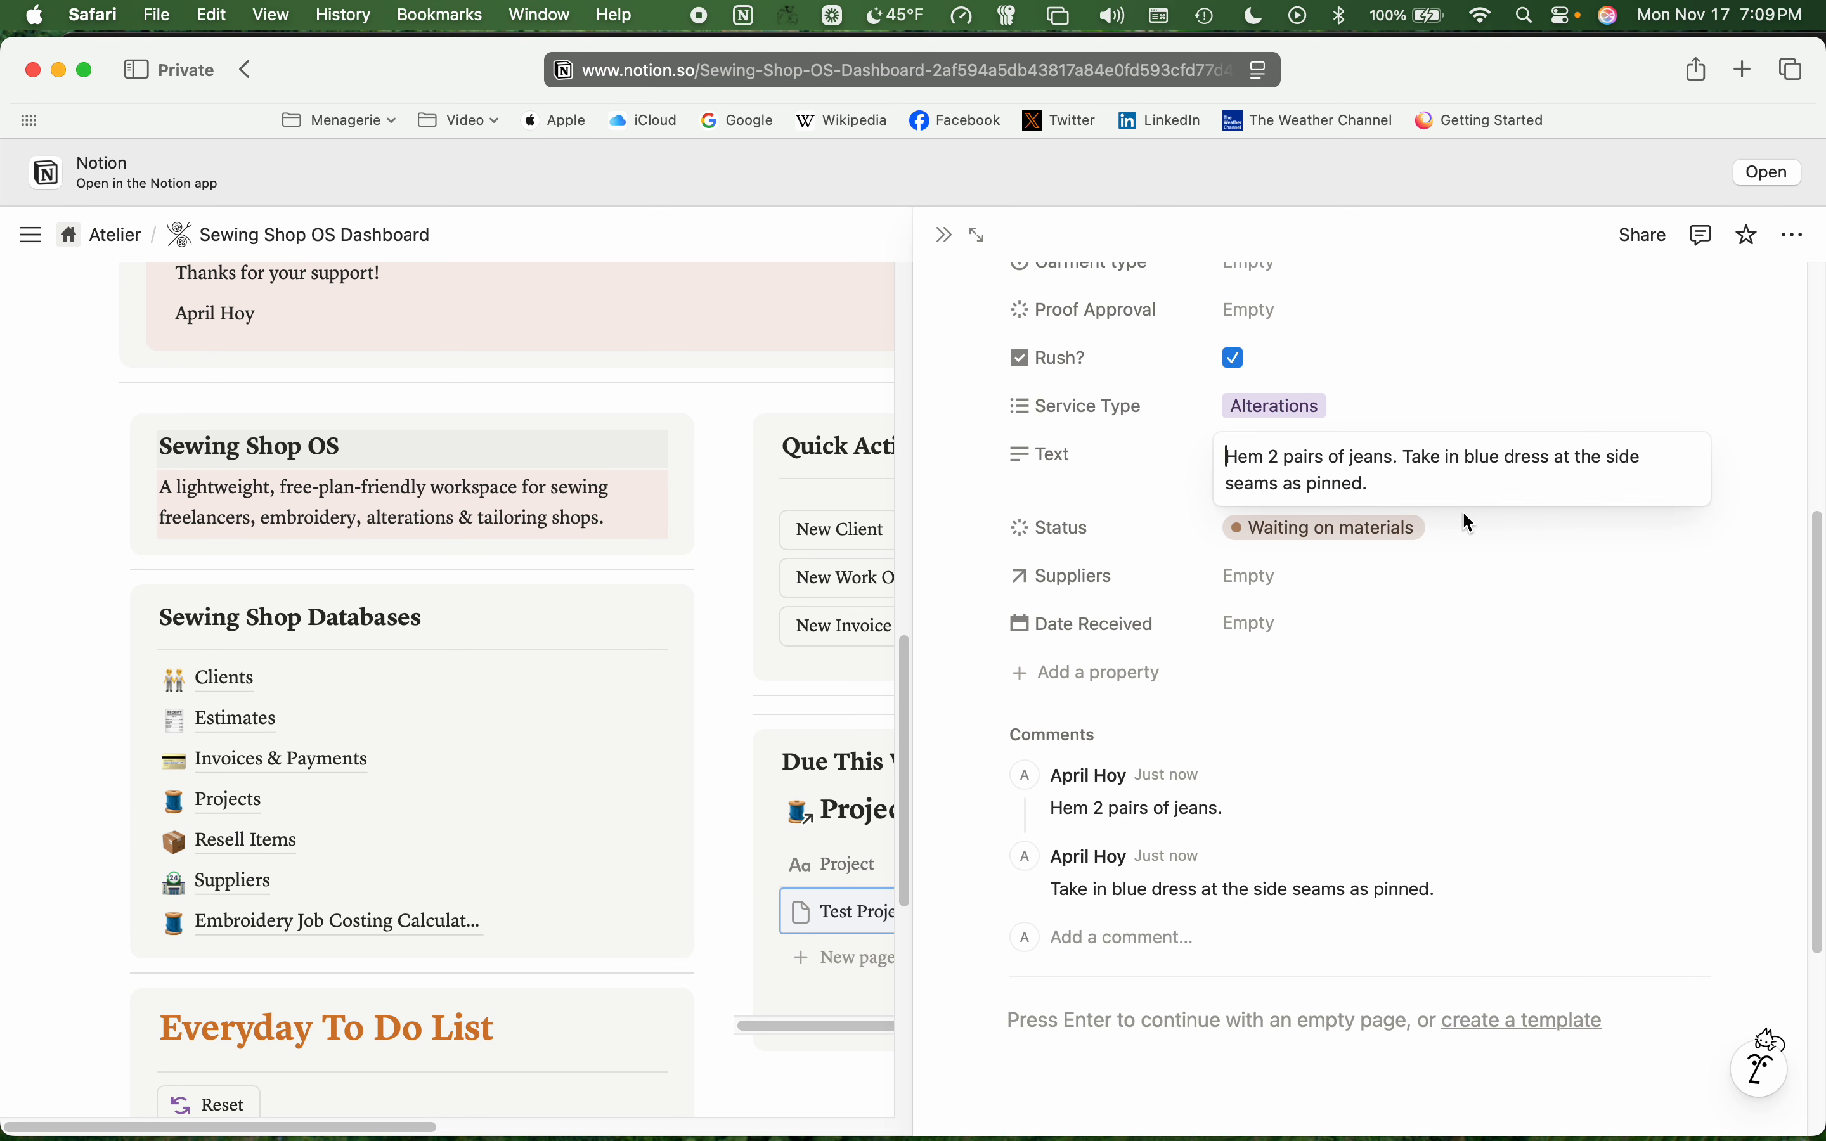
left_click(1460, 491)
key("Escape")
- Delete both the jeans comment and the blue dress comment from the Test Project 2 record
scroll(1444, 407, "up", 6)
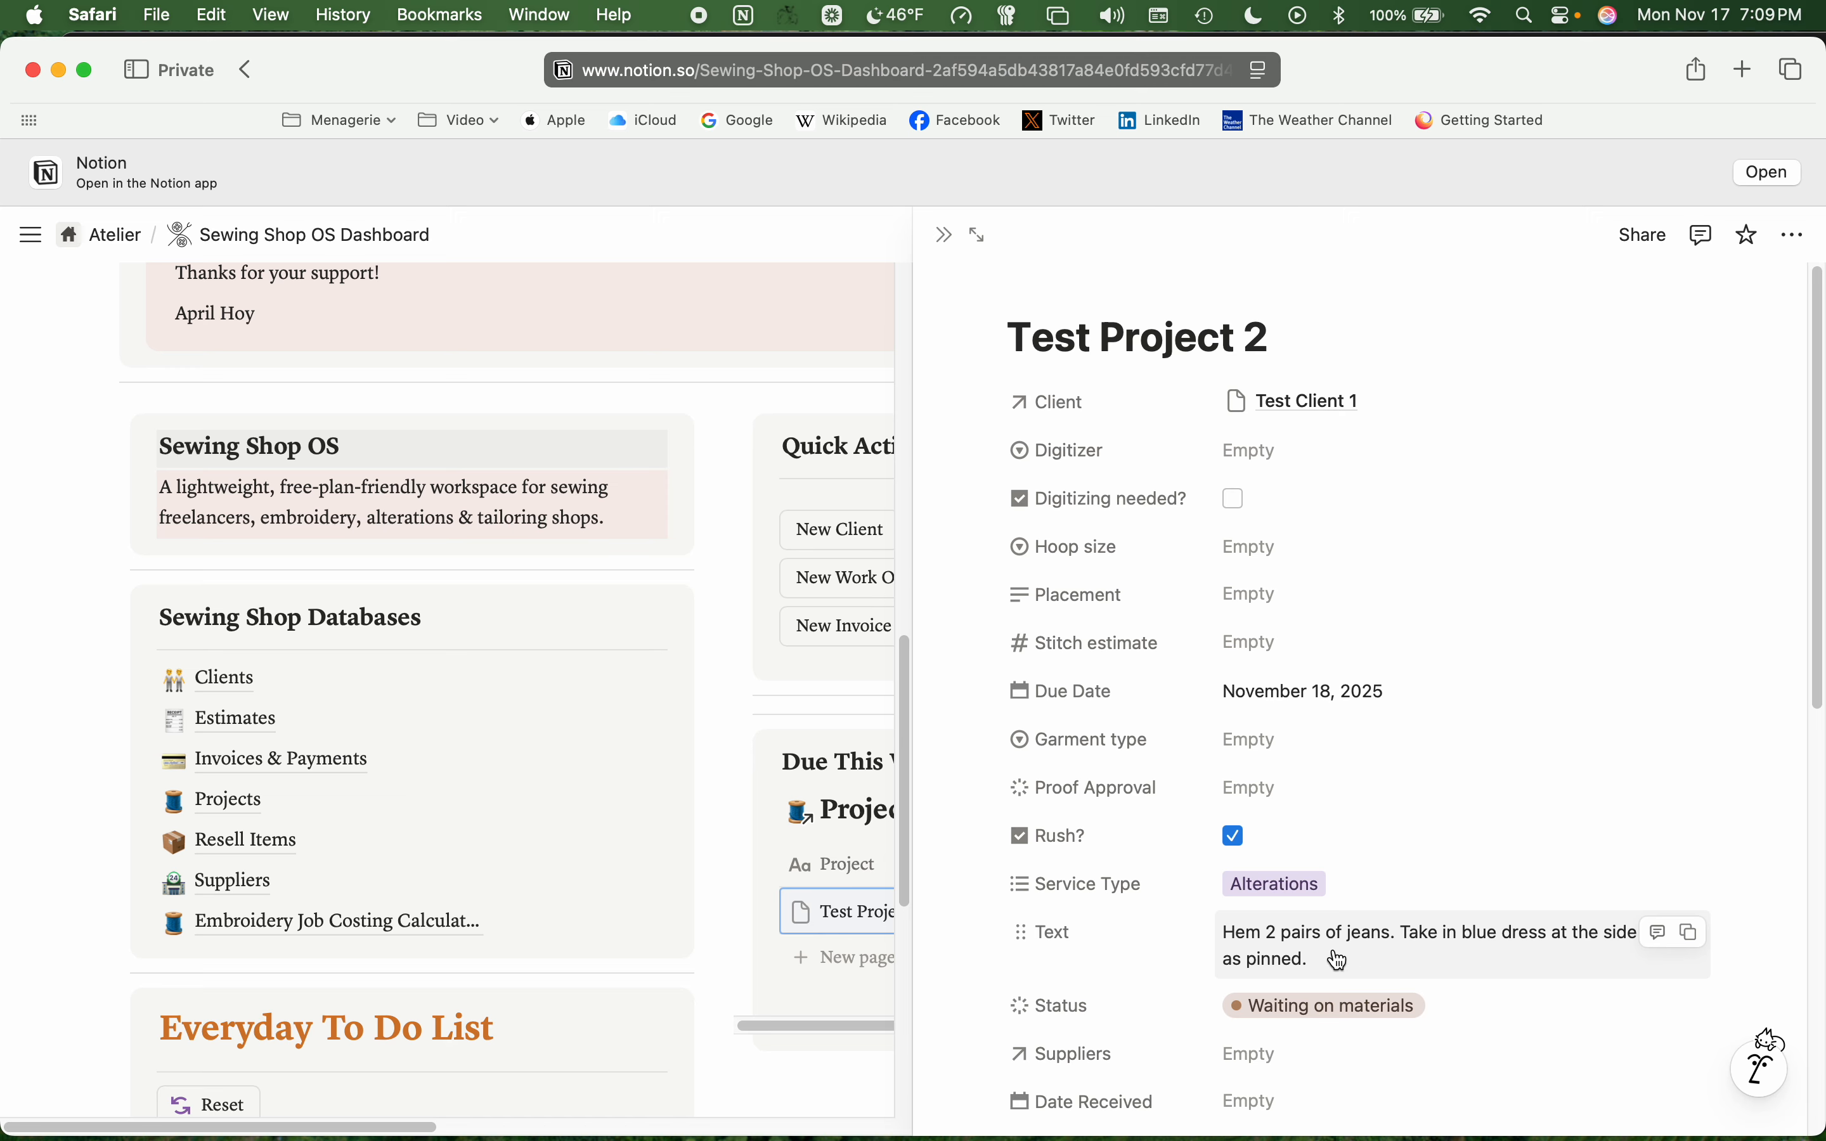
scroll(1512, 693, "down", 3)
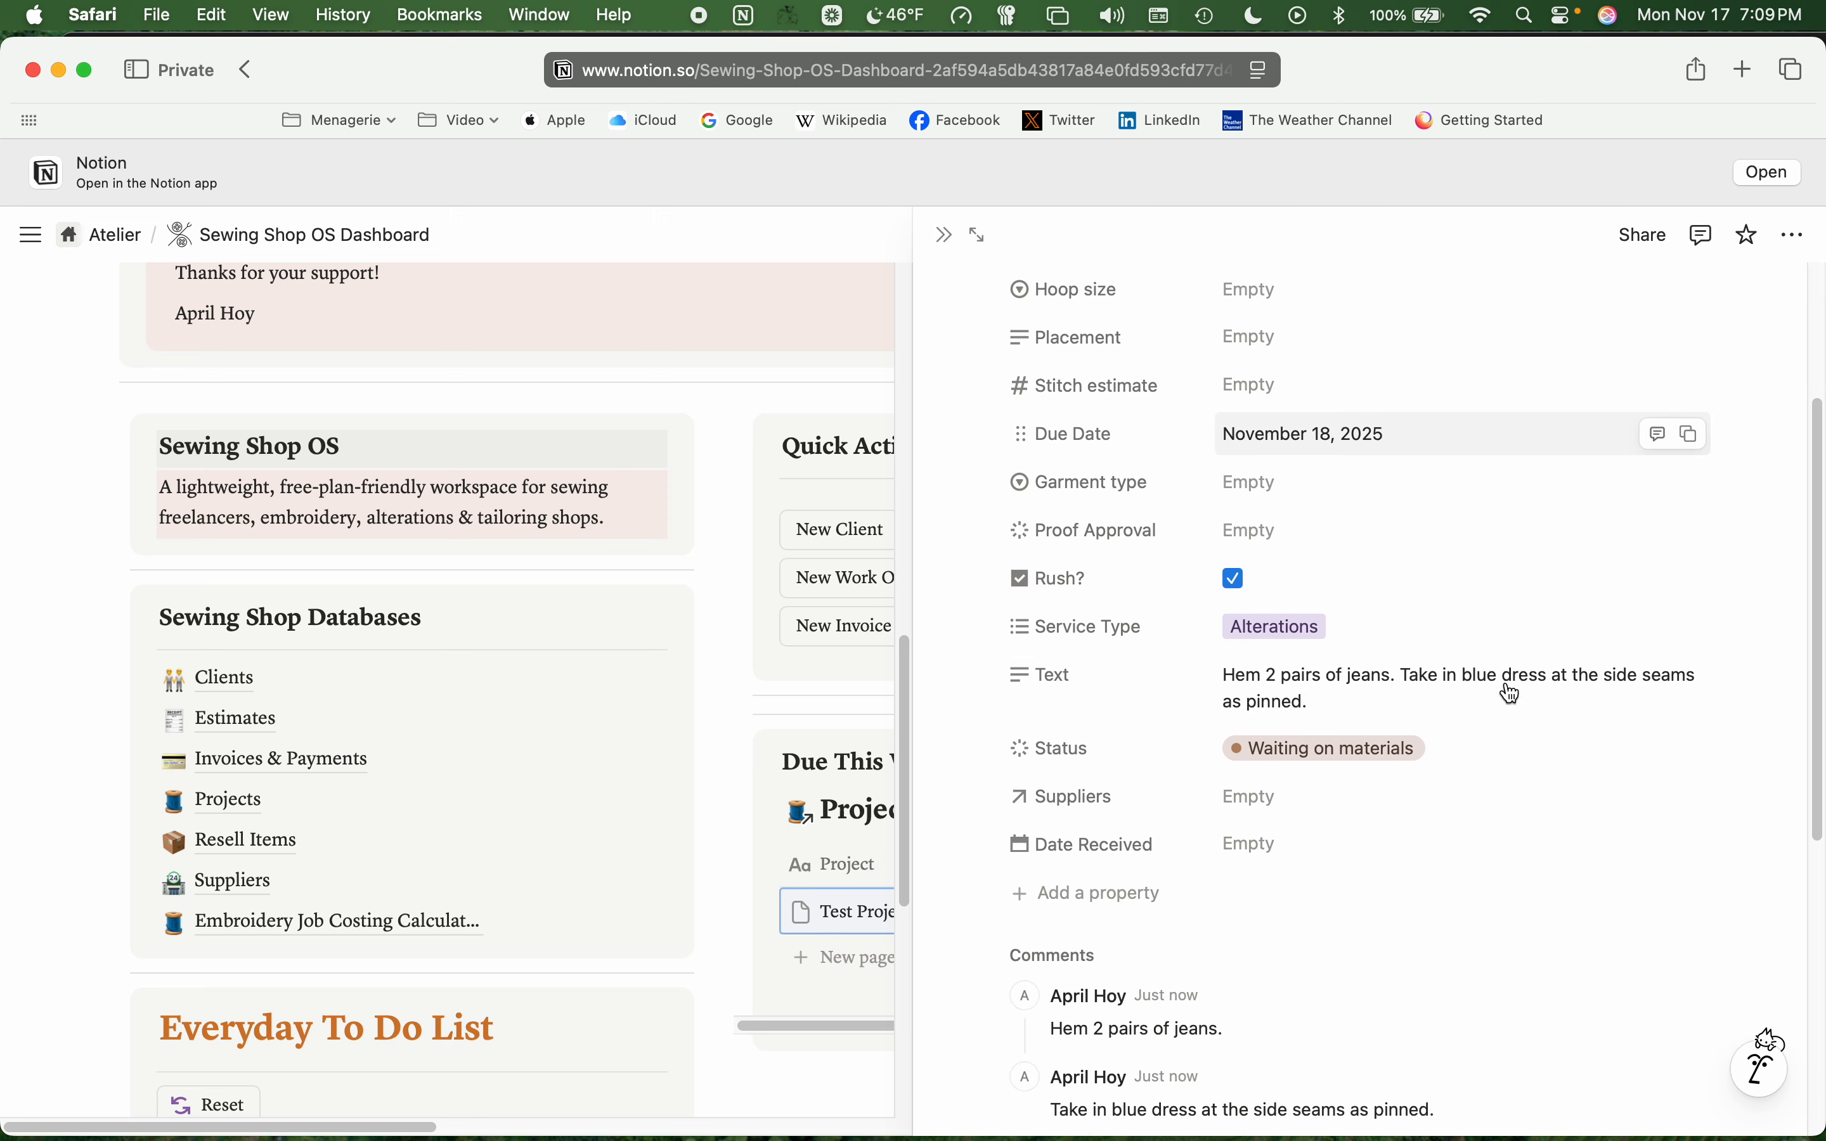
scroll(1539, 728, "down", 2)
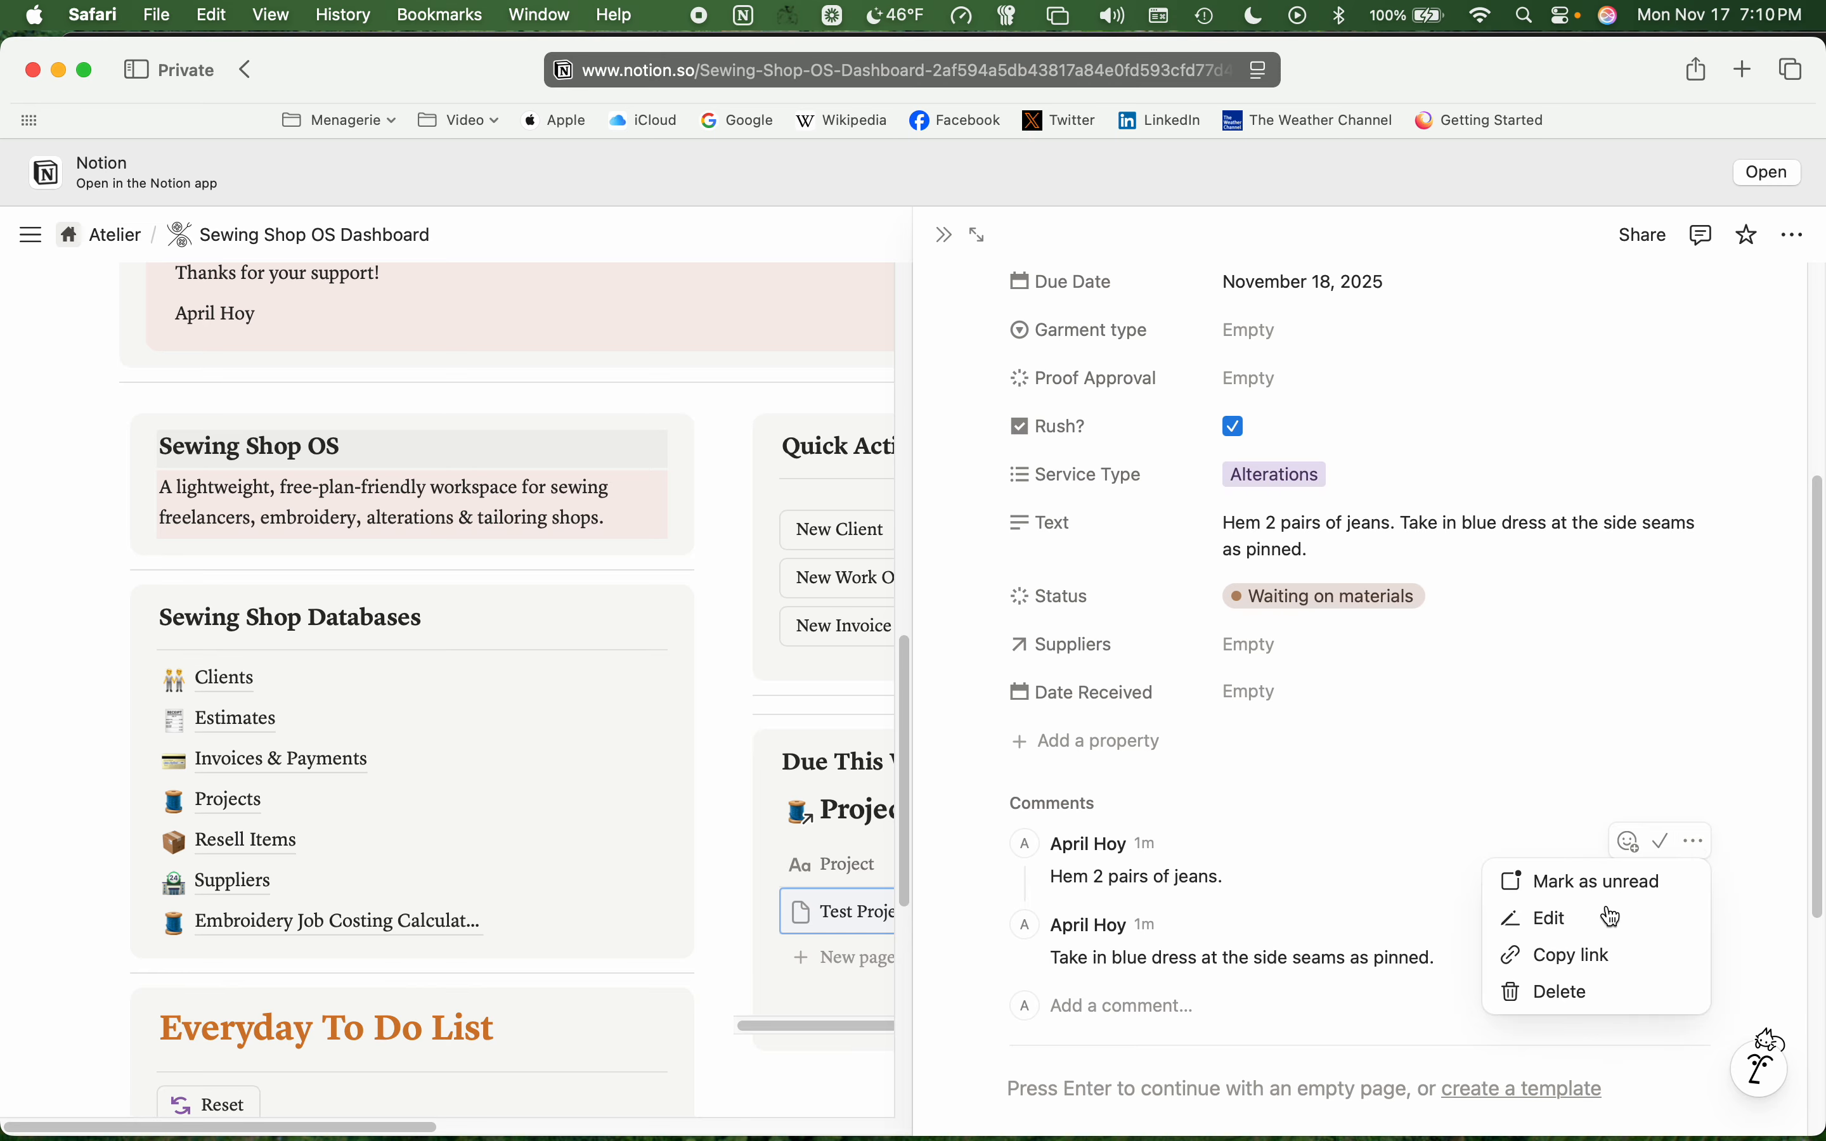
left_click(1759, 976)
left_click(1553, 986)
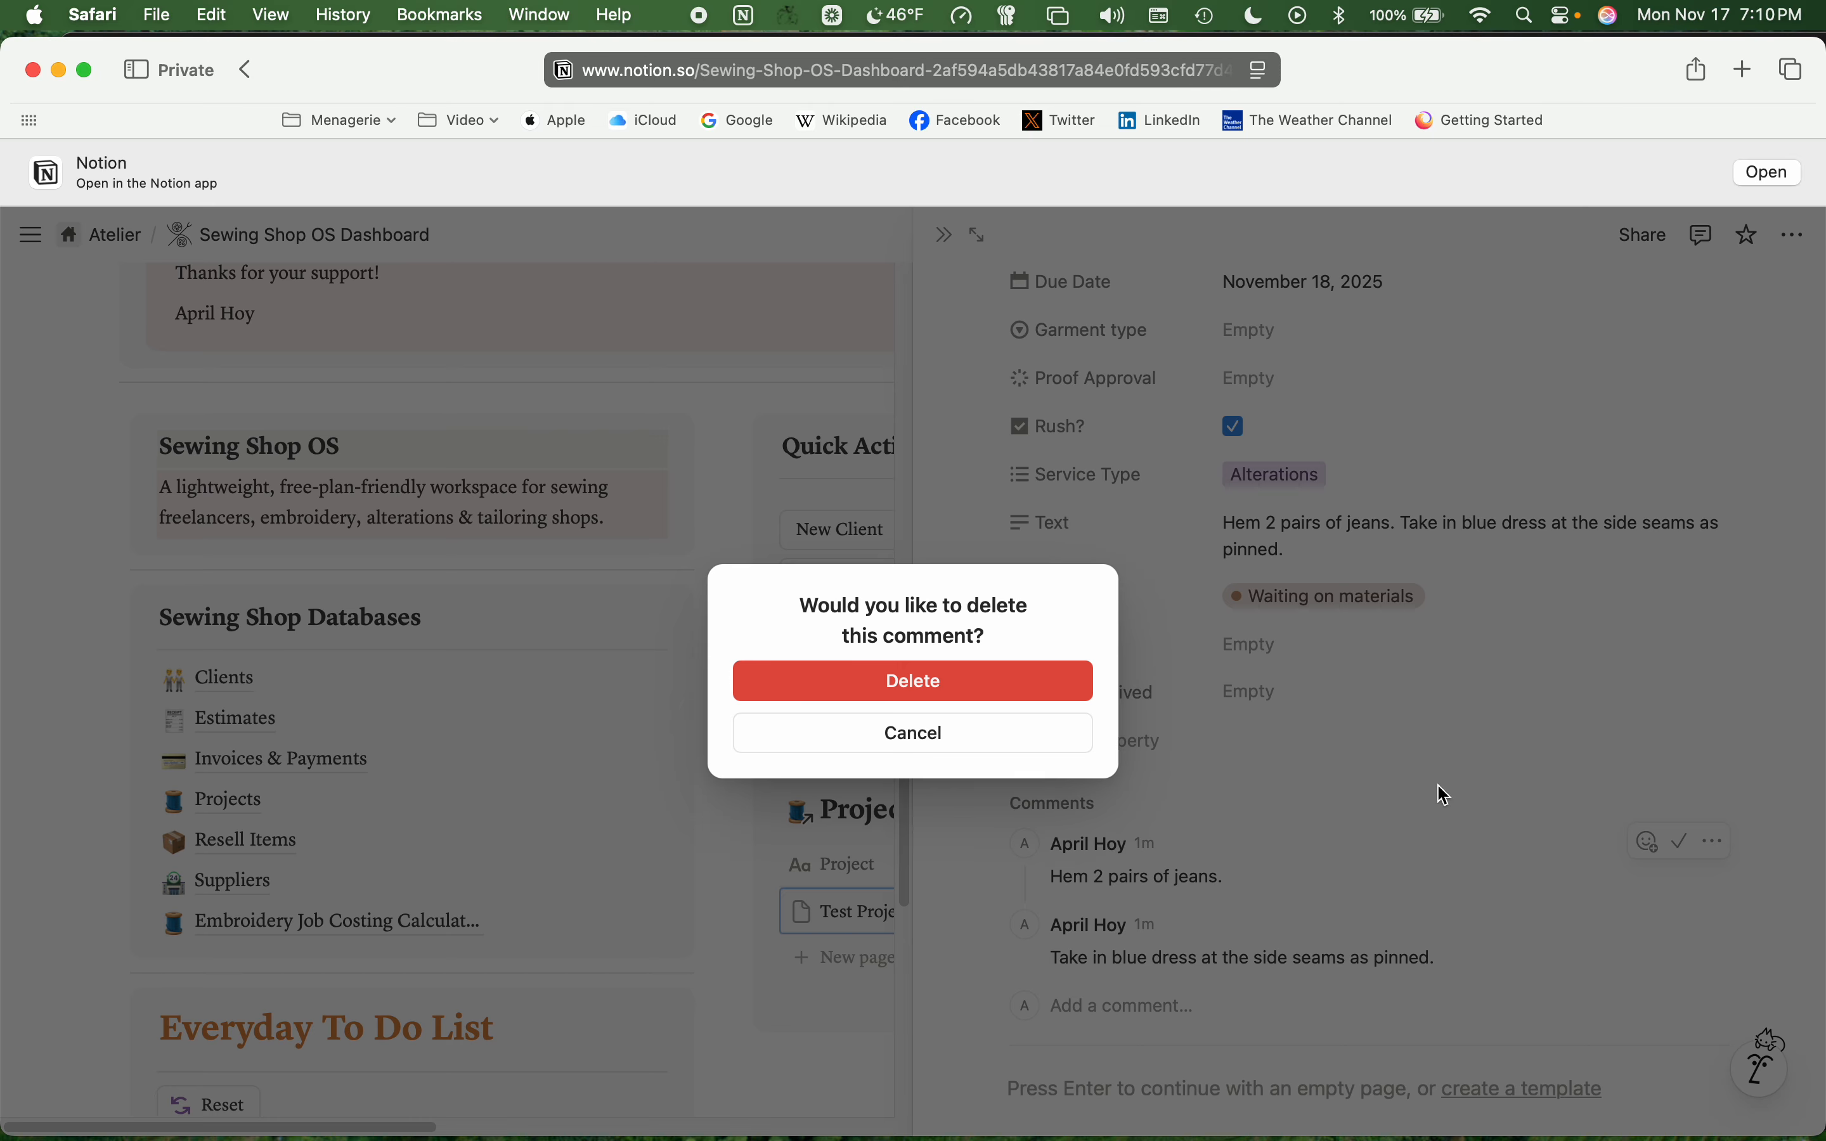
left_click(988, 688)
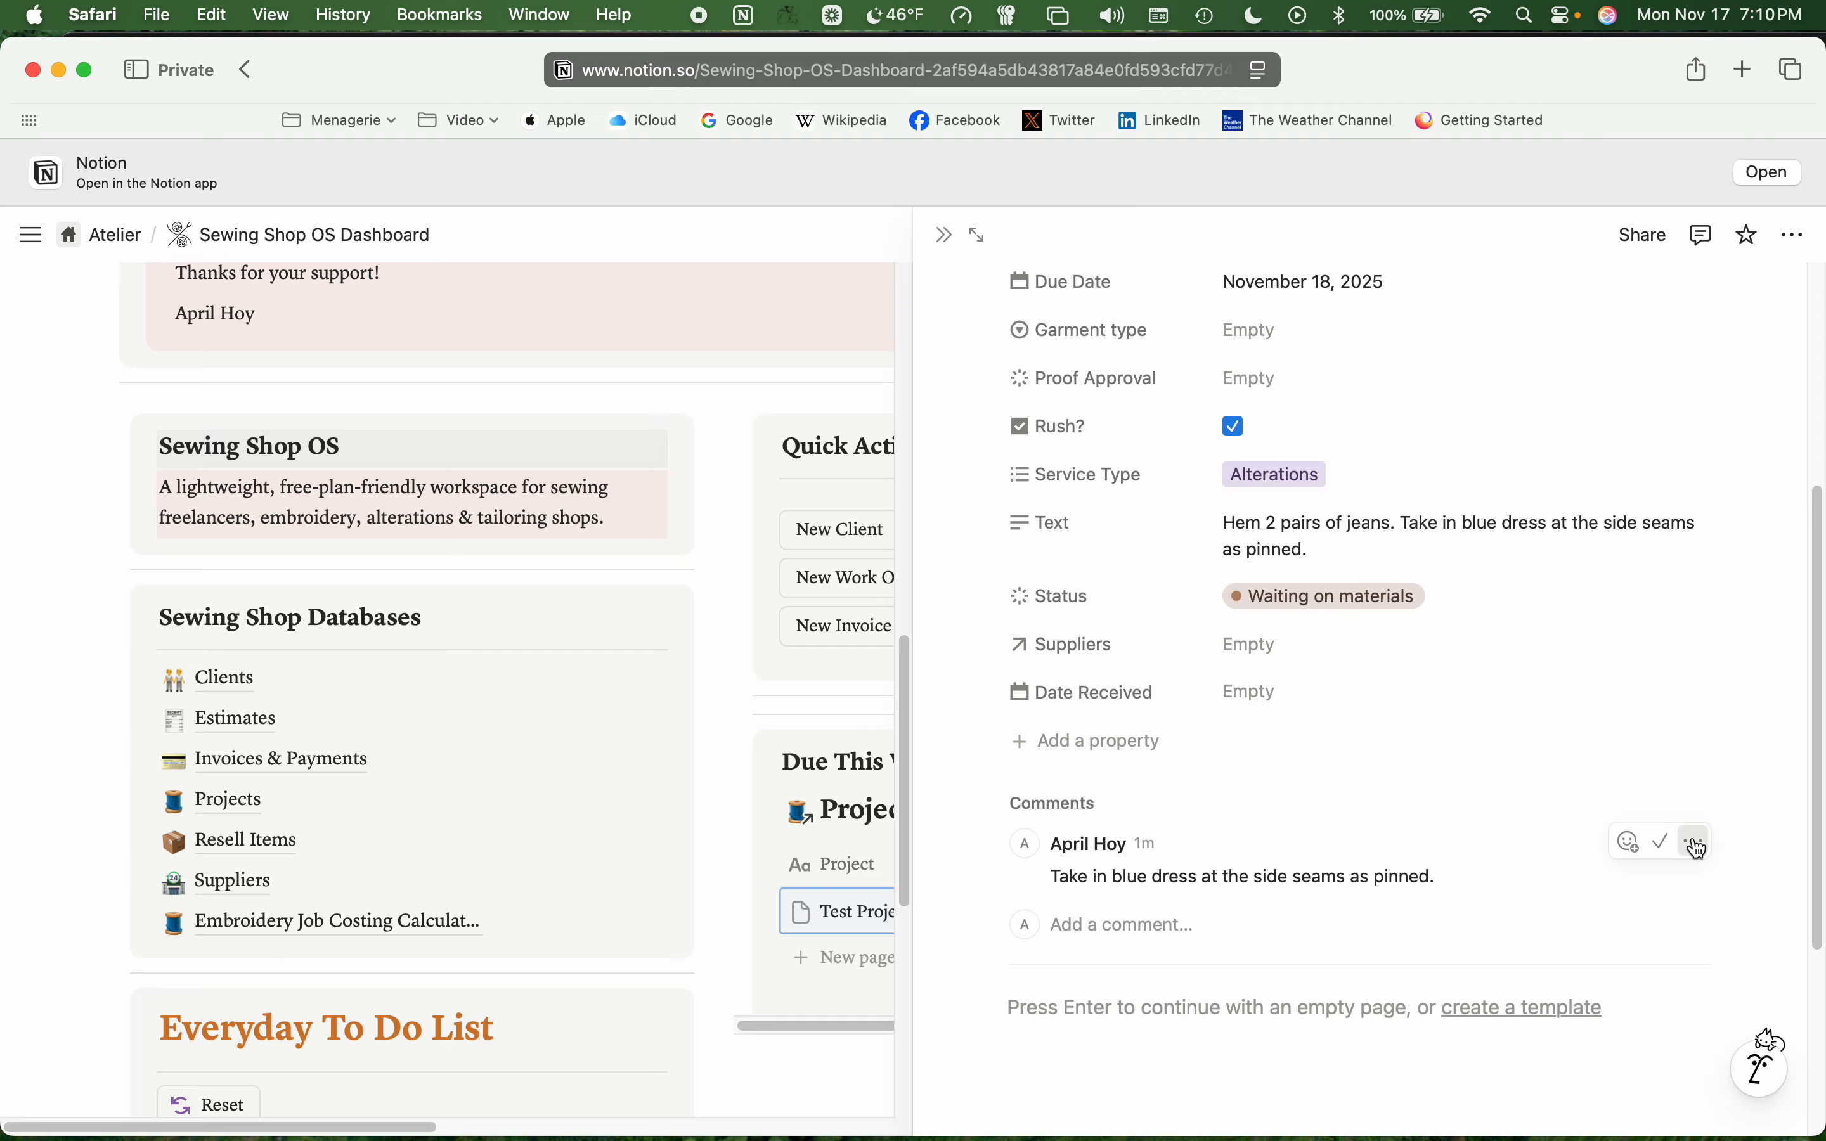
left_click(1696, 841)
left_click(1568, 990)
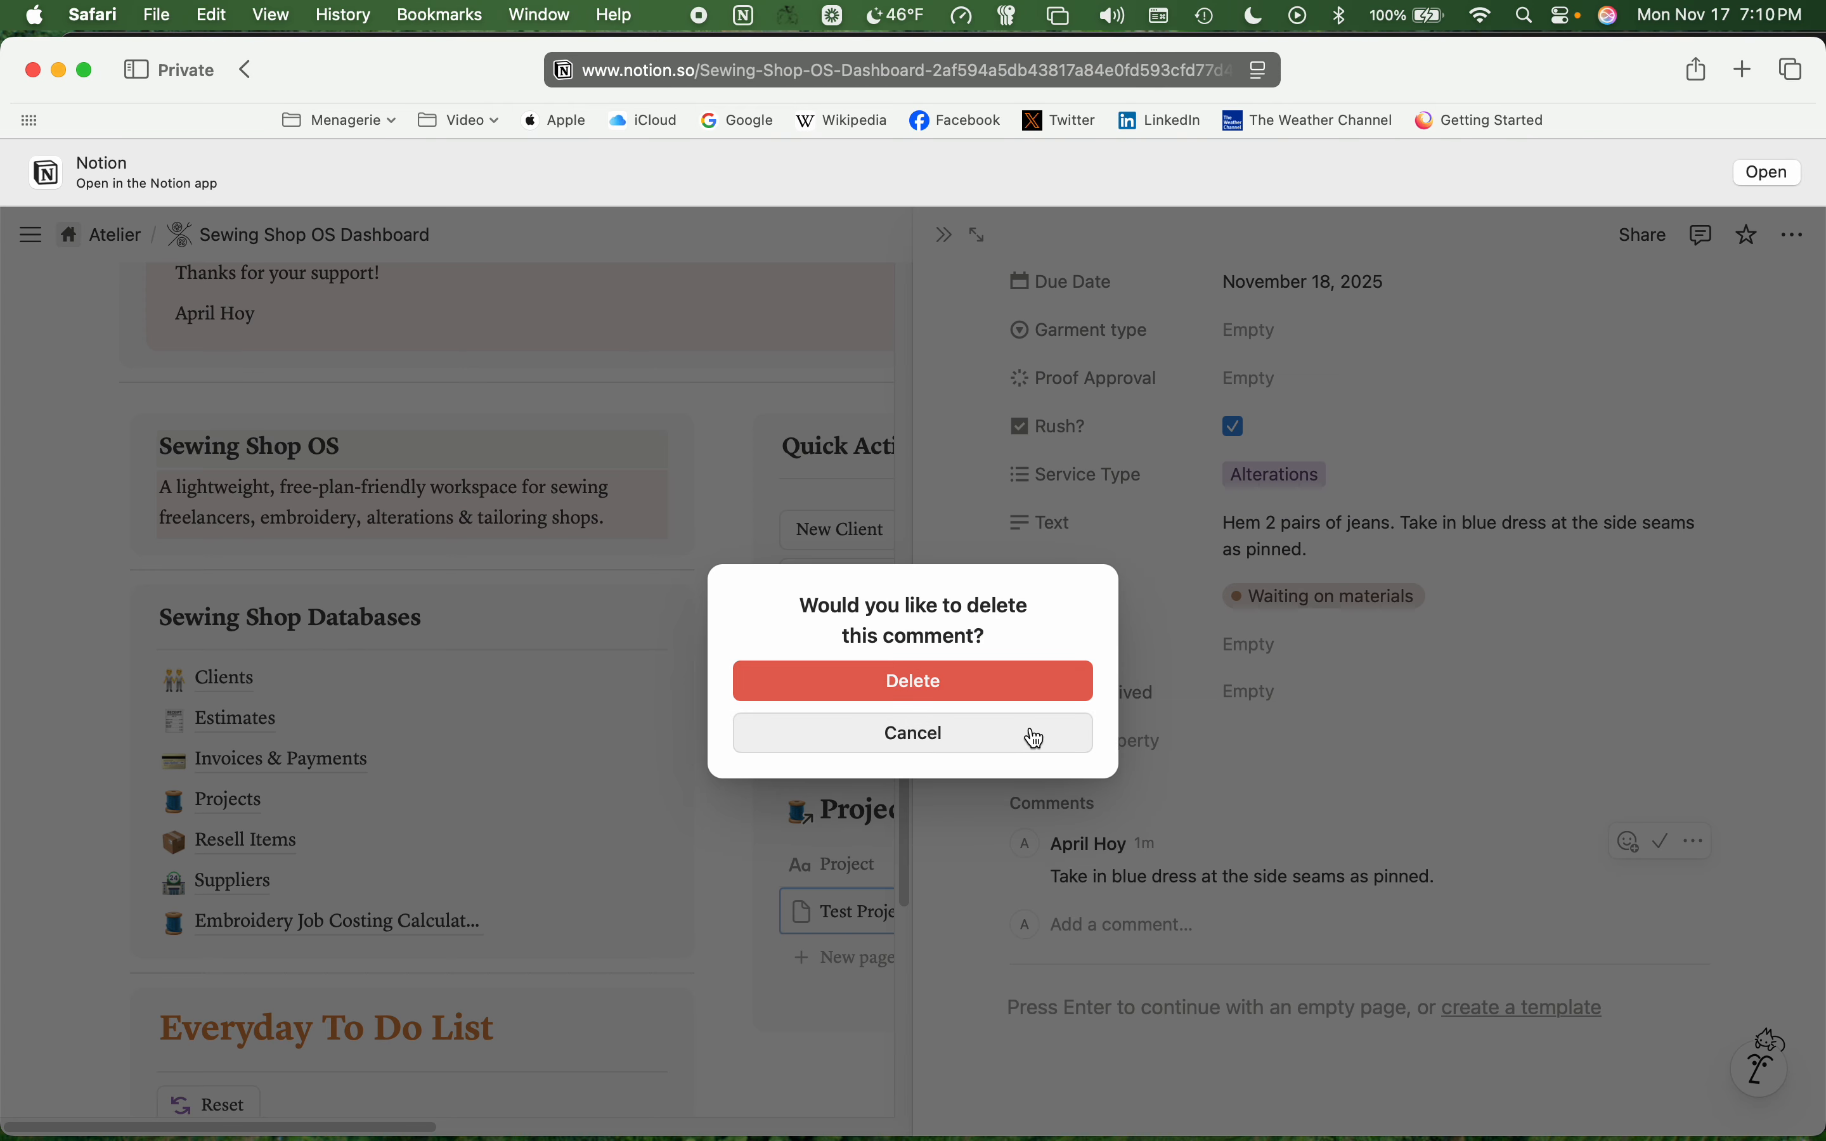
left_click(1024, 693)
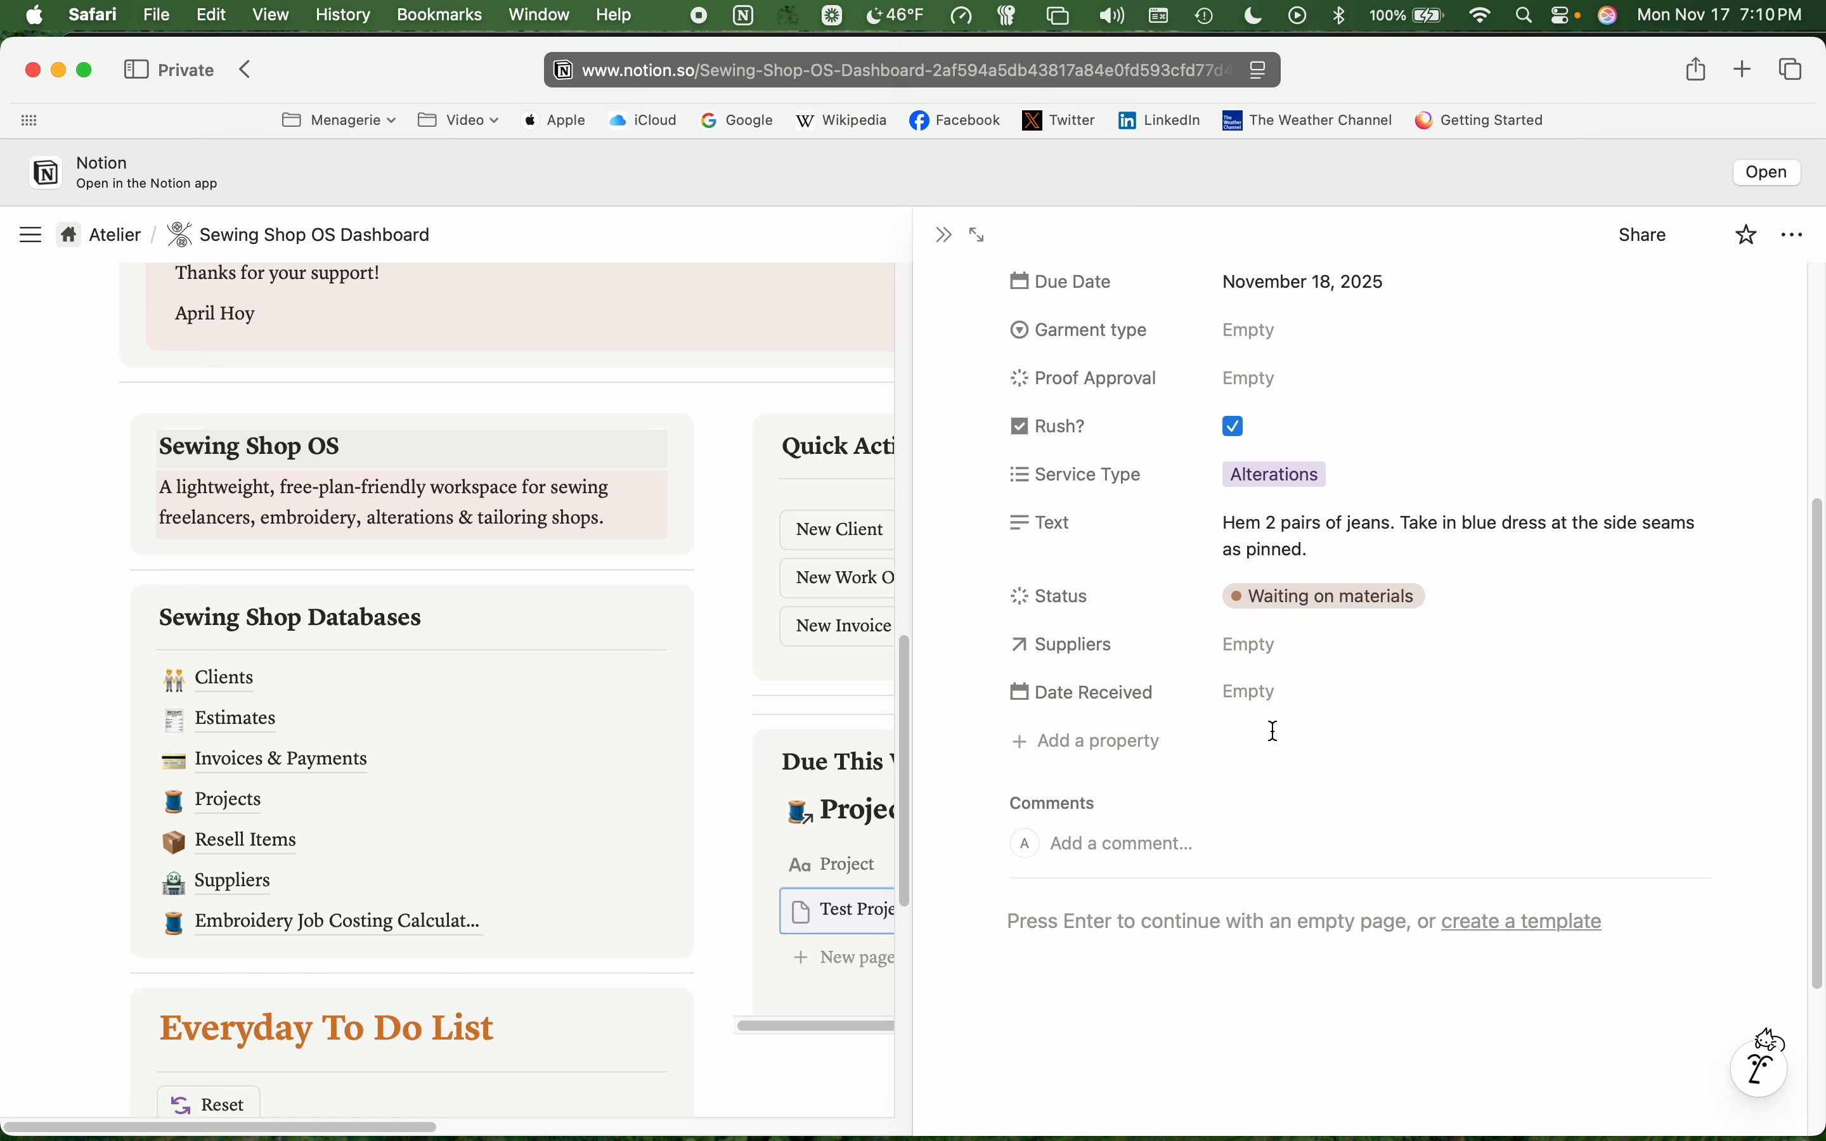
- Post the comment "Both pairs of jeans are completed. Still working on the blue dress." on the Test Project 2 record
left_click(1147, 844)
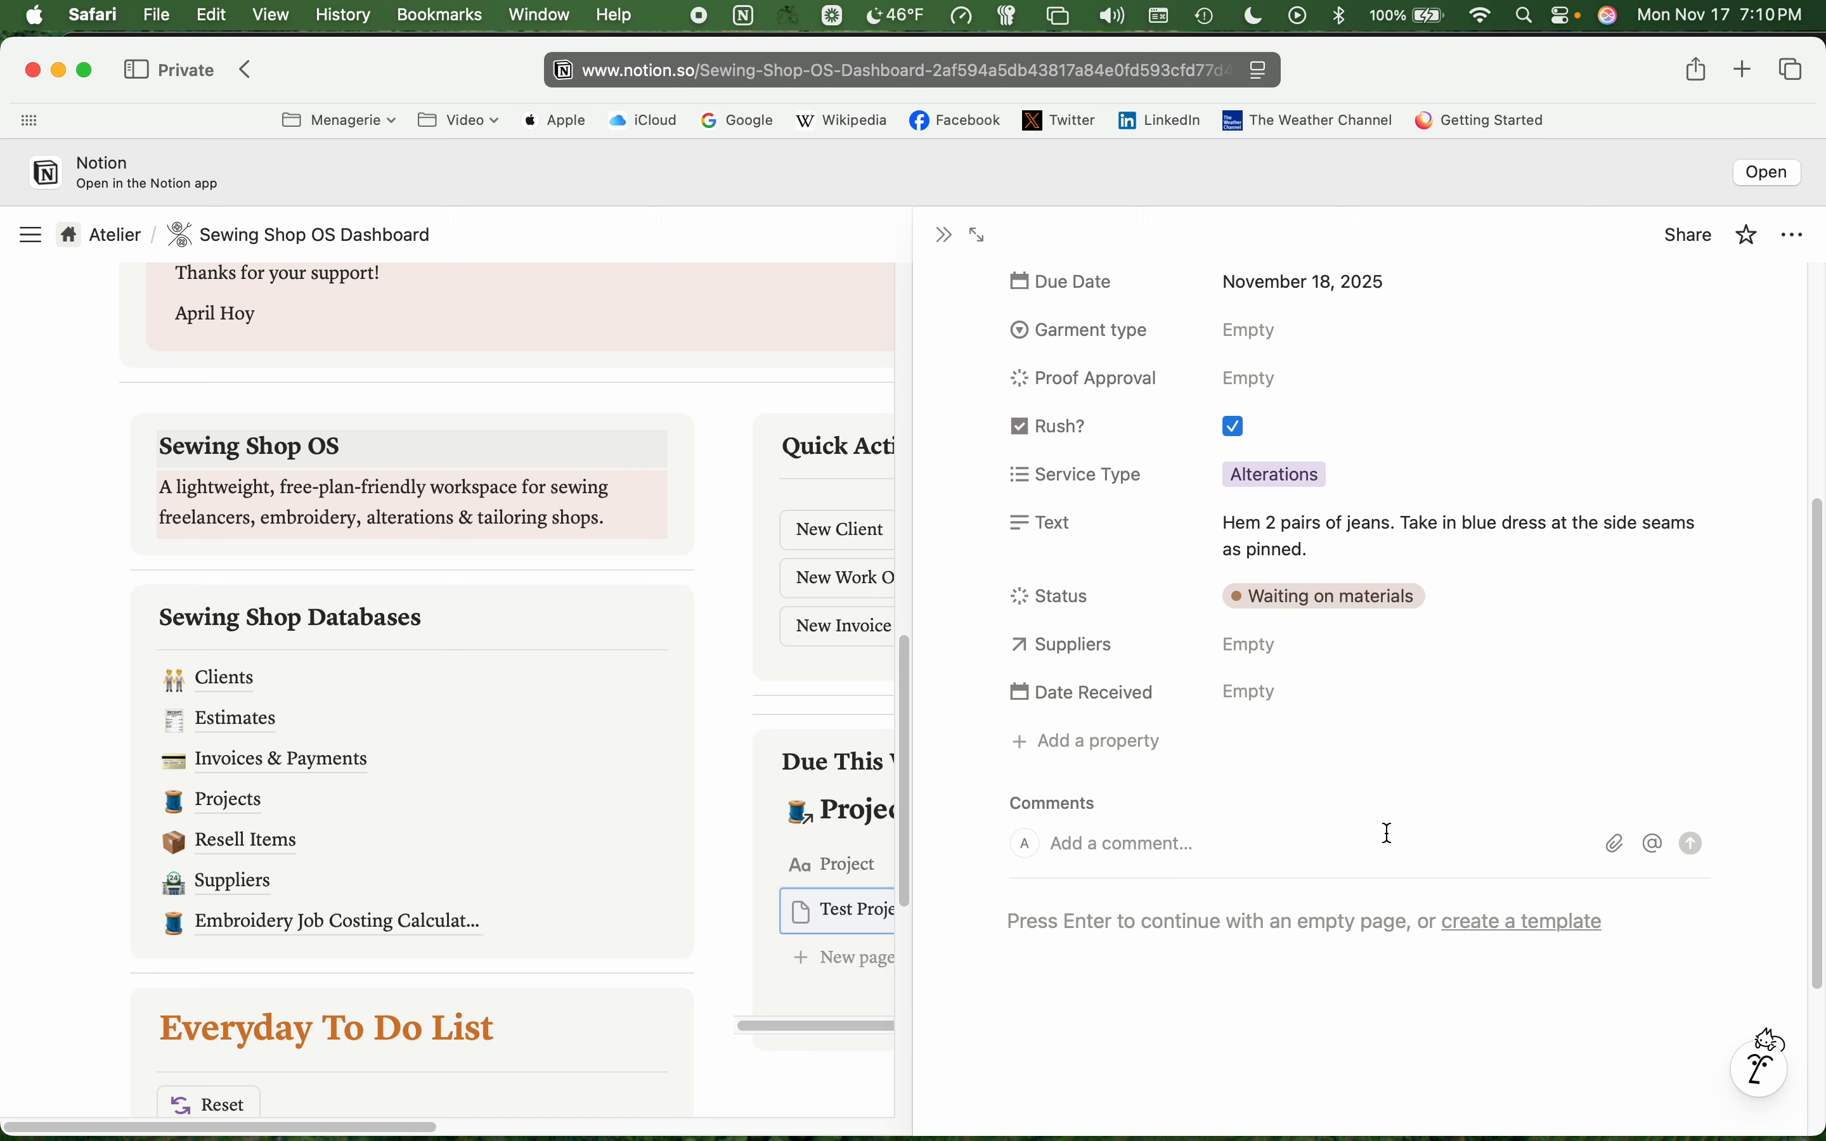
type("Both pairs of jeans are com")
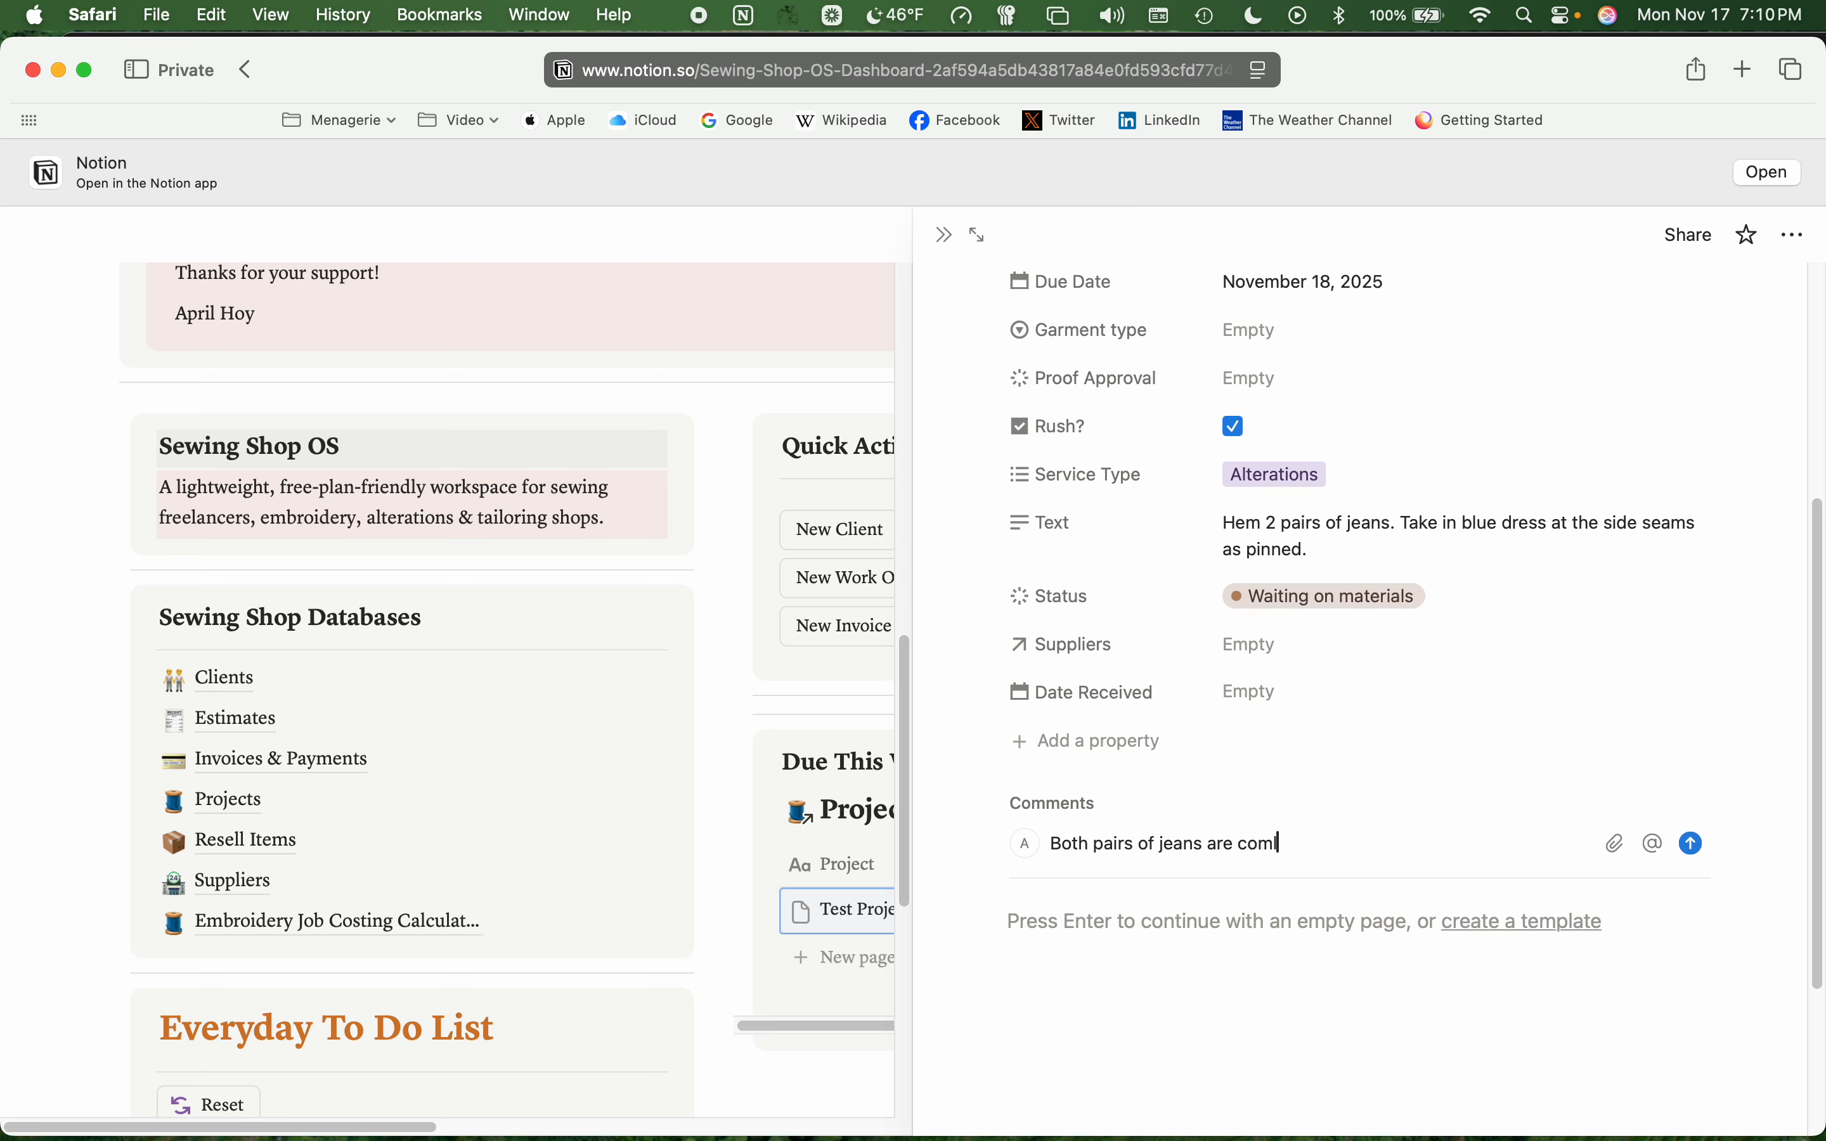
type("pleted. Still working on")
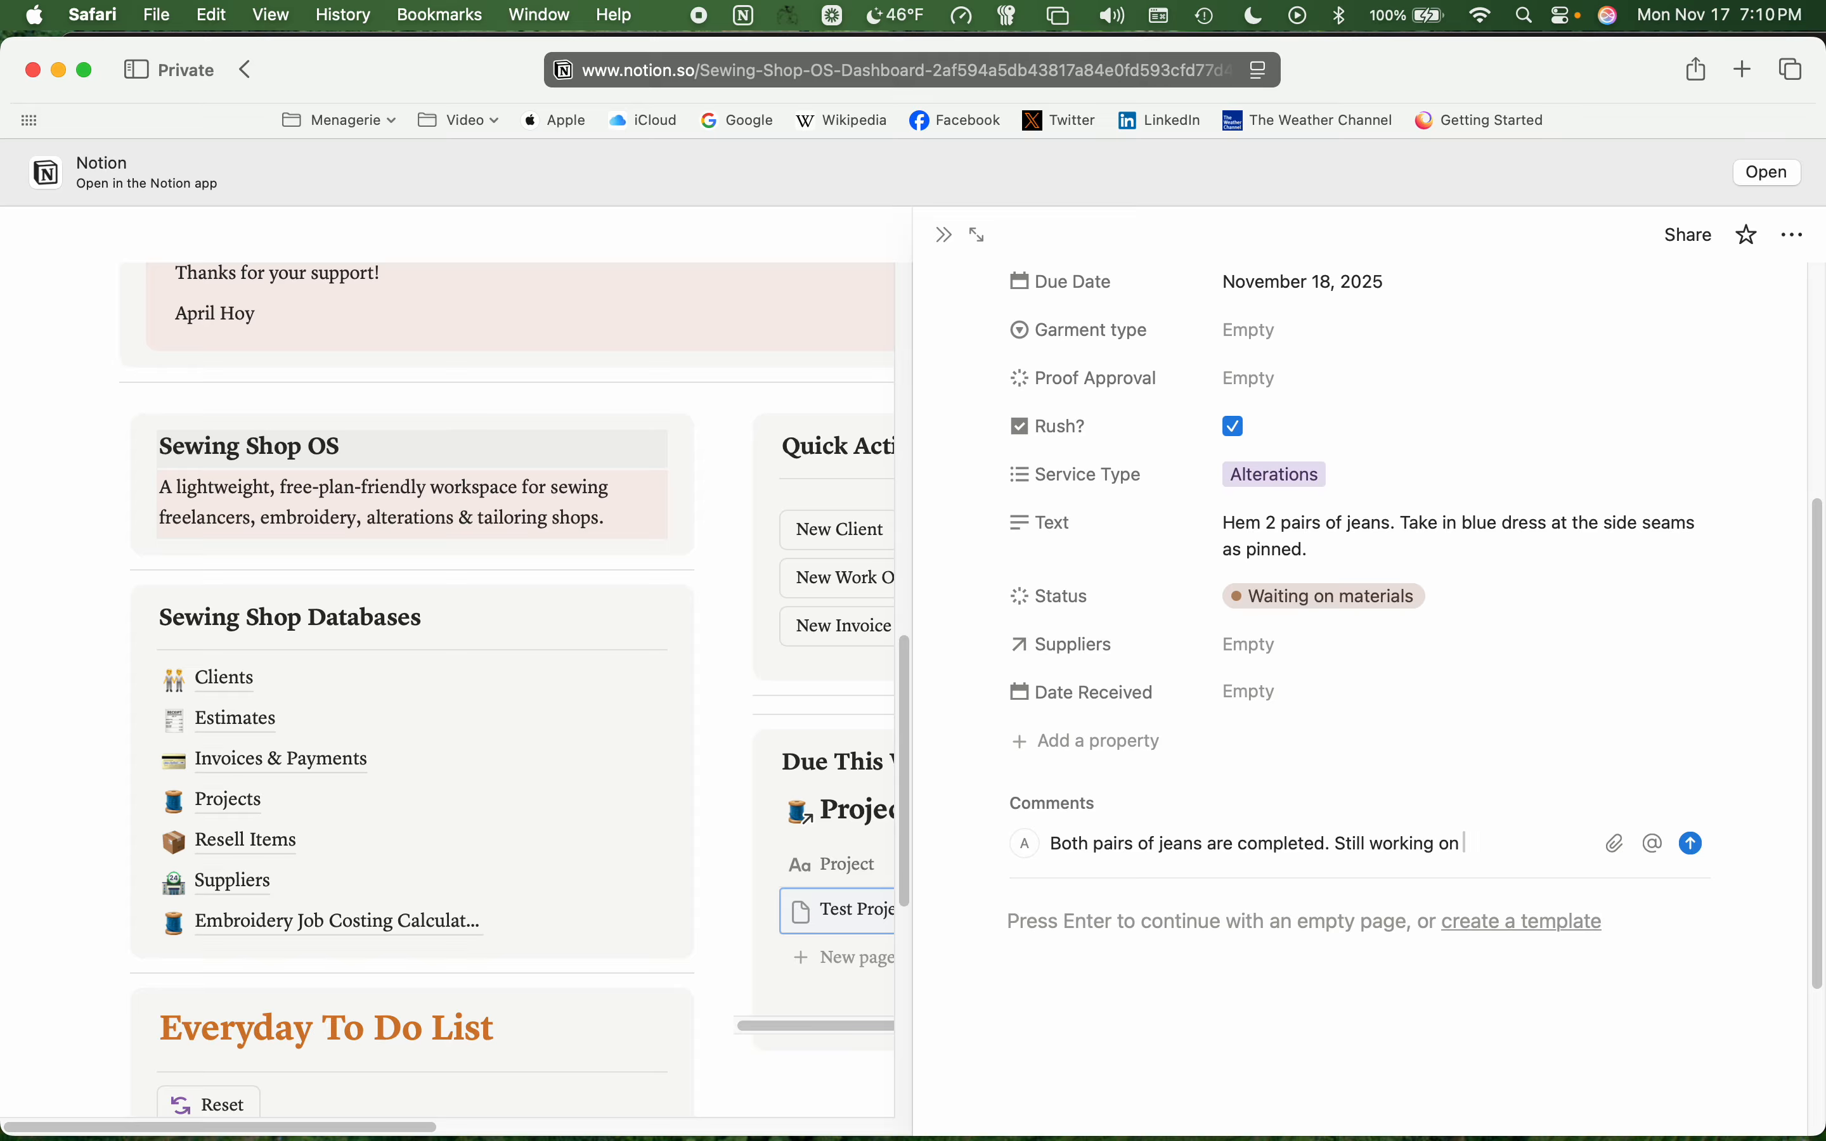
type(" the blue dress.")
key("Return")
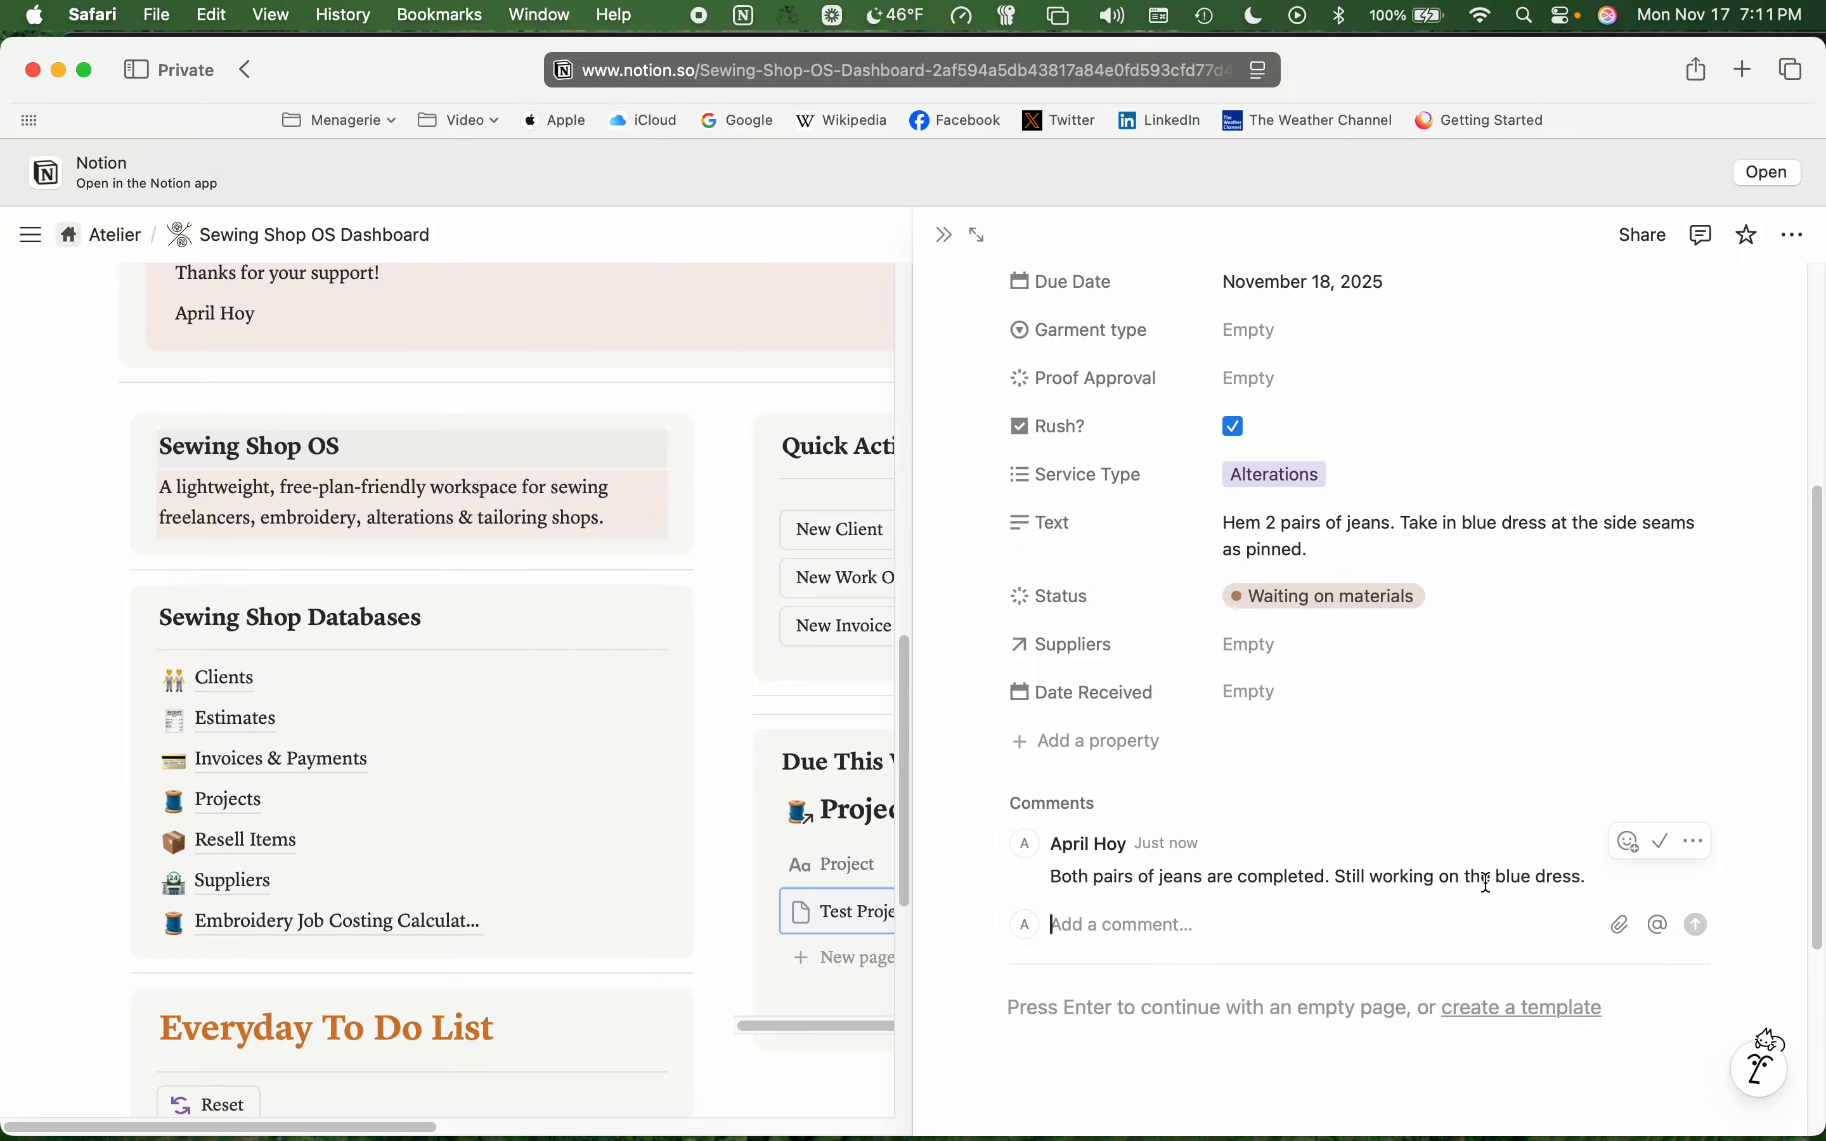
- Close the Test Project 2 record and view the key fobs item in the Resell Items database
scroll(1508, 879, "up", 5)
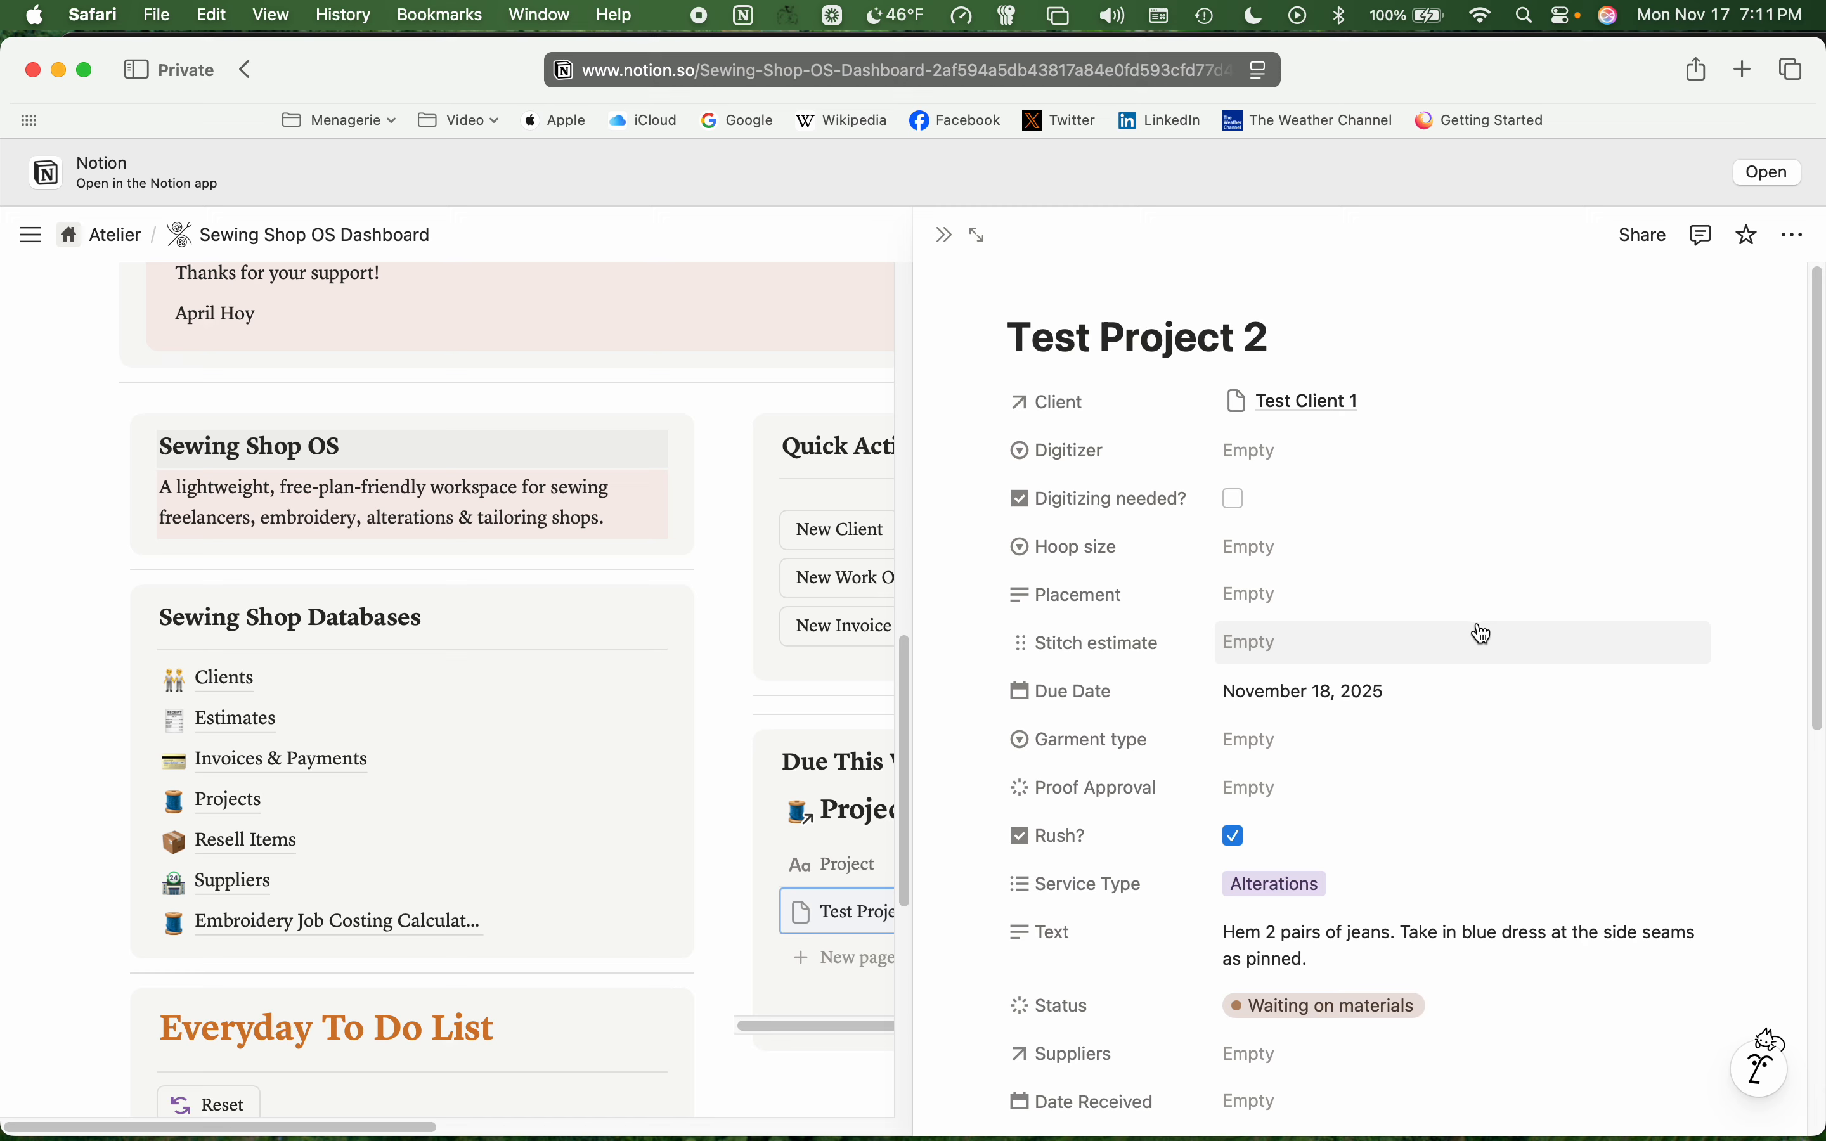
left_click(944, 236)
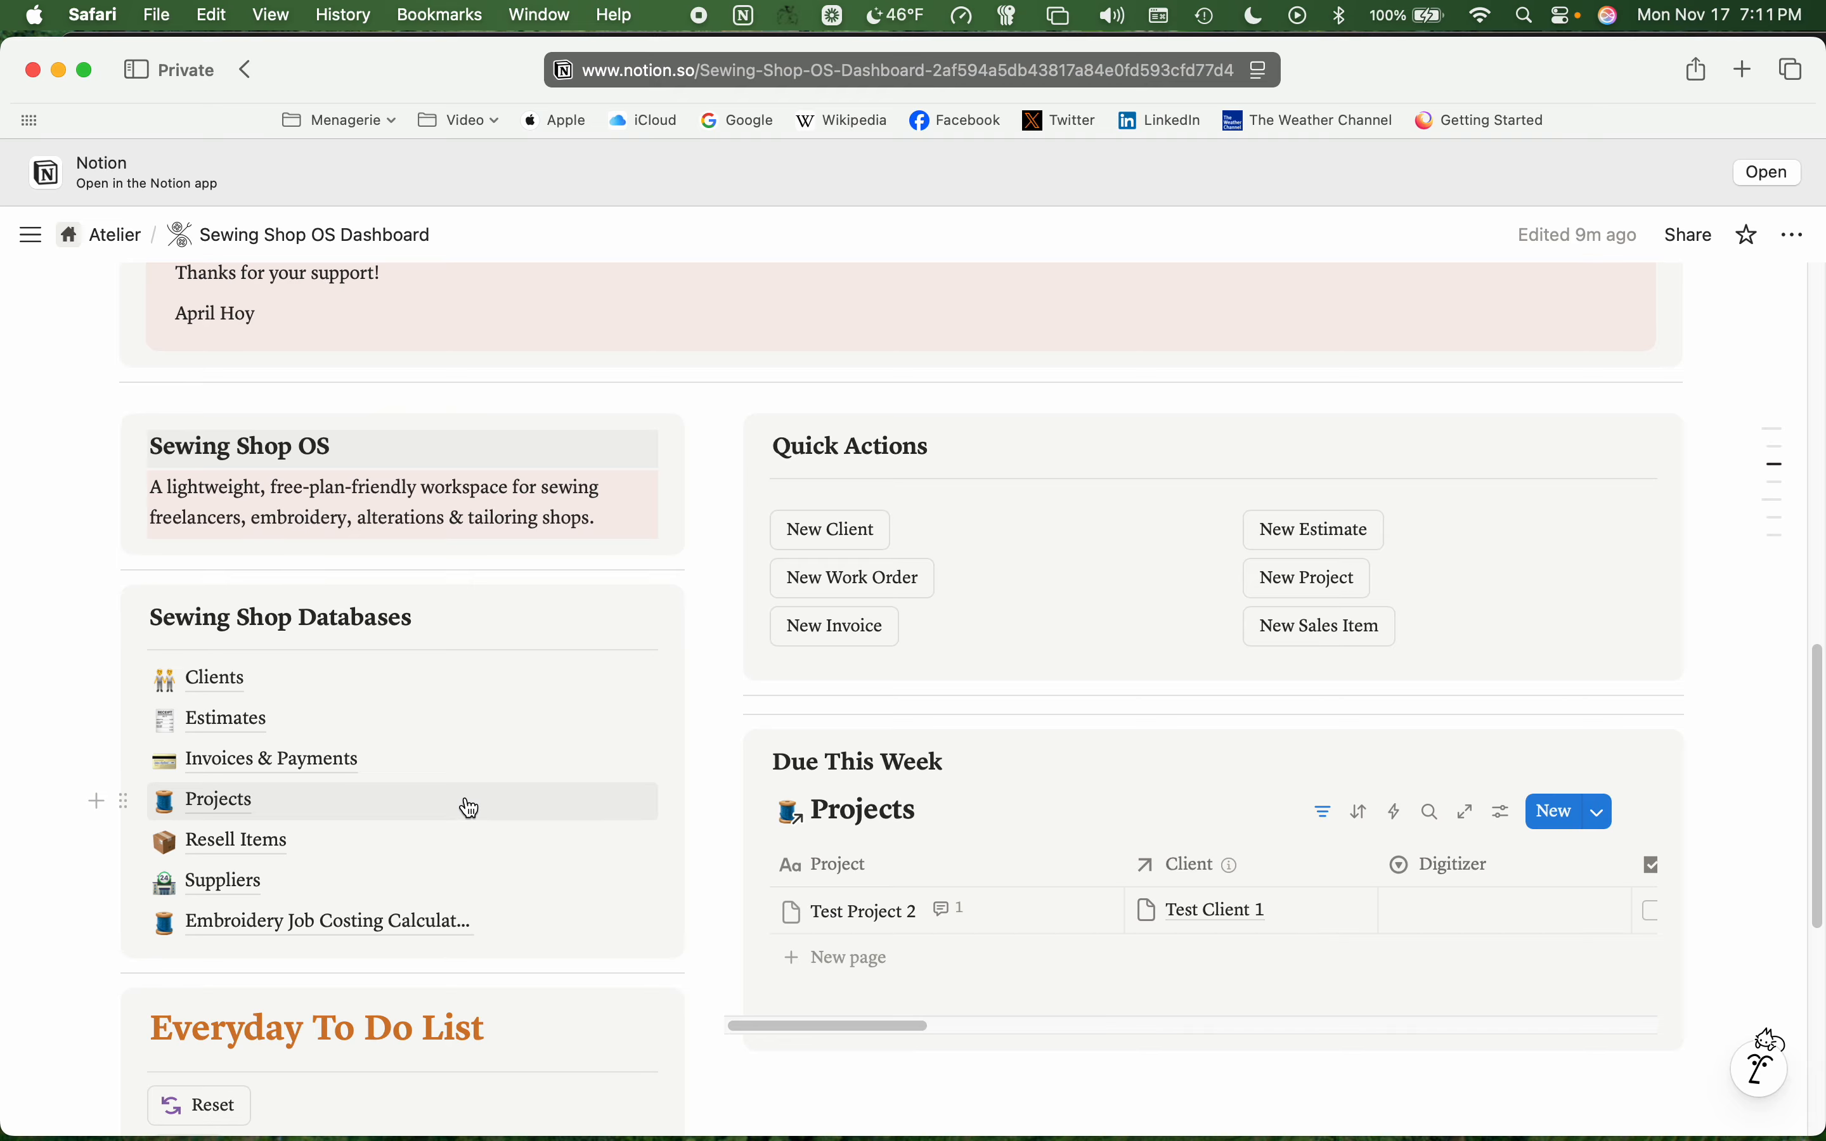
mouse_move(269, 811)
mouse_move(270, 851)
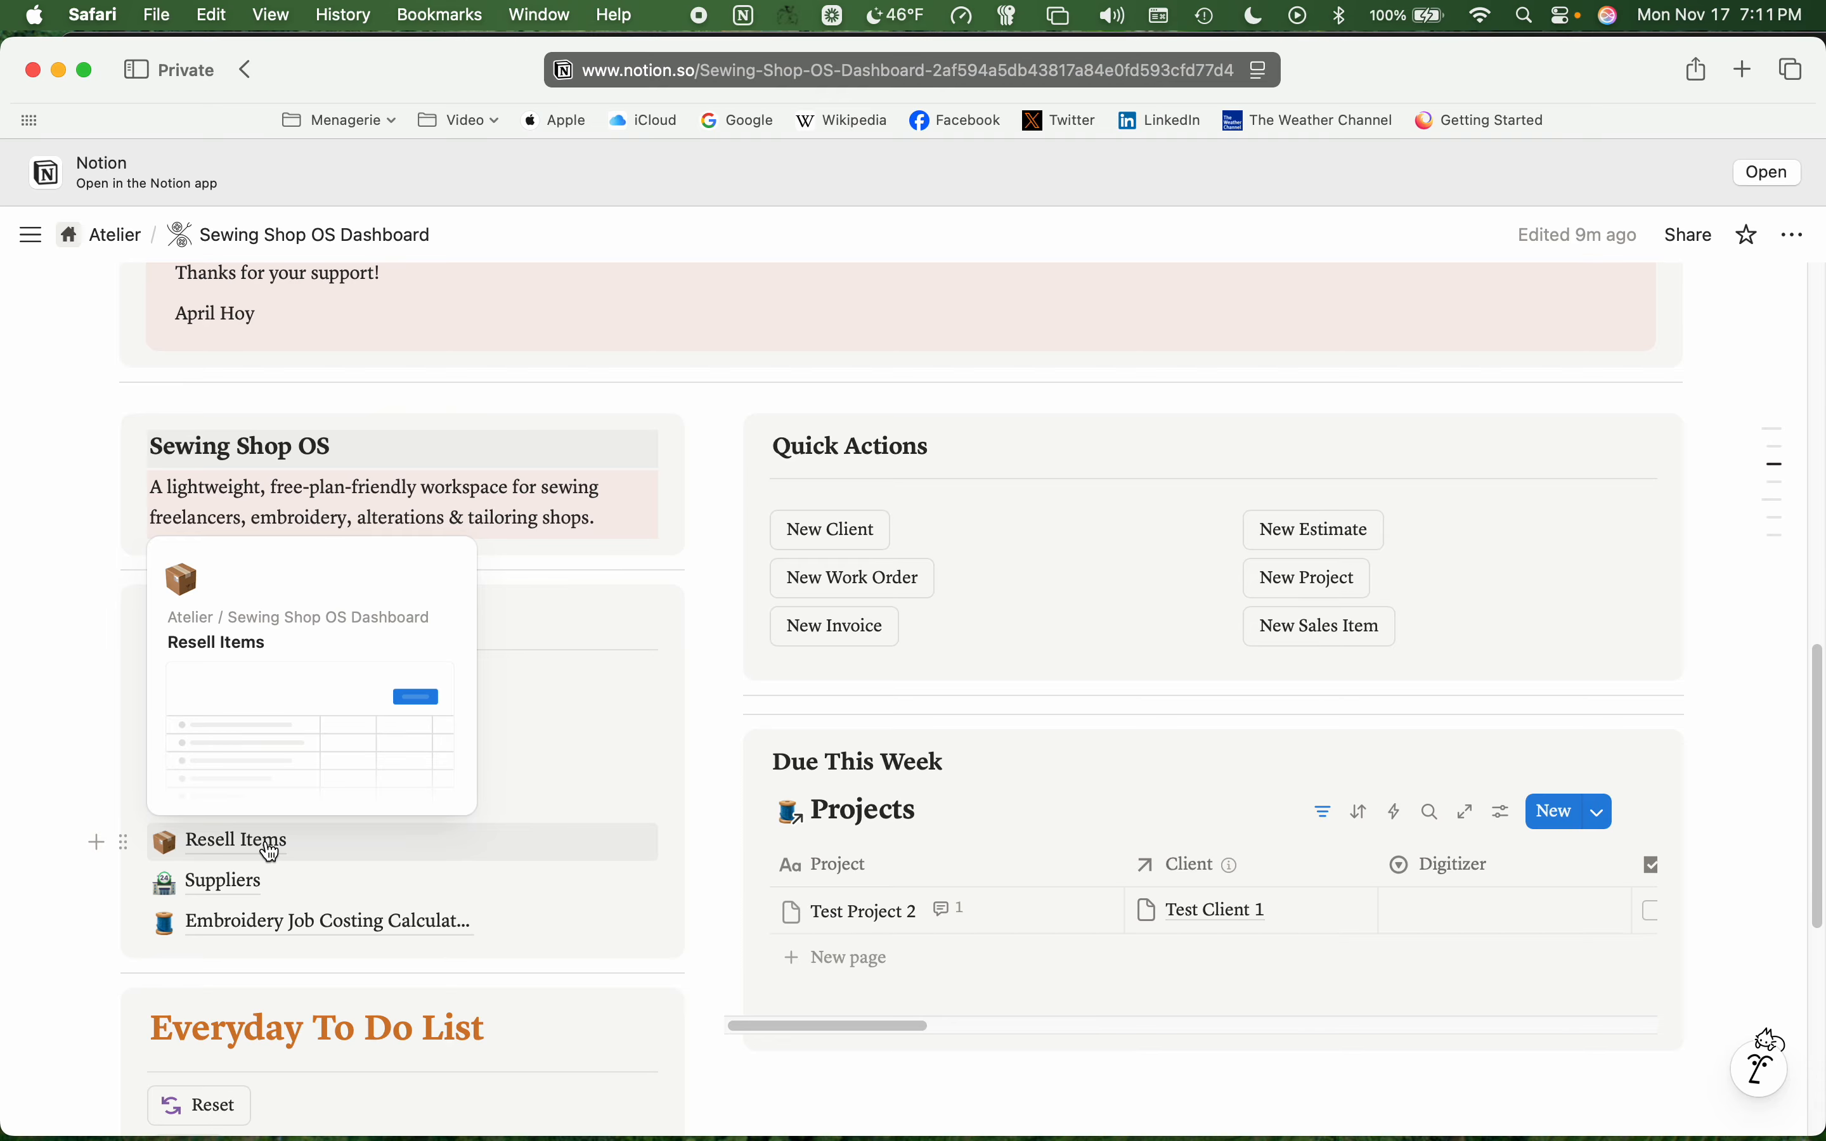
left_click(270, 845)
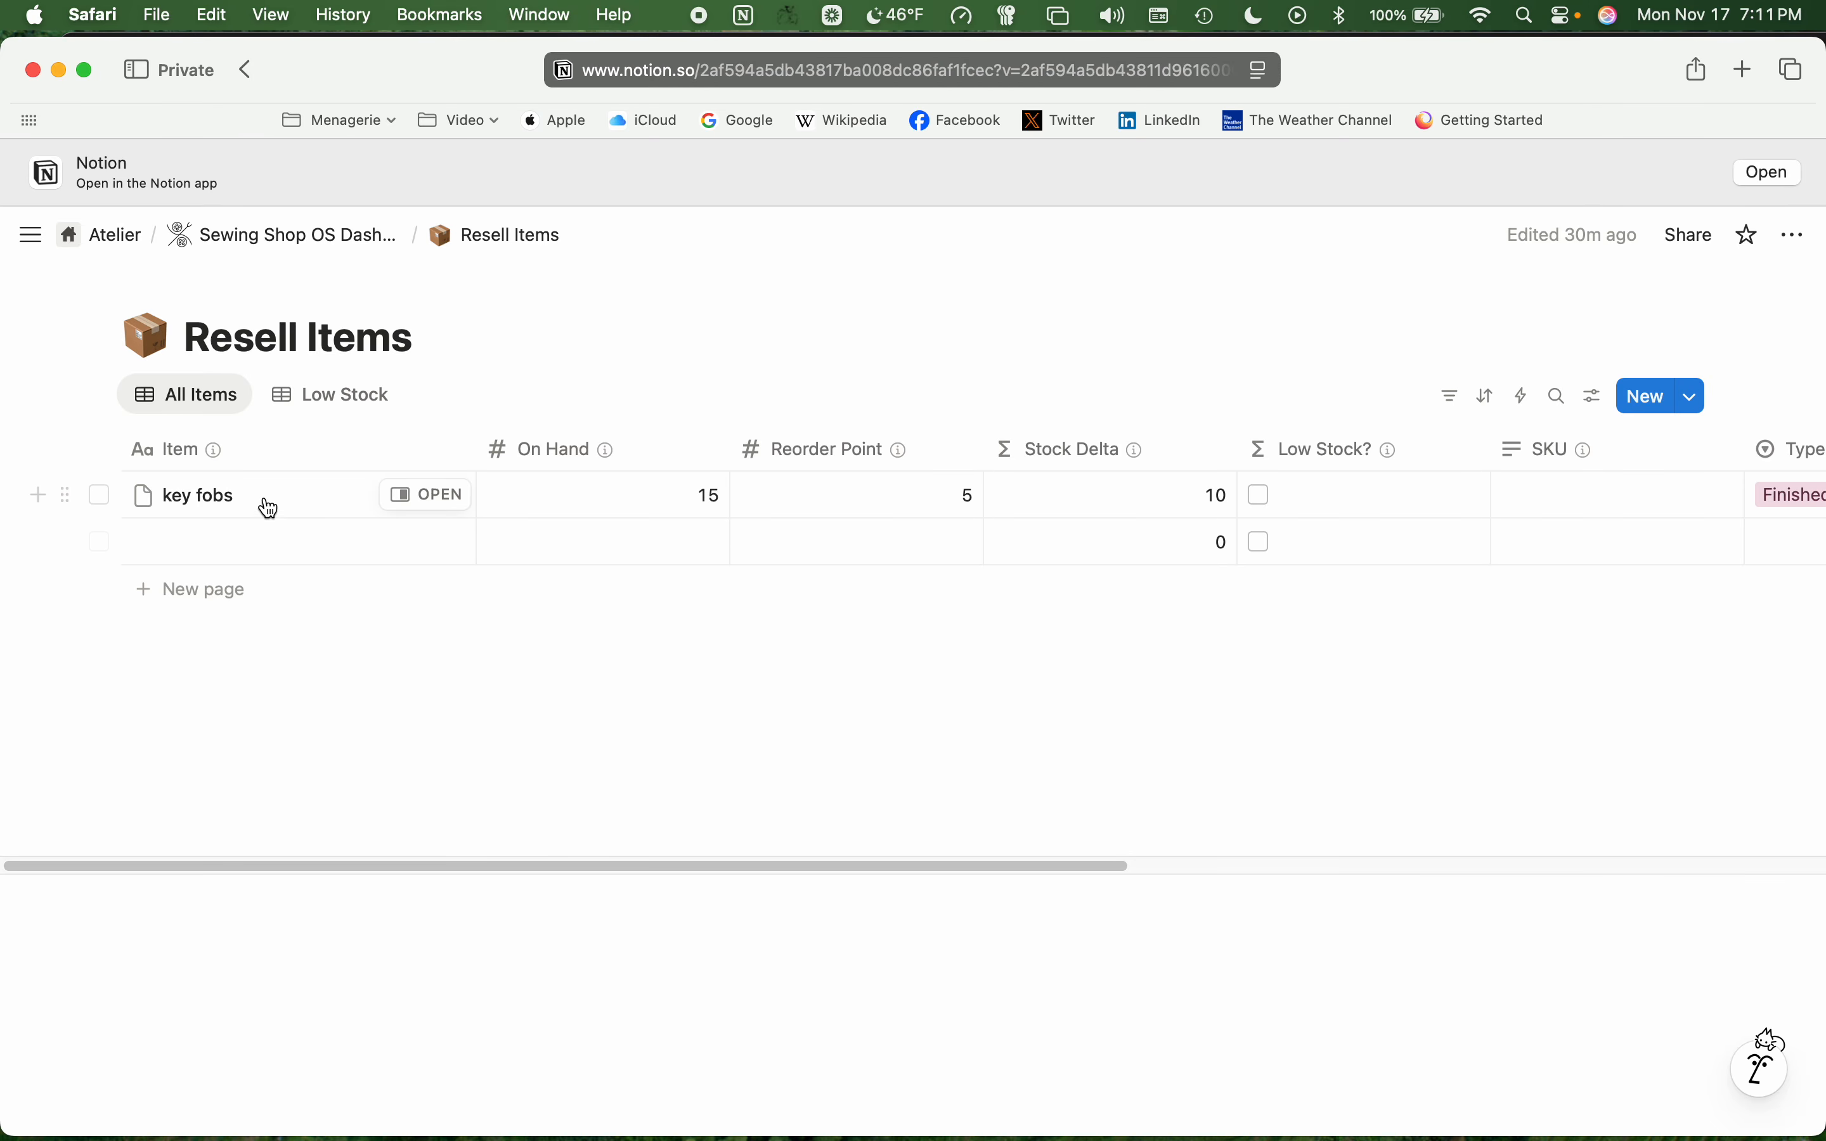
left_click(431, 498)
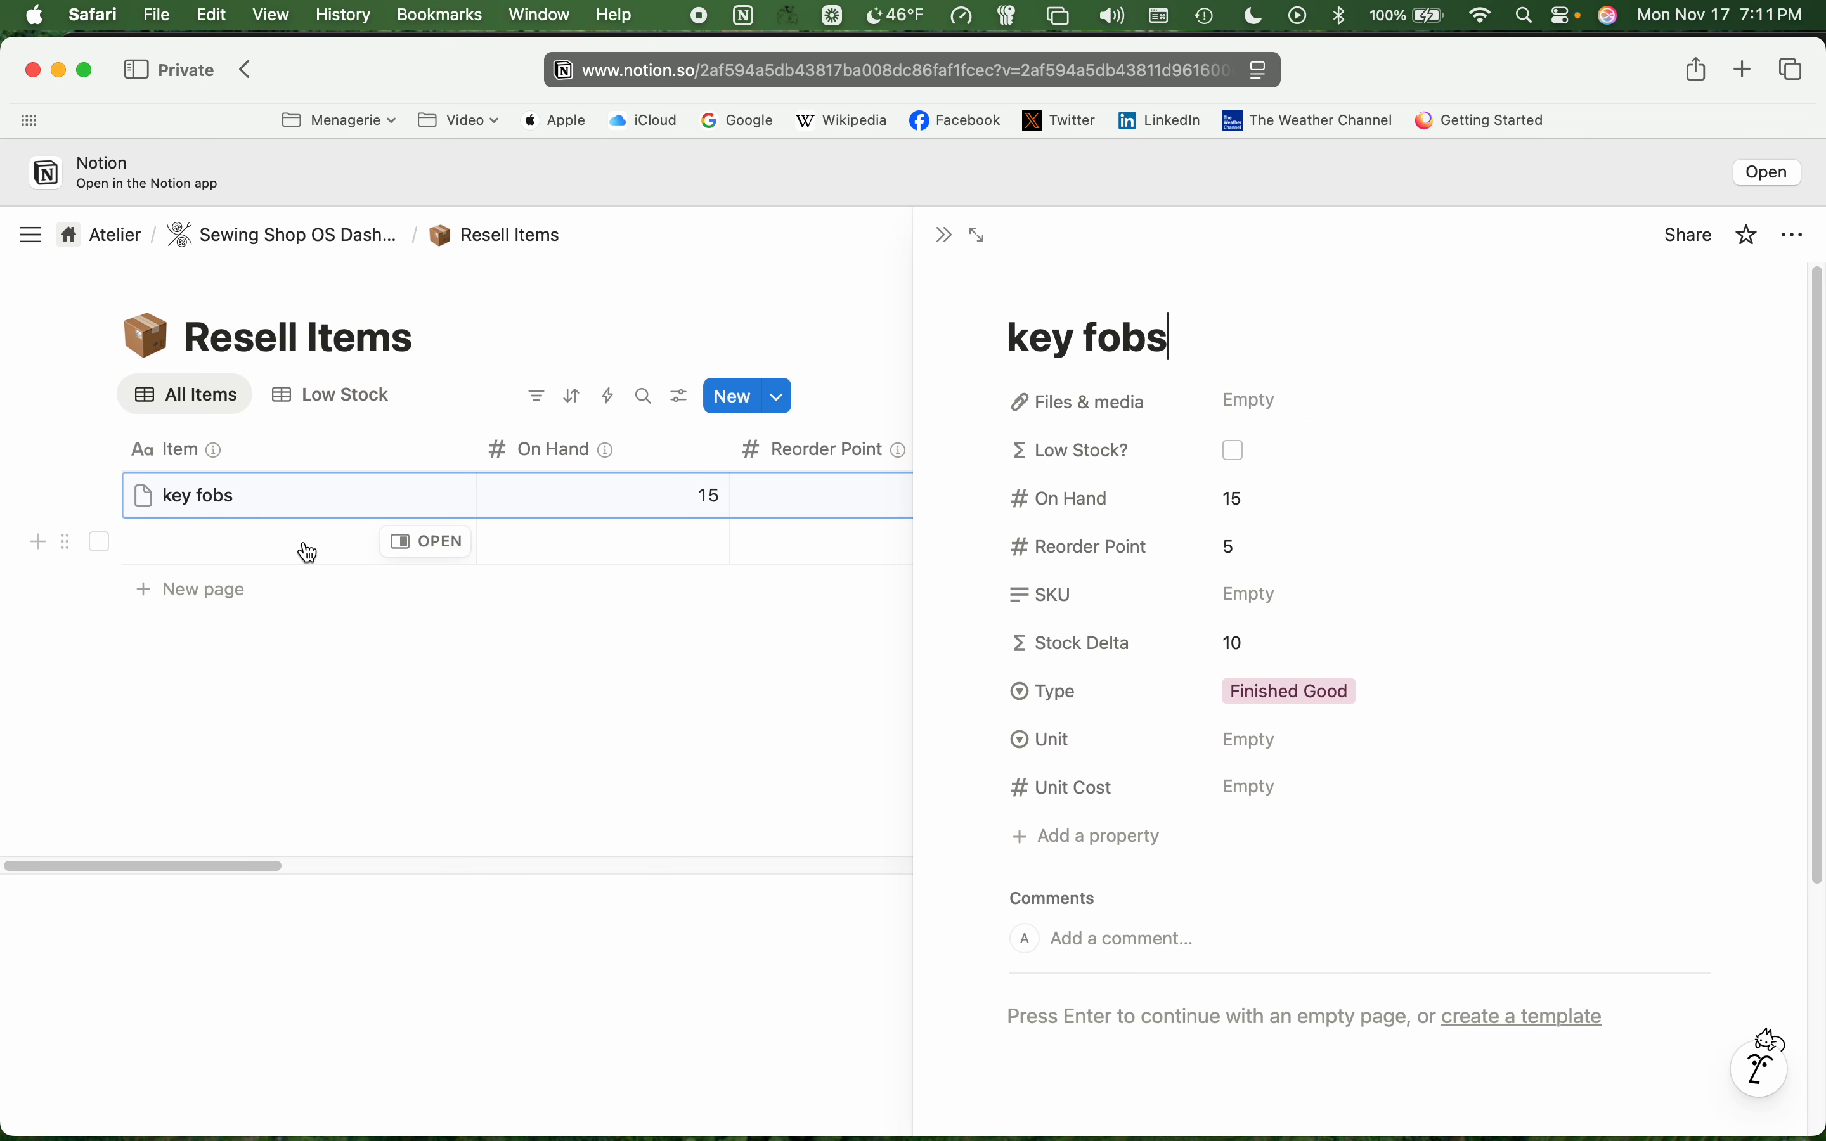
- Open the blank Resell Items row and title it "Glow In the Dark Thread"
left_click(429, 543)
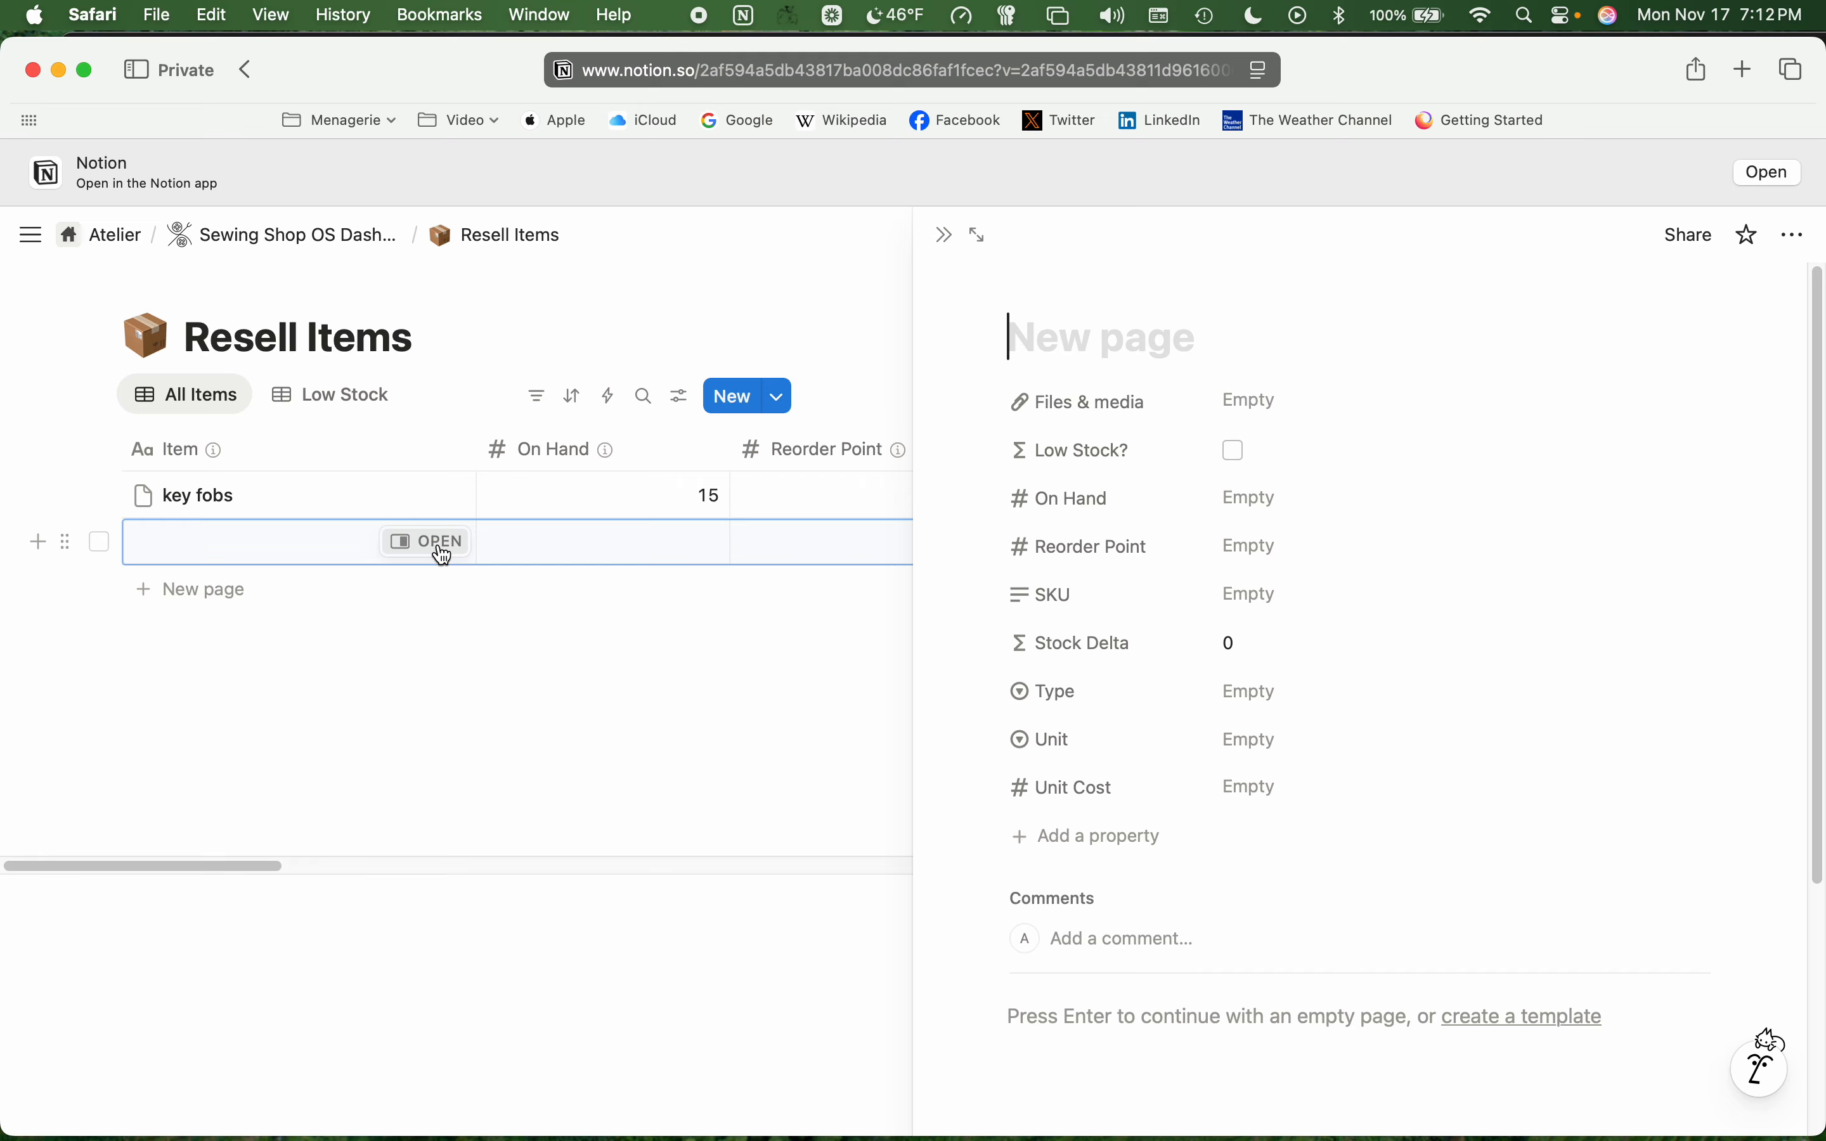
type("Th")
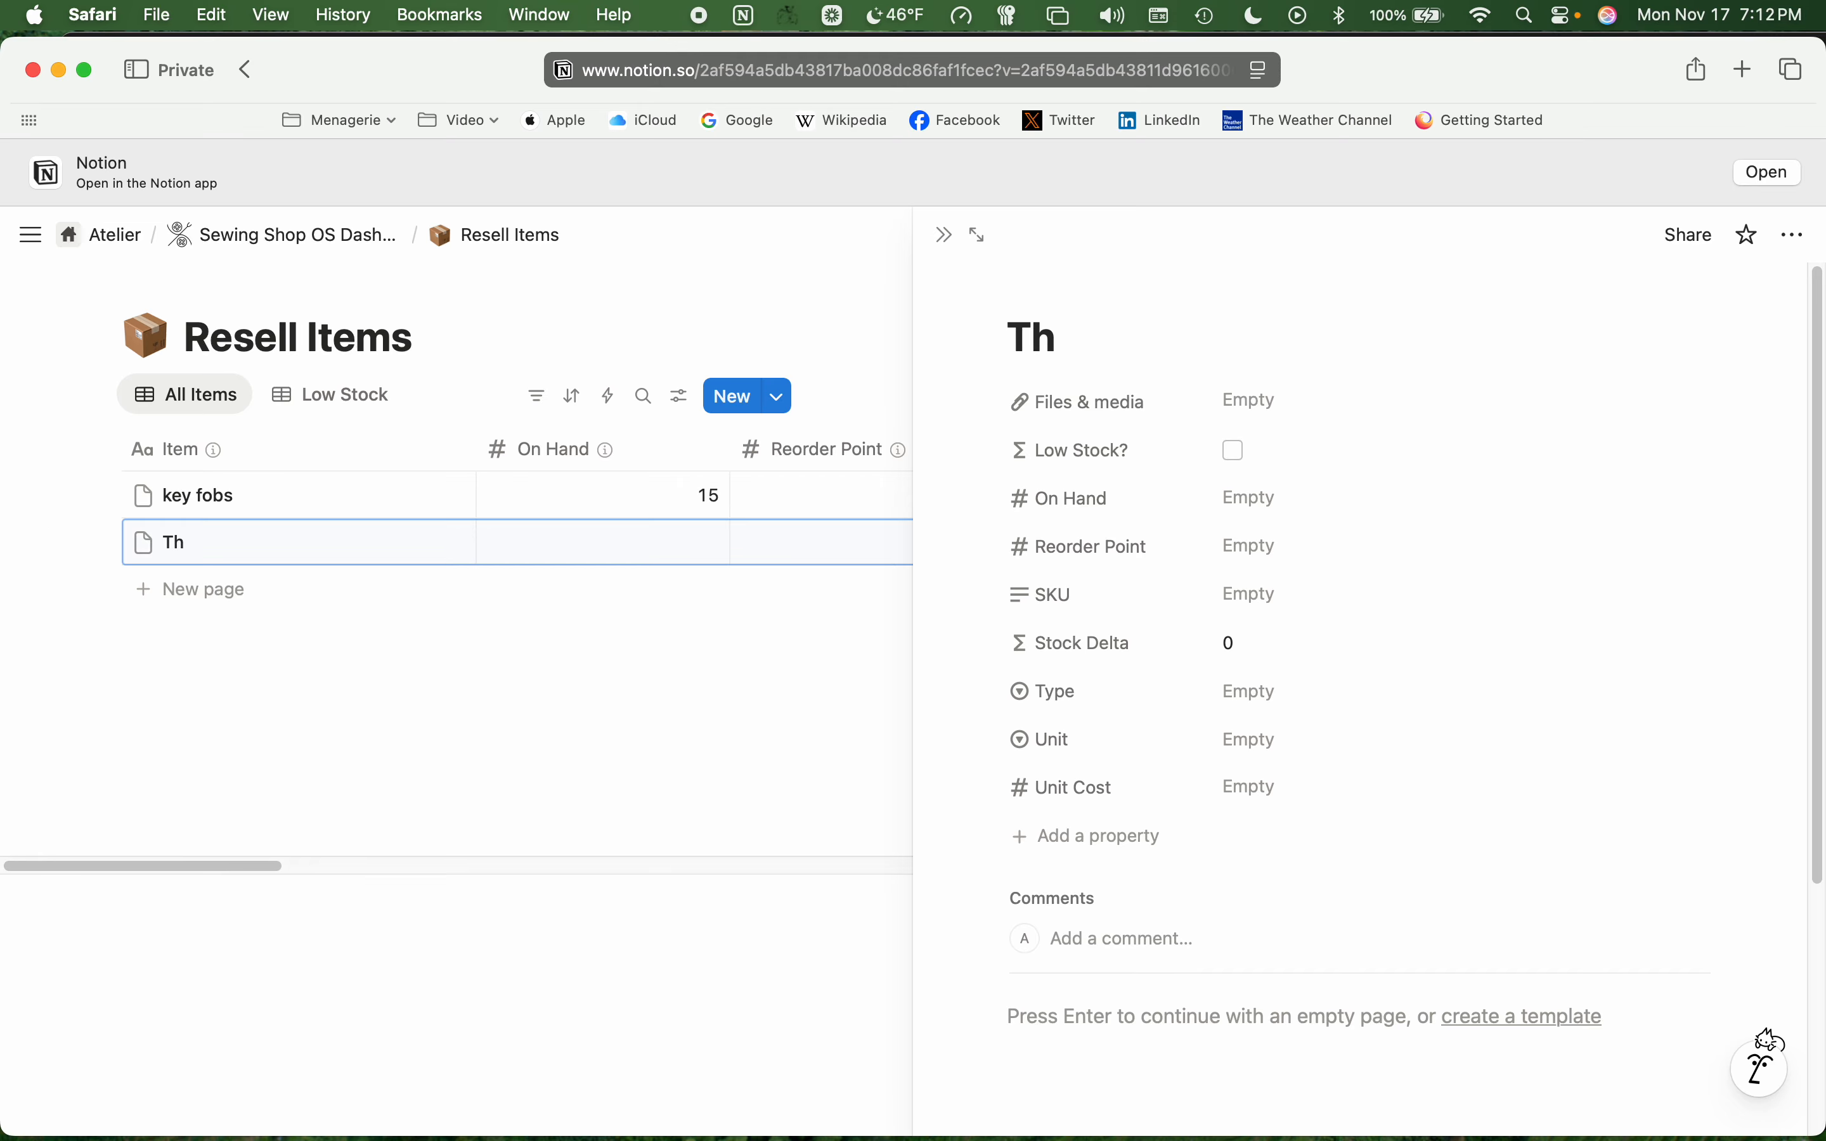
key("BackSpace")
key("BackSpace")
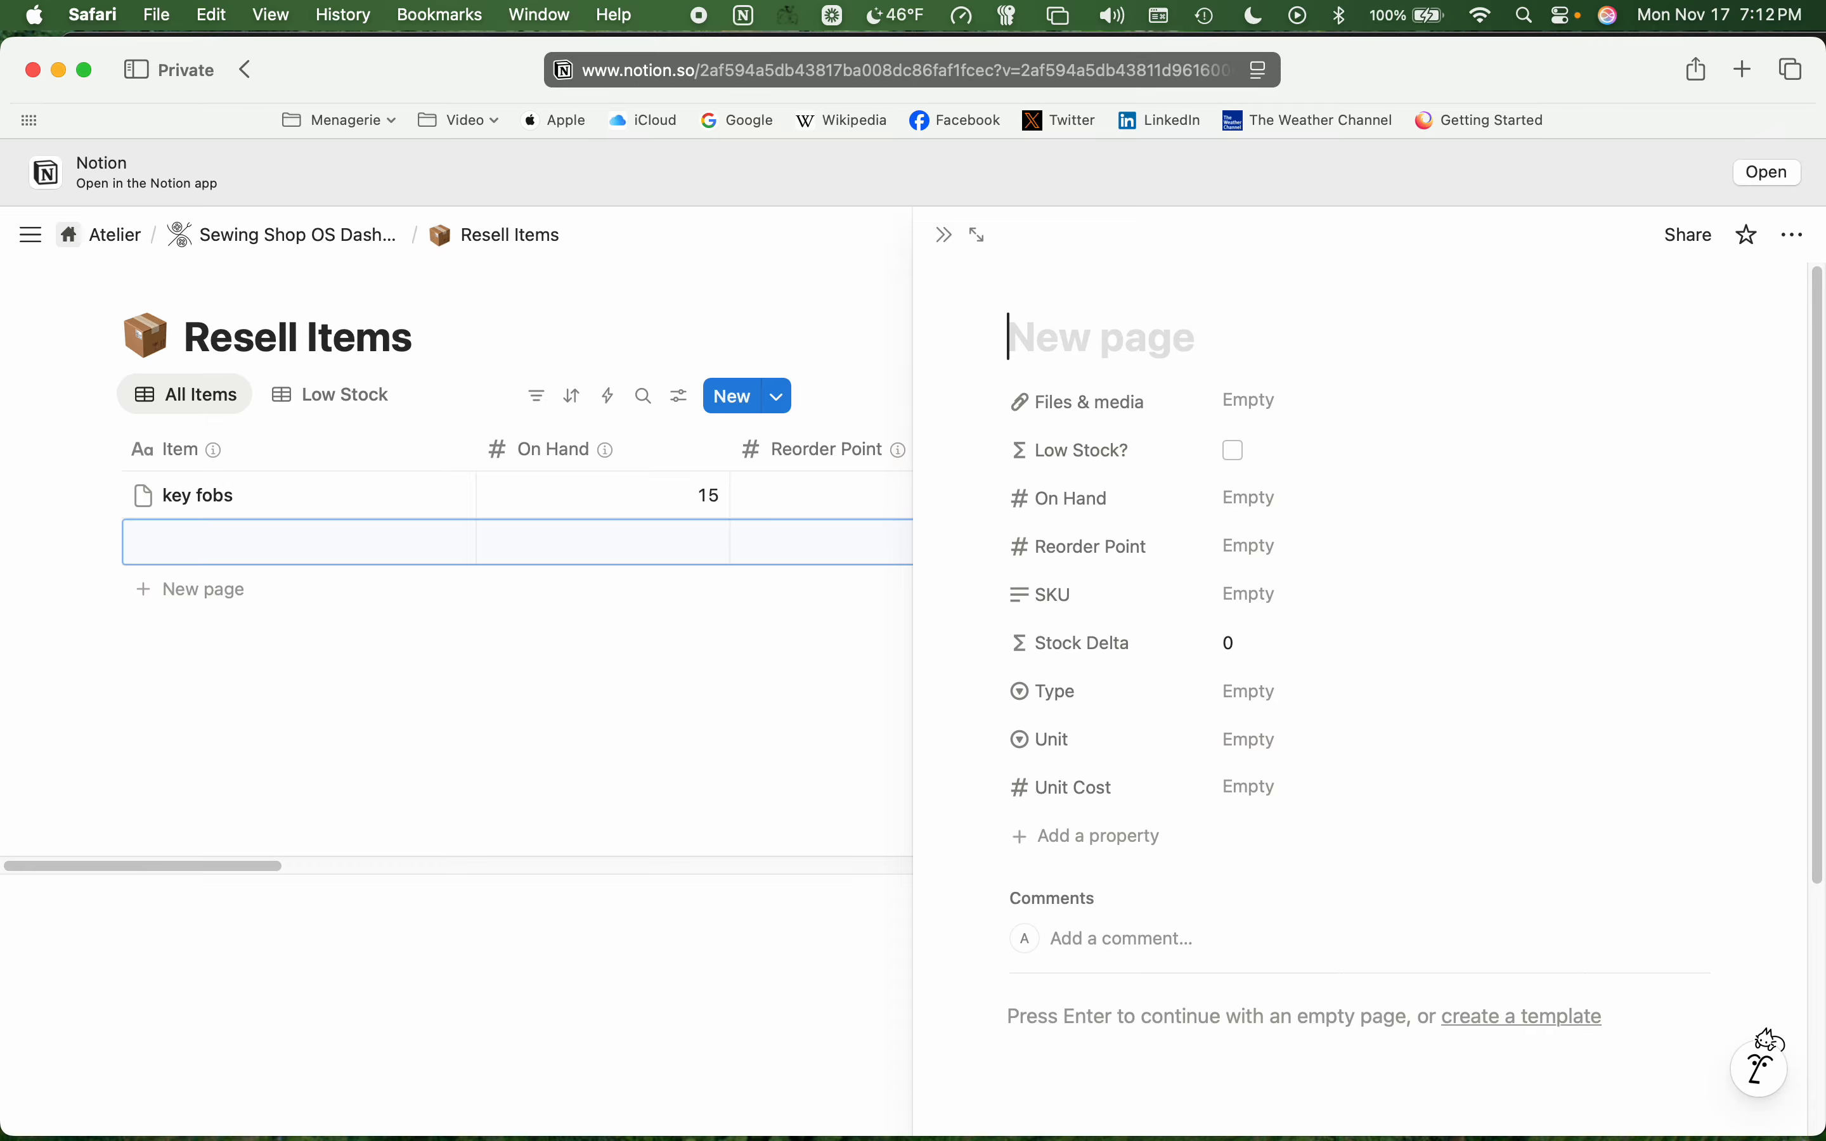
type("Glow I")
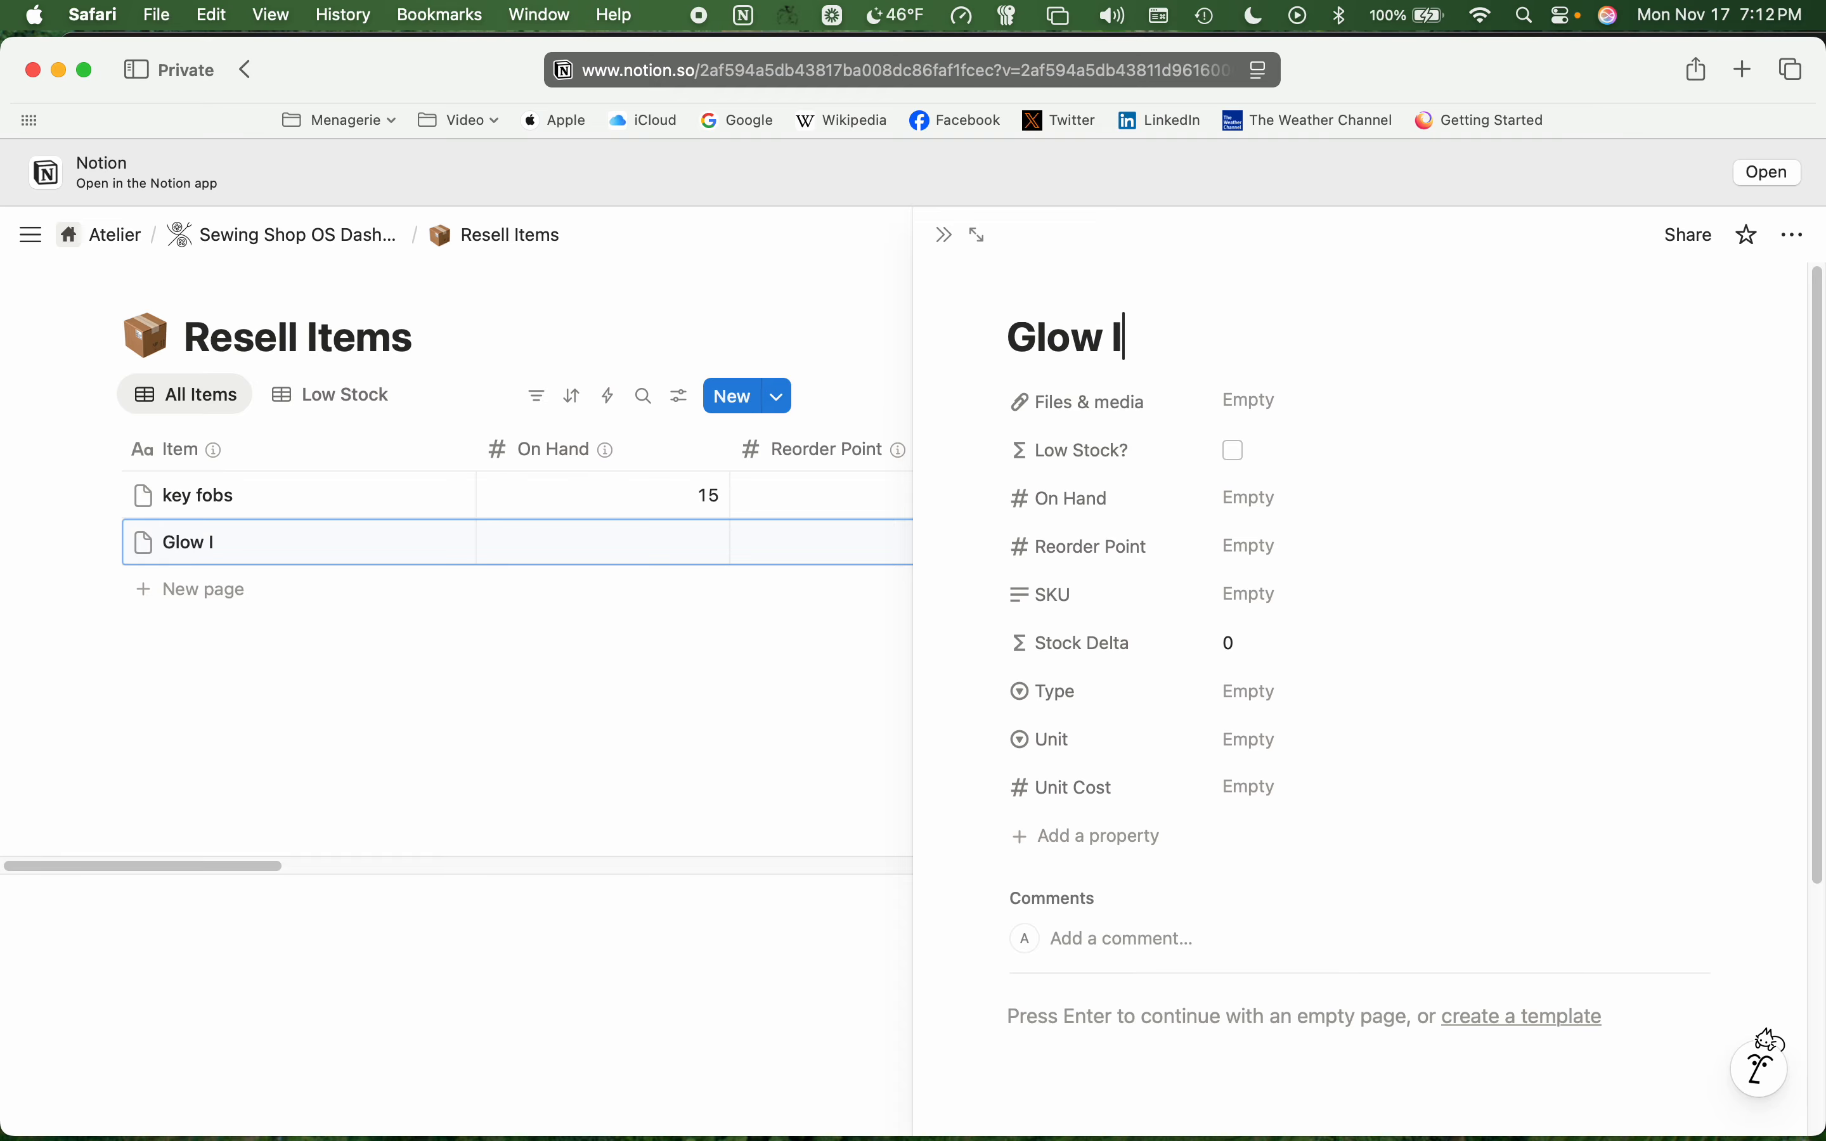
type("n the Dard")
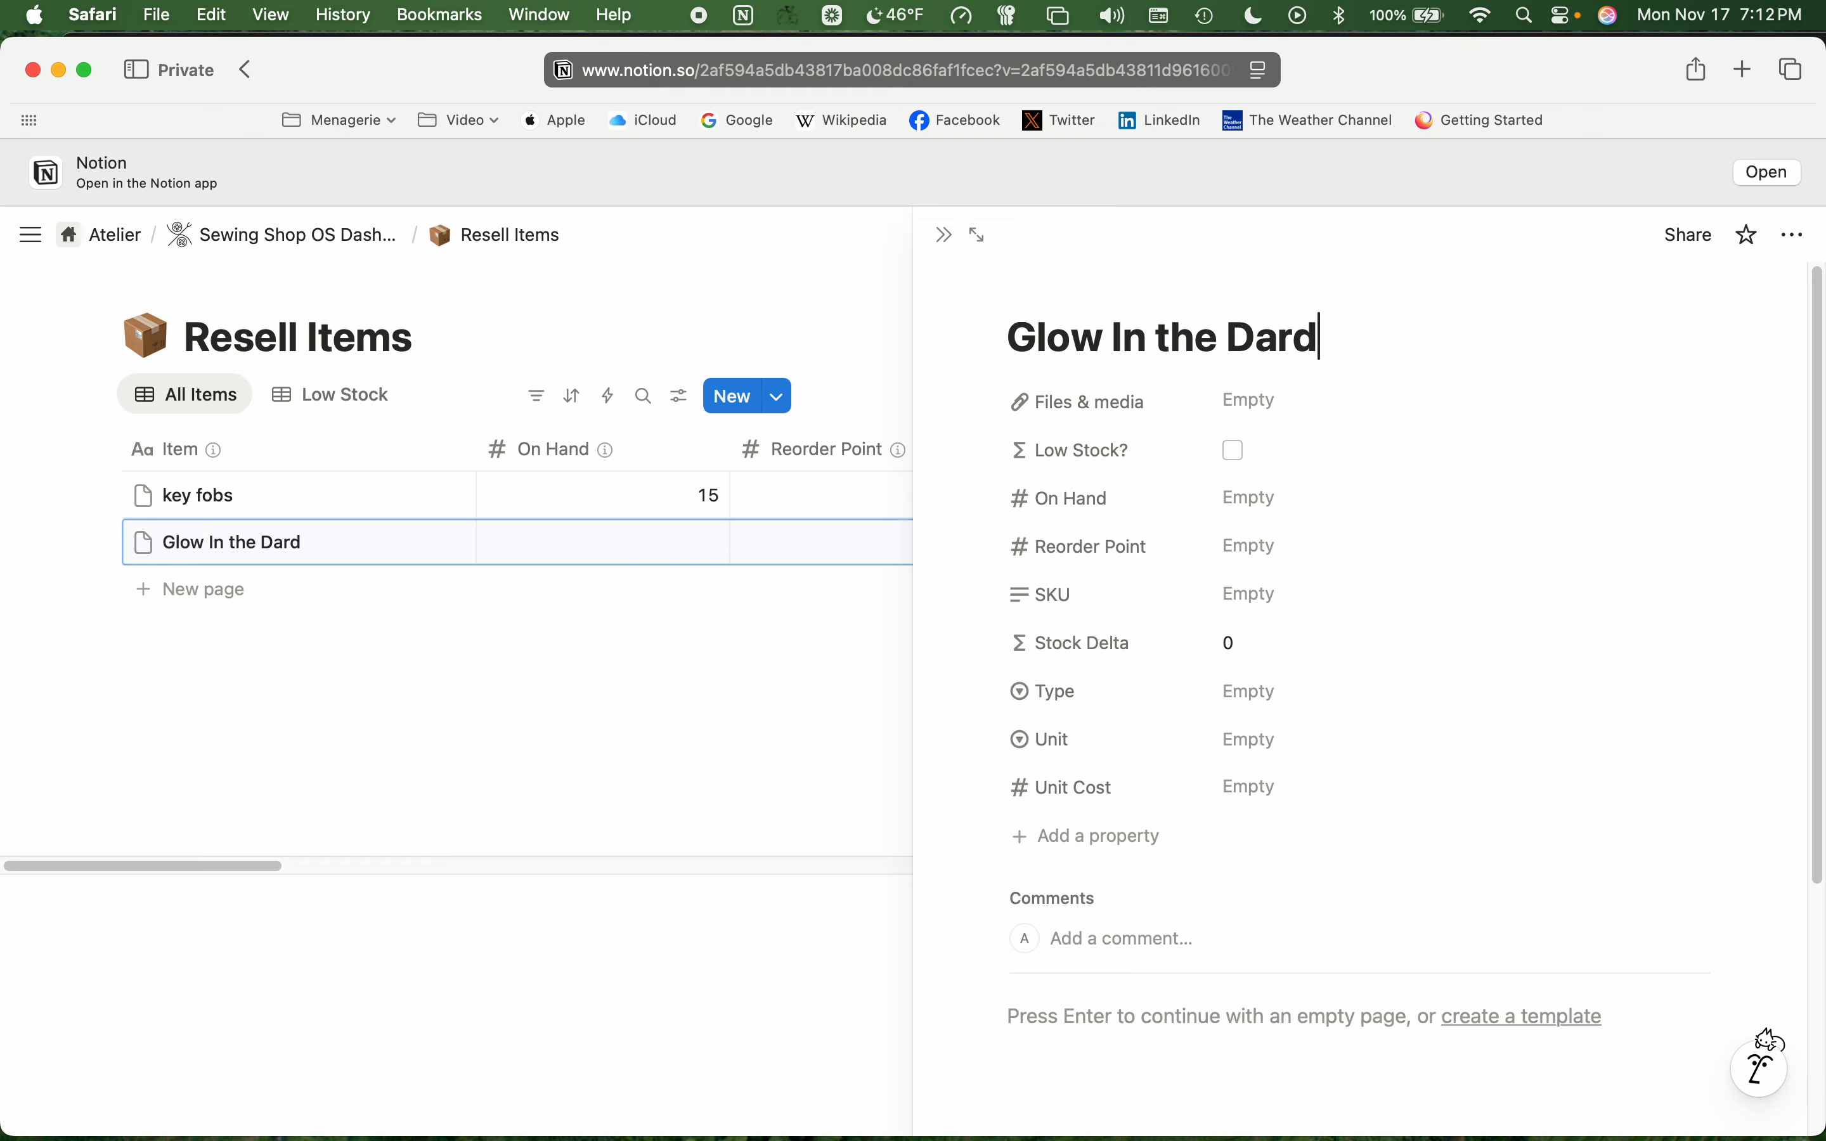
key("BackSpace")
key("BackSpace")
type("k Thread")
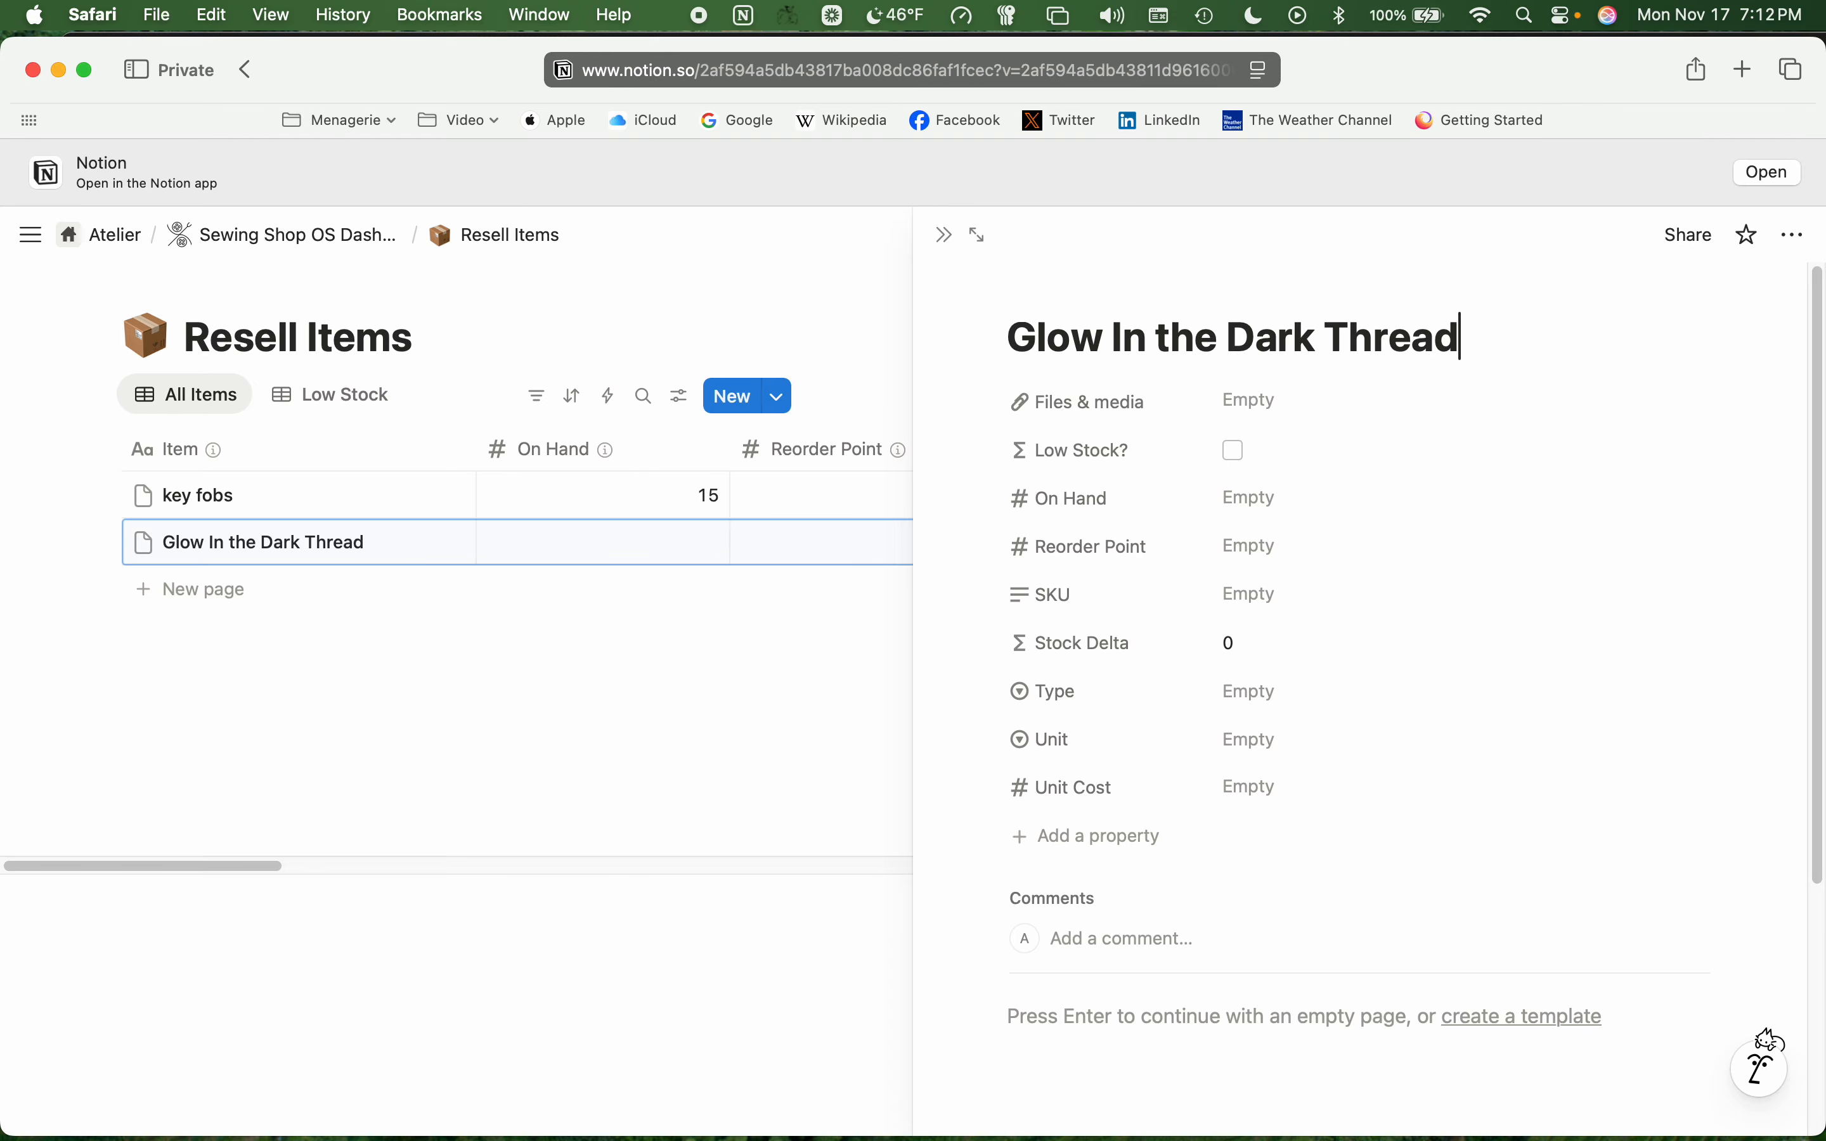
key("Return")
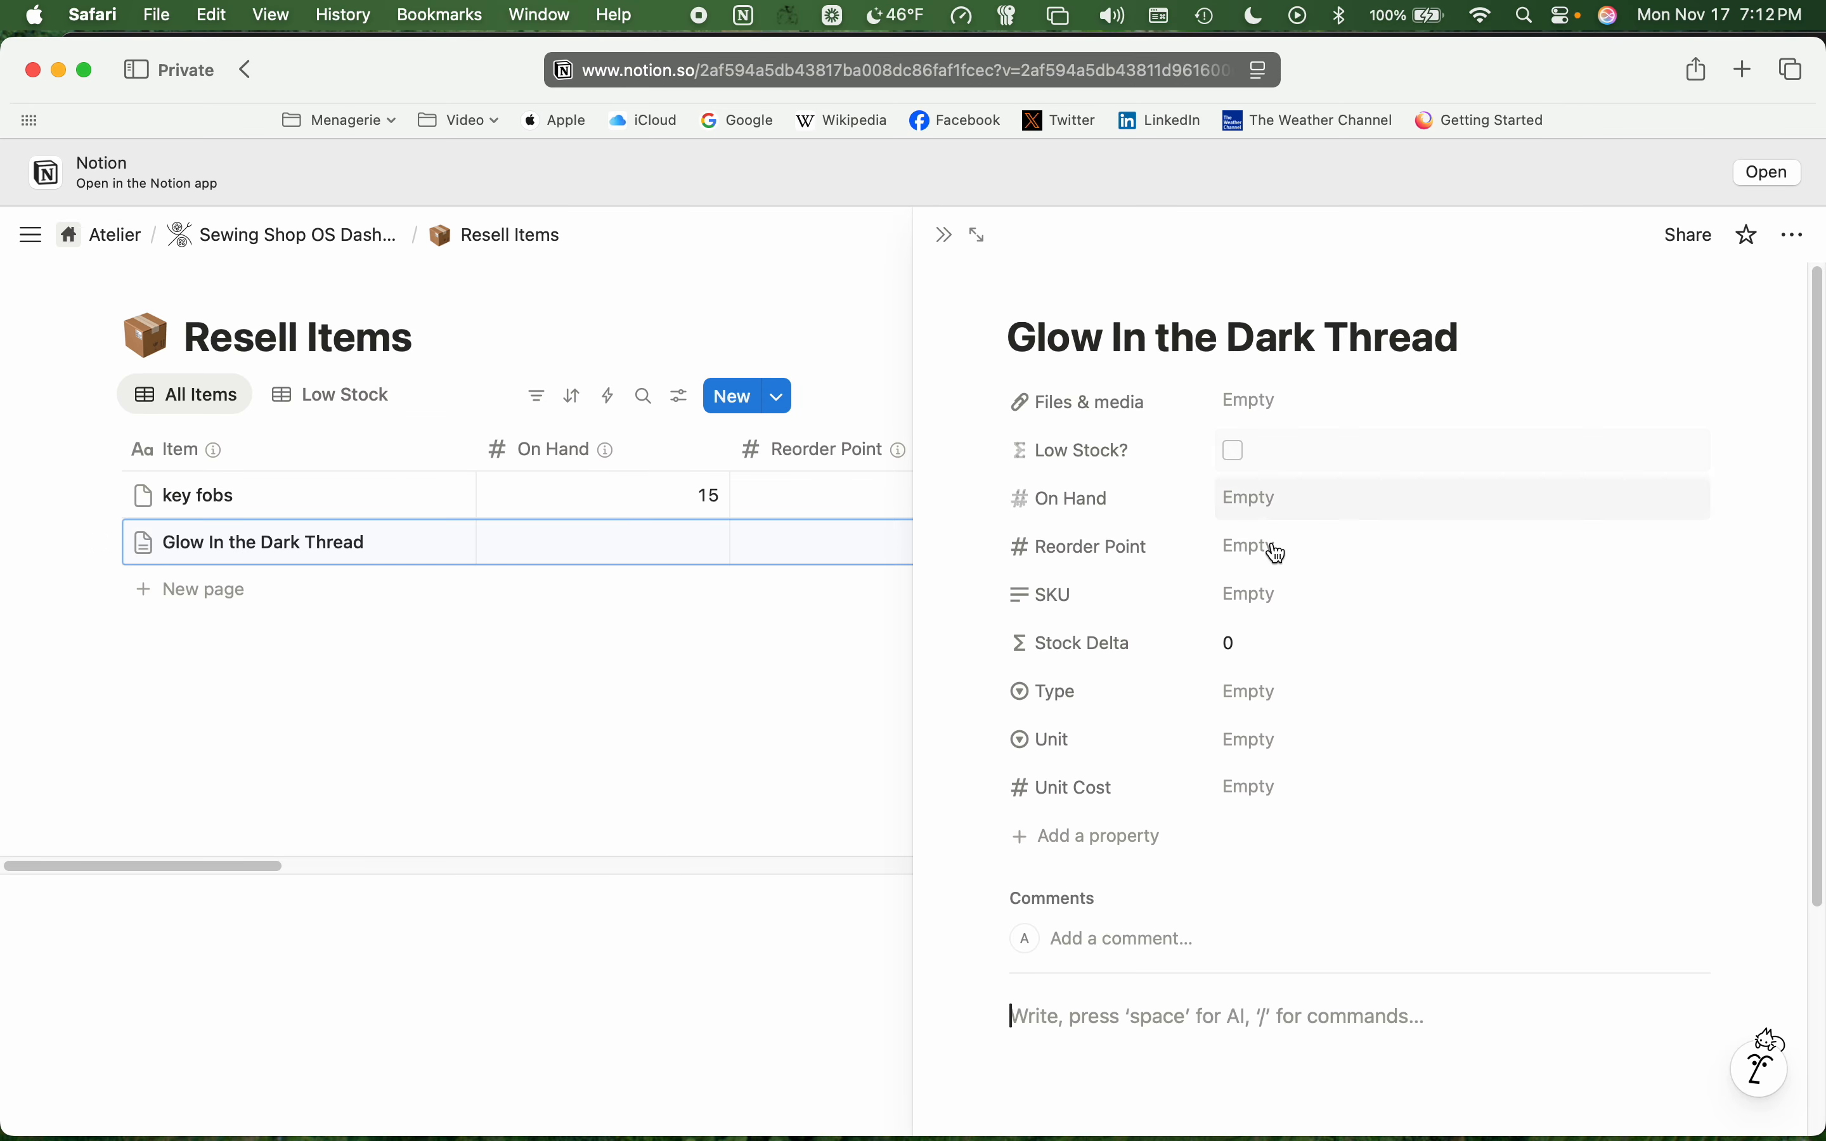
left_click(1235, 457)
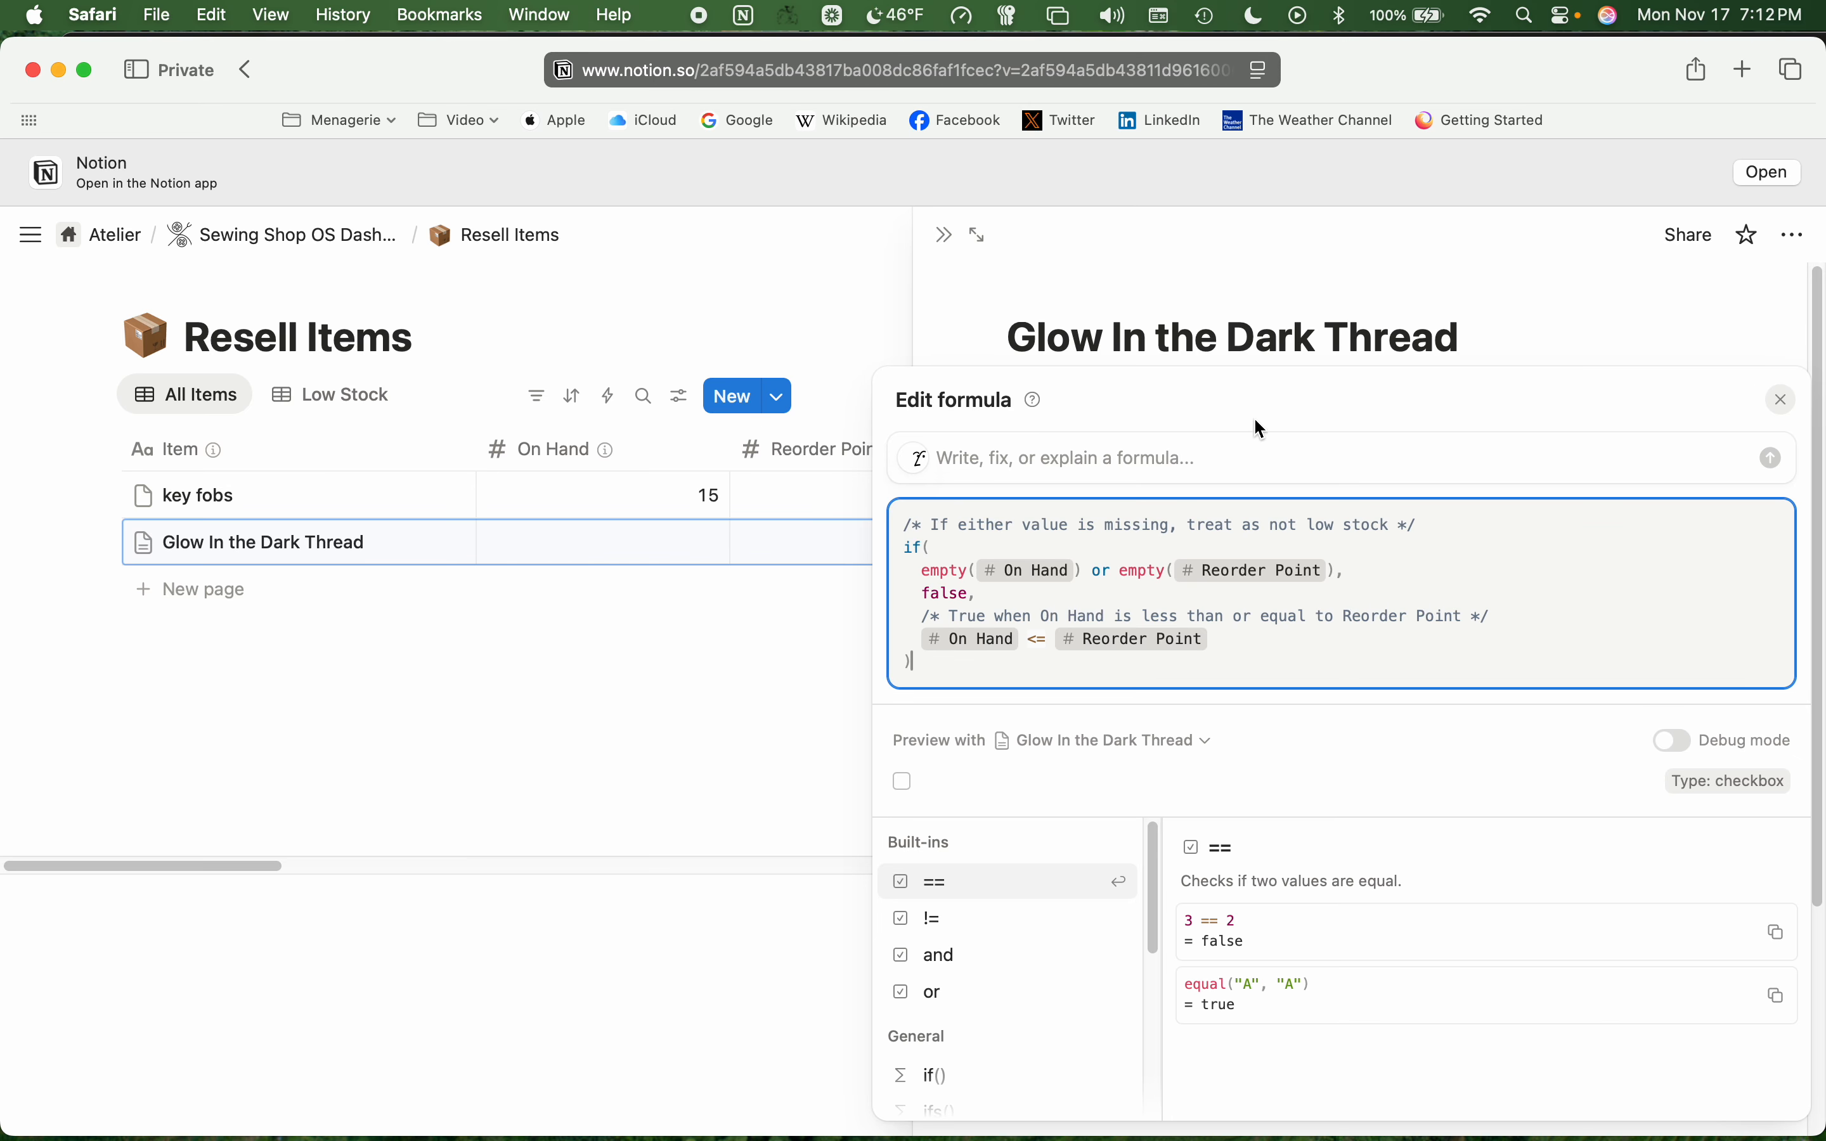
left_click(1787, 400)
left_click(1787, 400)
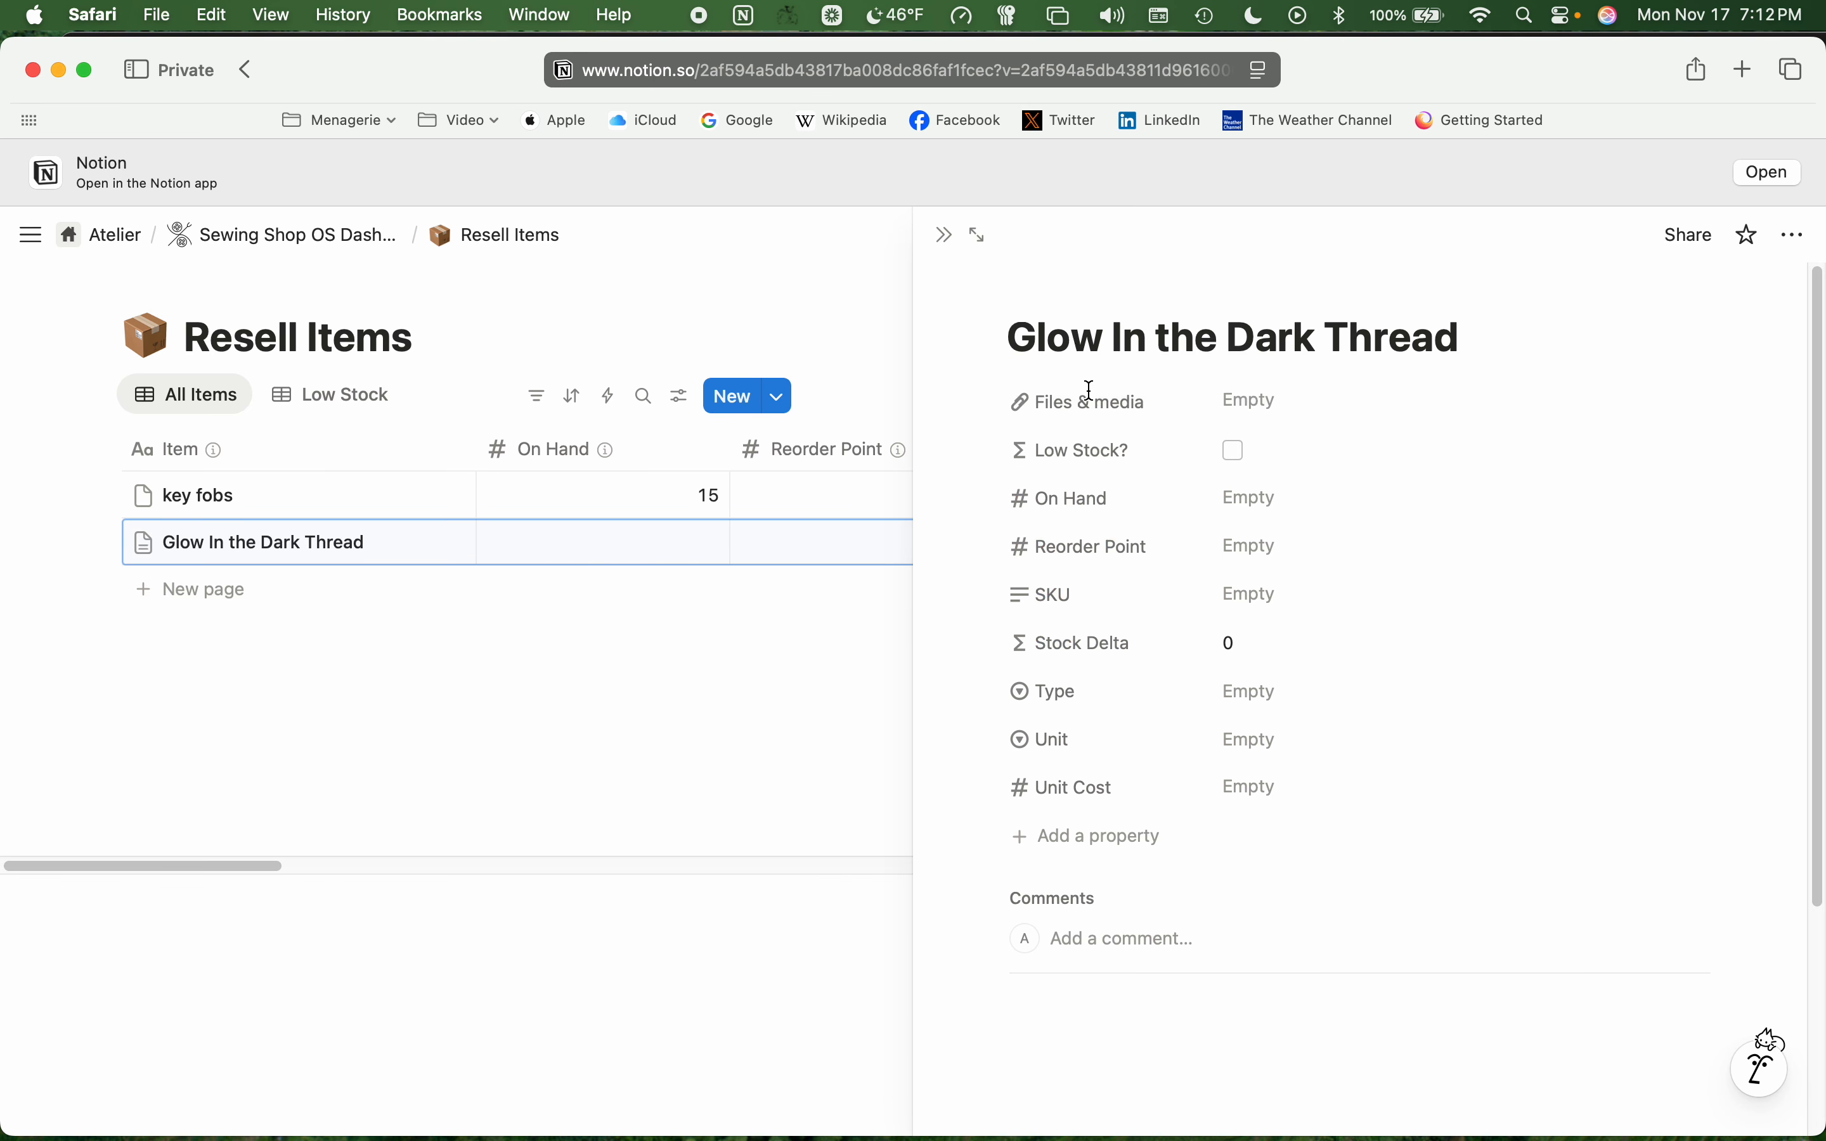
- Set the Glow In the Dark Thread item's On Hand quantity to 3 and its Reorder Point to 5
left_click(1256, 500)
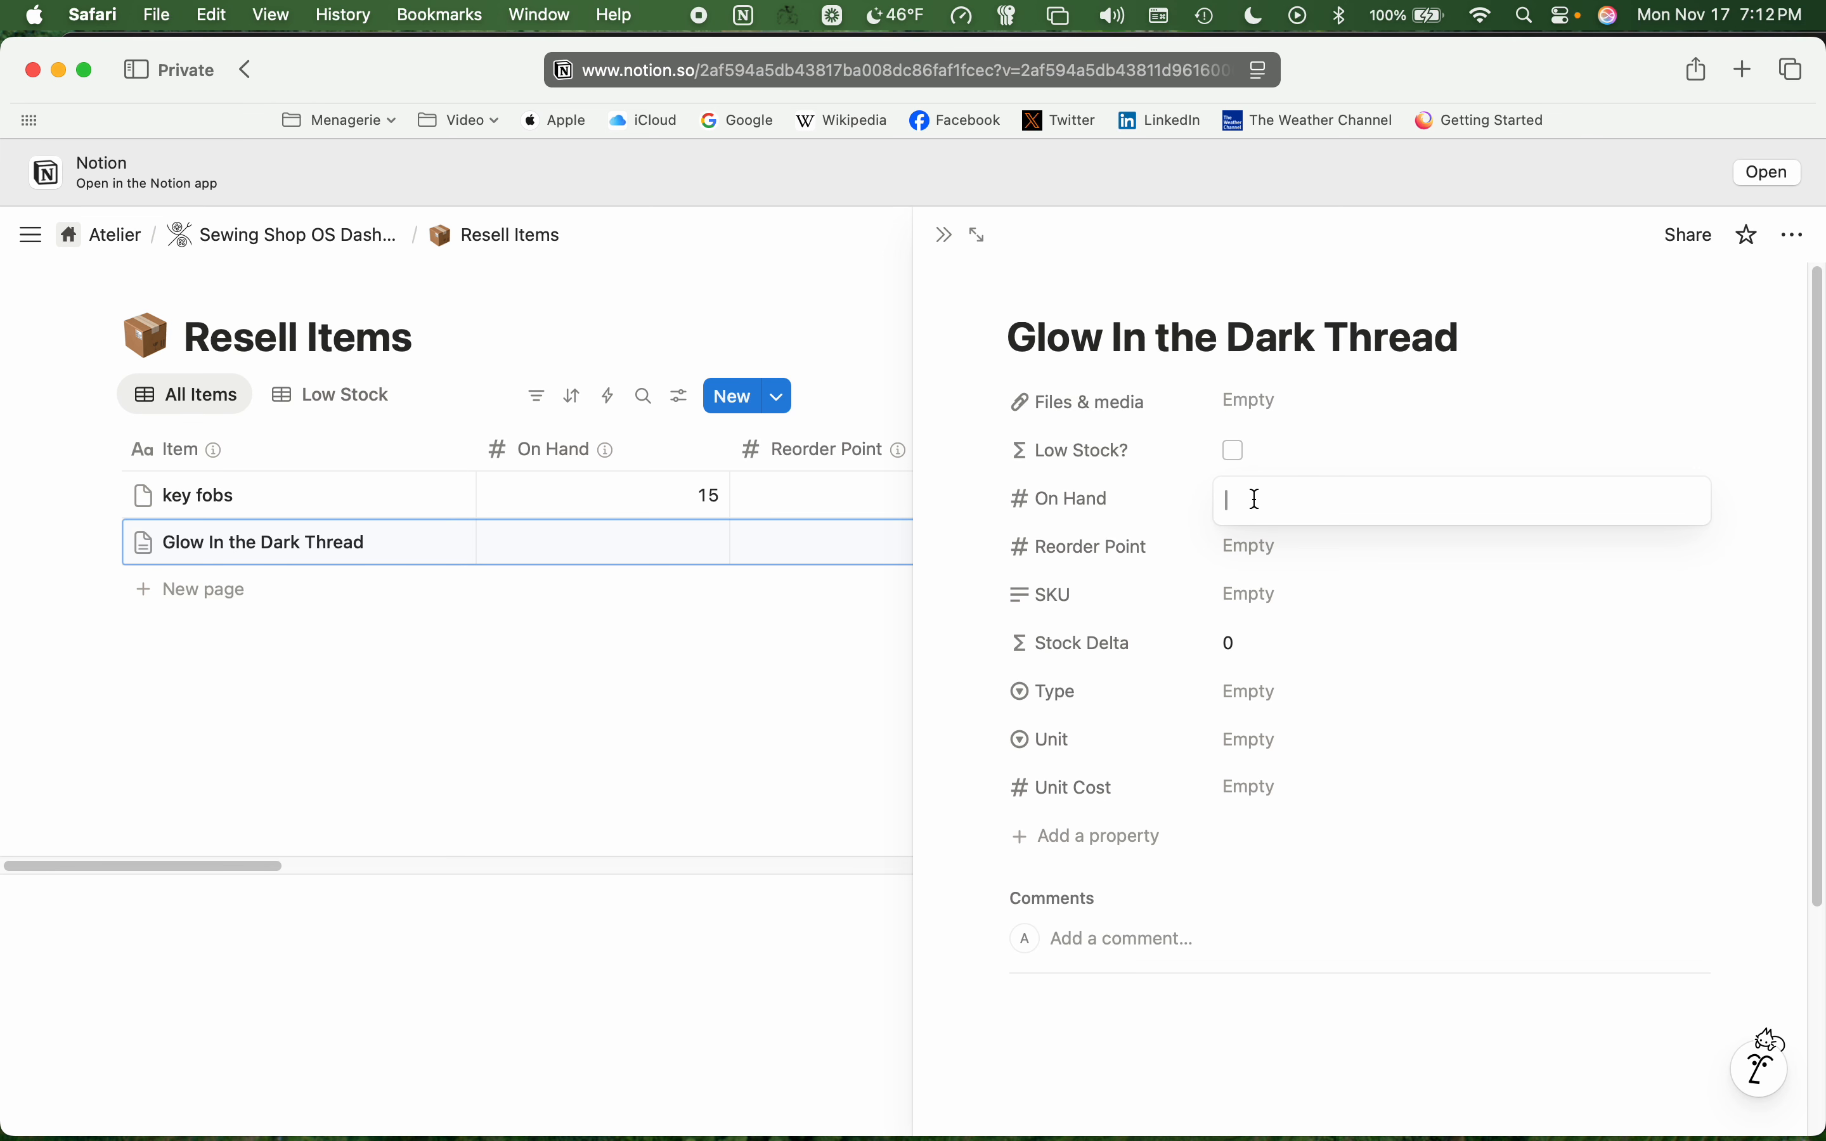
type("3")
left_click(1422, 575)
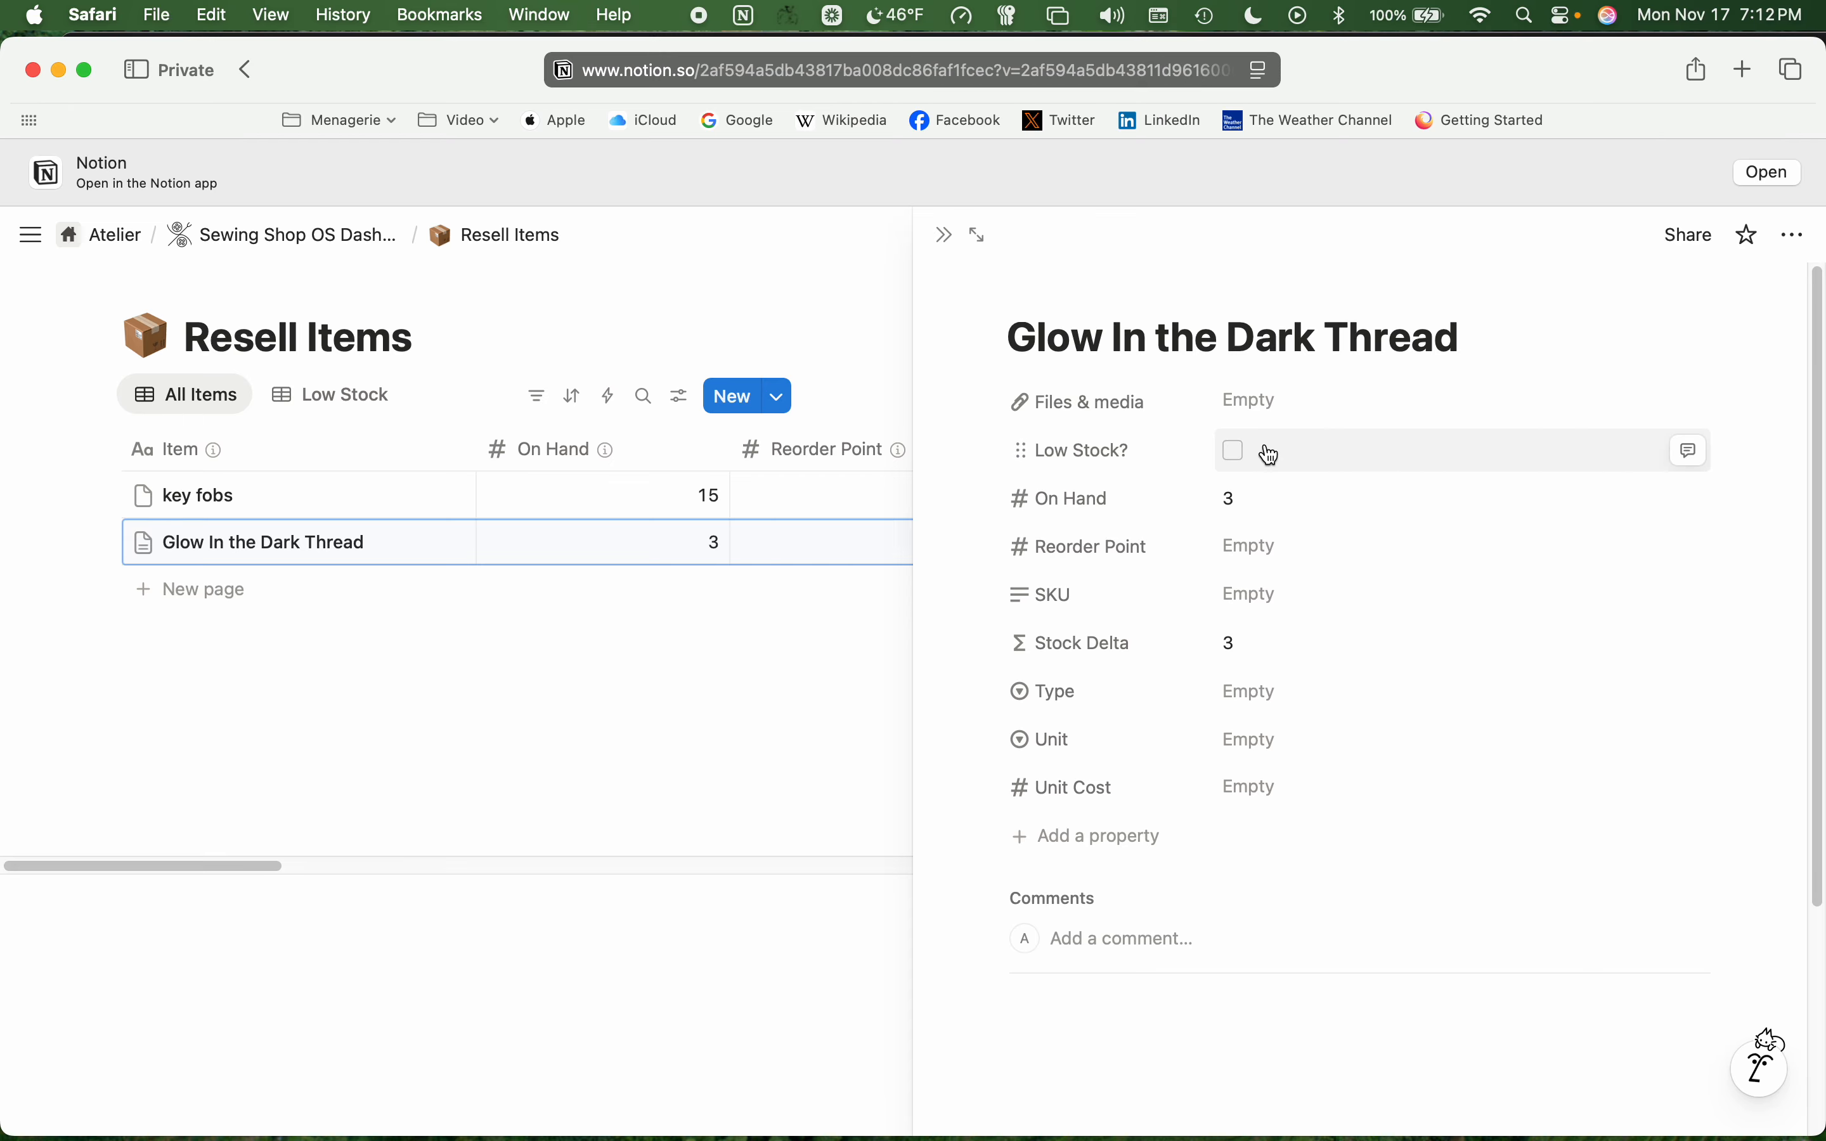
left_click(1247, 551)
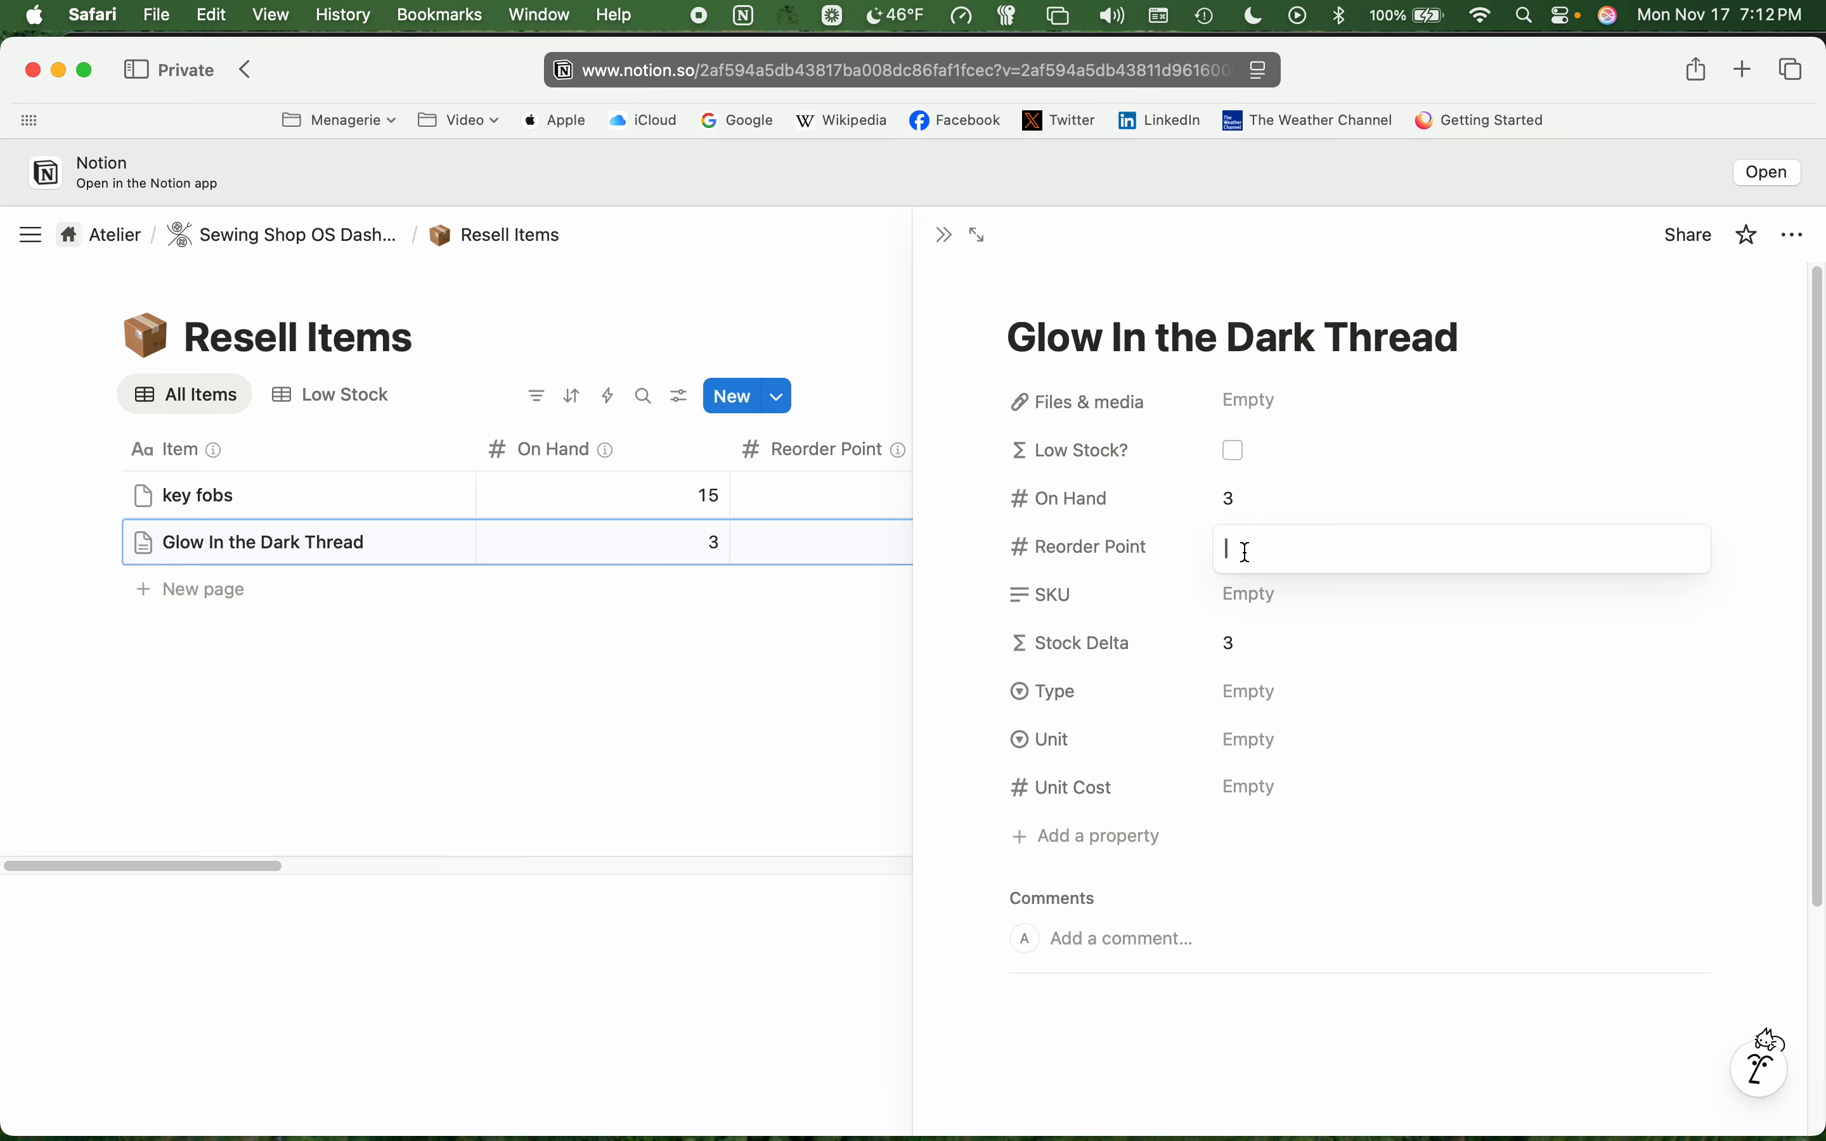
type("5")
key("Return")
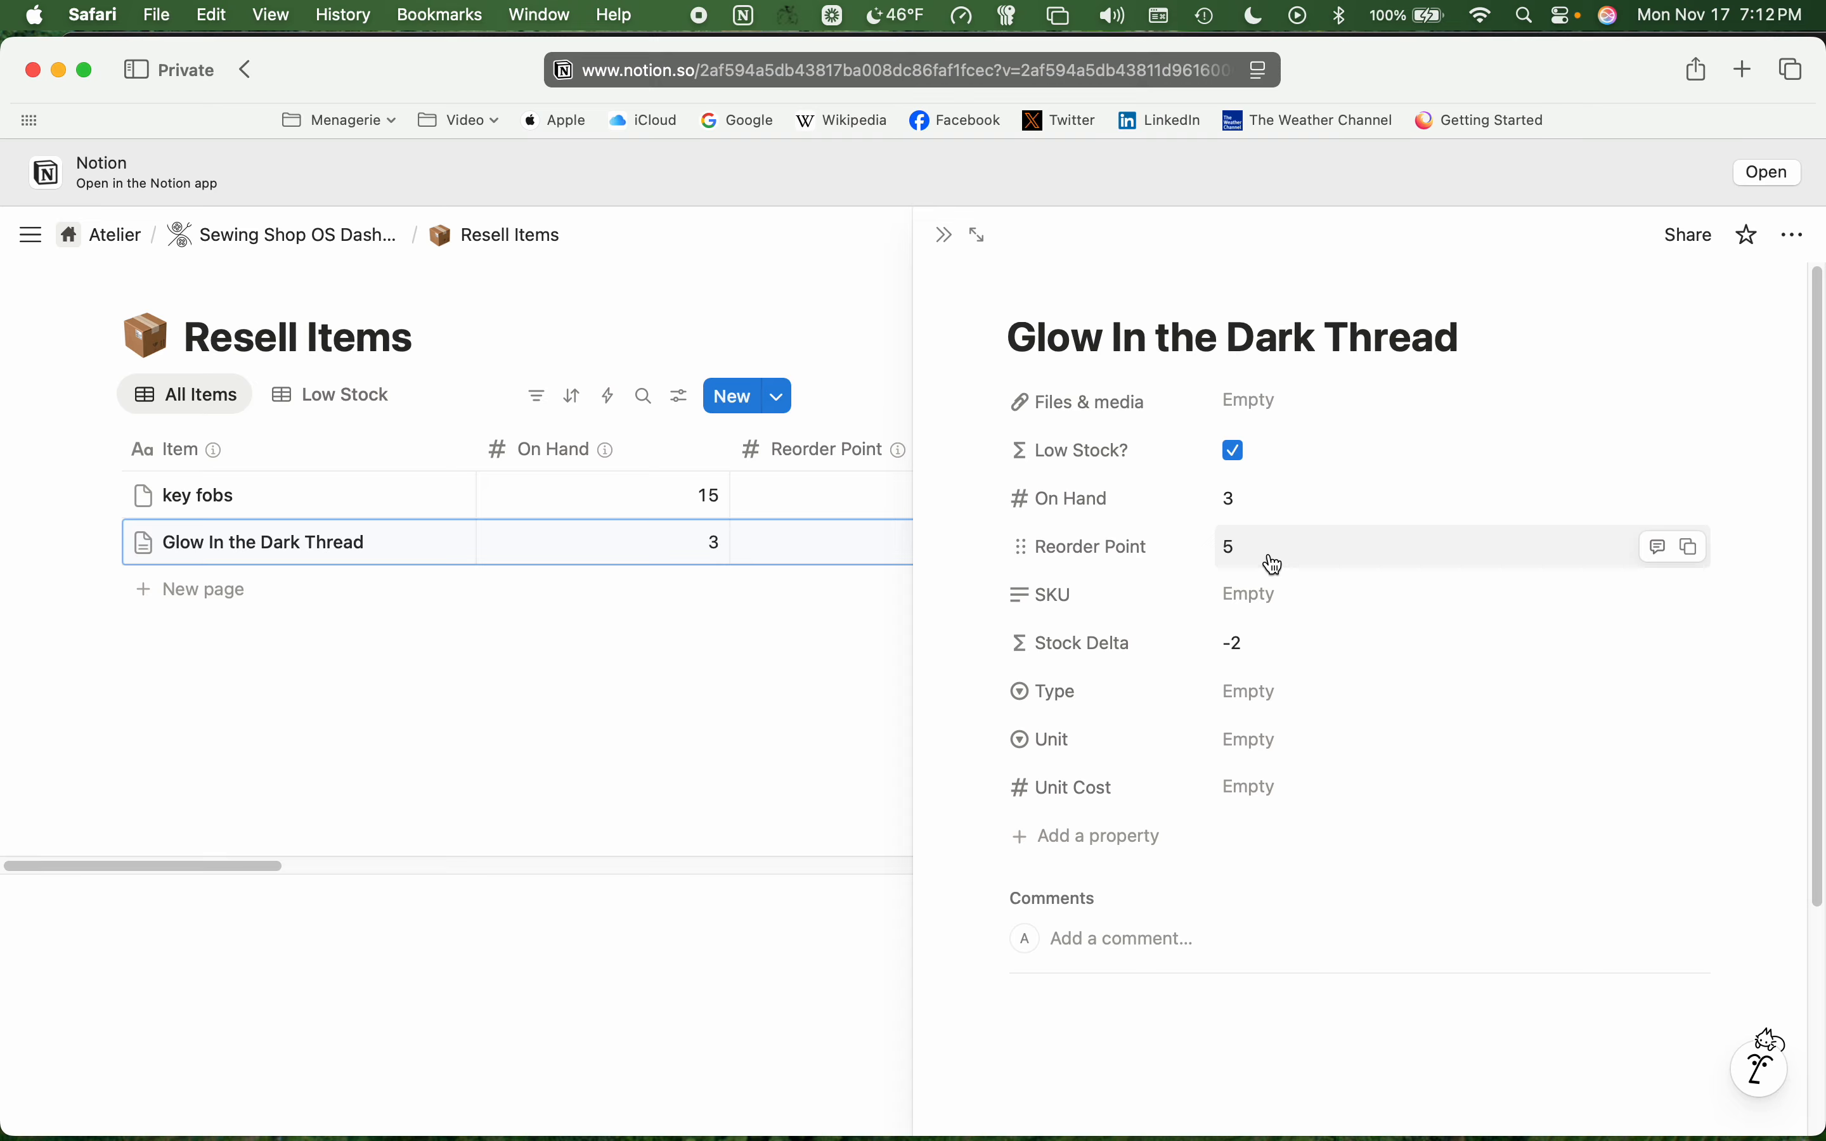
- Try an On Hand quantity of 7 for the thread item, and restore it to 3
left_click(1247, 507)
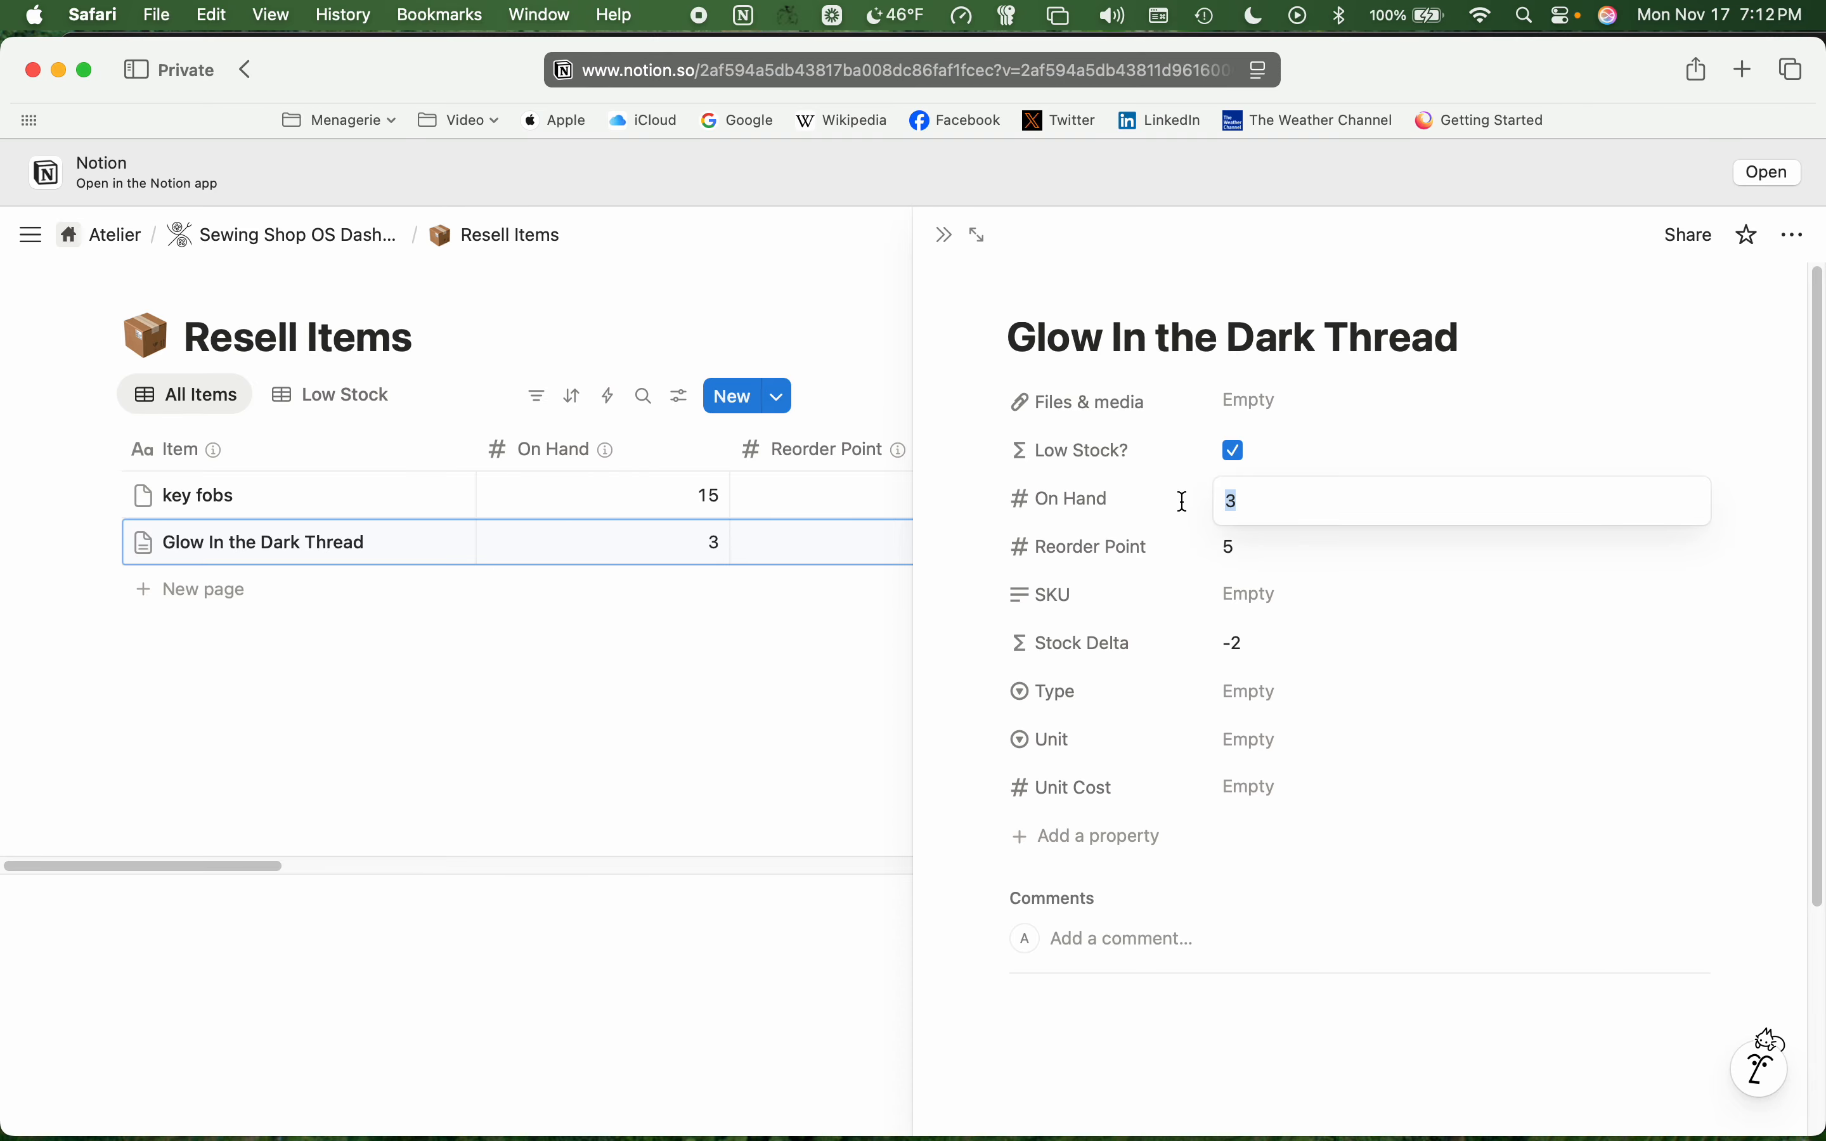
key("BackSpace")
type("7")
double_click(1234, 499)
type("3")
left_click(1468, 424)
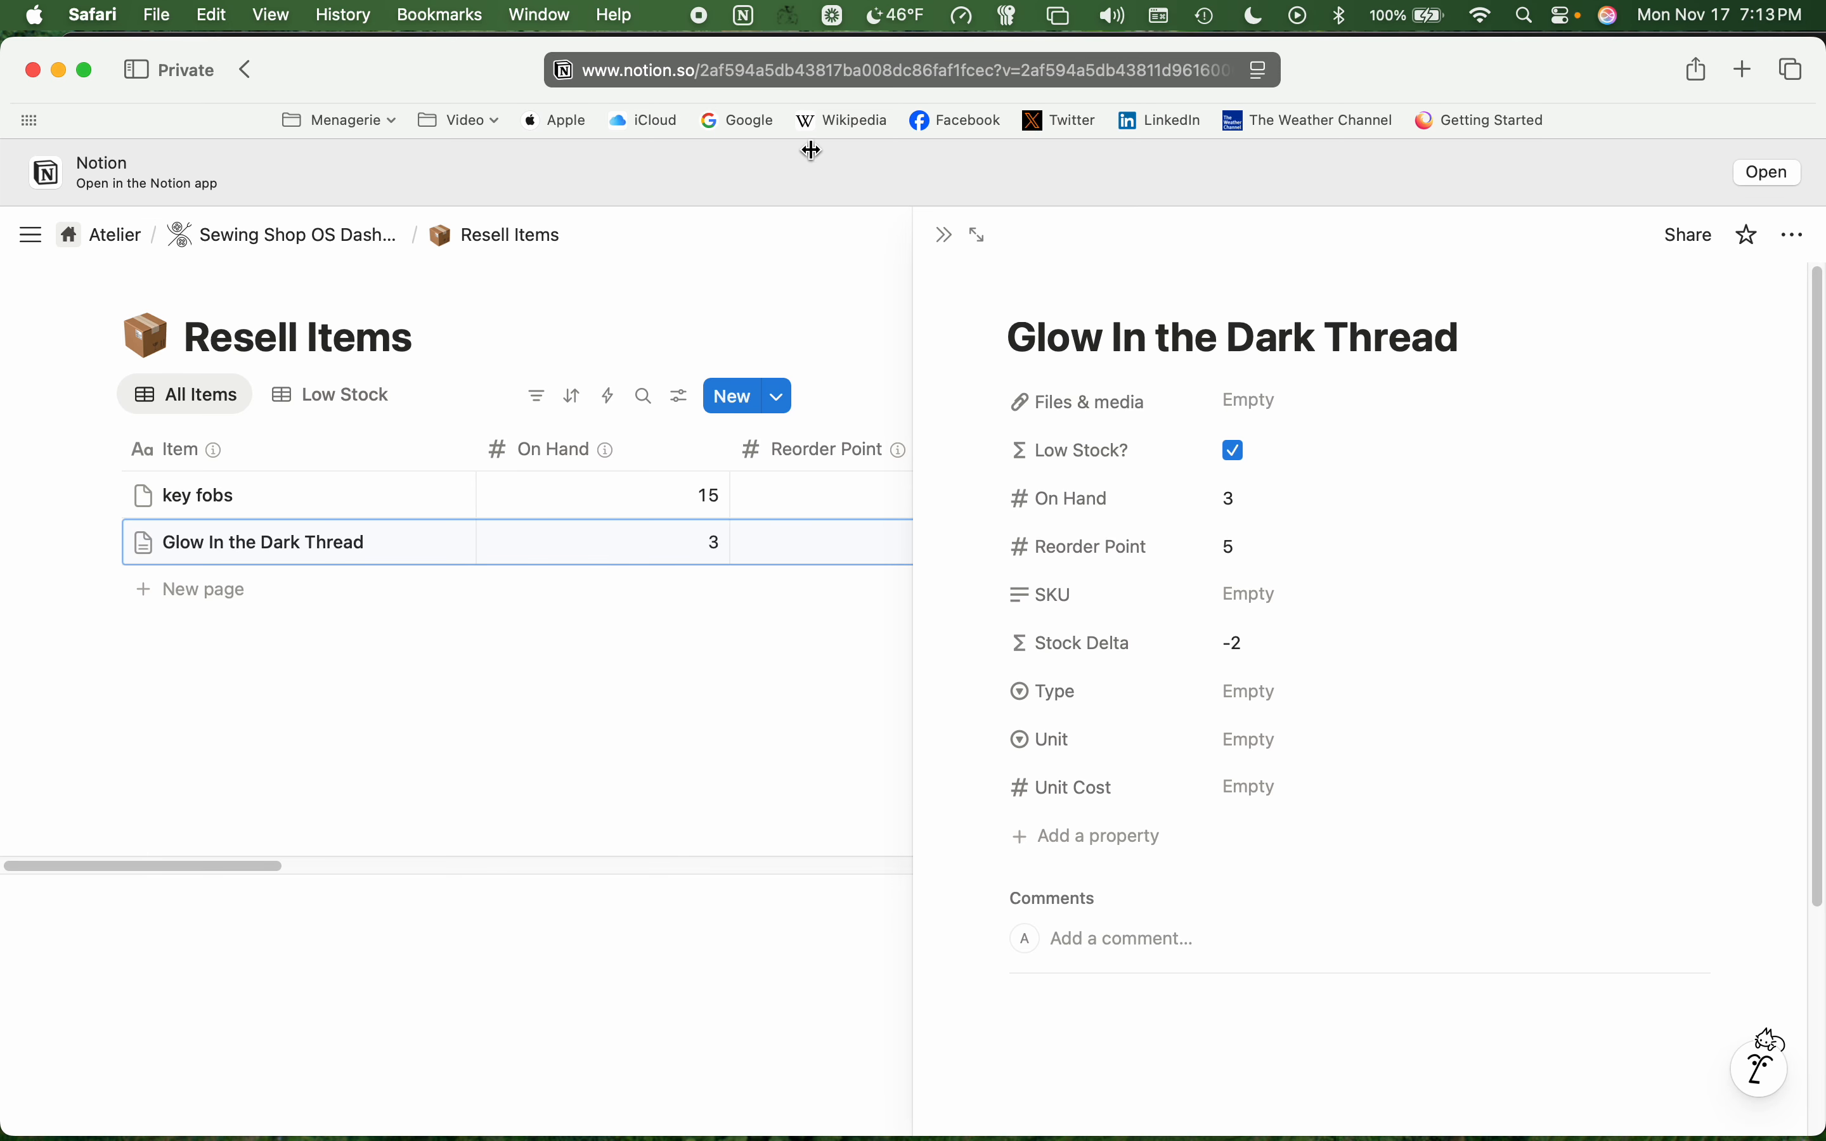
- Set the Type of the Glow In the Dark Thread item to Supply
left_click(1241, 706)
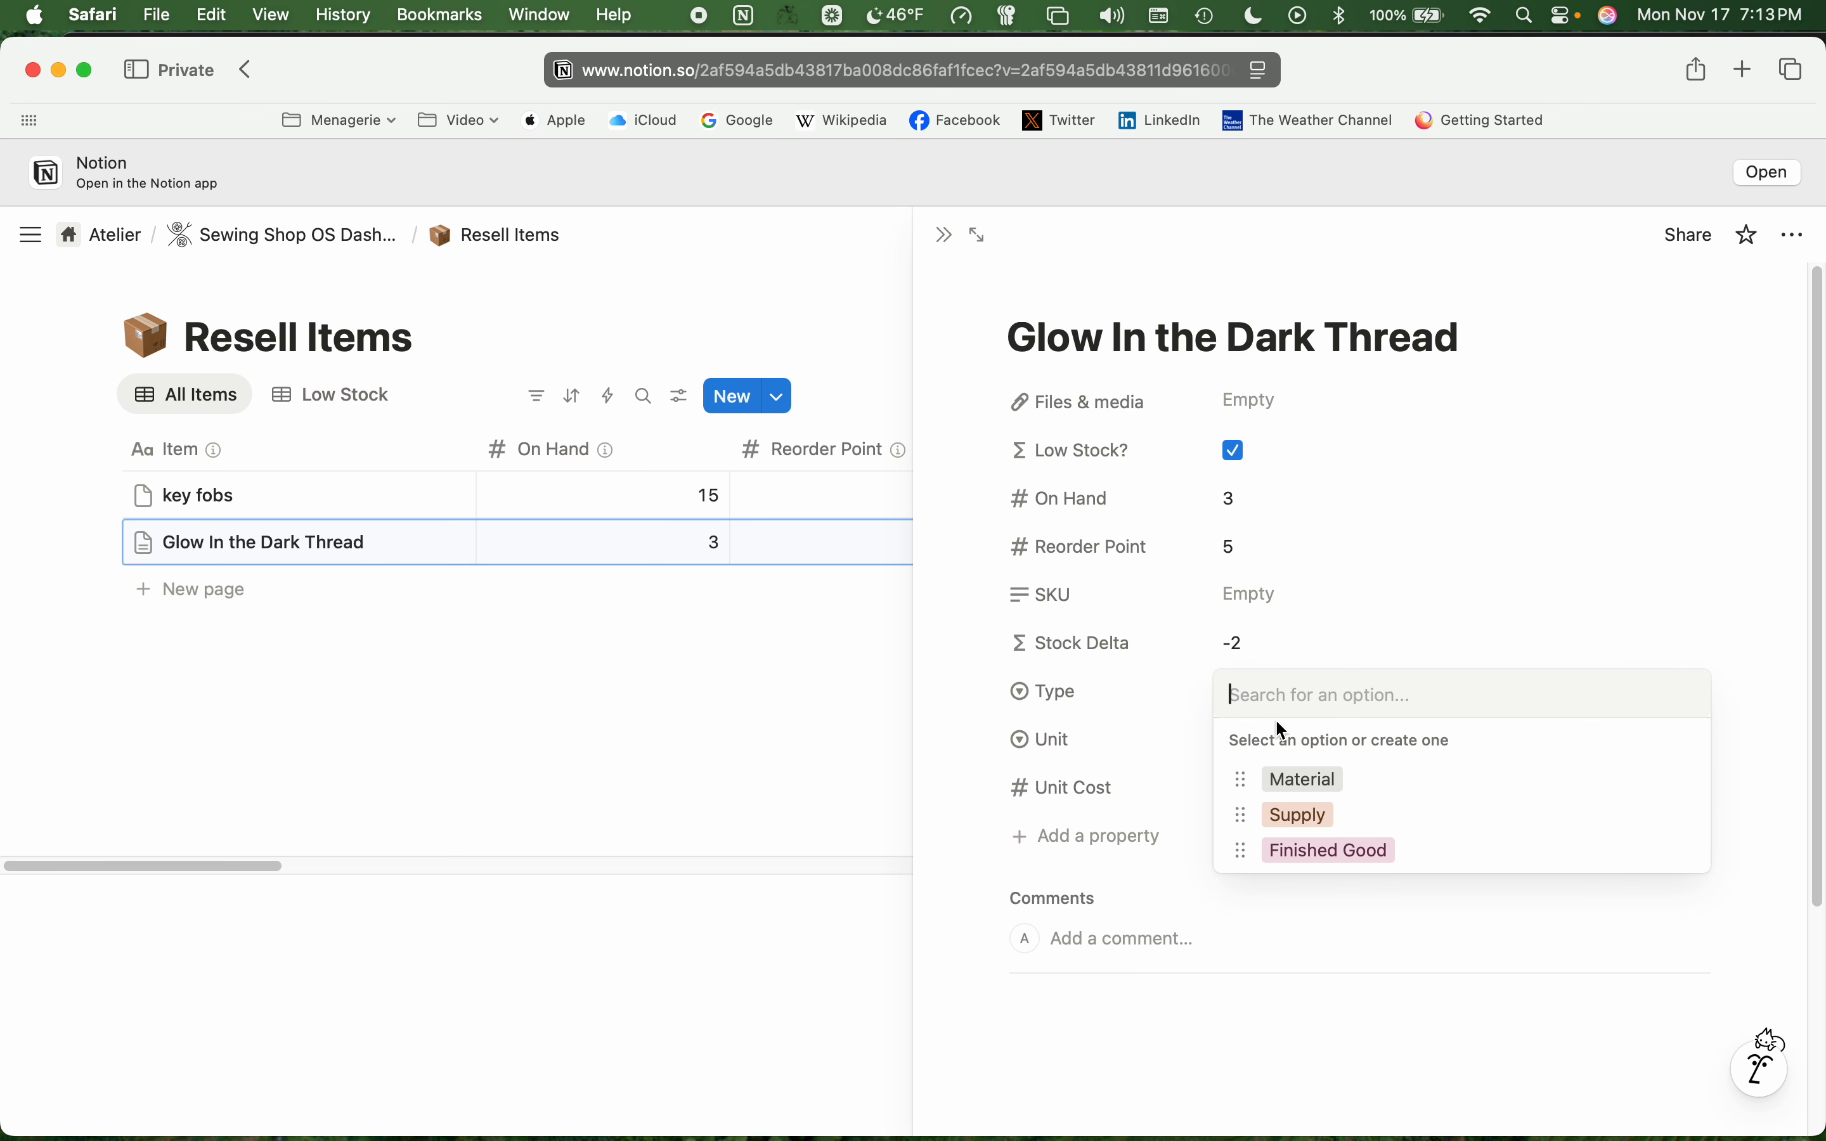
left_click(1297, 823)
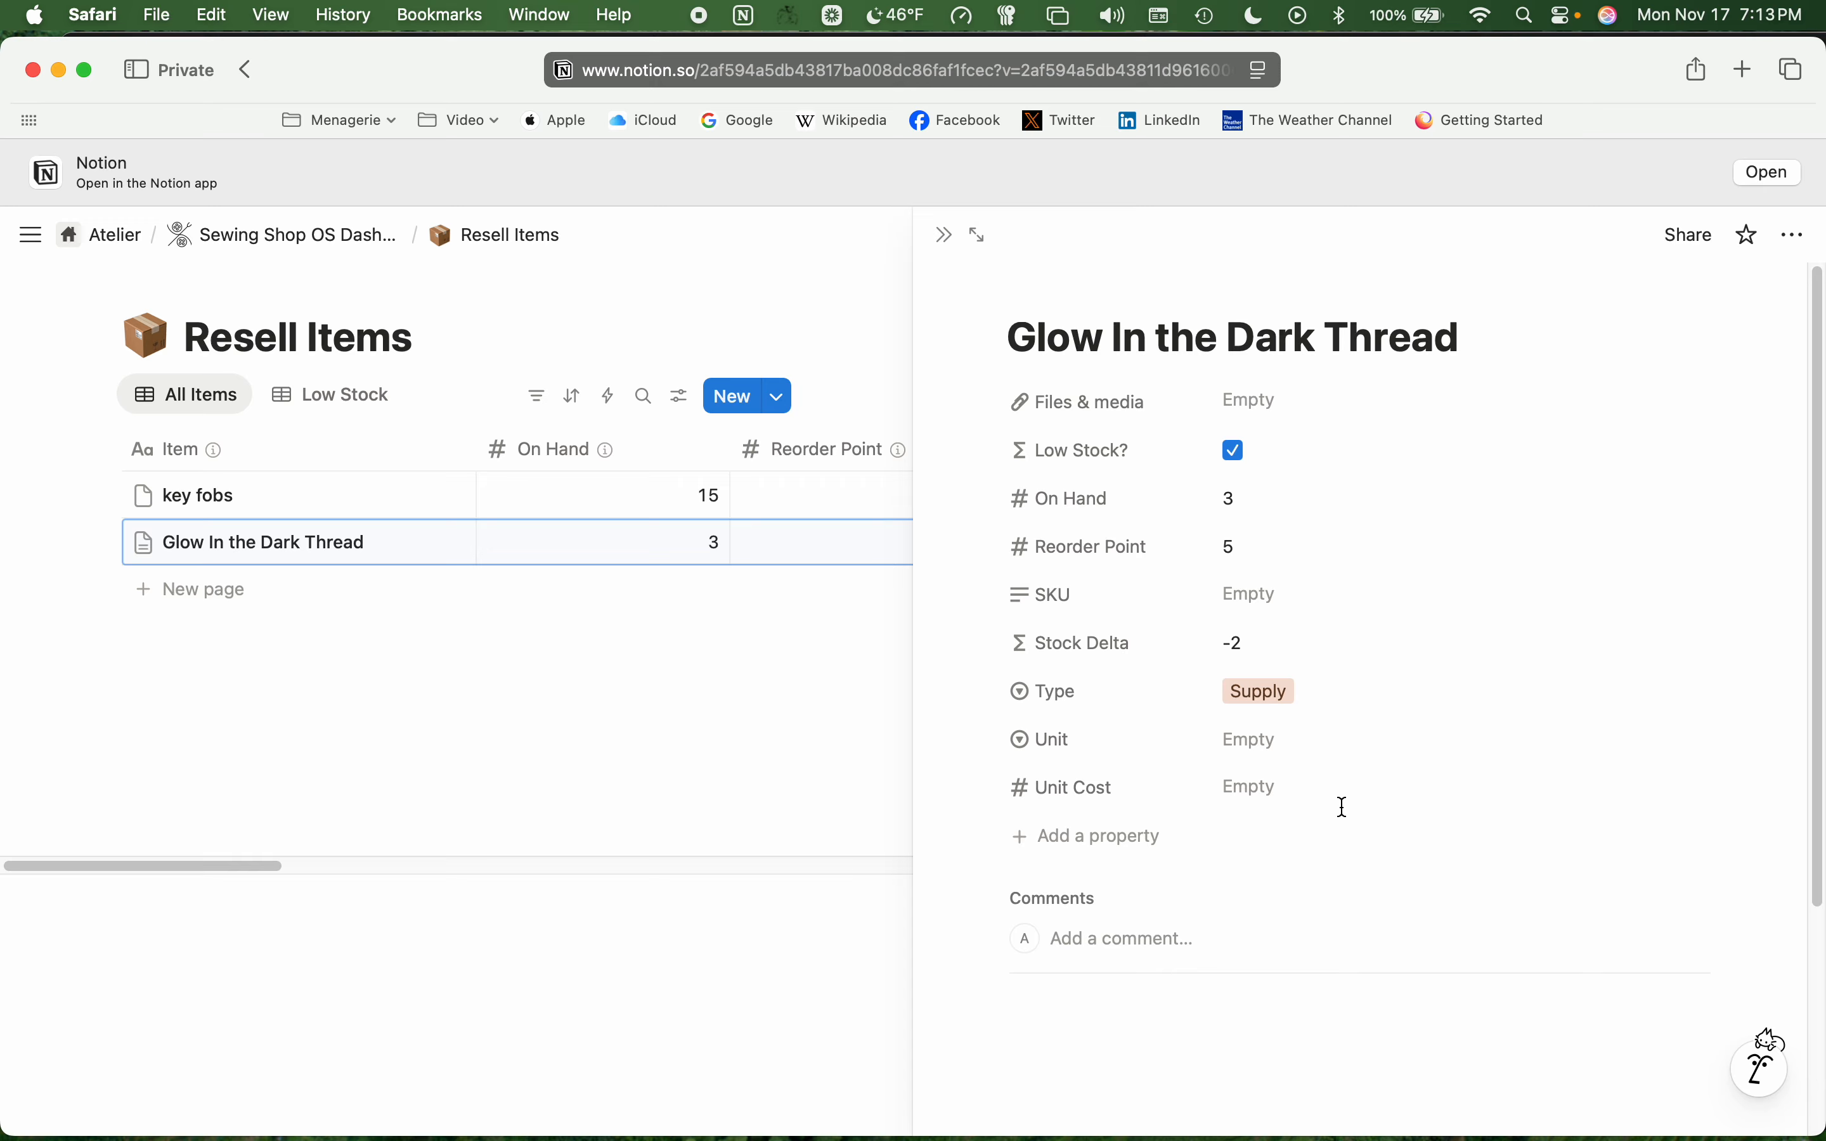
left_click(1262, 752)
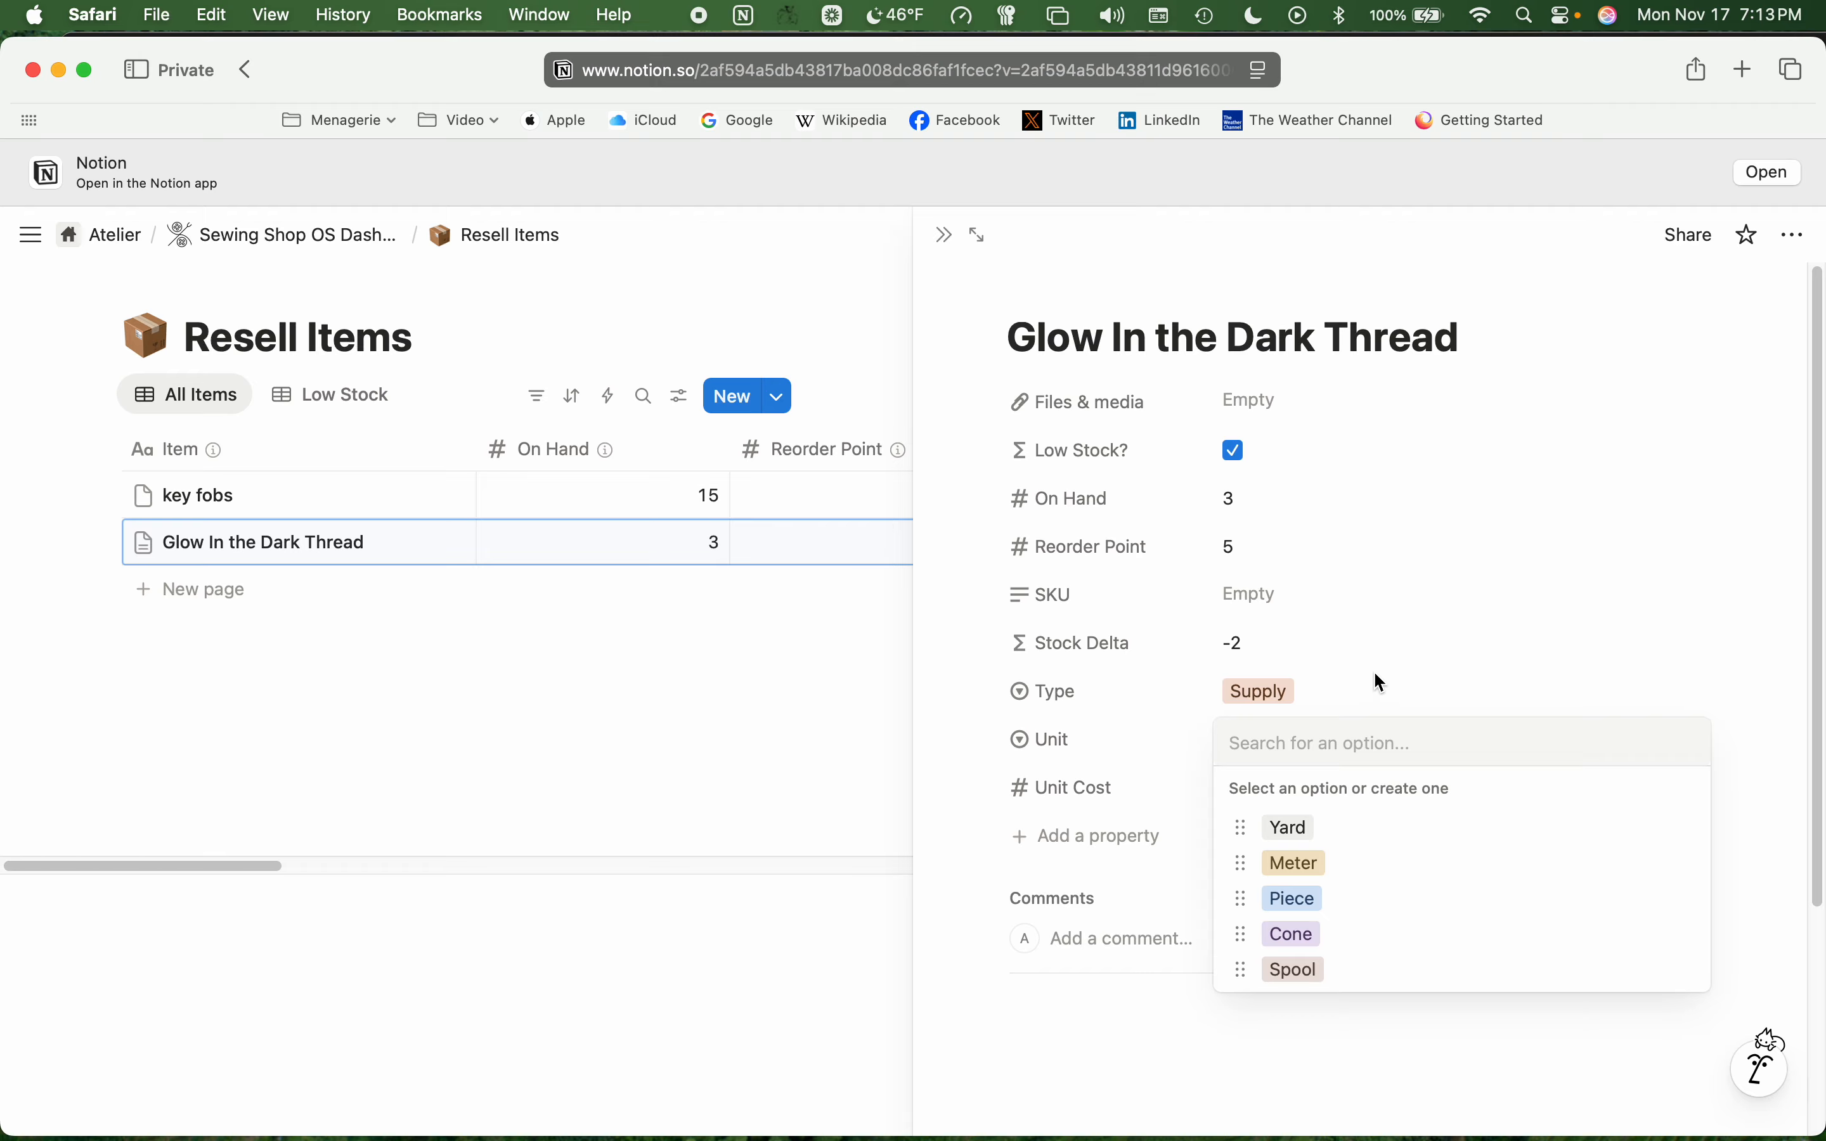
type("cas")
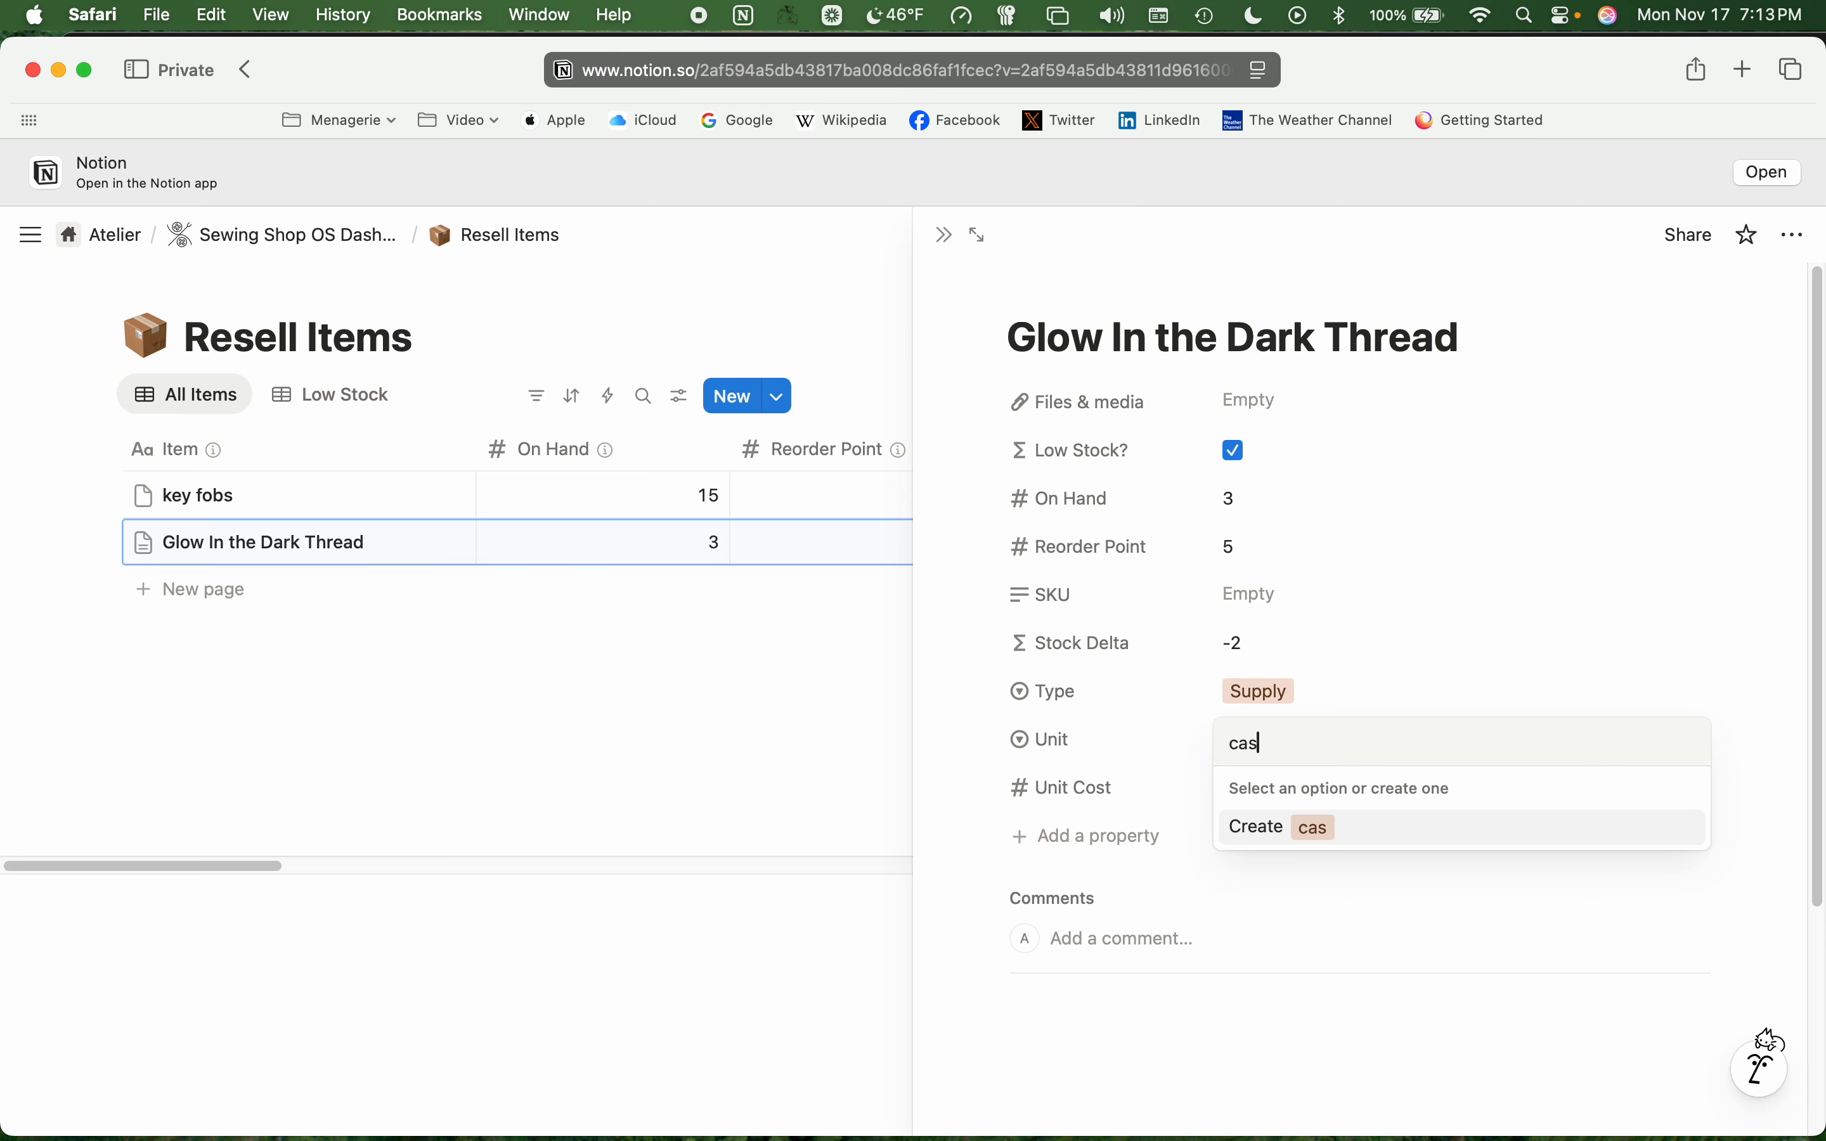
type("e of6")
left_click(1404, 618)
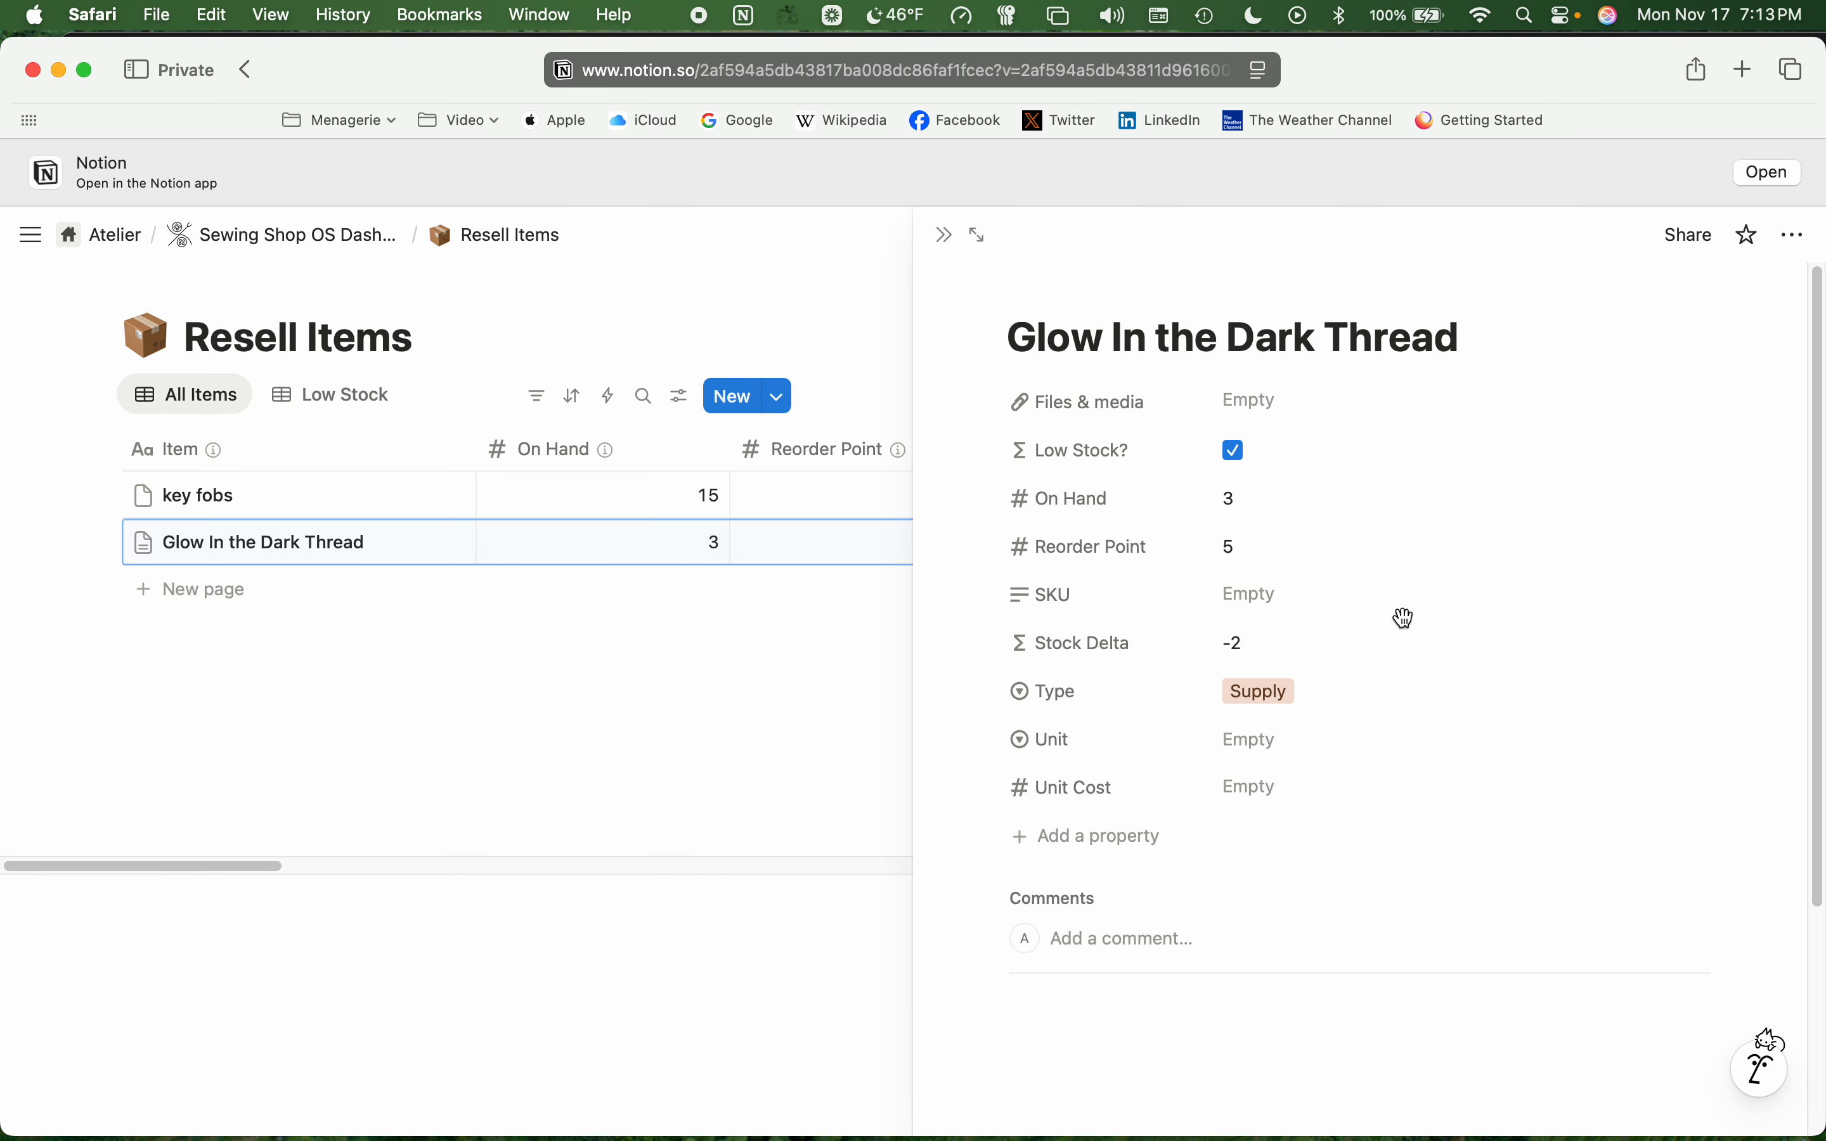
- Set the thread item's Unit to Spool and its Unit Cost to 1.37
left_click(1349, 738)
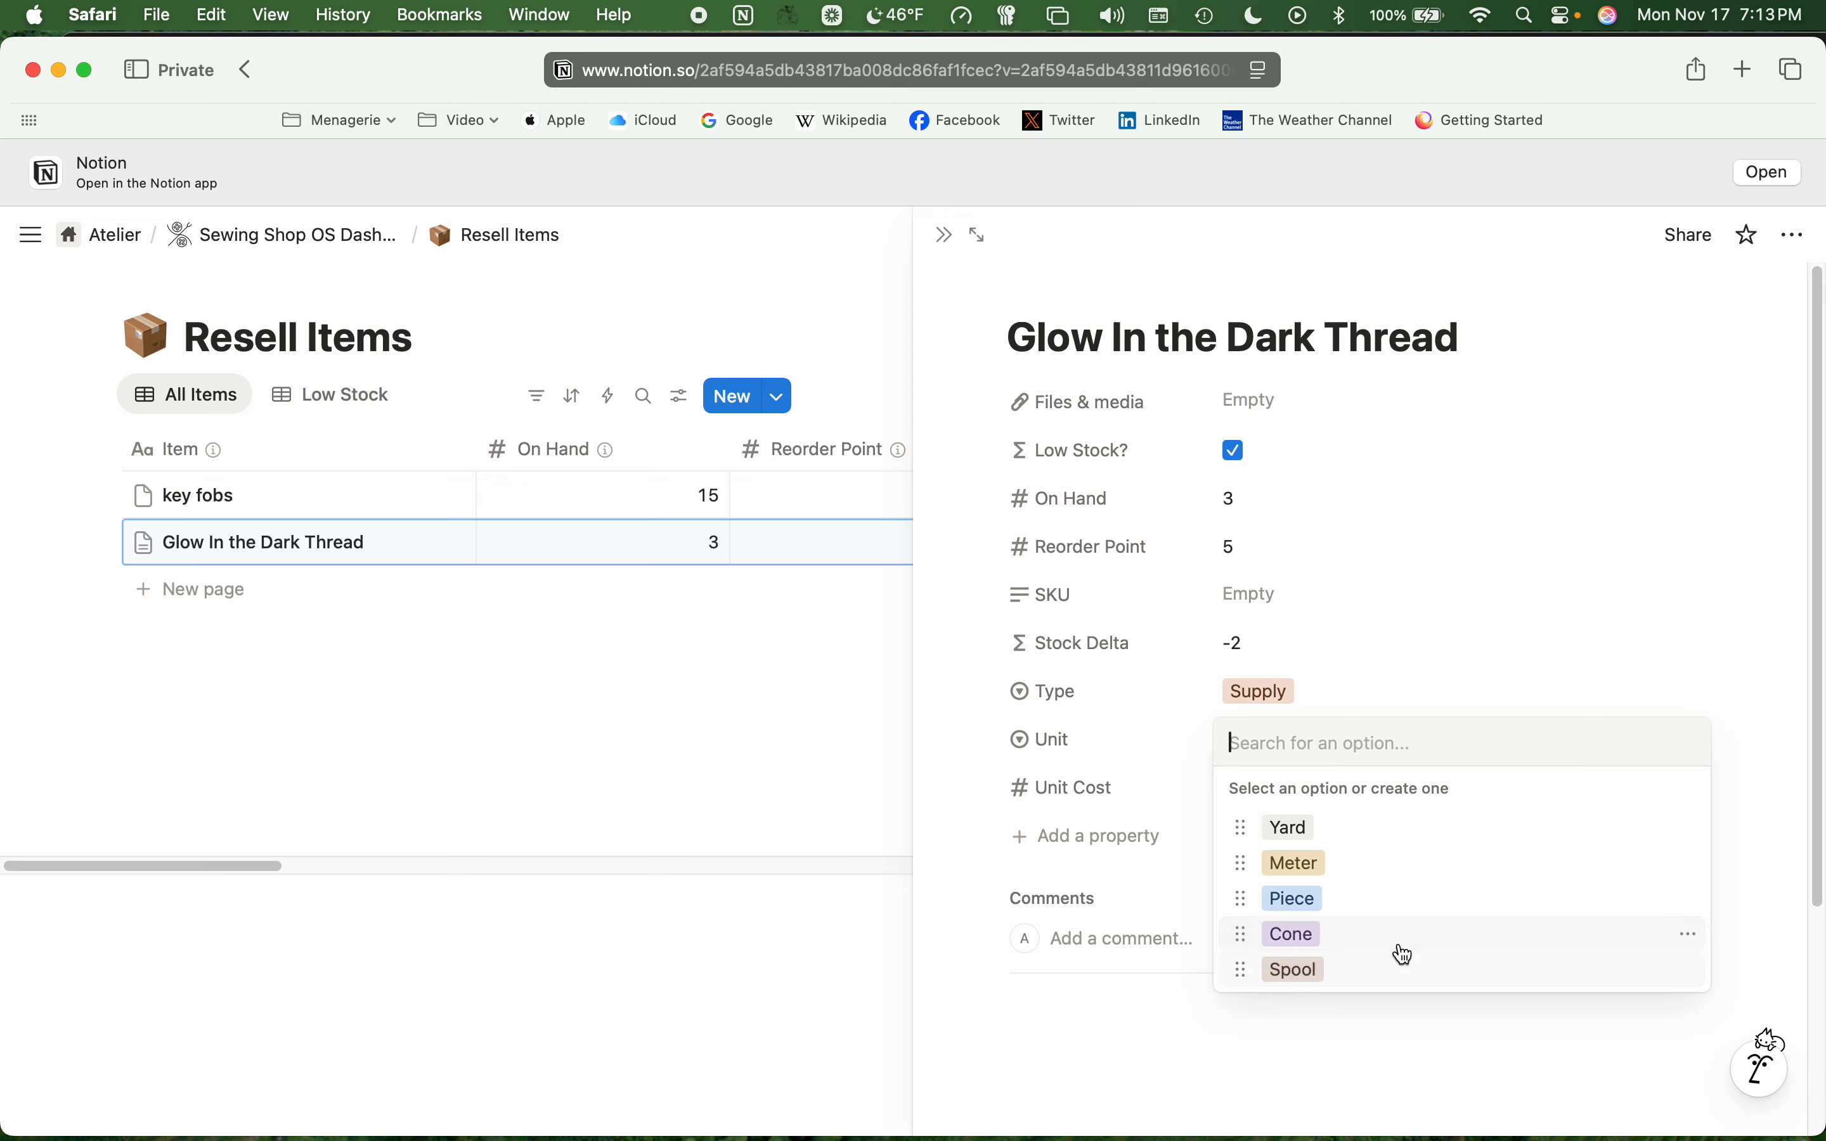
left_click(1301, 970)
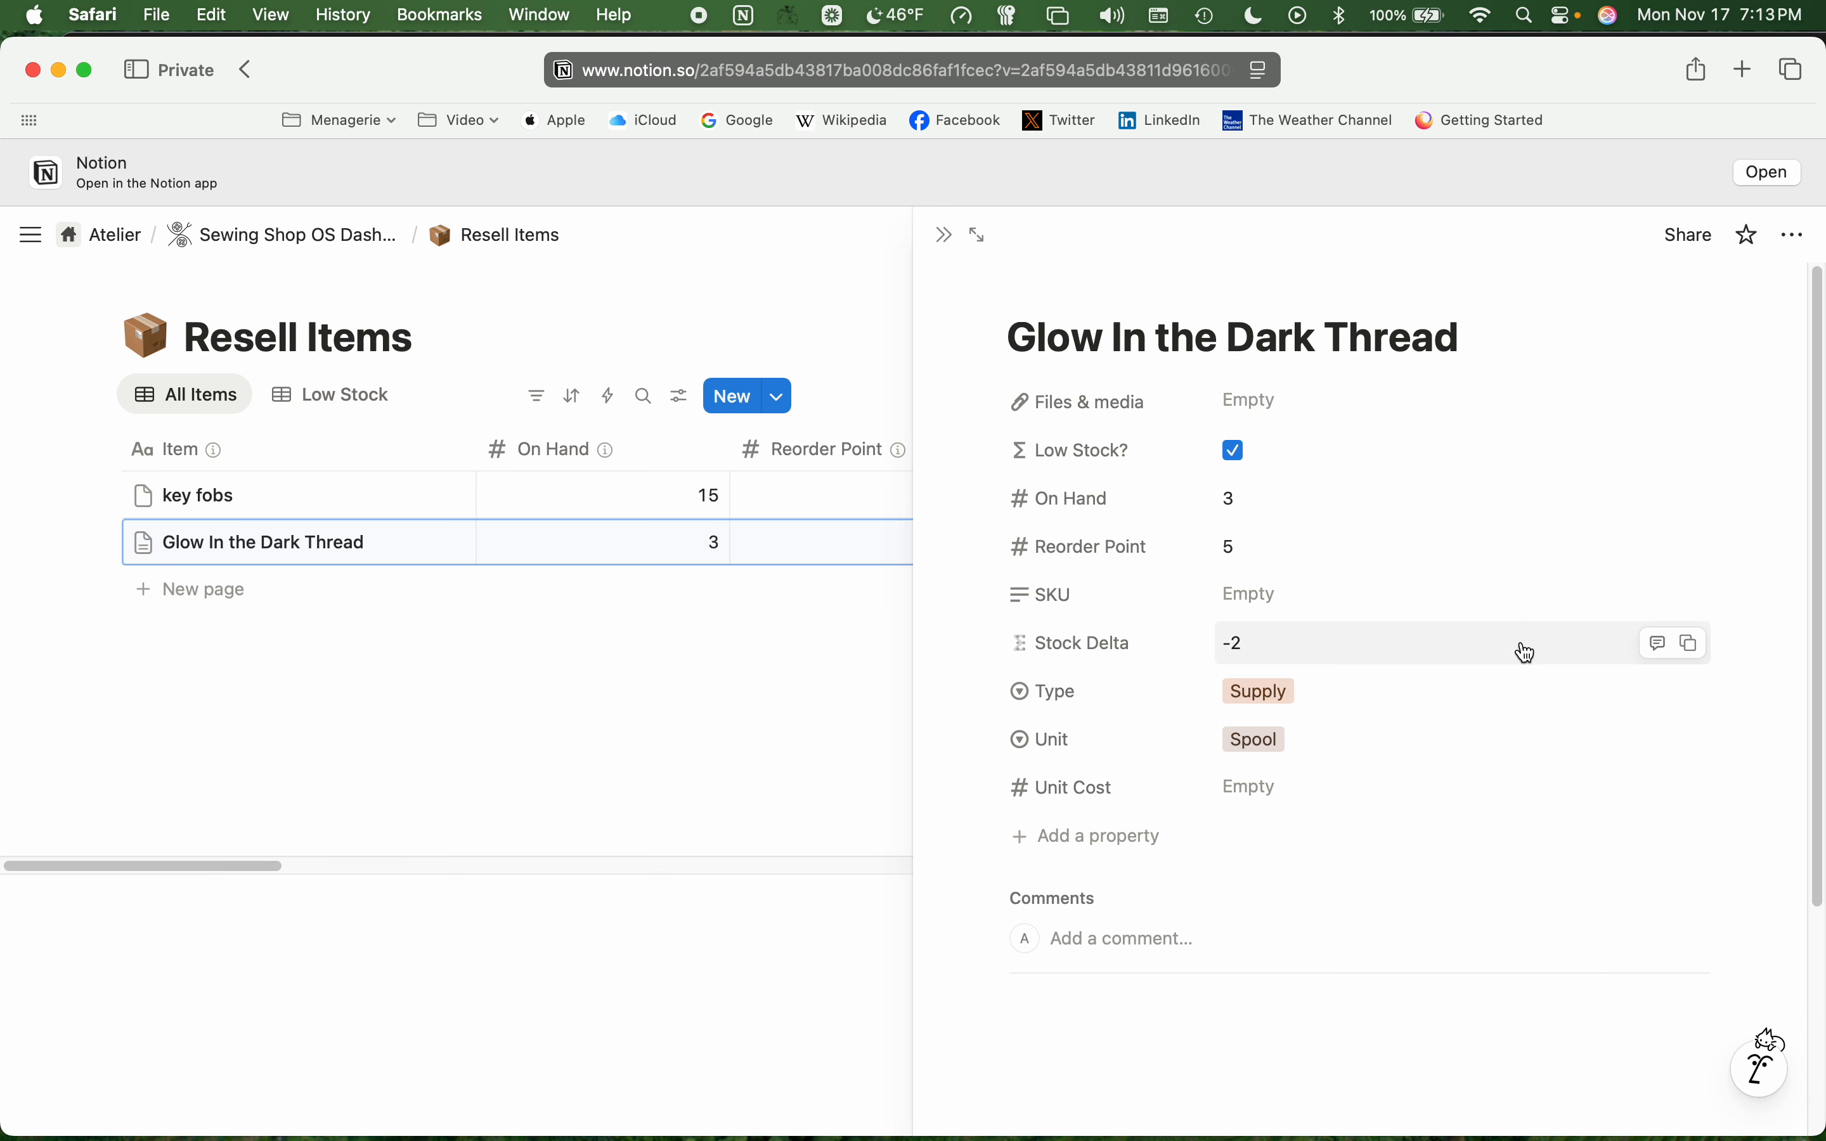
left_click(1287, 789)
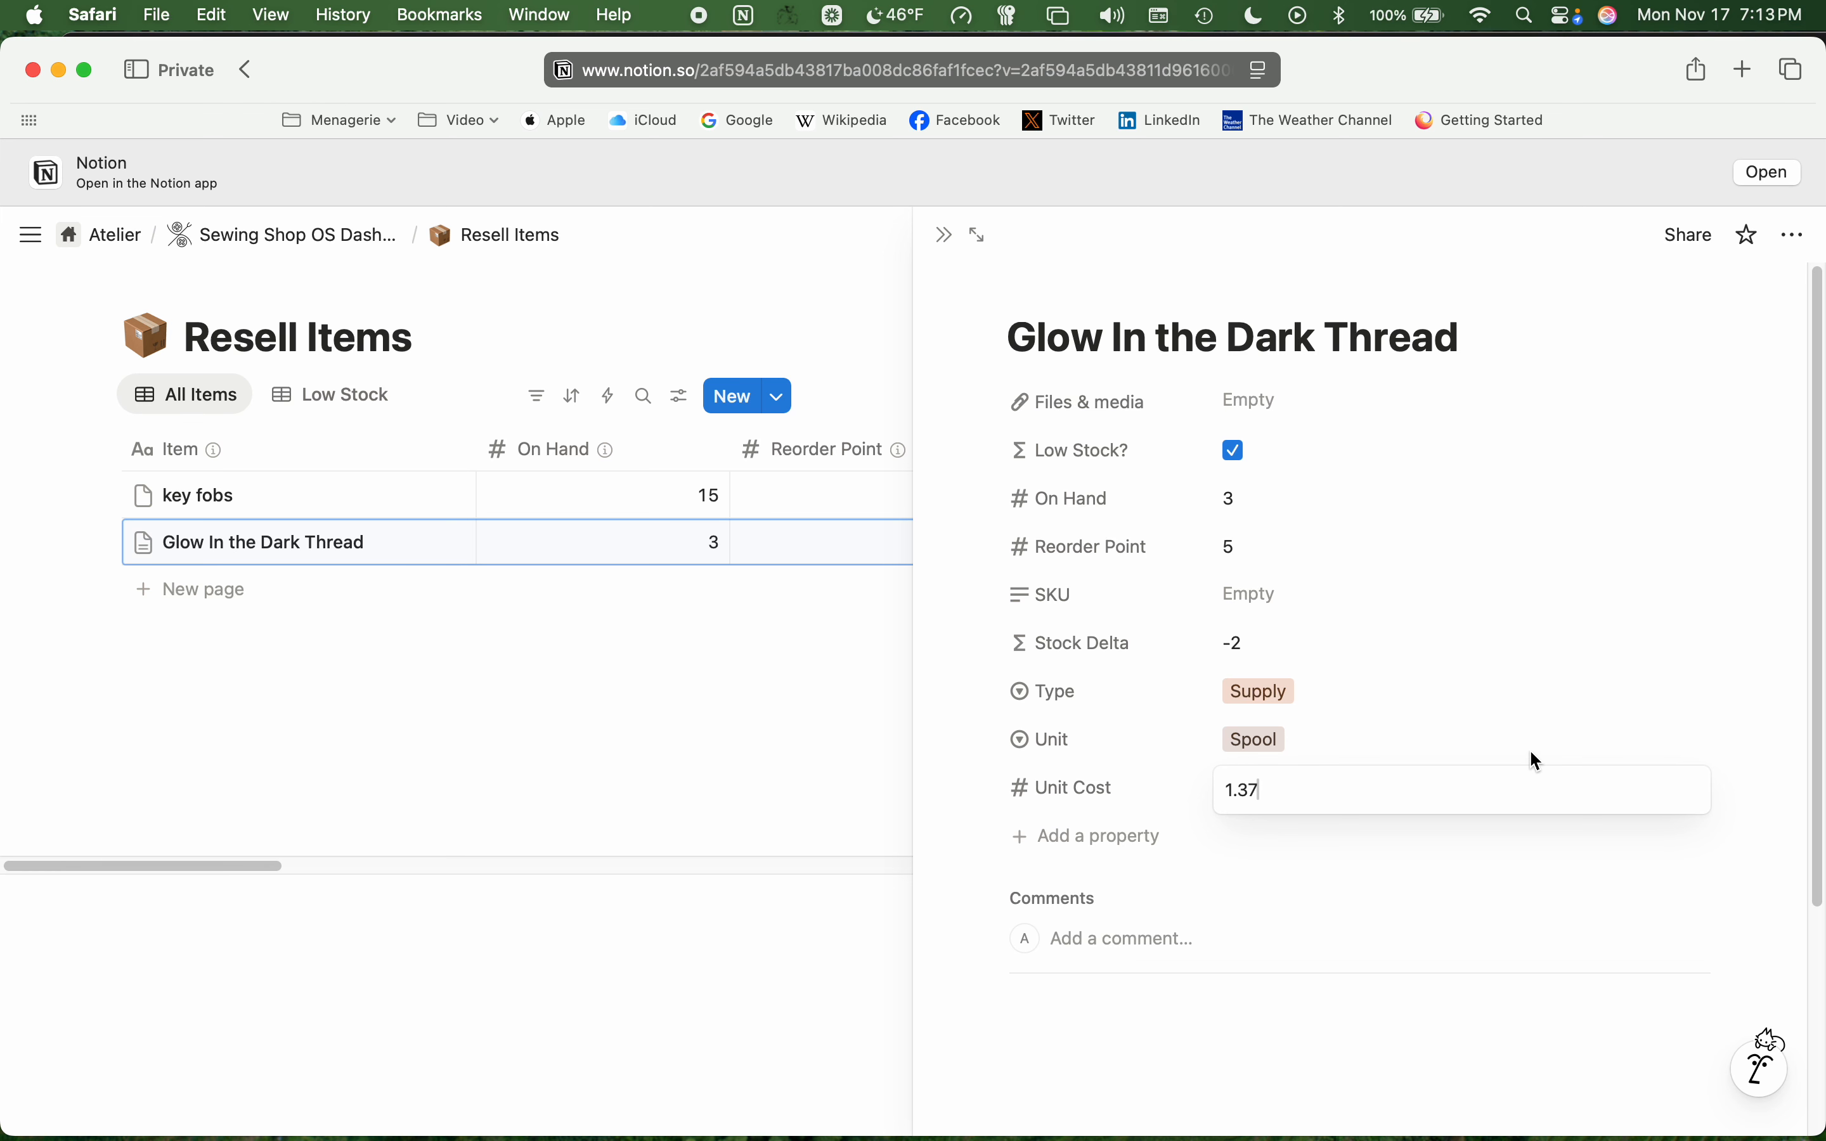
left_click(968, 824)
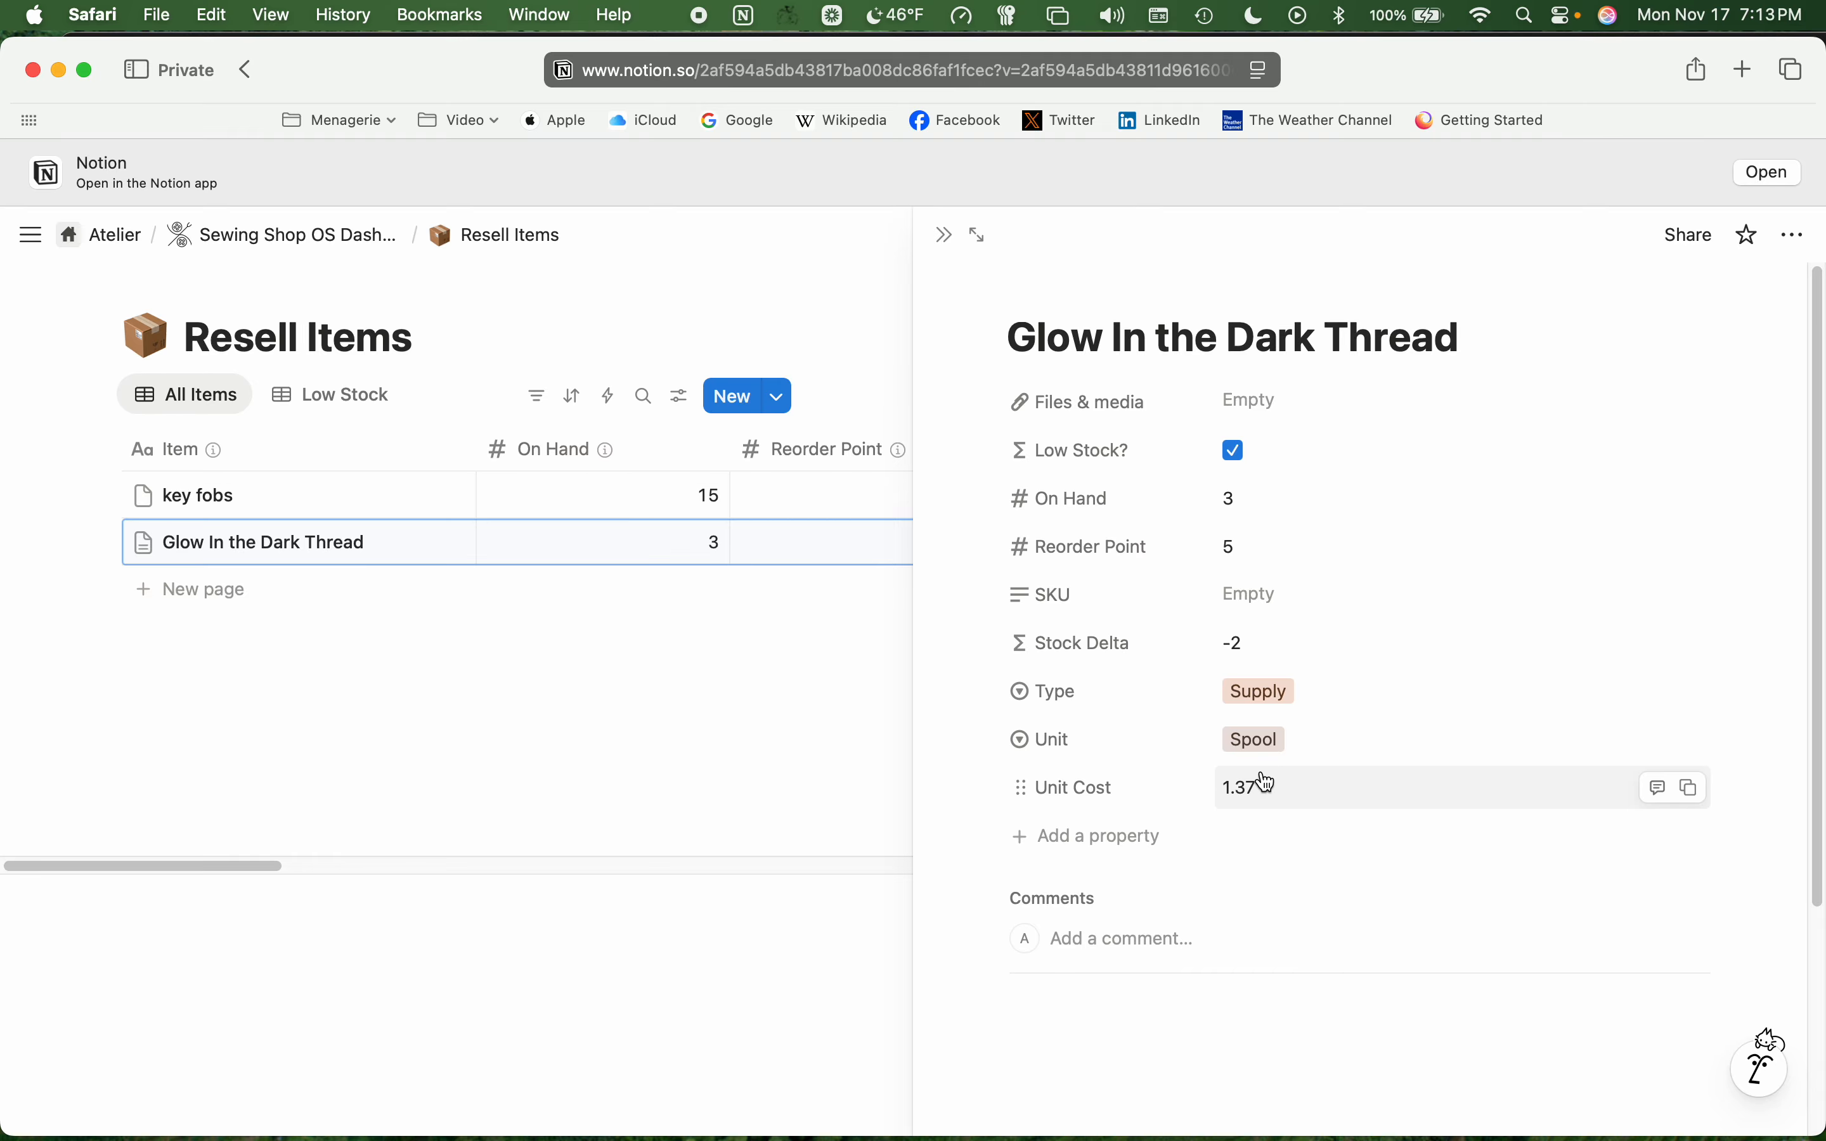
- Return from the thread item to the Sewing Shop OS Dashboard and open the Suppliers database
left_click(944, 237)
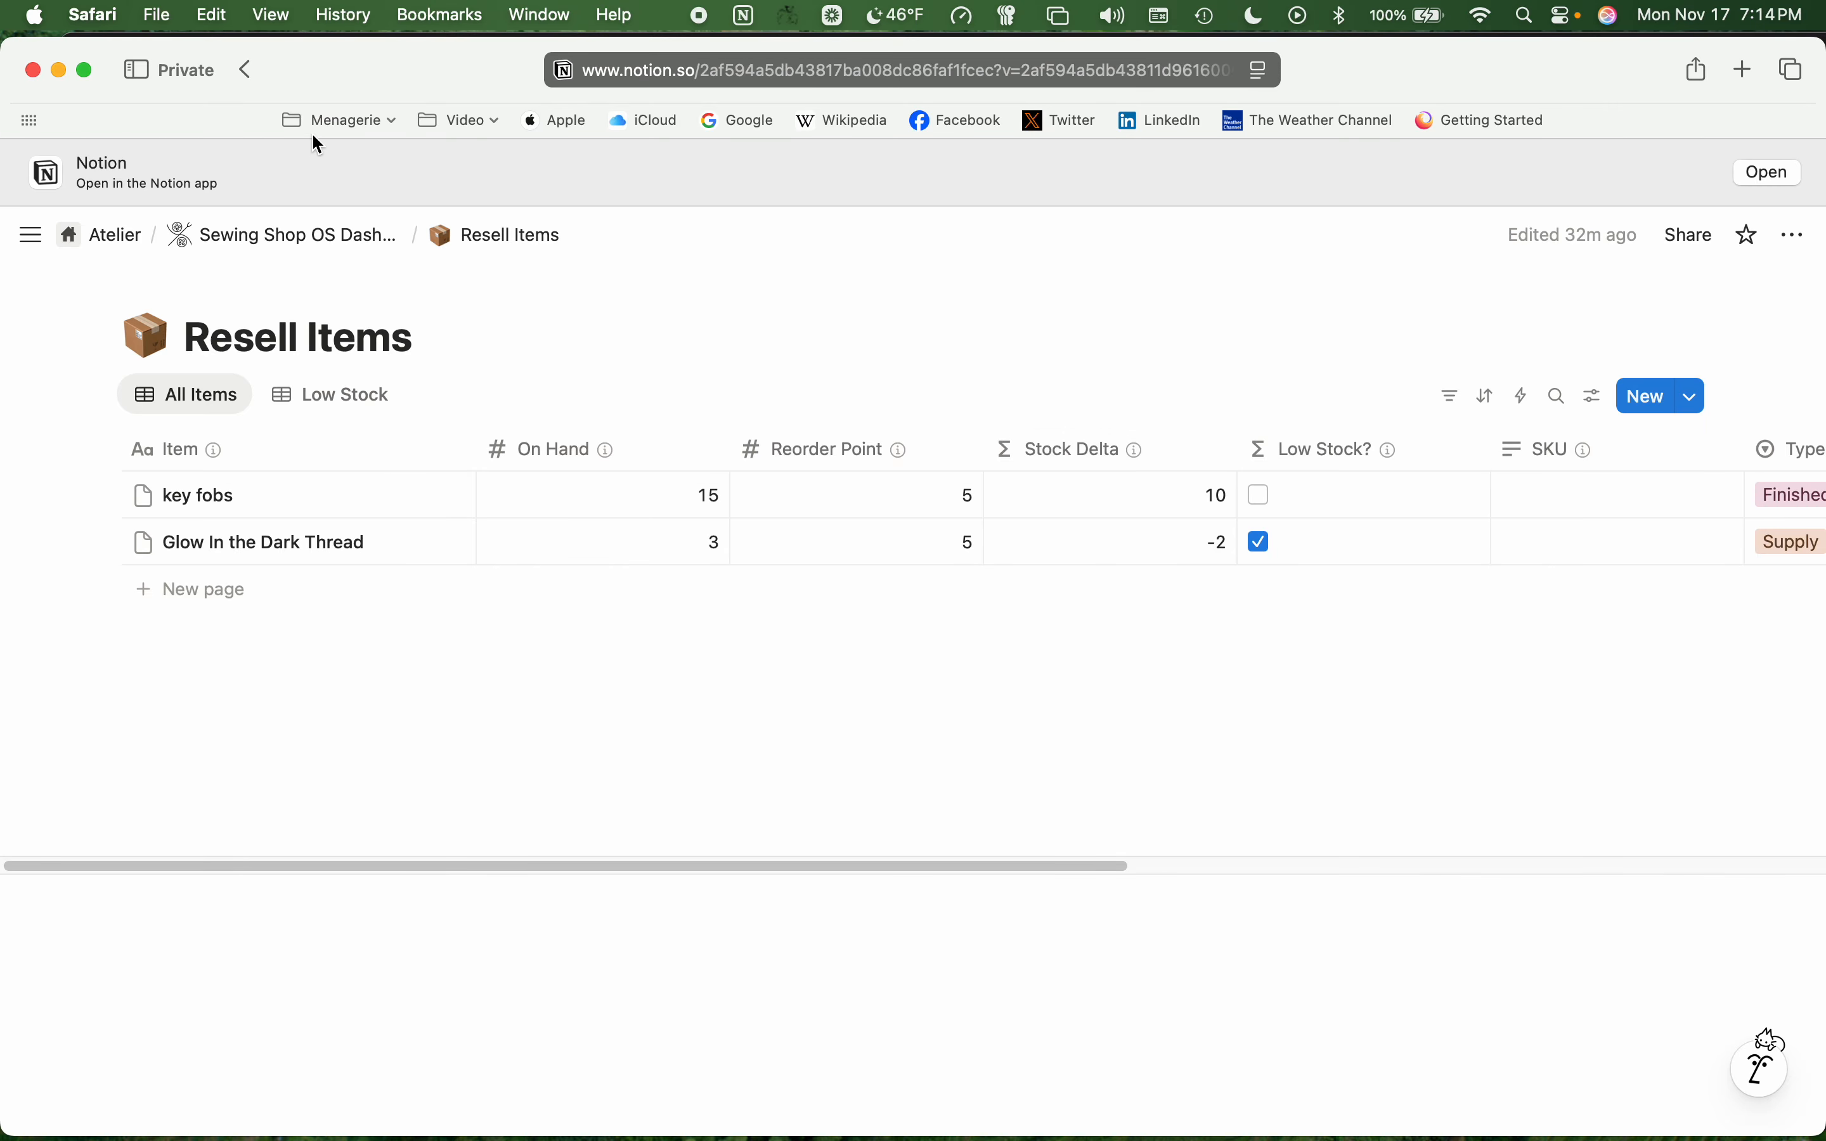
left_click(289, 238)
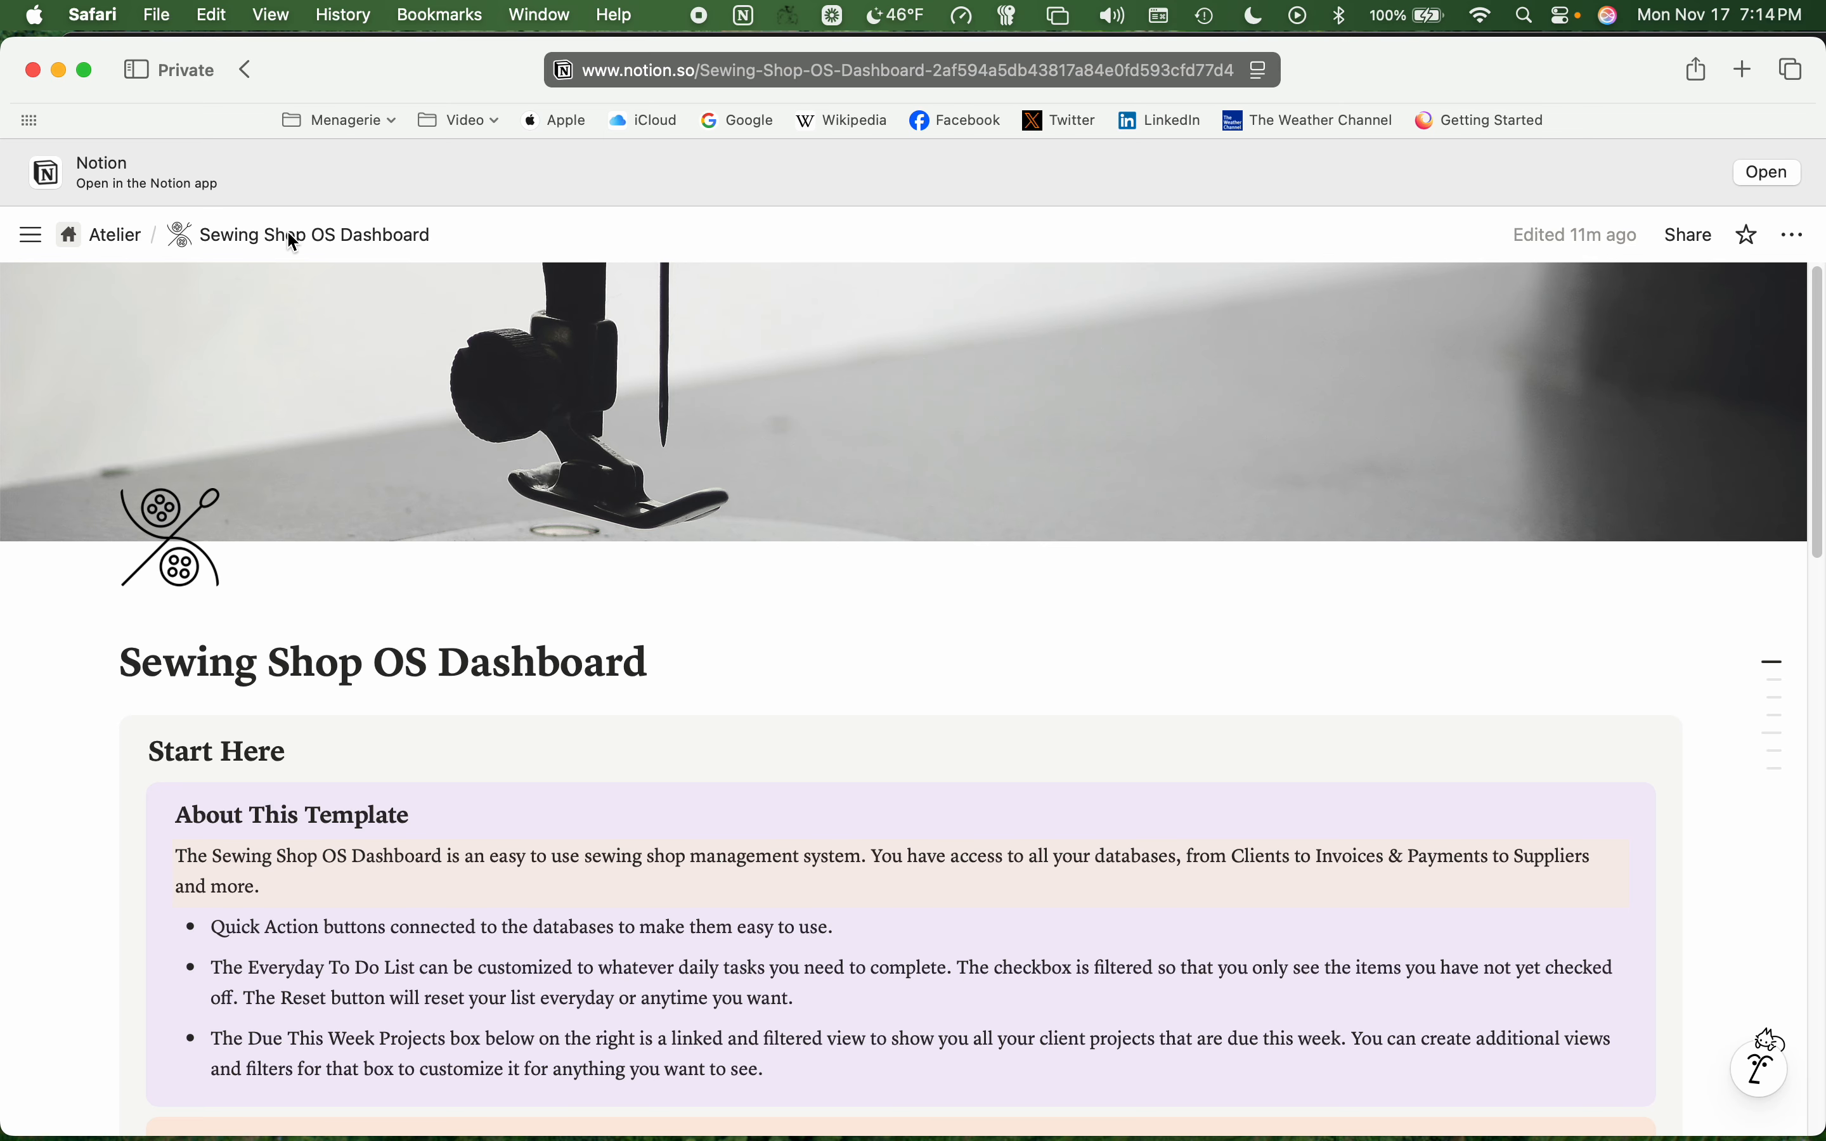
scroll(384, 525, "down", 10)
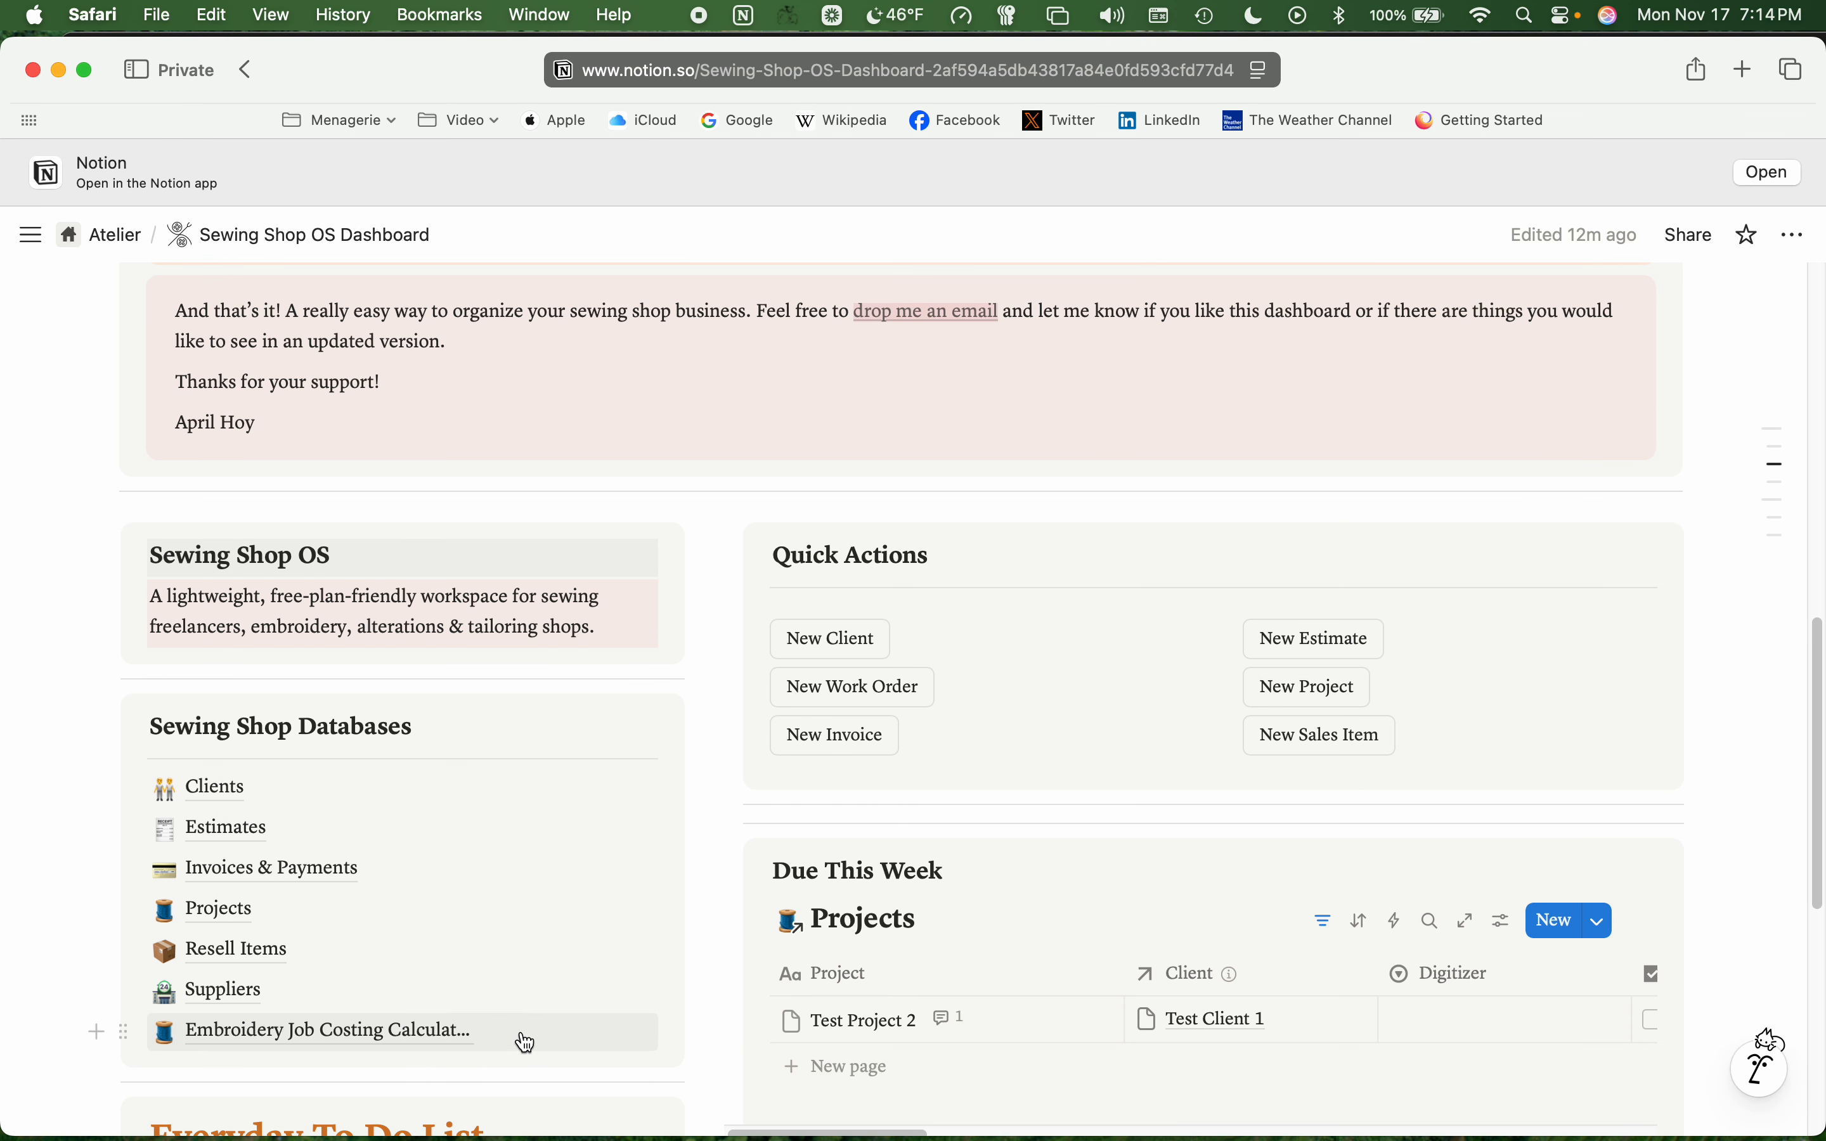
left_click(255, 1004)
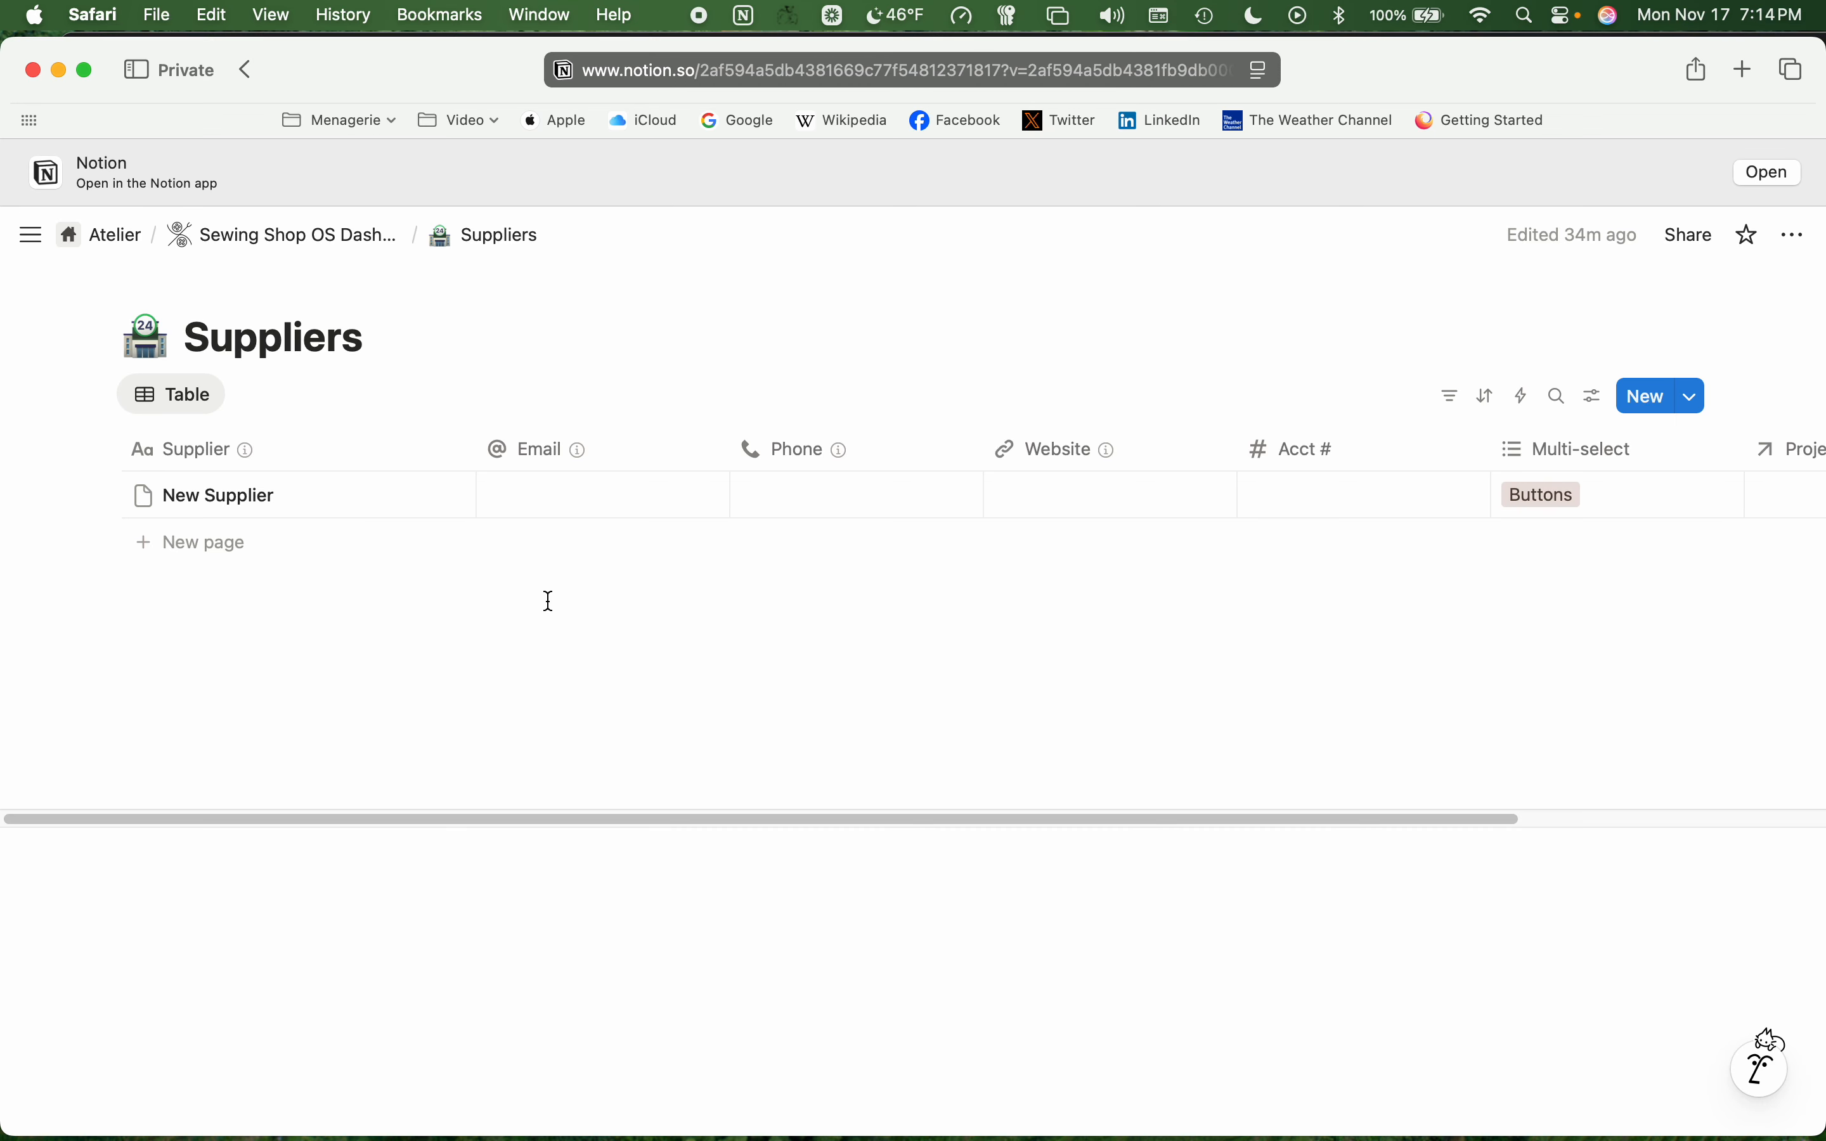
- Open the New Supplier record and add Zippers to its Multi-select property
left_click(438, 498)
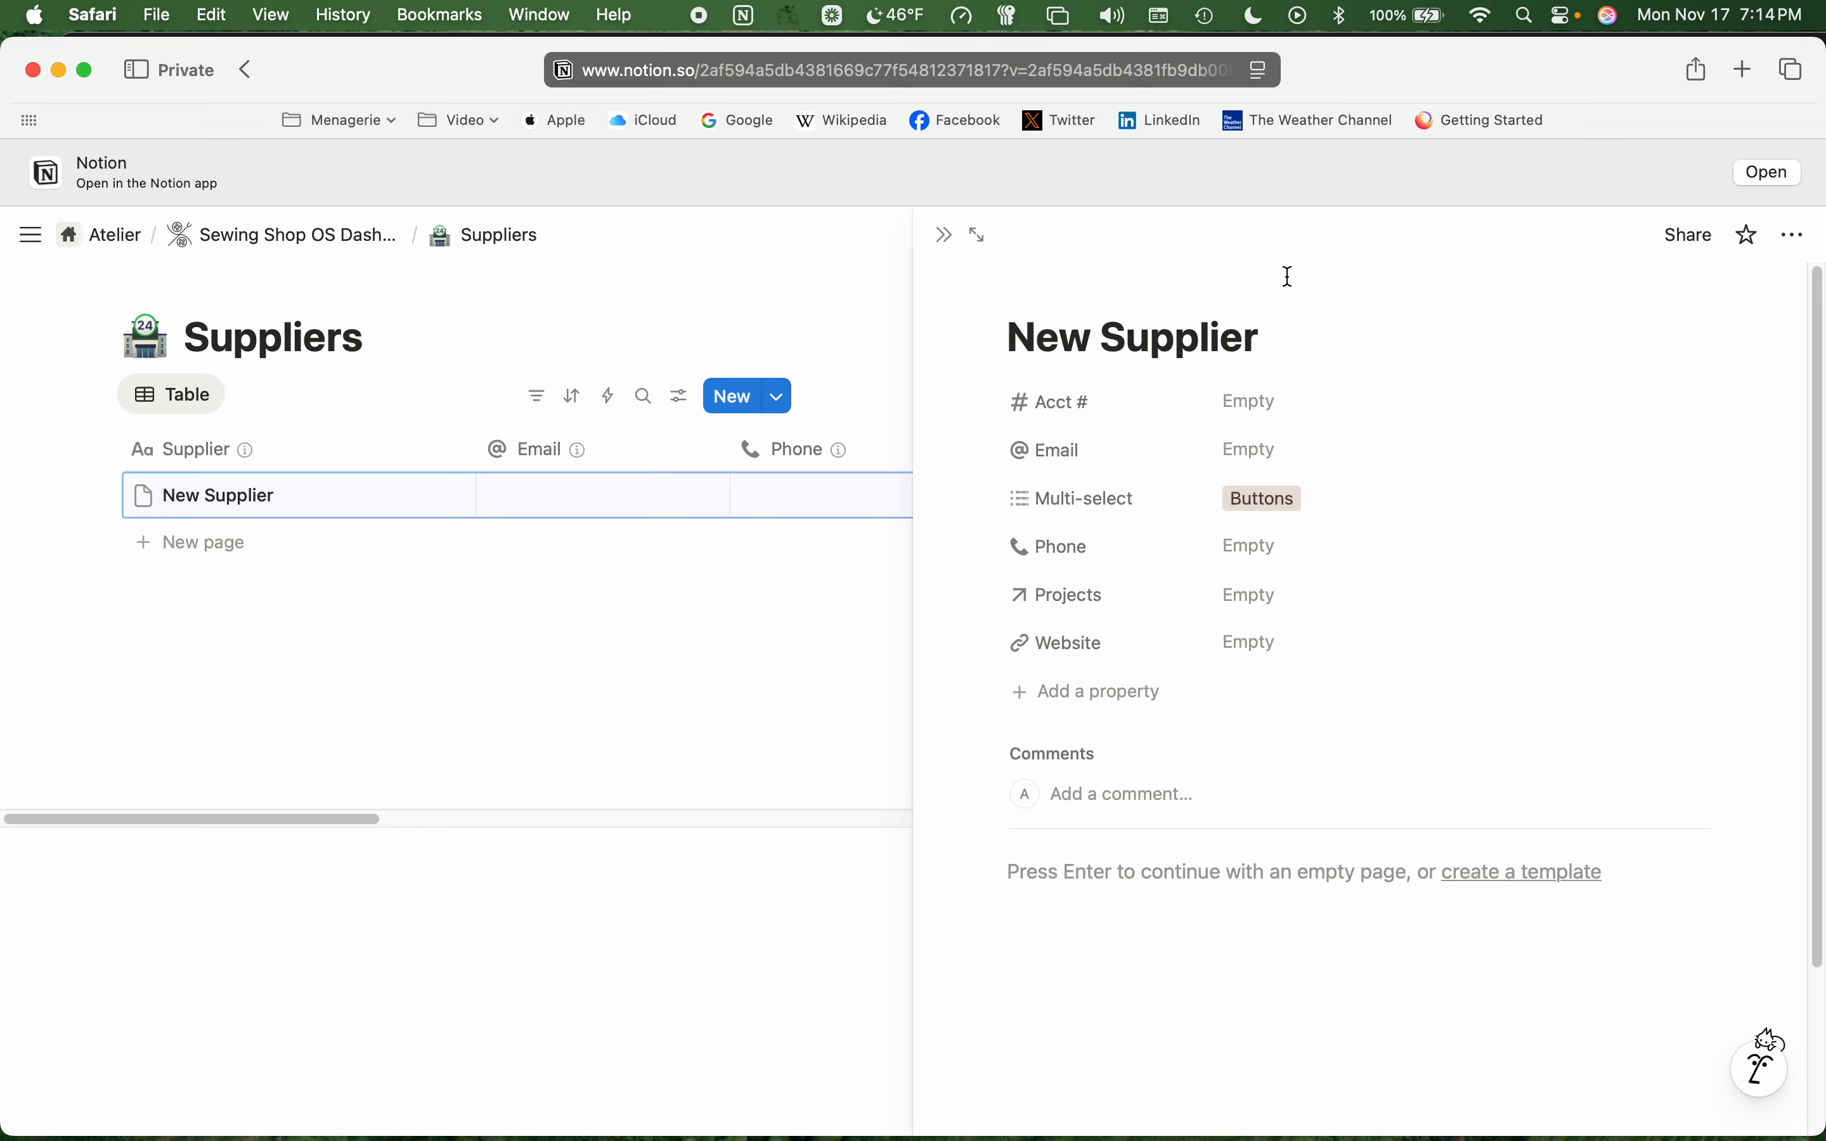
left_click(1327, 502)
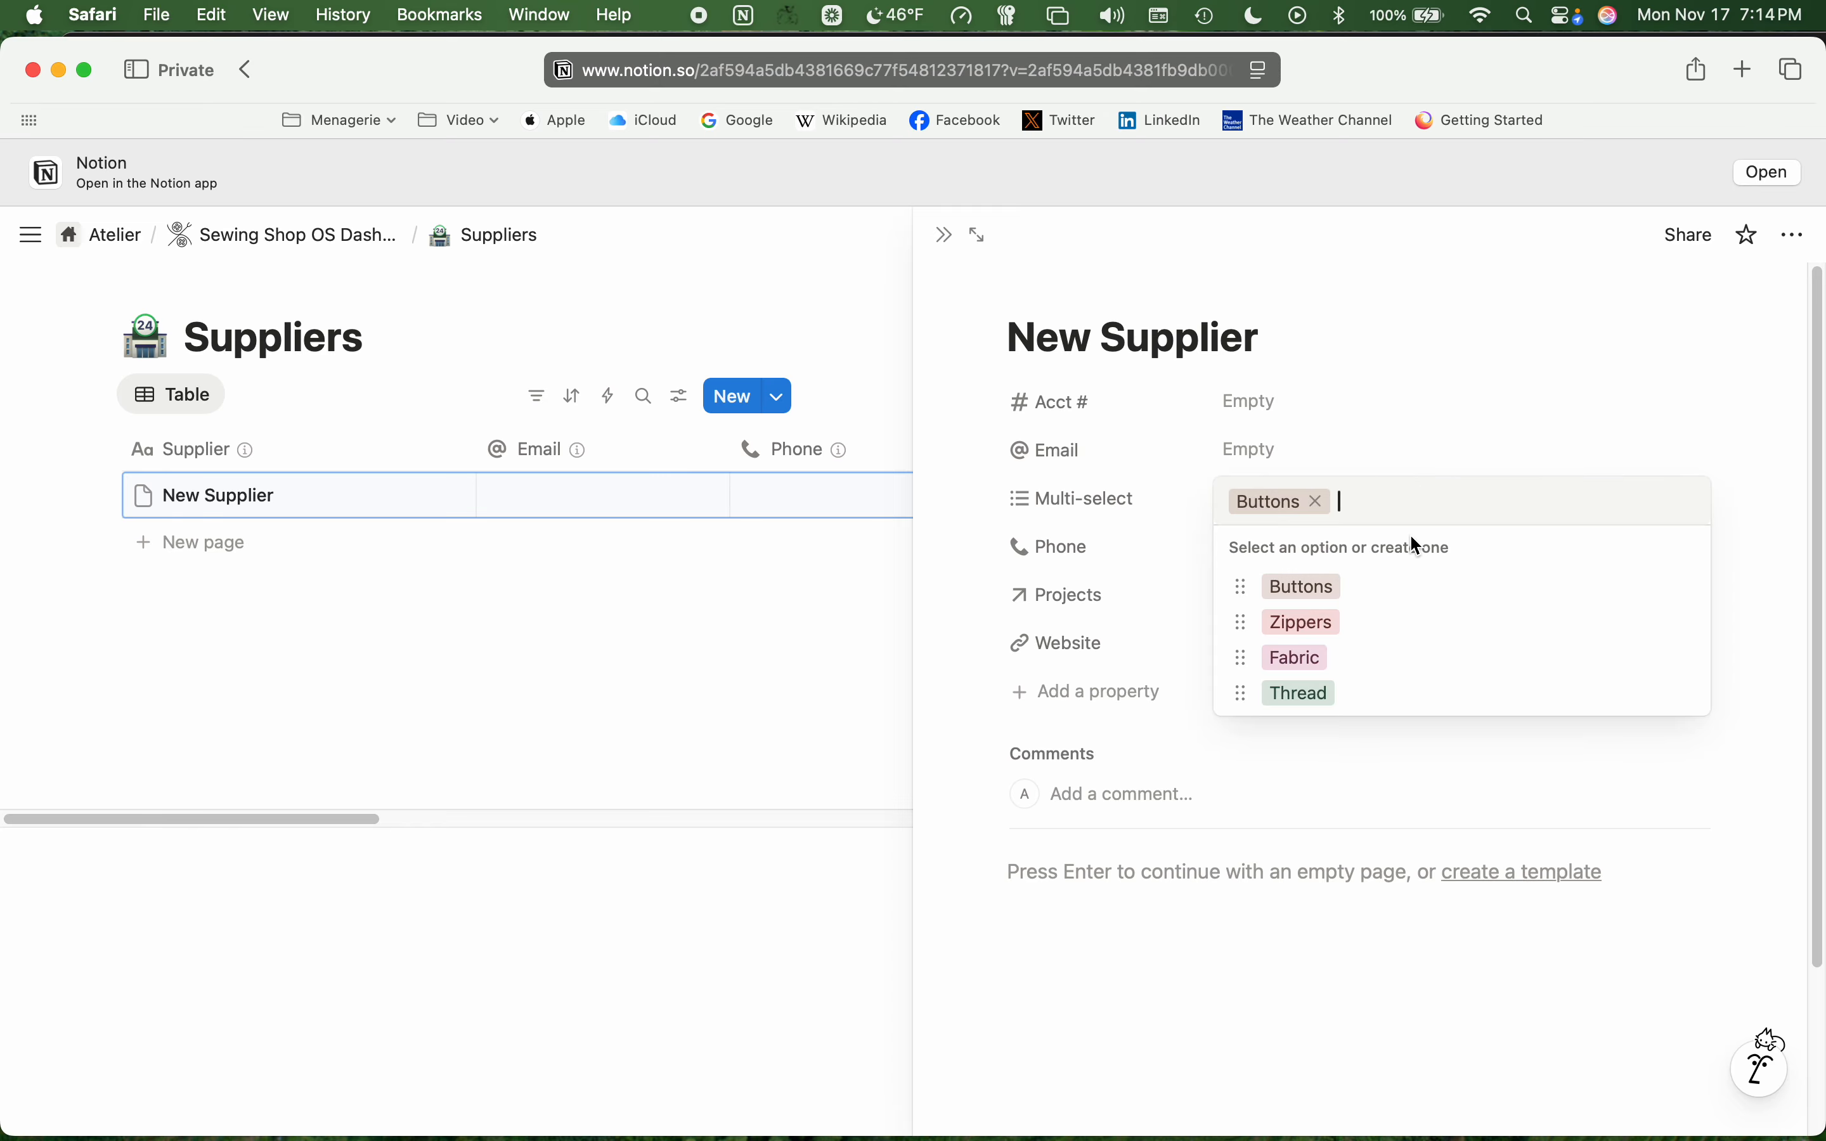
left_click(1333, 640)
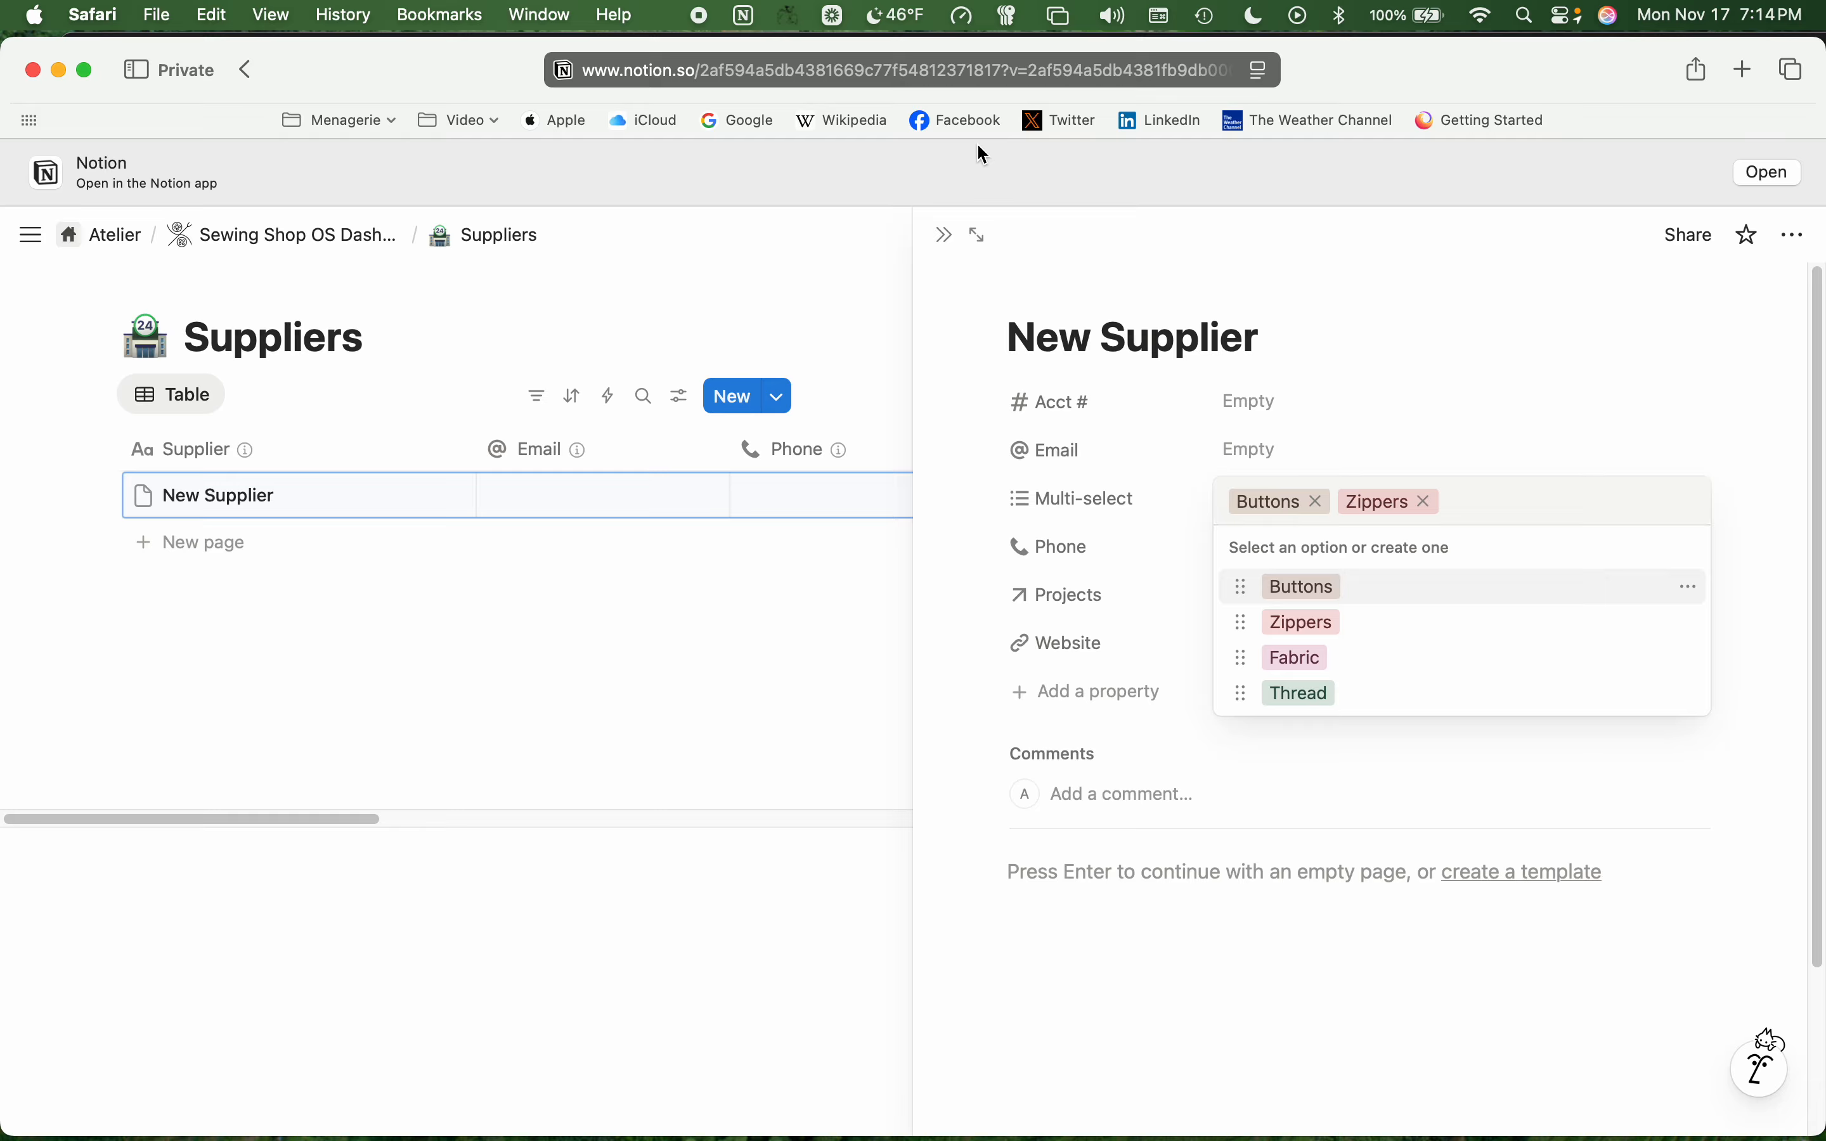
left_click(949, 232)
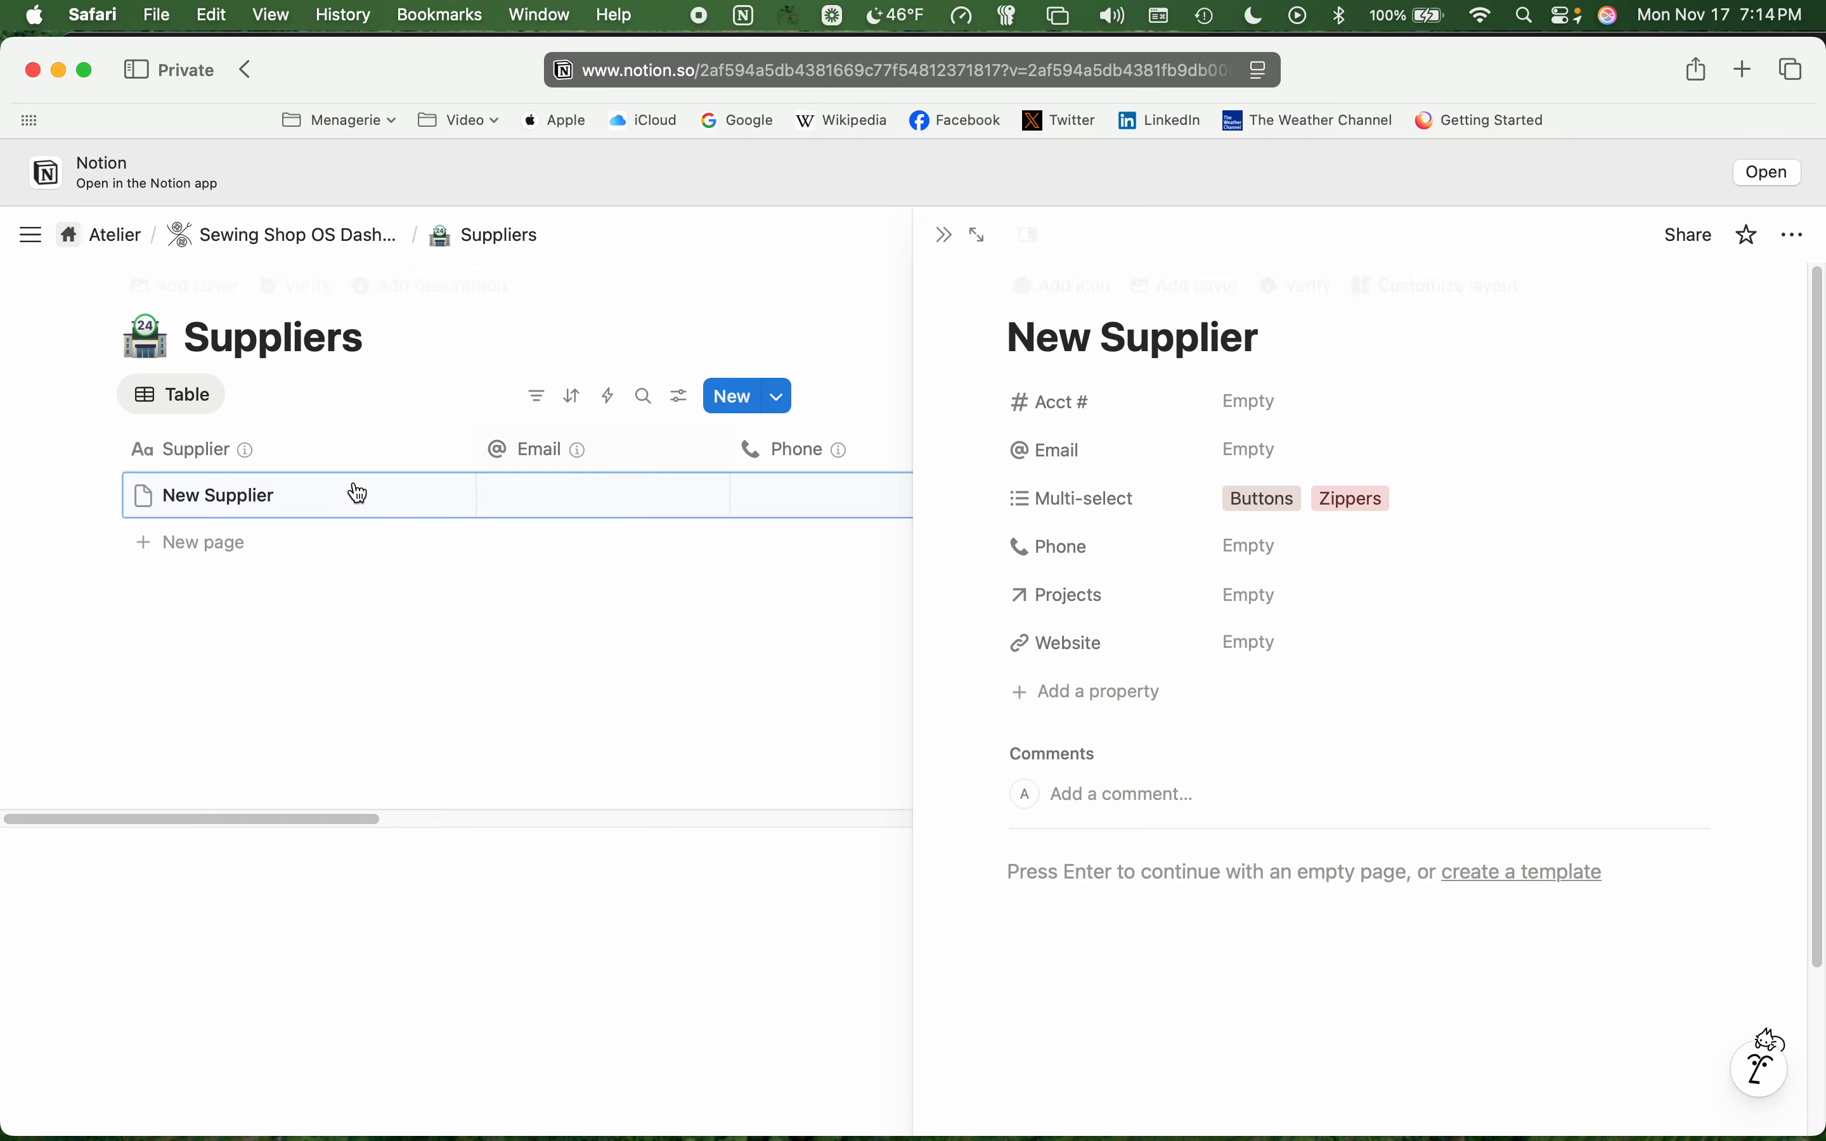
- Add a new record to the Suppliers database and title it "New Supplier 2"
left_click(205, 542)
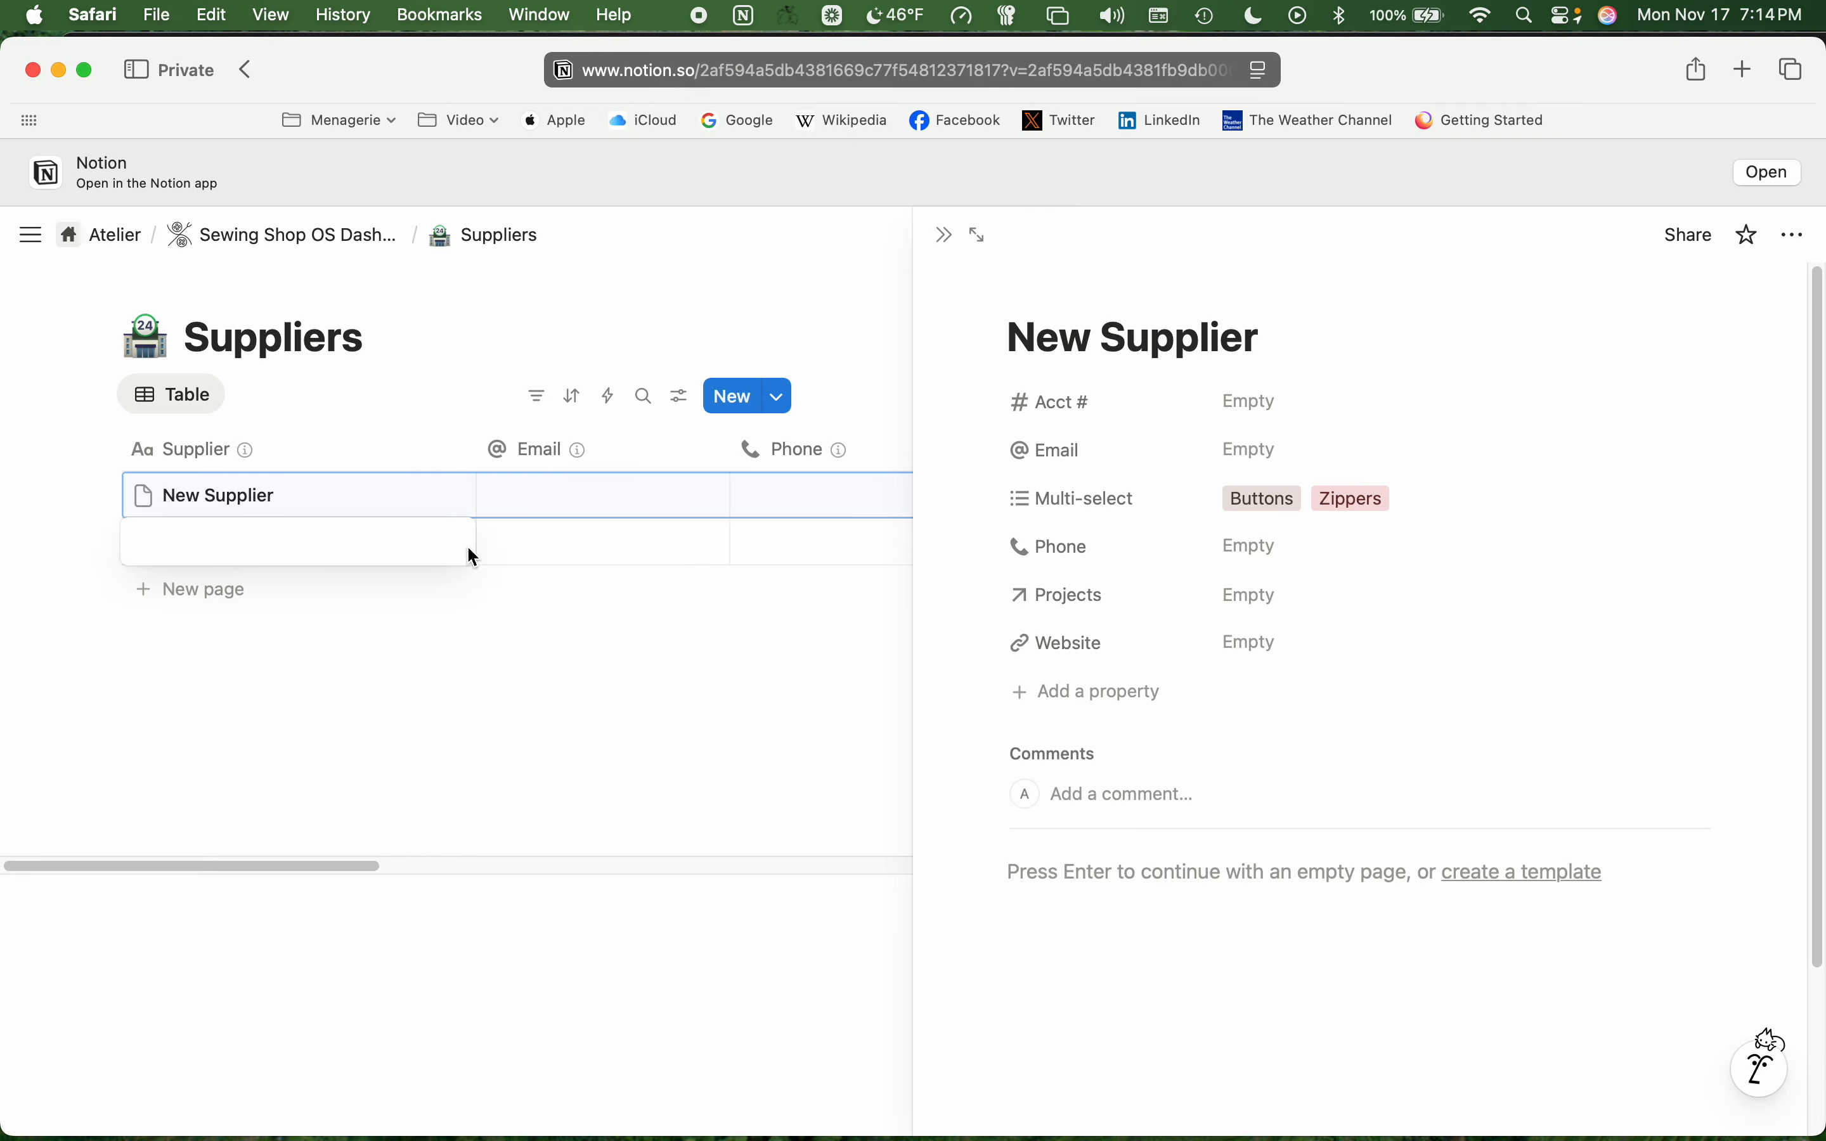
left_click(445, 543)
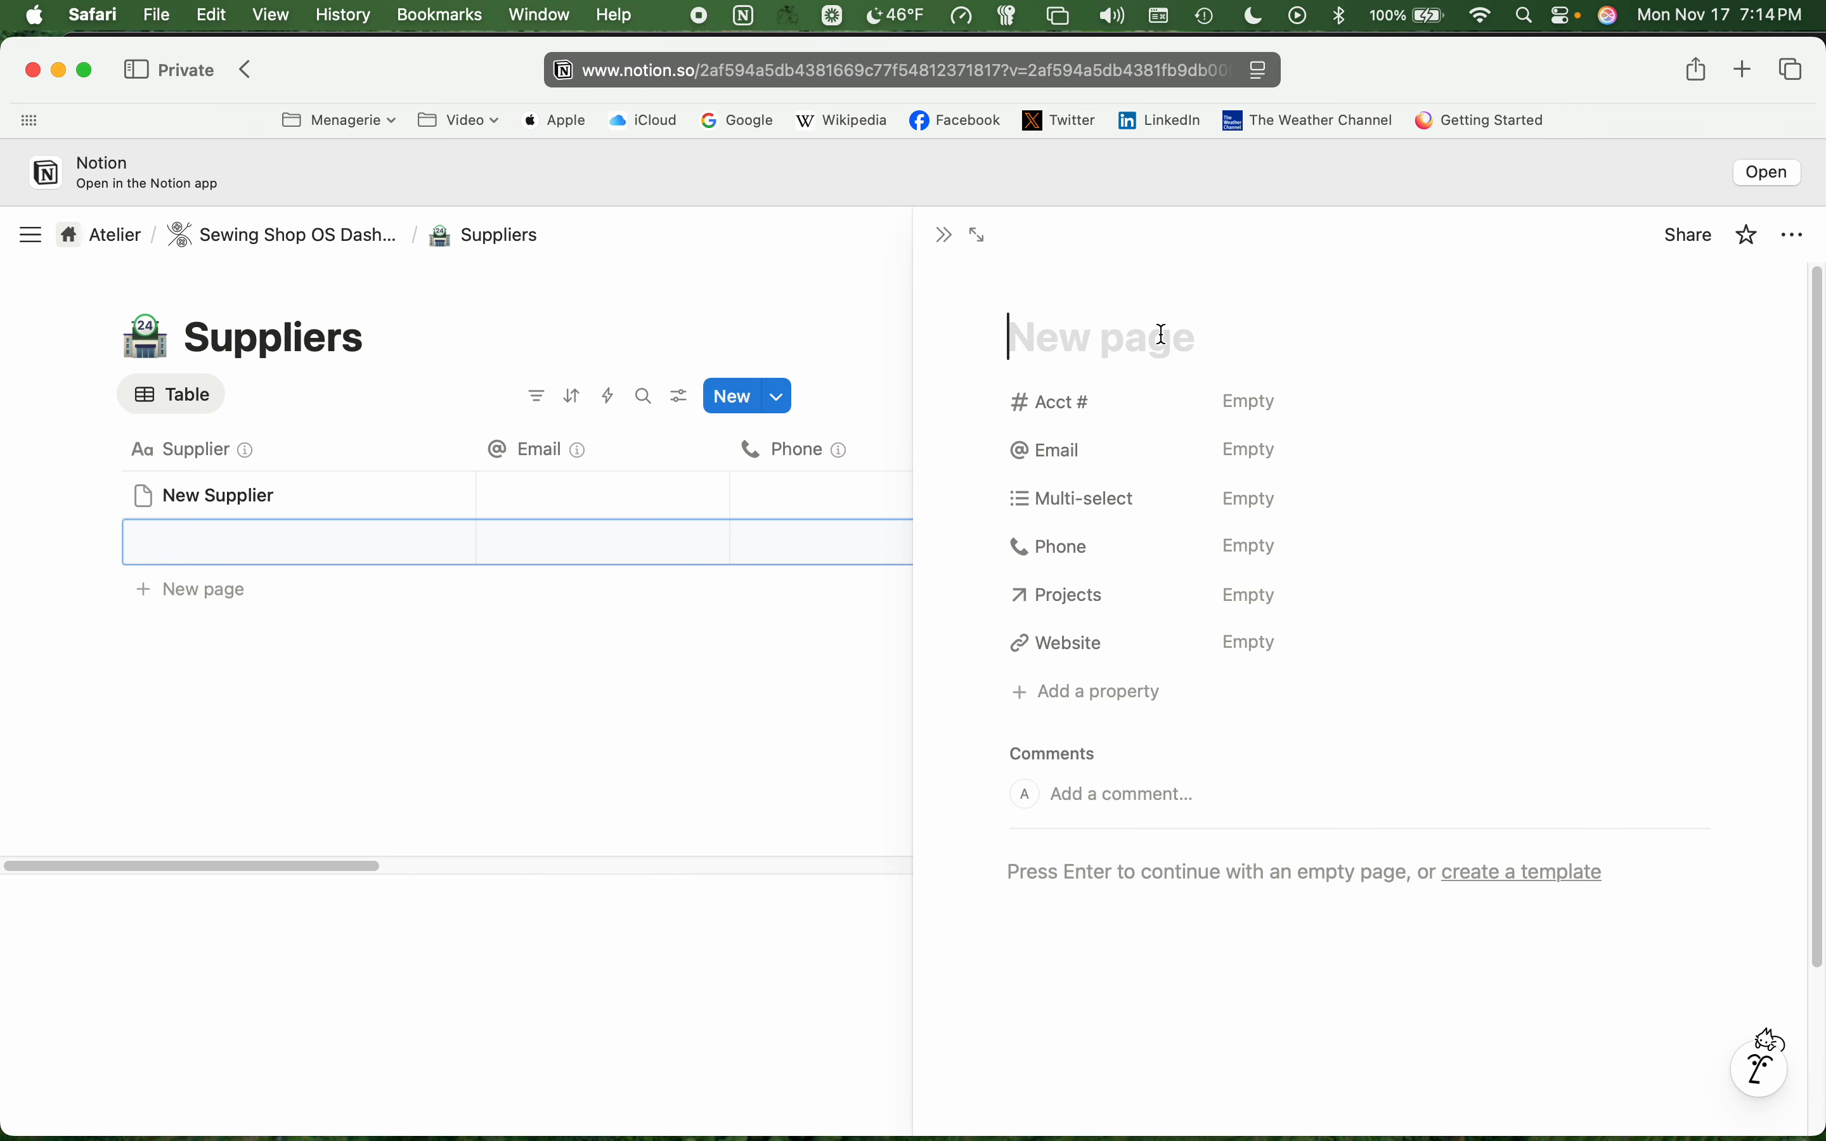
type("New Su")
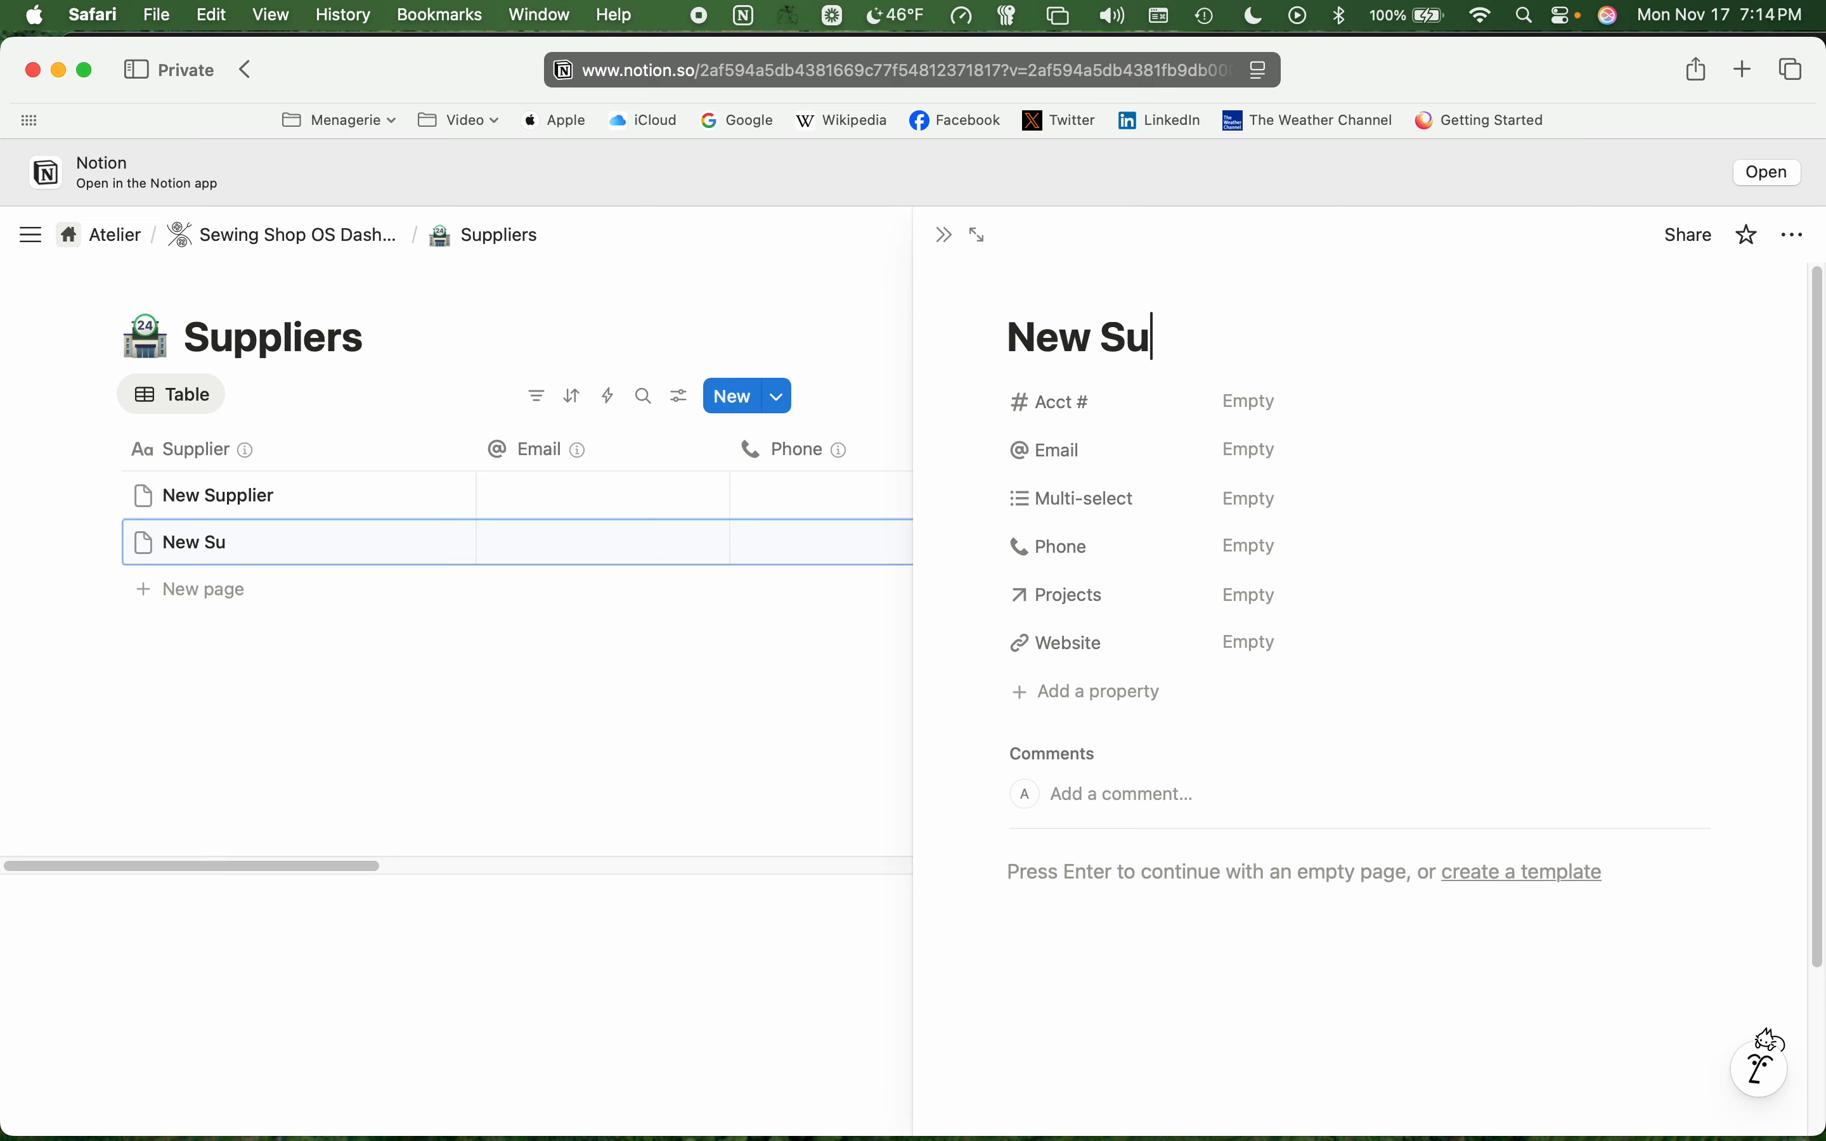
type("pplier 2")
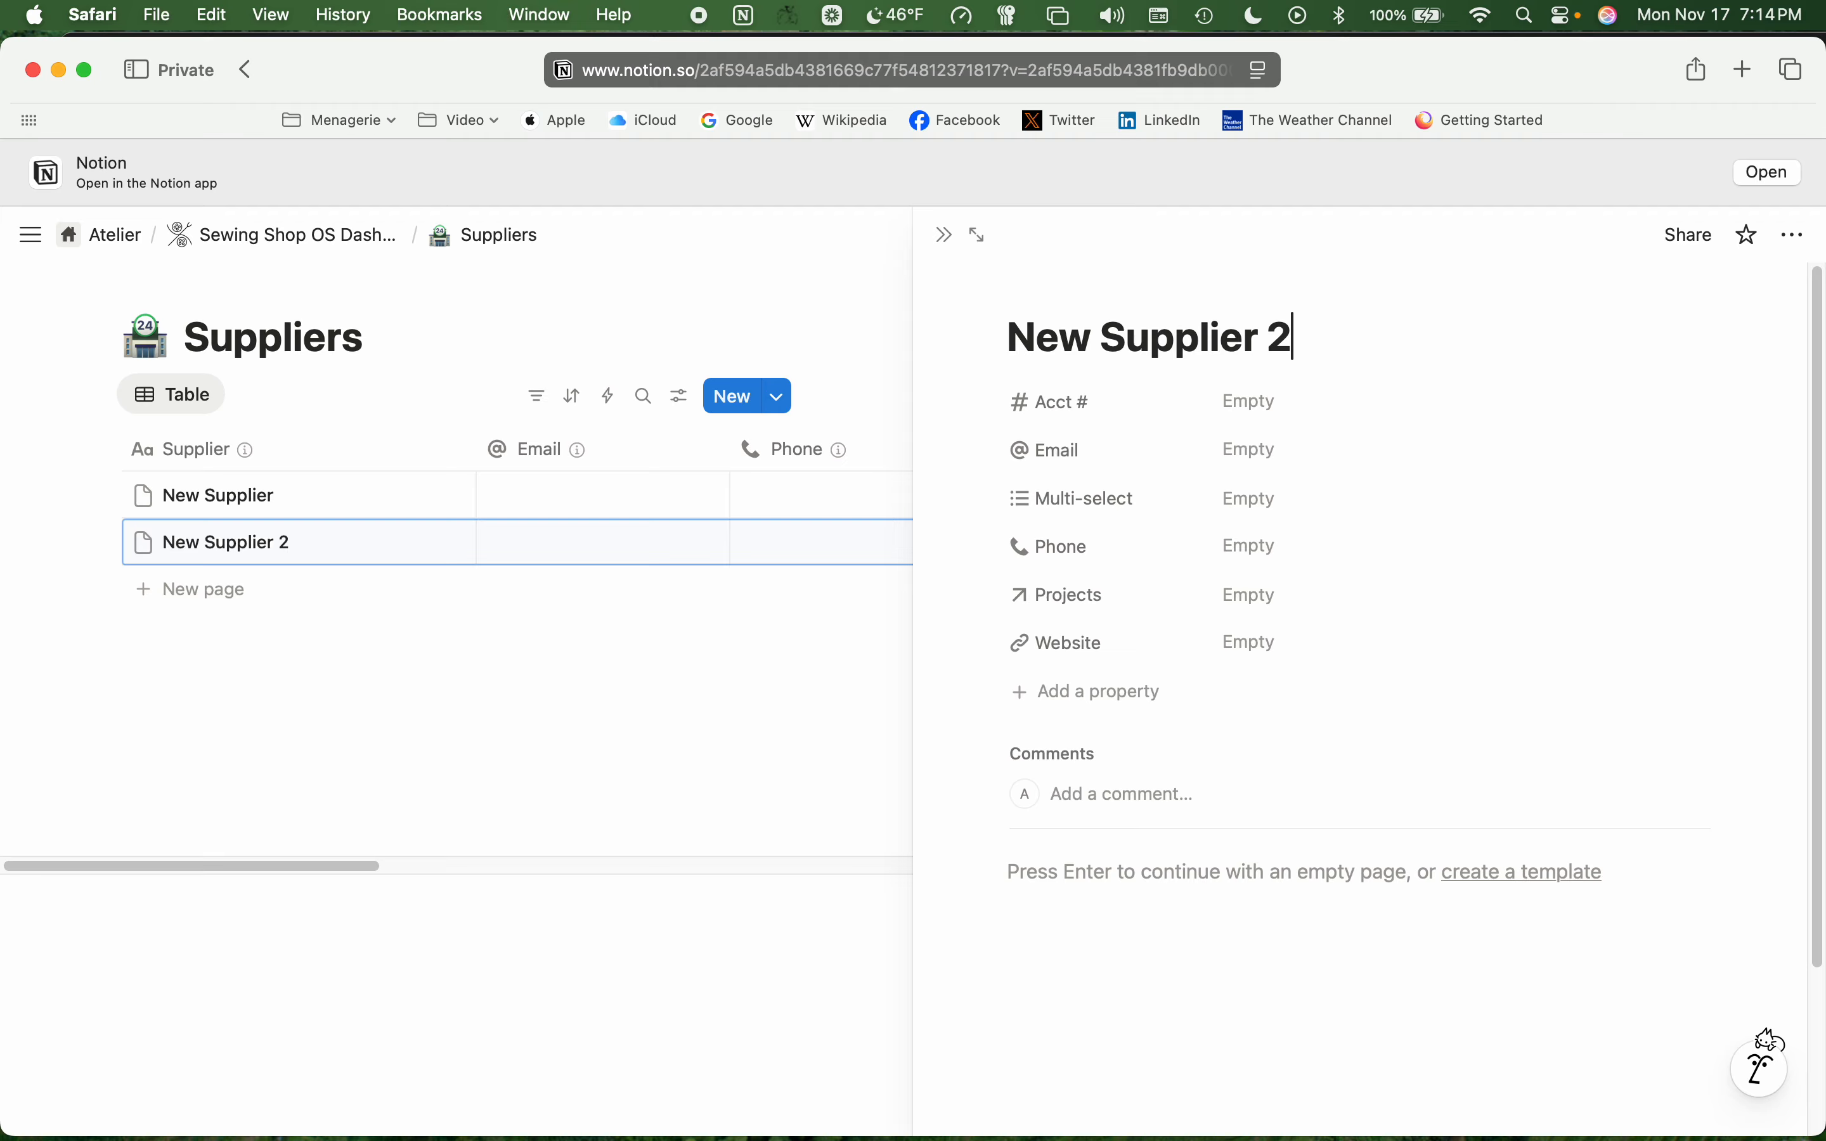
- Assign the Fabric and Thread options to the Multi-select property of New Supplier 2
left_click(1261, 507)
left_click(1320, 662)
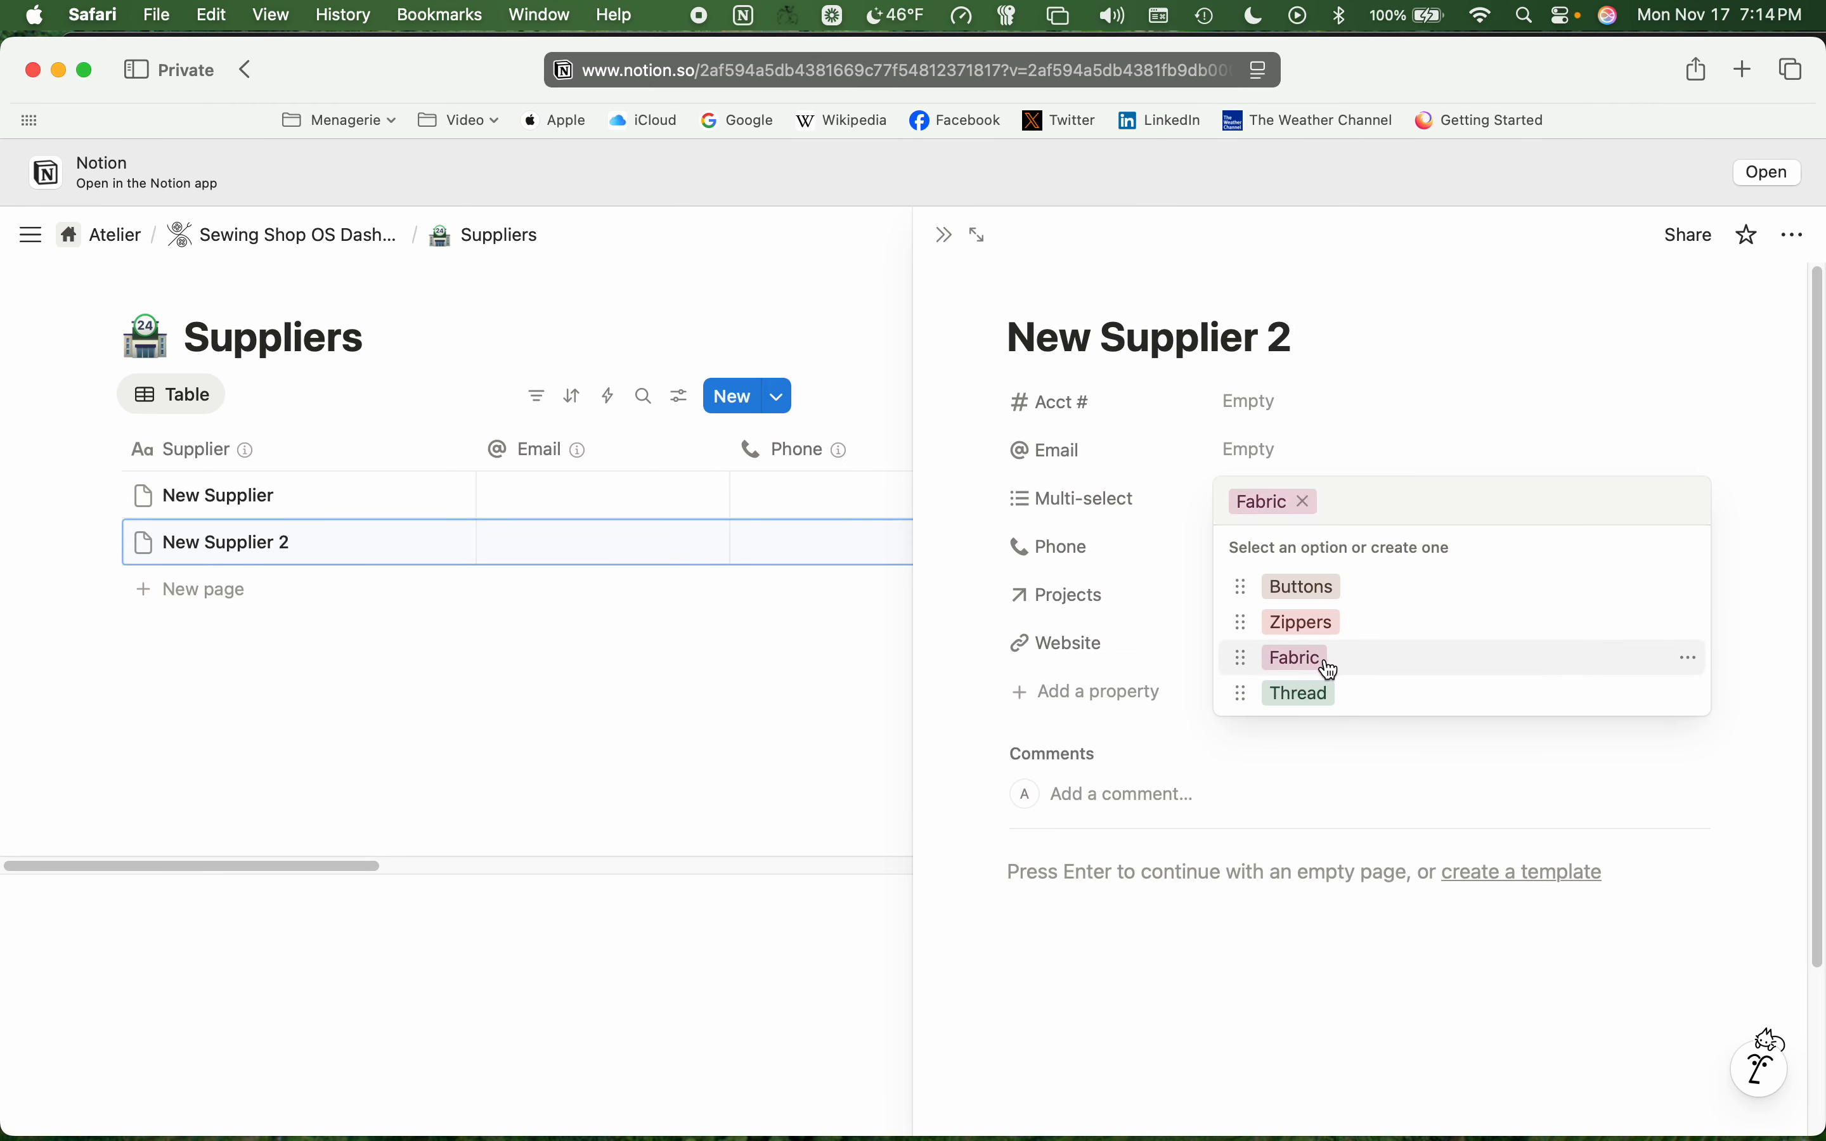
left_click(1331, 693)
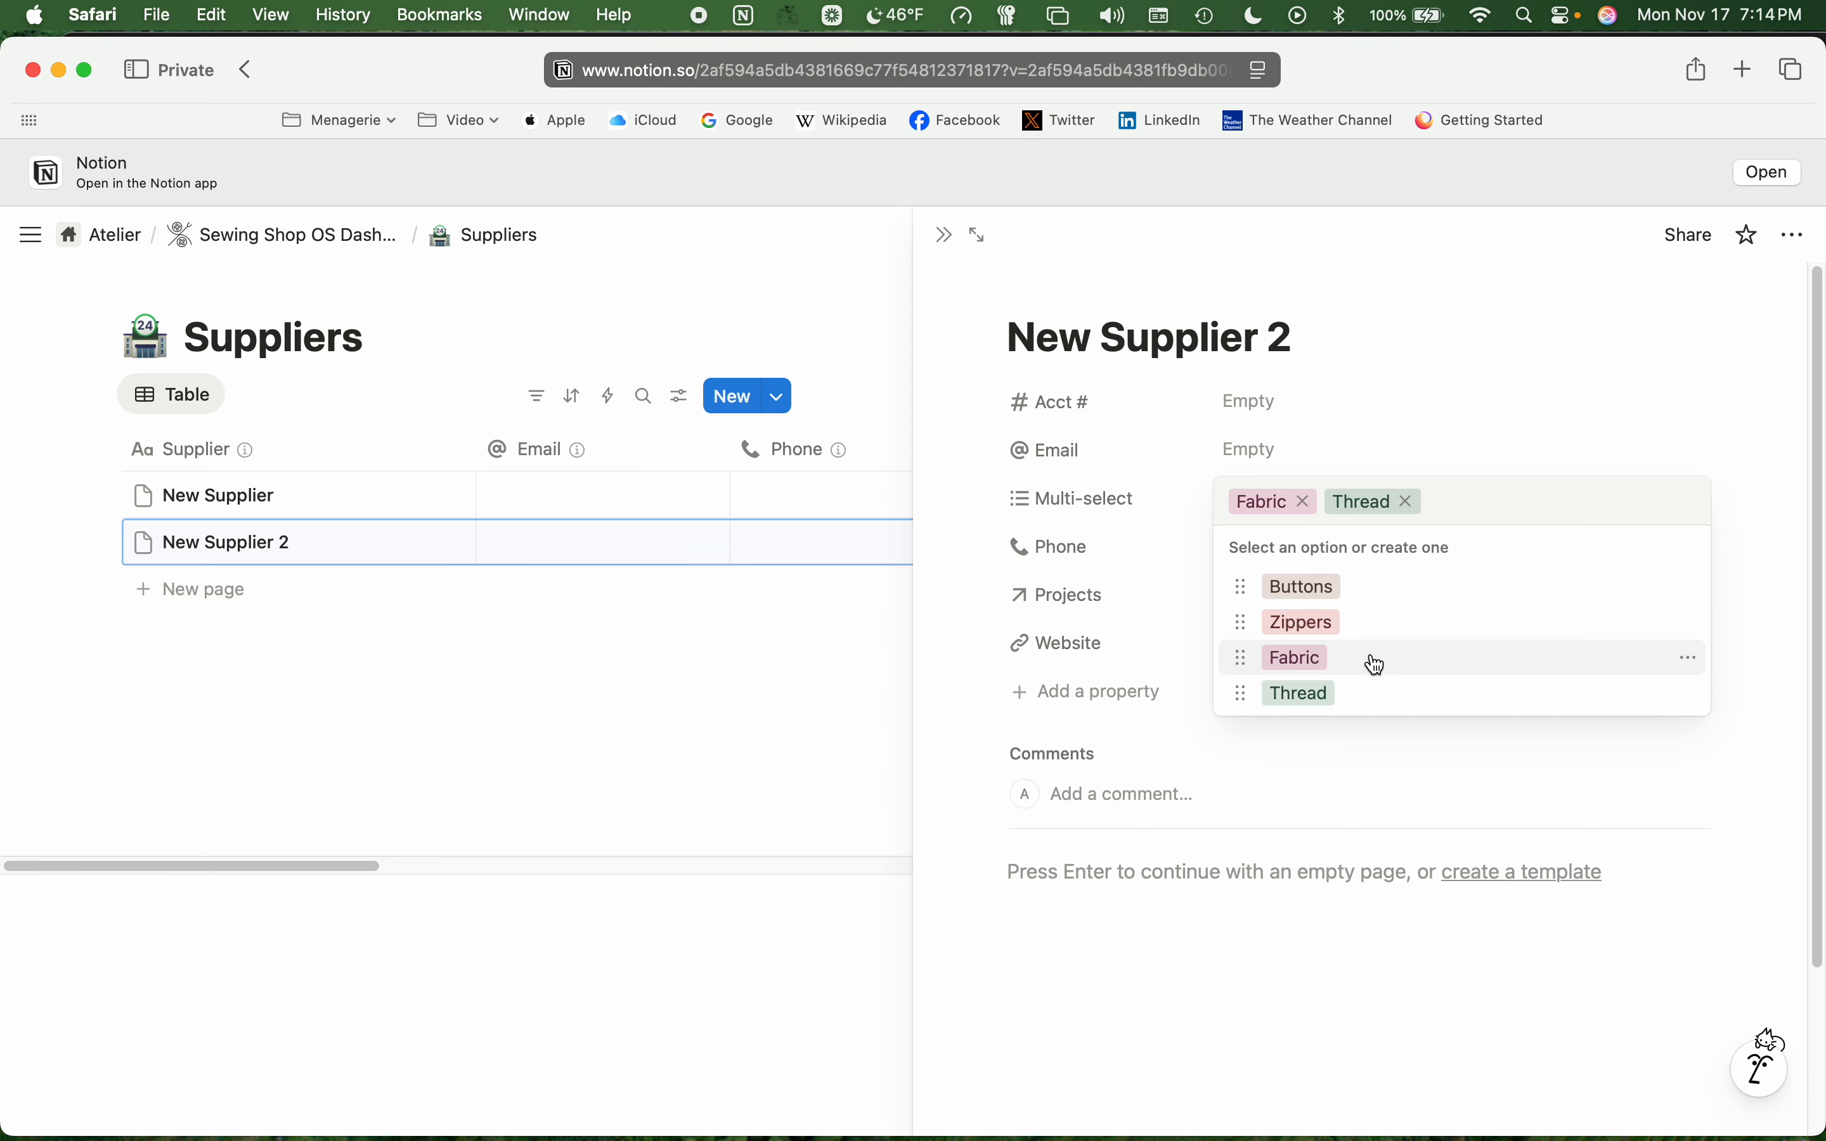
left_click(959, 668)
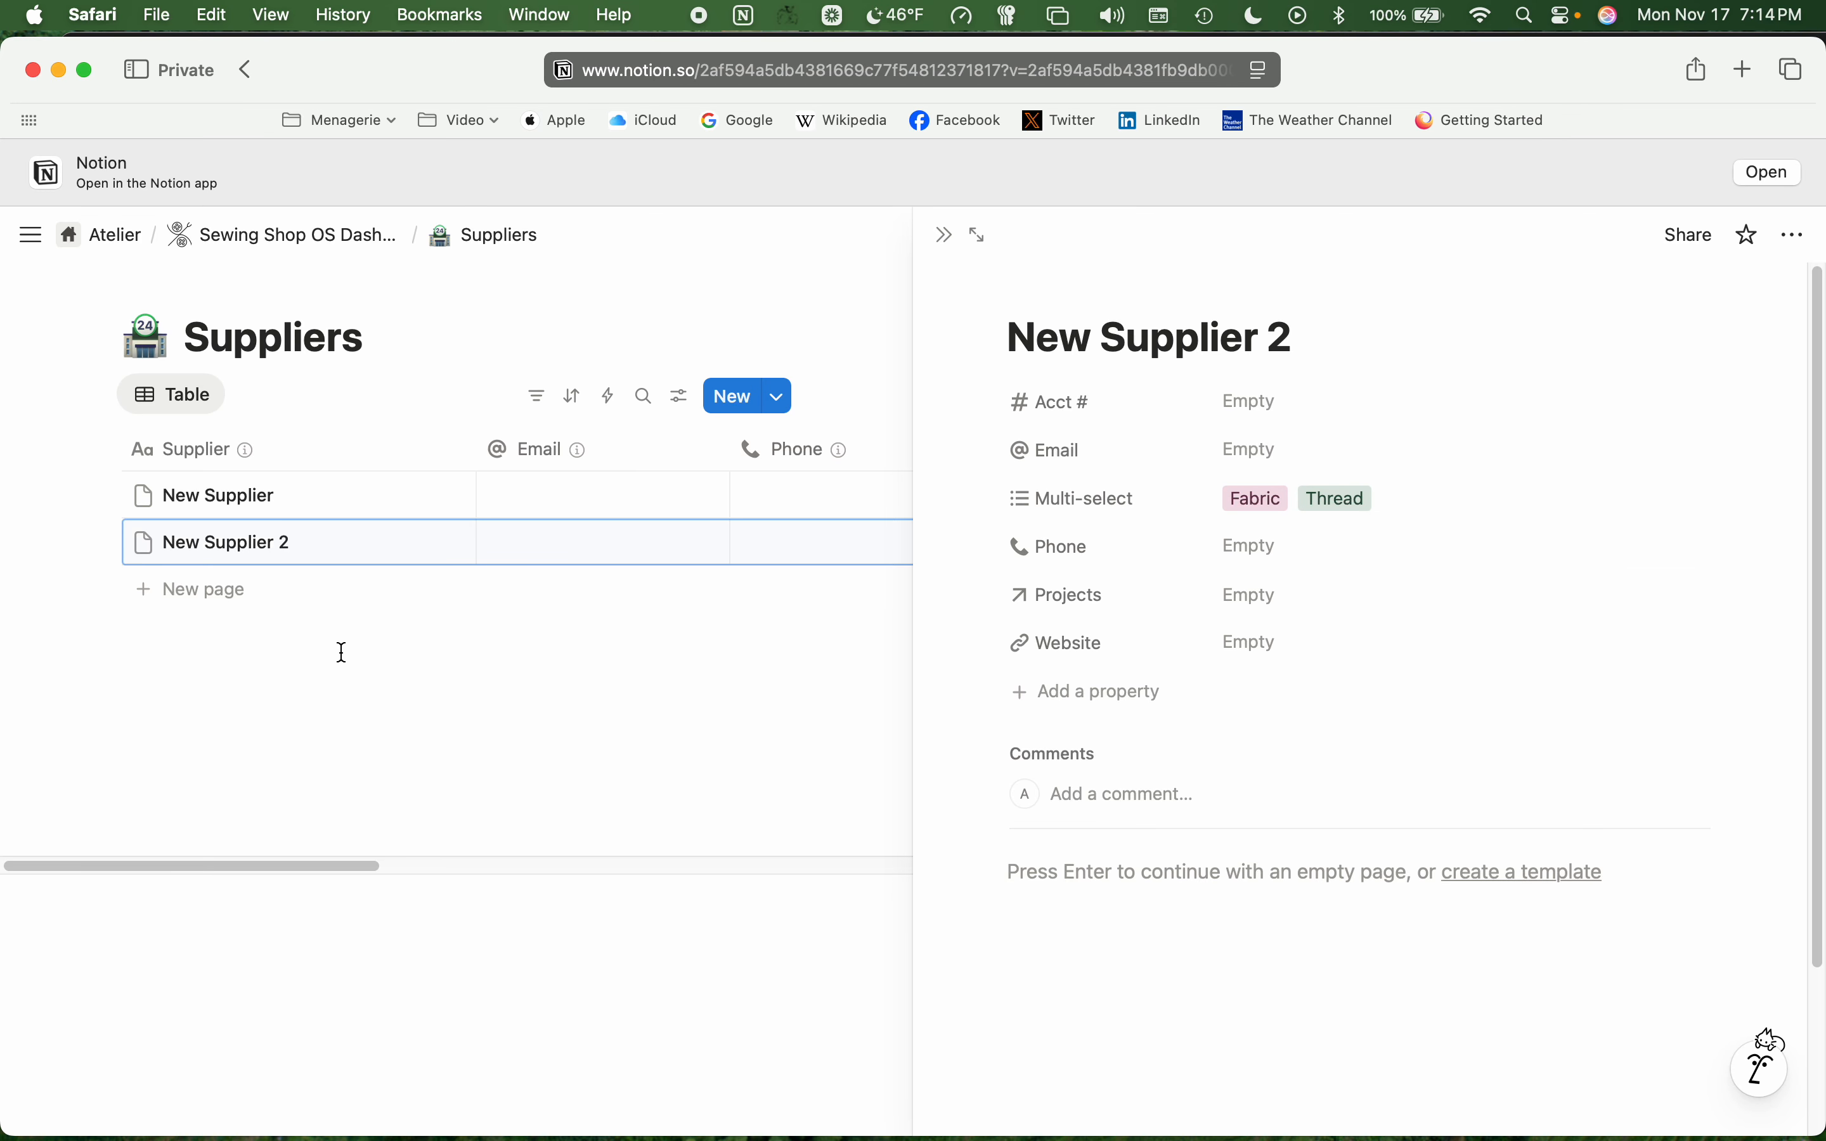
- Close the New Supplier 2 record and open the New Supplier record
left_click(560, 706)
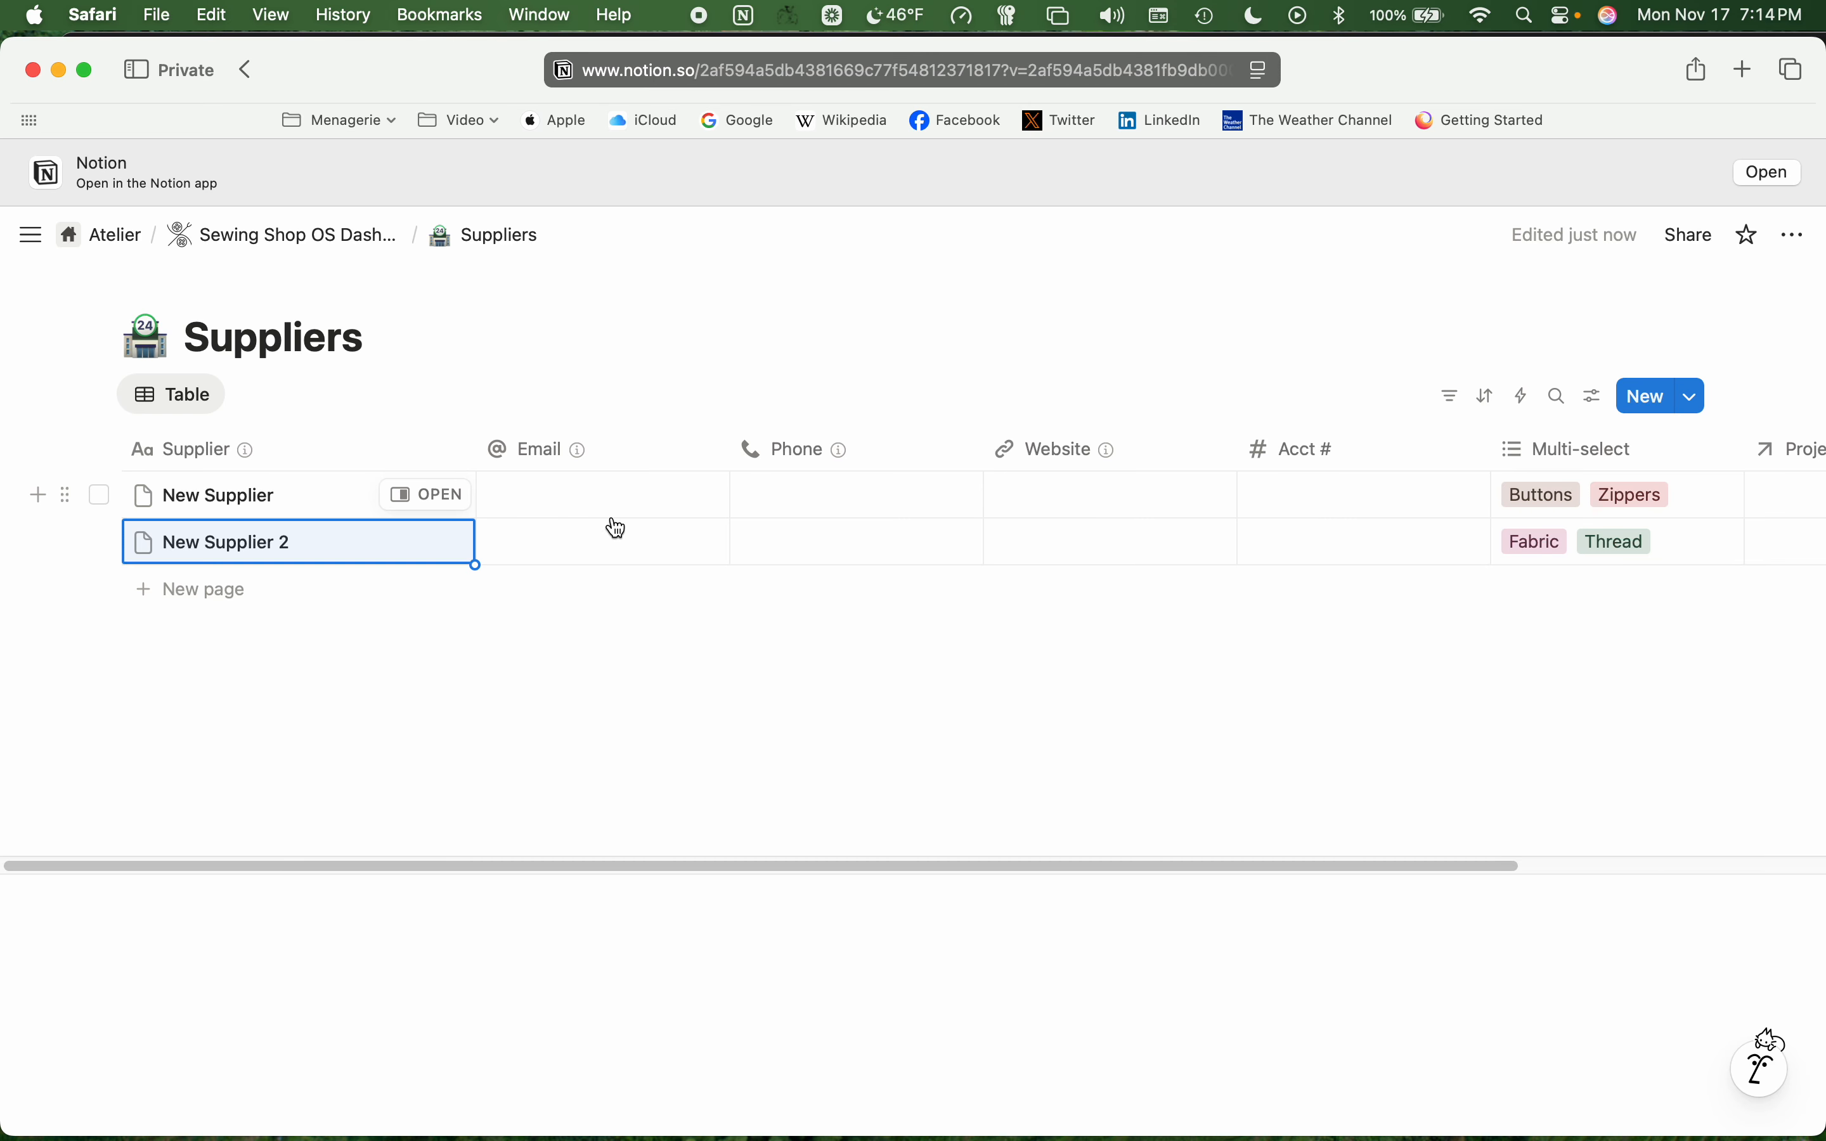
left_click(428, 495)
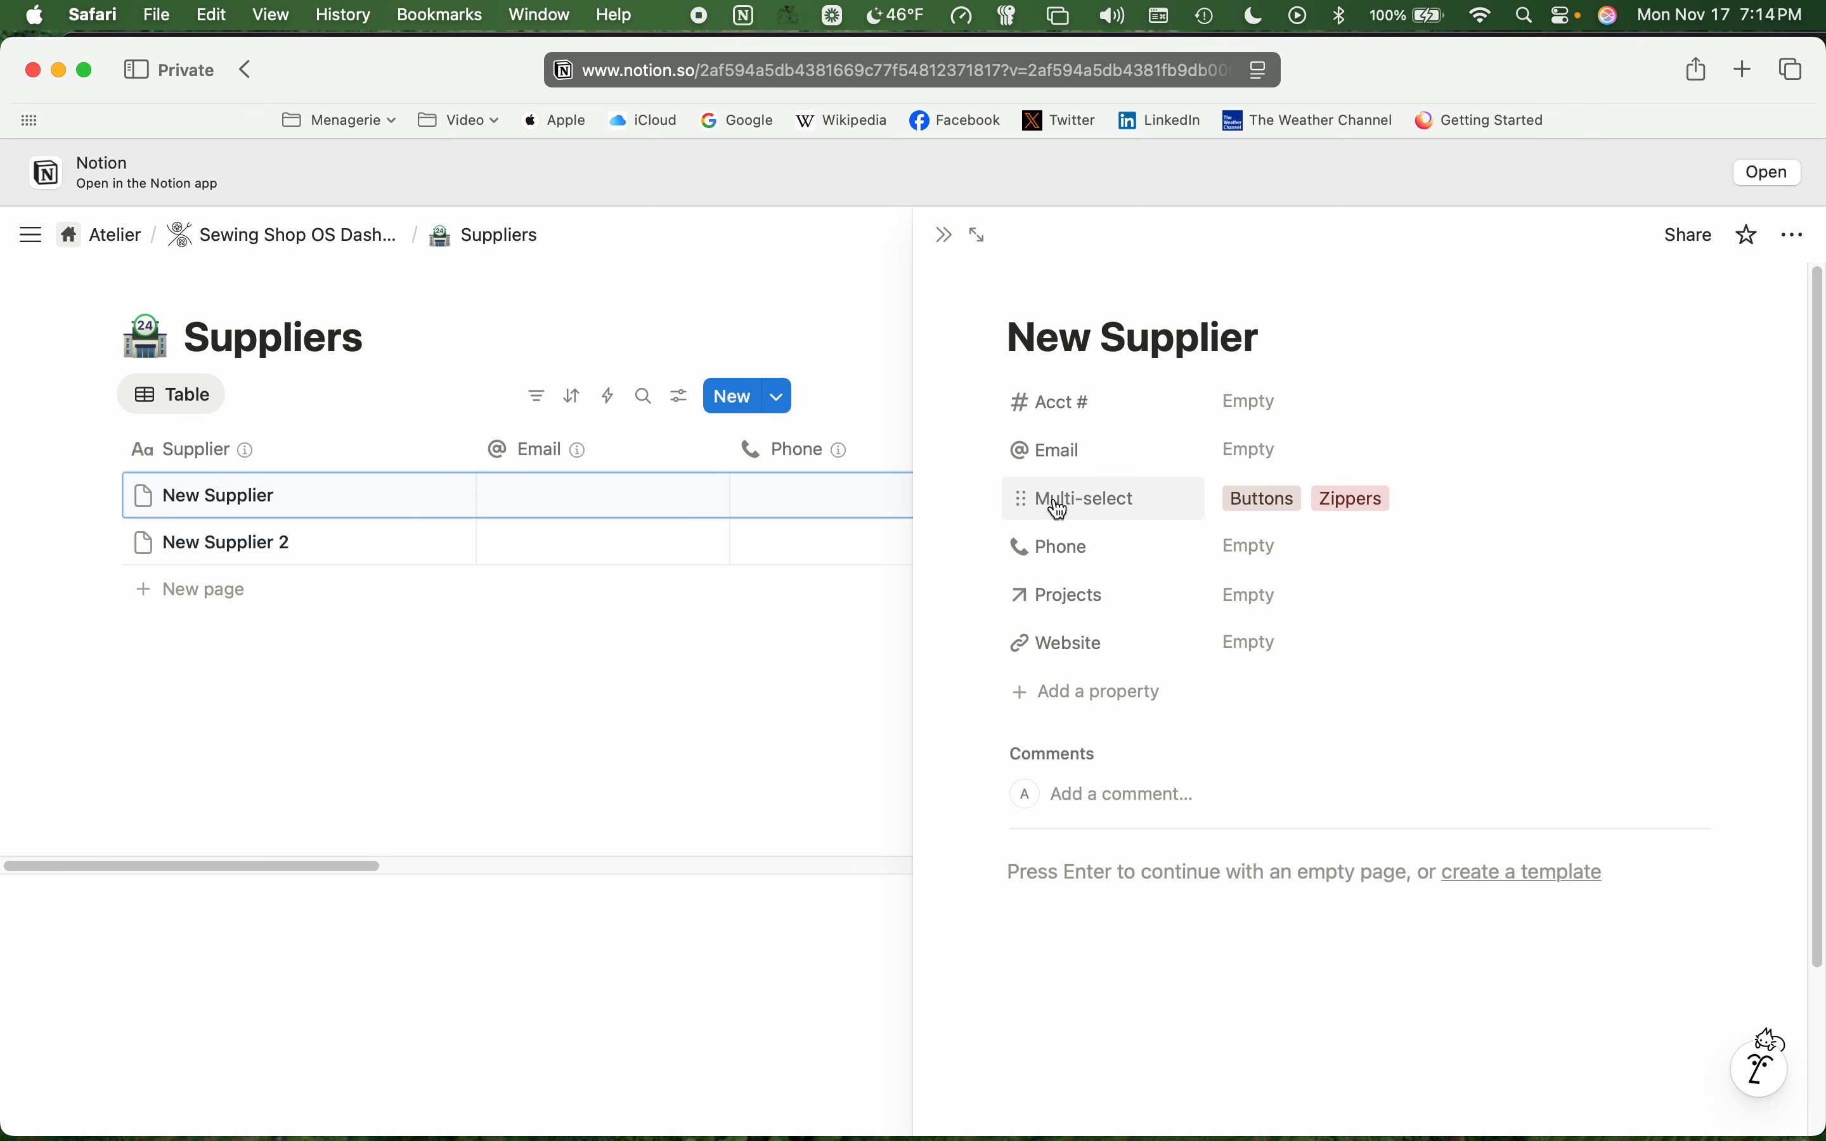
- Move the Multi-select property directly below Acct # in the New Supplier record, and open the New Supplier 2 record
left_click_drag(1026, 499, 1016, 440)
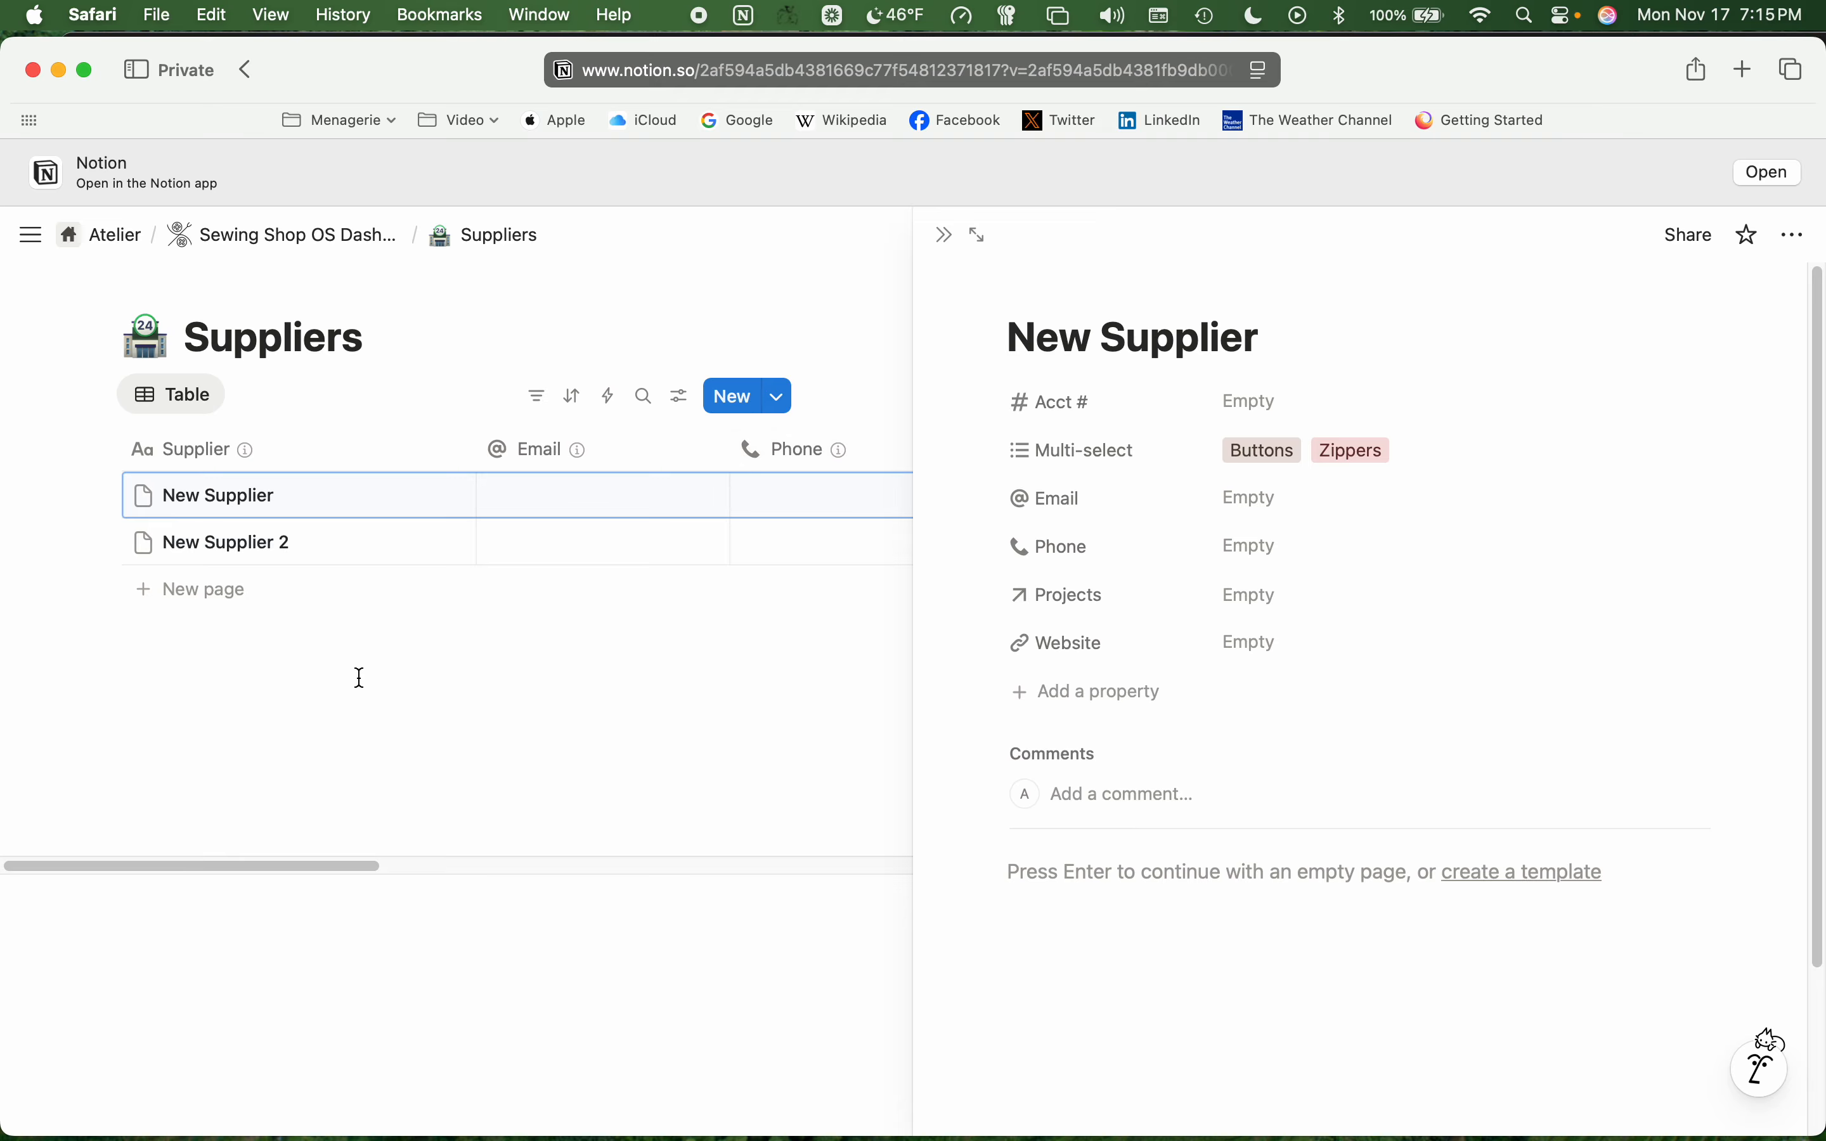
left_click(450, 538)
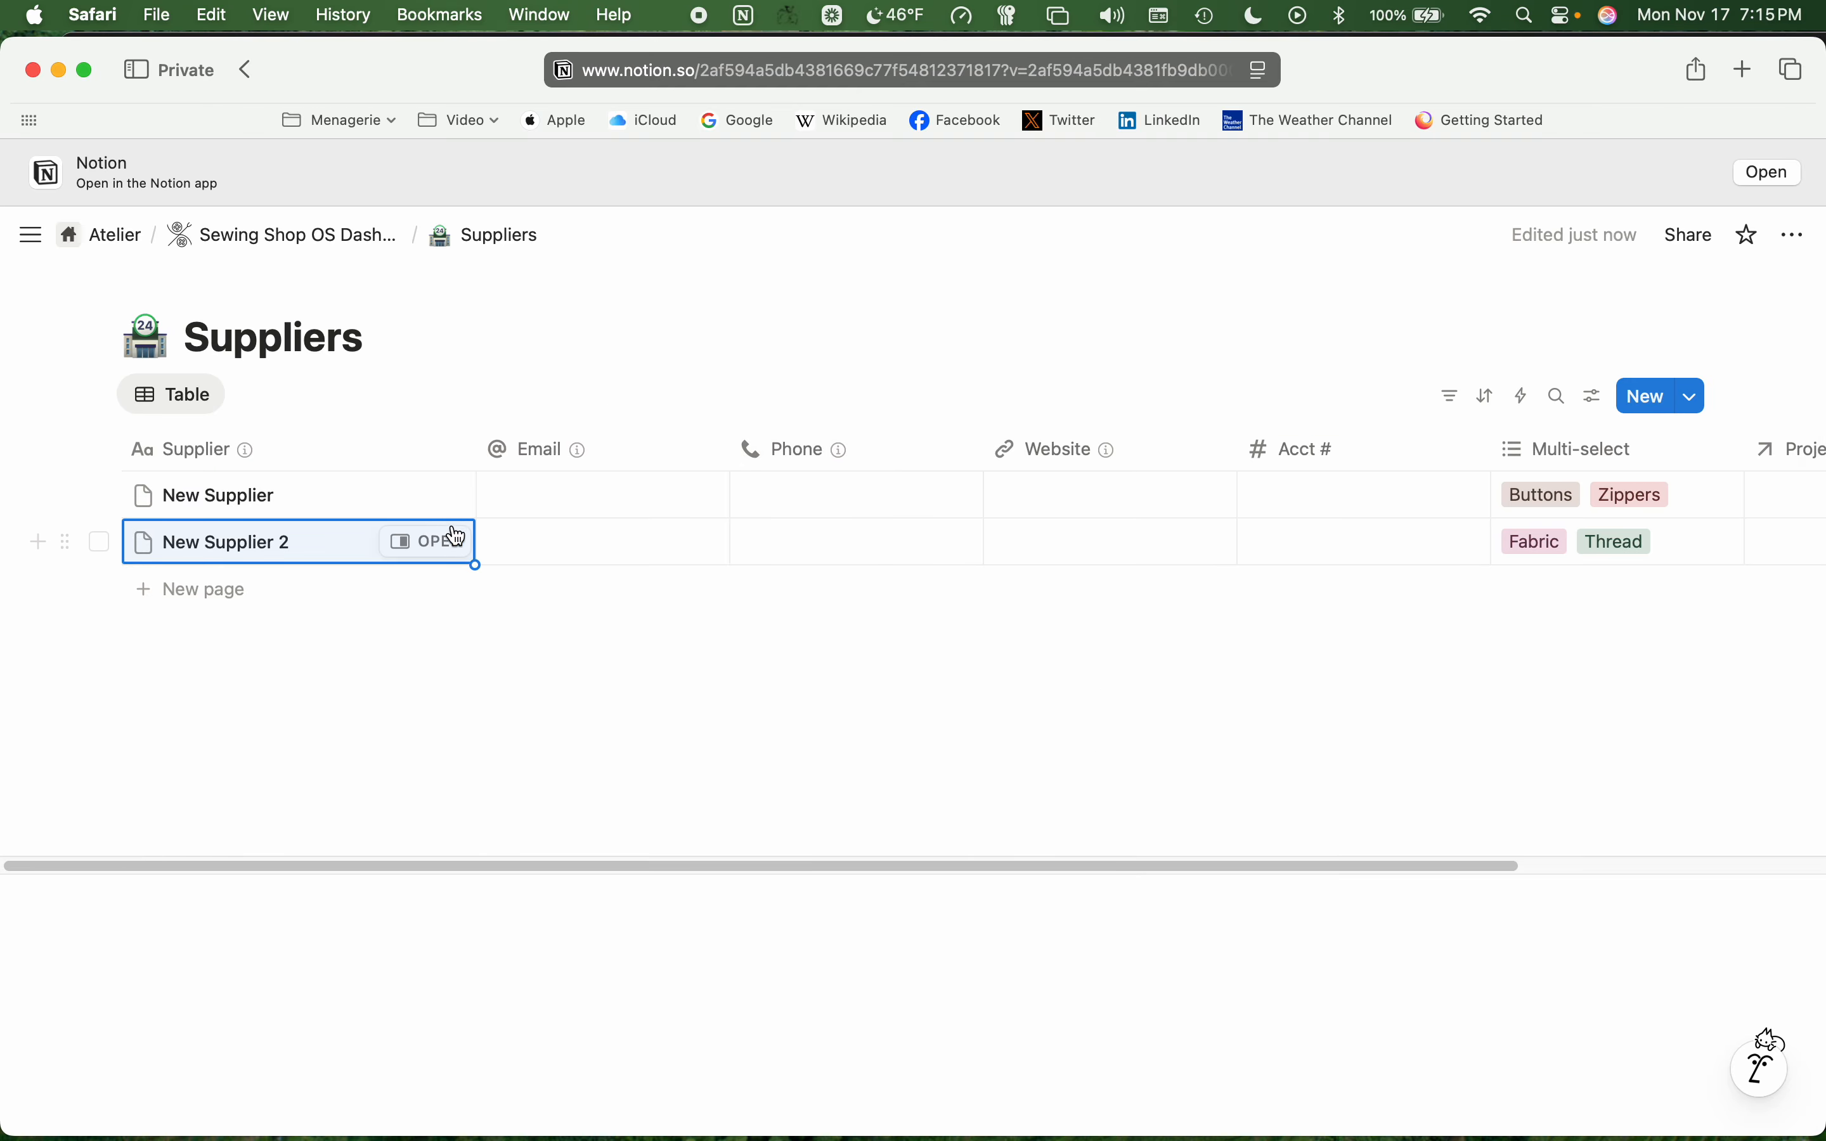
left_click(445, 556)
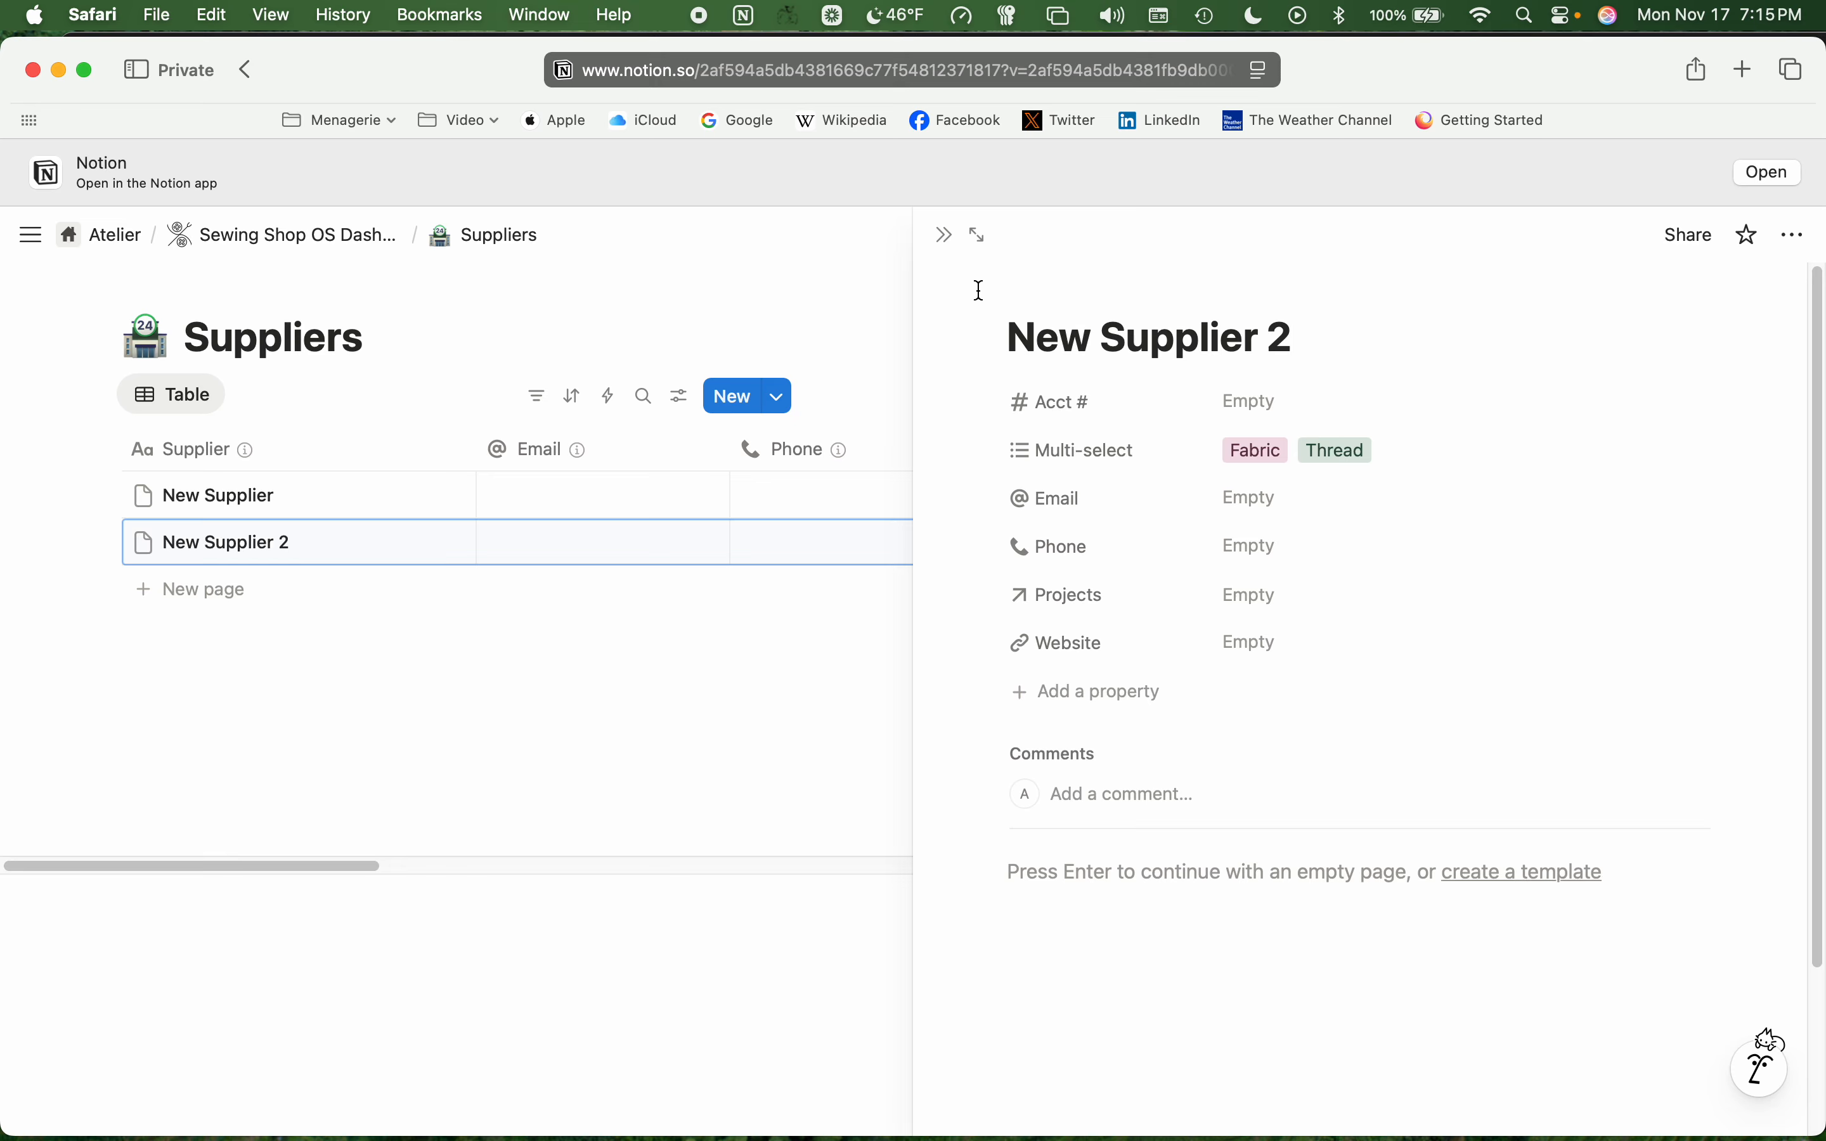
- Add a blank third record to the Suppliers database and open it in side peek
left_click(199, 591)
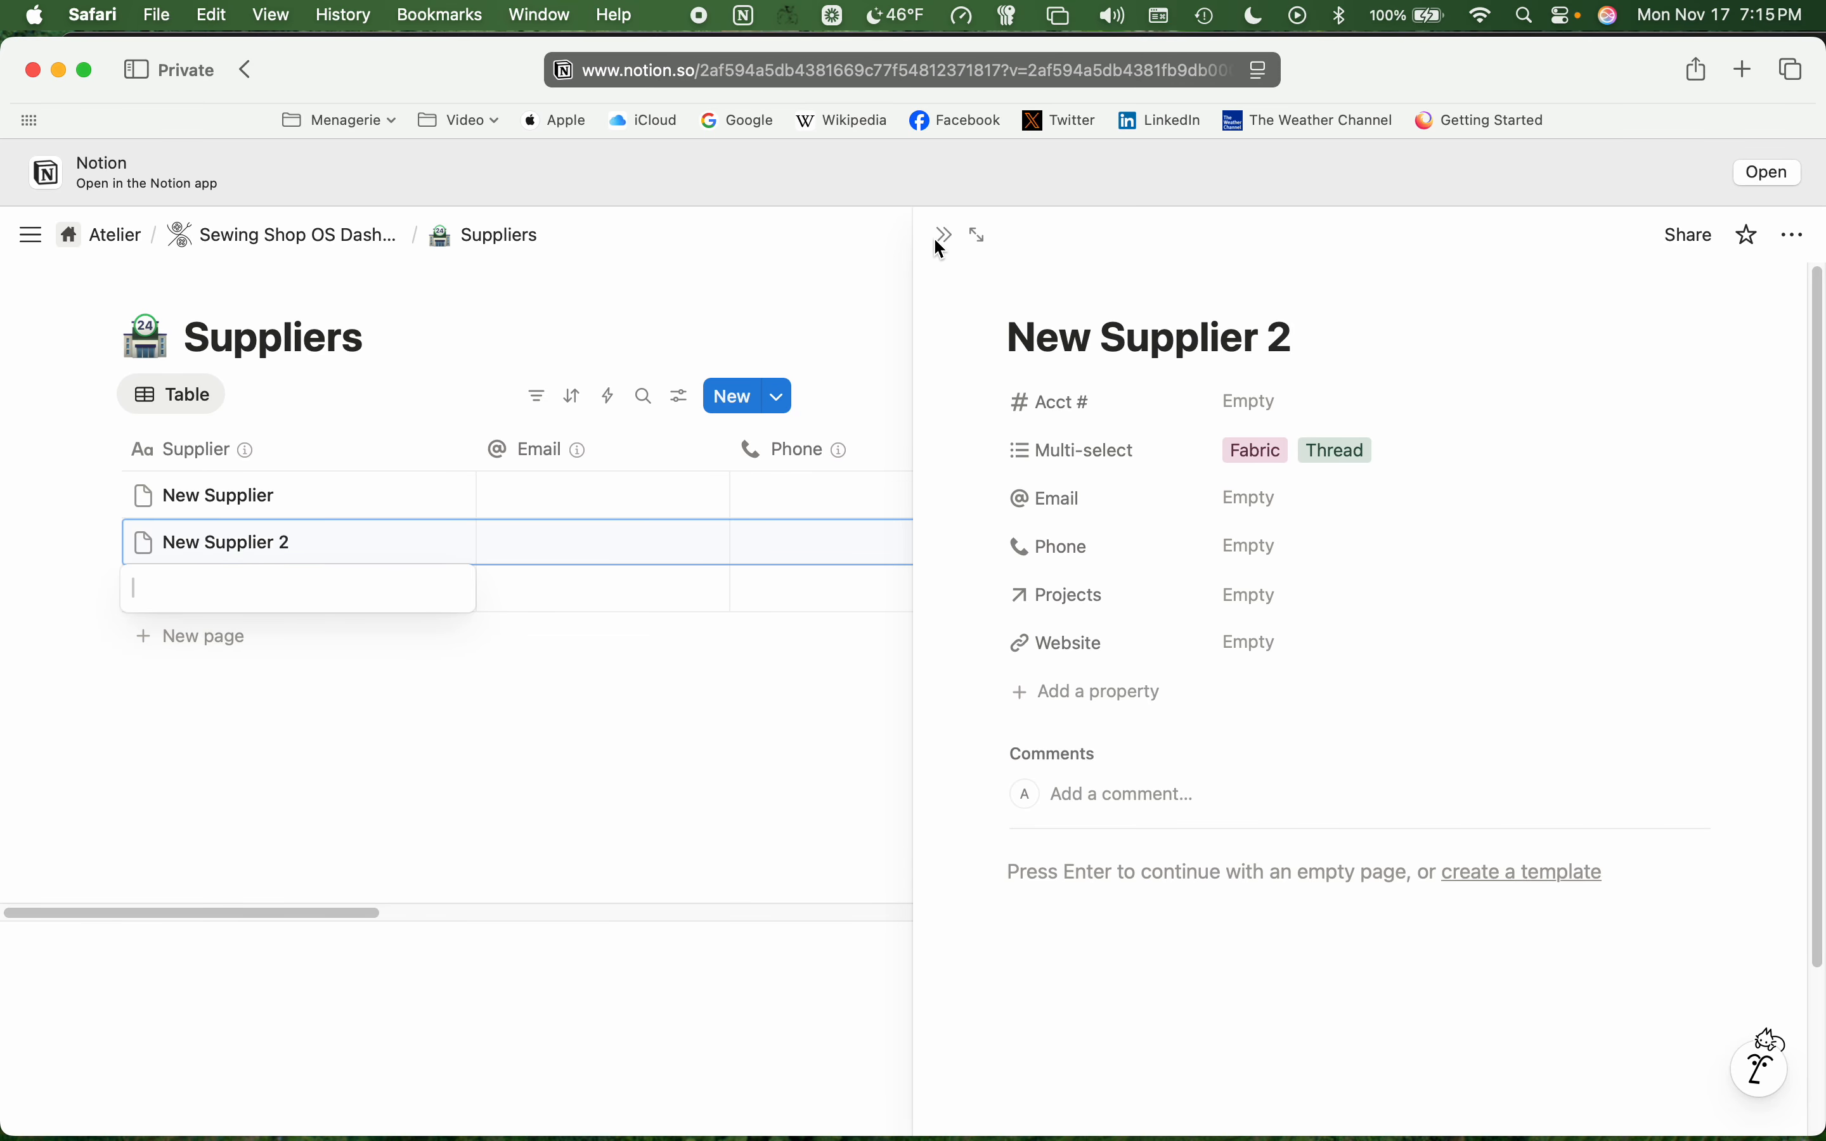
key("Escape")
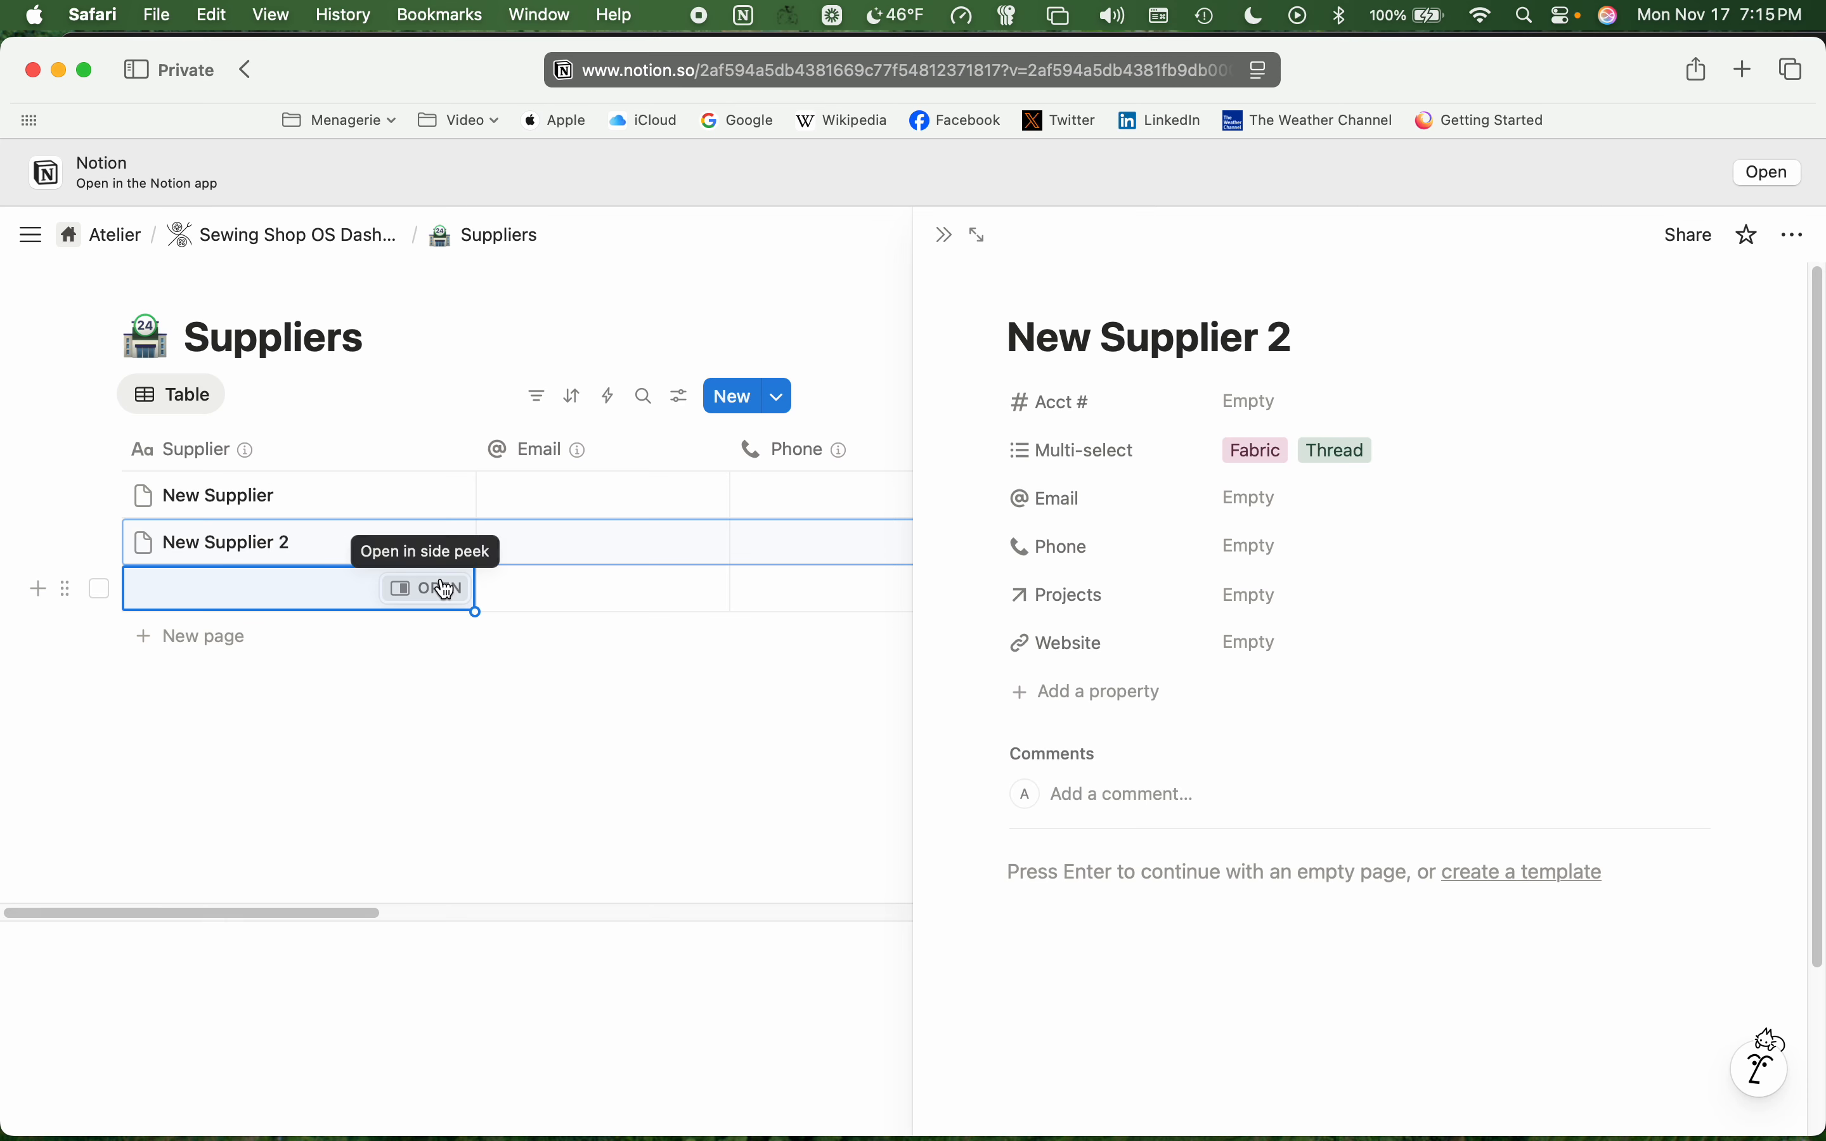
left_click(444, 589)
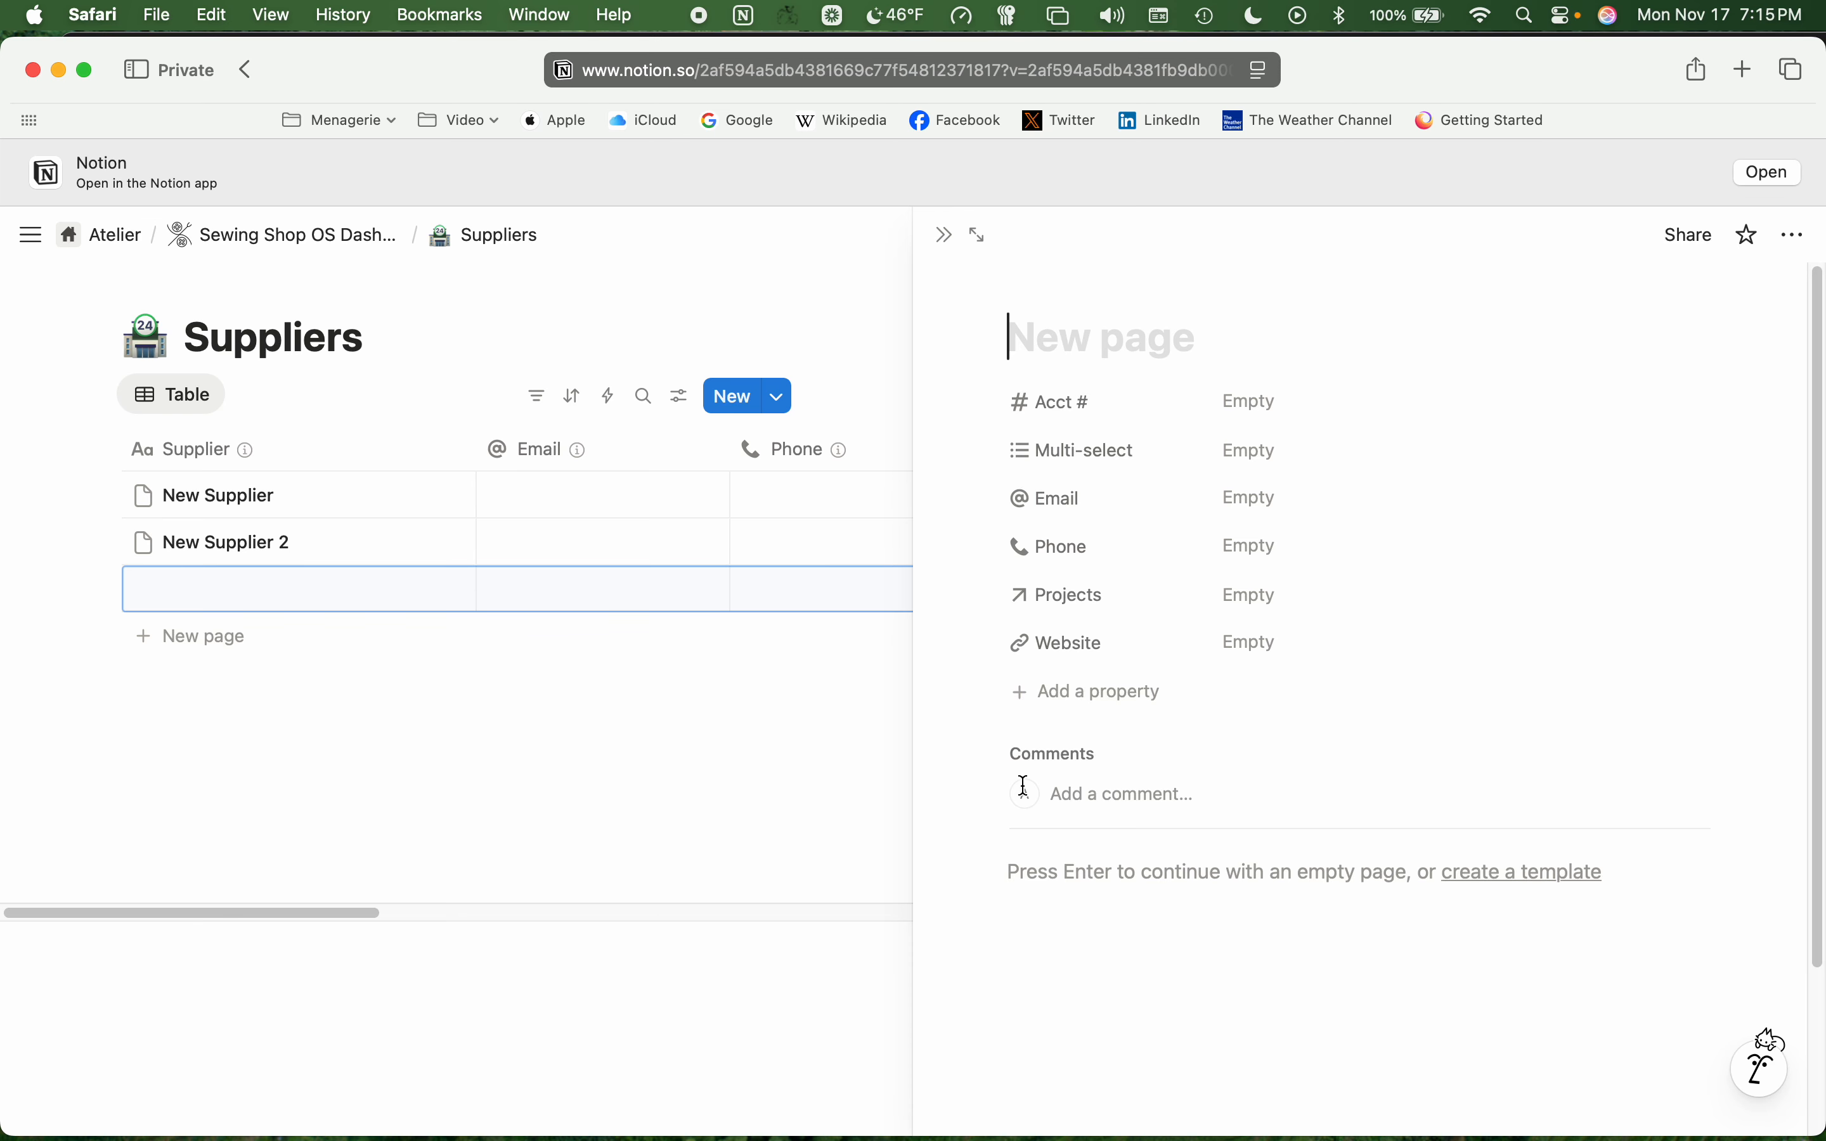
- Insert an embed block in the body of the blank supplier record, leaving its link empty
left_click(1020, 868)
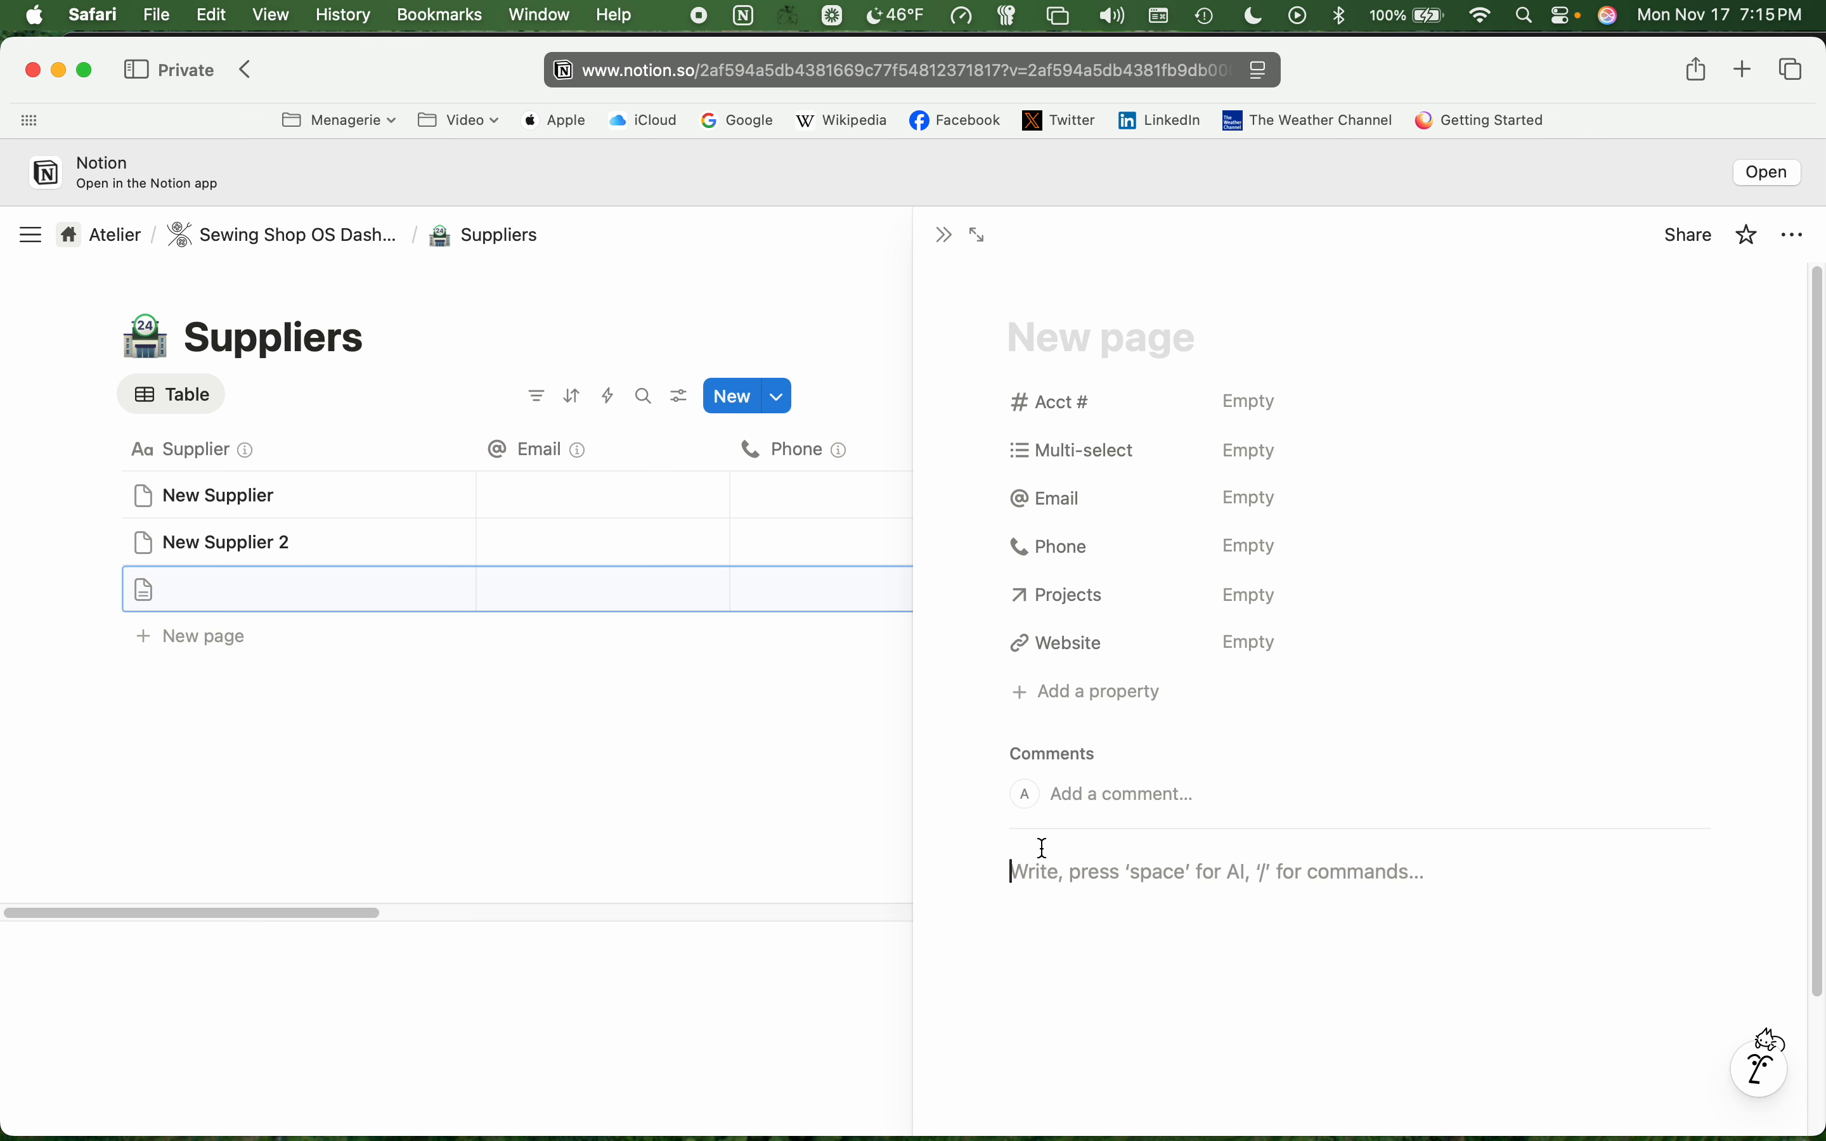
type("/")
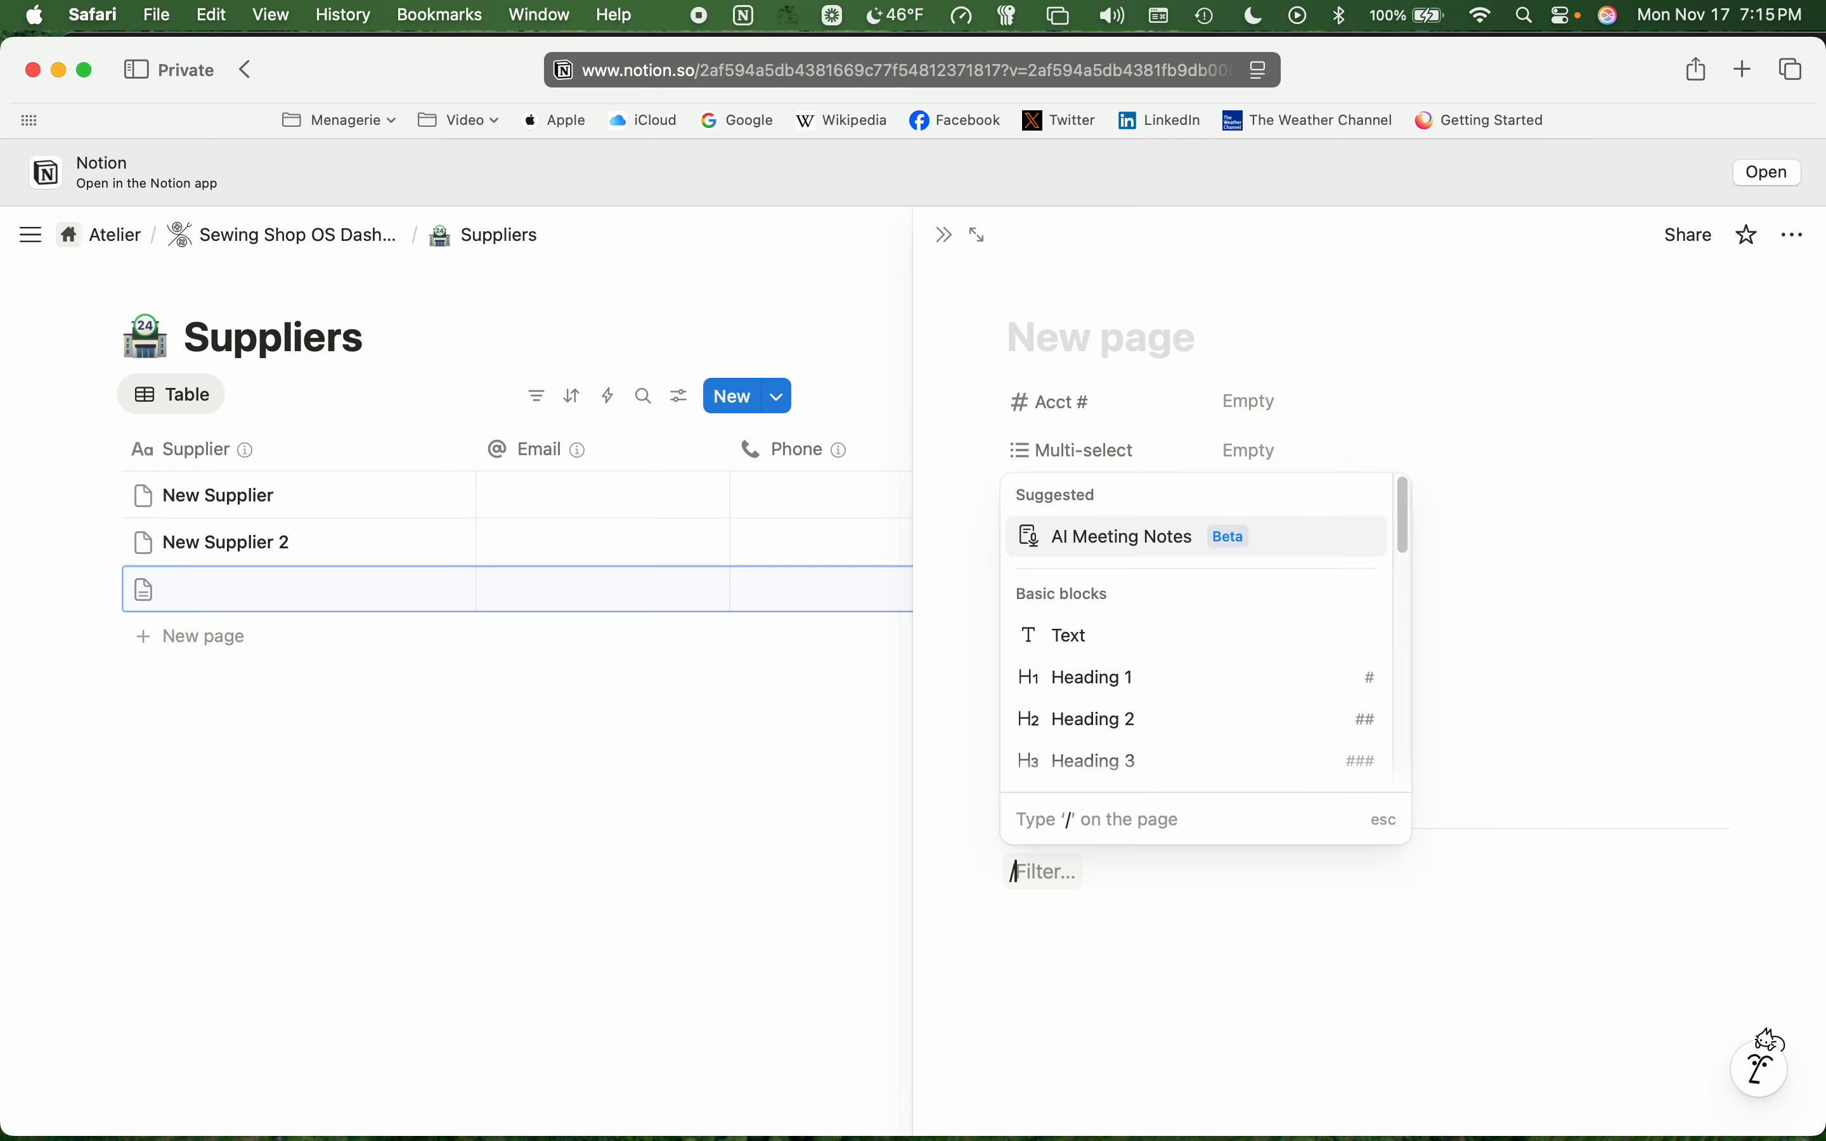
type("embed")
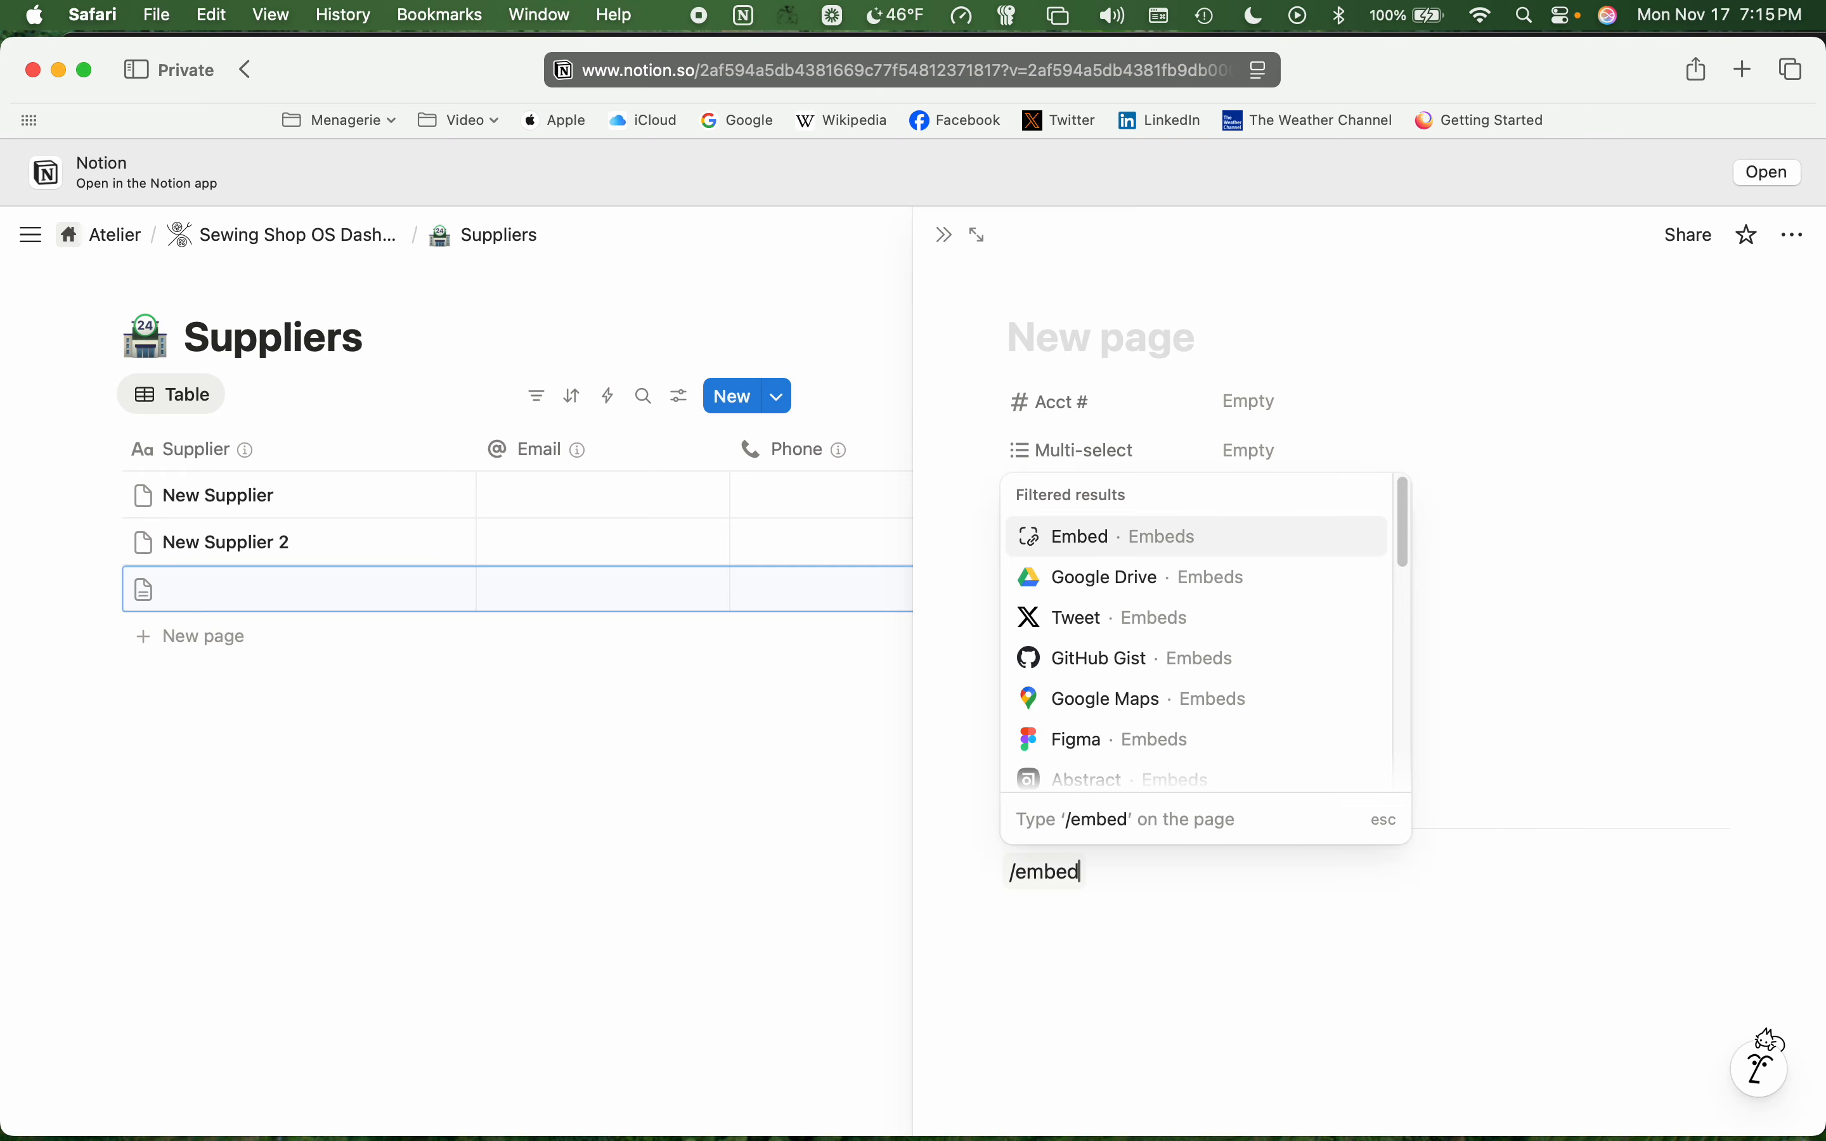
left_click(1169, 534)
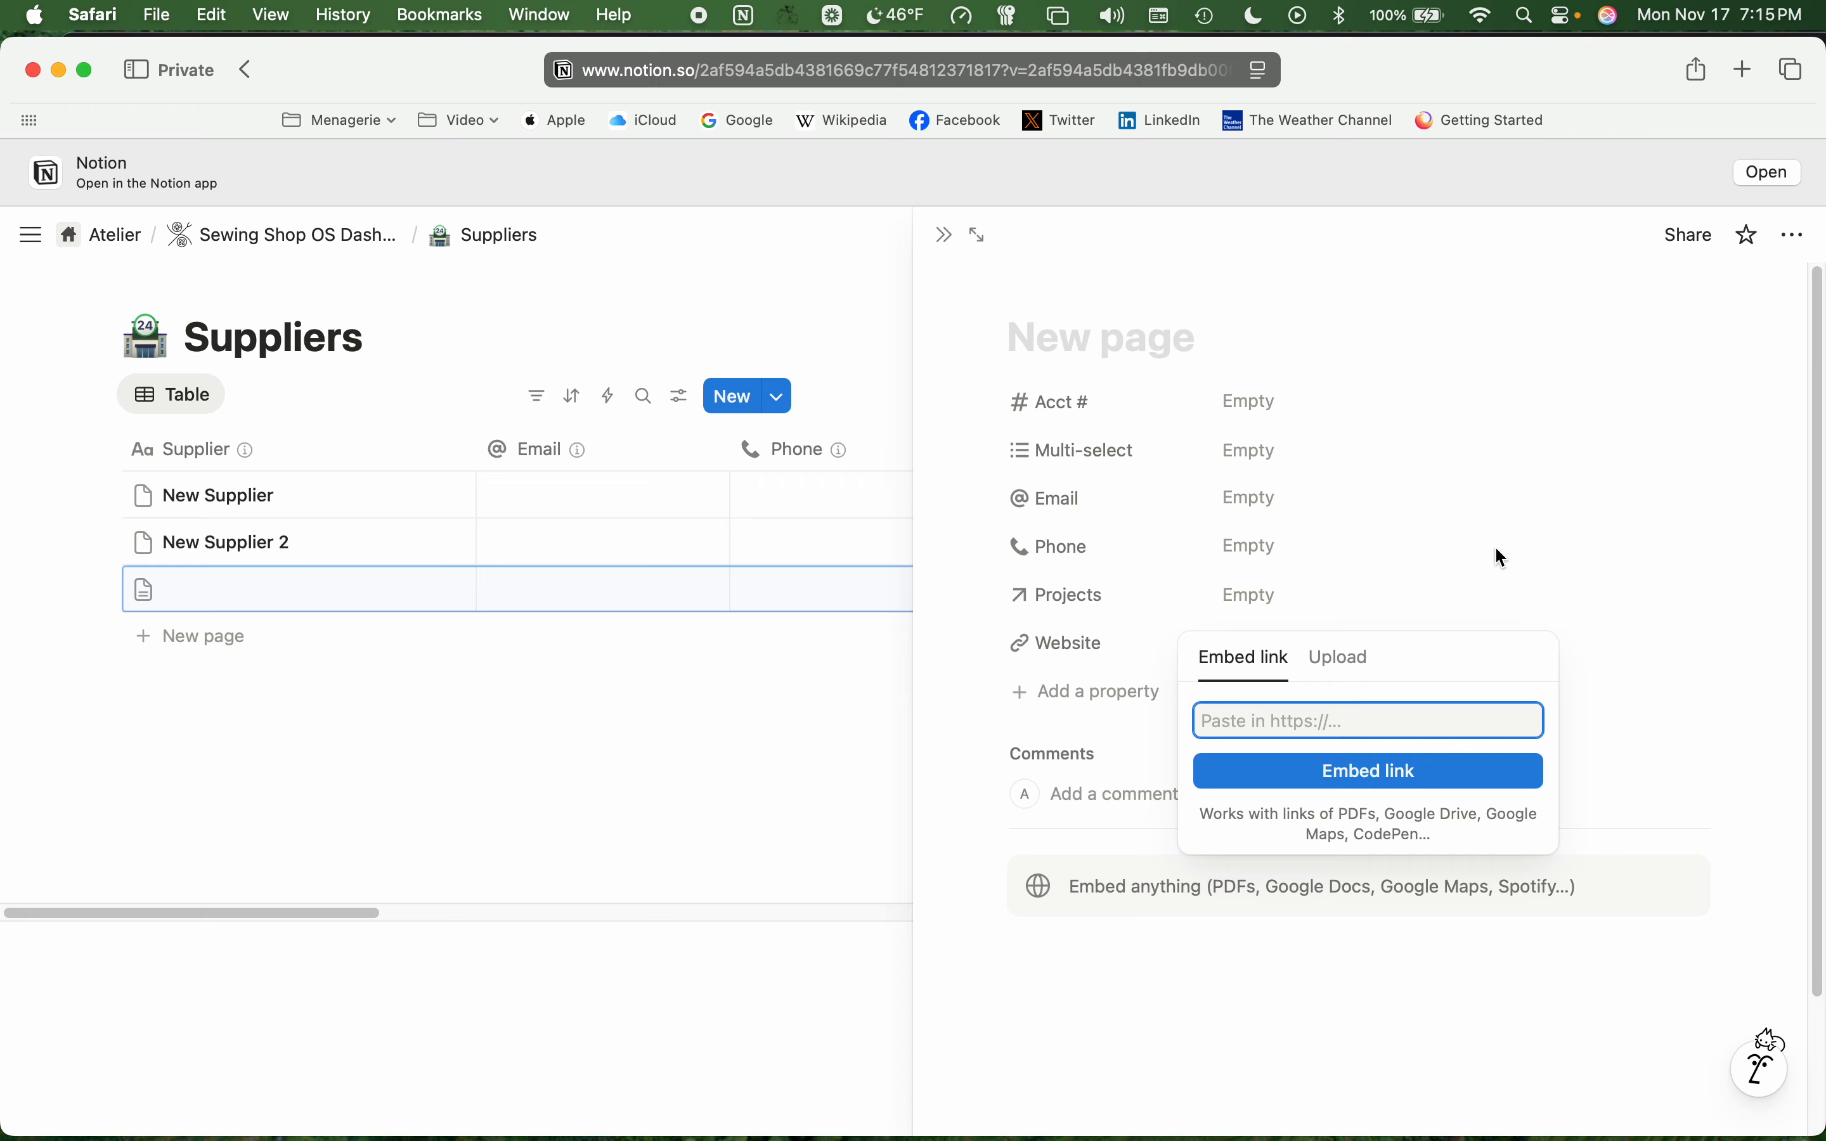
left_click(1430, 502)
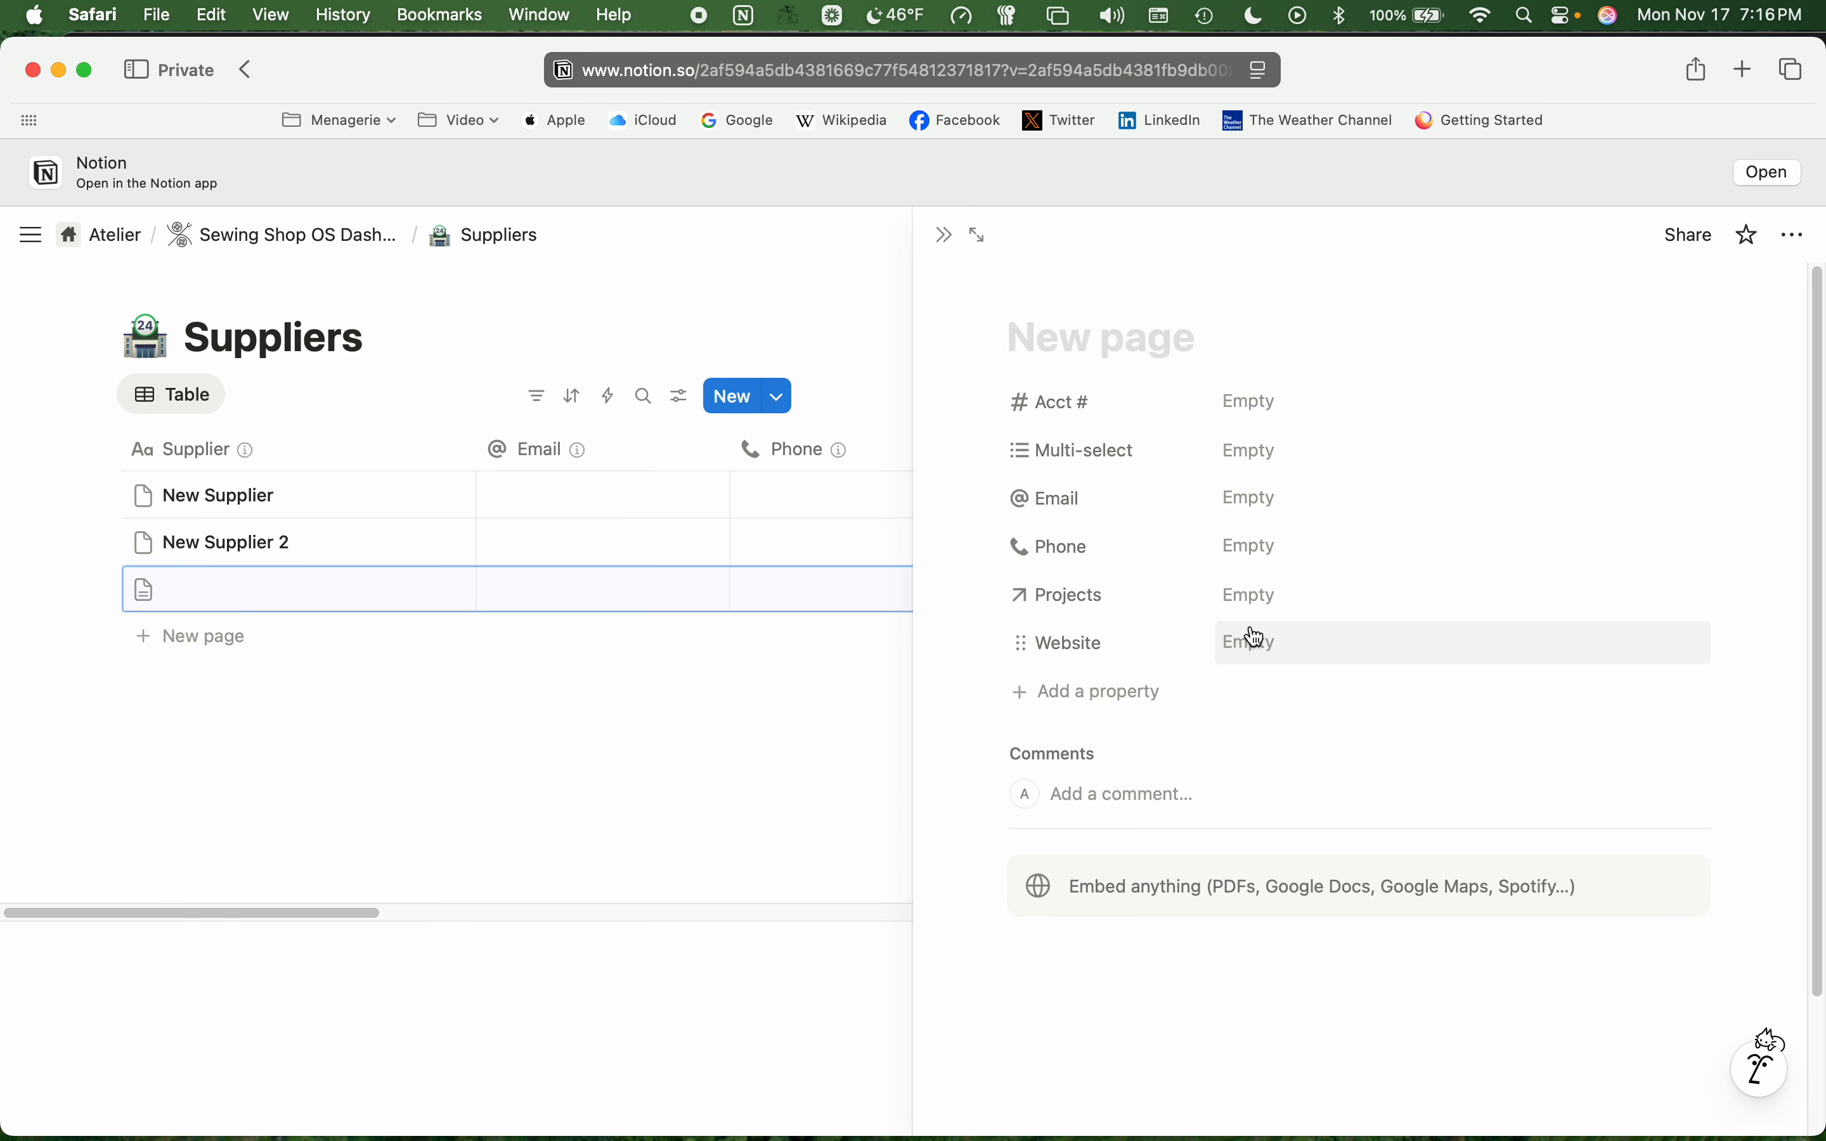
- Assign the Fabric option to the blank supplier record's Multi-select property
left_click(1248, 450)
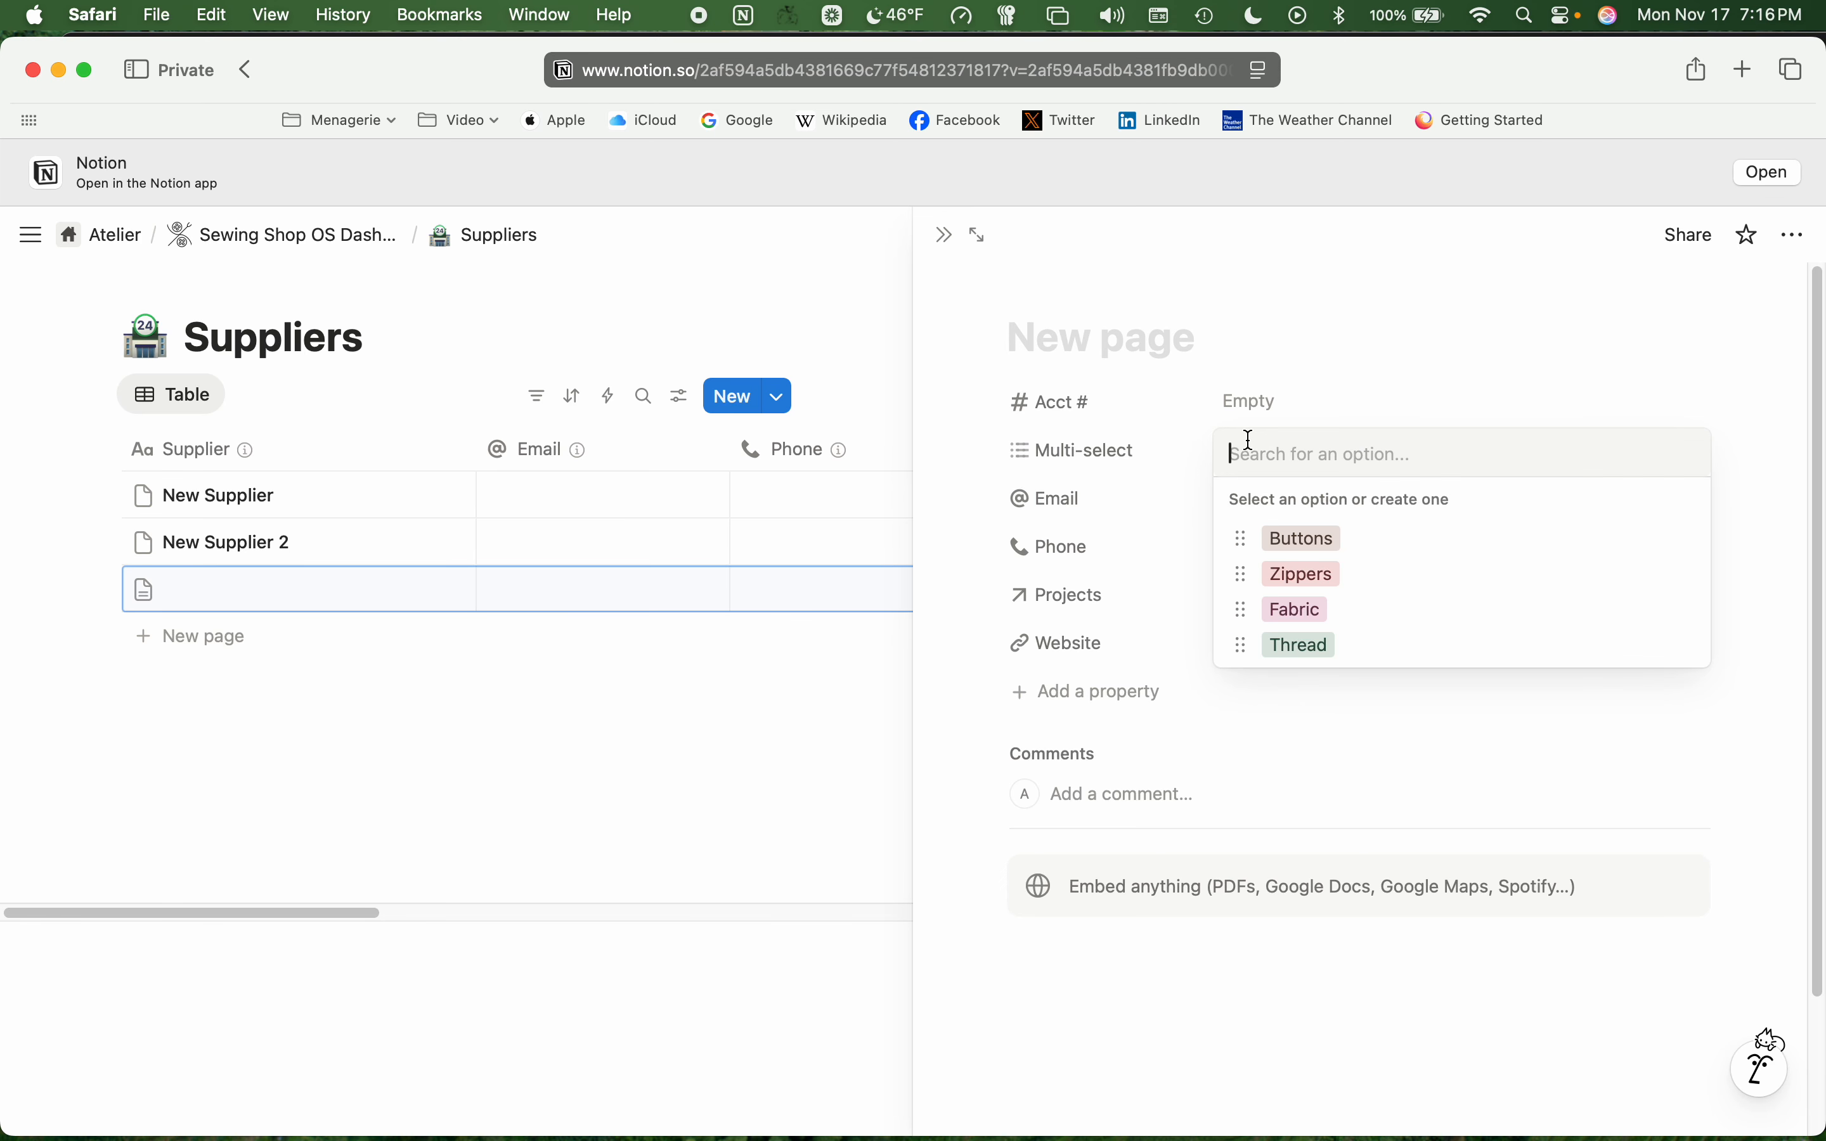
left_click(1333, 608)
left_click(1320, 427)
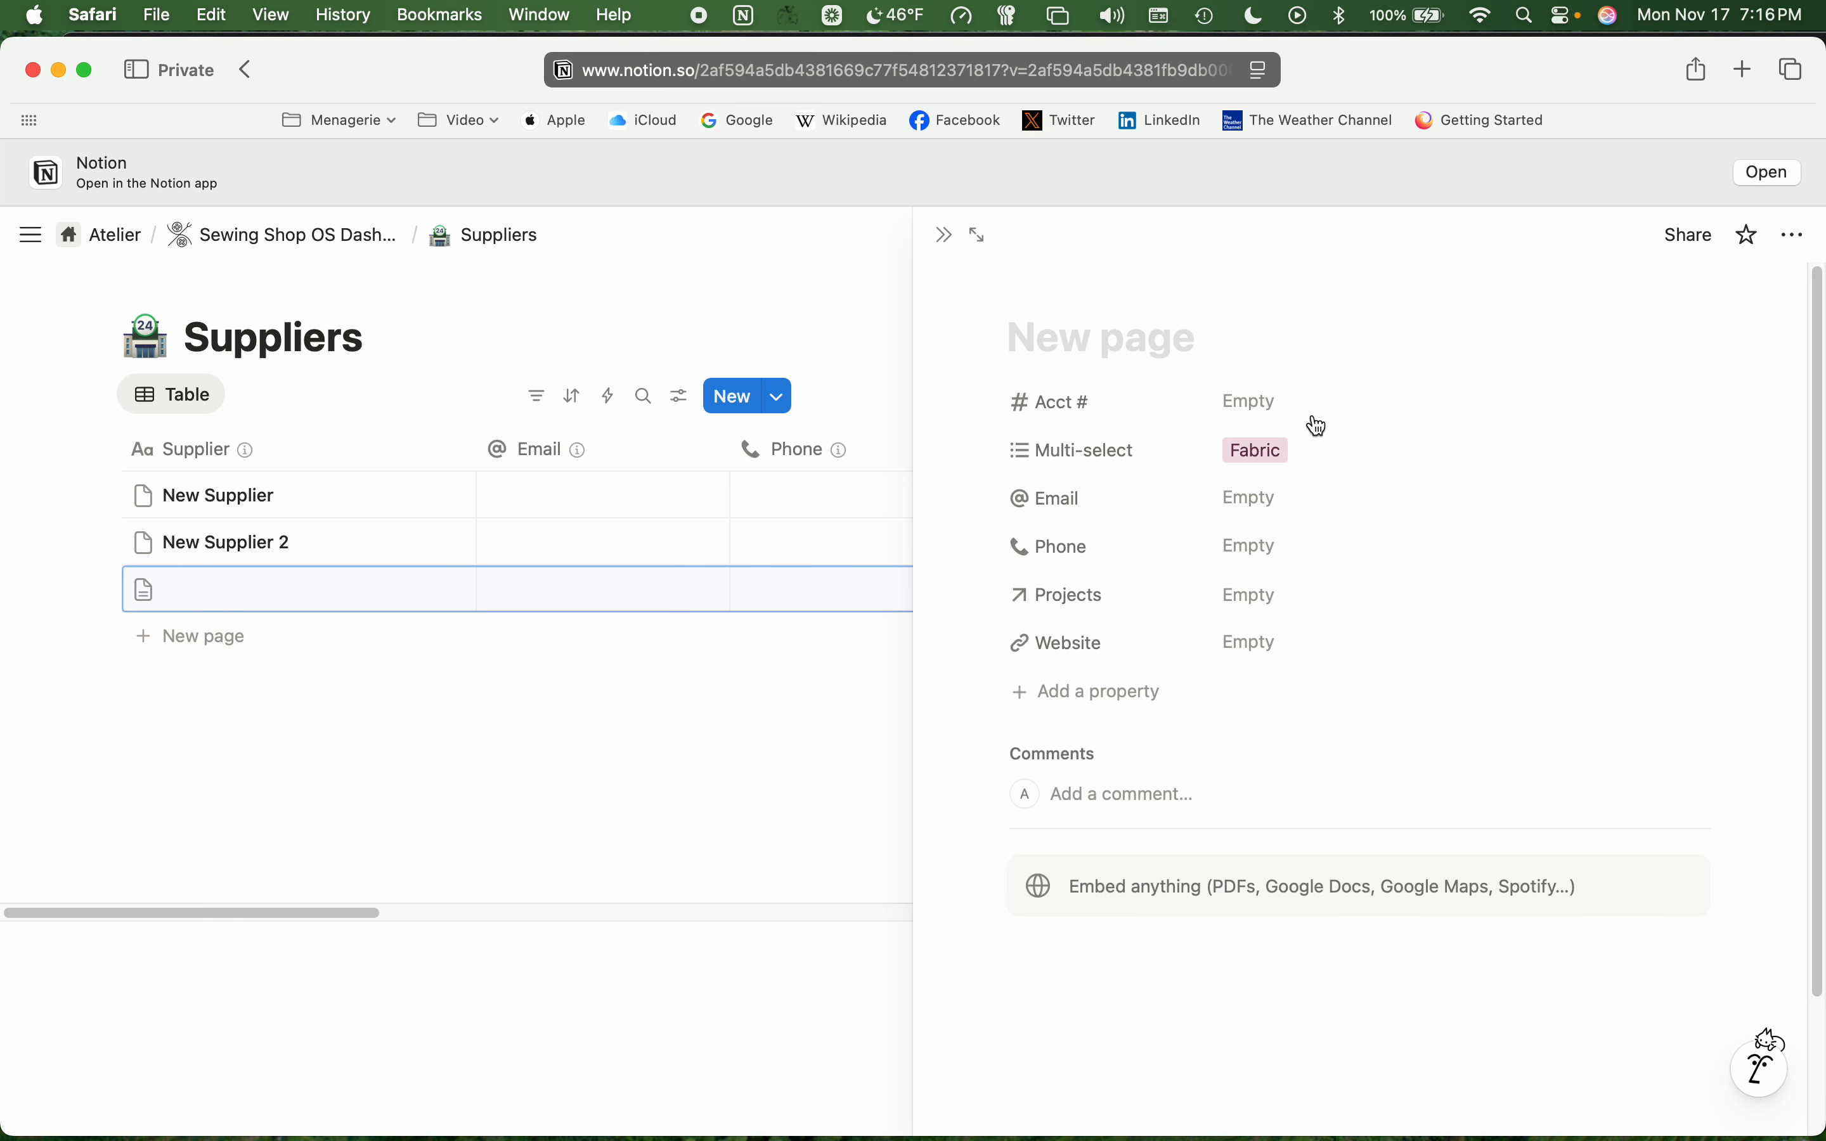
- Examine the link and file upload choices of the empty embed block
left_click(1156, 902)
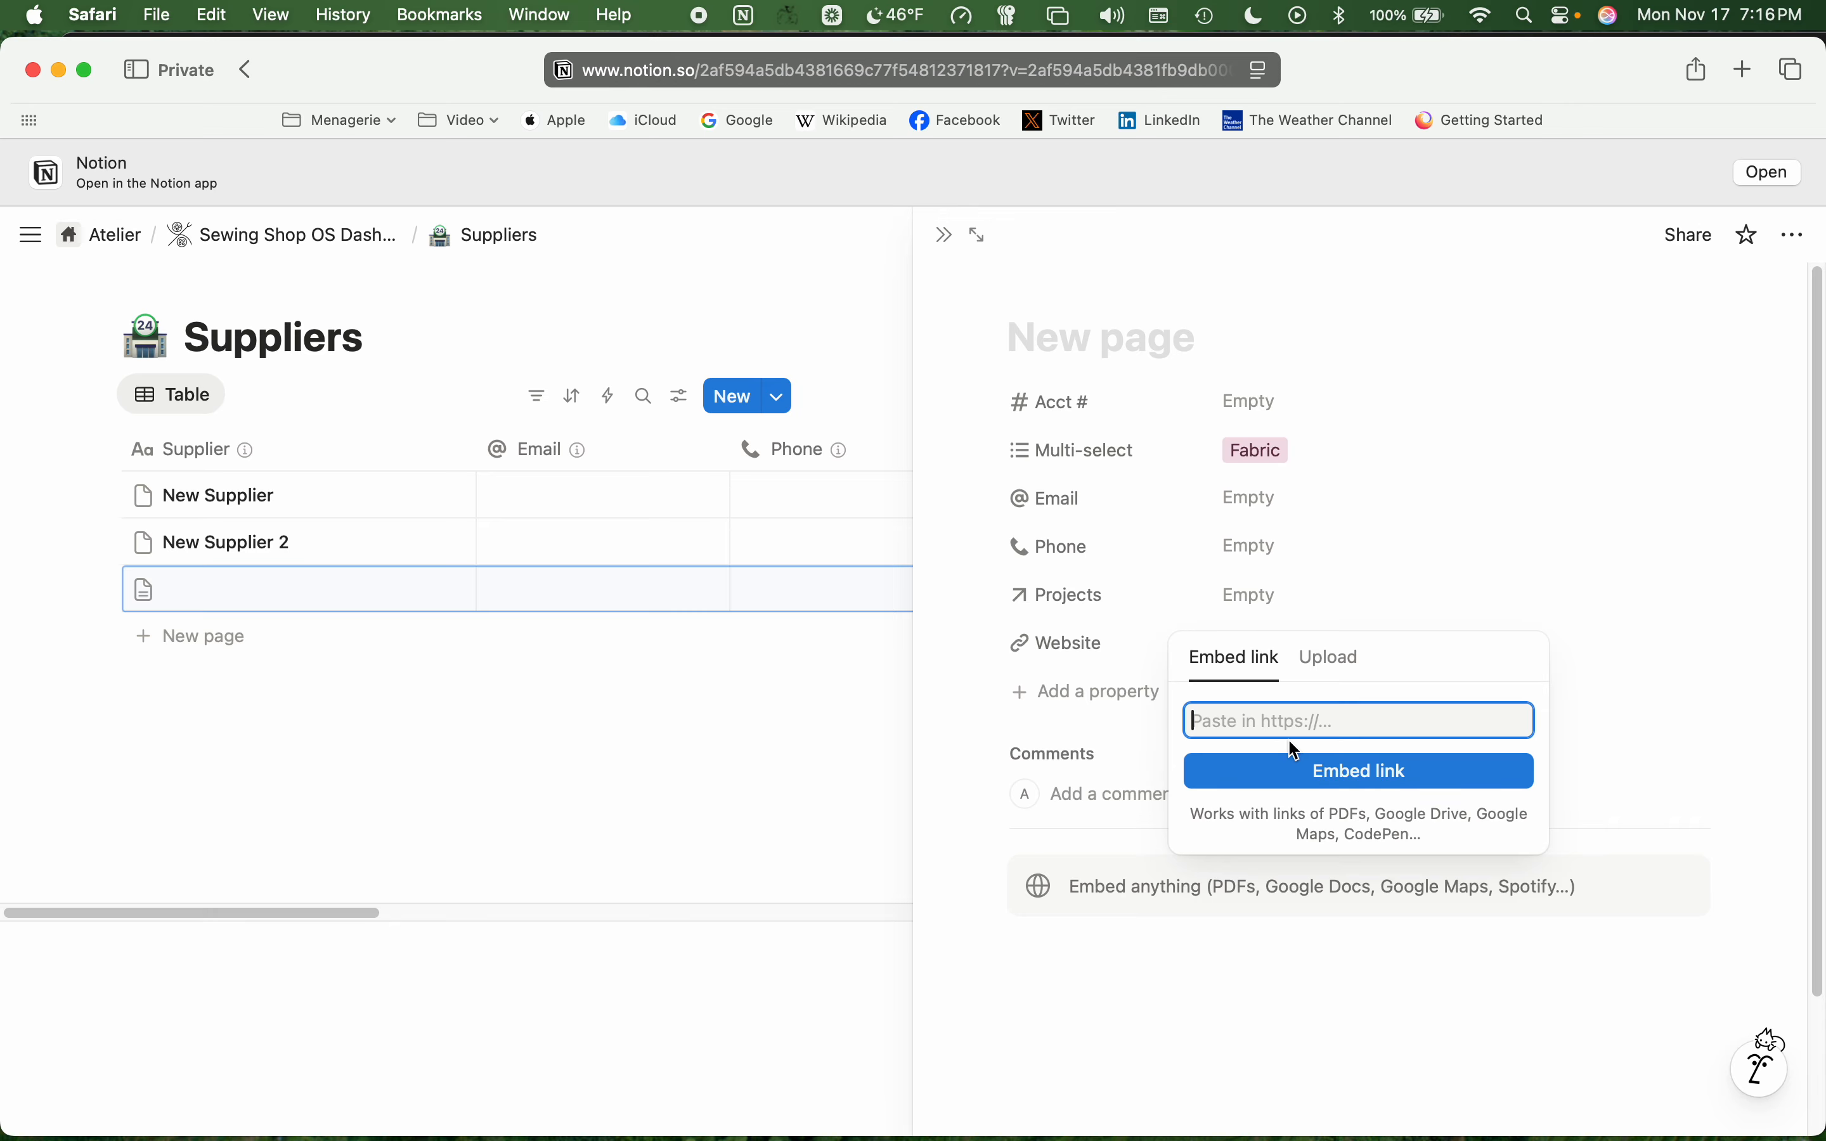
left_click(1334, 670)
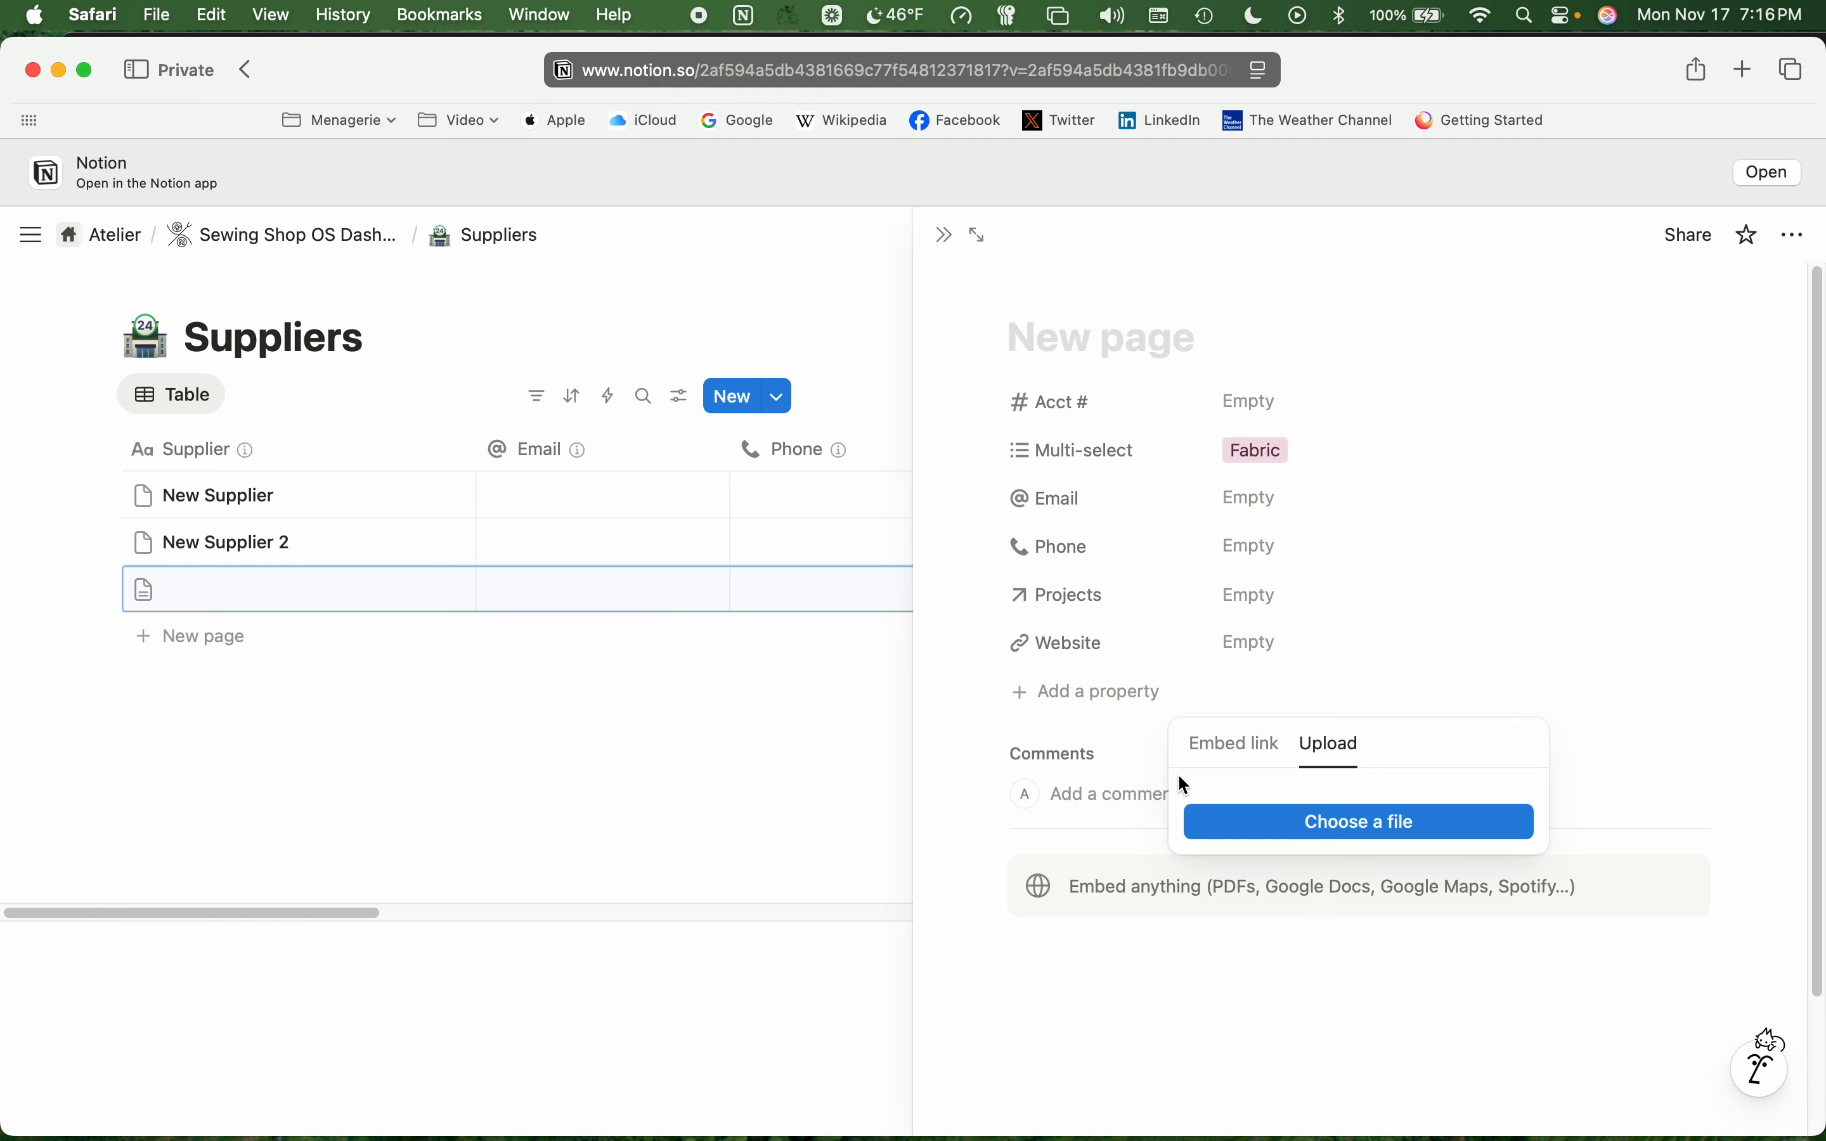
left_click(1046, 916)
- Insert a second embed block below the first one, leaving its link empty
left_click(1064, 962)
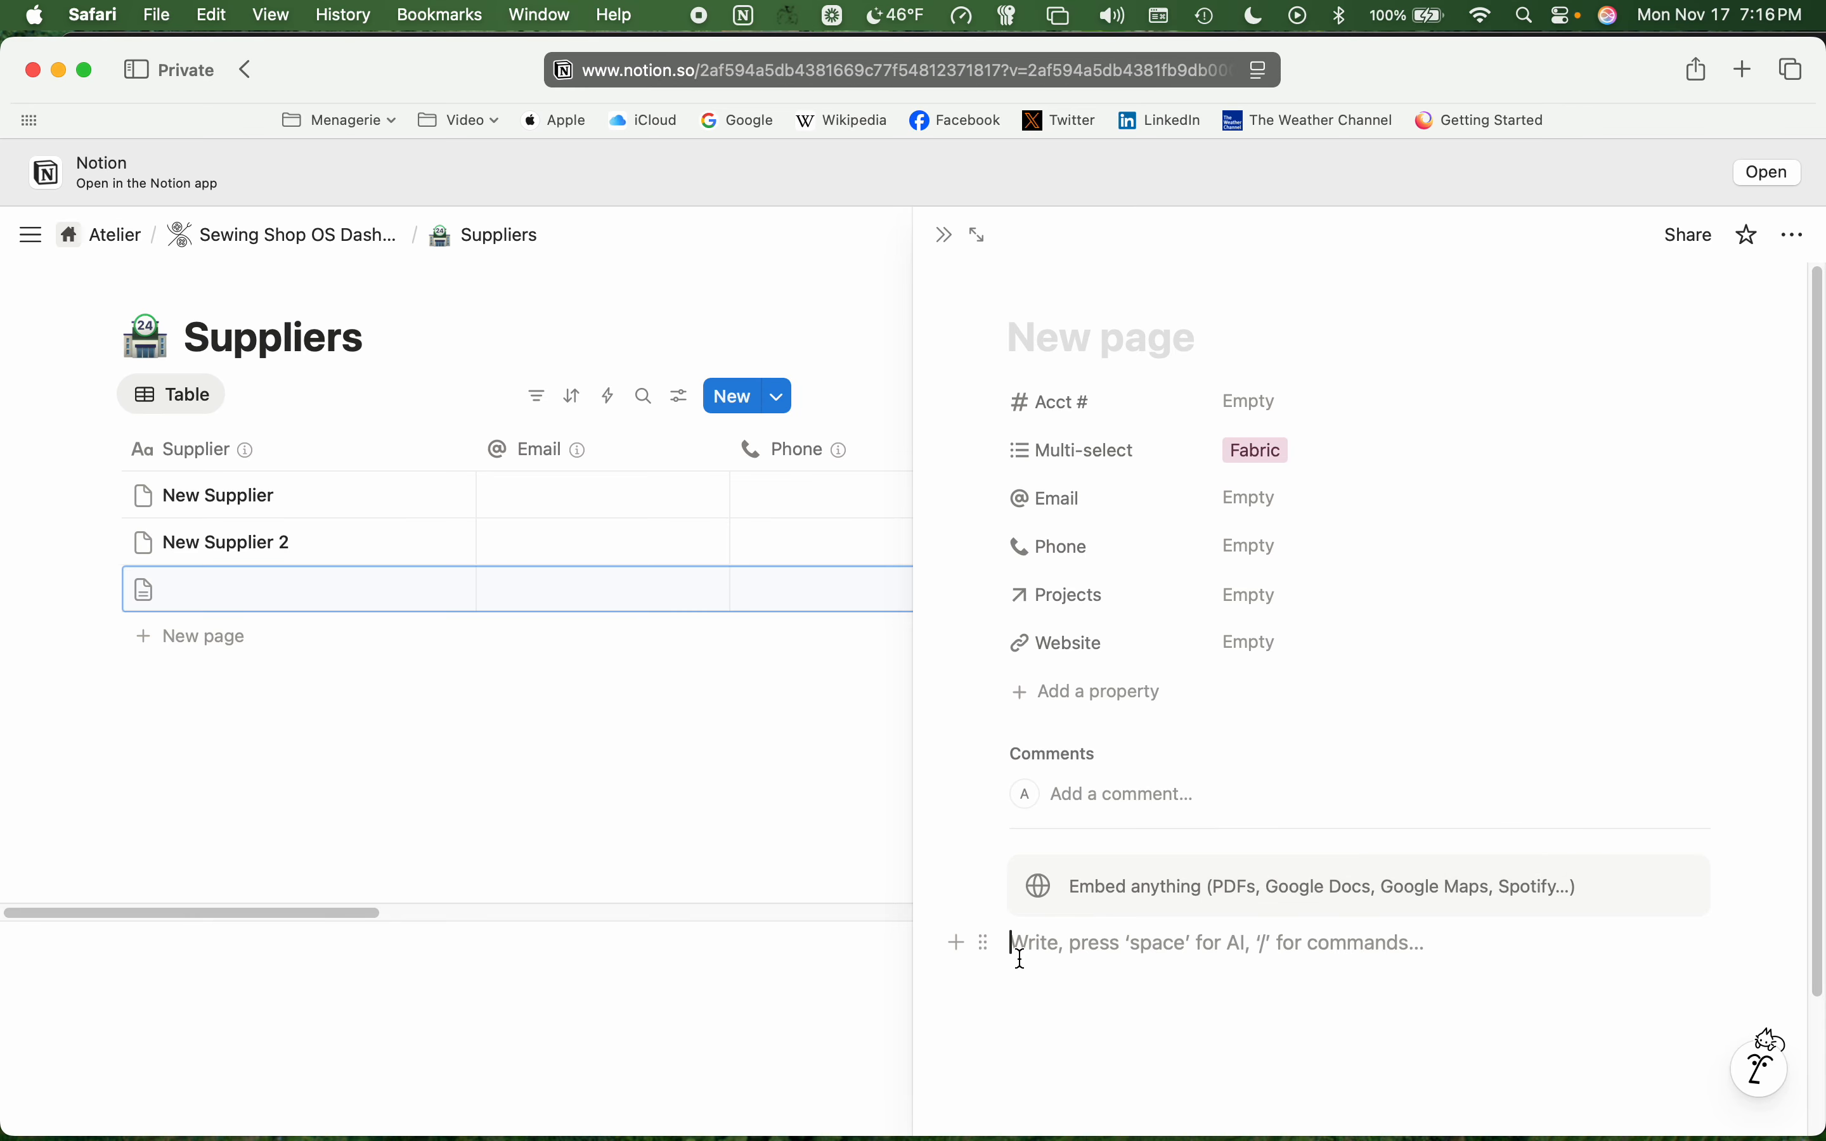
type("/")
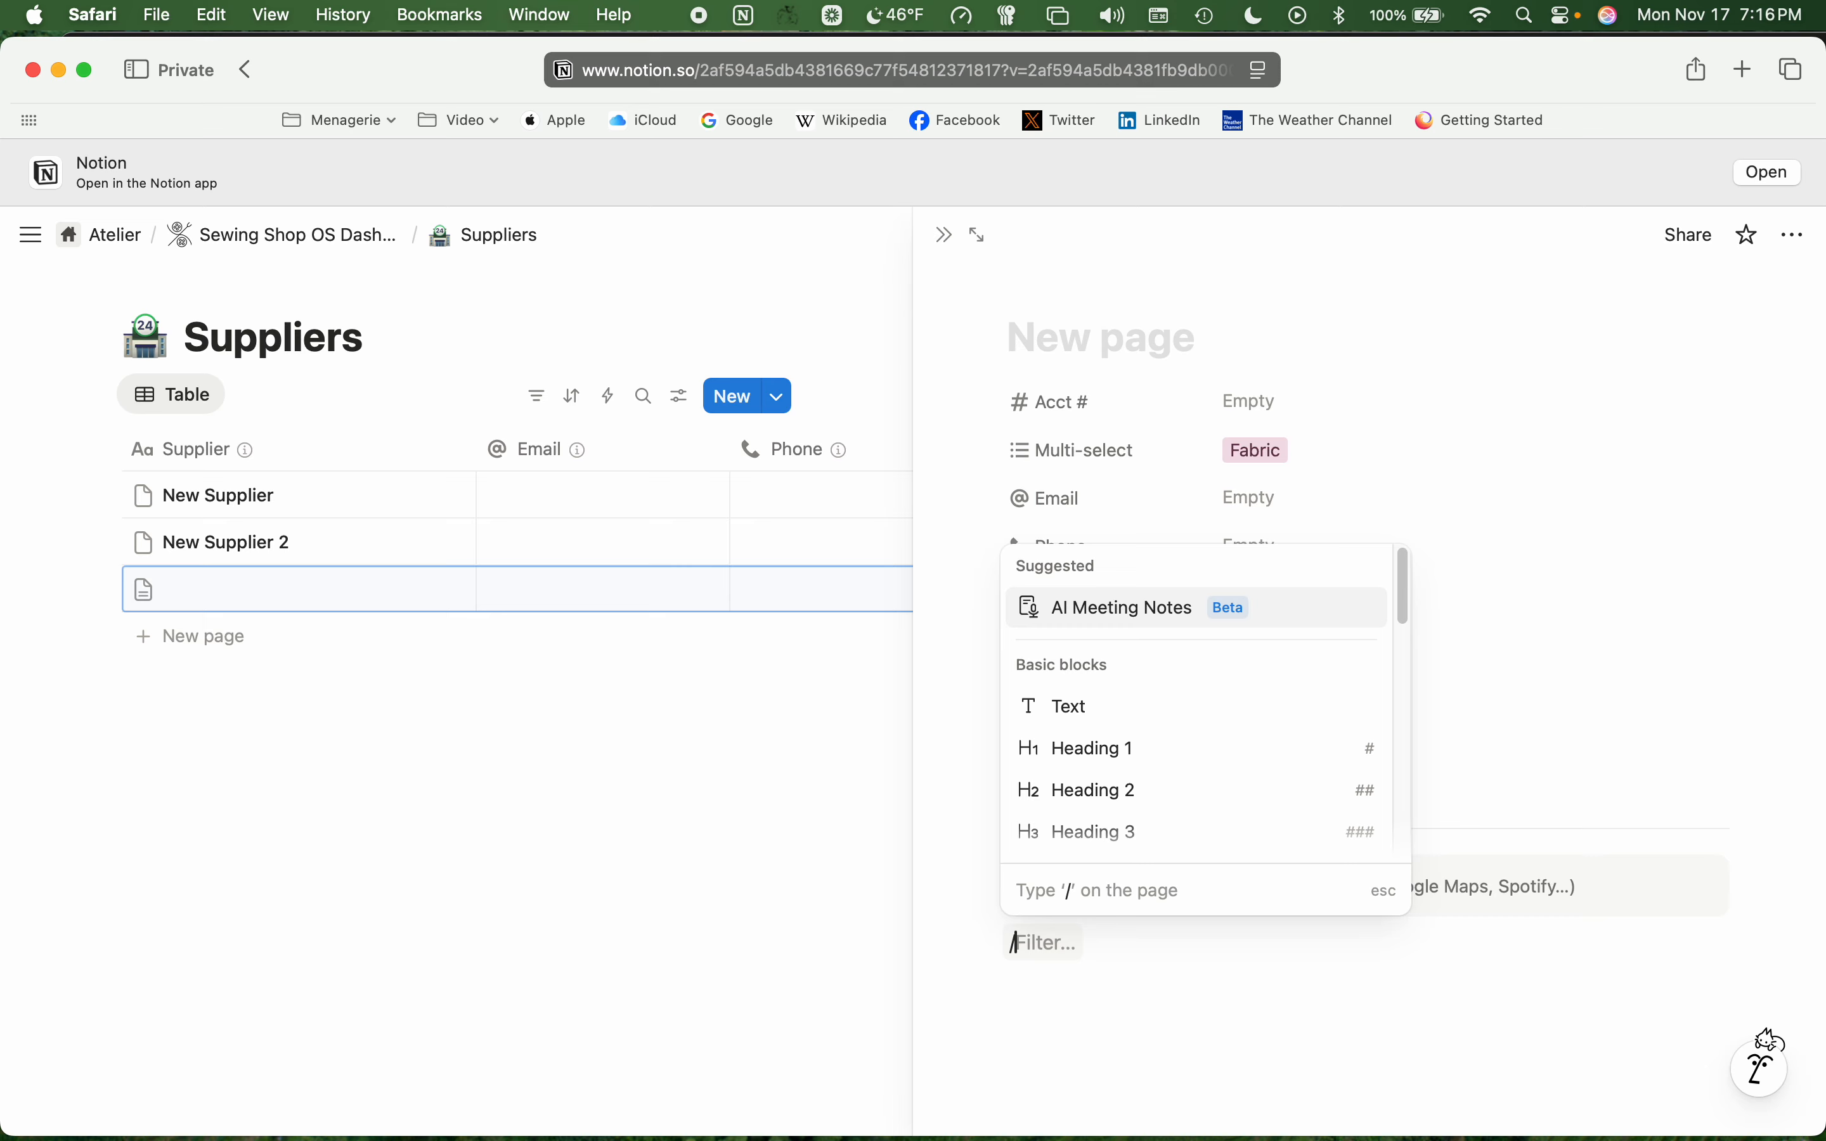
type("emb")
key("Return")
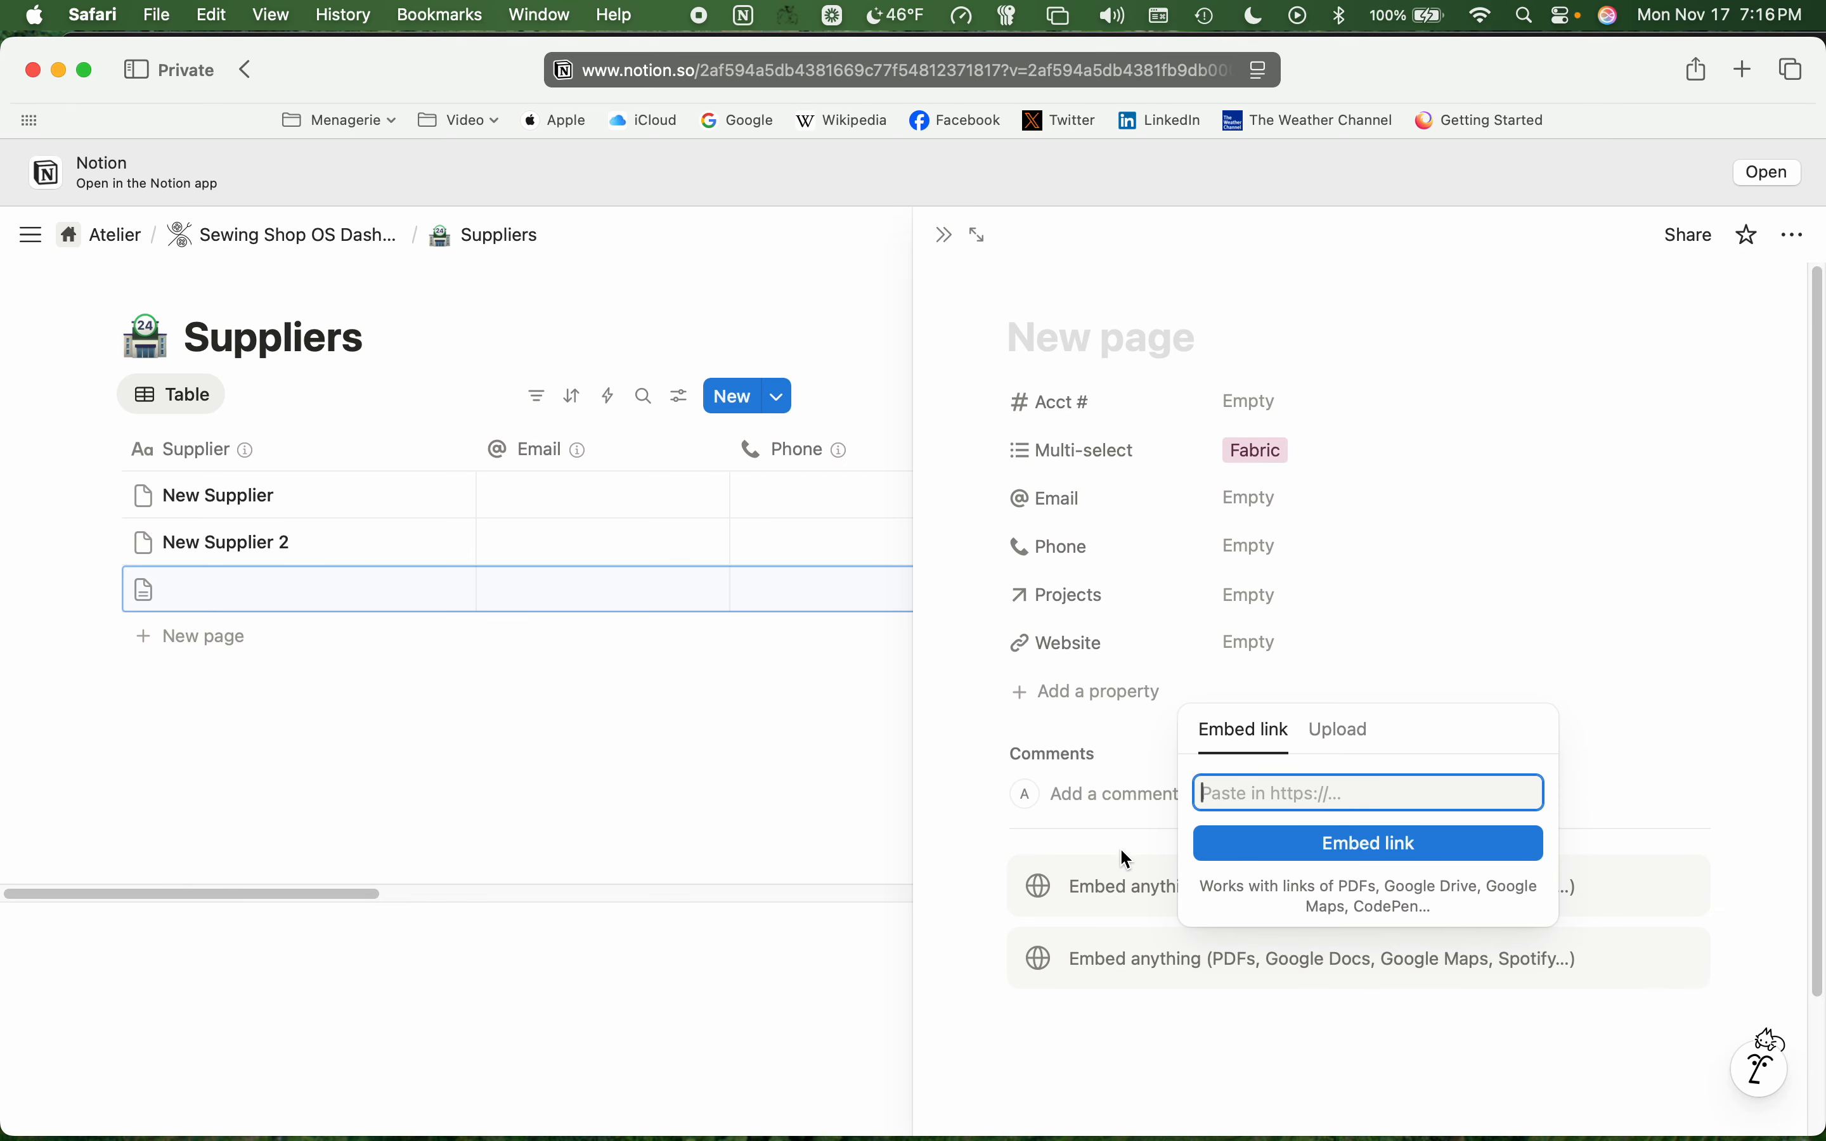
left_click(1602, 428)
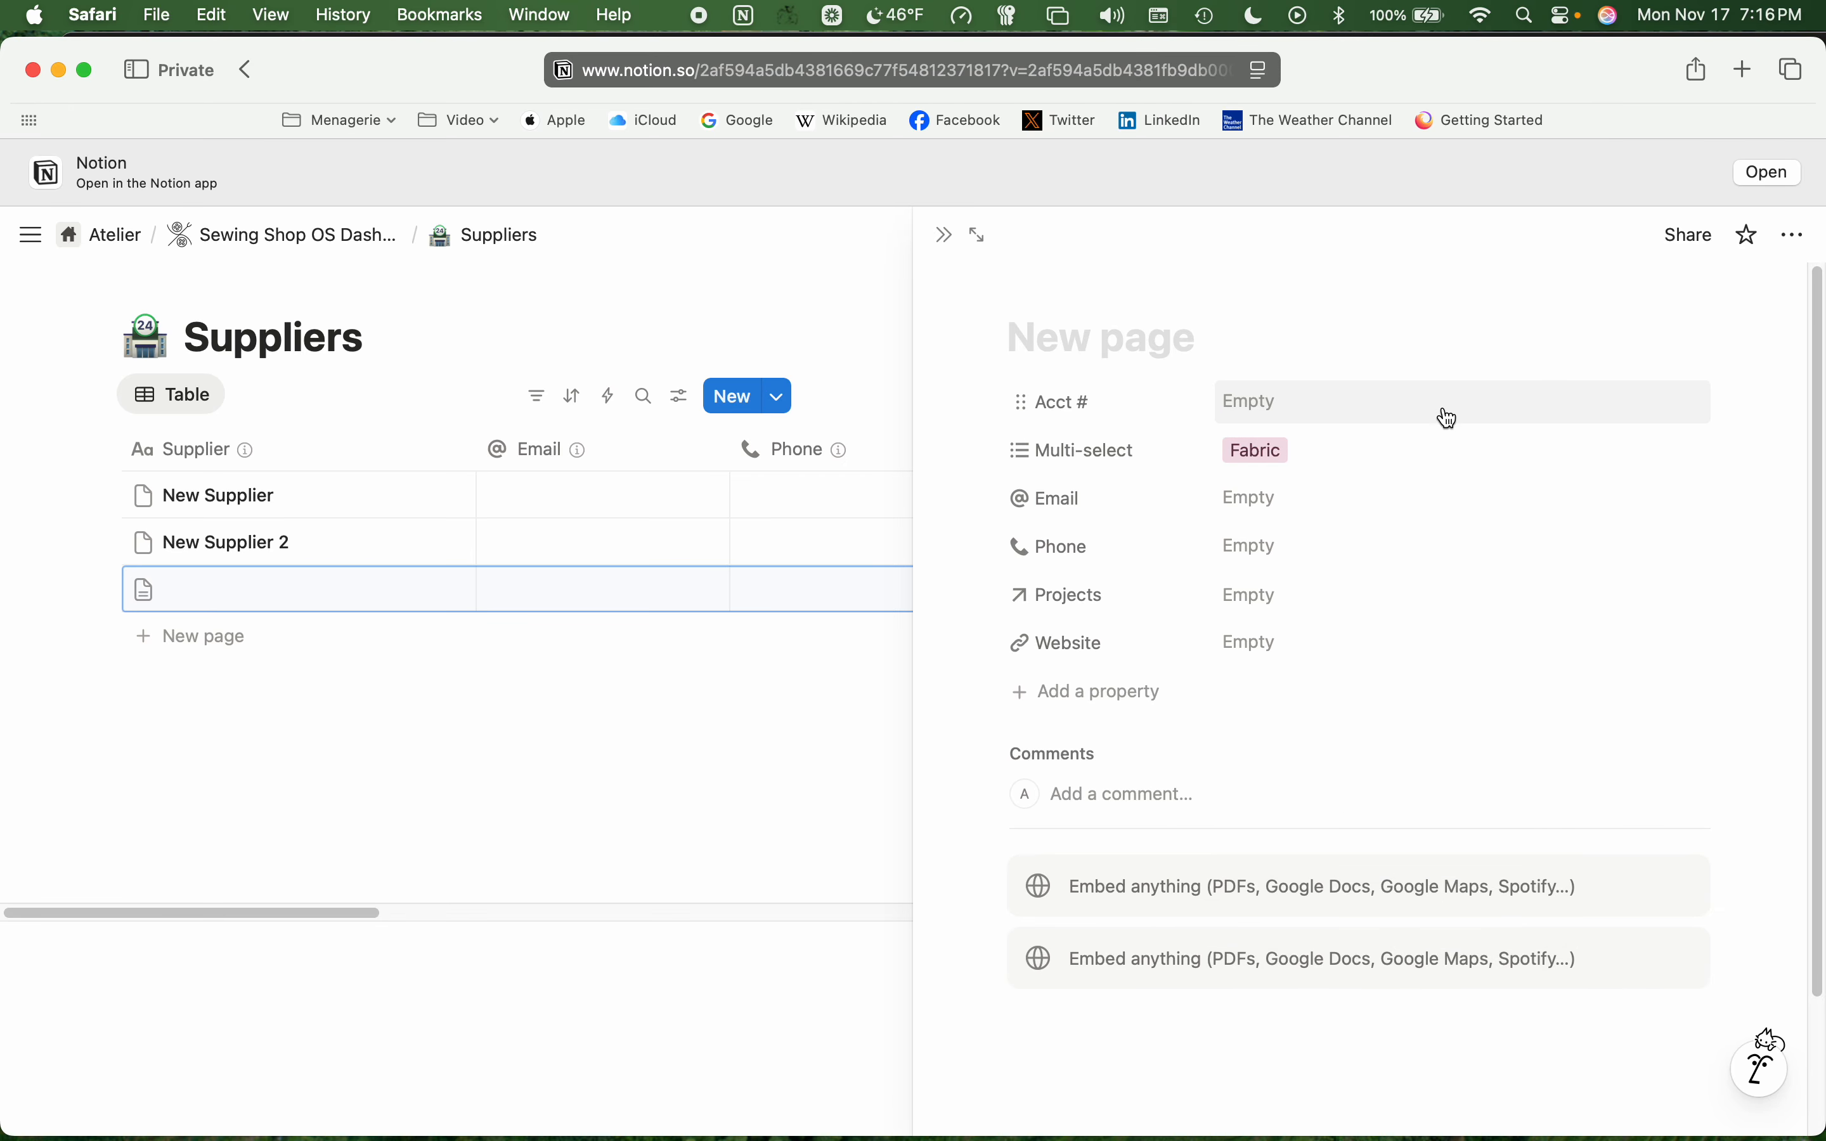
- Edit the Multi-select property and add a new option named Interfacing
left_click(1130, 448)
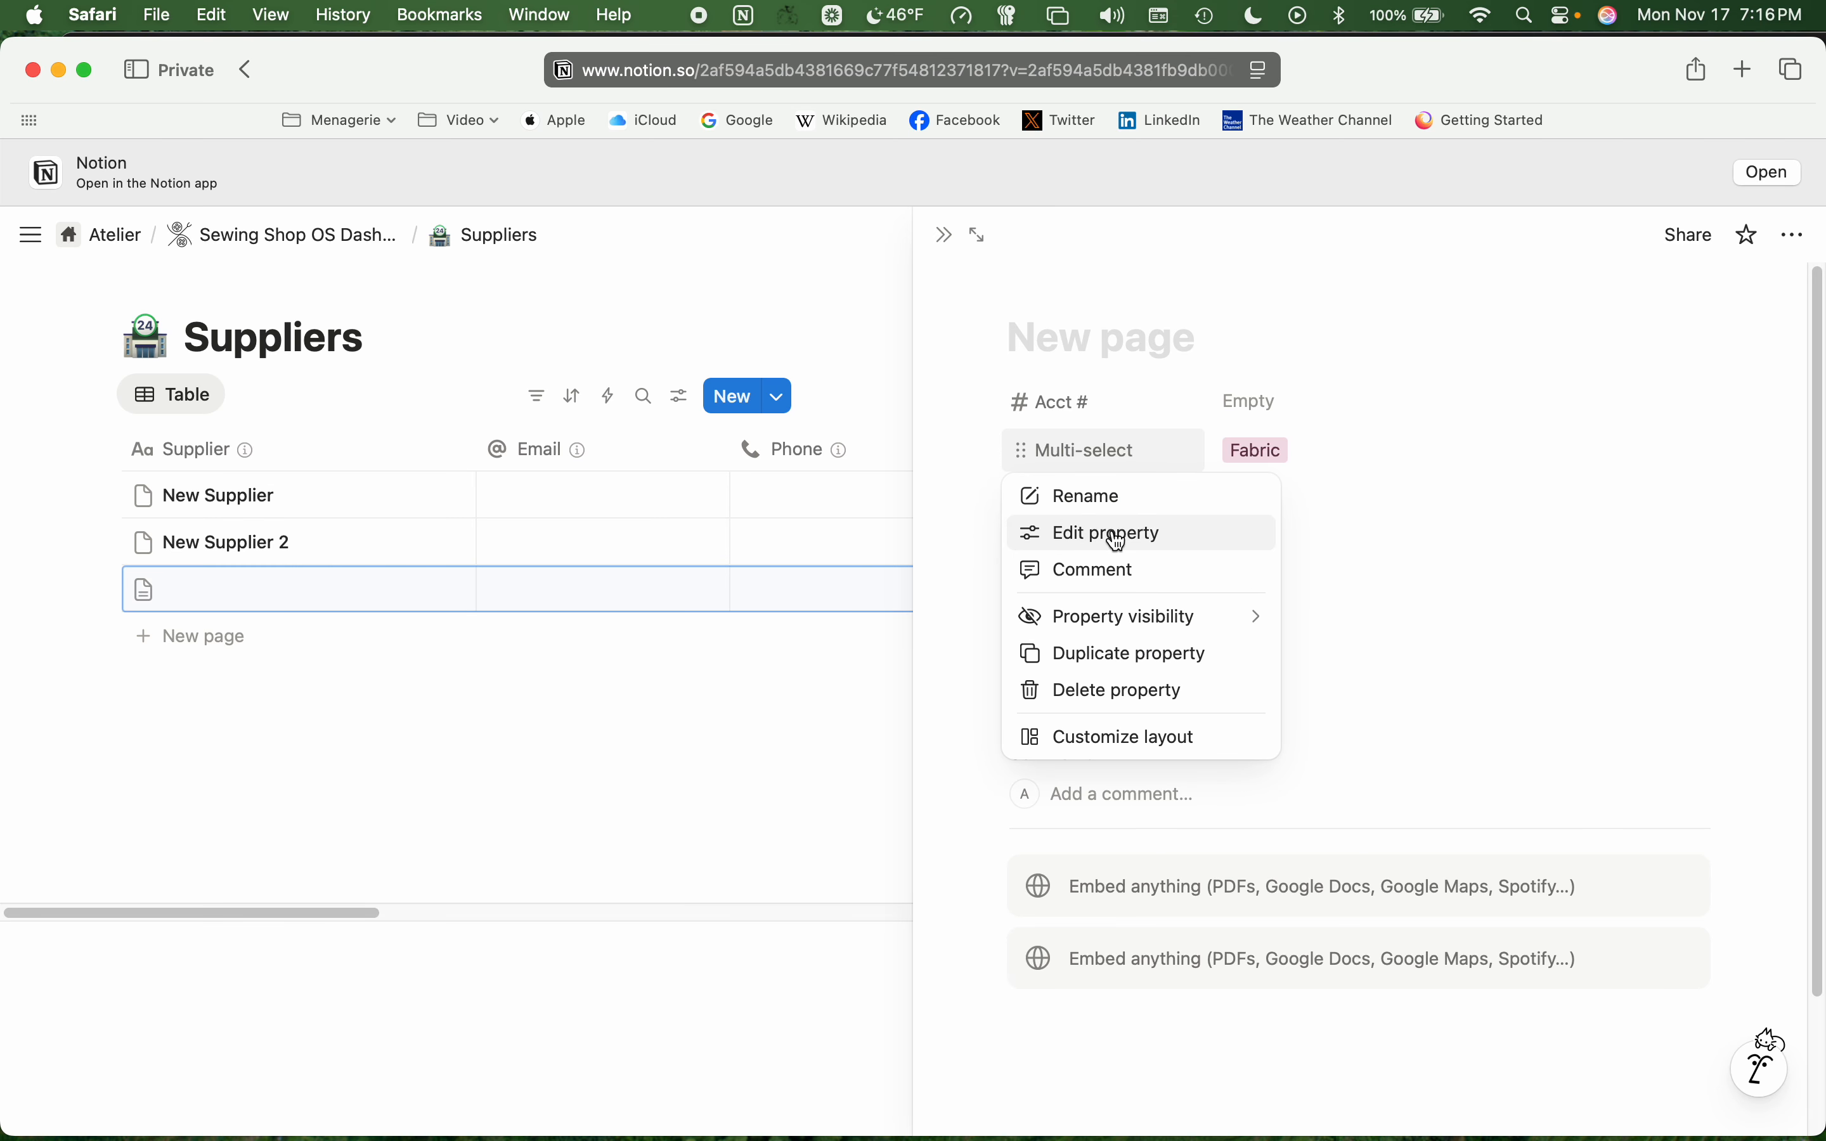
left_click(1115, 532)
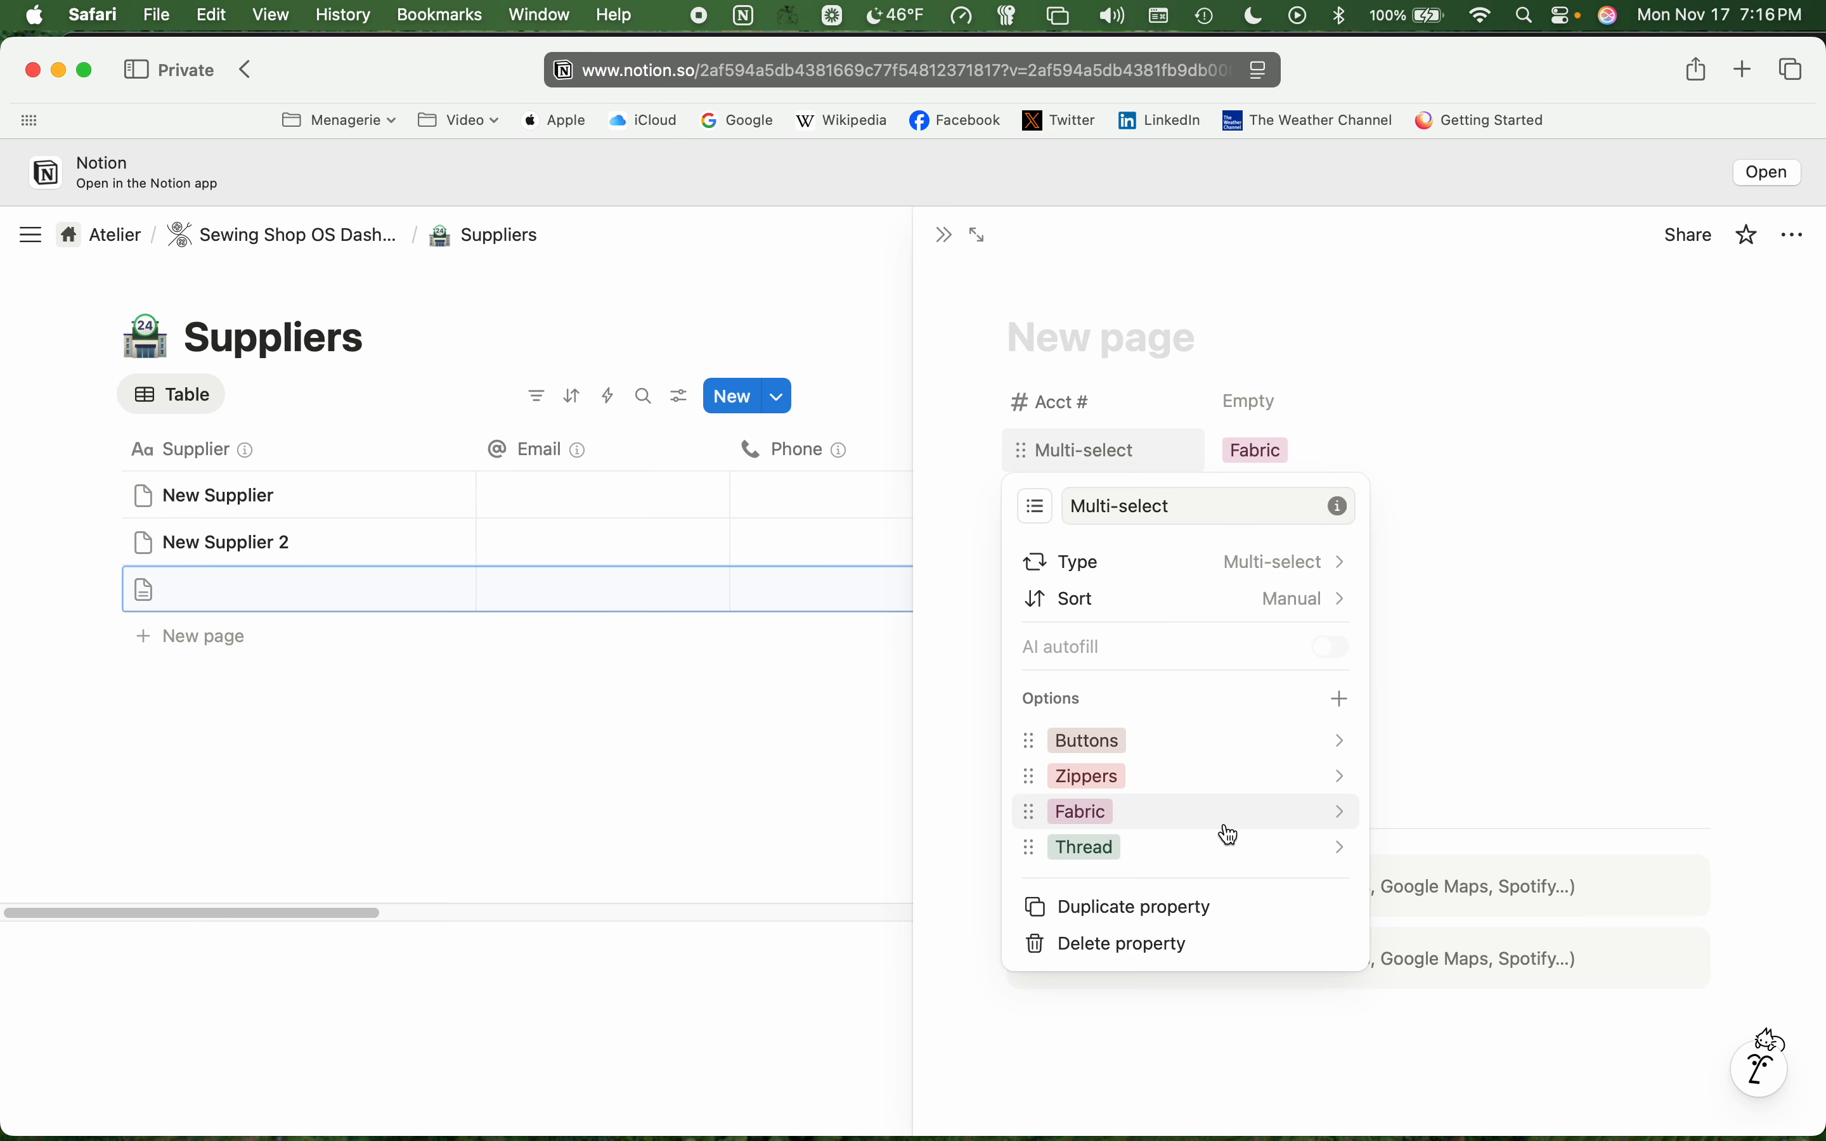
left_click(1341, 700)
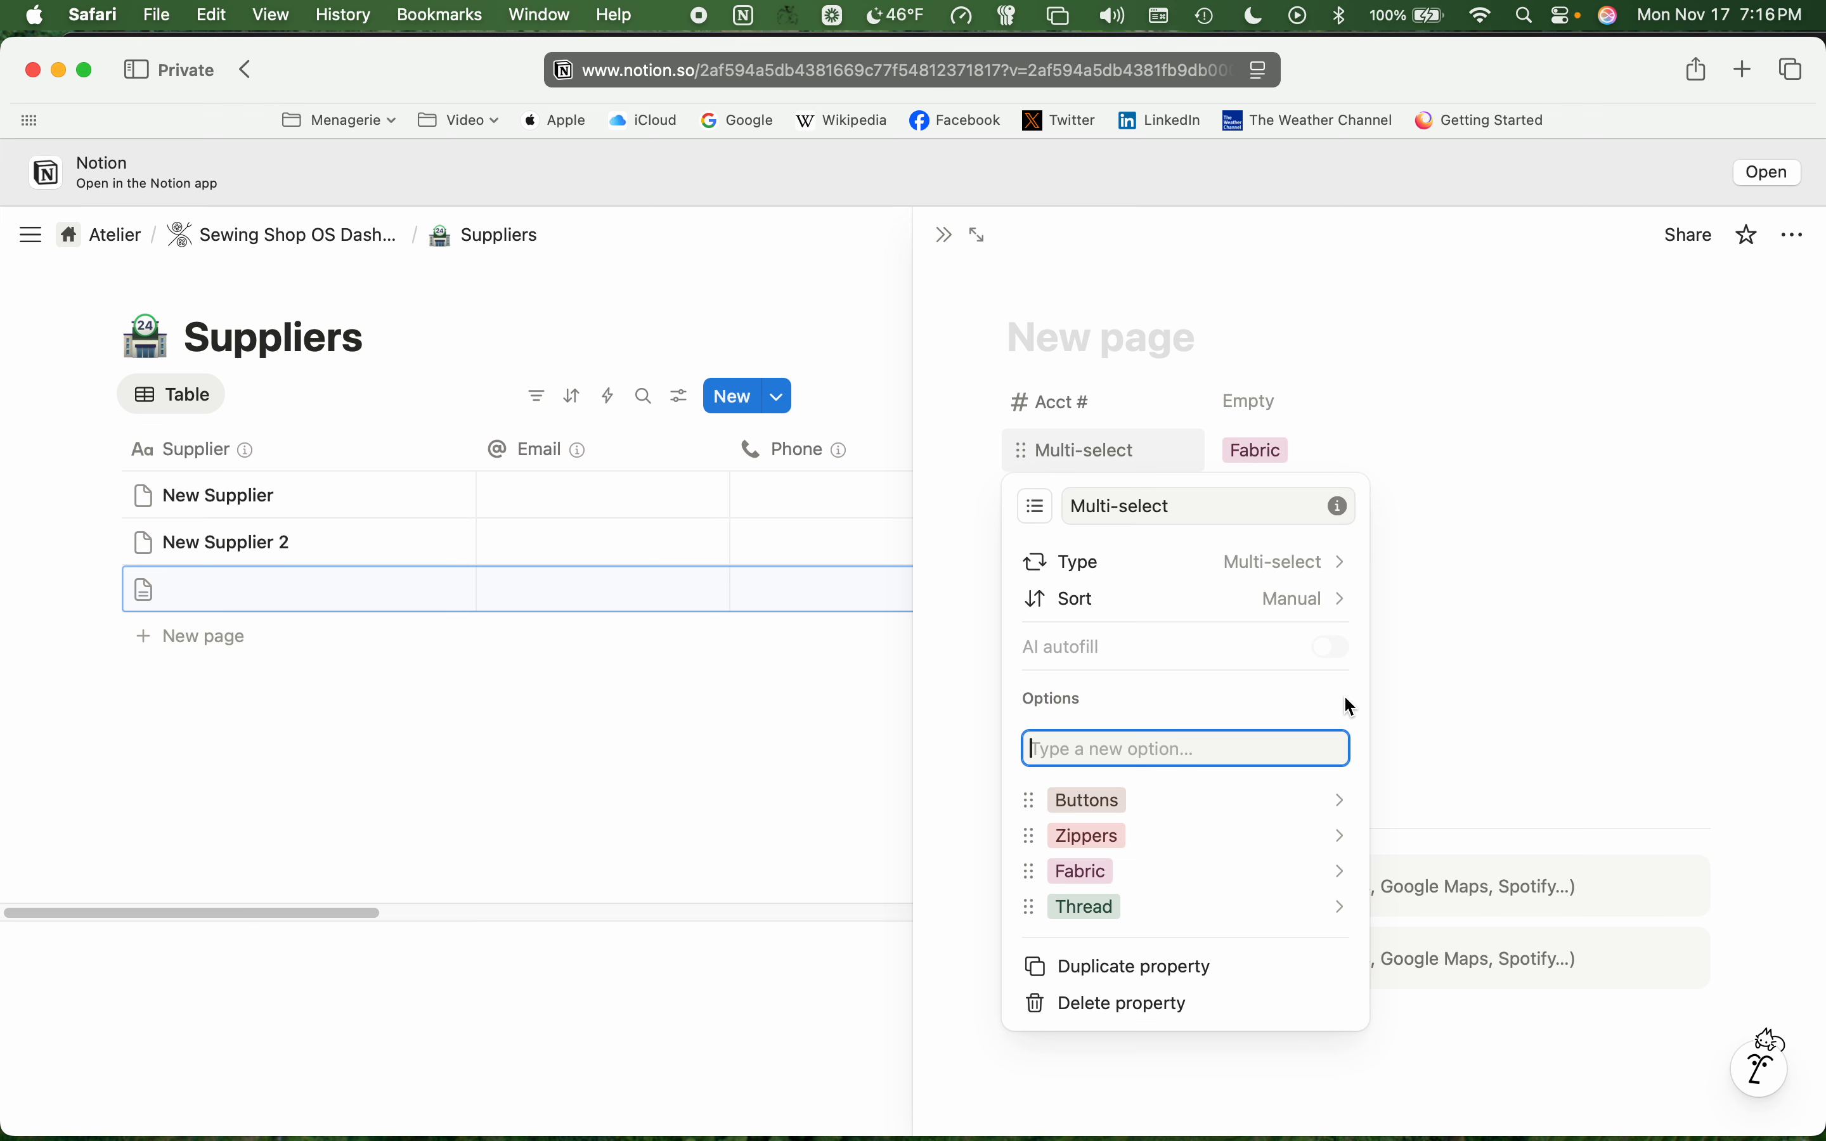
type("Interfacing")
key("Return")
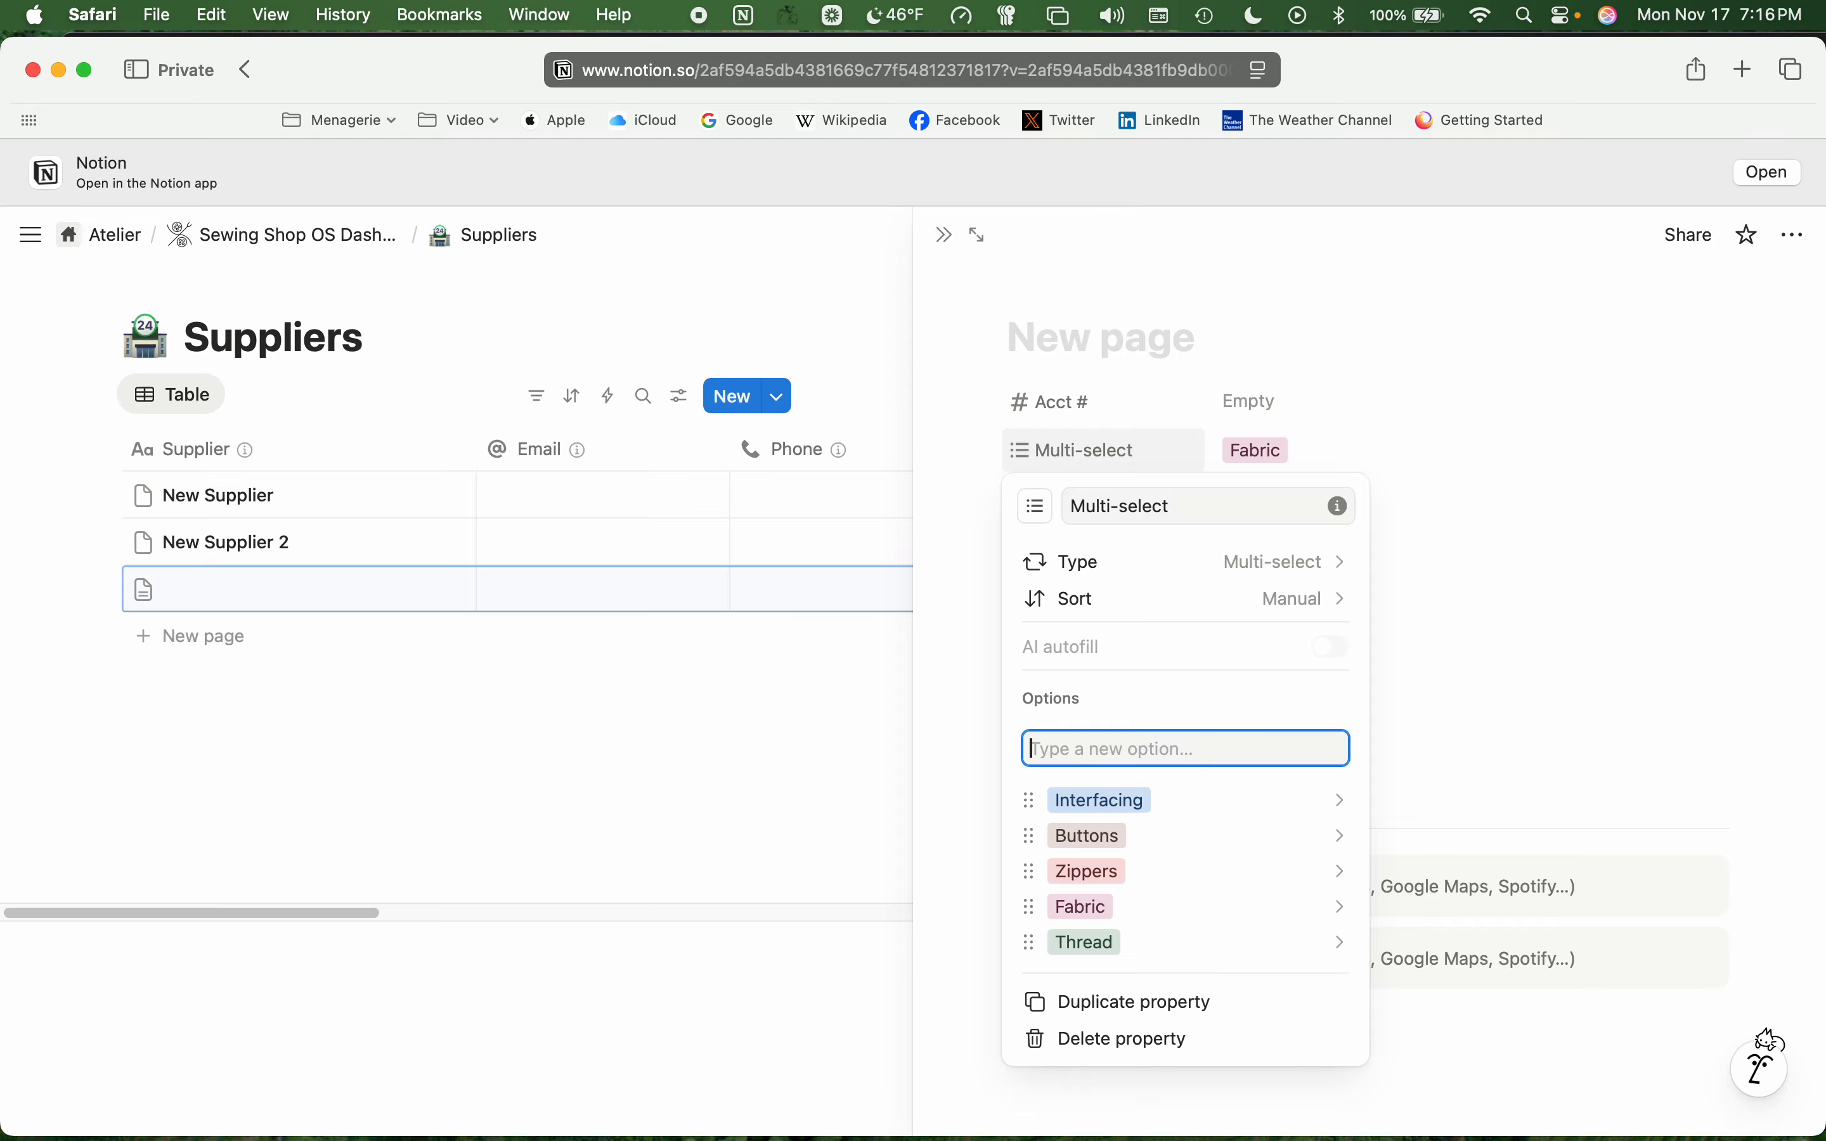
- Add the options Water Soluble Stabilizer and Ribbon 1/4" to the Multi-select property
type("Water Soluble Stab")
type("ilizer")
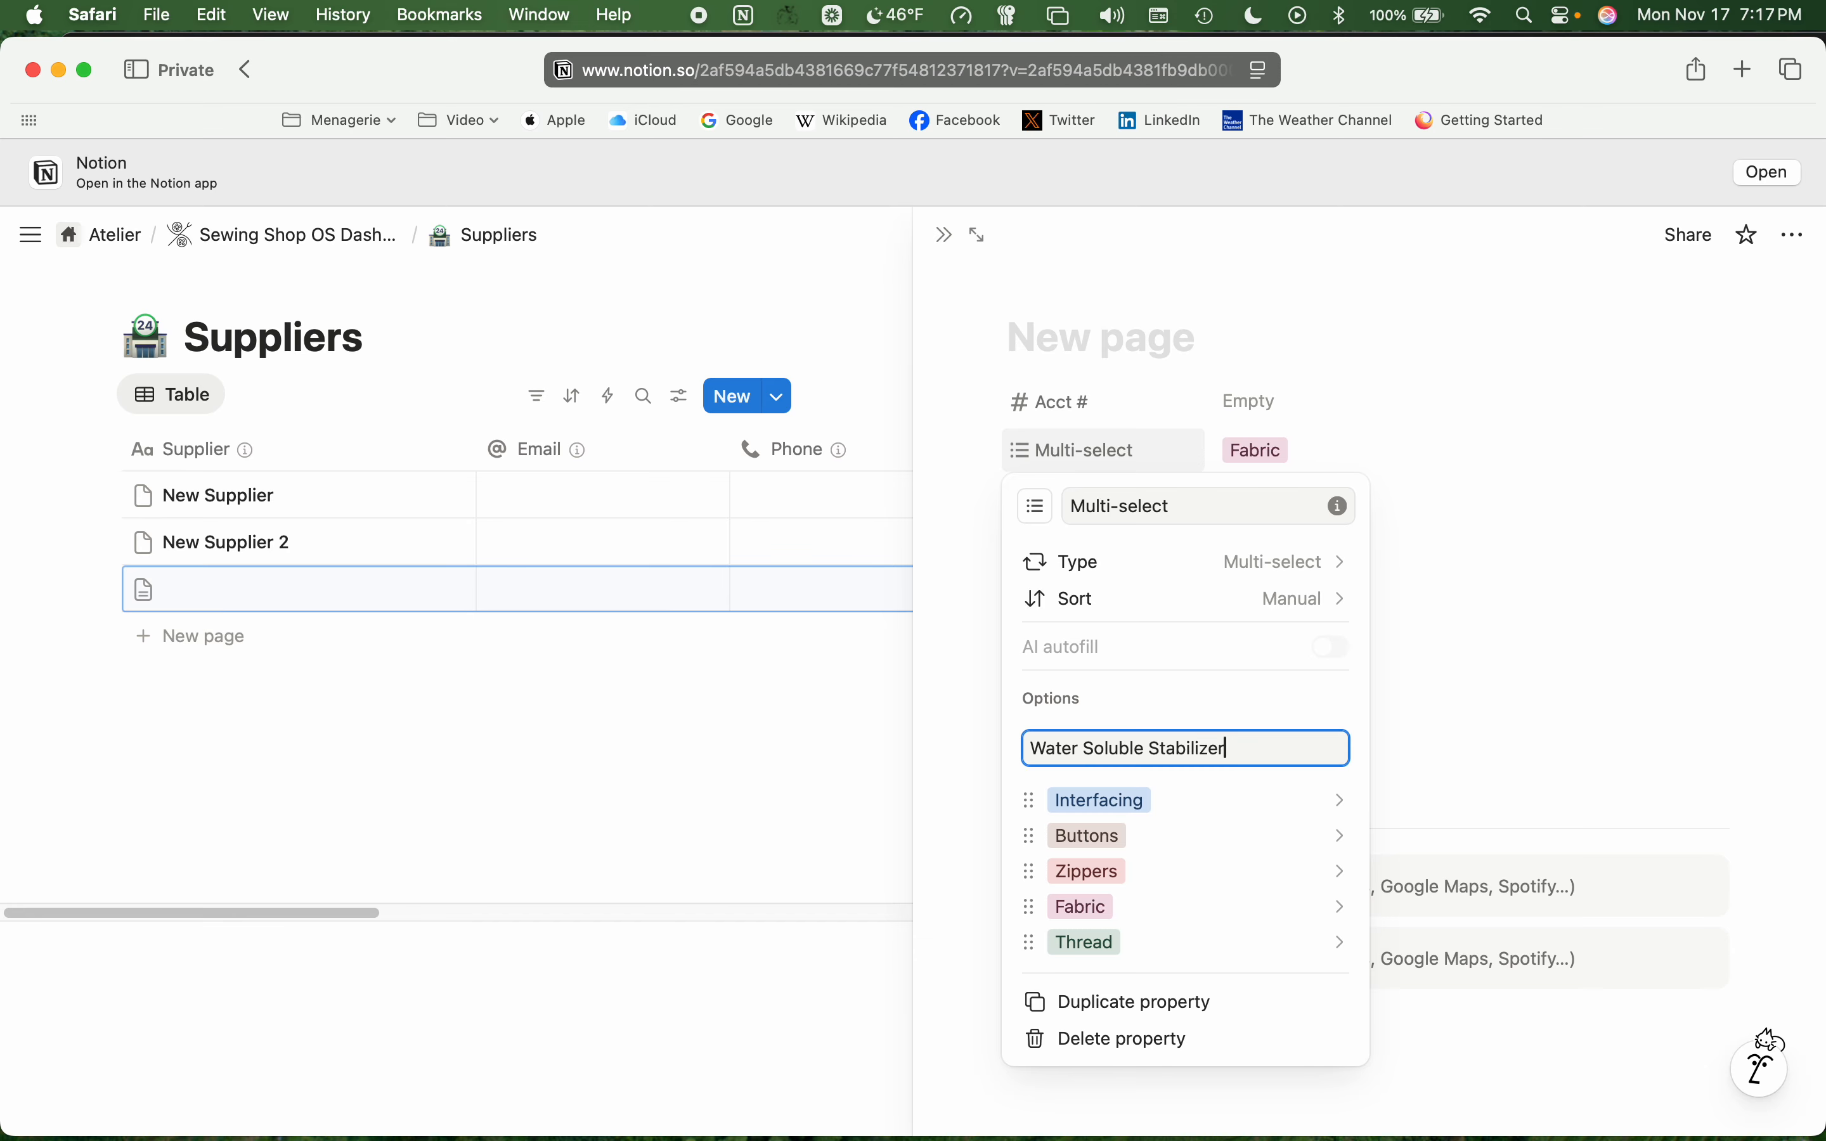
key("Return")
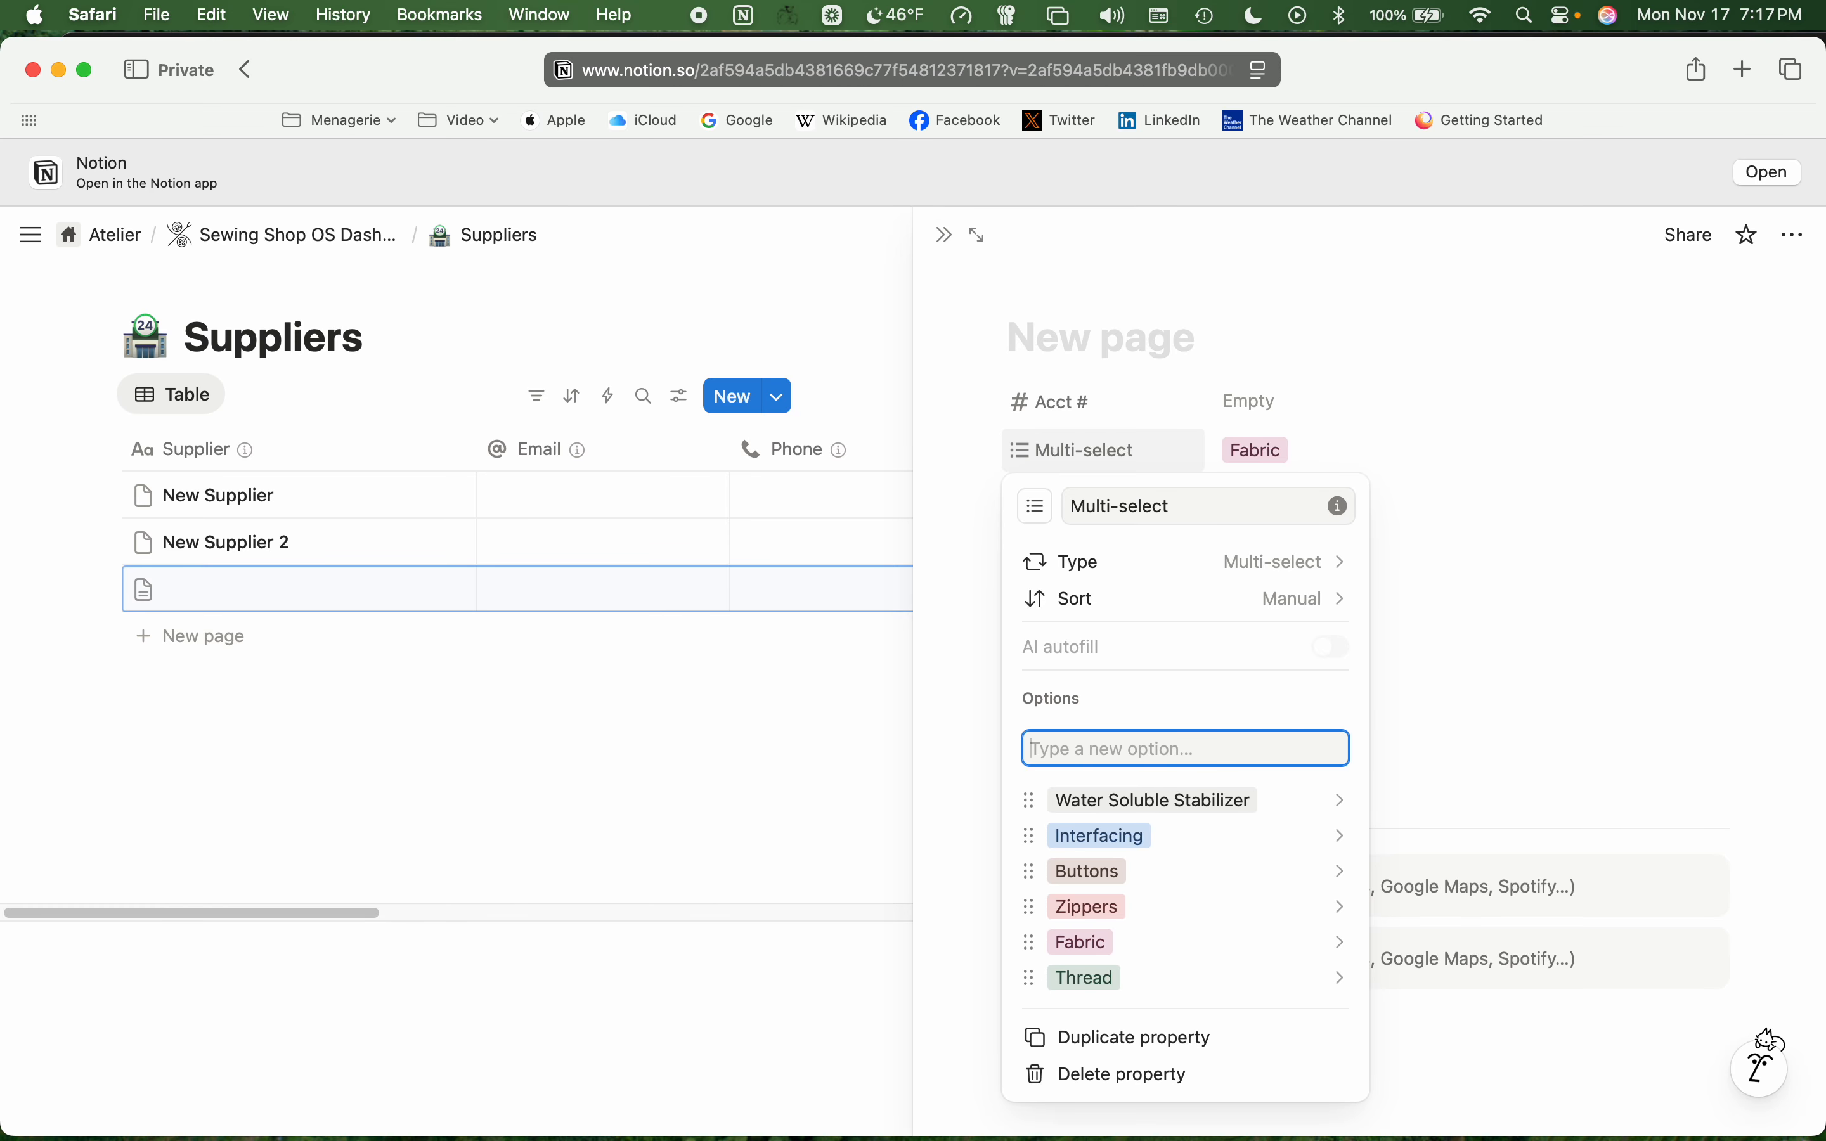
type("Ribbon 1/4\"")
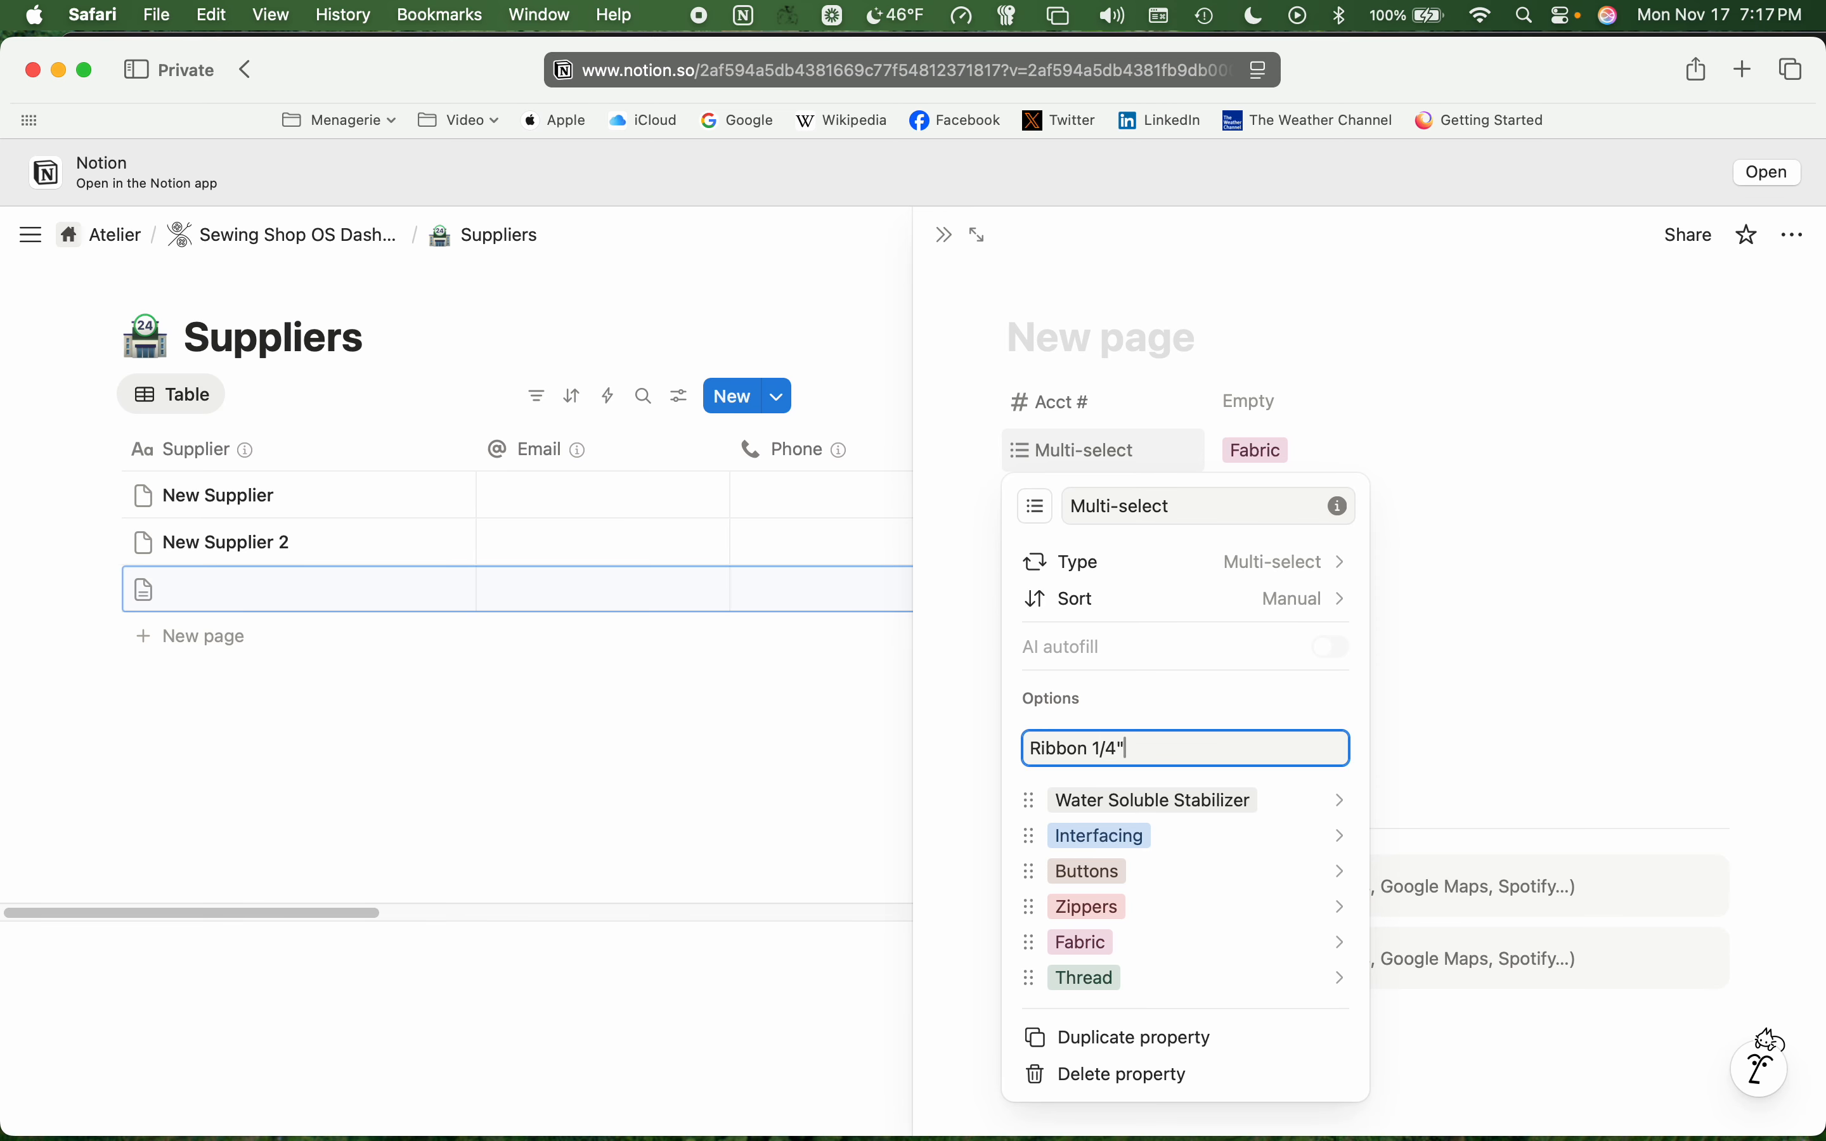
key("Return")
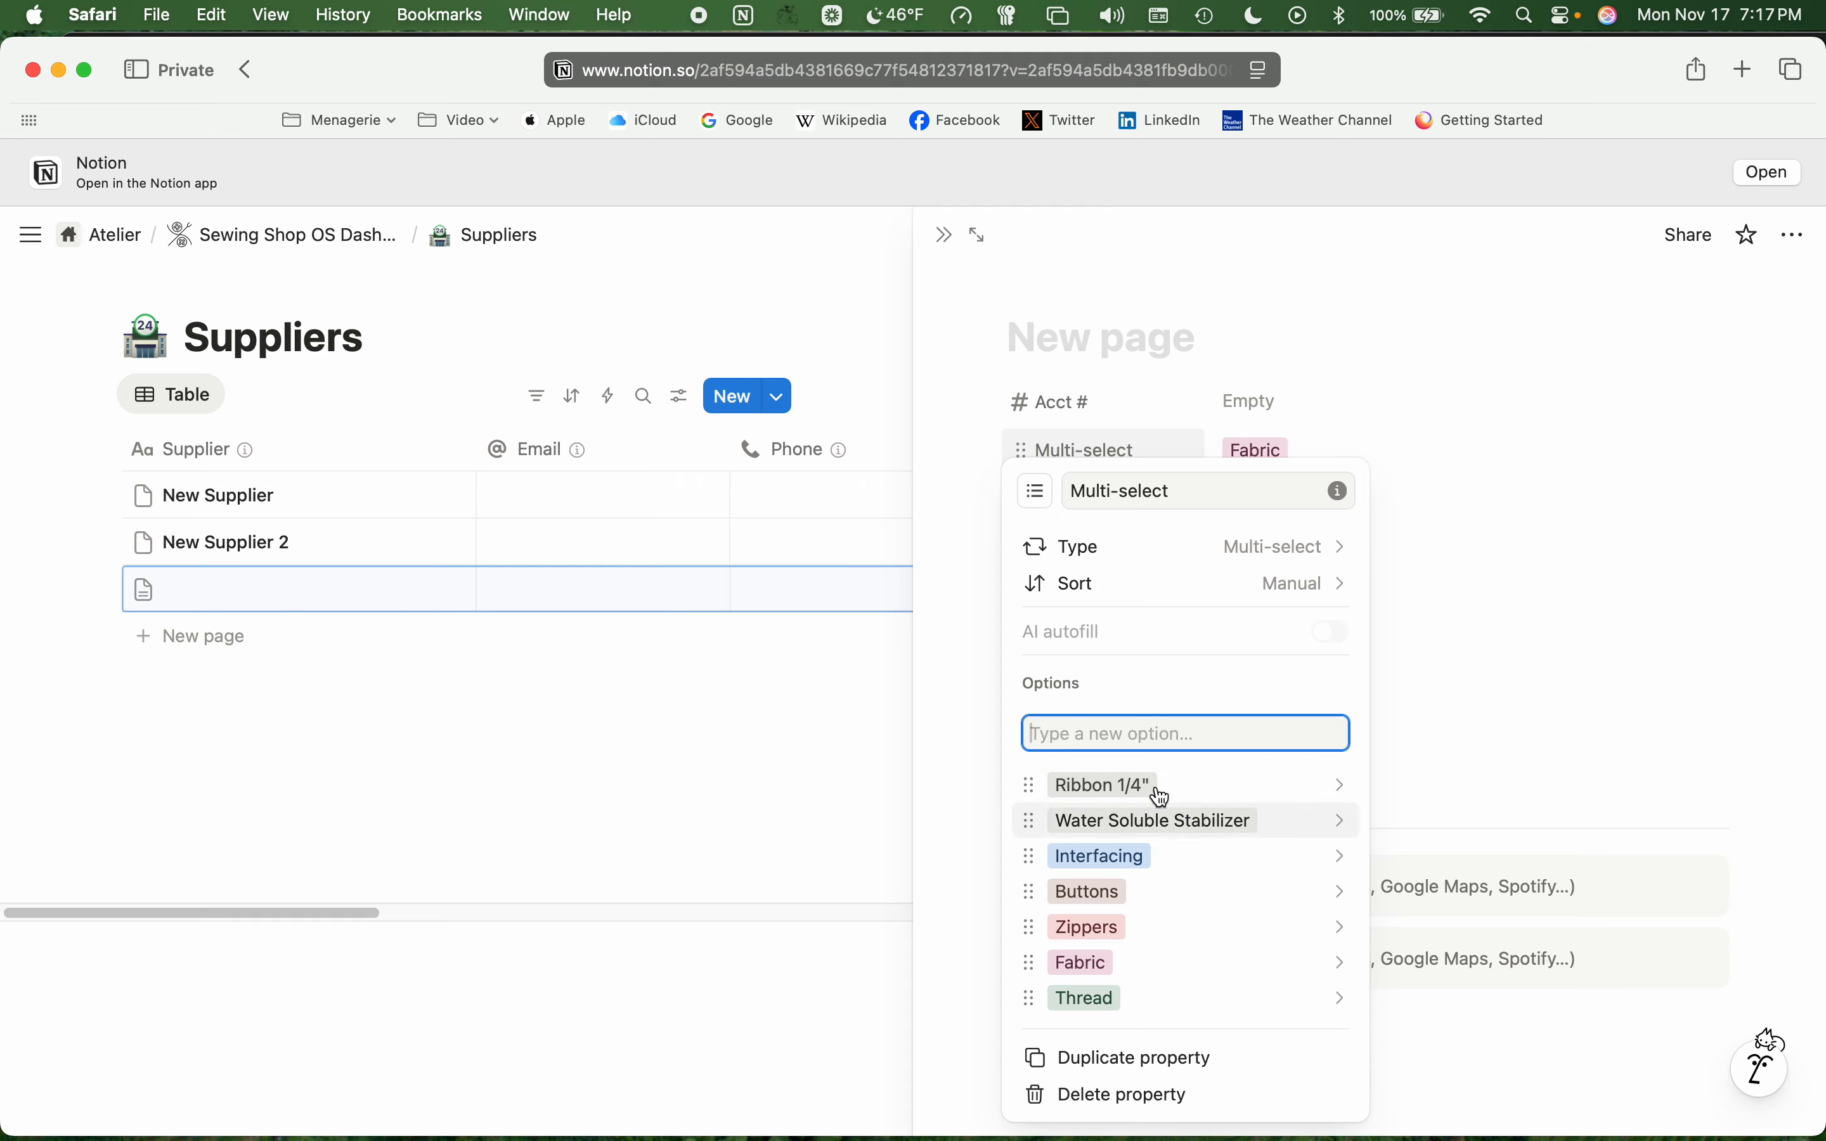
left_click(1086, 789)
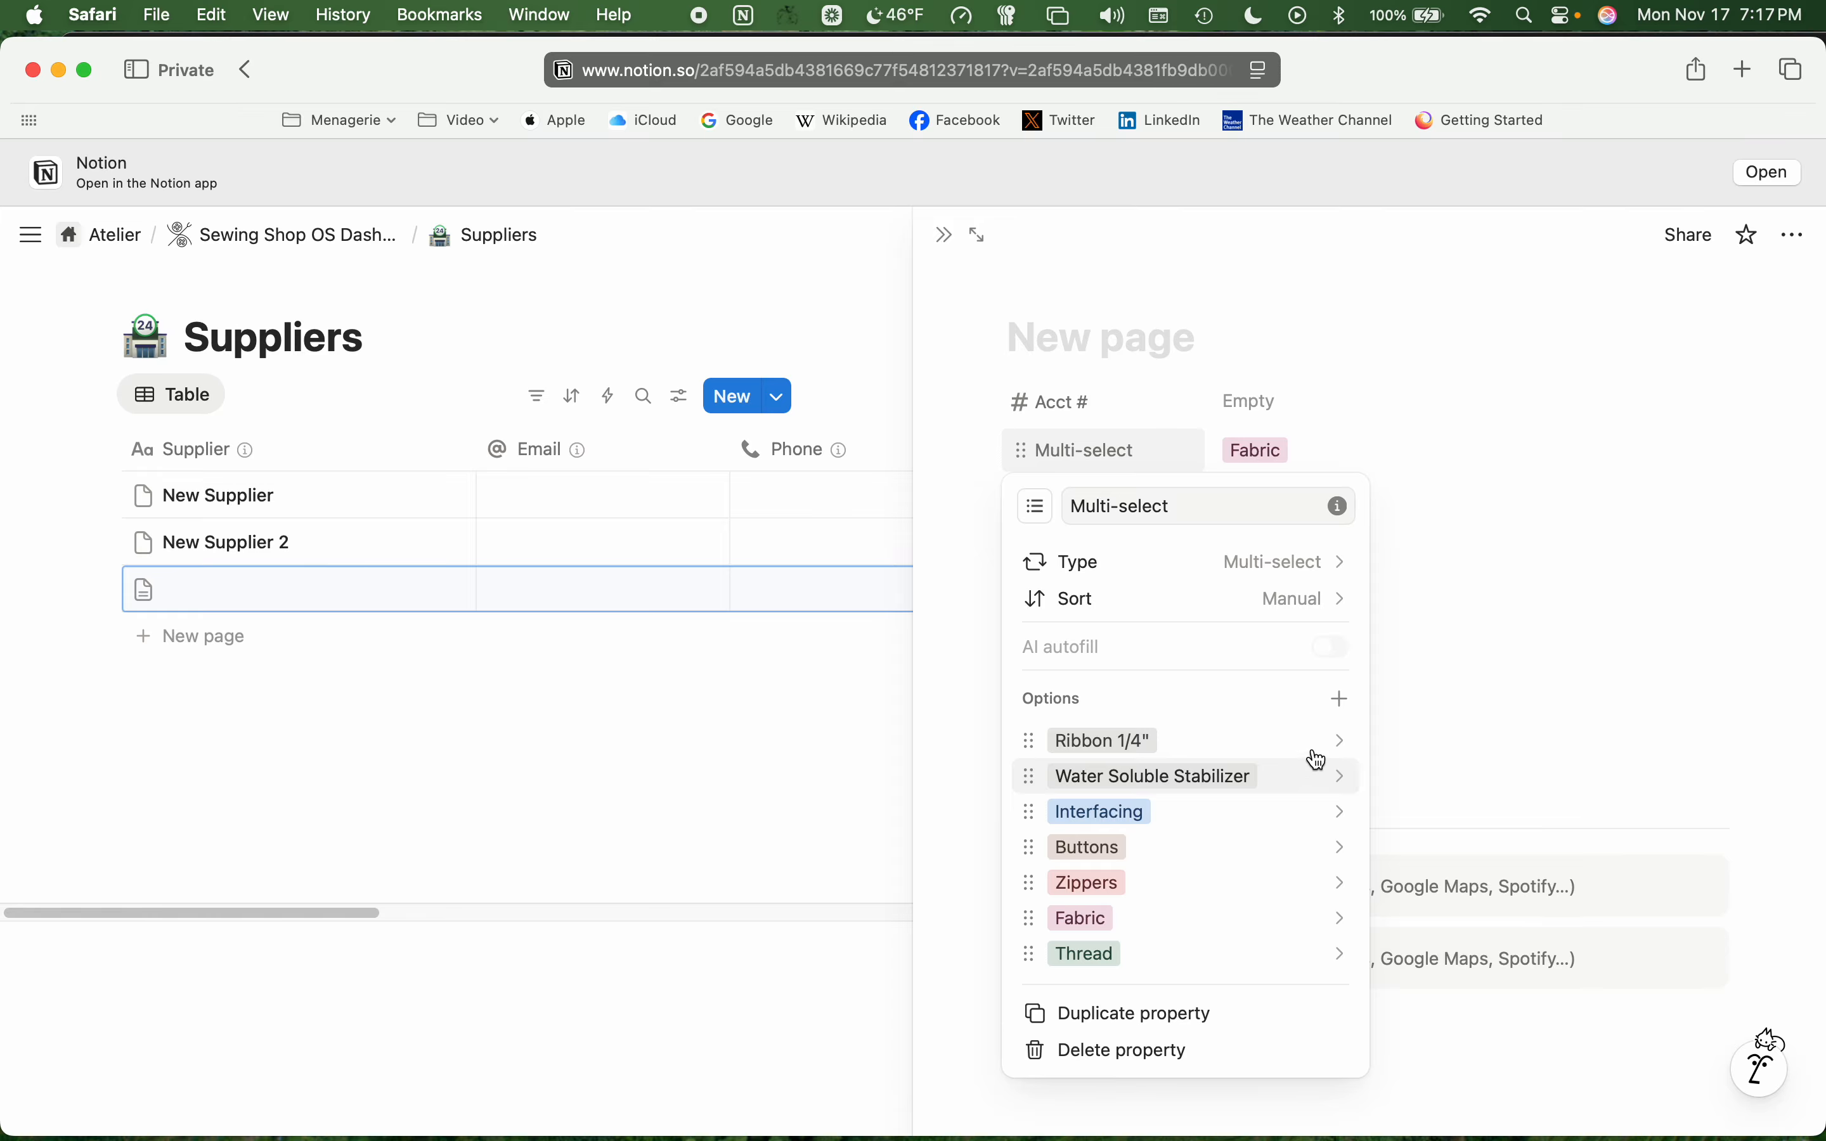
- Change the color of the Ribbon 1/4" option to Brown
left_click(1336, 741)
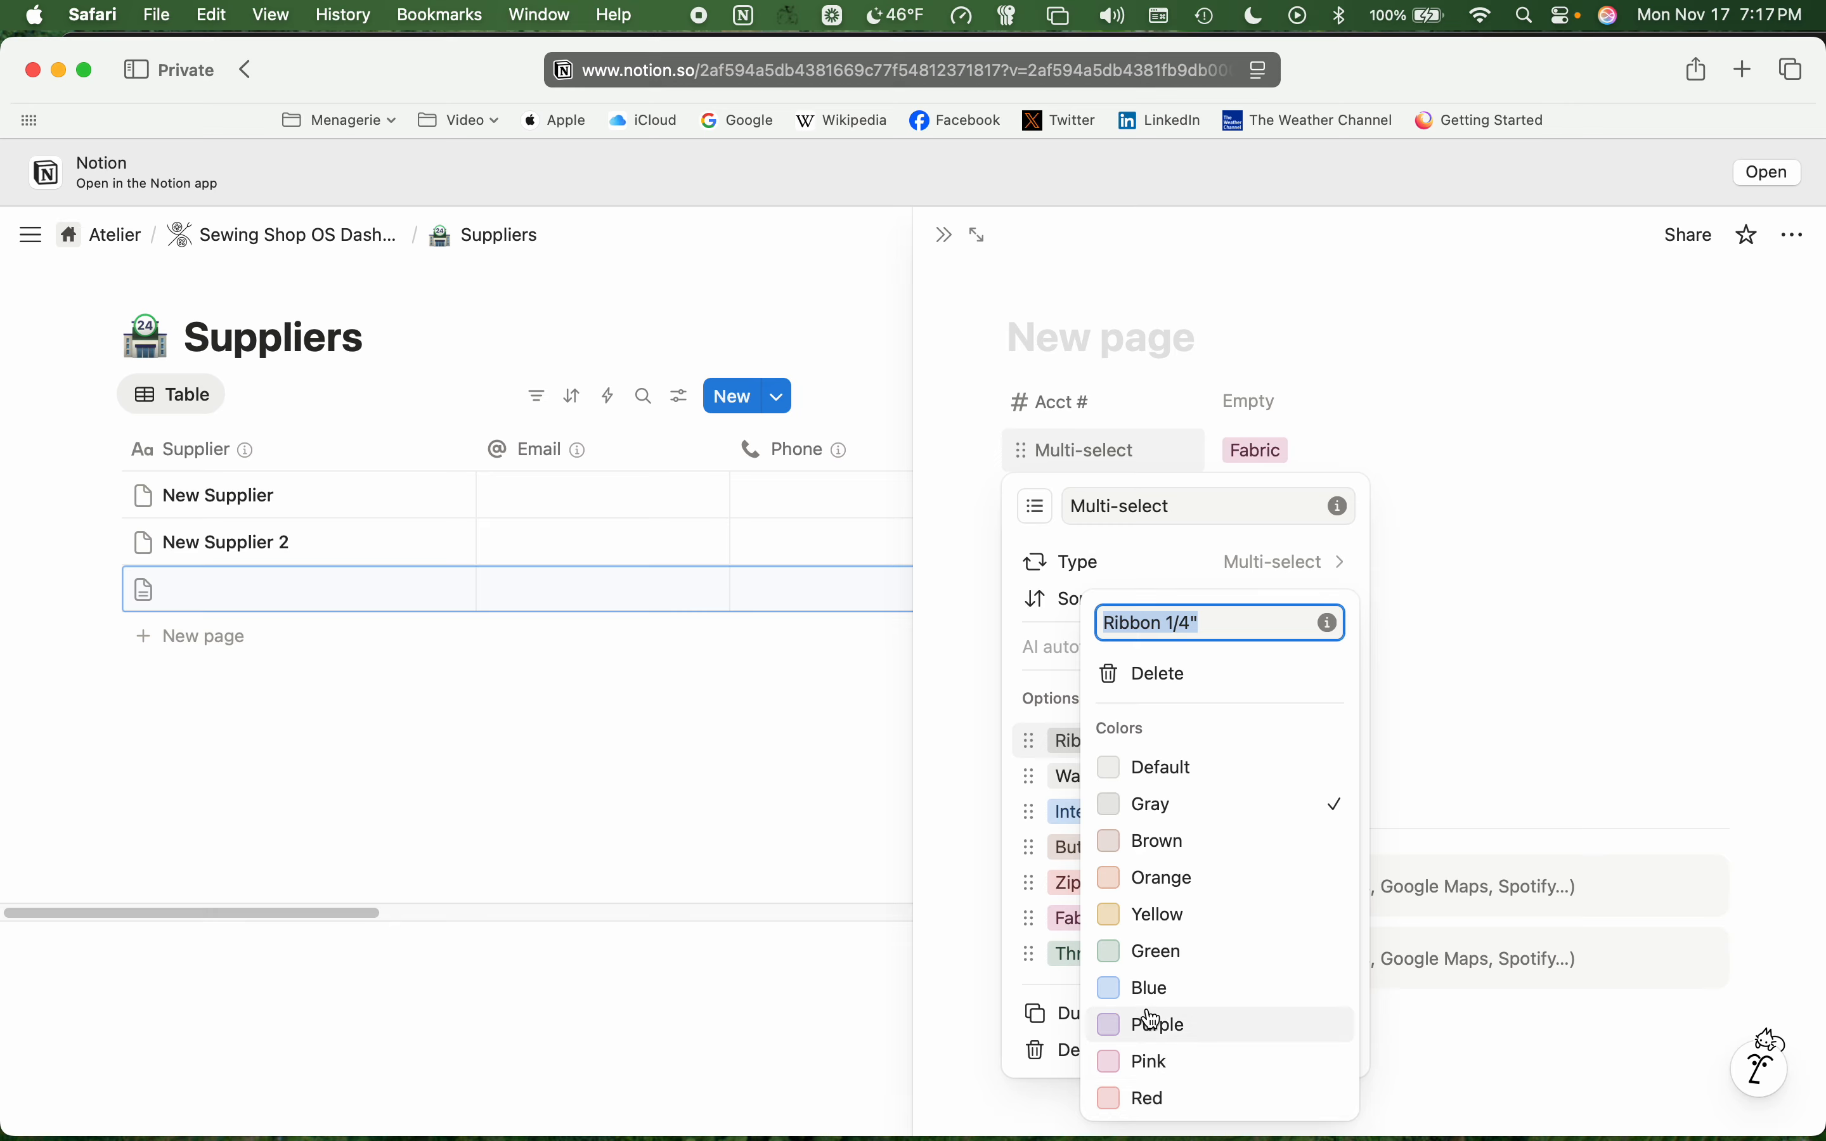
left_click(1156, 843)
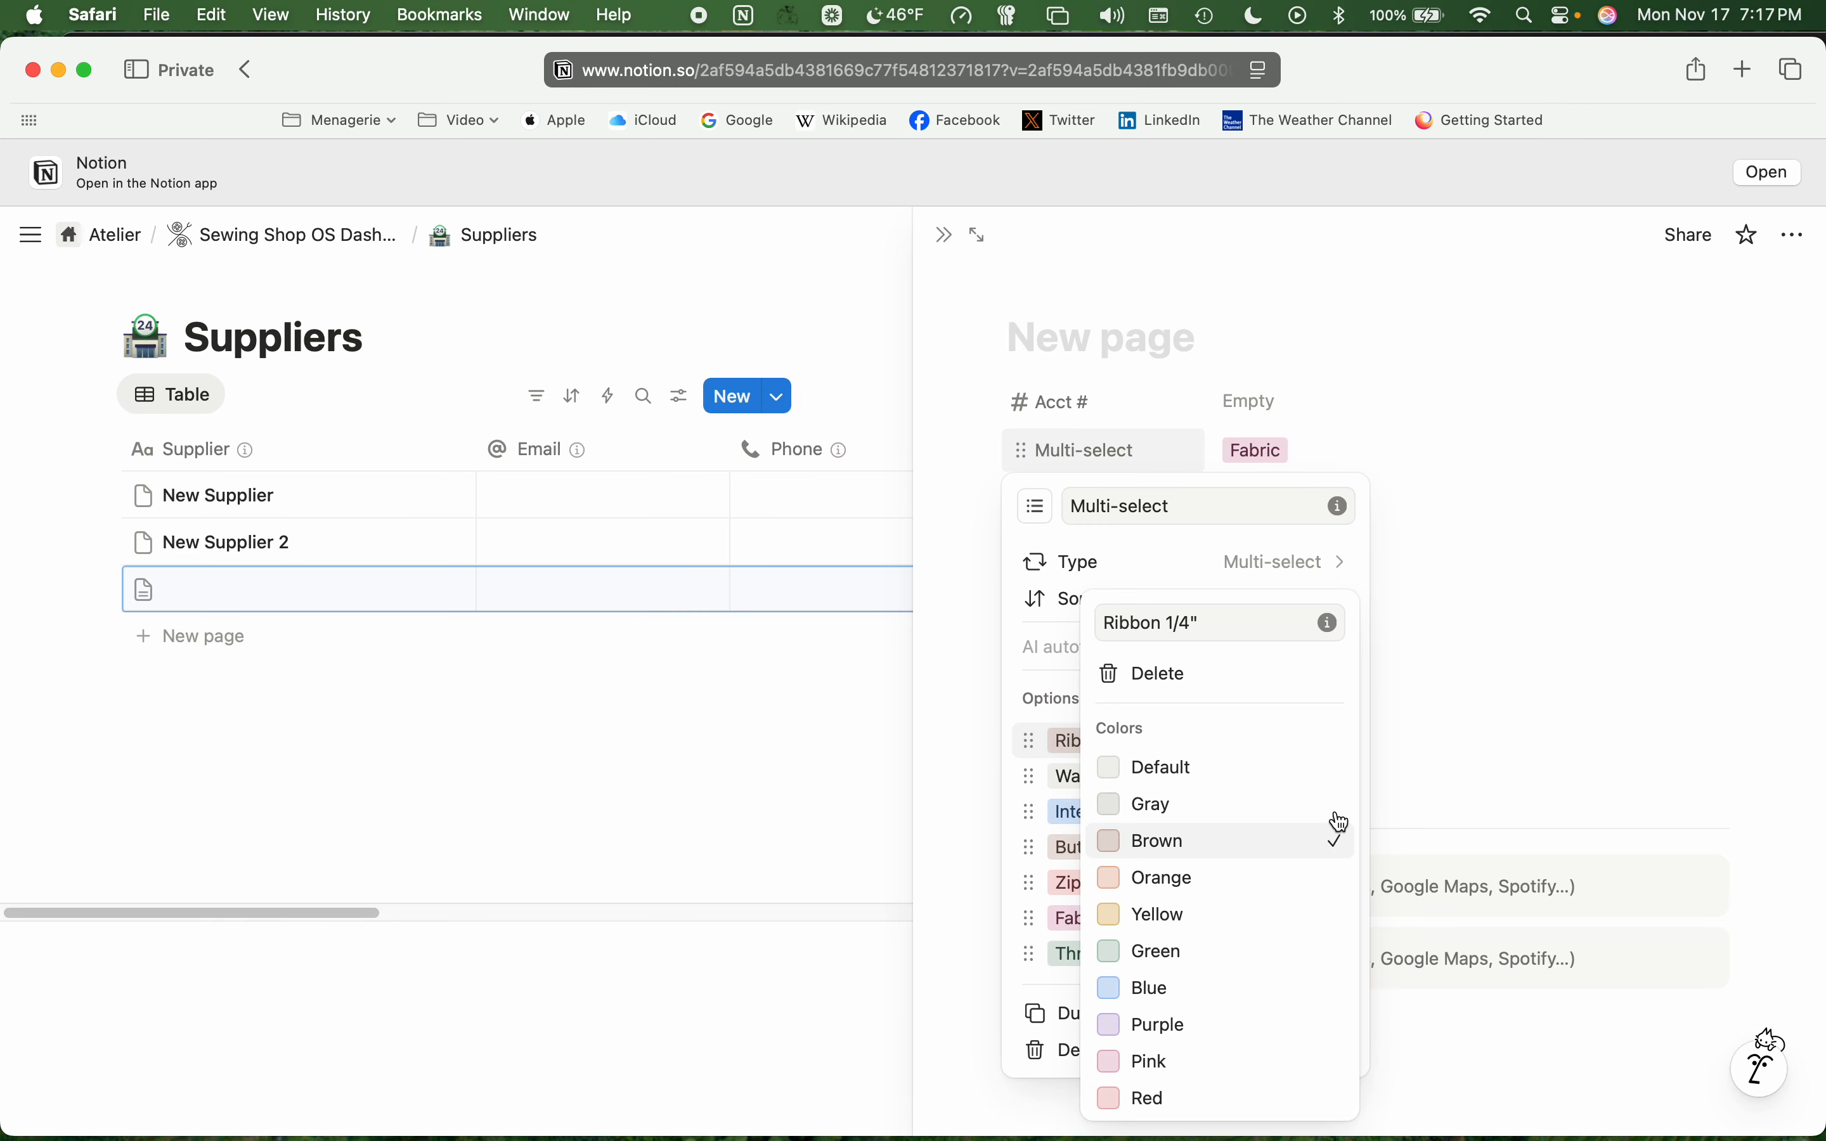
left_click(963, 787)
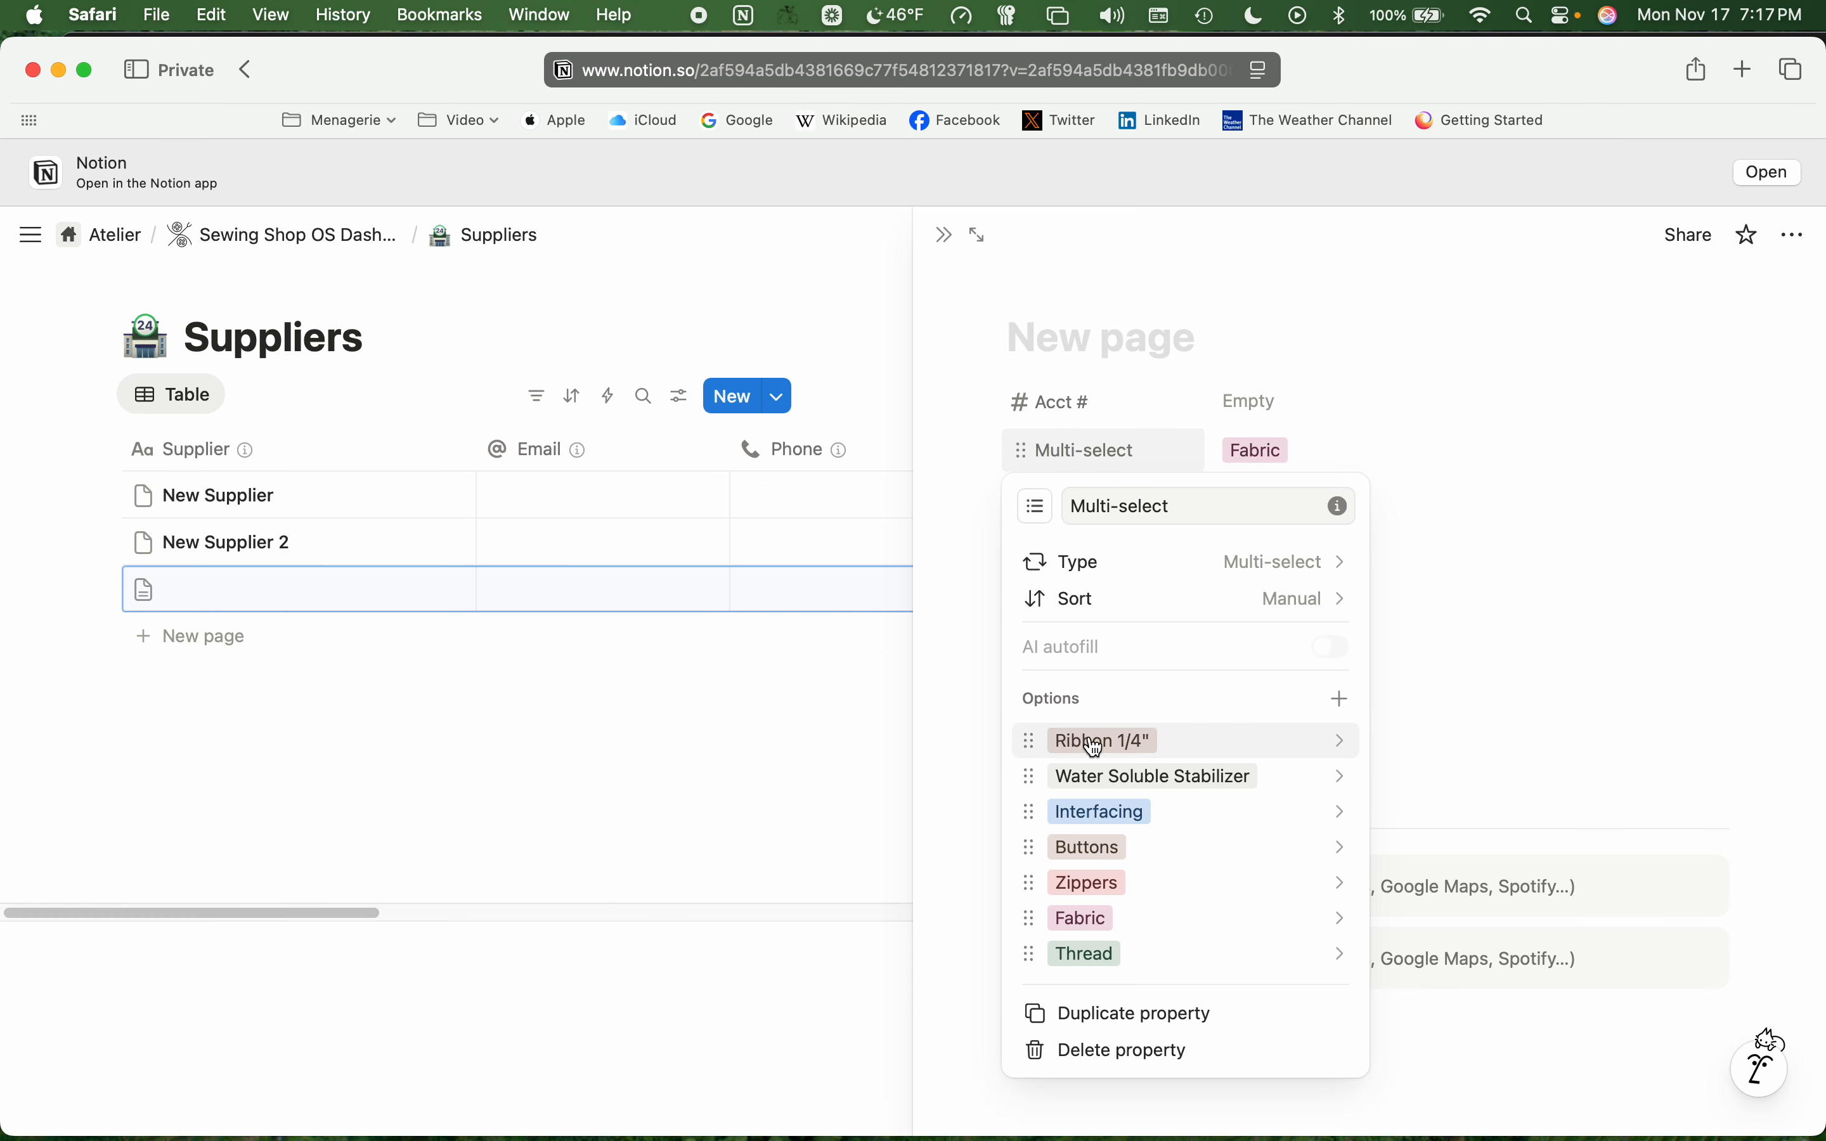
- Sort the Multi-select property's options alphabetically and close the property settings
left_click(1306, 603)
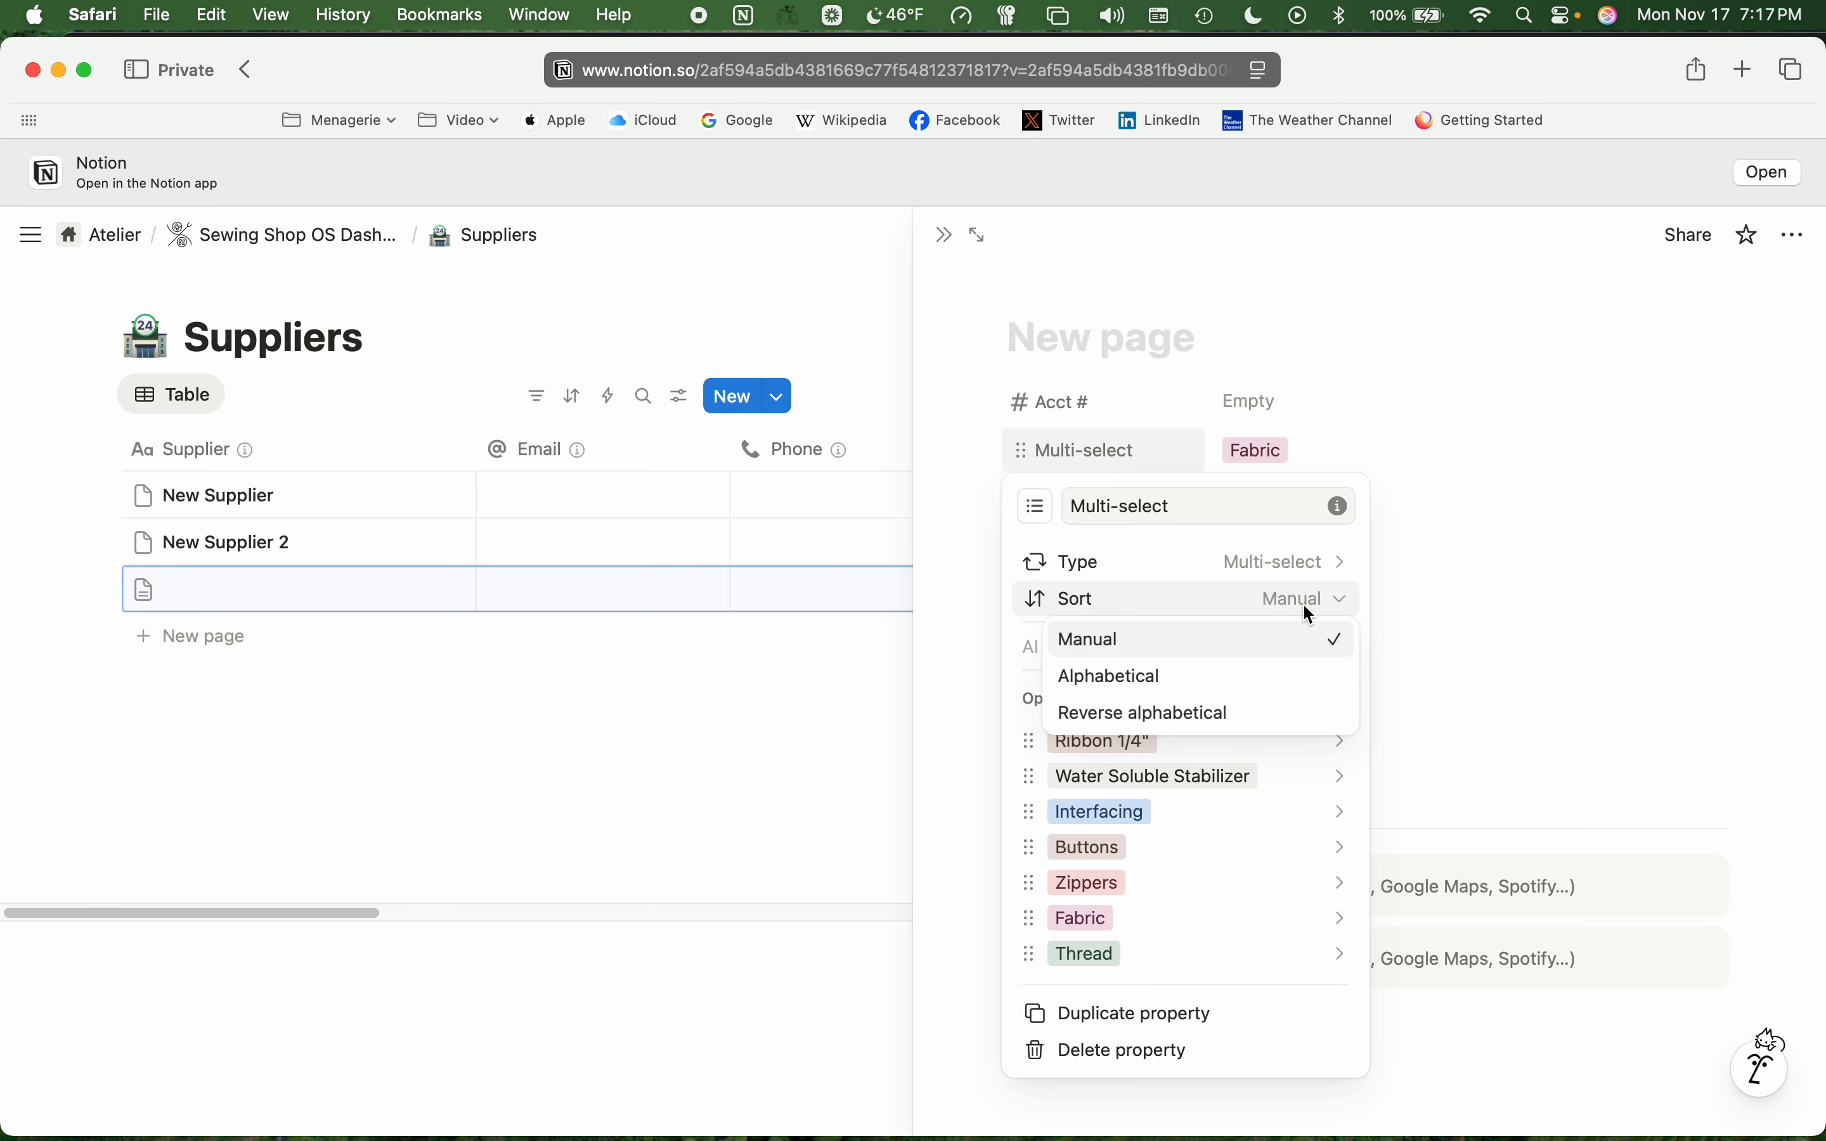
left_click(1147, 679)
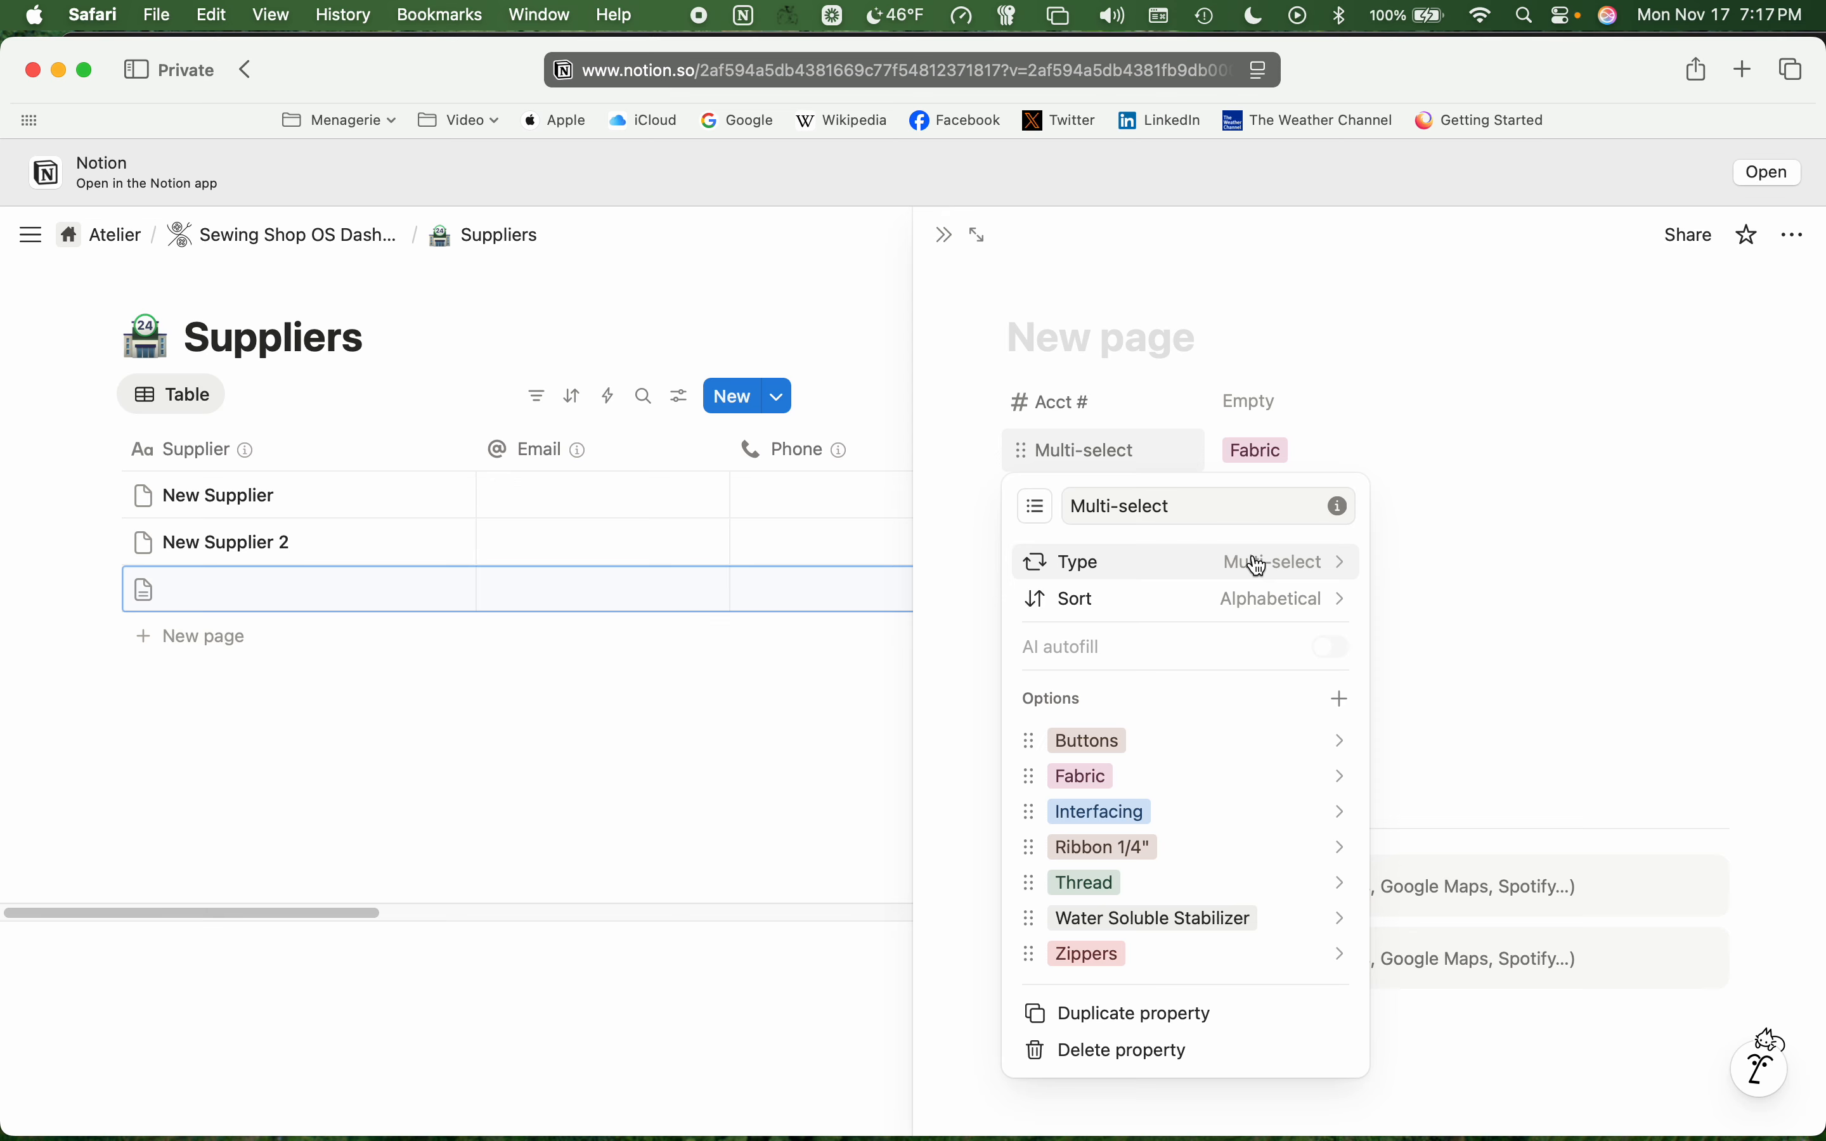
left_click(1409, 362)
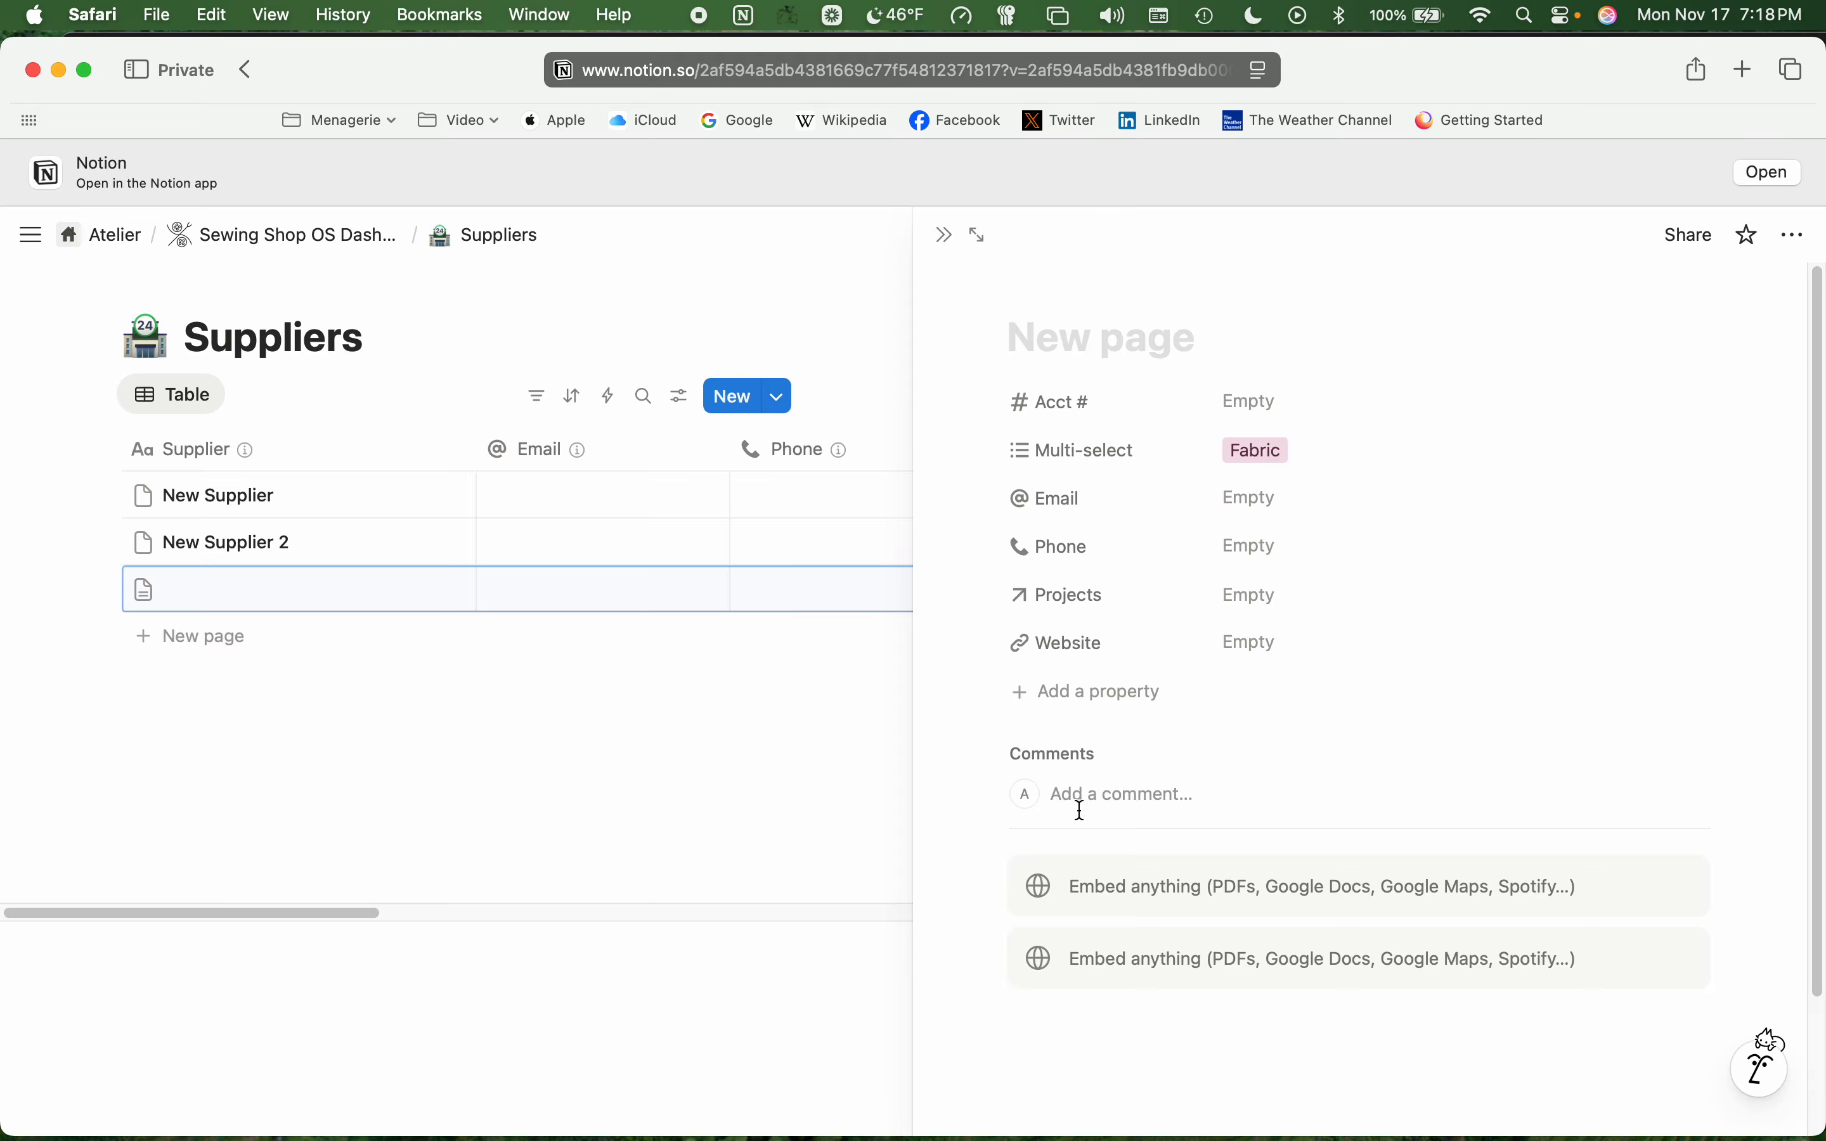
- Add the suggested Supplier Status property to the blank supplier record
left_click(1124, 695)
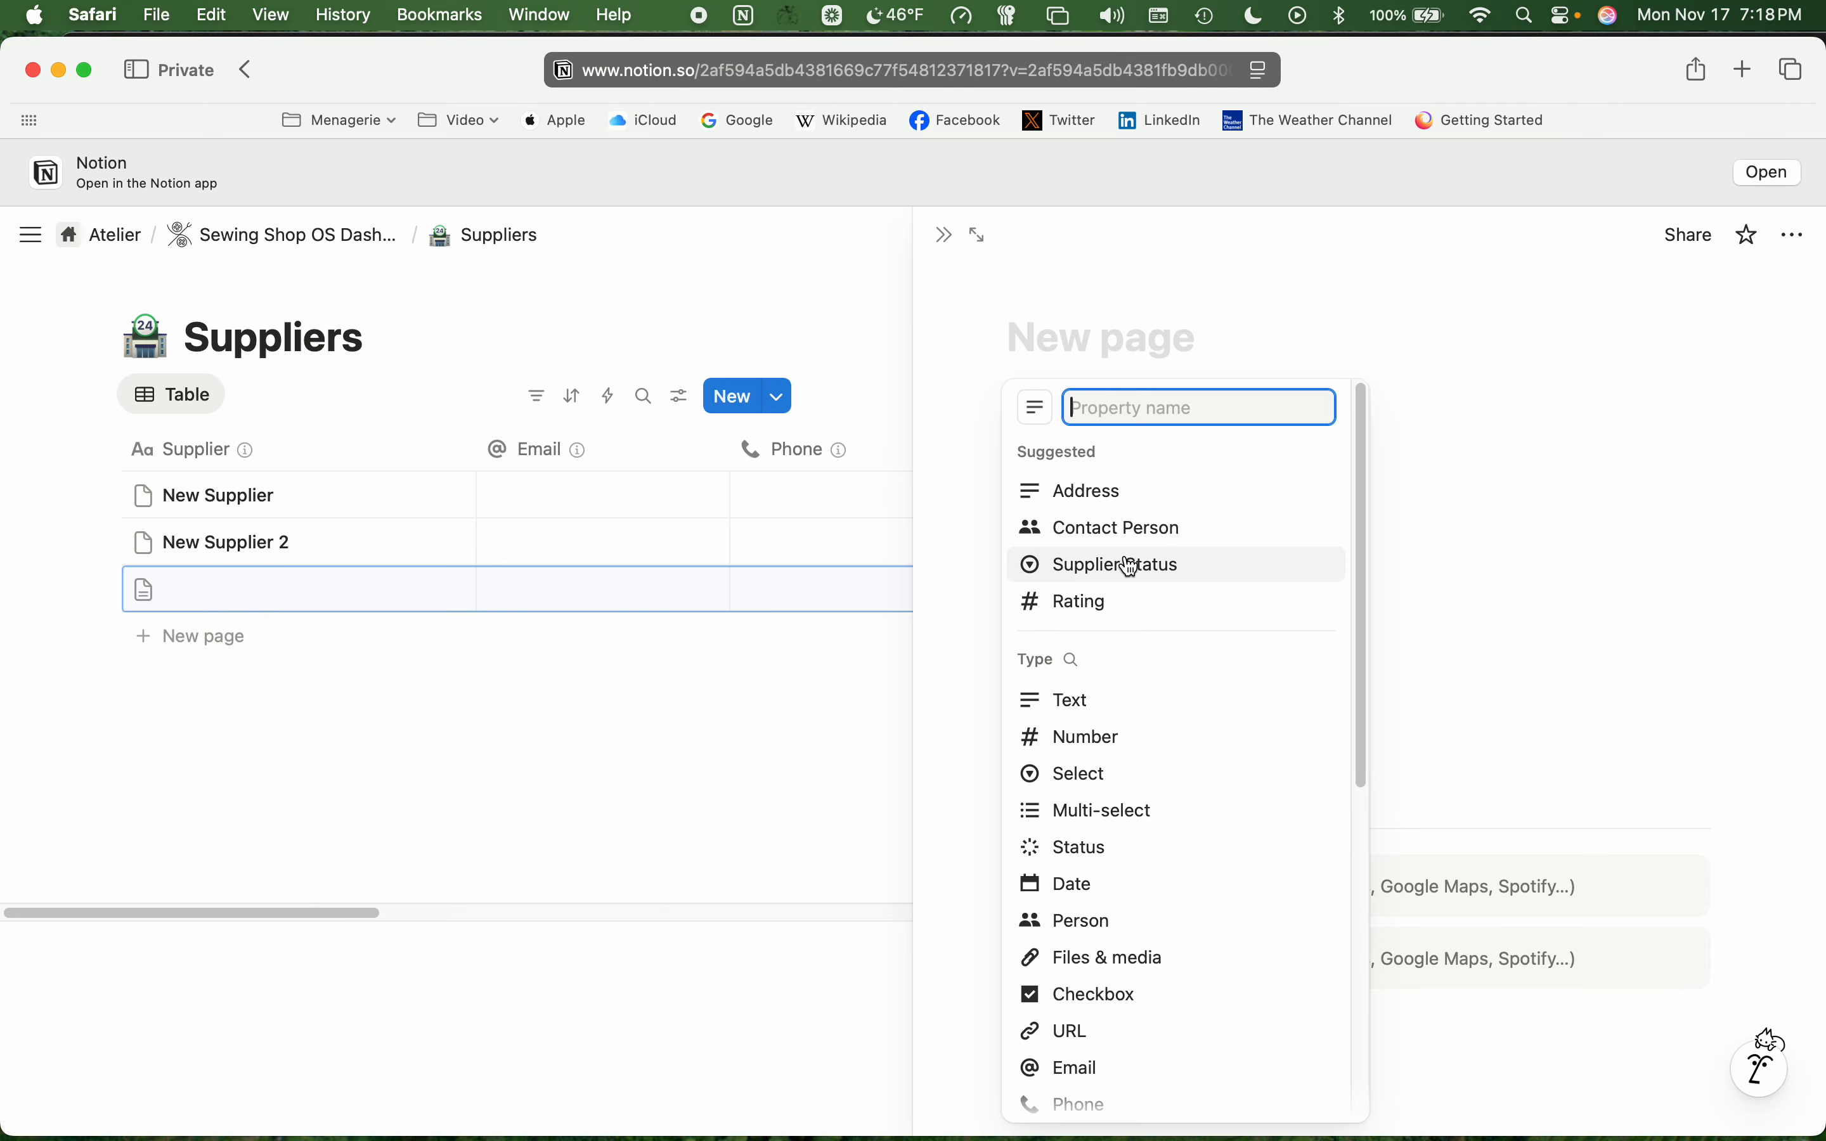
left_click(1221, 279)
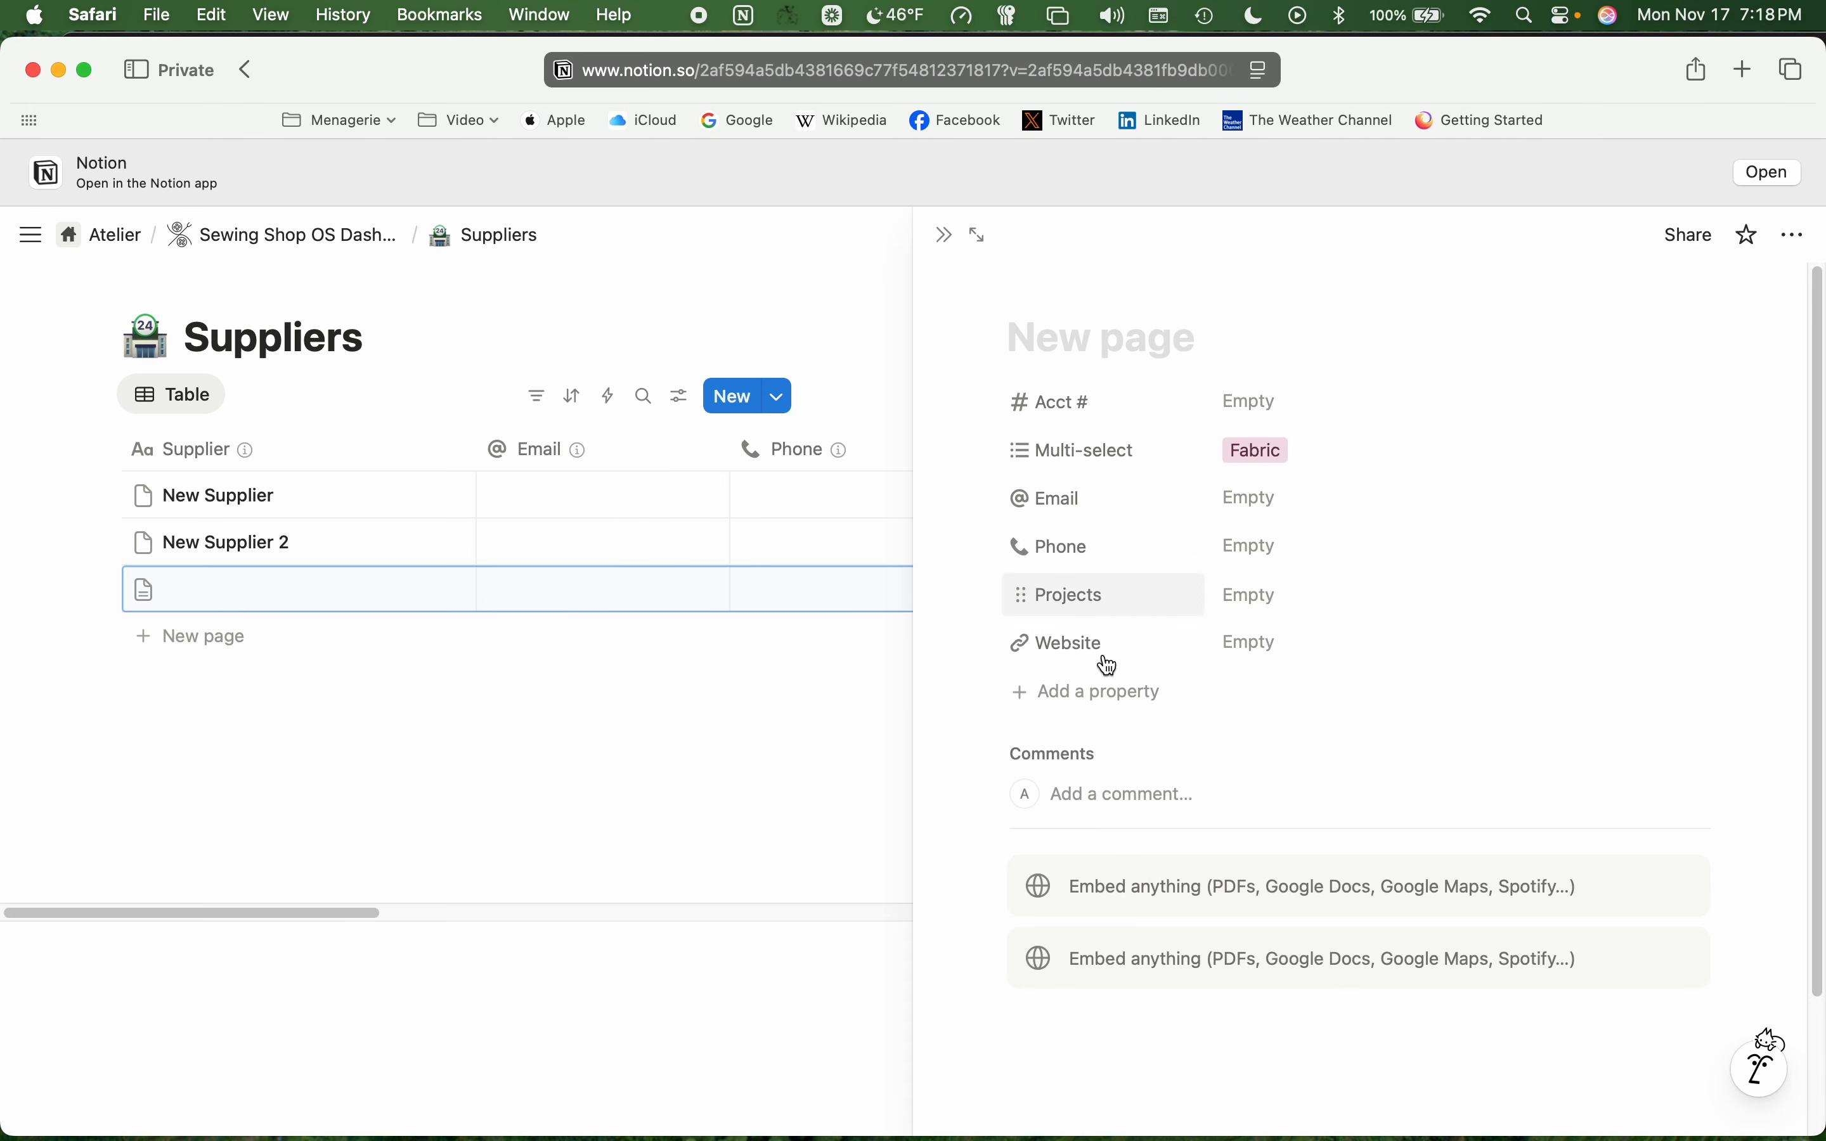
left_click(1105, 693)
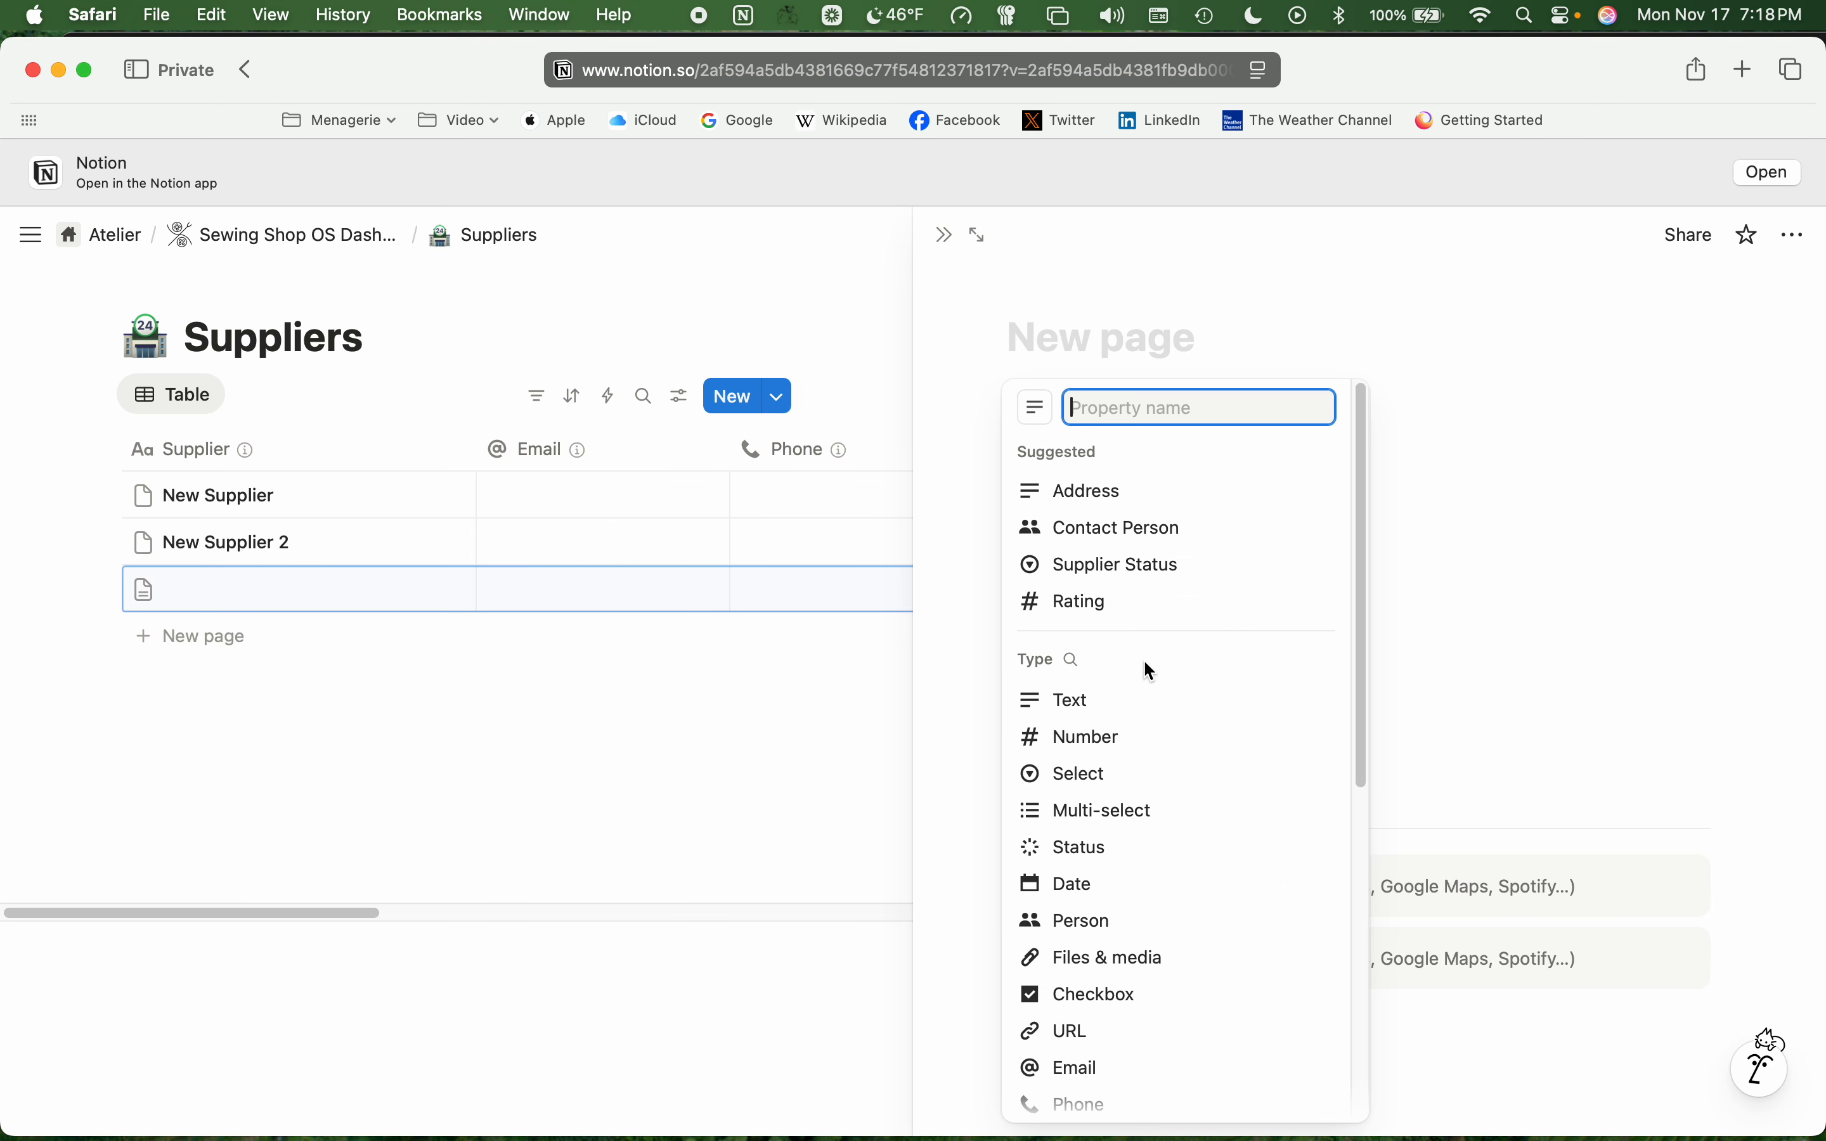
left_click(1160, 577)
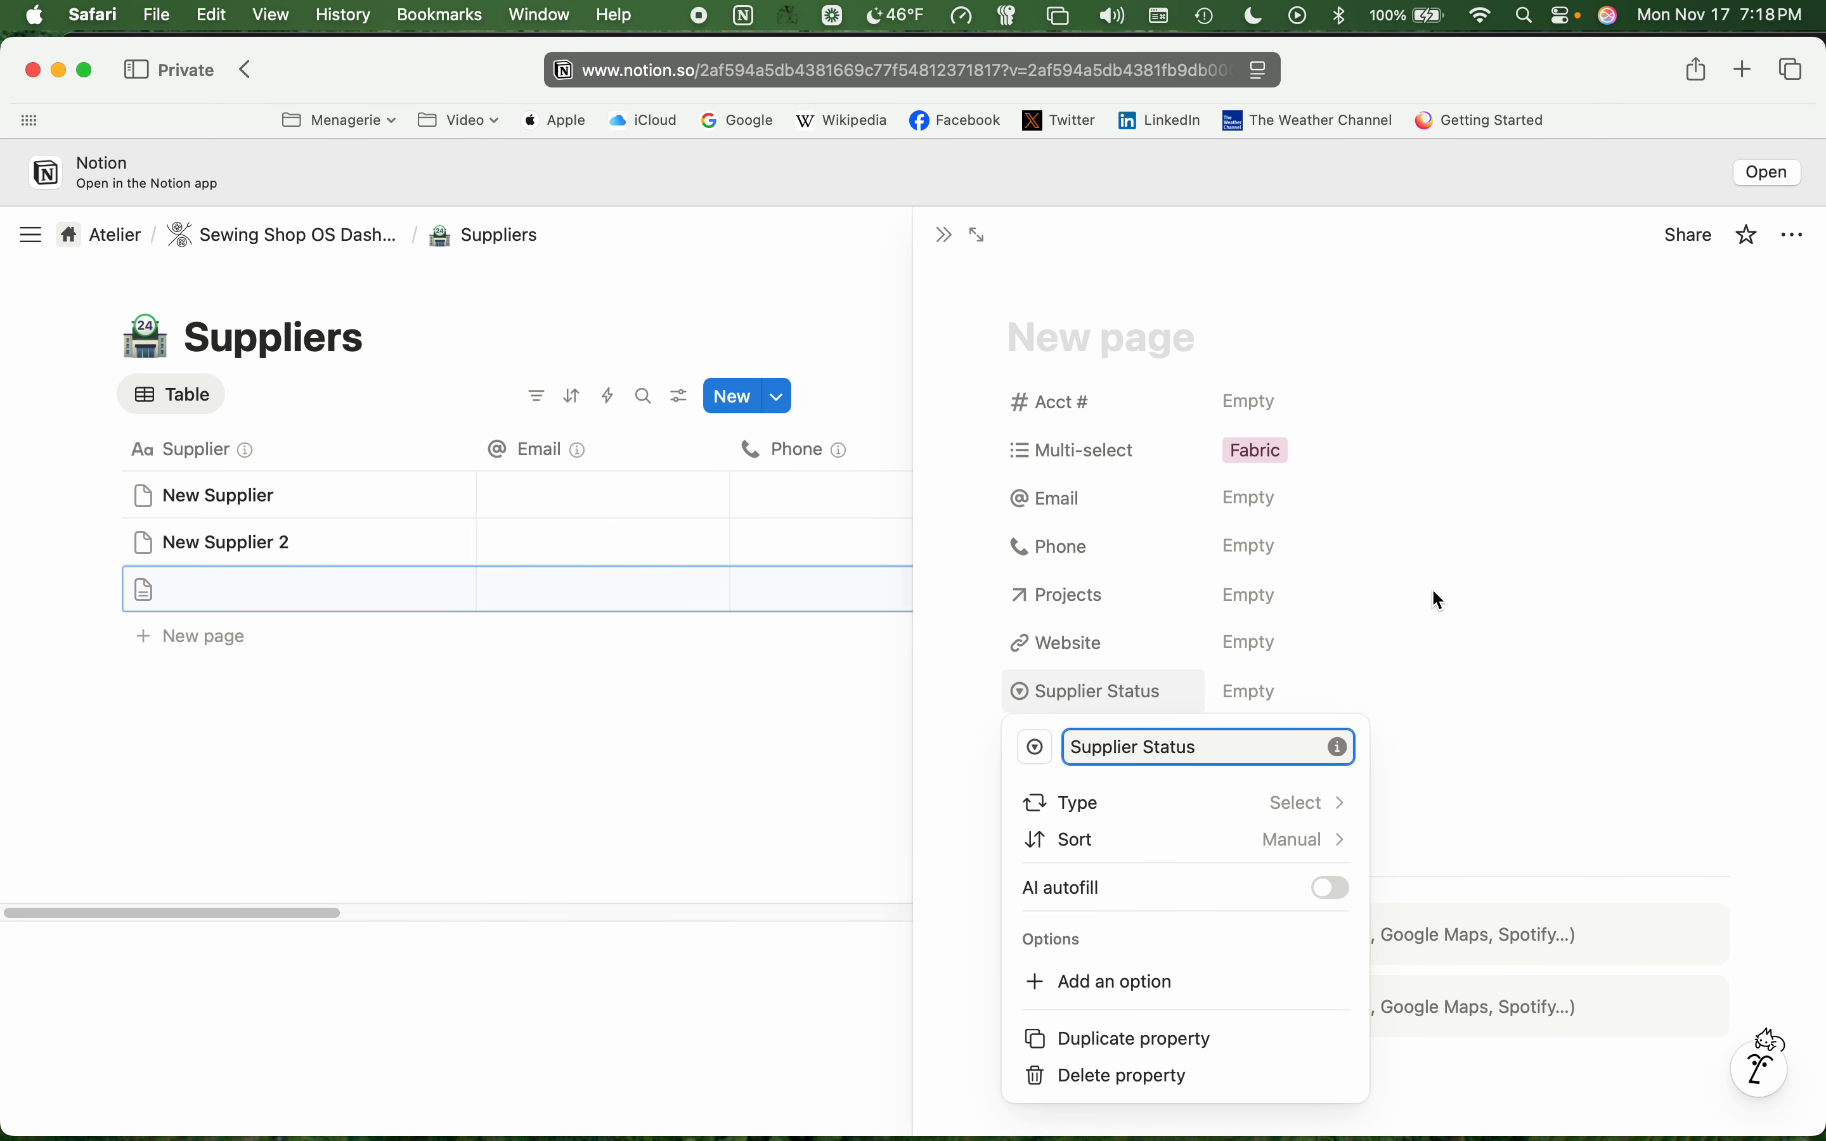
- Add an option named Current to the Supplier Status property
left_click(1142, 990)
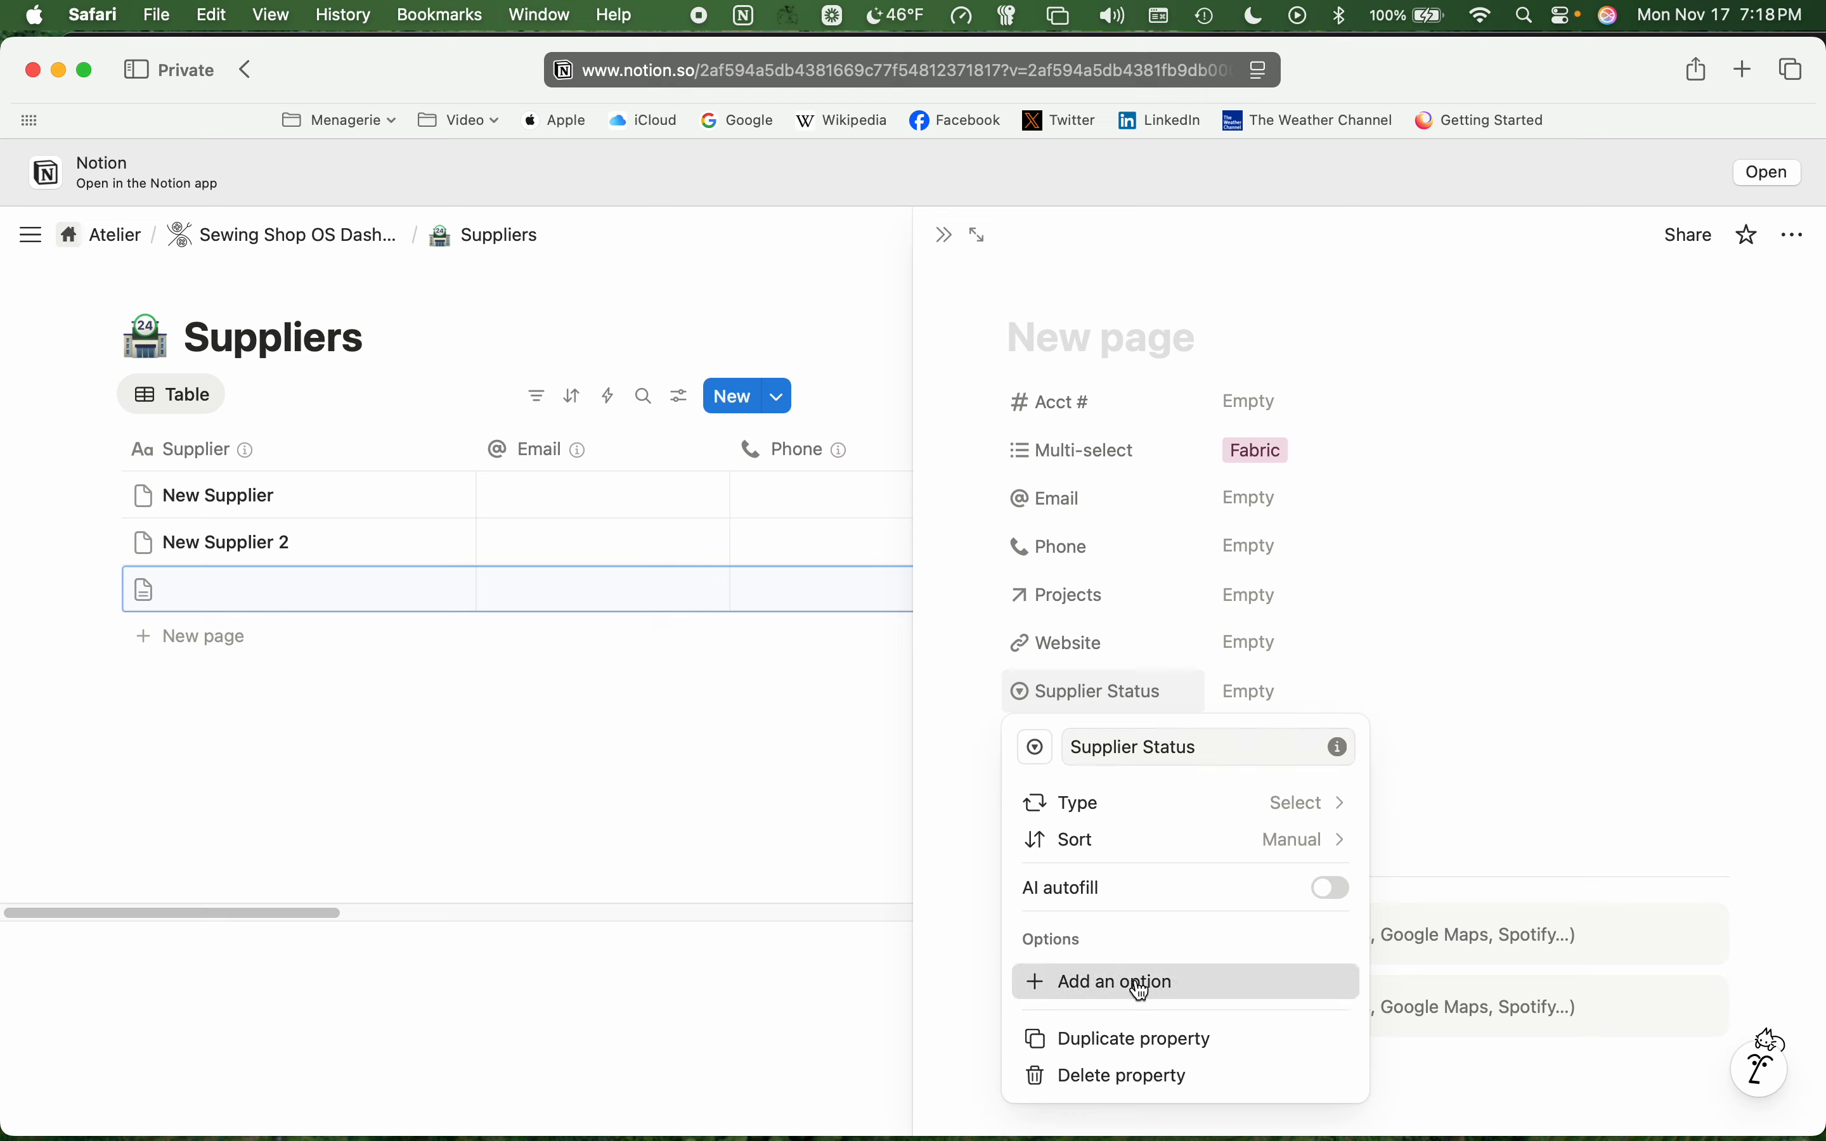
type("Current")
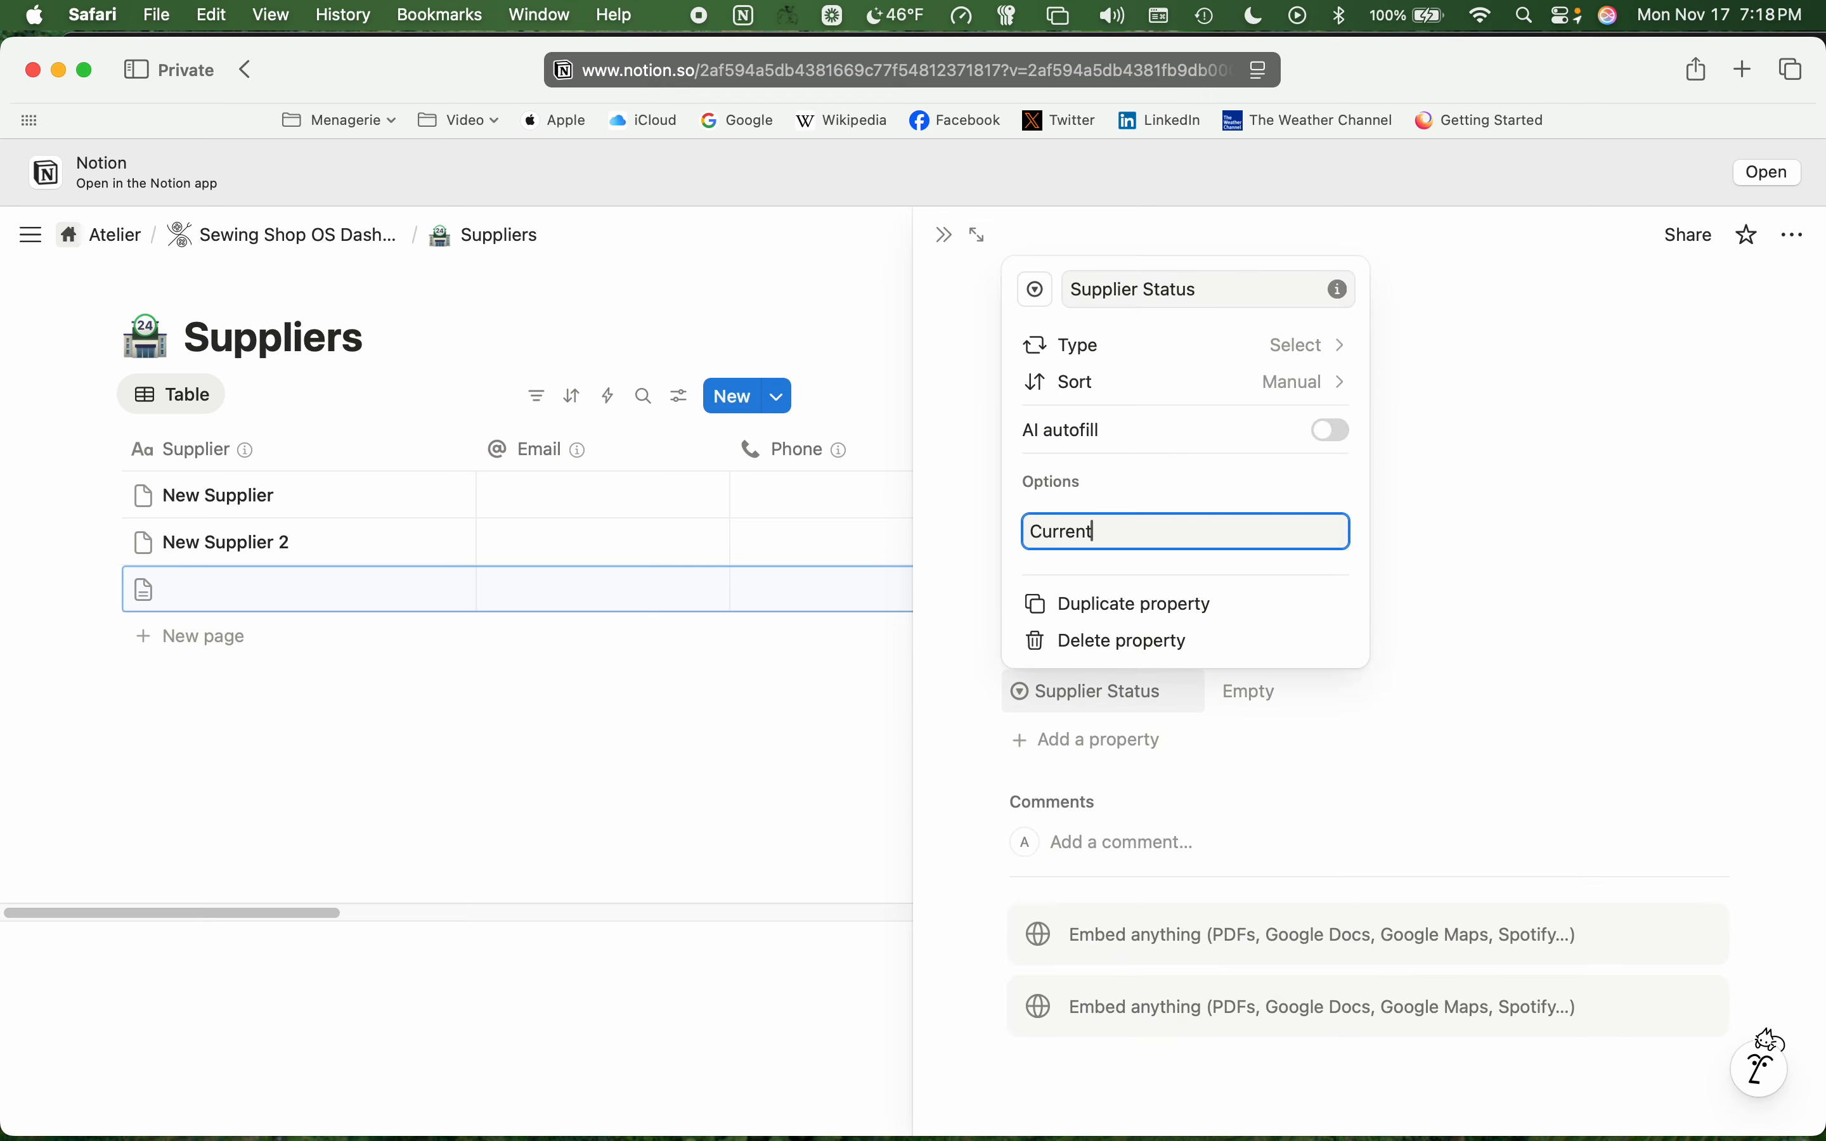
type("'")
key("BackSpace")
key("Return")
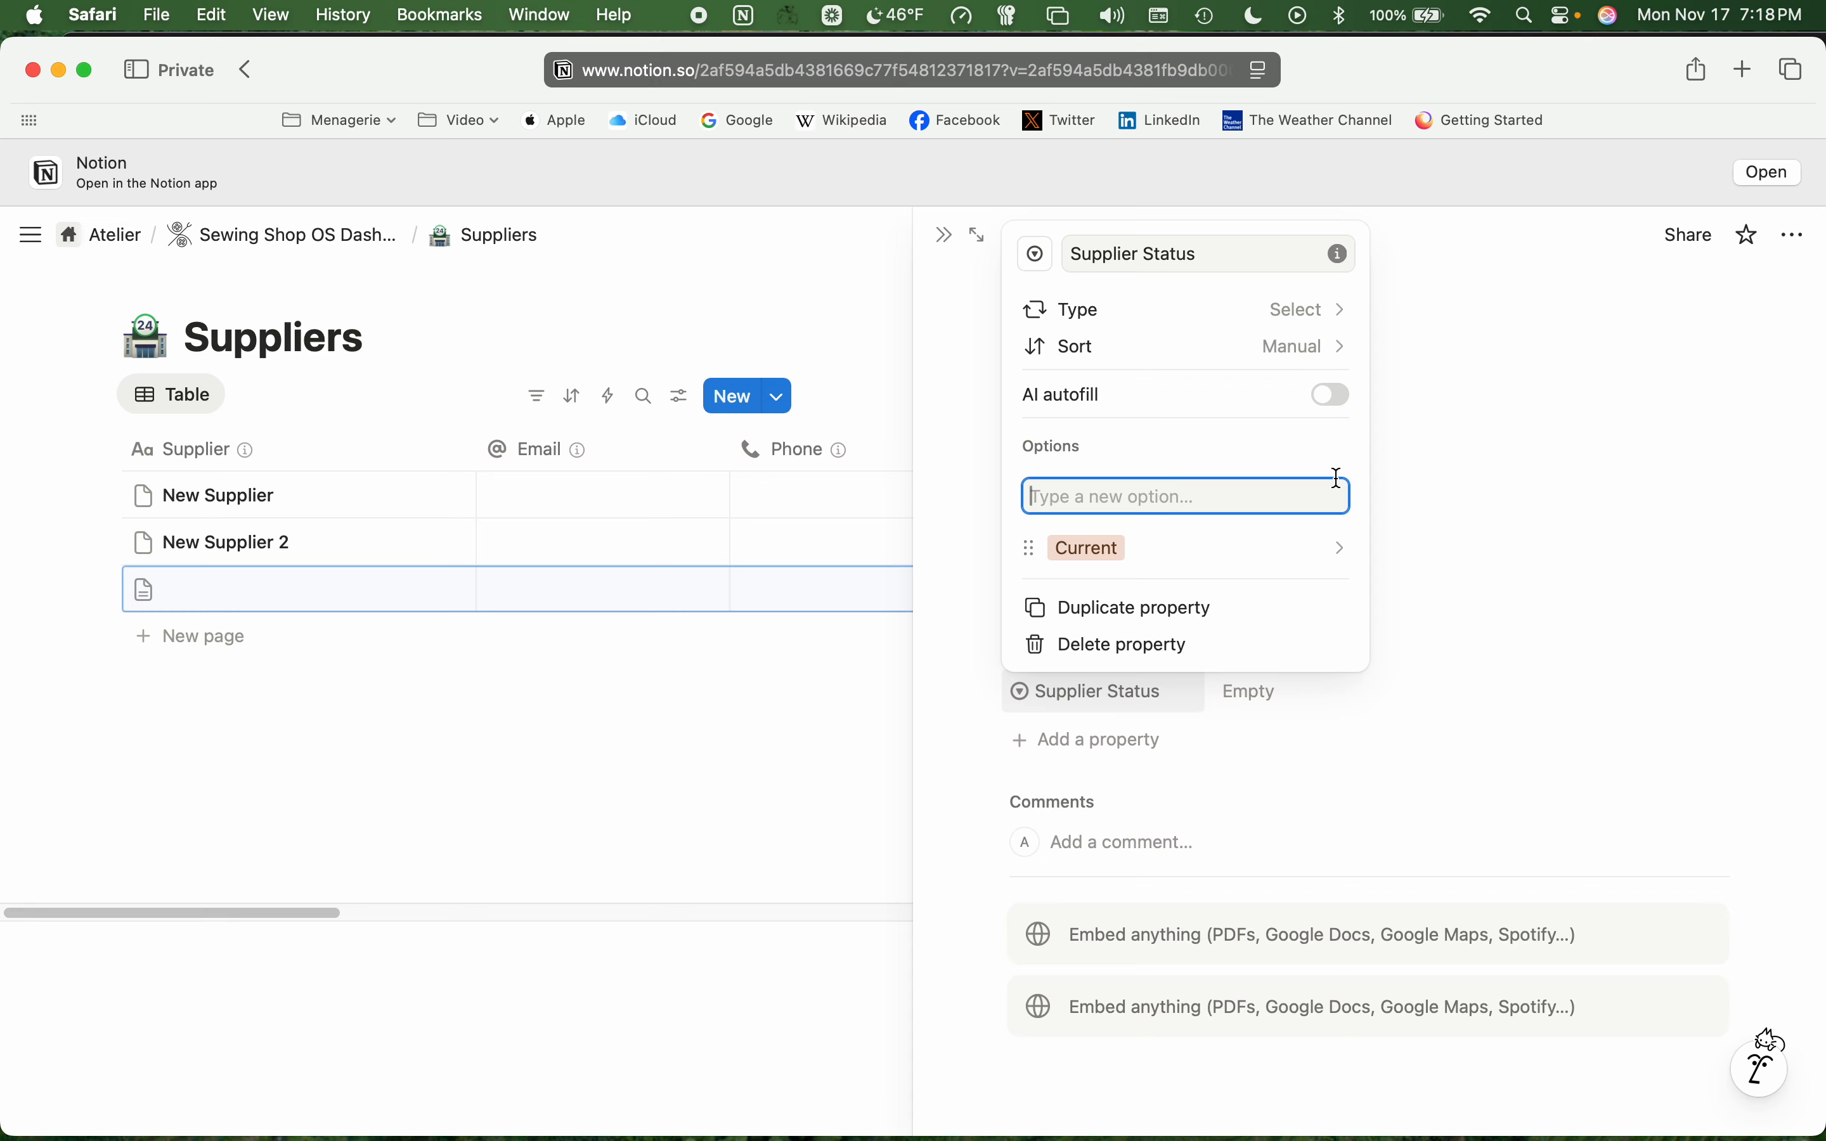
- Add the options Old Supplier/Items Still In Use, Archived/Never Again and Archived to the Supplier Status property
type("Old Supplier/Items St")
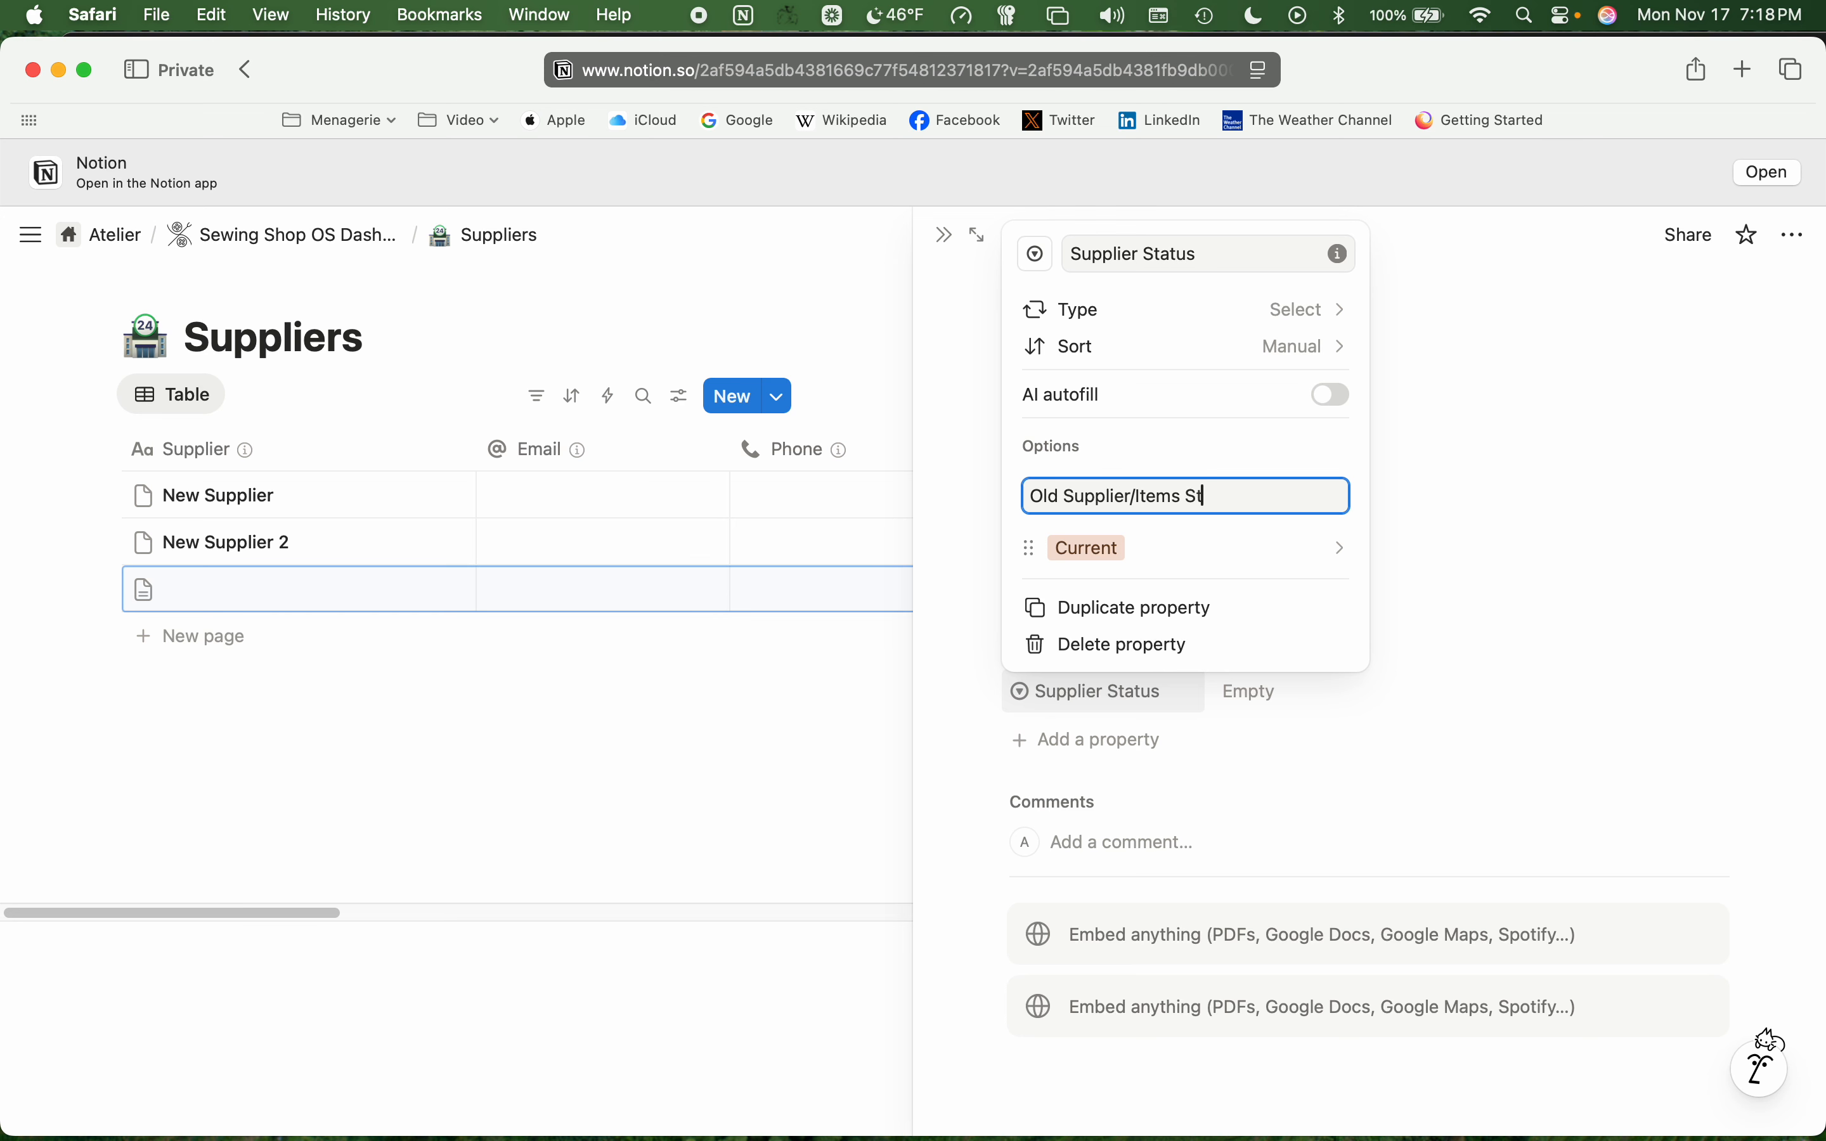
type("ill In Use")
key("Return")
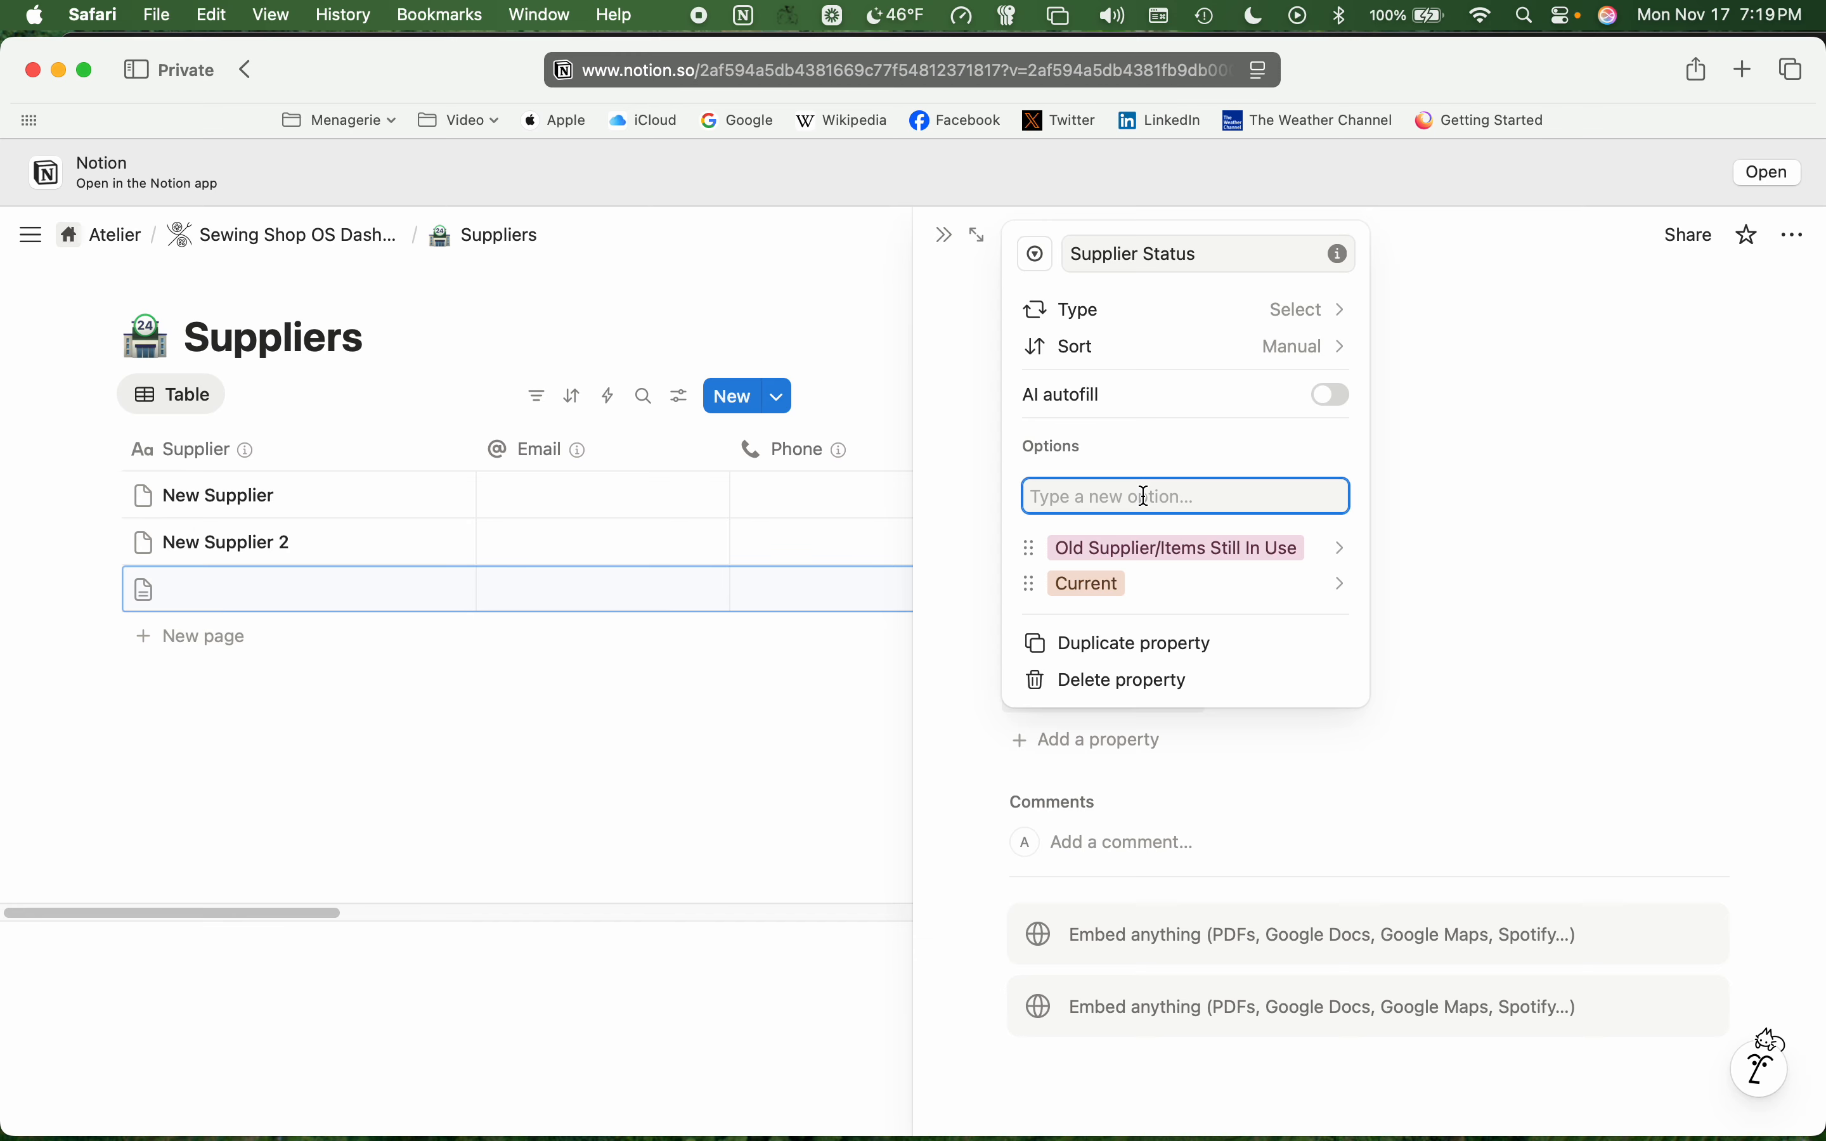
type("Archived/Never Again")
key("Return")
type("Archived")
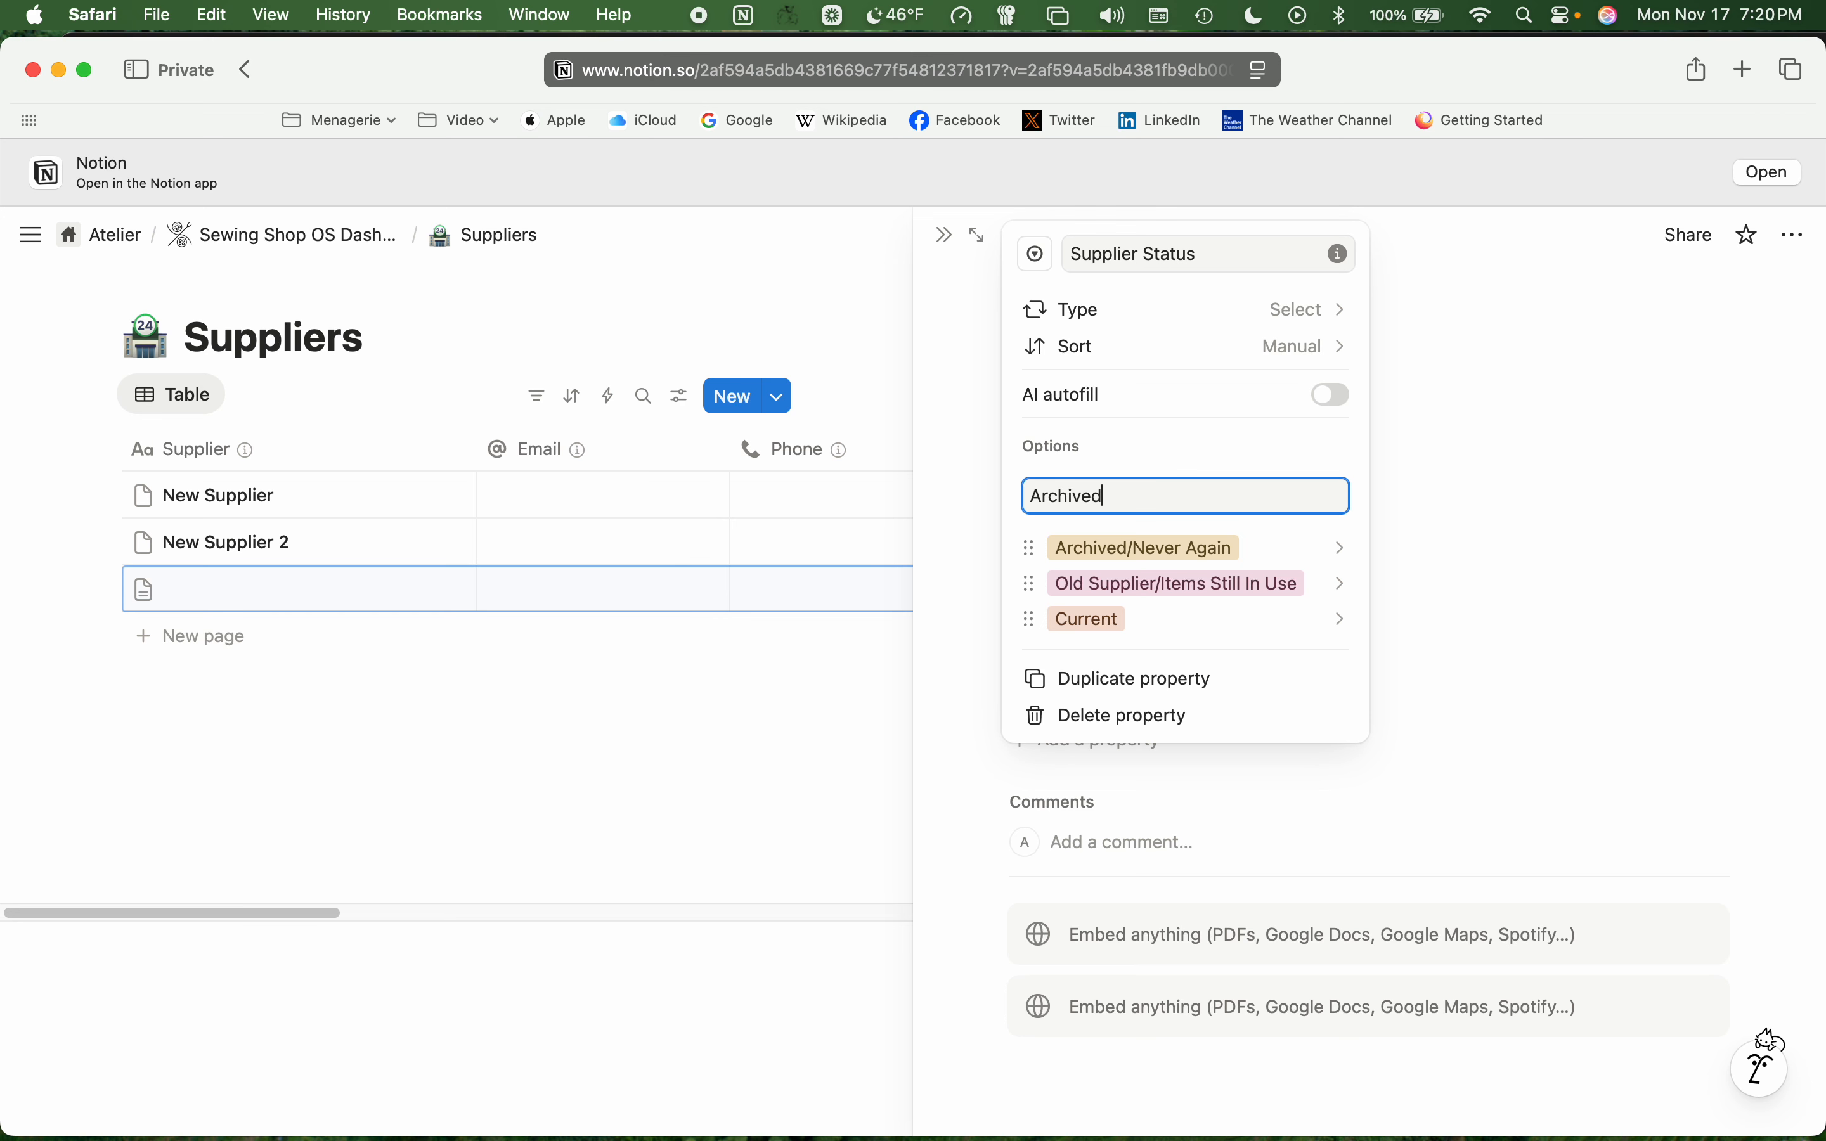
key("Return")
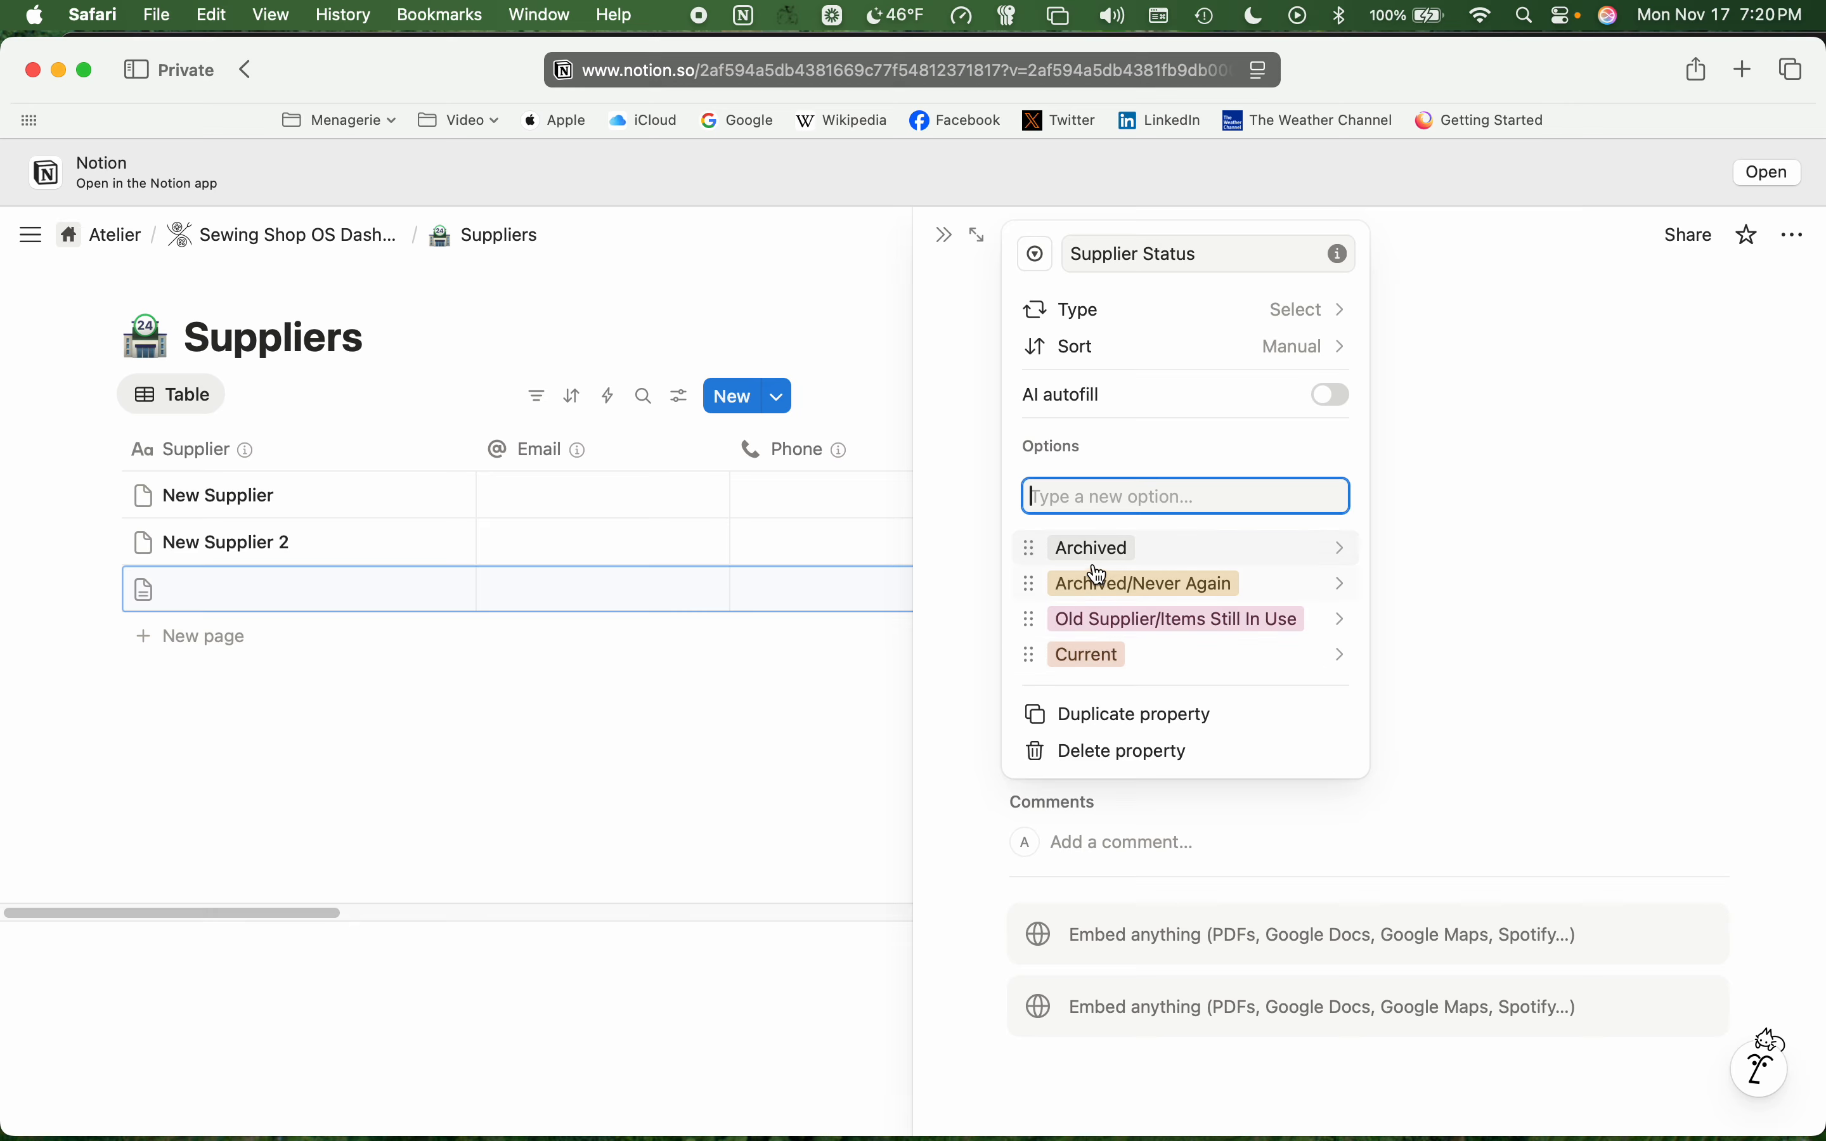
- Change the Current status option's color to Green and the Old Supplier/Items Still In Use option's color to Orange
left_click(1088, 653)
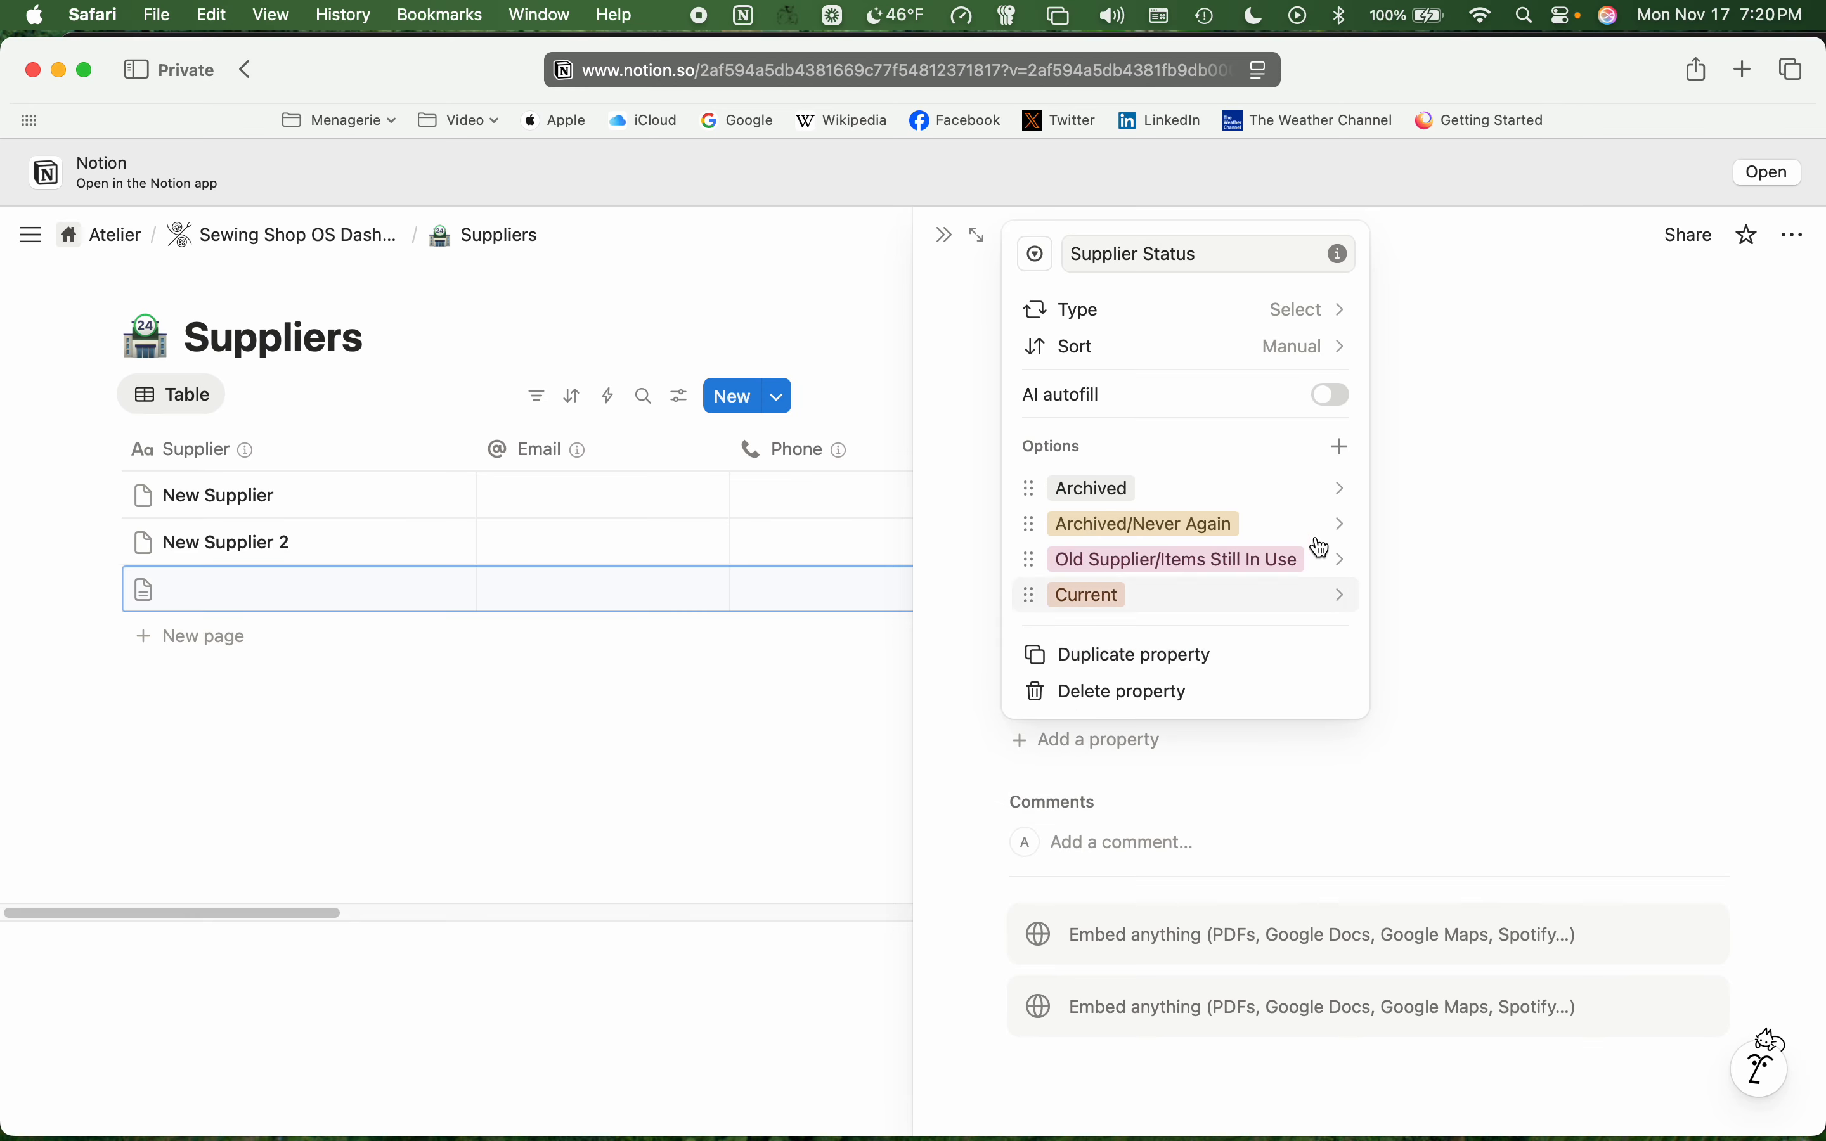
left_click(1334, 595)
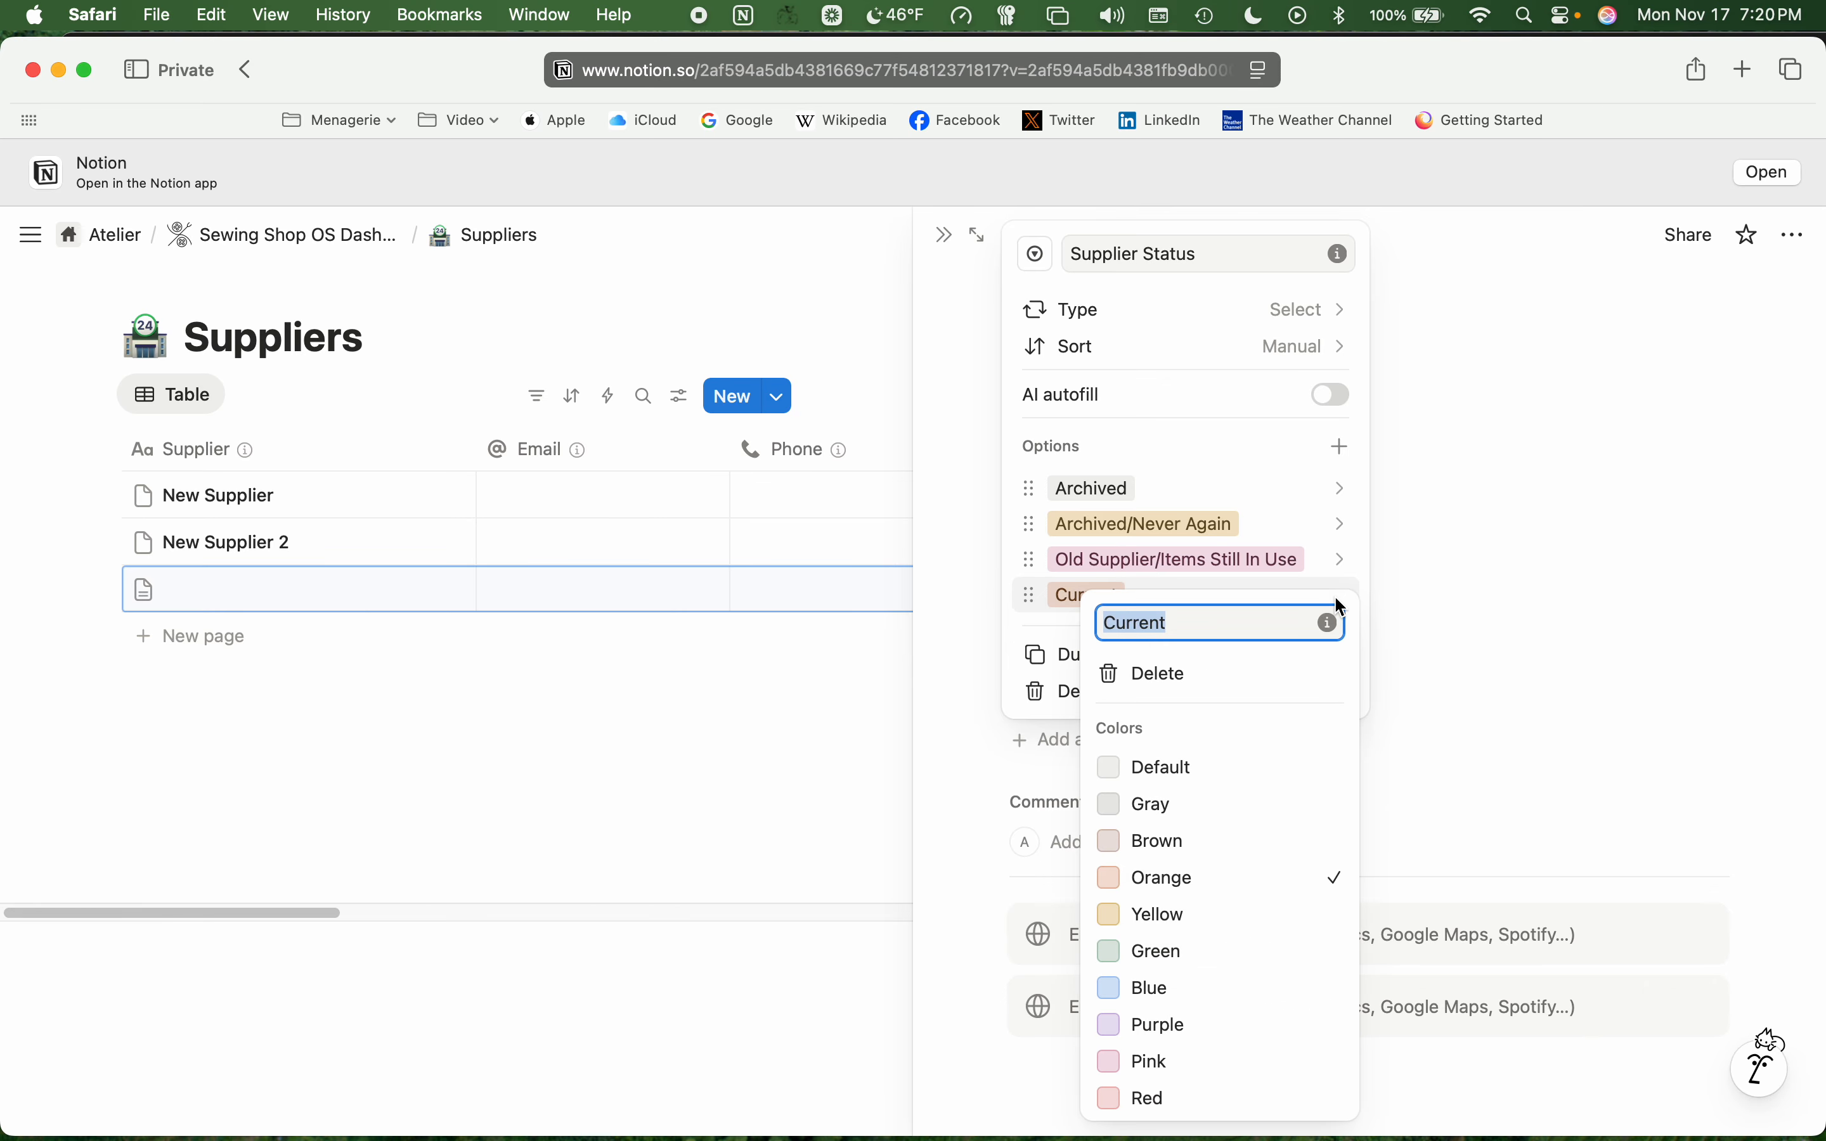
left_click(1177, 951)
left_click(1587, 499)
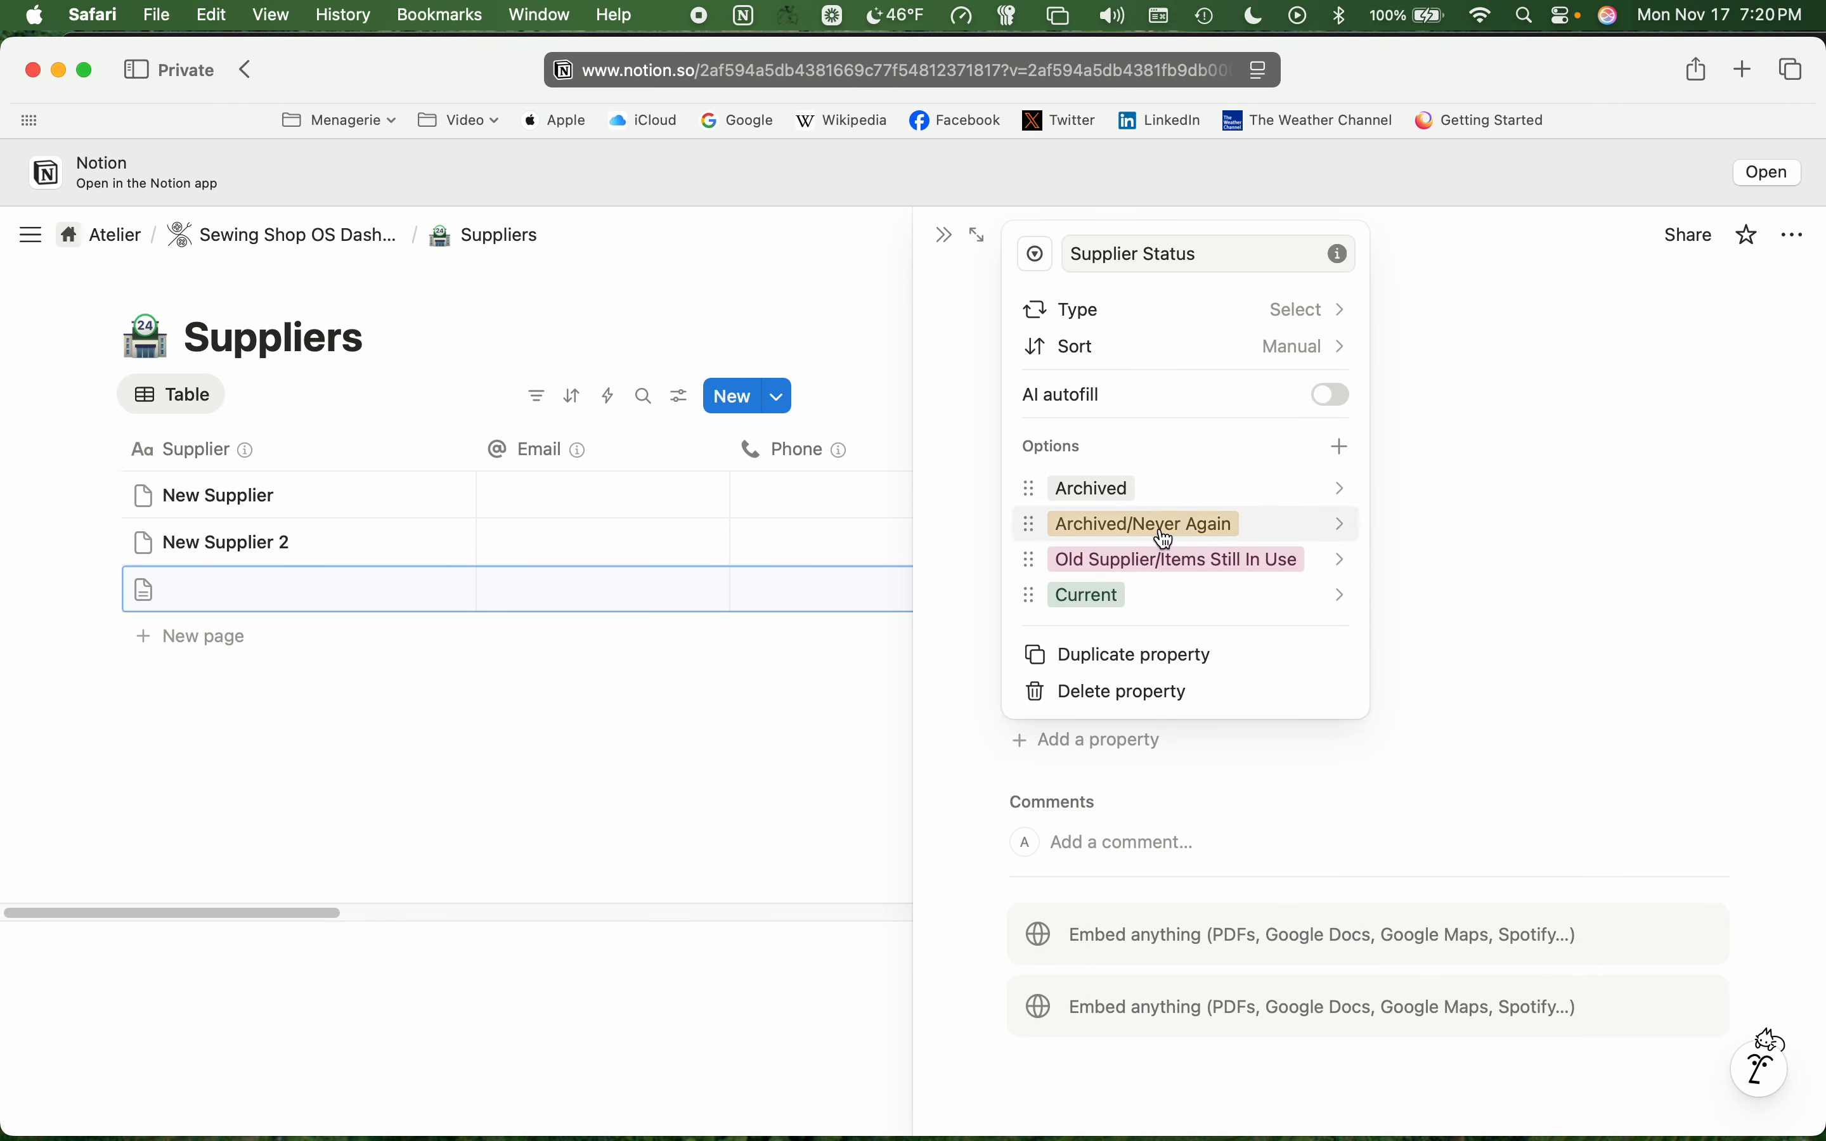
left_click(1199, 578)
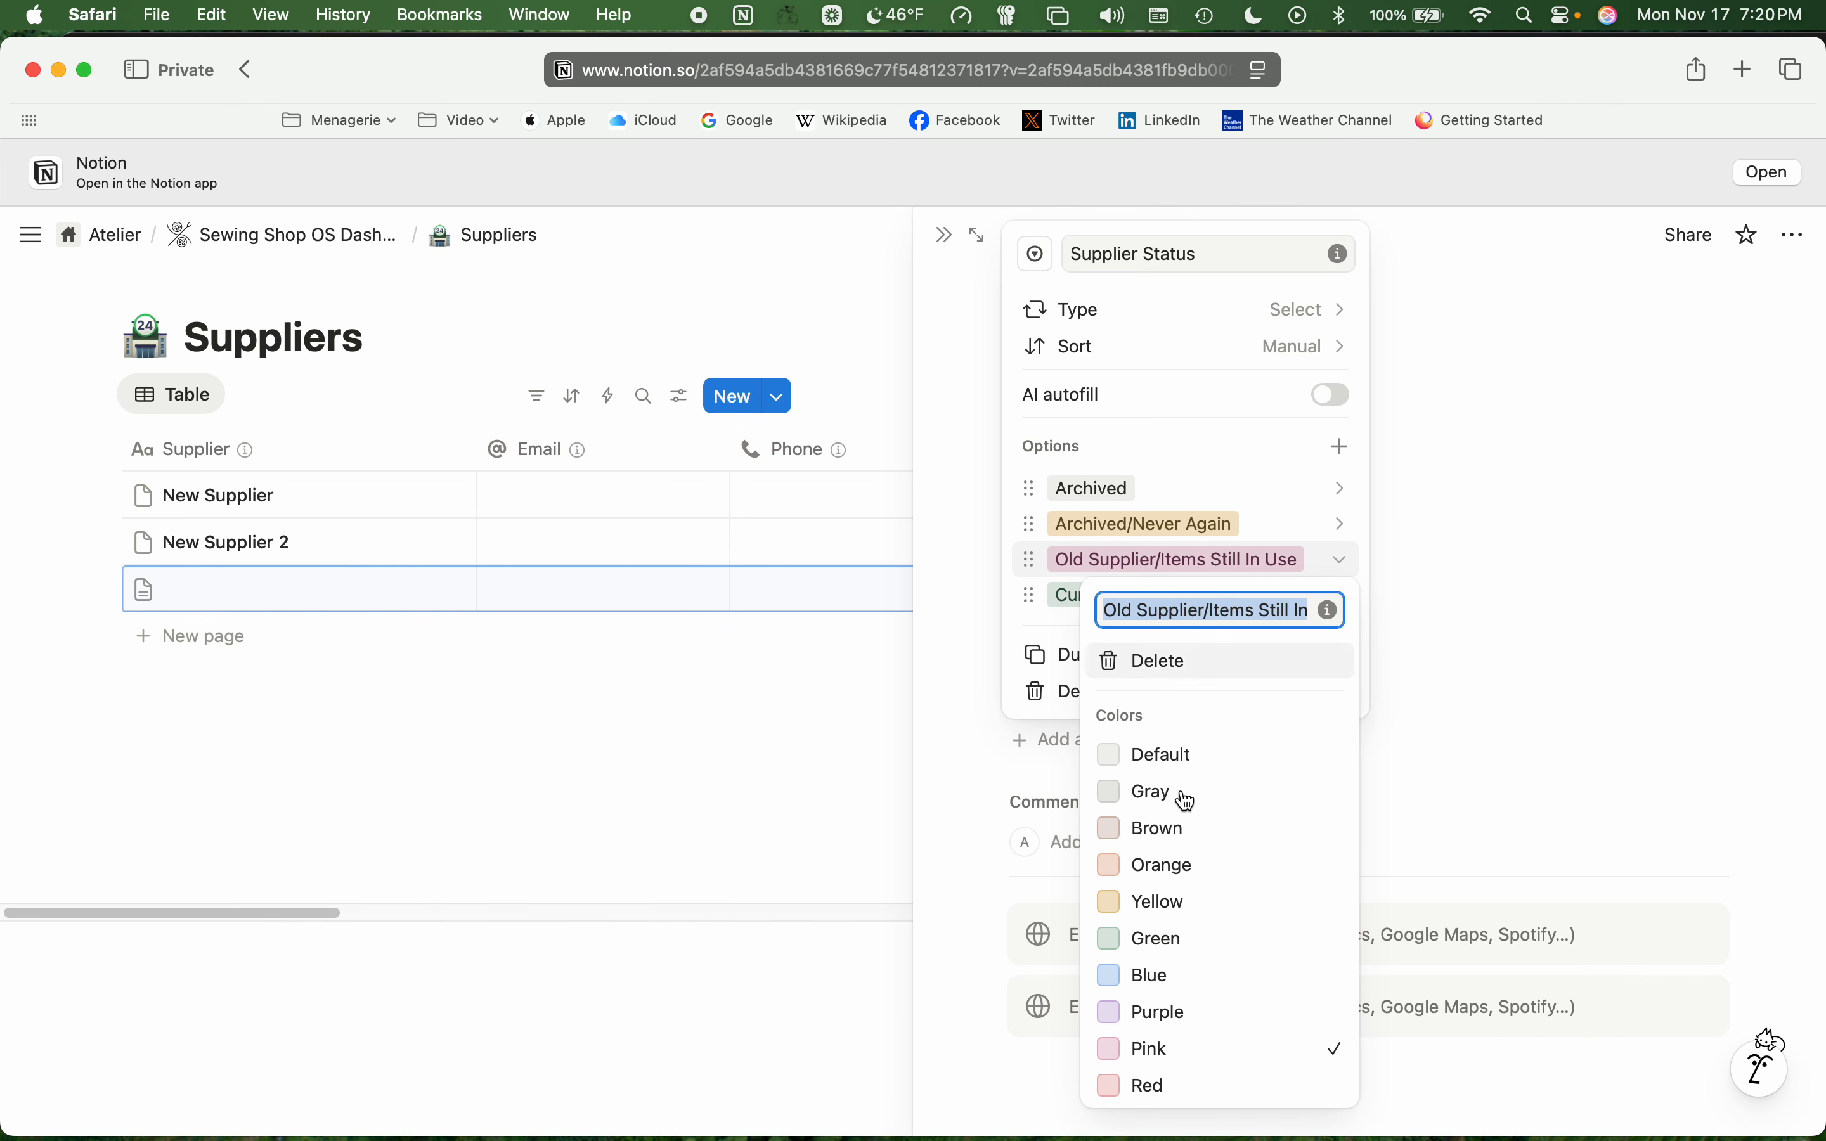
left_click(1162, 868)
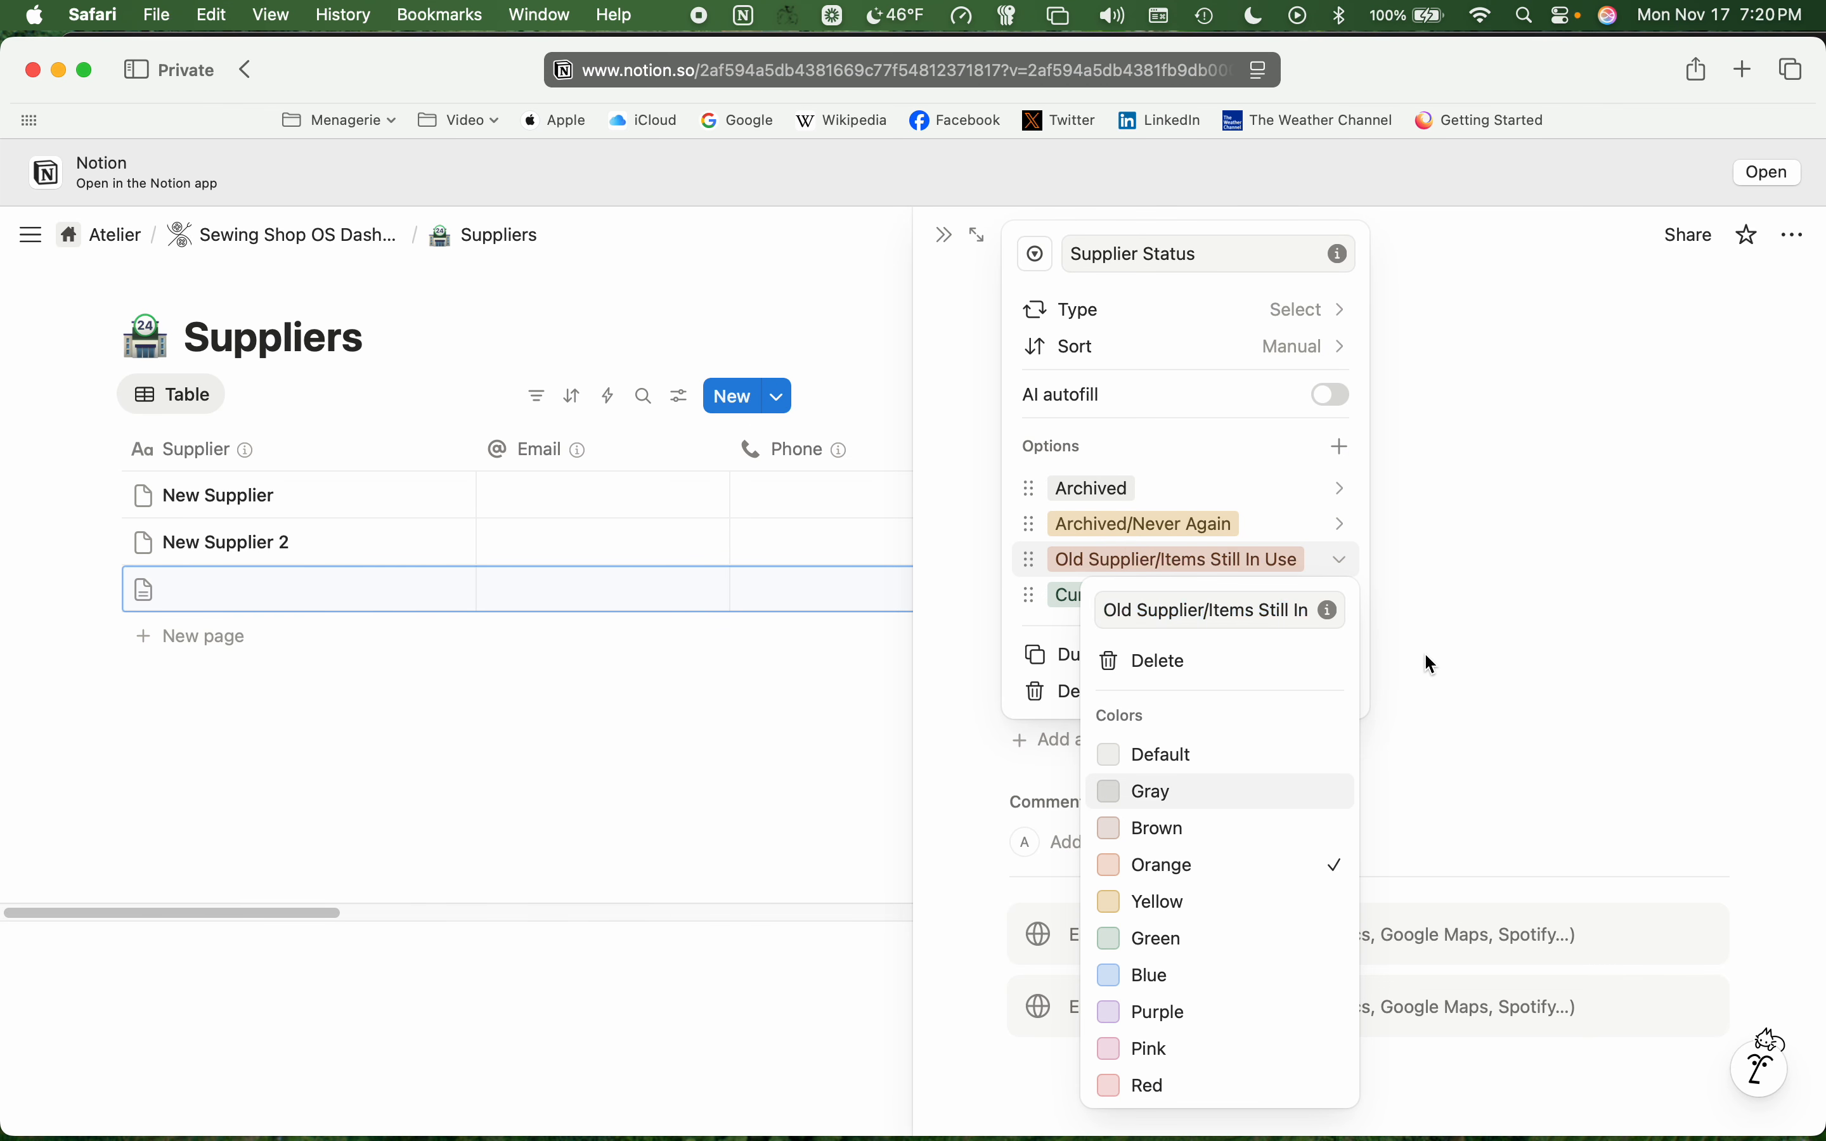
left_click(1494, 646)
- Color the Archived/Never Again option Red and the Archived option Purple, and close the supplier record
left_click(1231, 522)
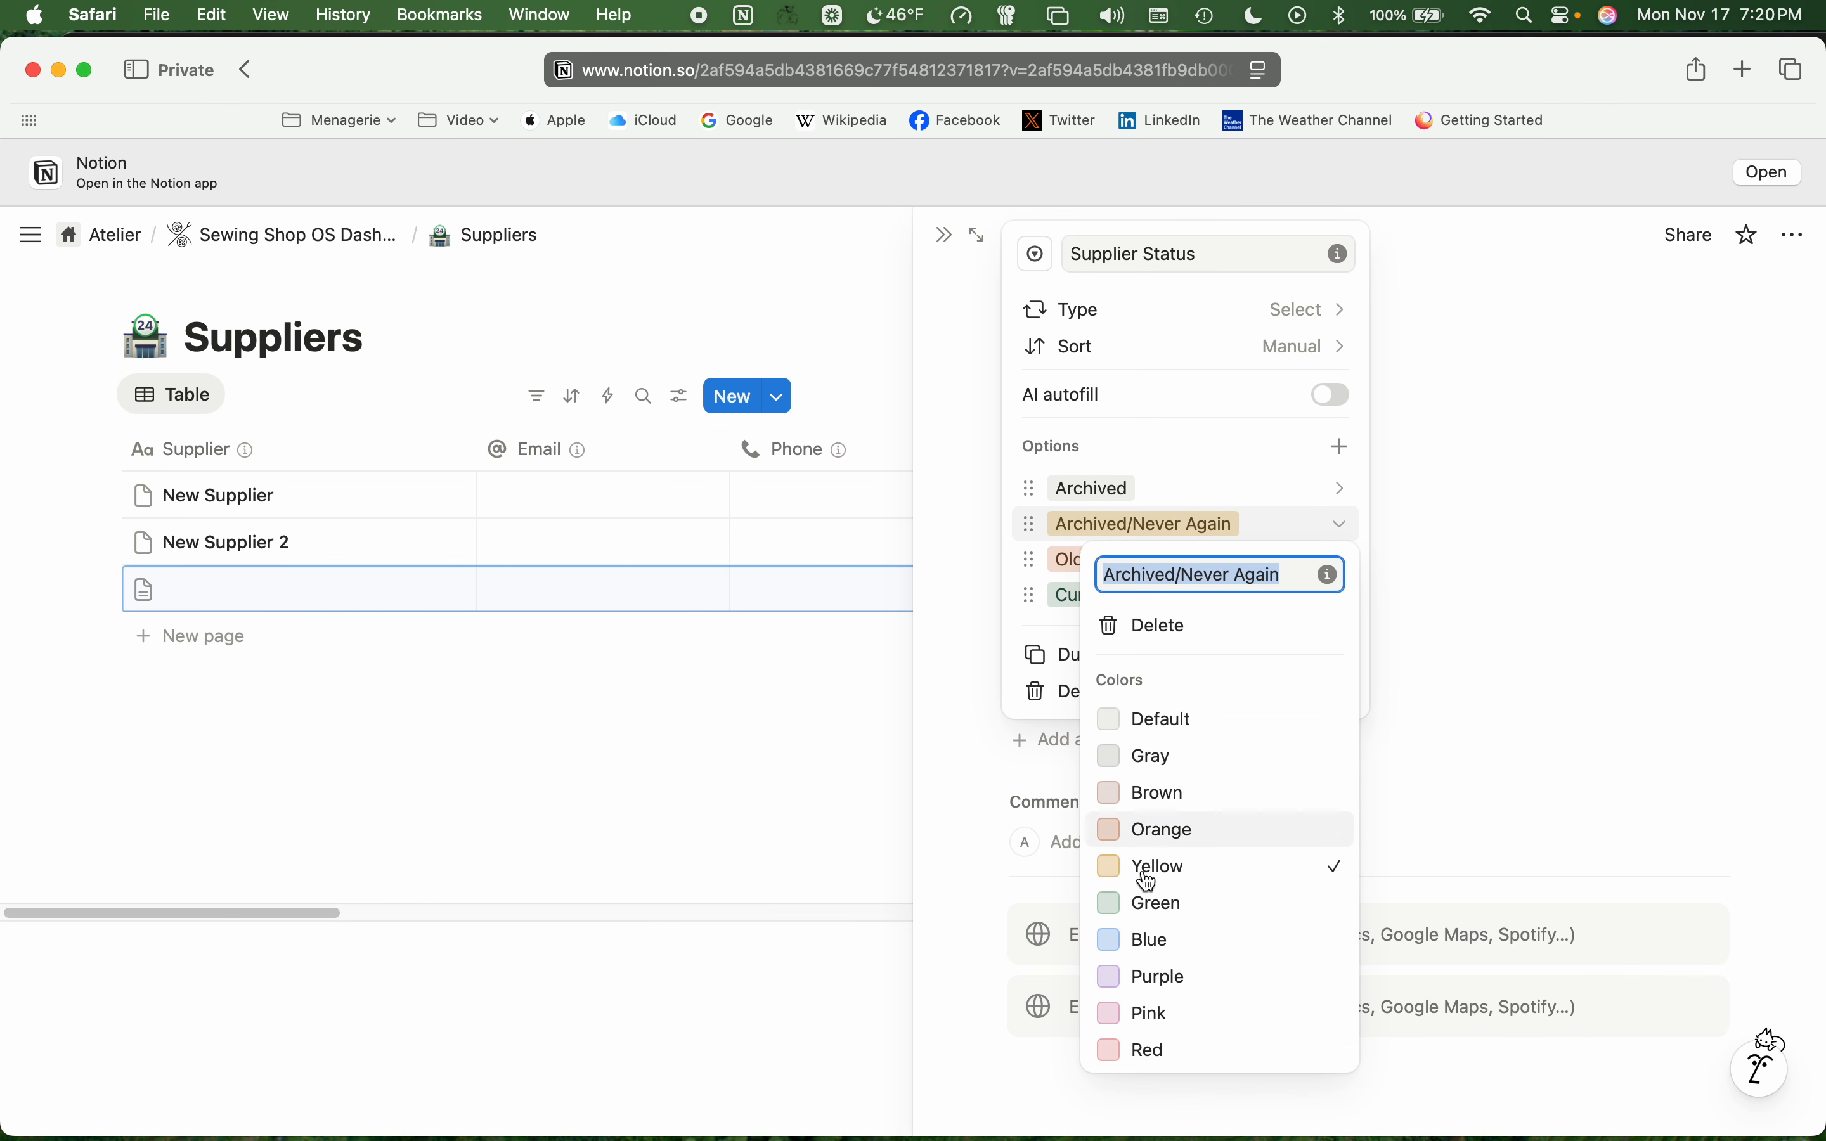
left_click(1171, 1057)
left_click(1568, 596)
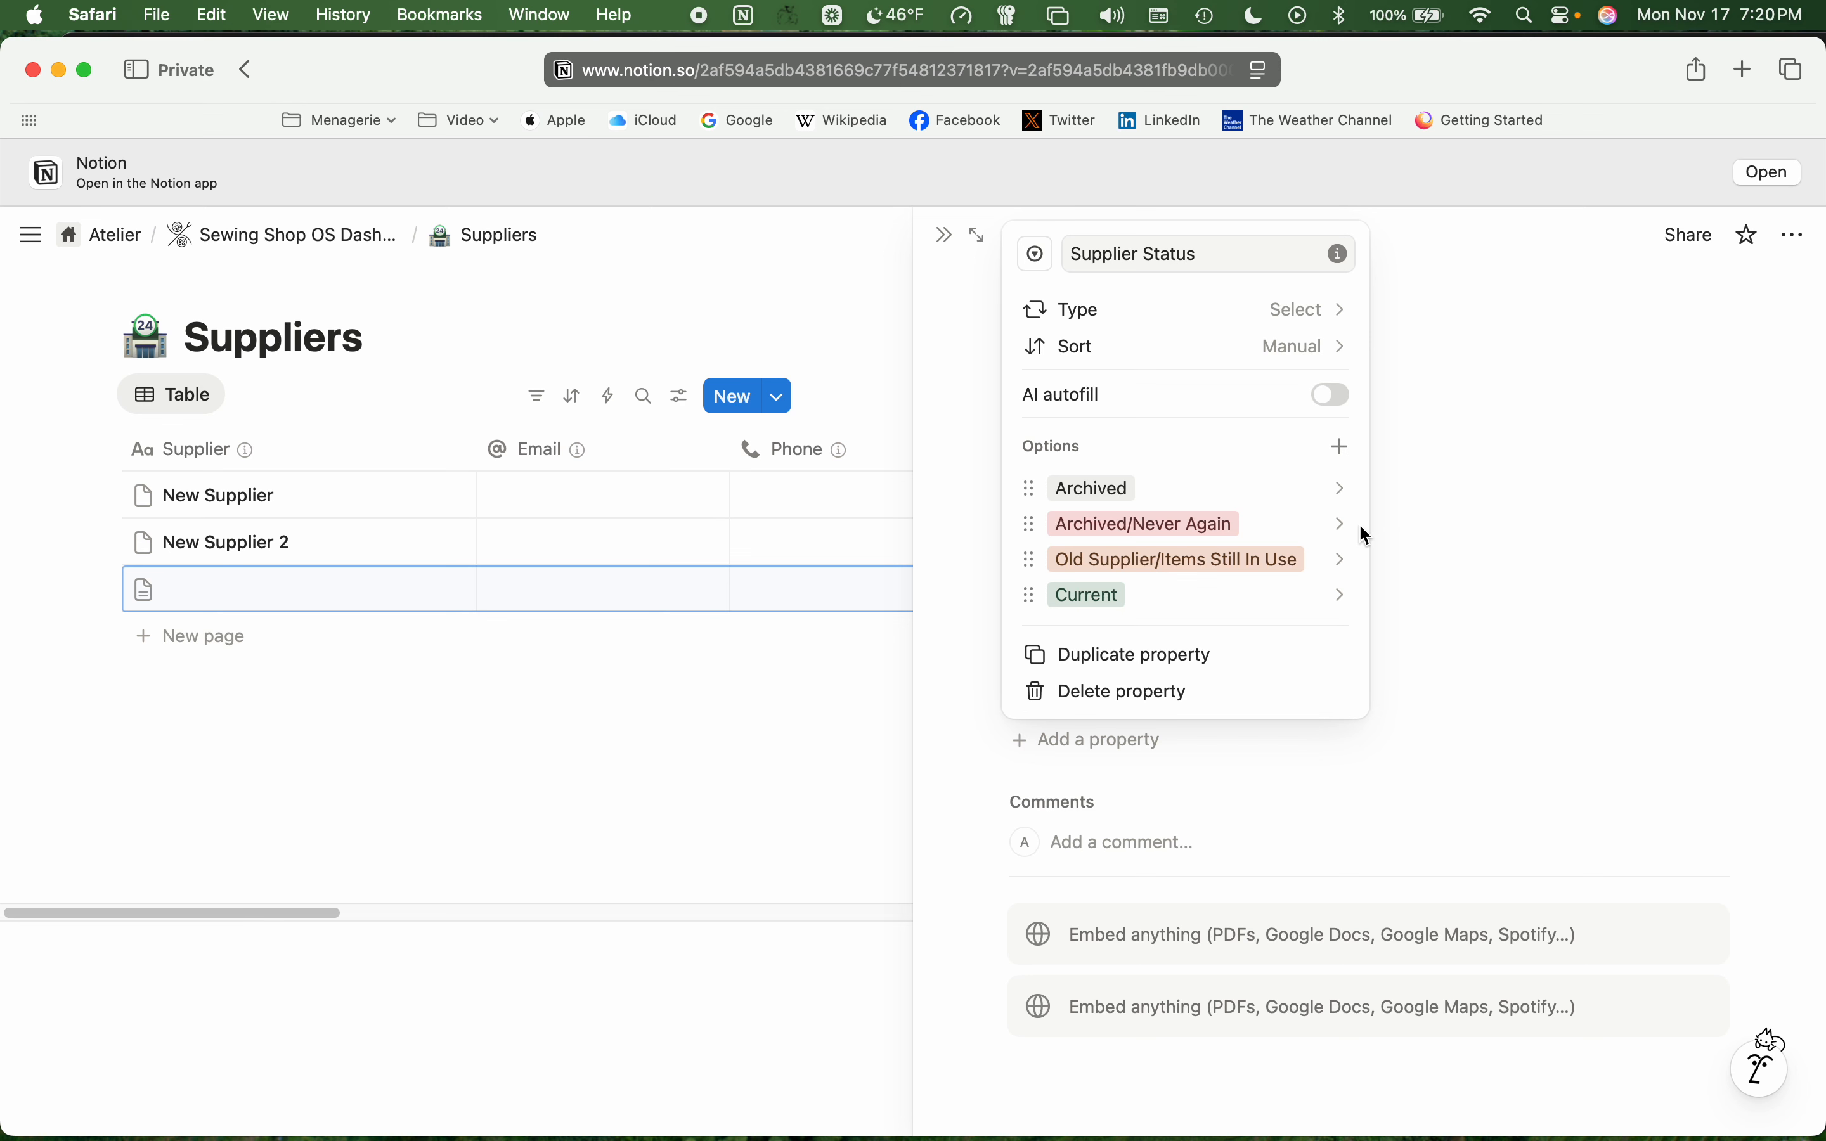
left_click(1127, 492)
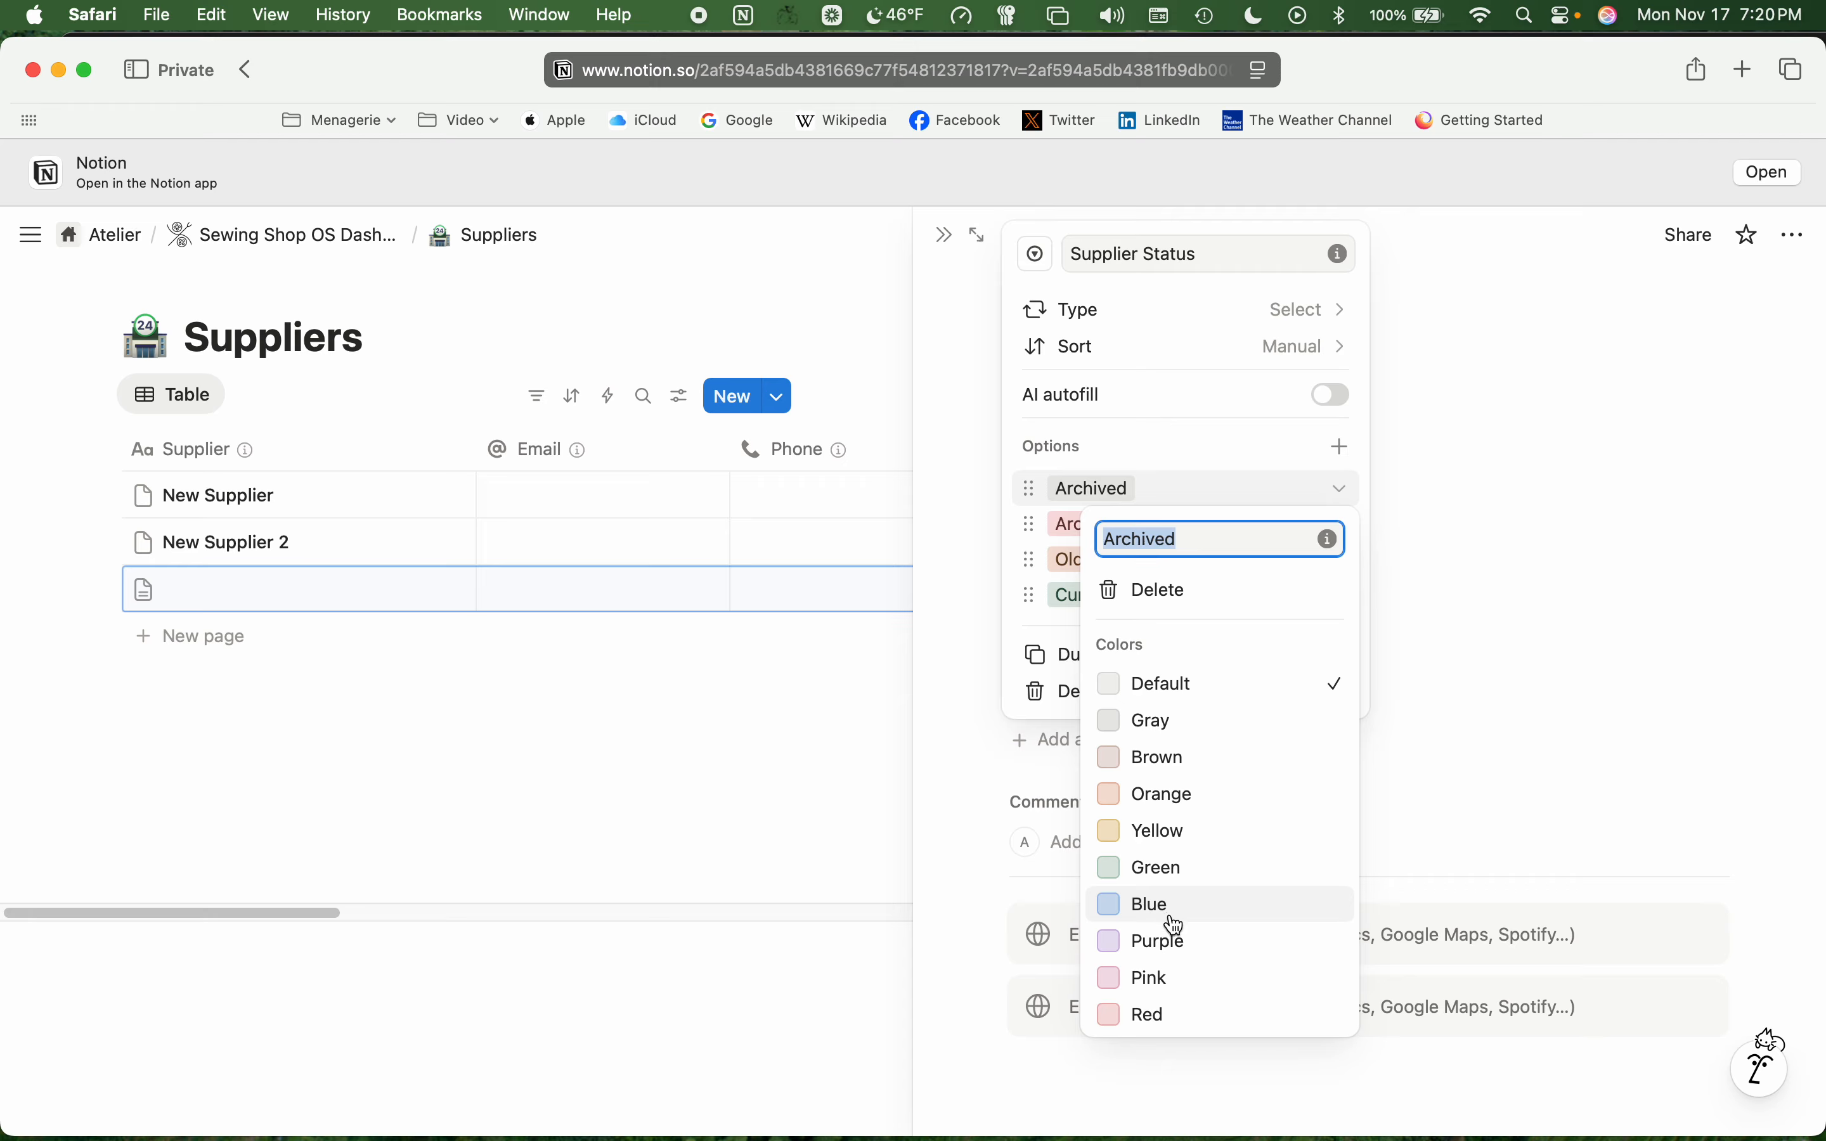
left_click(1172, 943)
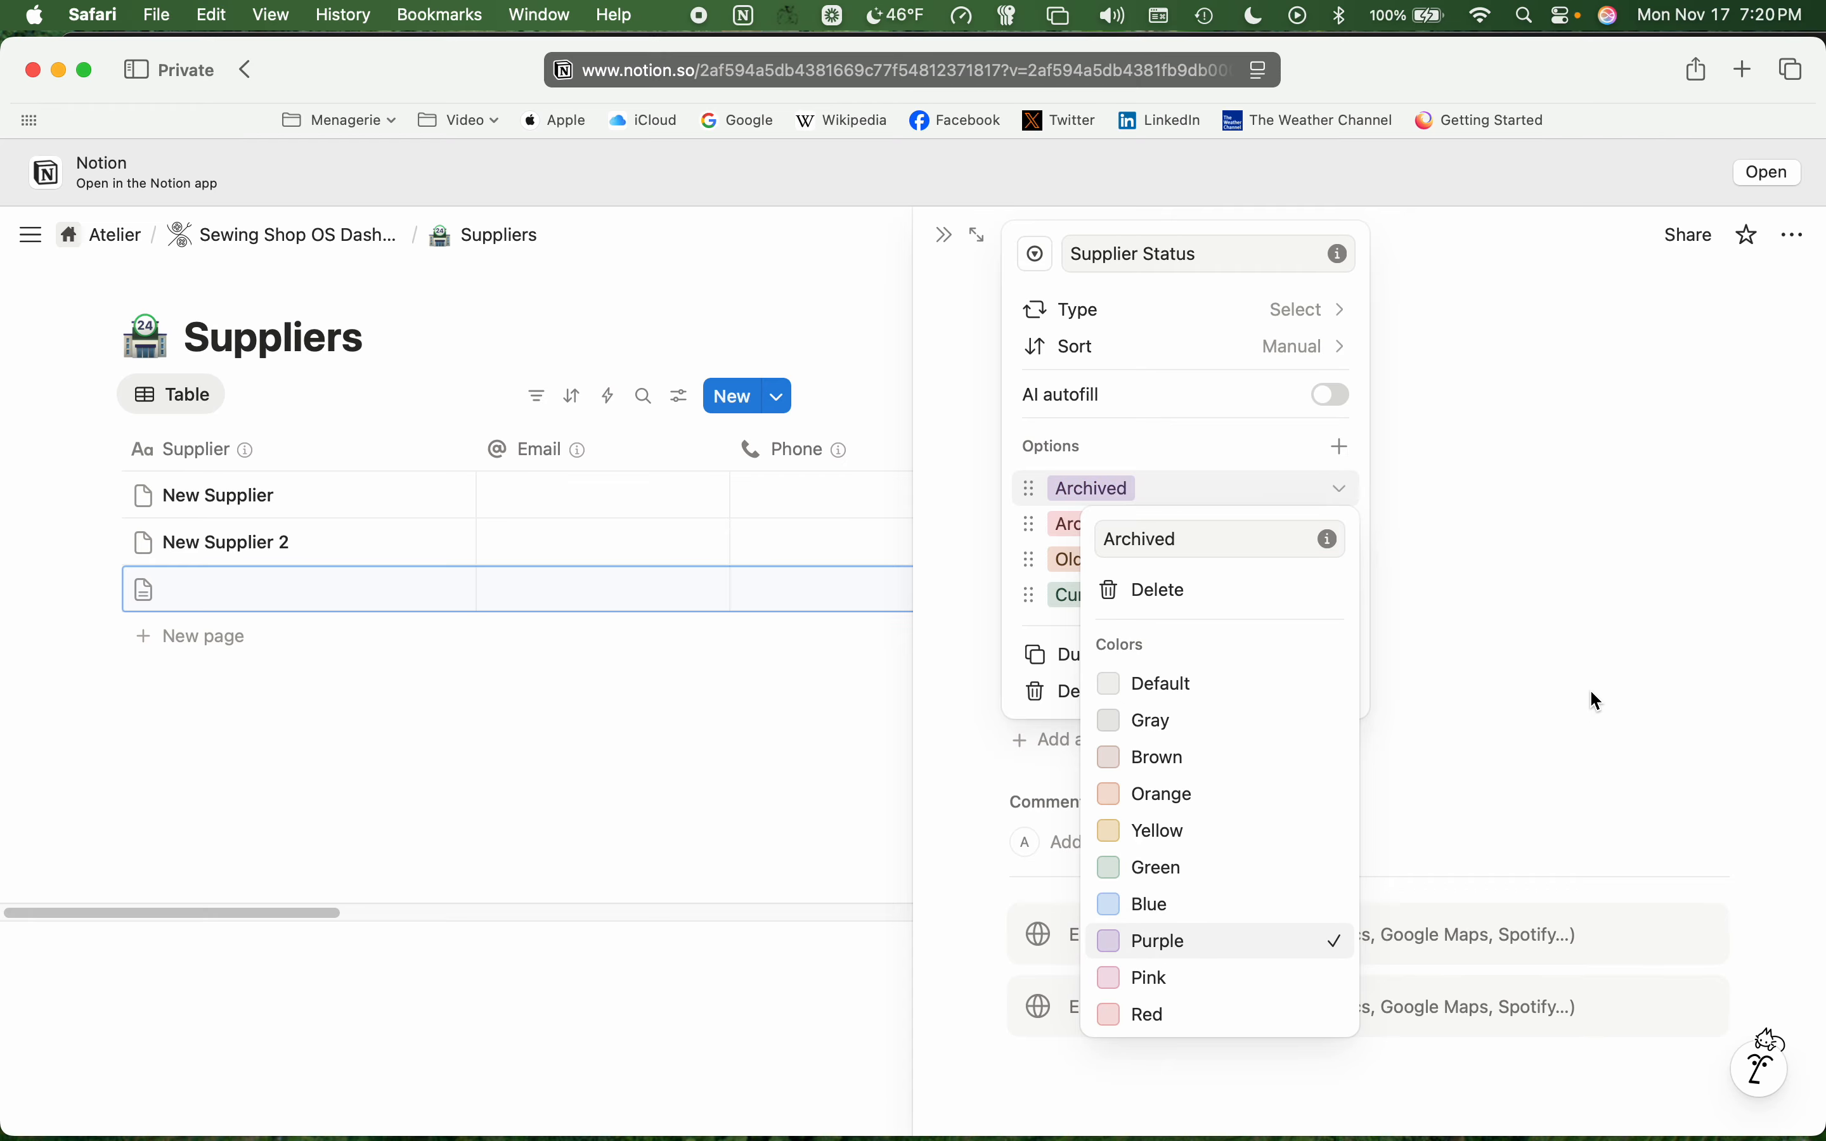
left_click(1589, 689)
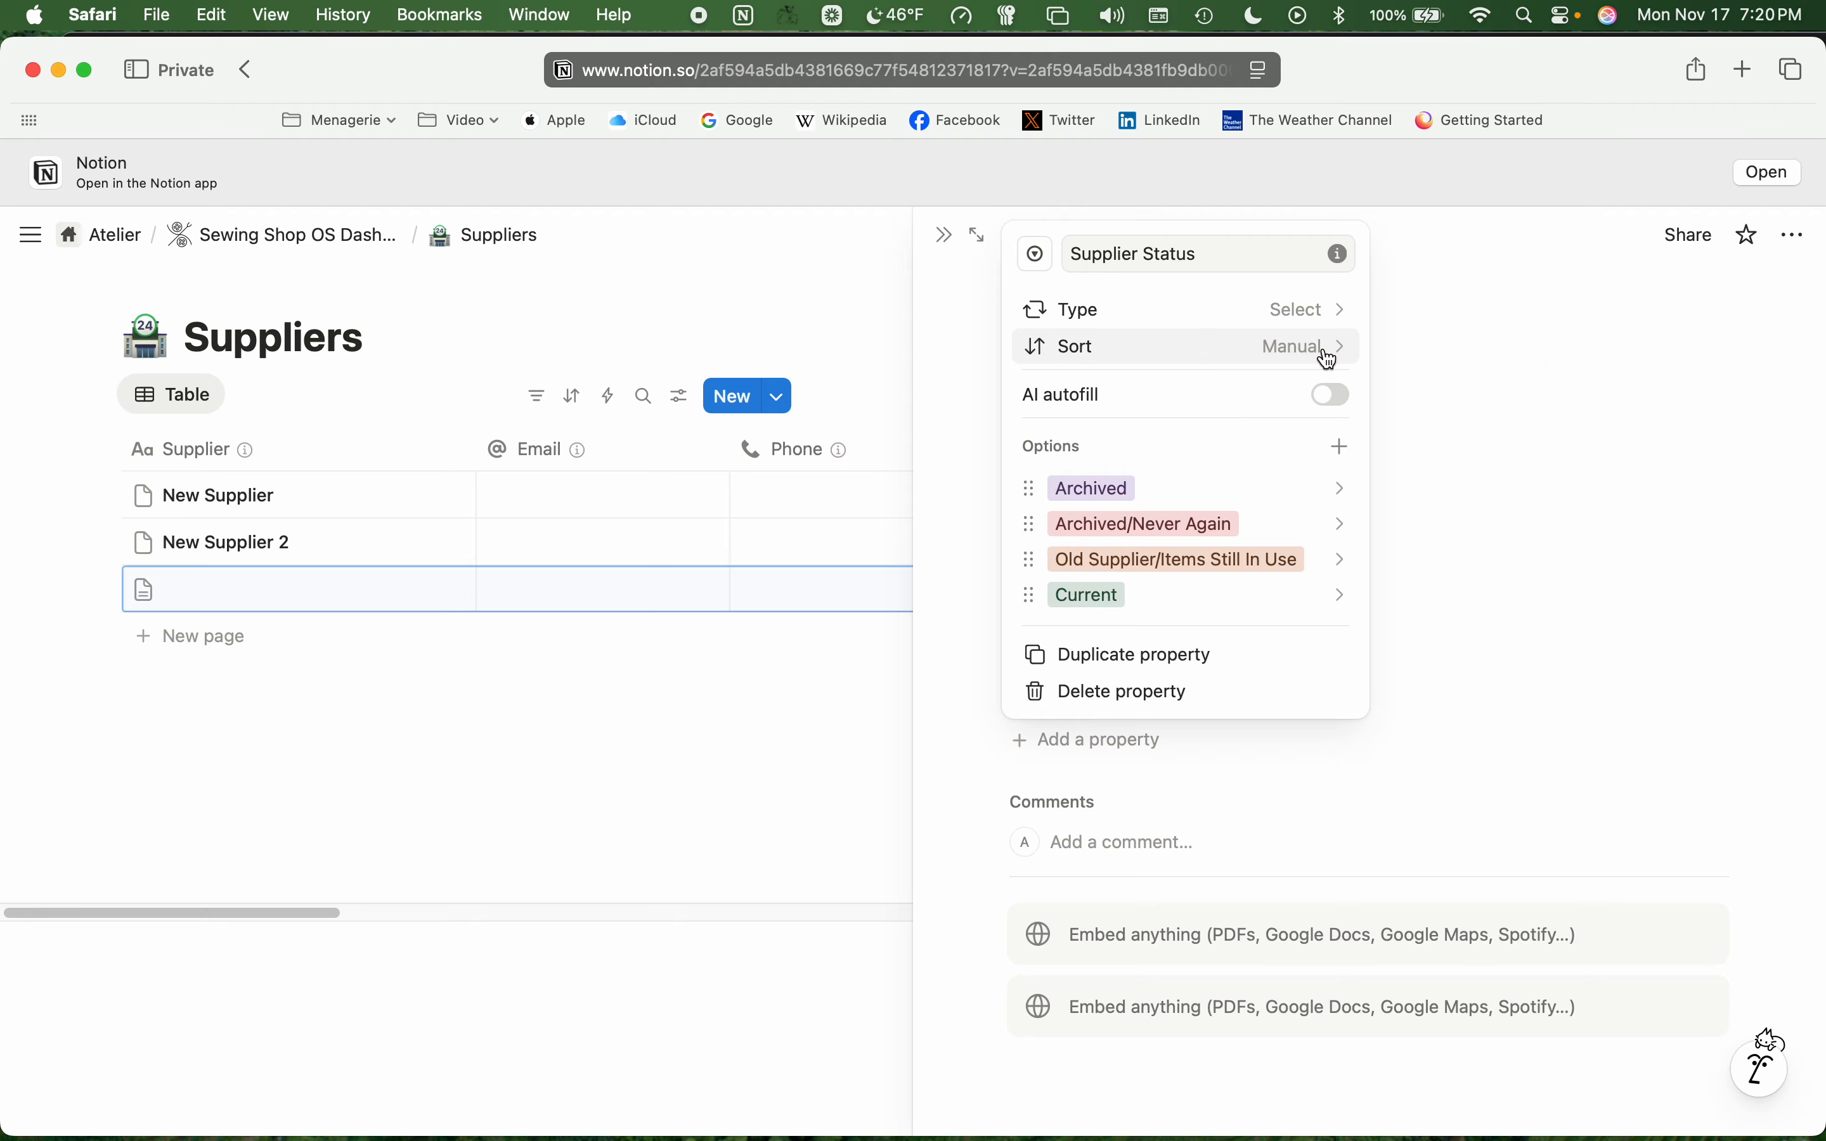
left_click(1460, 344)
left_click(943, 234)
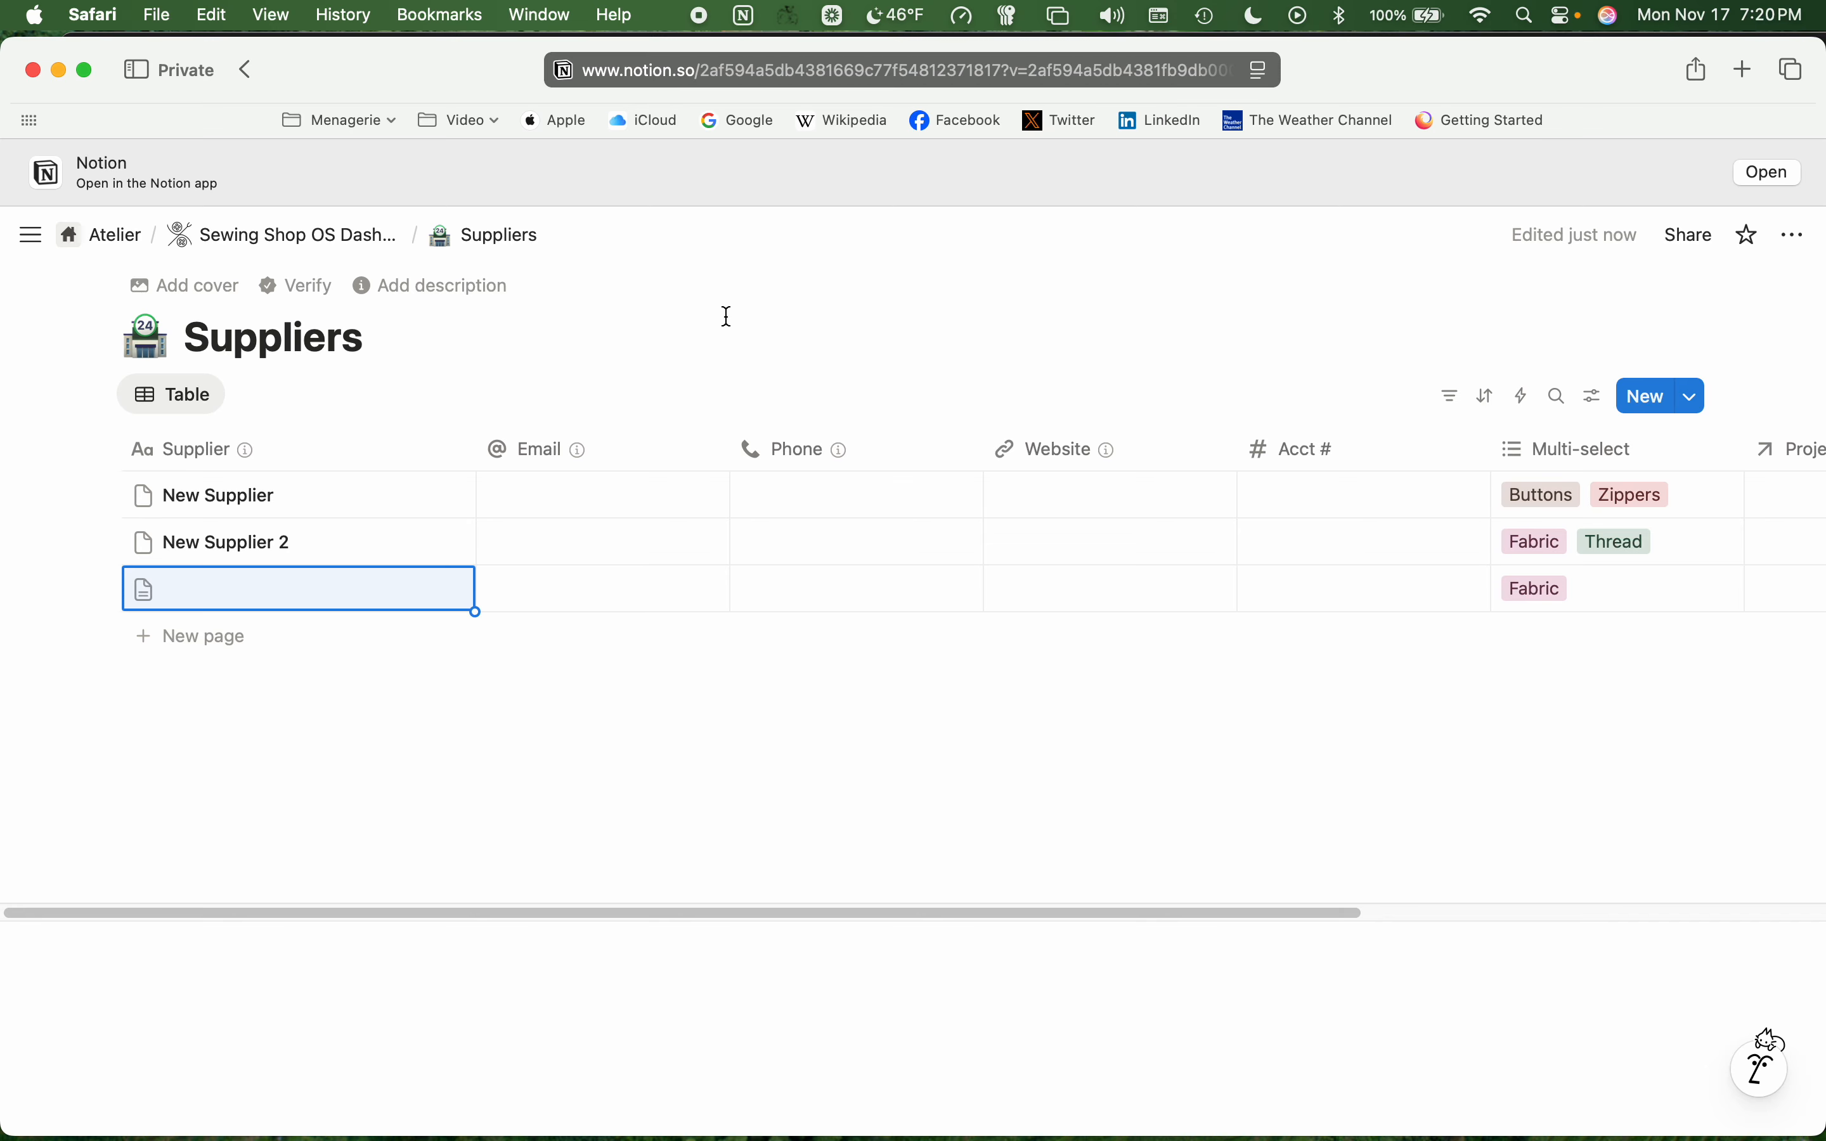
- Open the New Supplier record and link Test Project 2 in its Projects property
left_click_drag(892, 911, 984, 912)
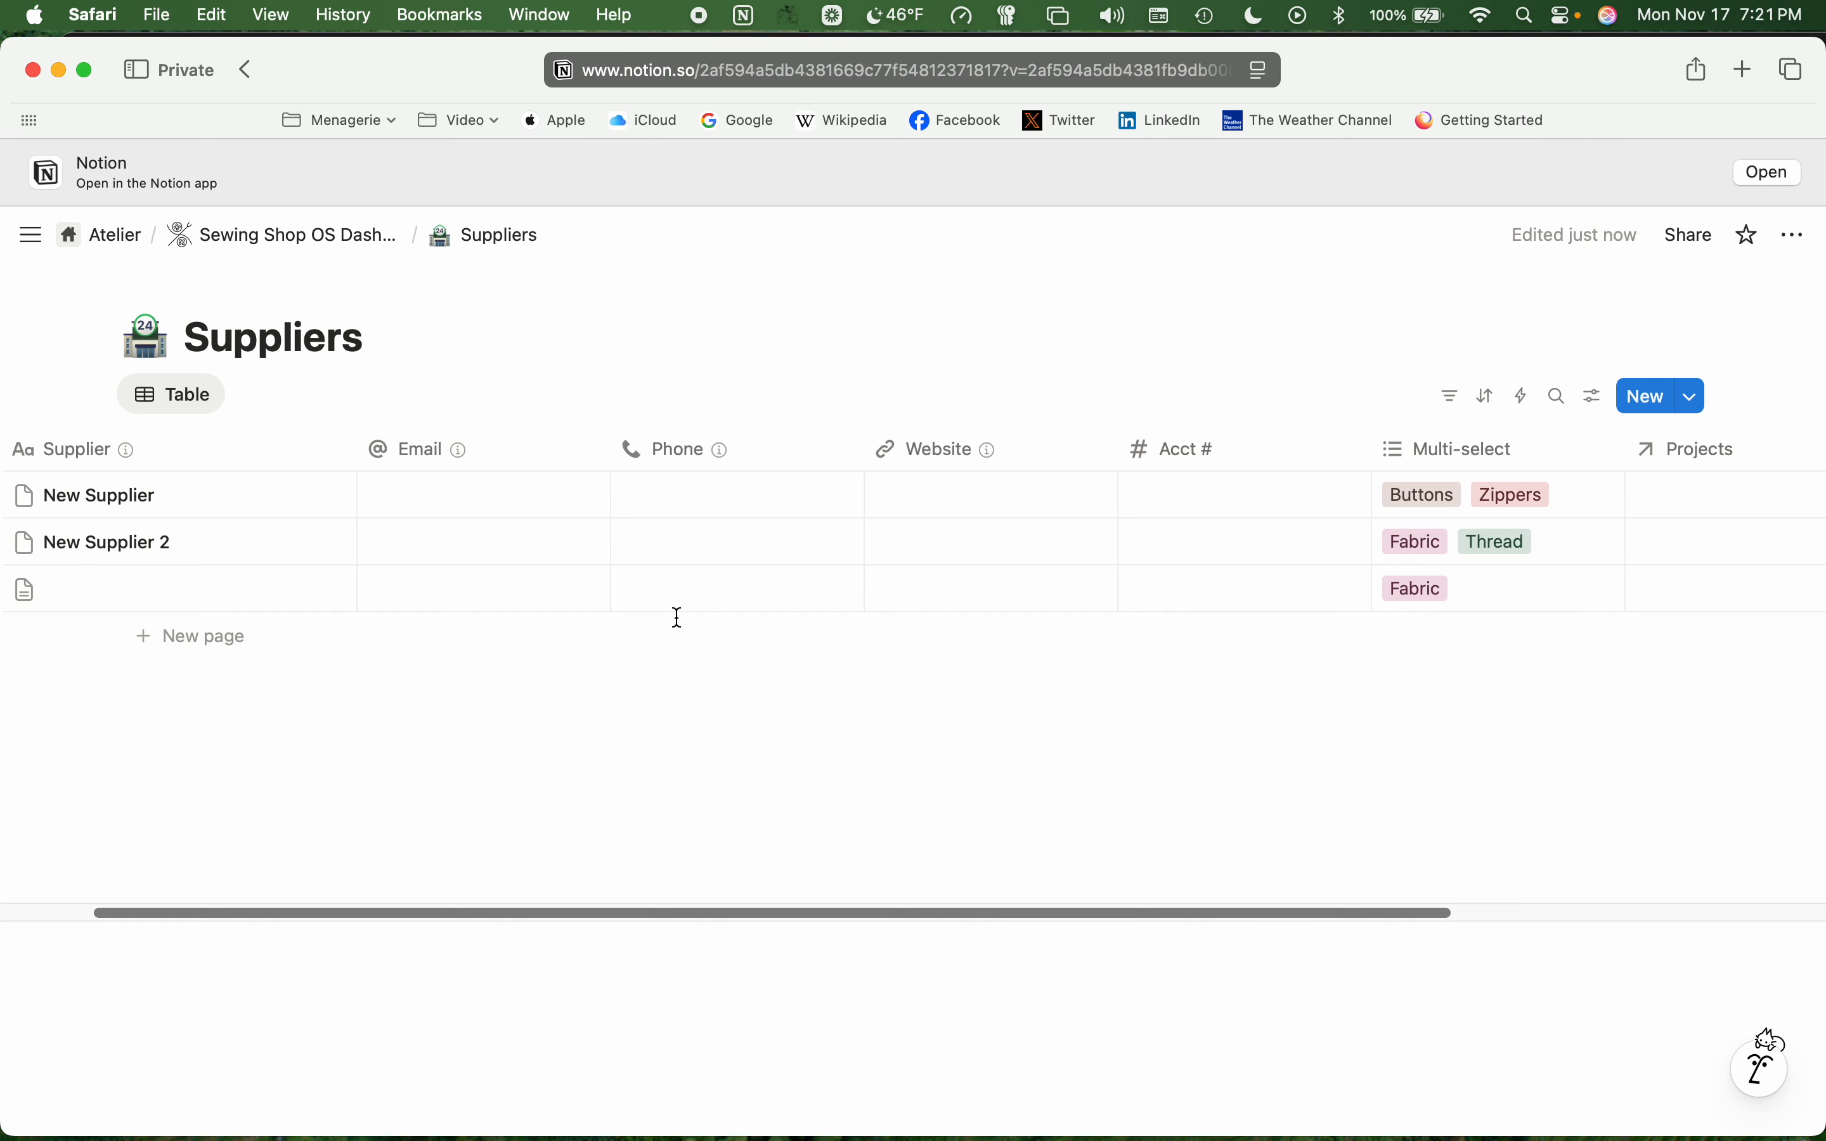
left_click(336, 496)
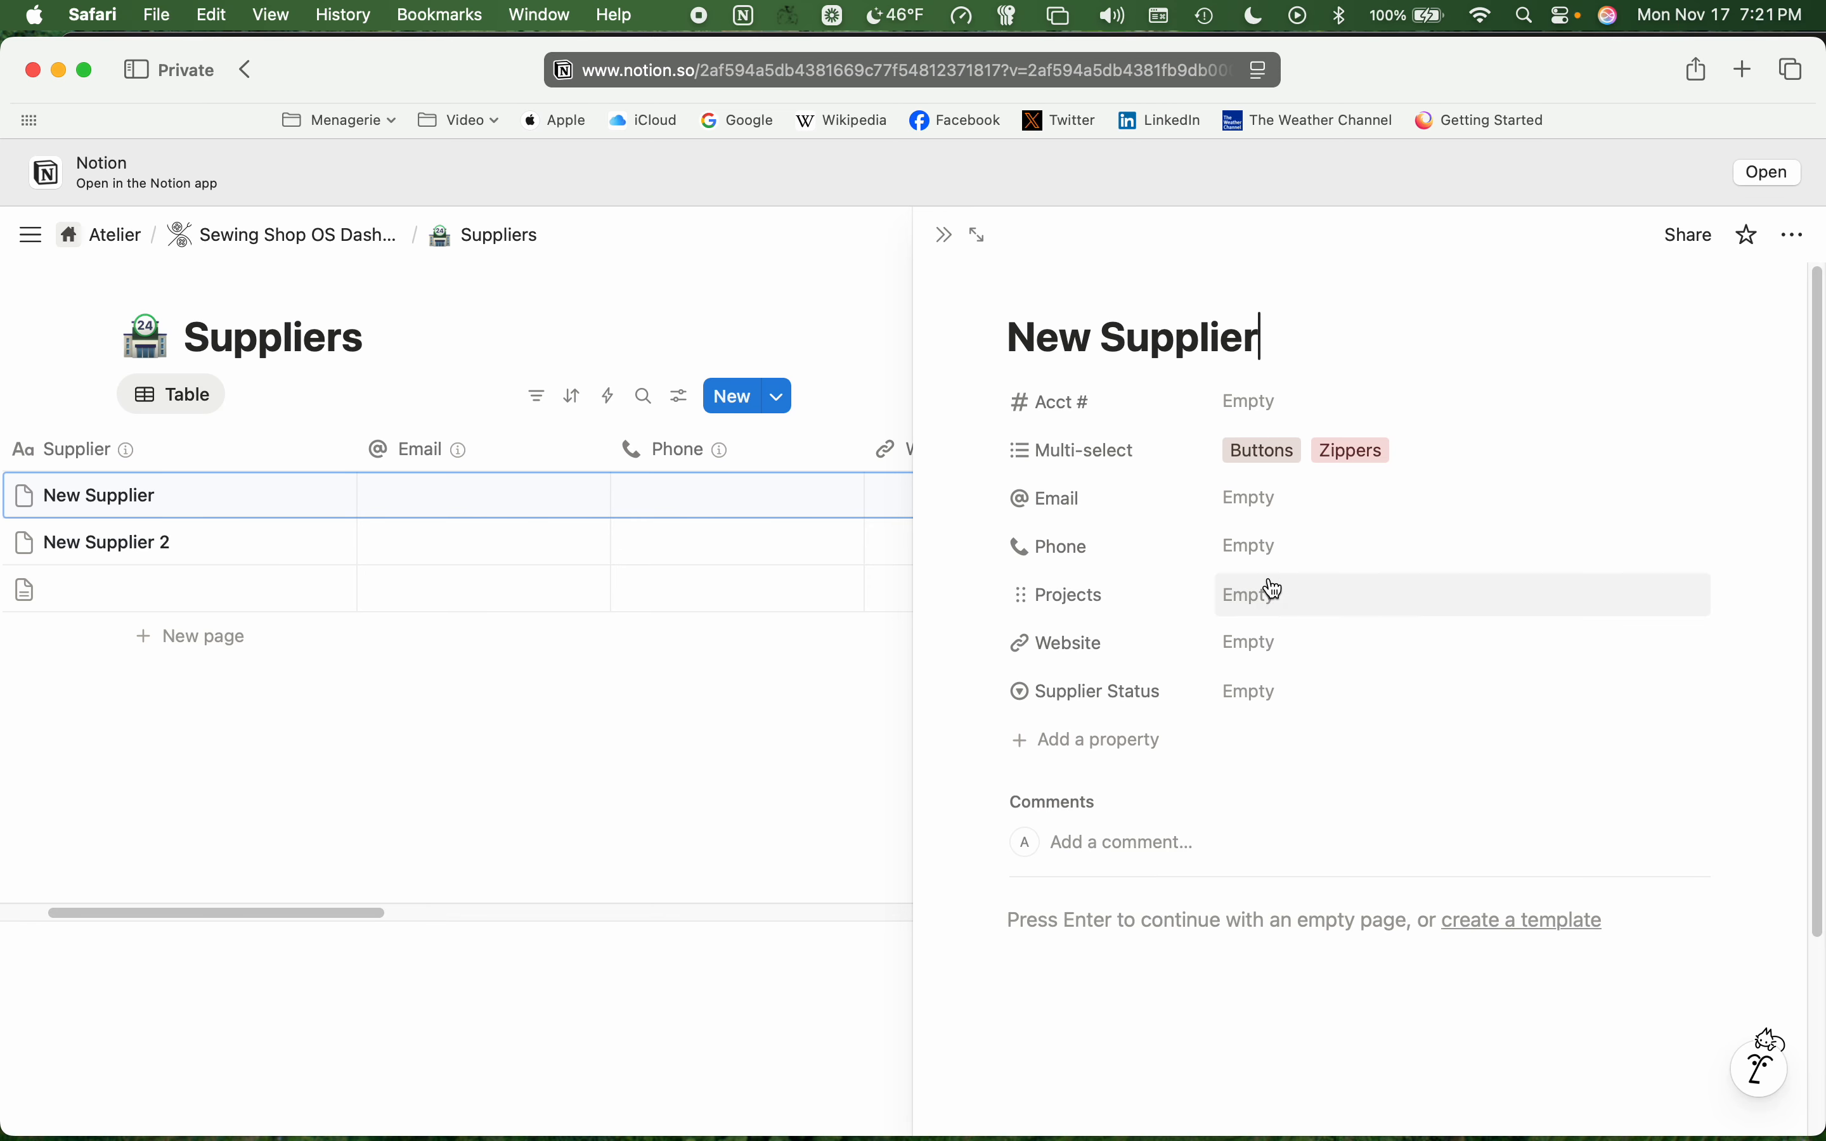
left_click(1245, 595)
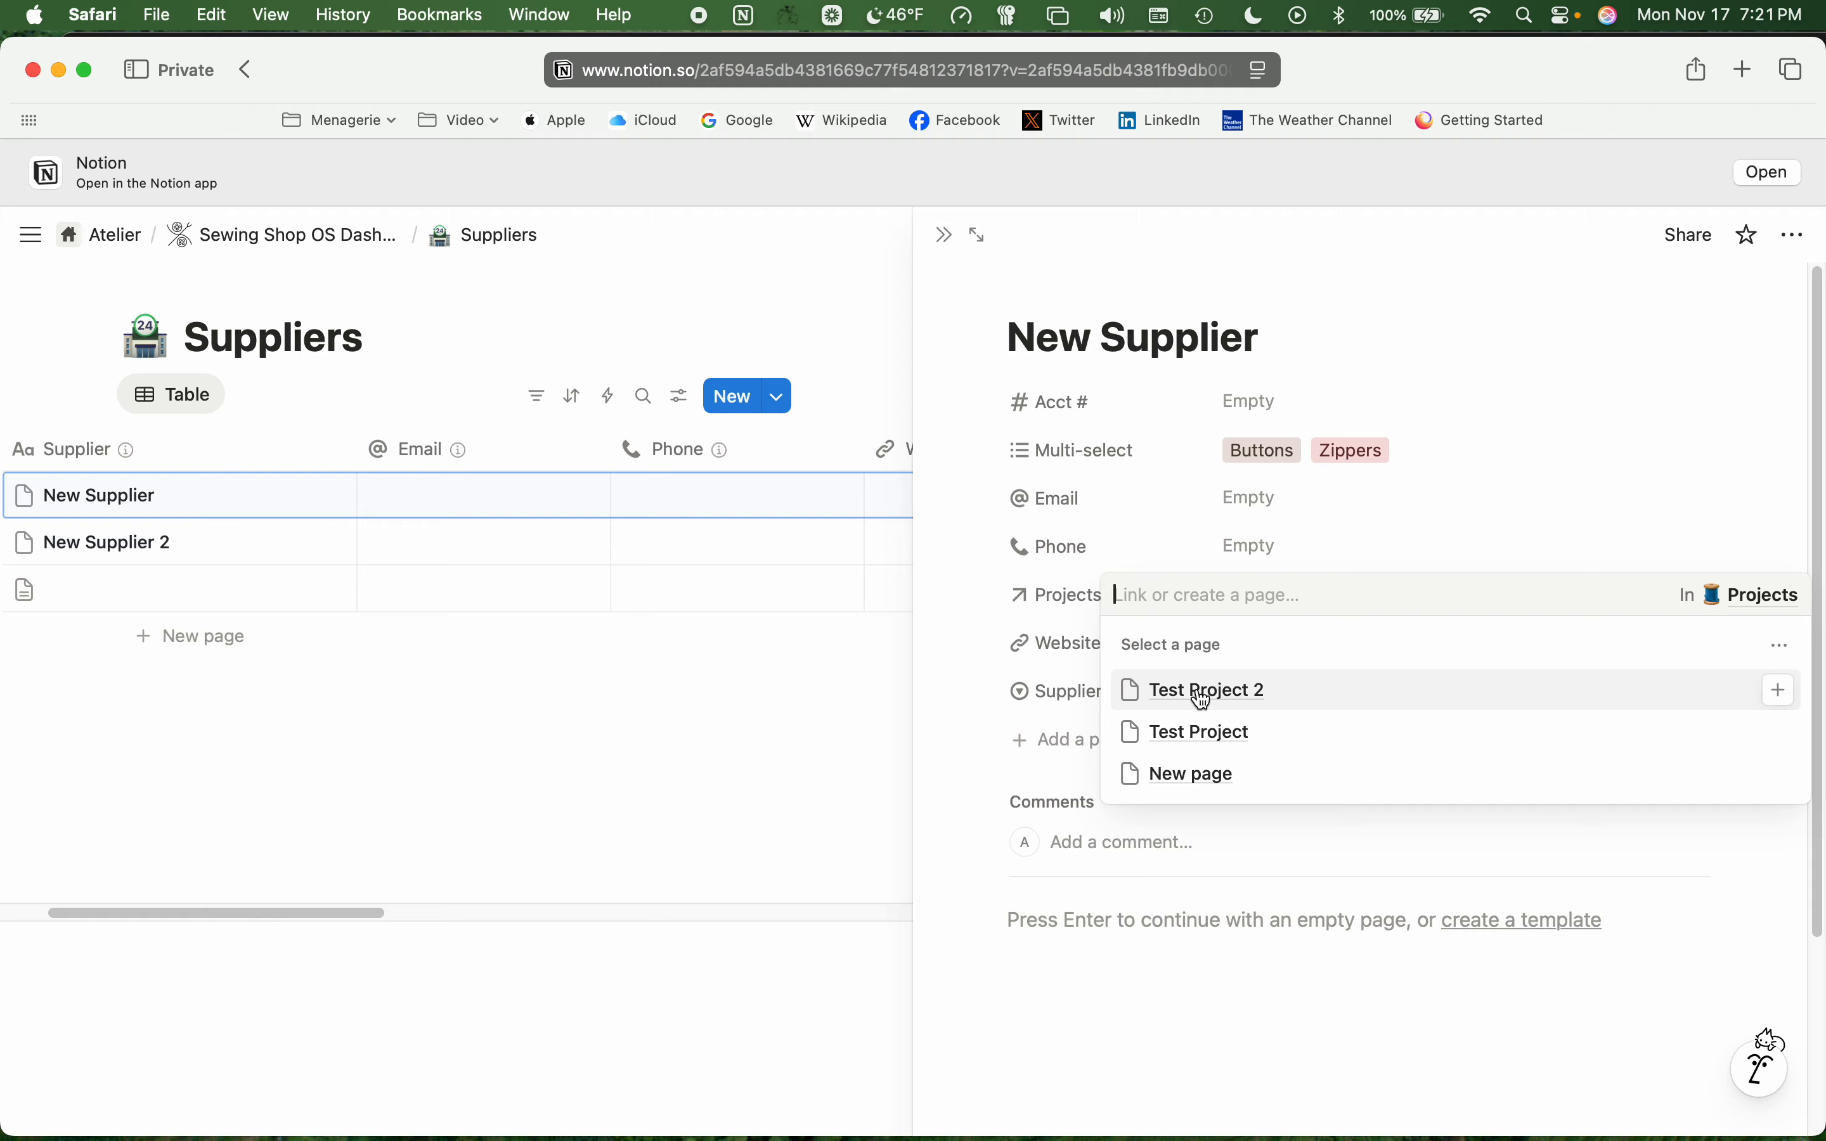
left_click(1205, 700)
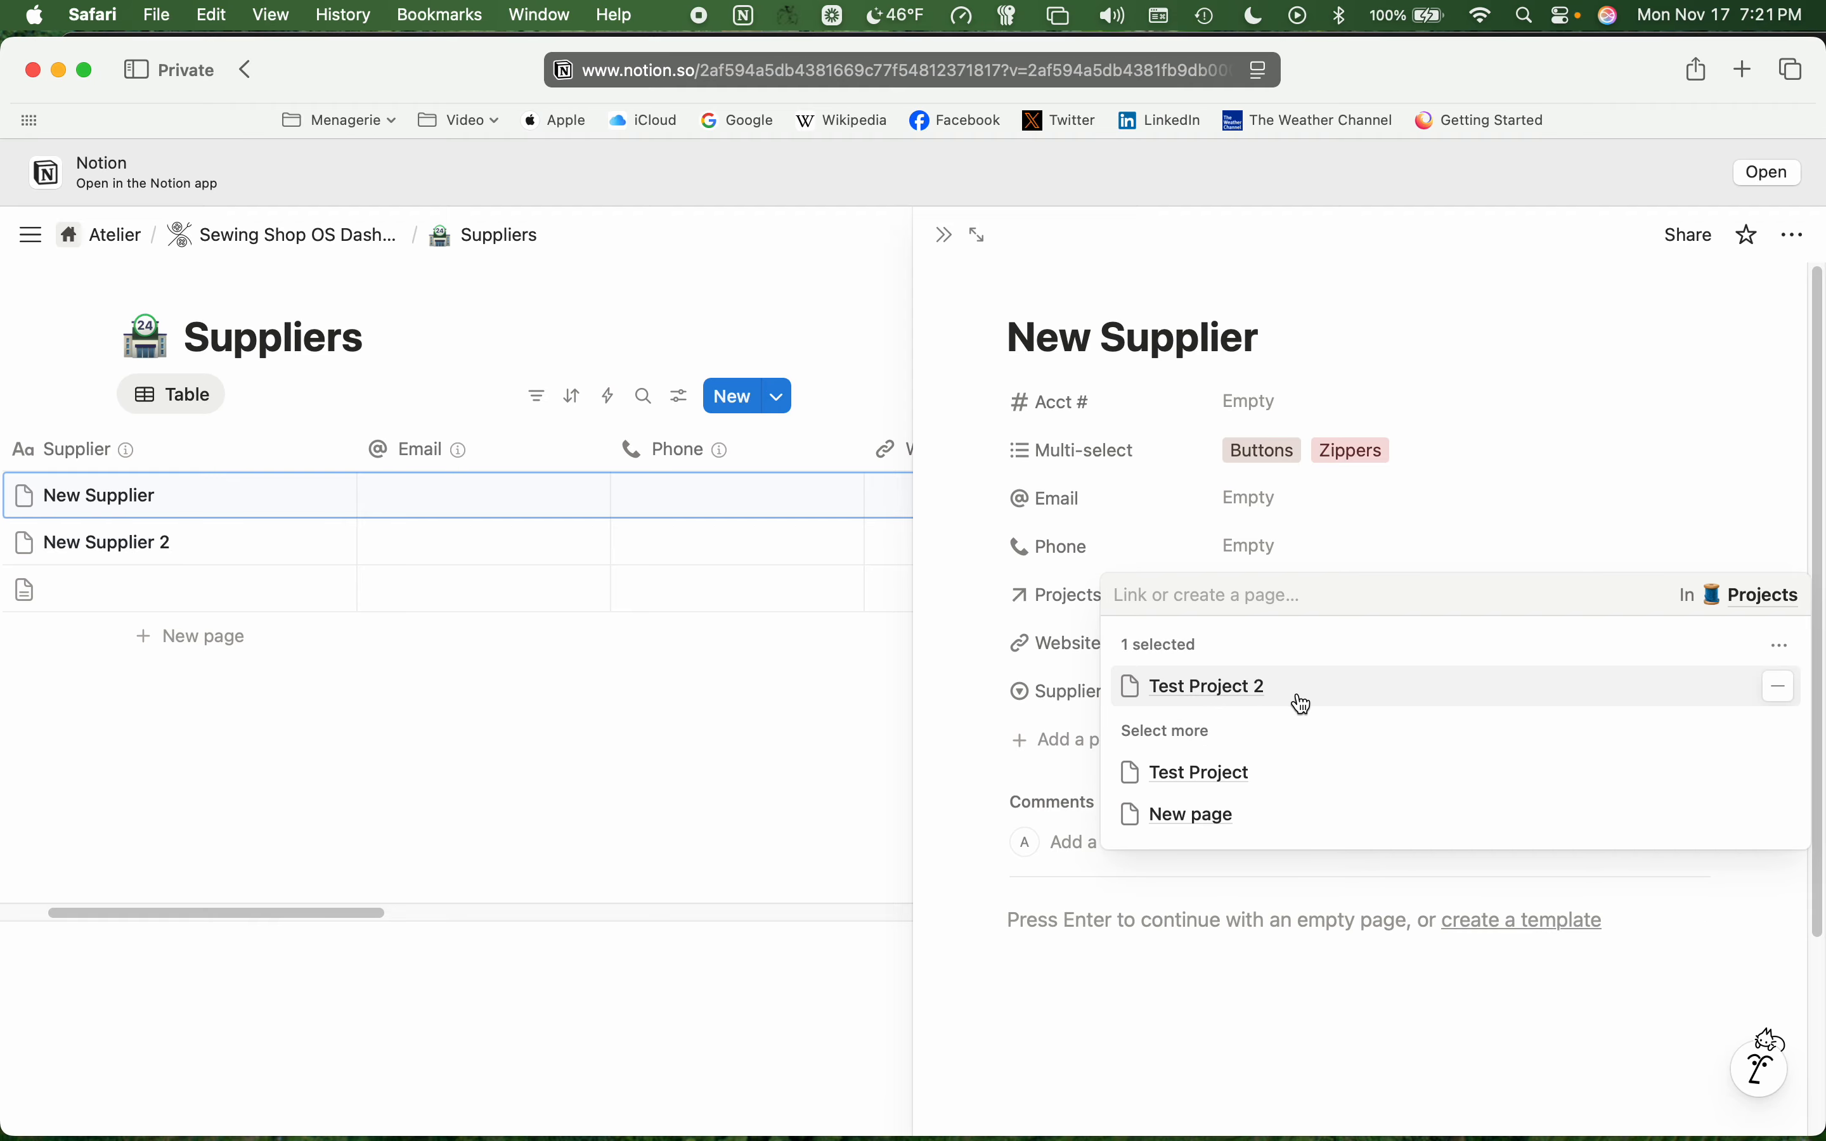
- Open the linked Test Project 2 and append "Need to order buttons for the blue dress." to its Text property
left_click(1192, 695)
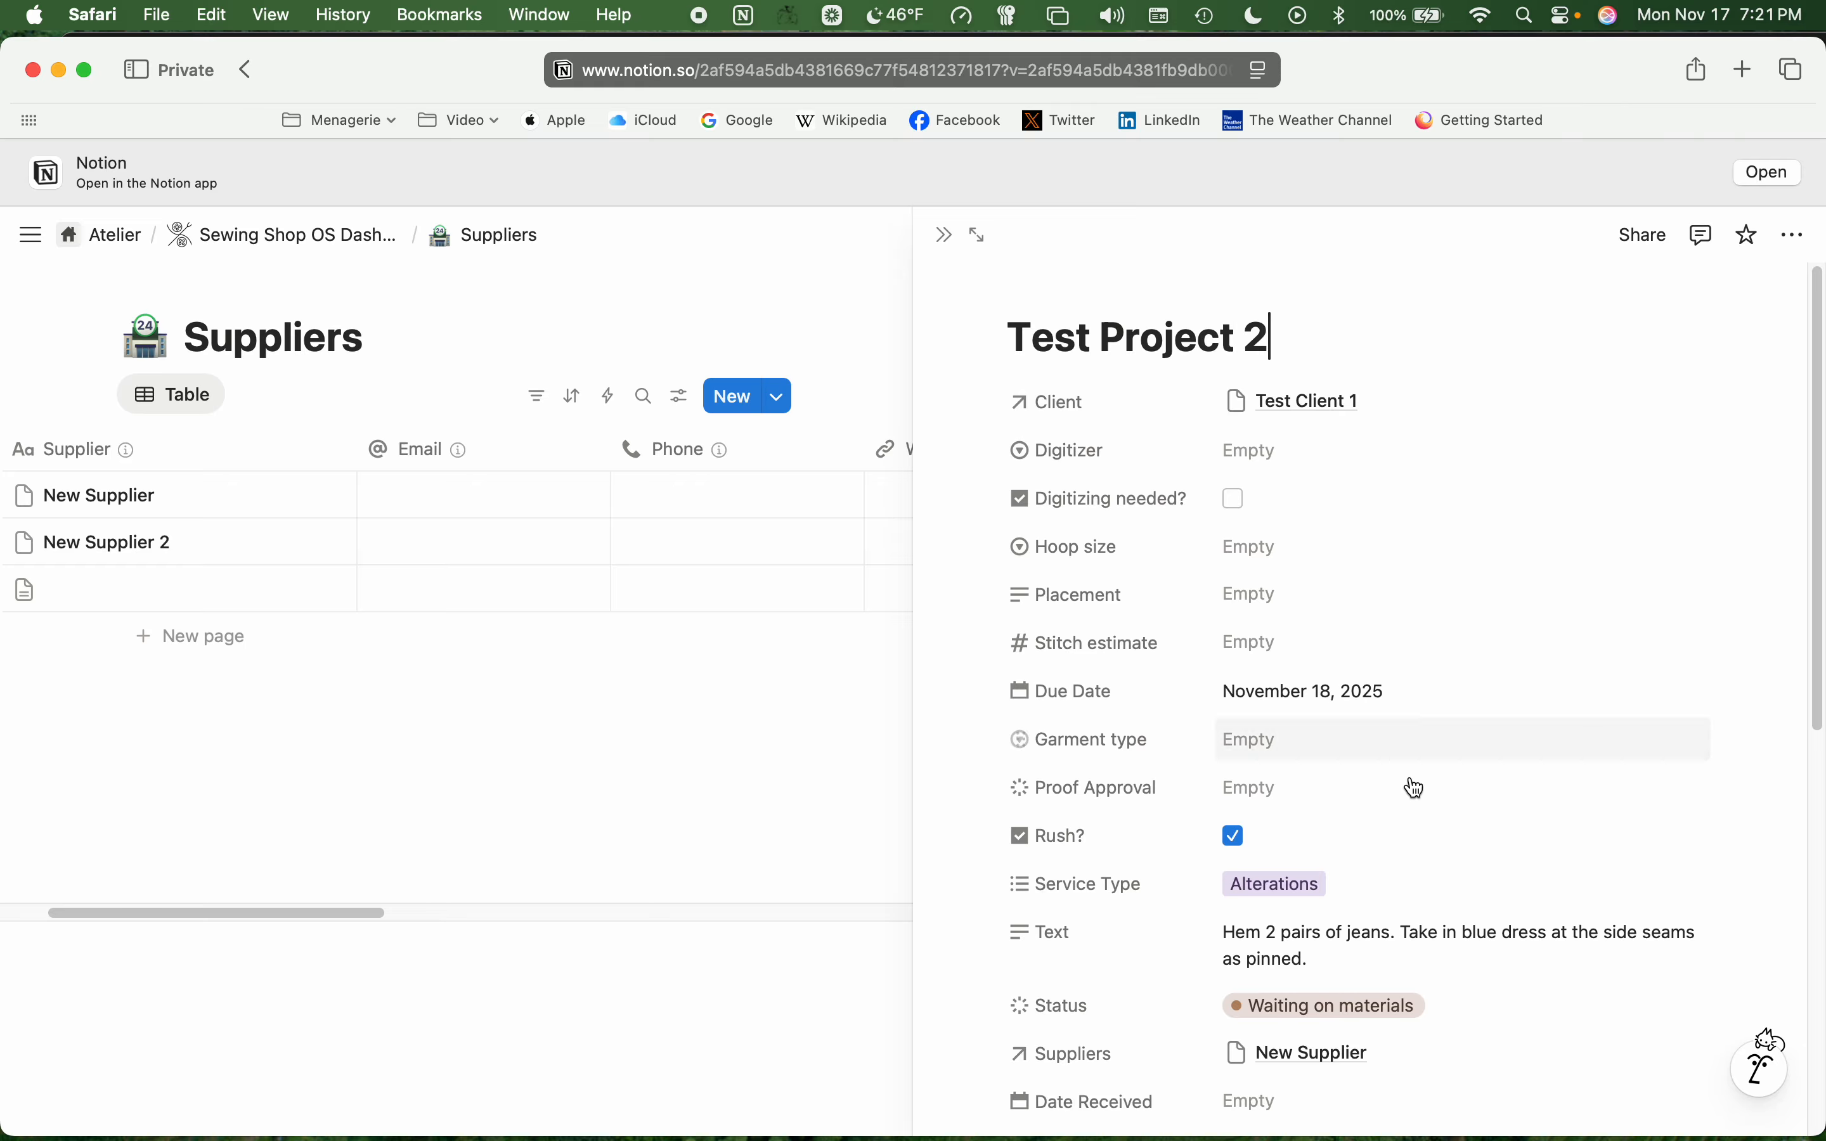
scroll(1425, 827, "down", 2)
scroll(1429, 826, "down", 2)
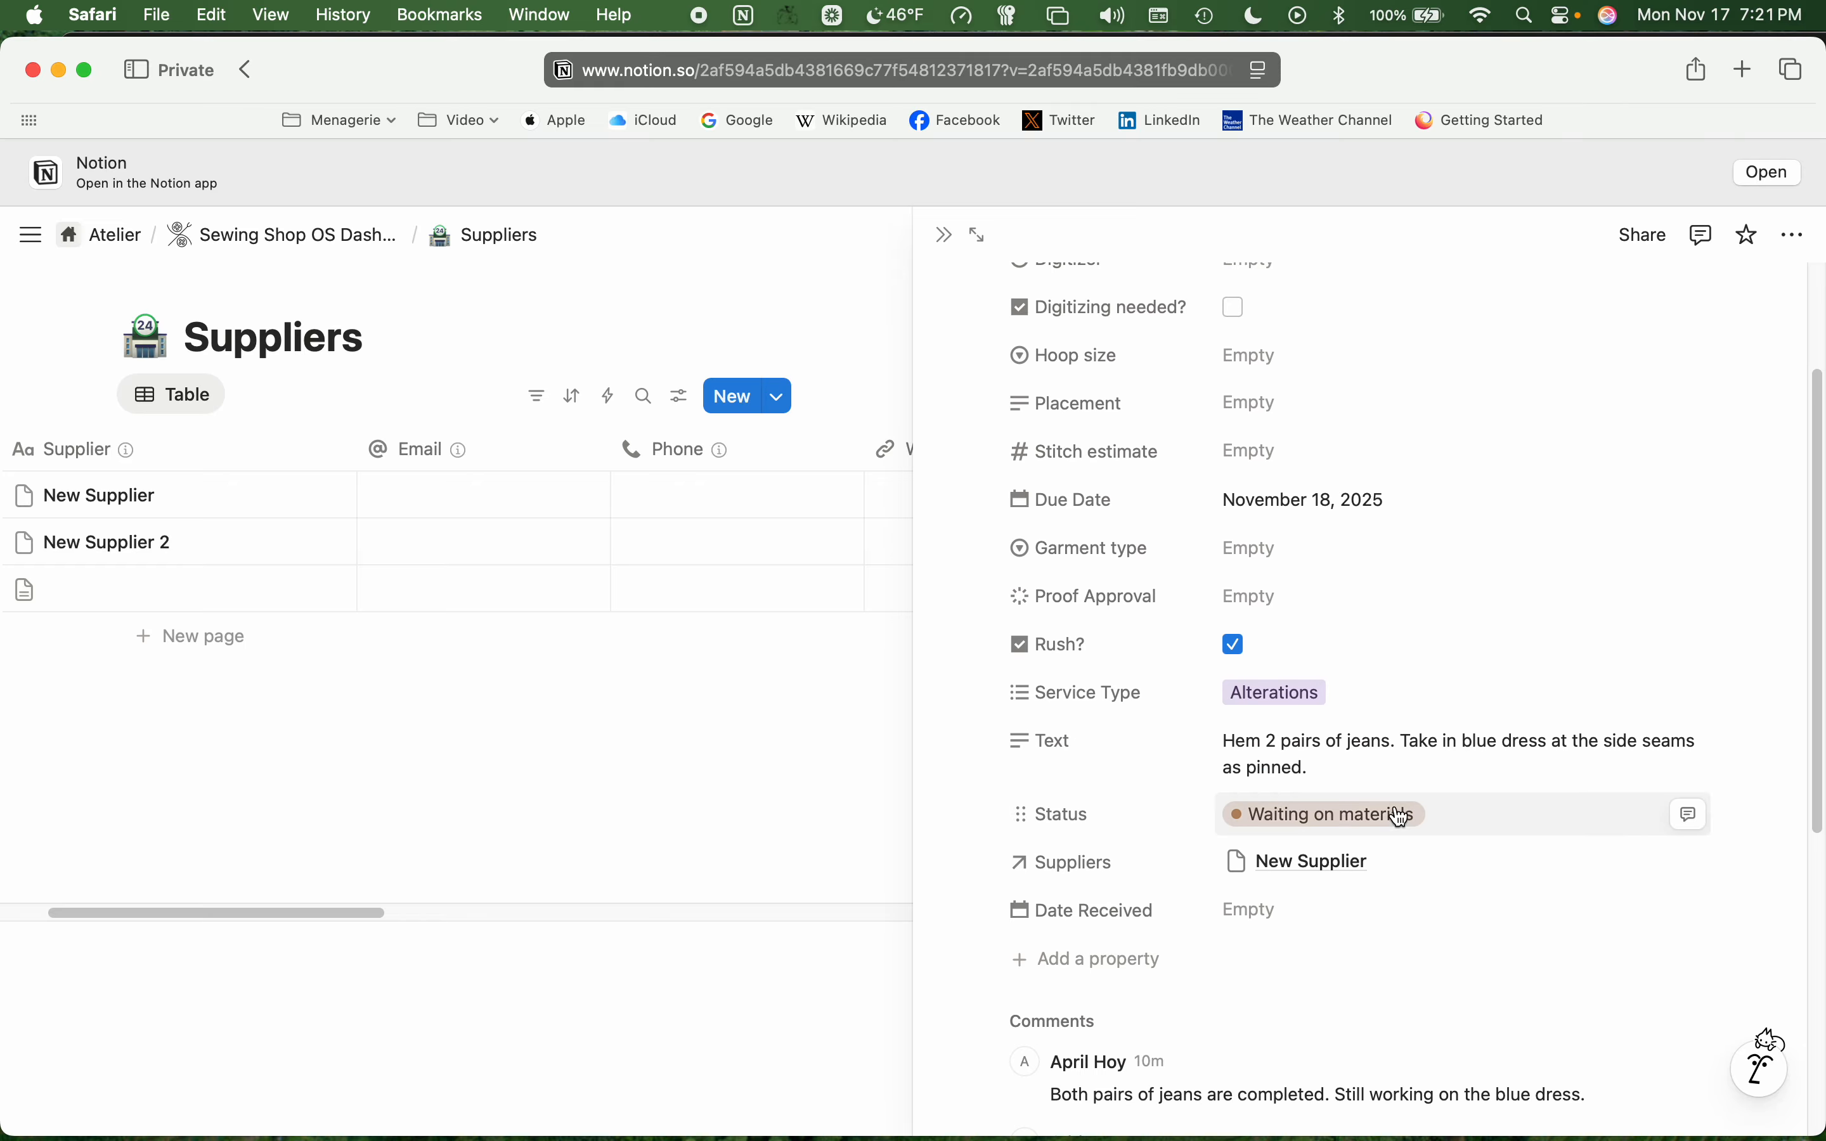
left_click(1342, 776)
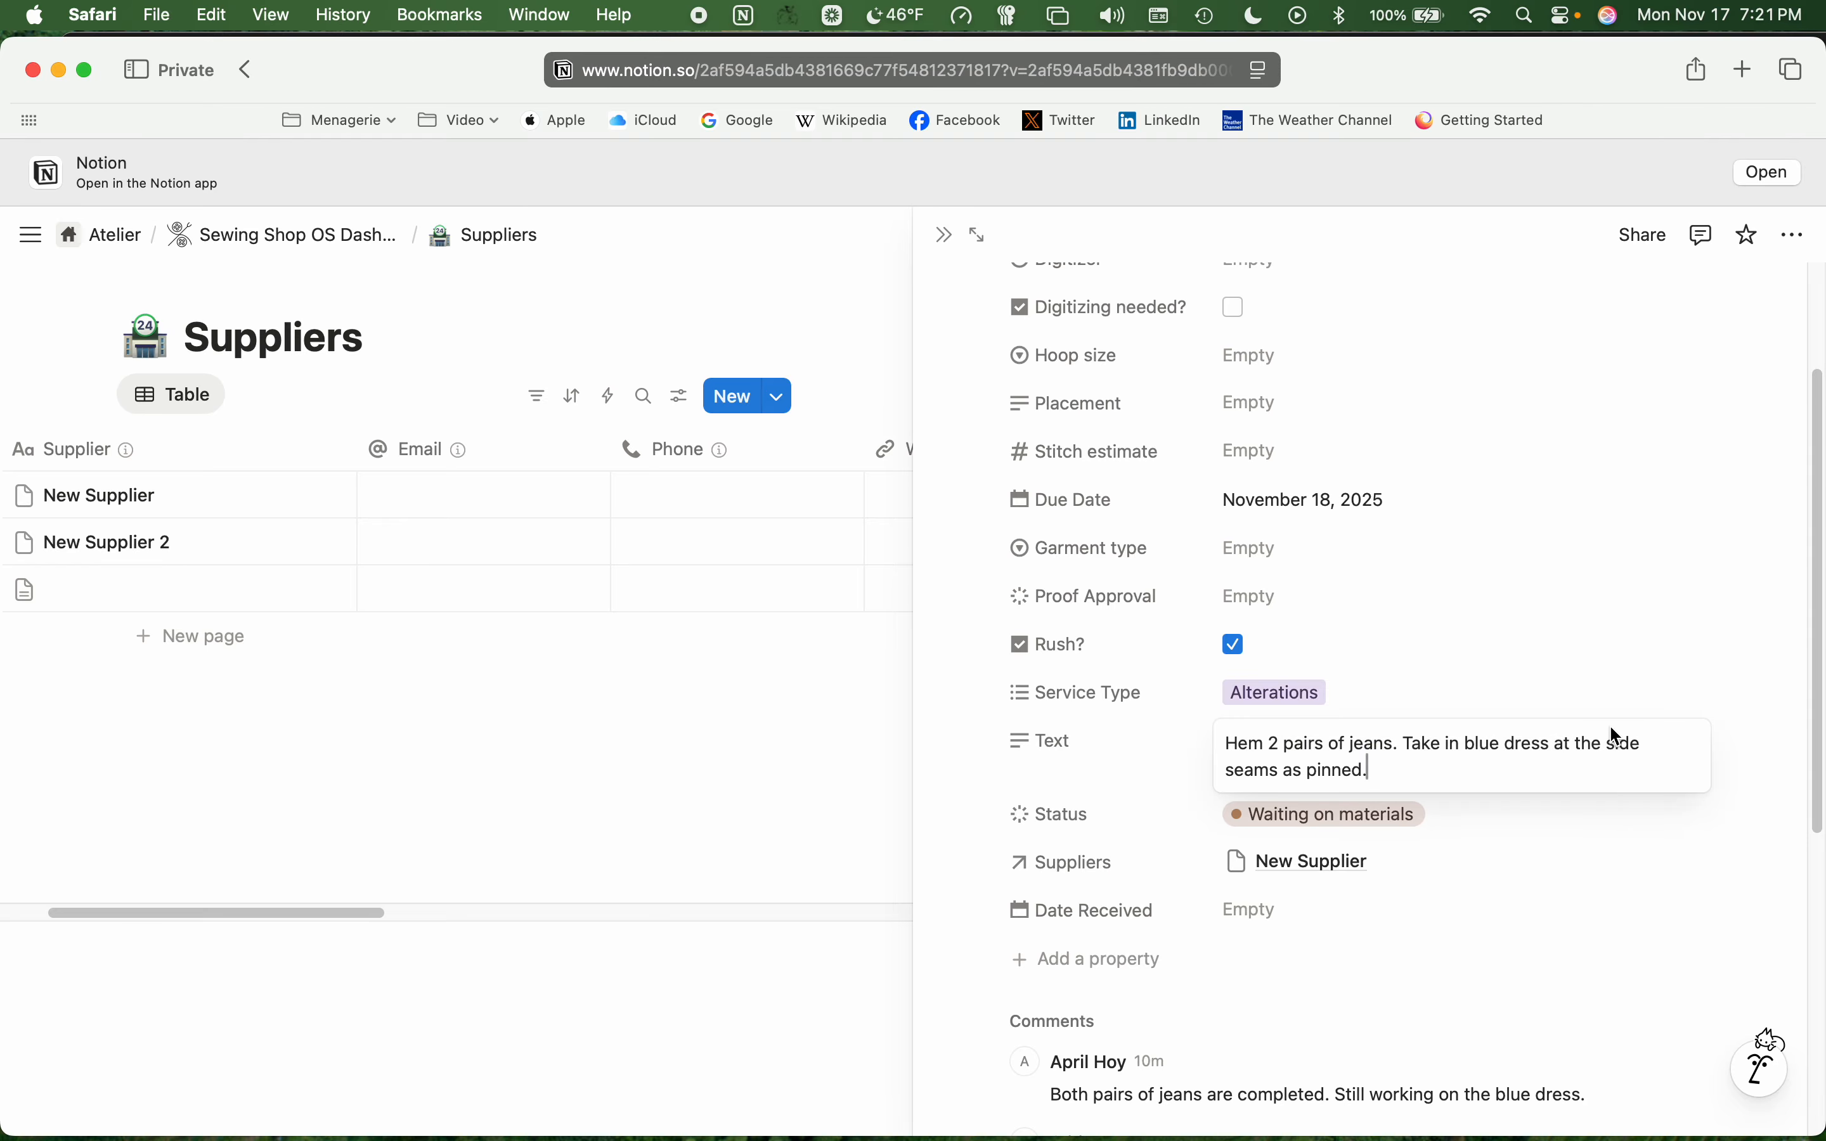
type("Ne")
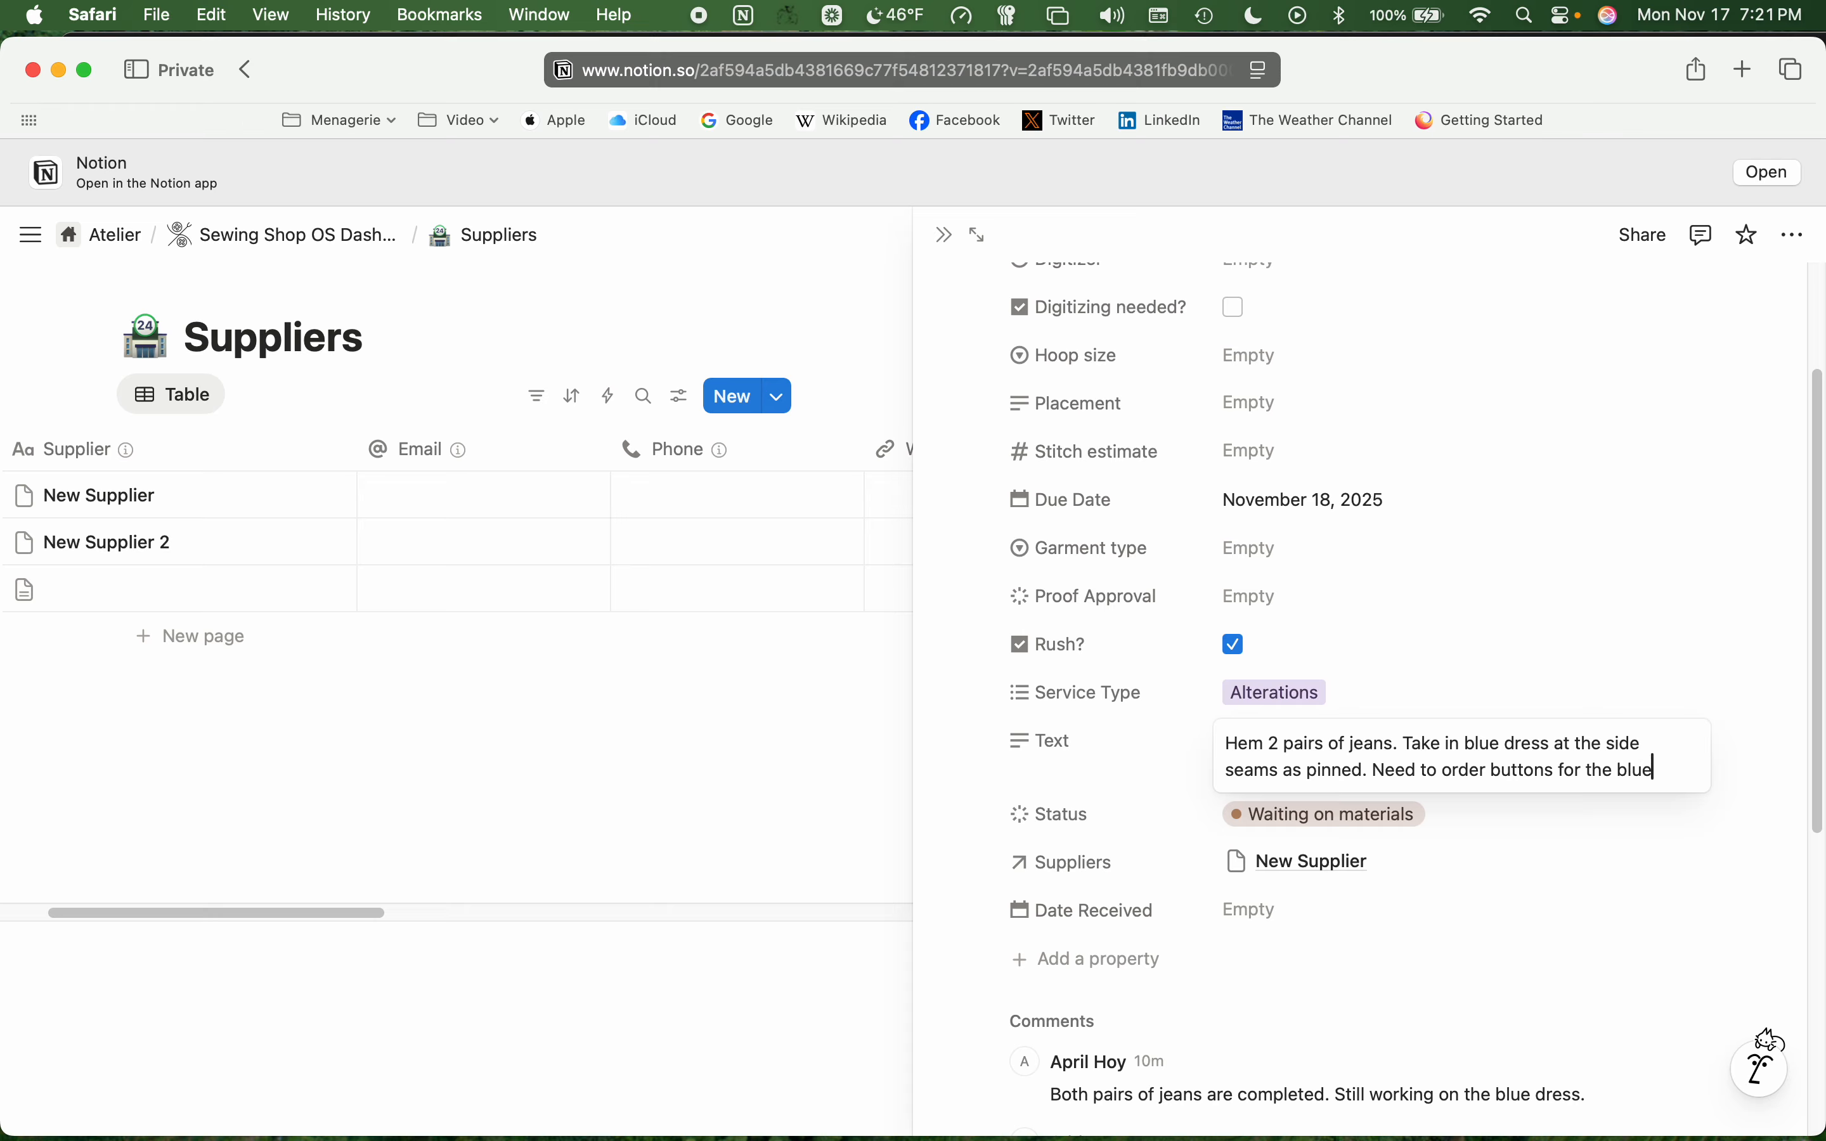
type("ess.")
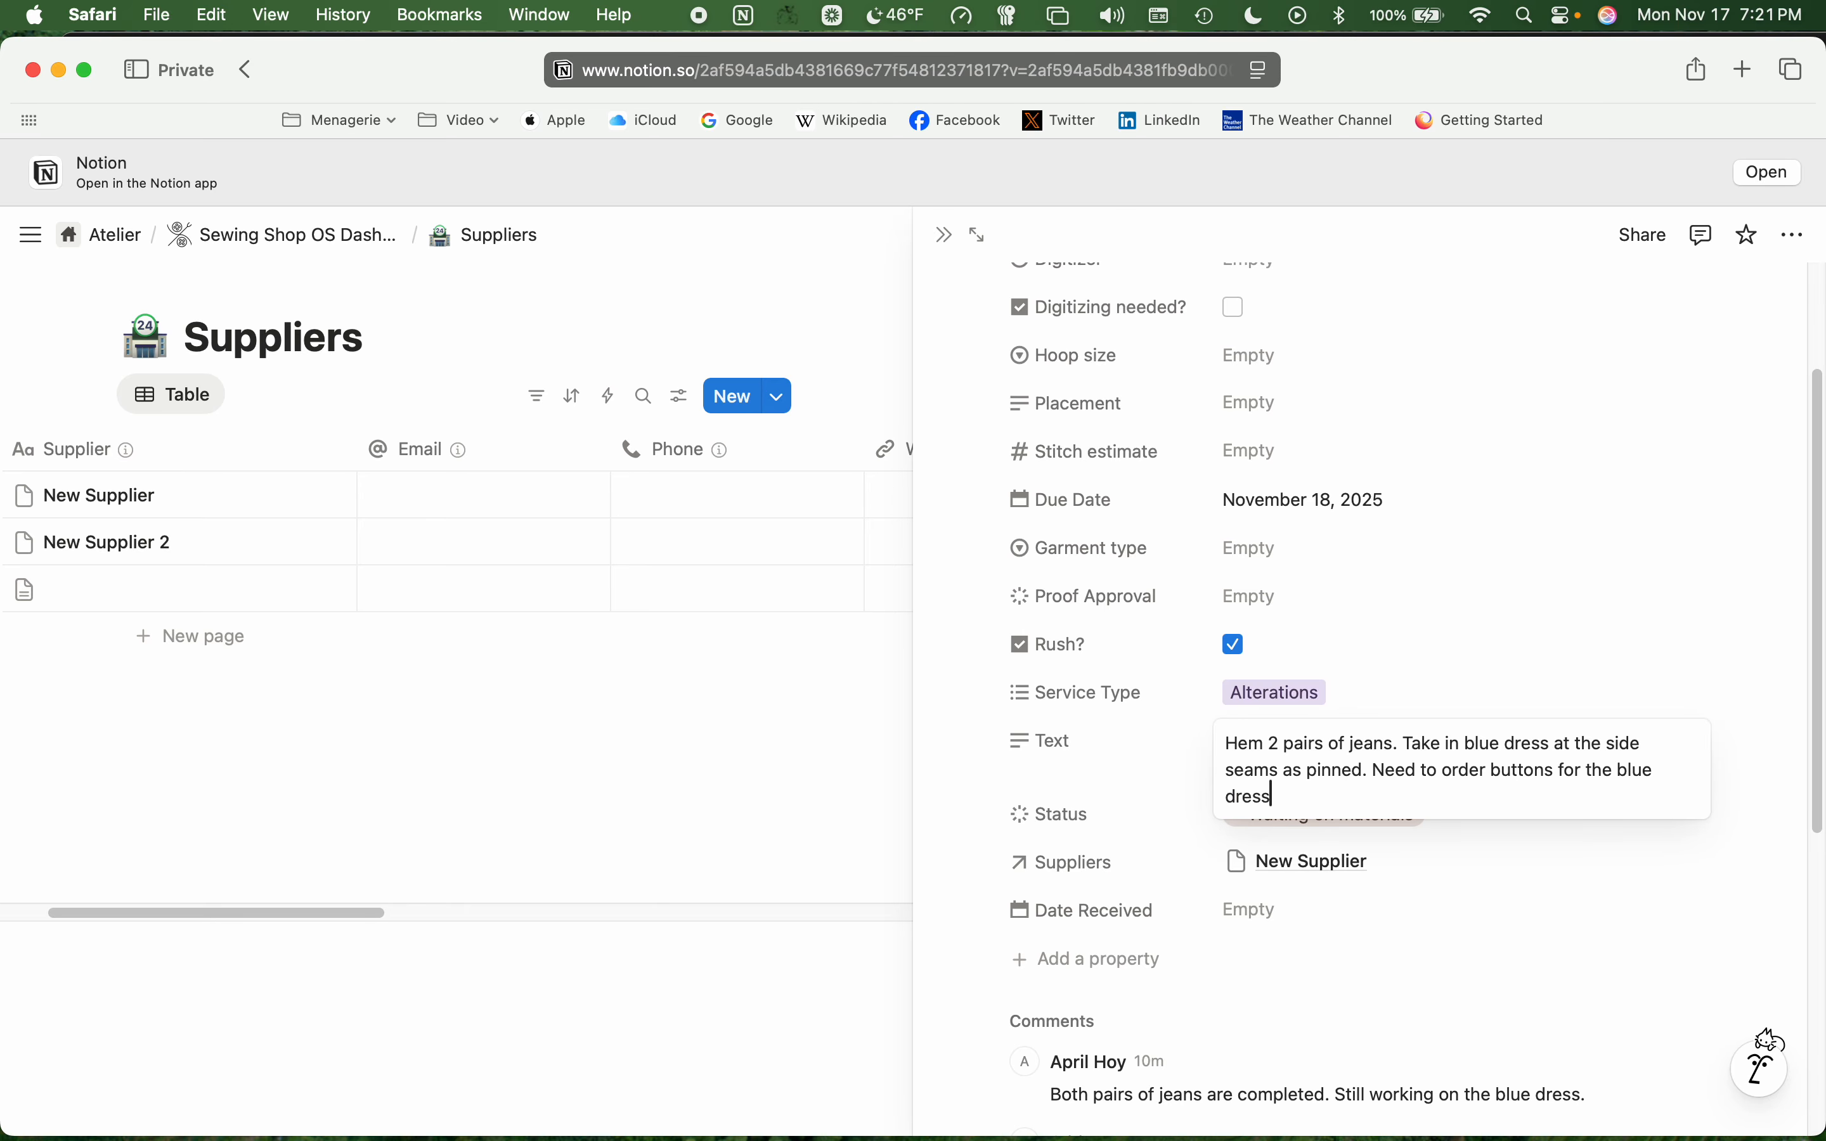
left_click(1669, 480)
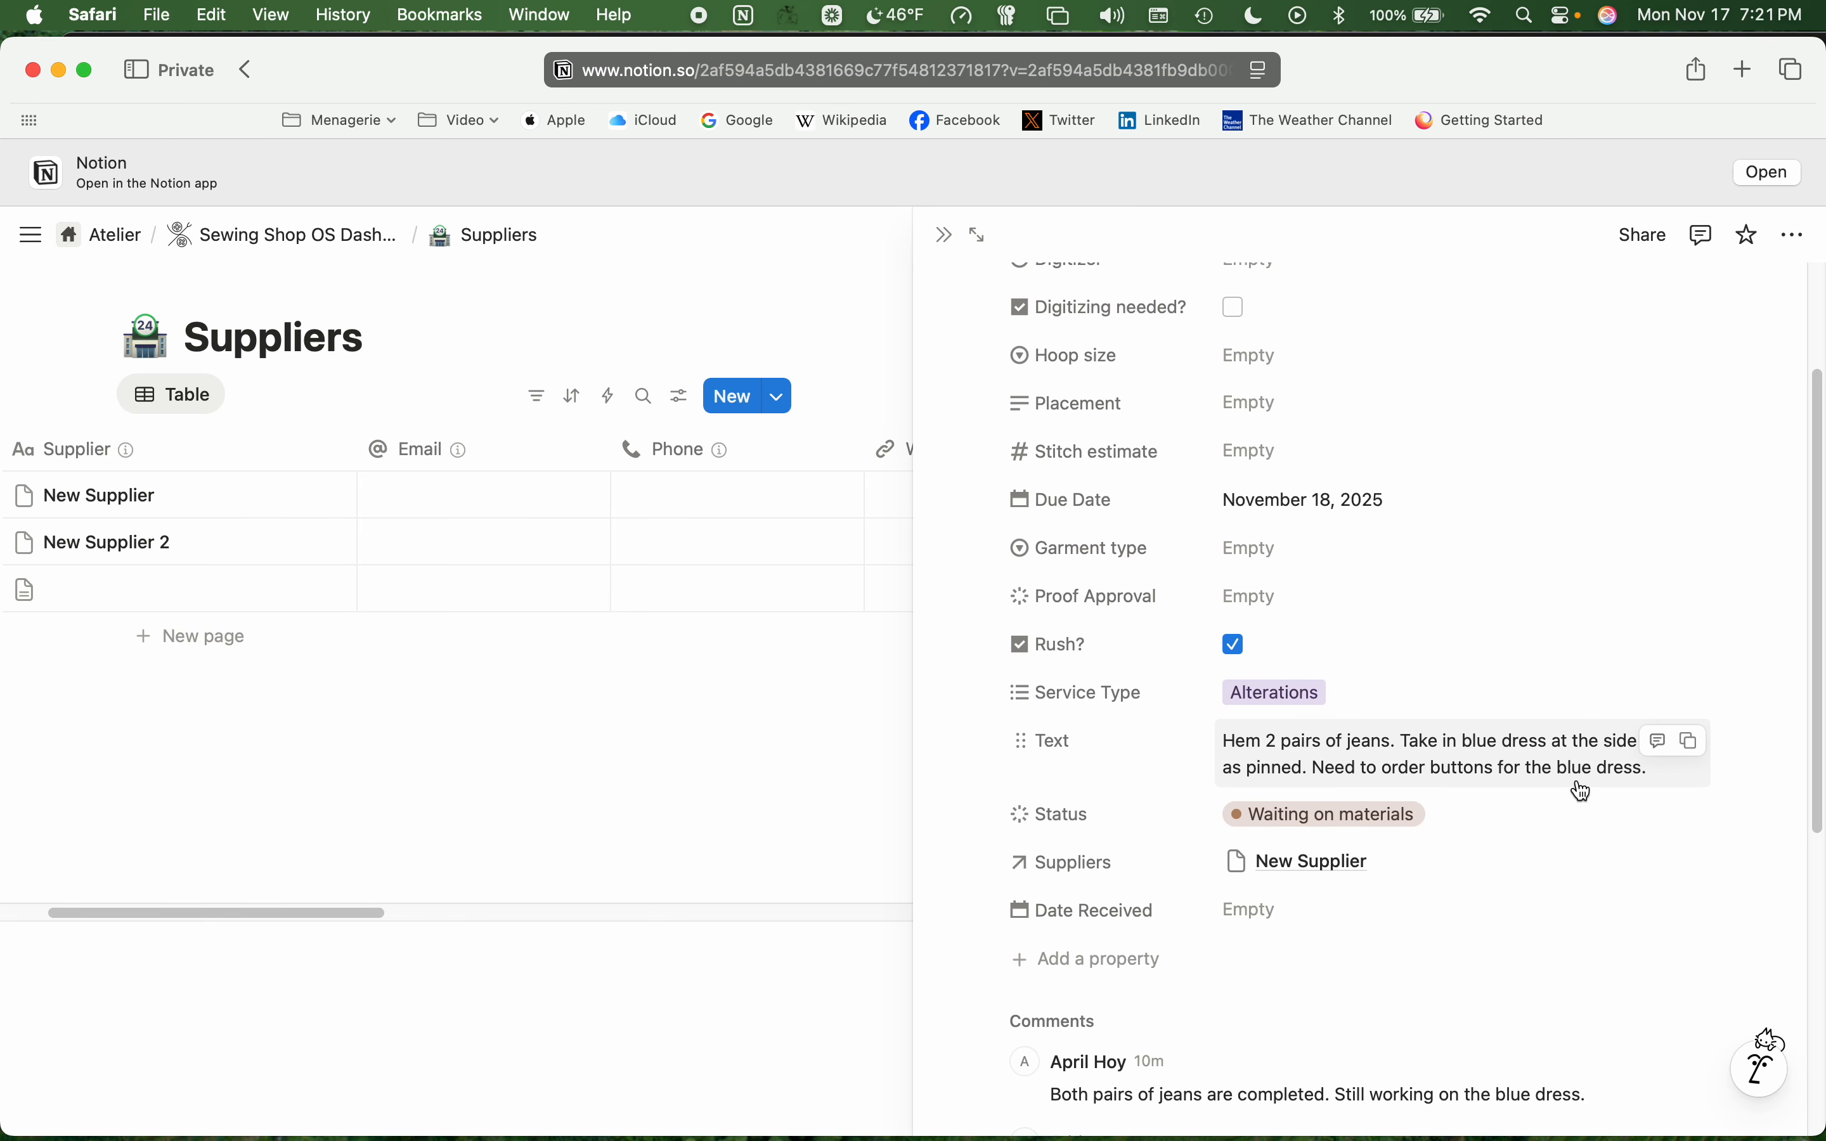
- Follow the project's link back to New Supplier, close the record and return to the Sewing Shop OS Dashboard
left_click(1356, 862)
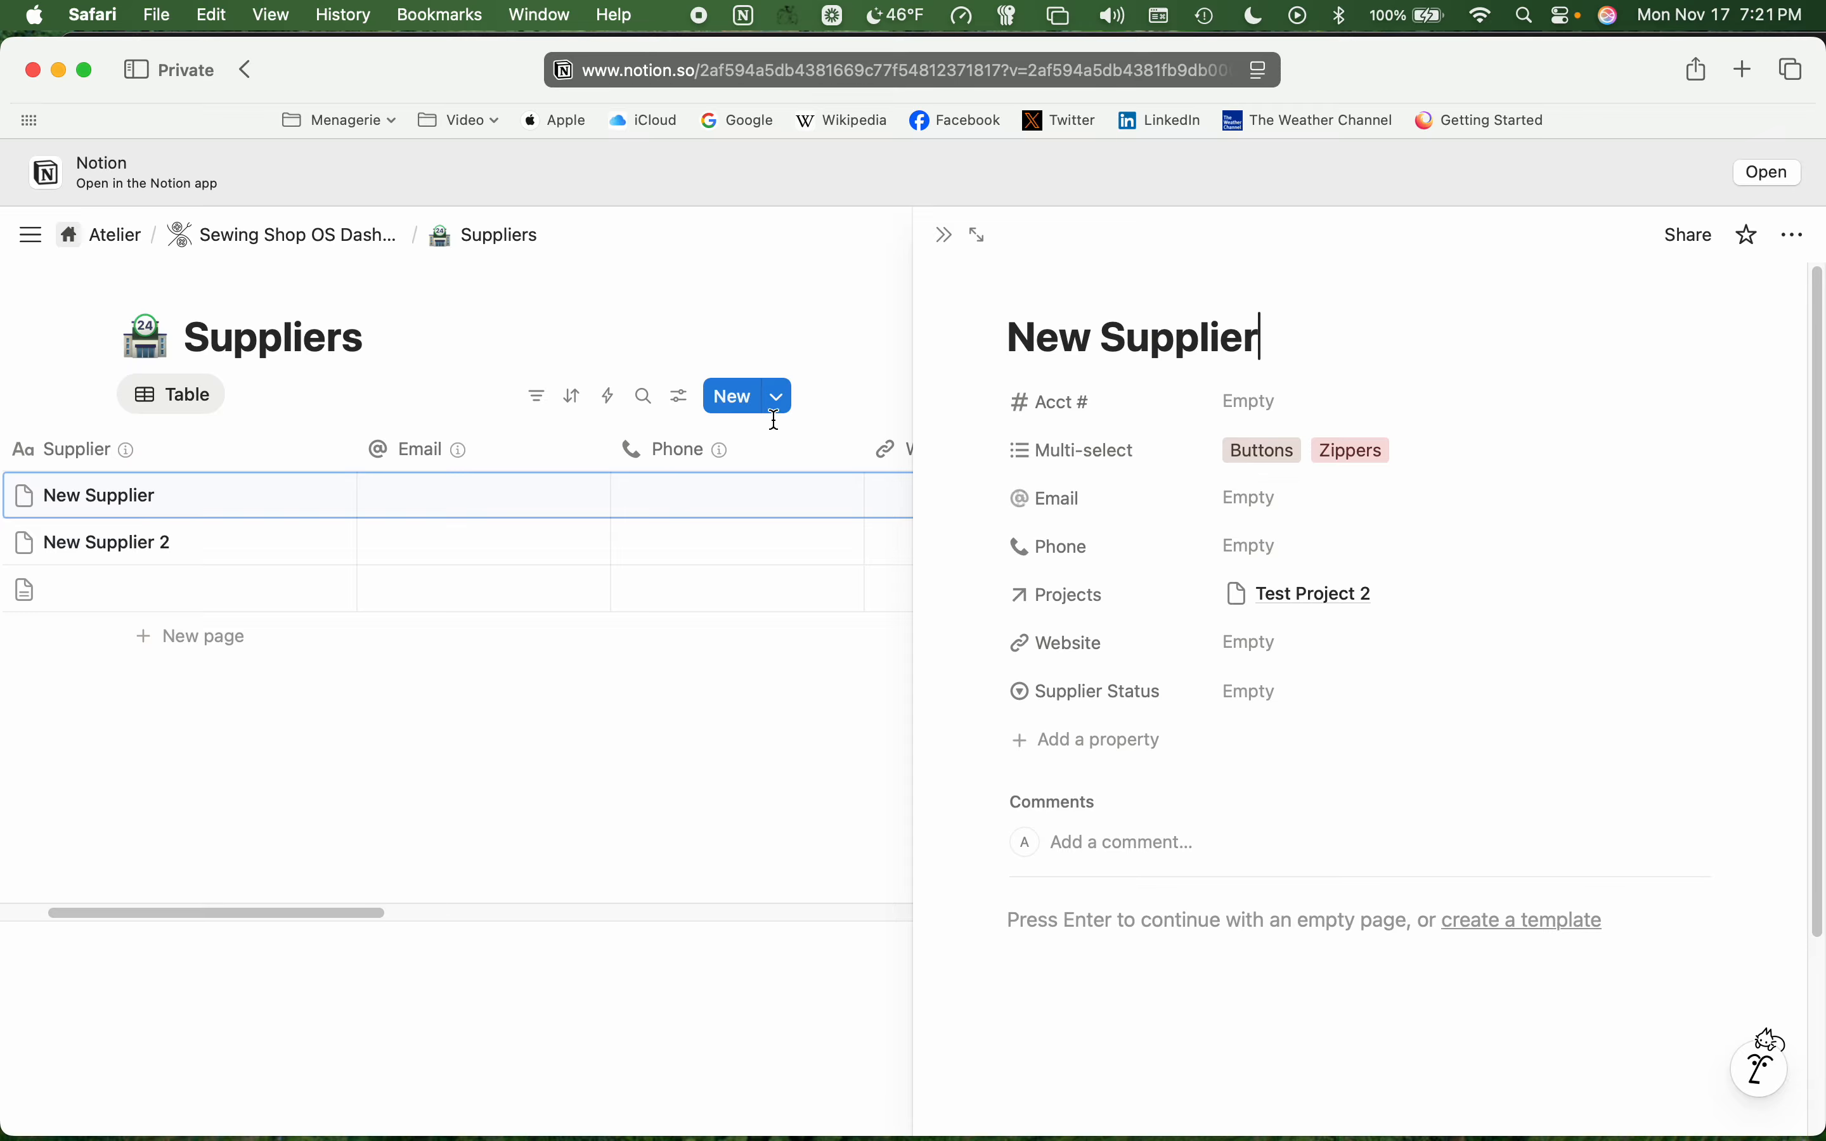
left_click(945, 237)
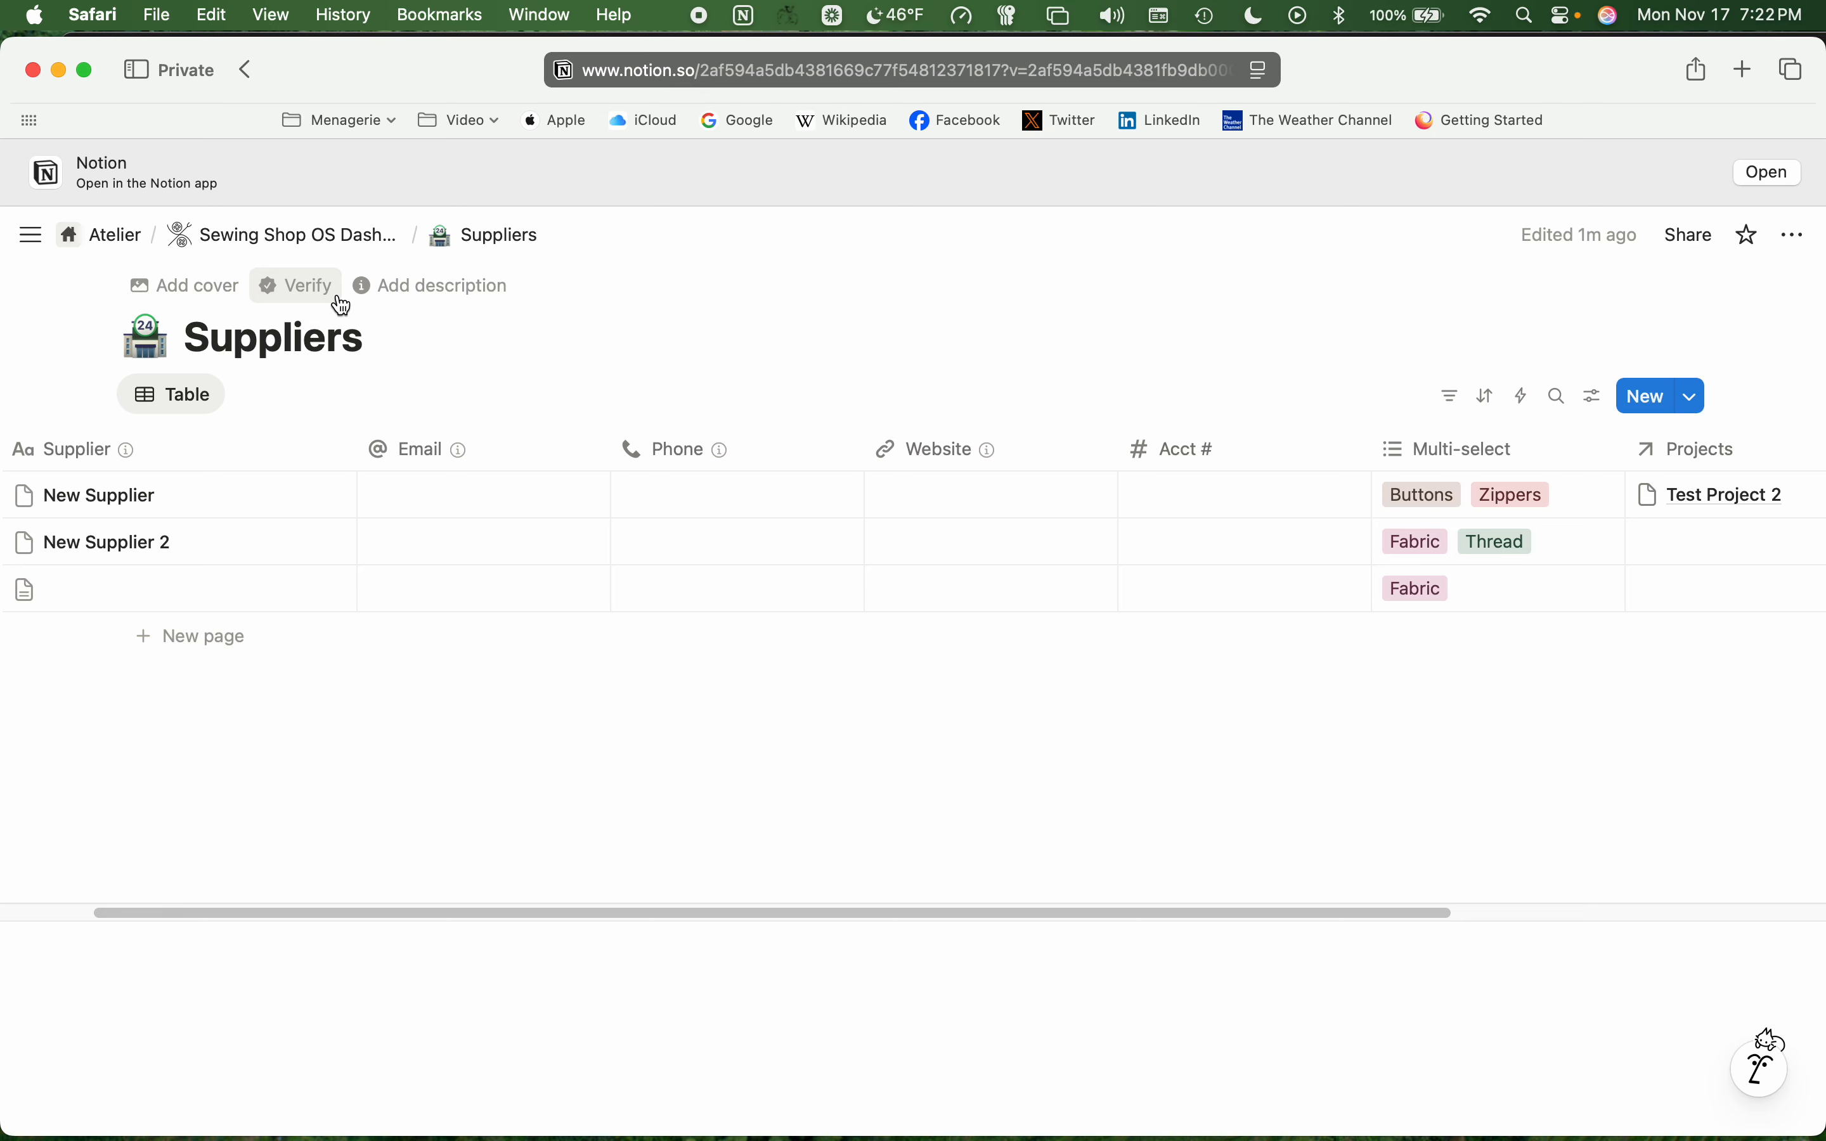
left_click(341, 232)
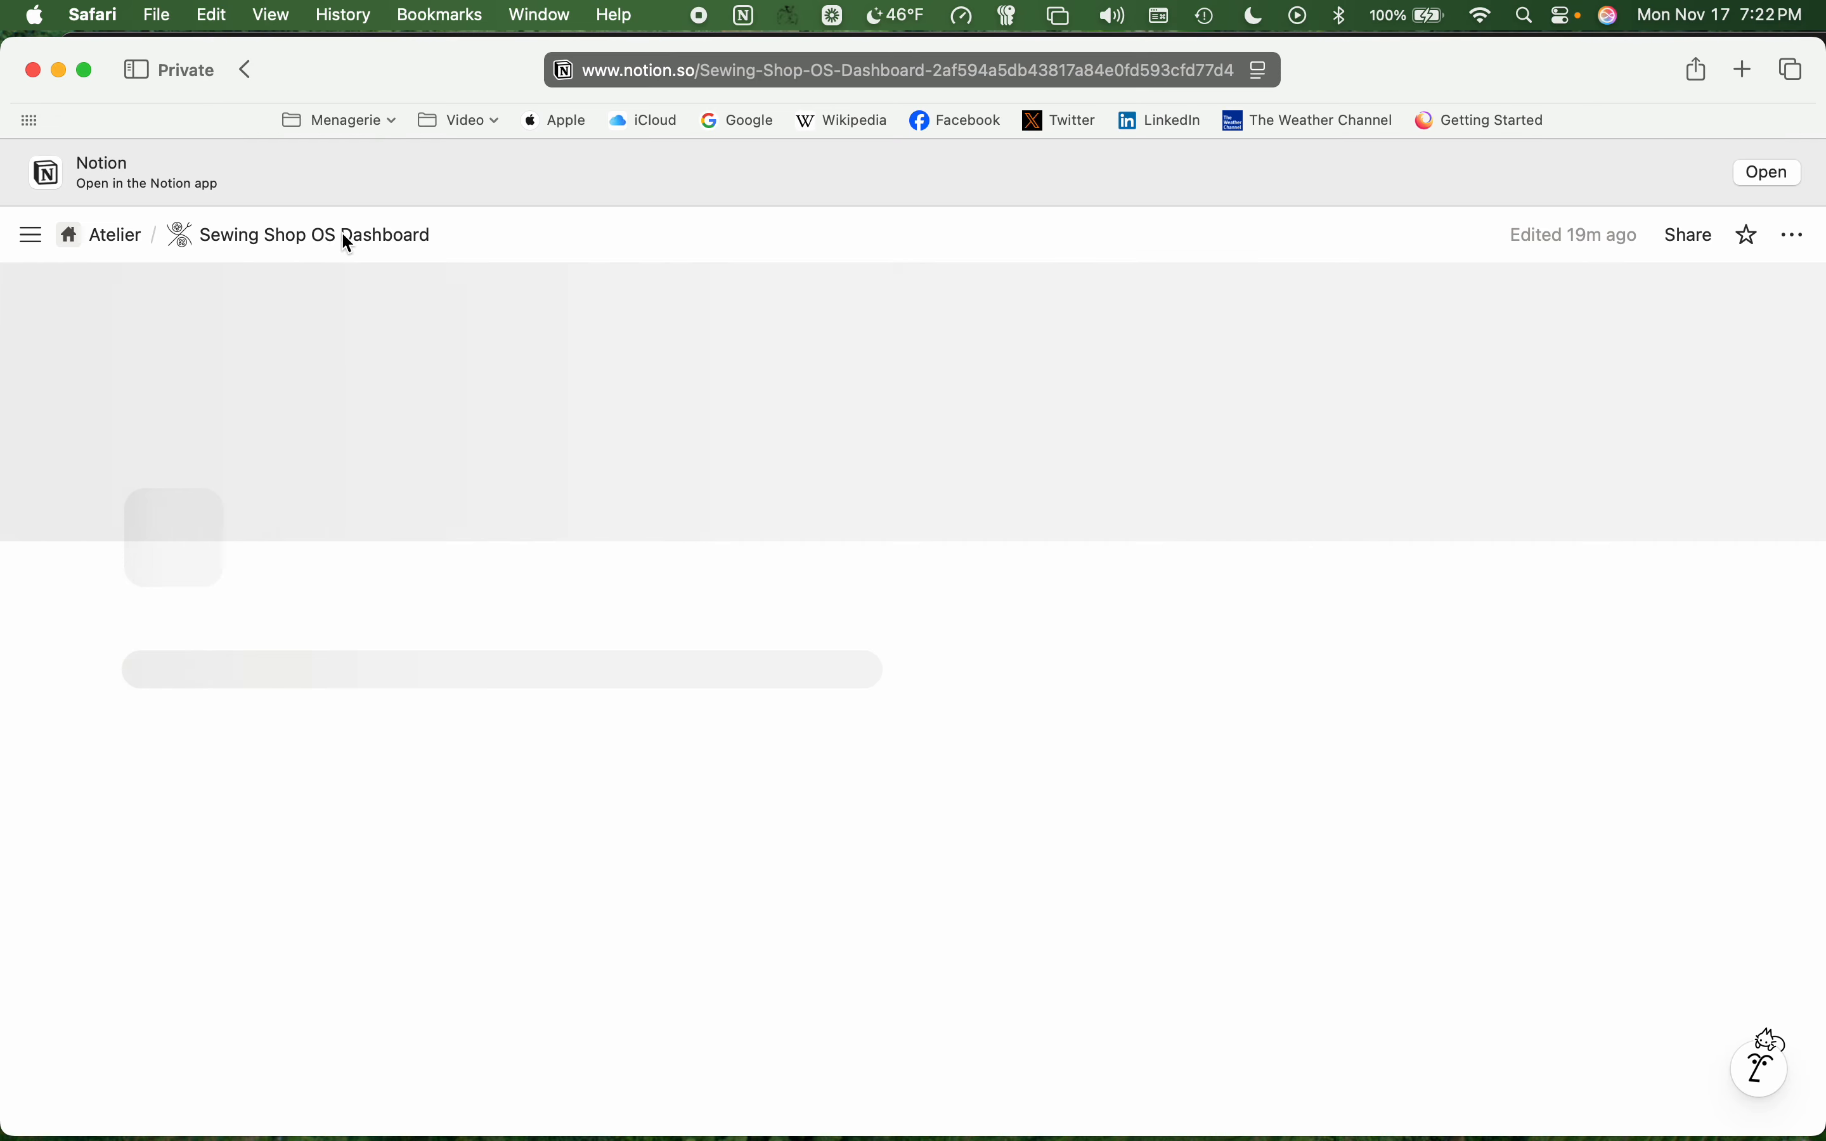
- Open the Projects database and look across the table's properties, including the Rush? and Suppliers columns
scroll(409, 645, "down", 15)
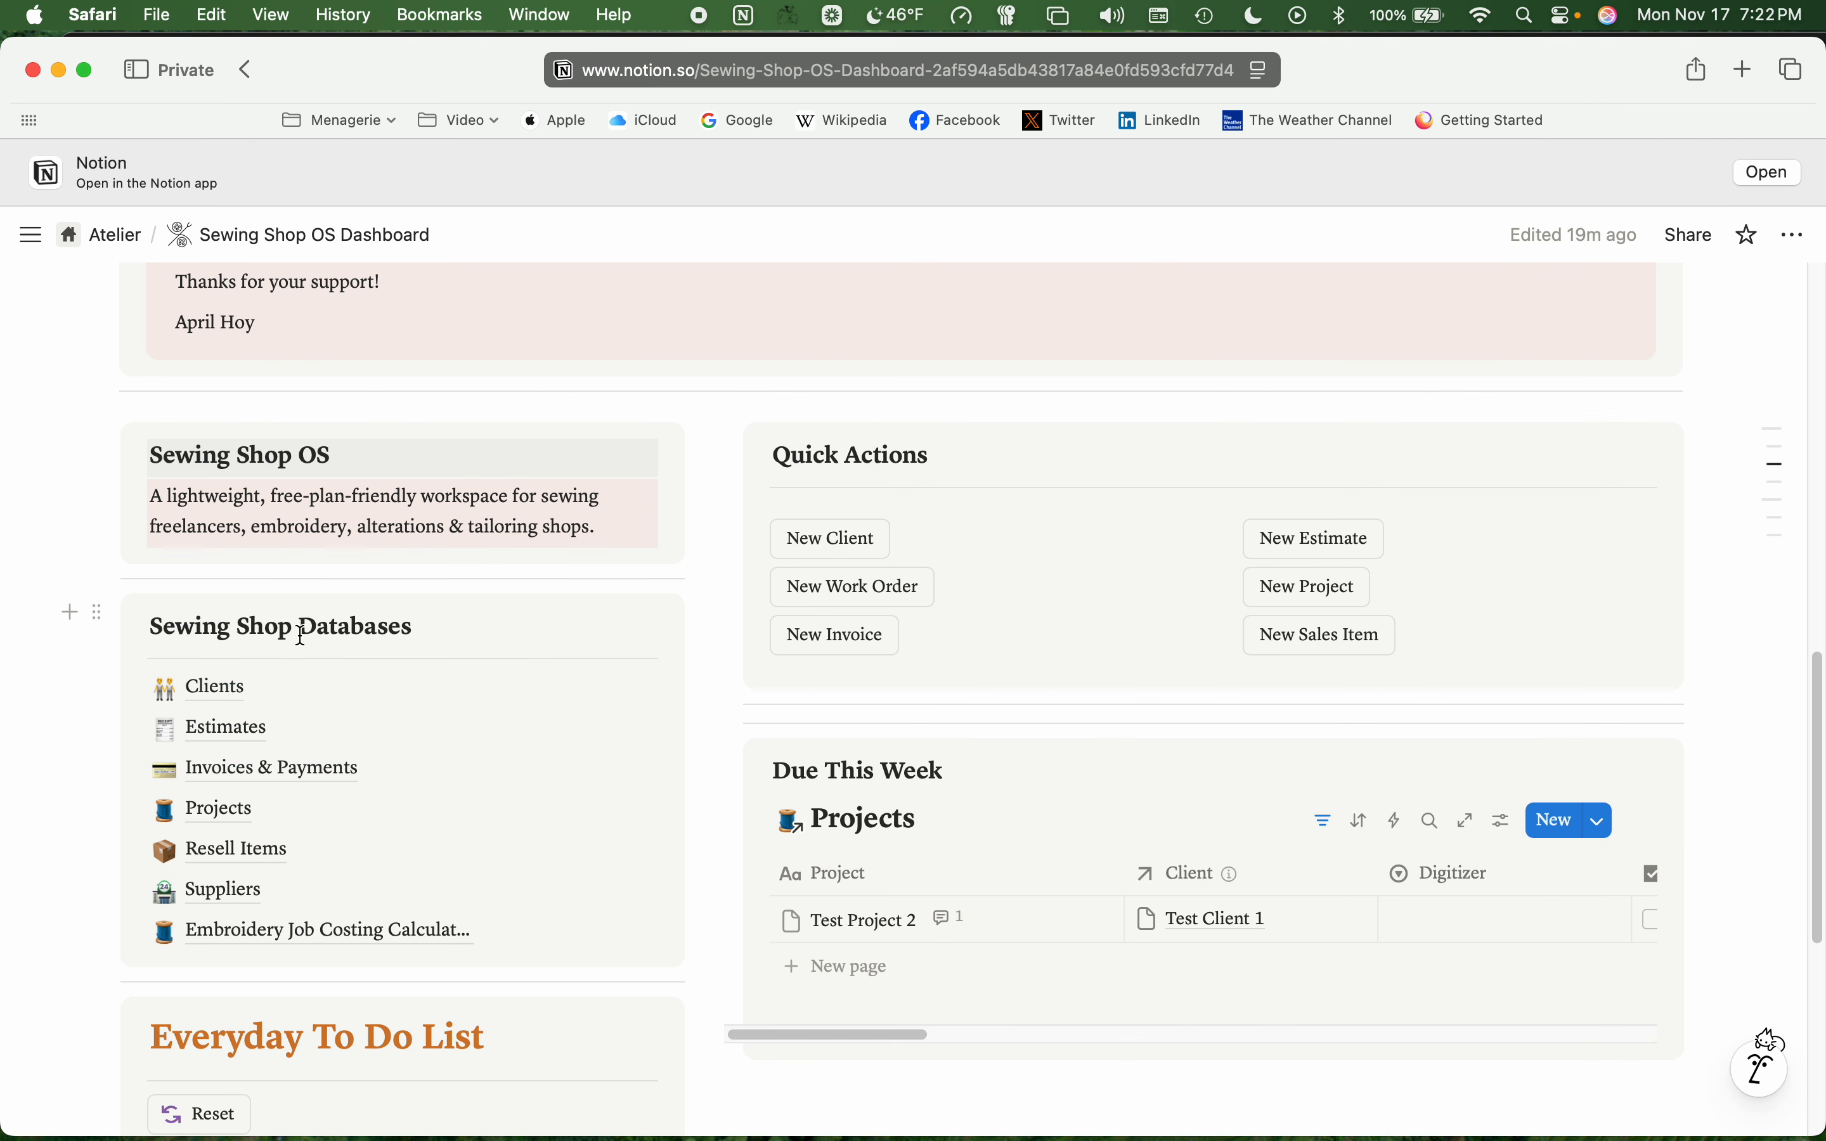
left_click(218, 809)
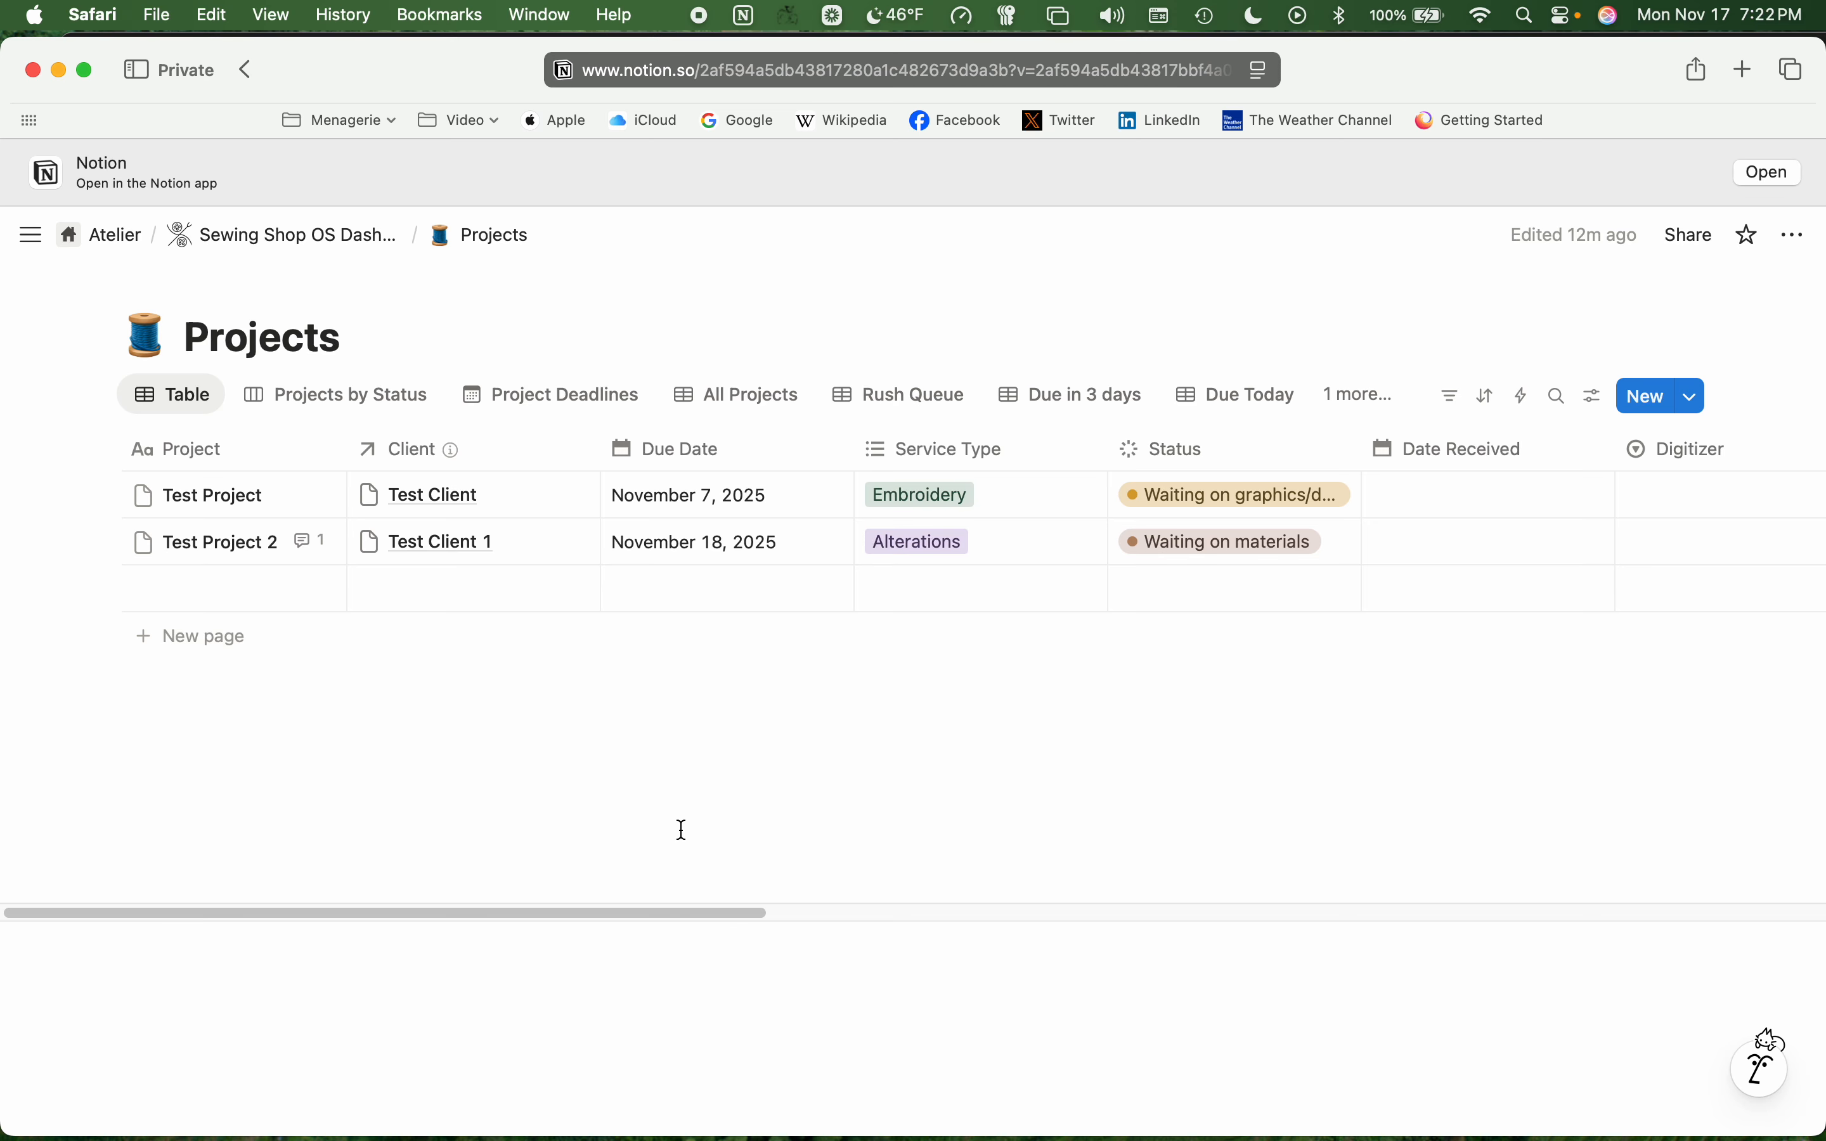
left_click_drag(440, 922, 1406, 983)
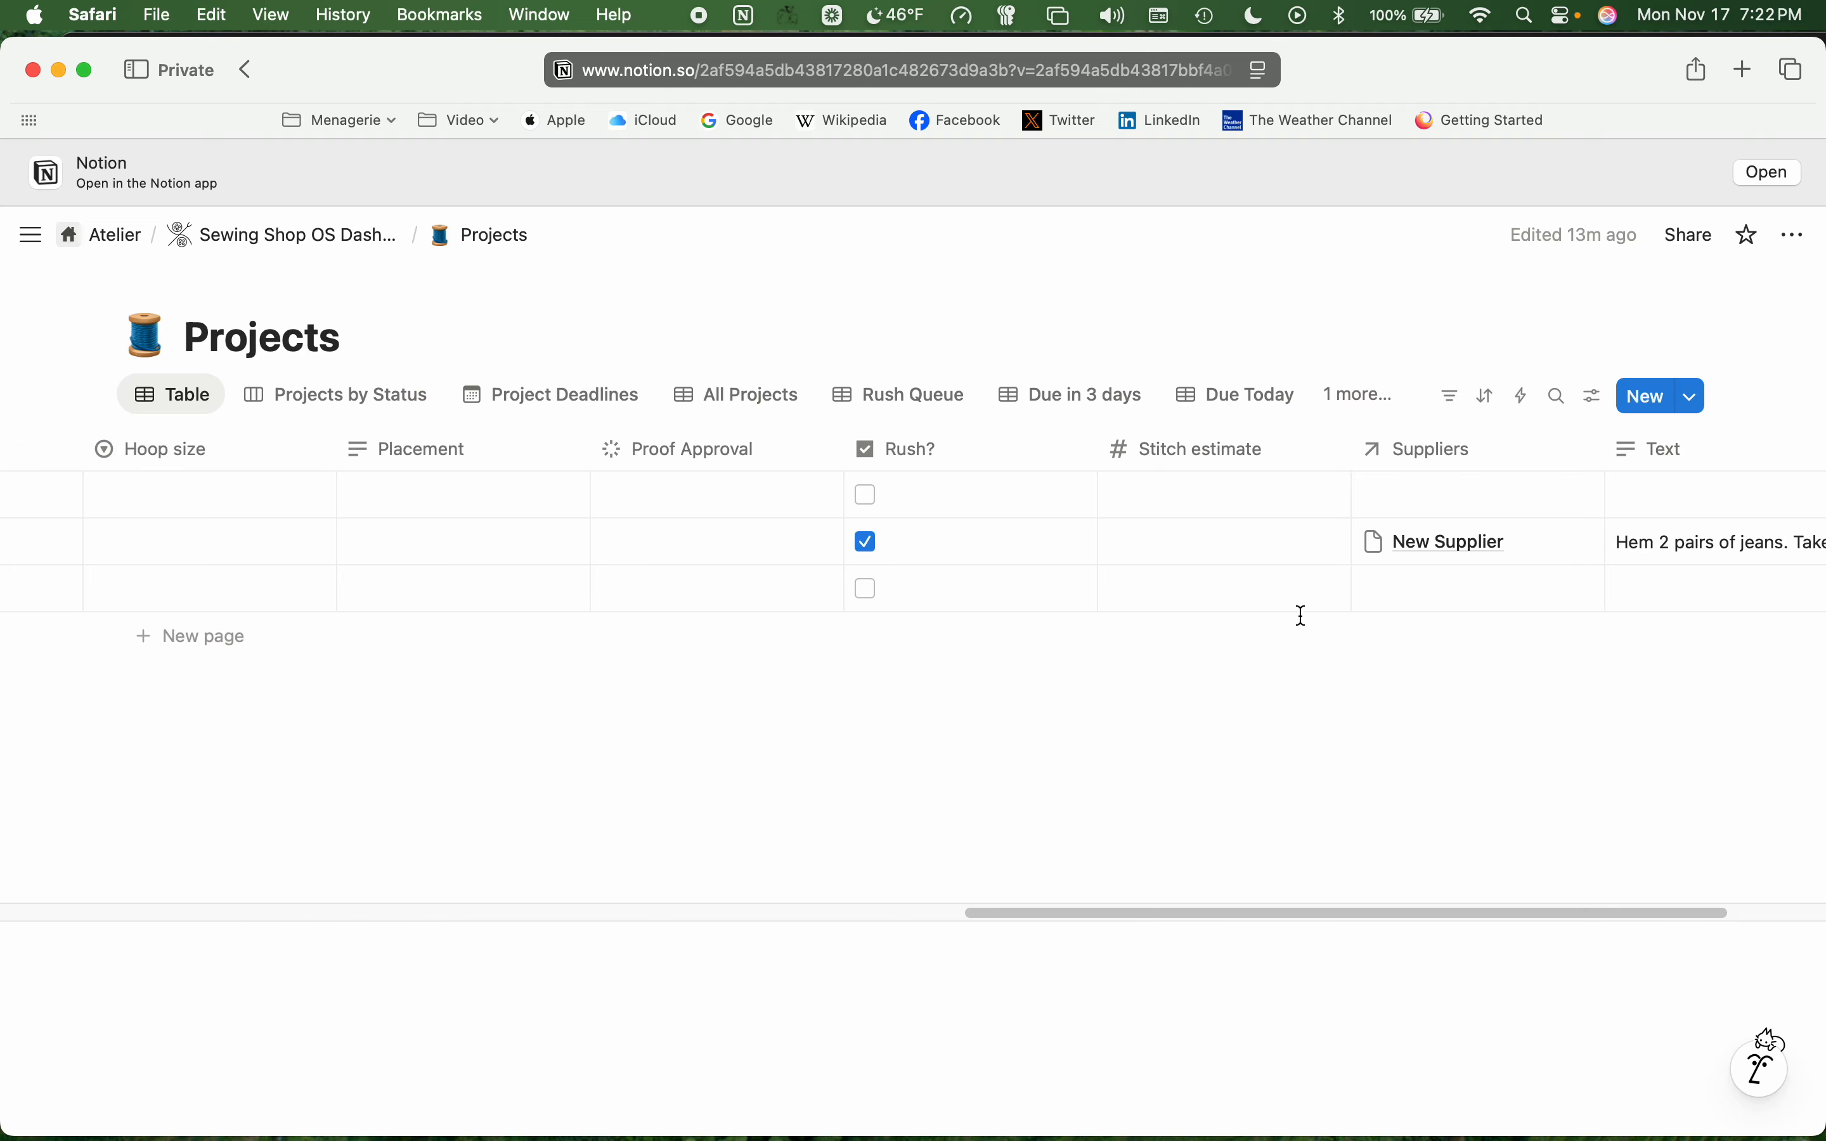
left_click_drag(1224, 912, 241, 910)
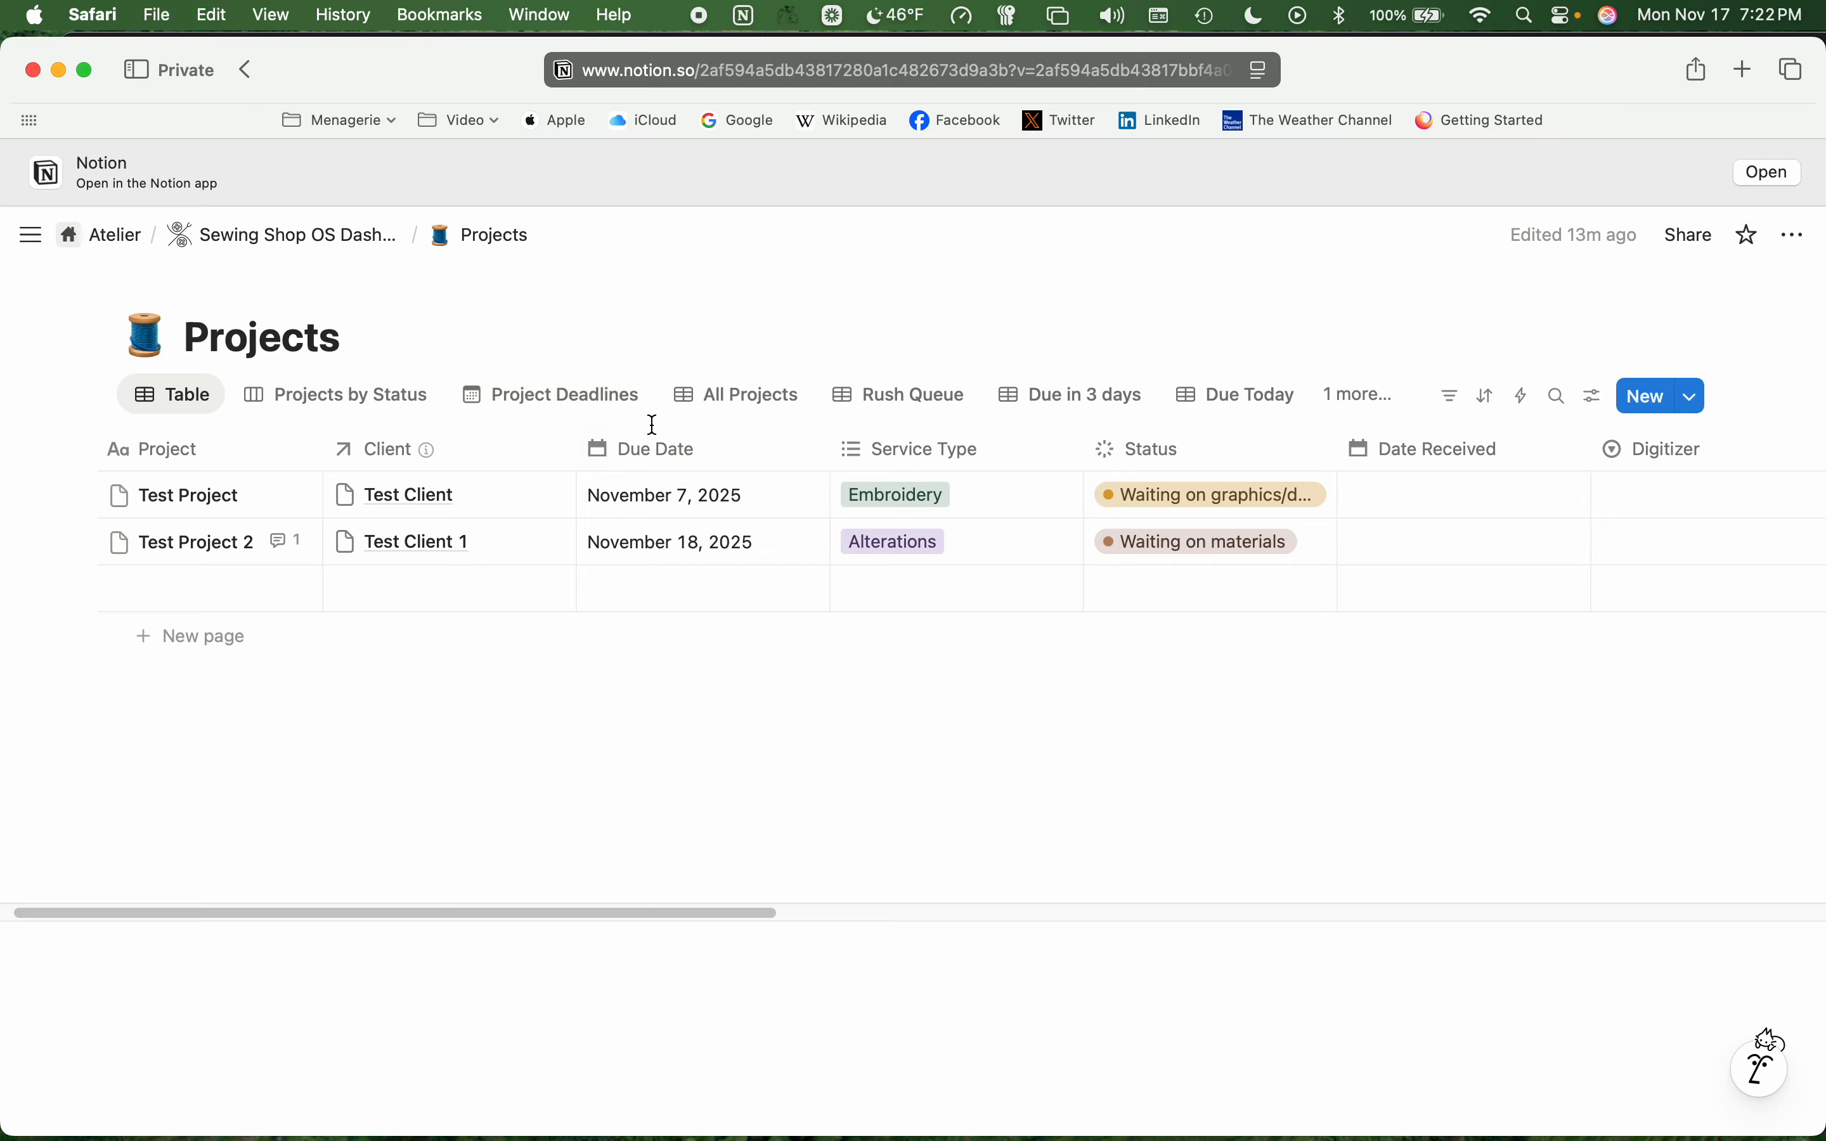
- View the projects in the Rush Queue and Due Today views and look through the list of available views
left_click(886, 407)
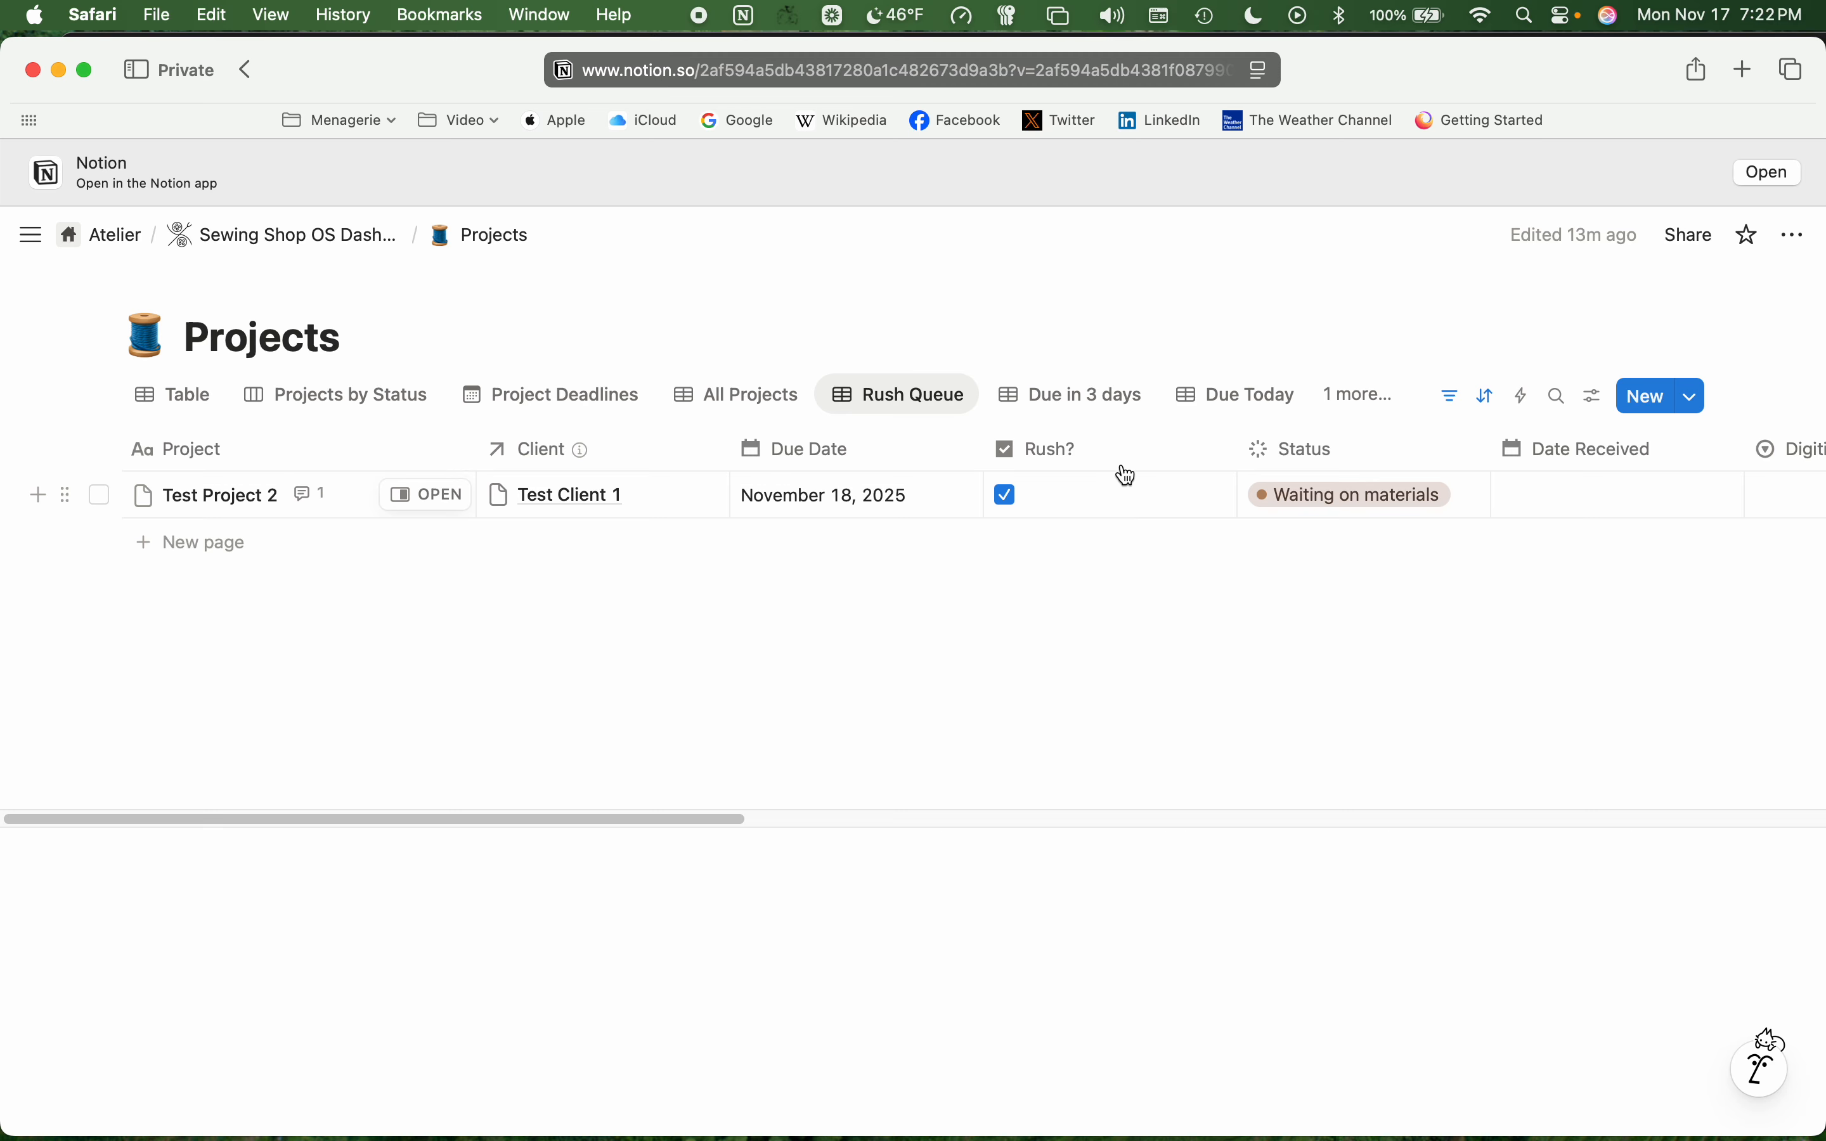
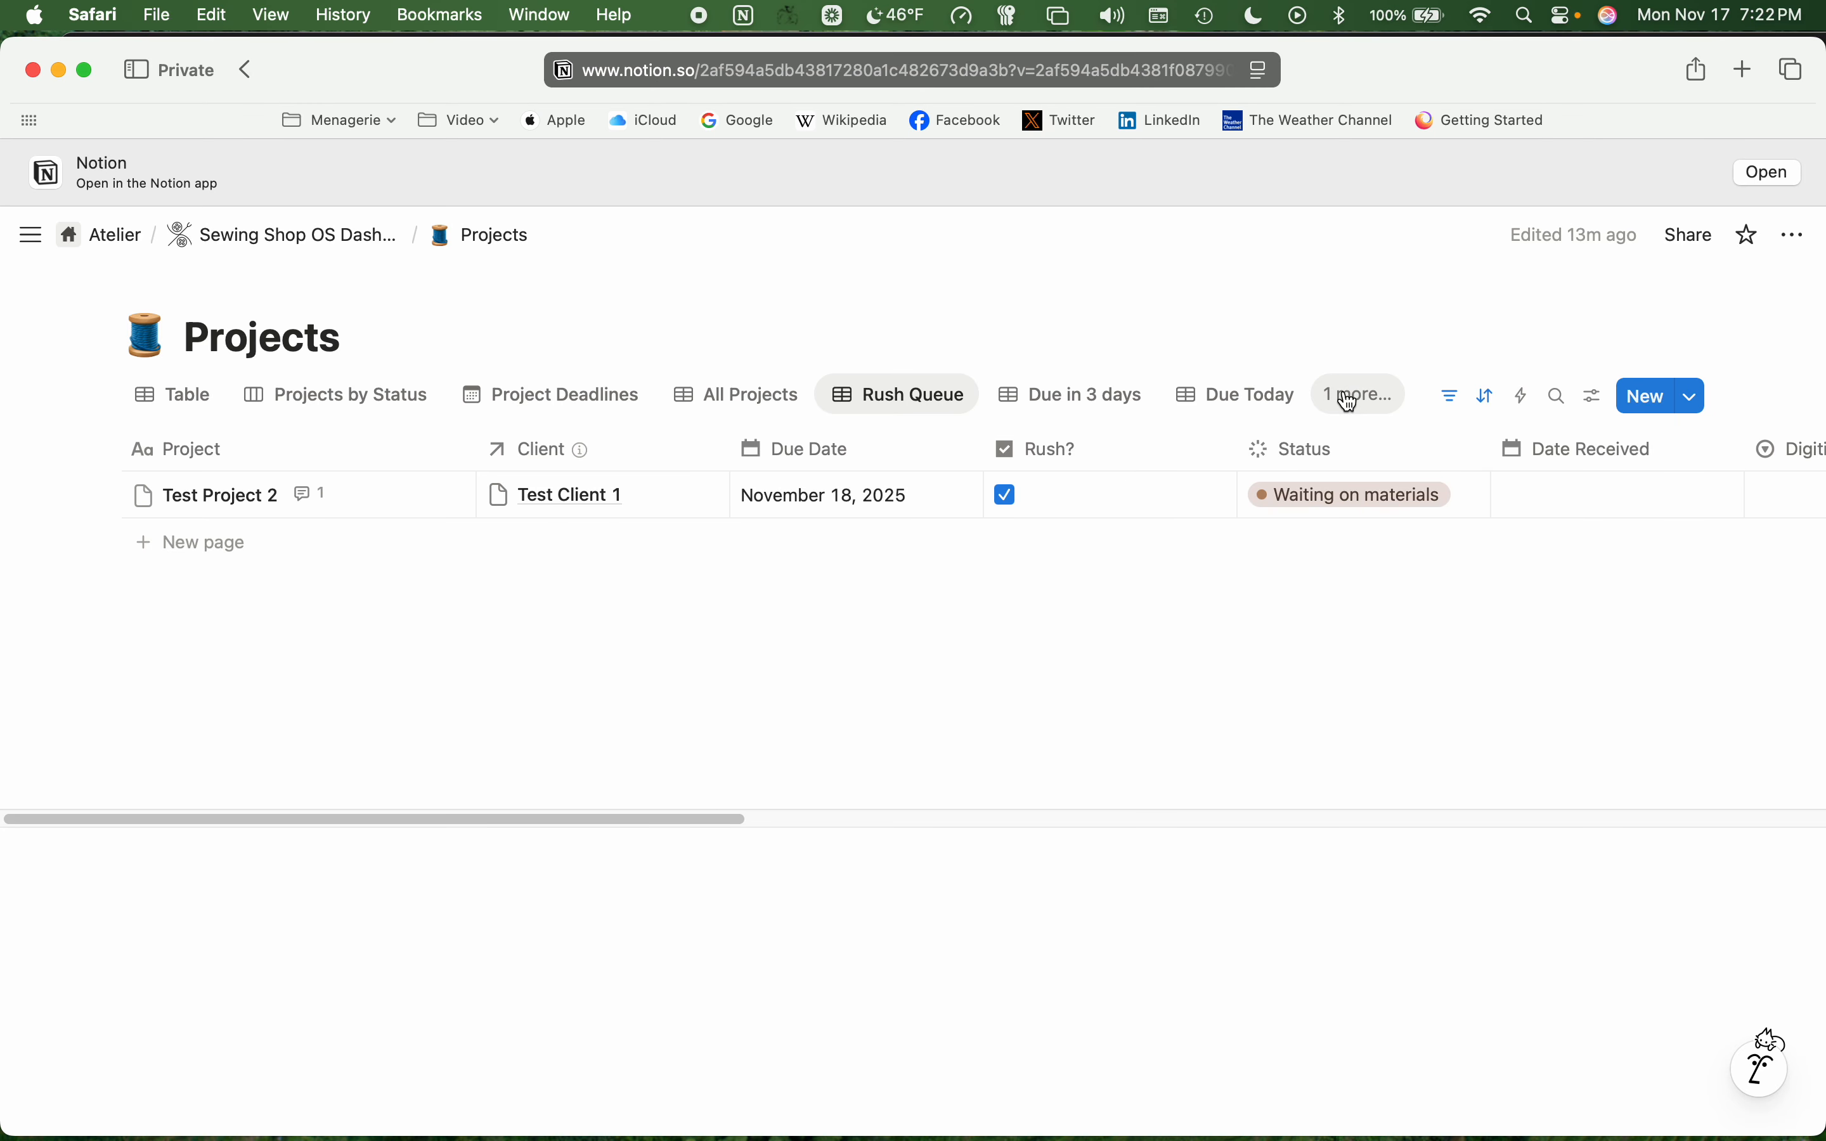
left_click(1233, 403)
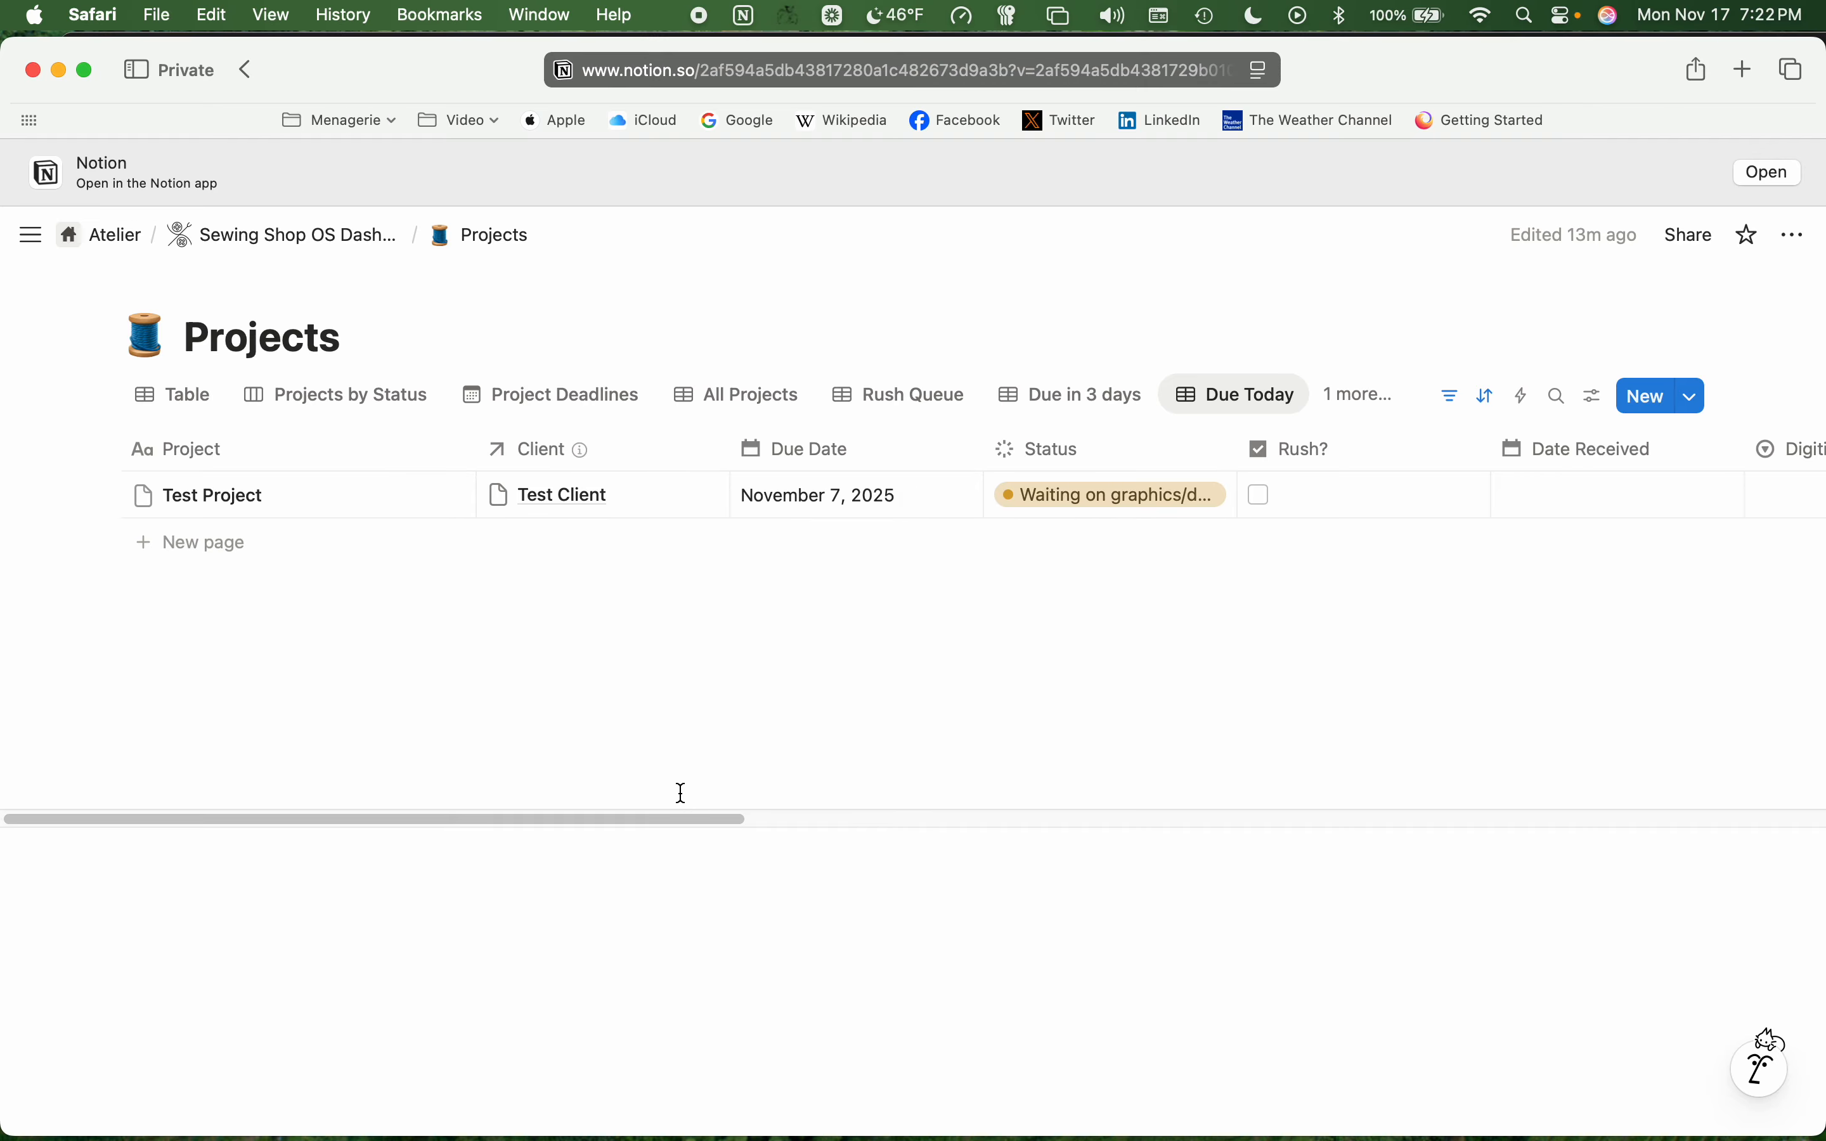
left_click_drag(685, 820, 495, 817)
left_click(1392, 409)
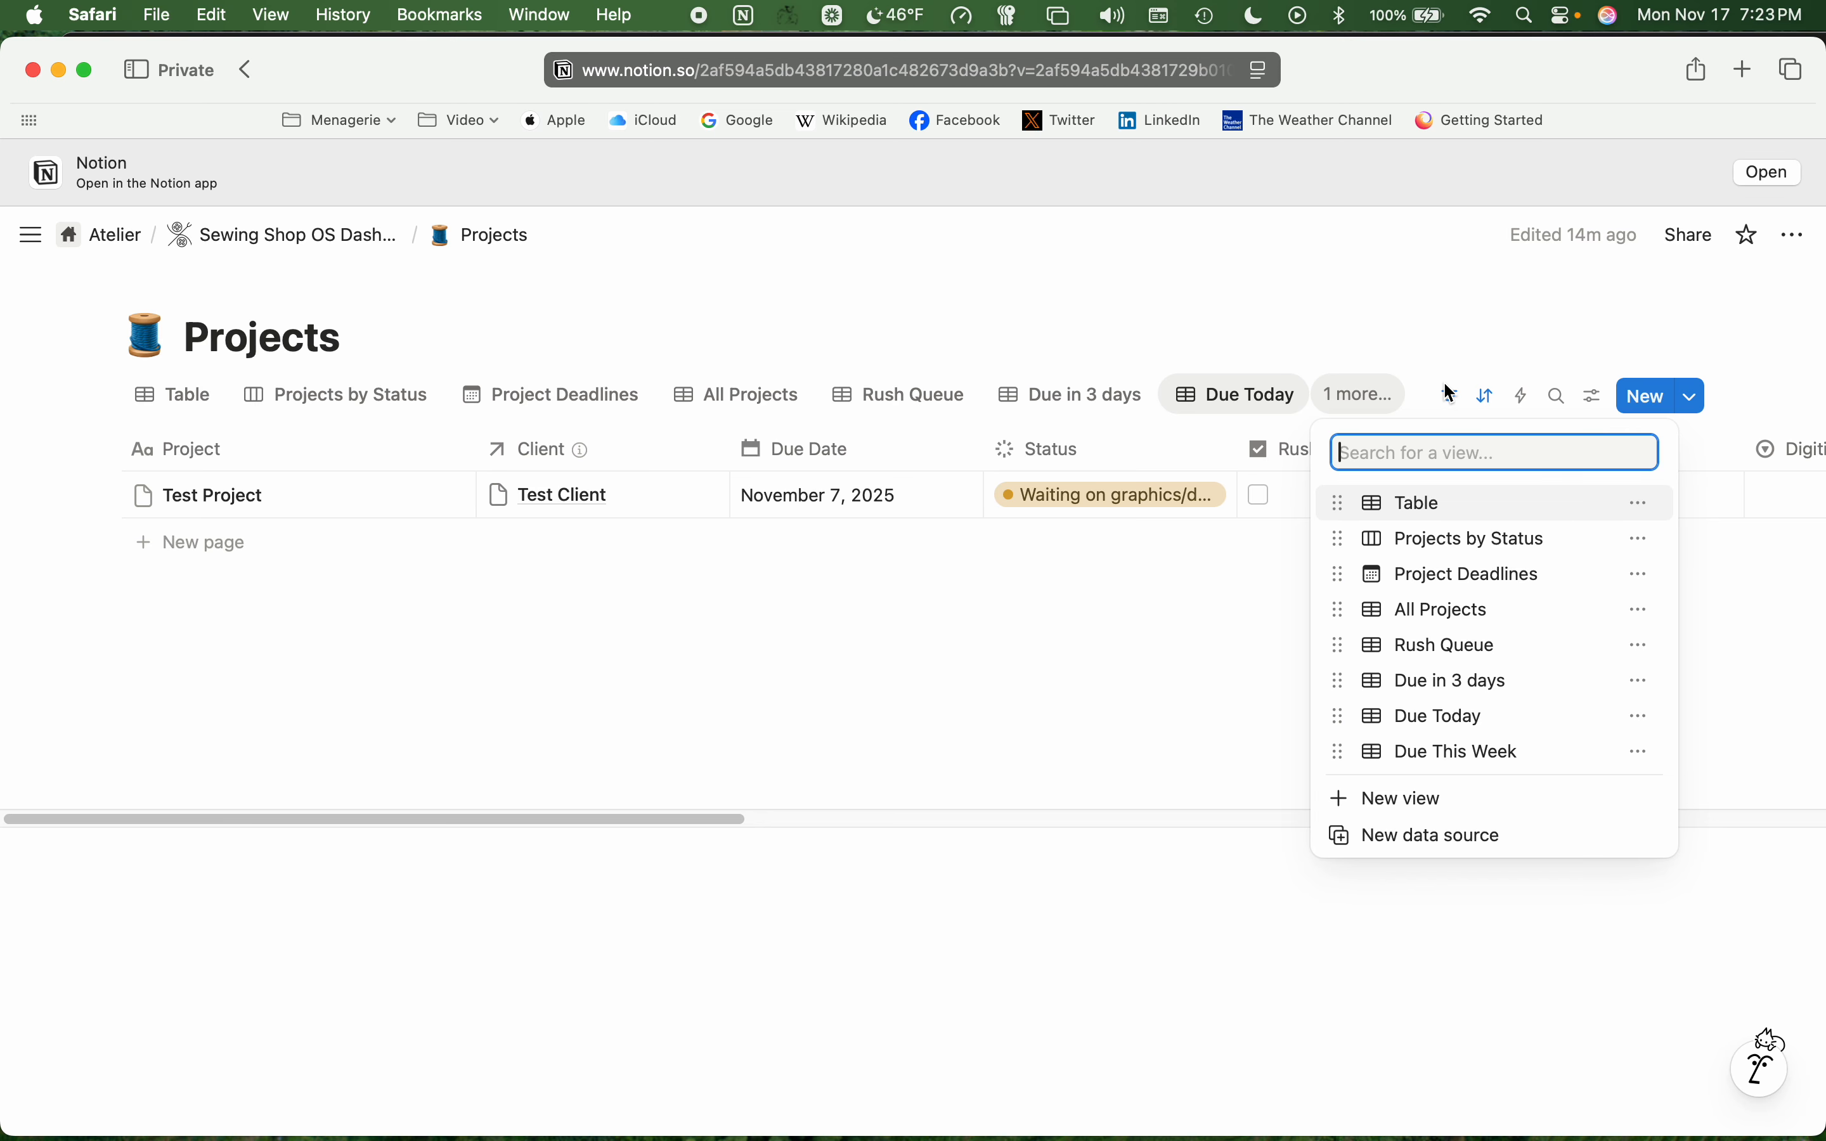
left_click(1306, 537)
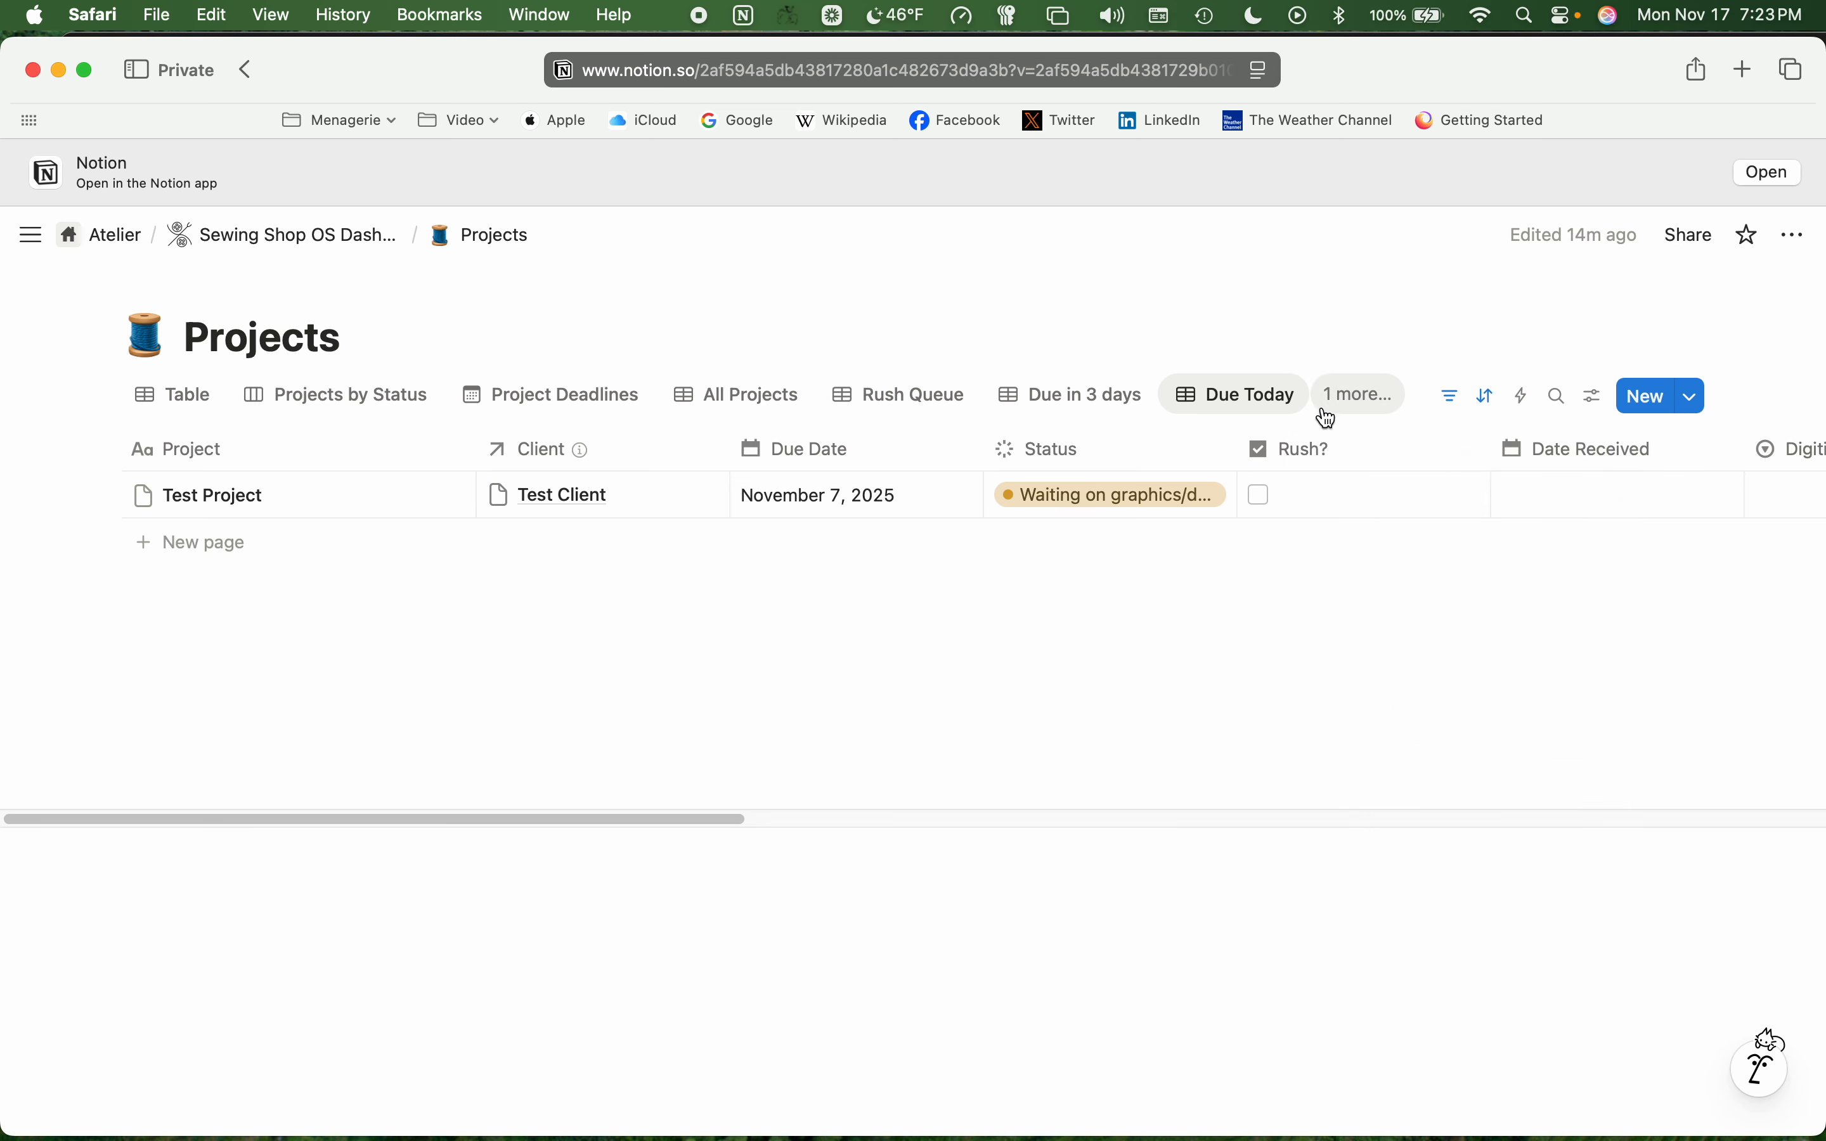
- Inspect the Due Today view's filter rules and return to the Sewing Shop OS Dashboard
left_click(1450, 395)
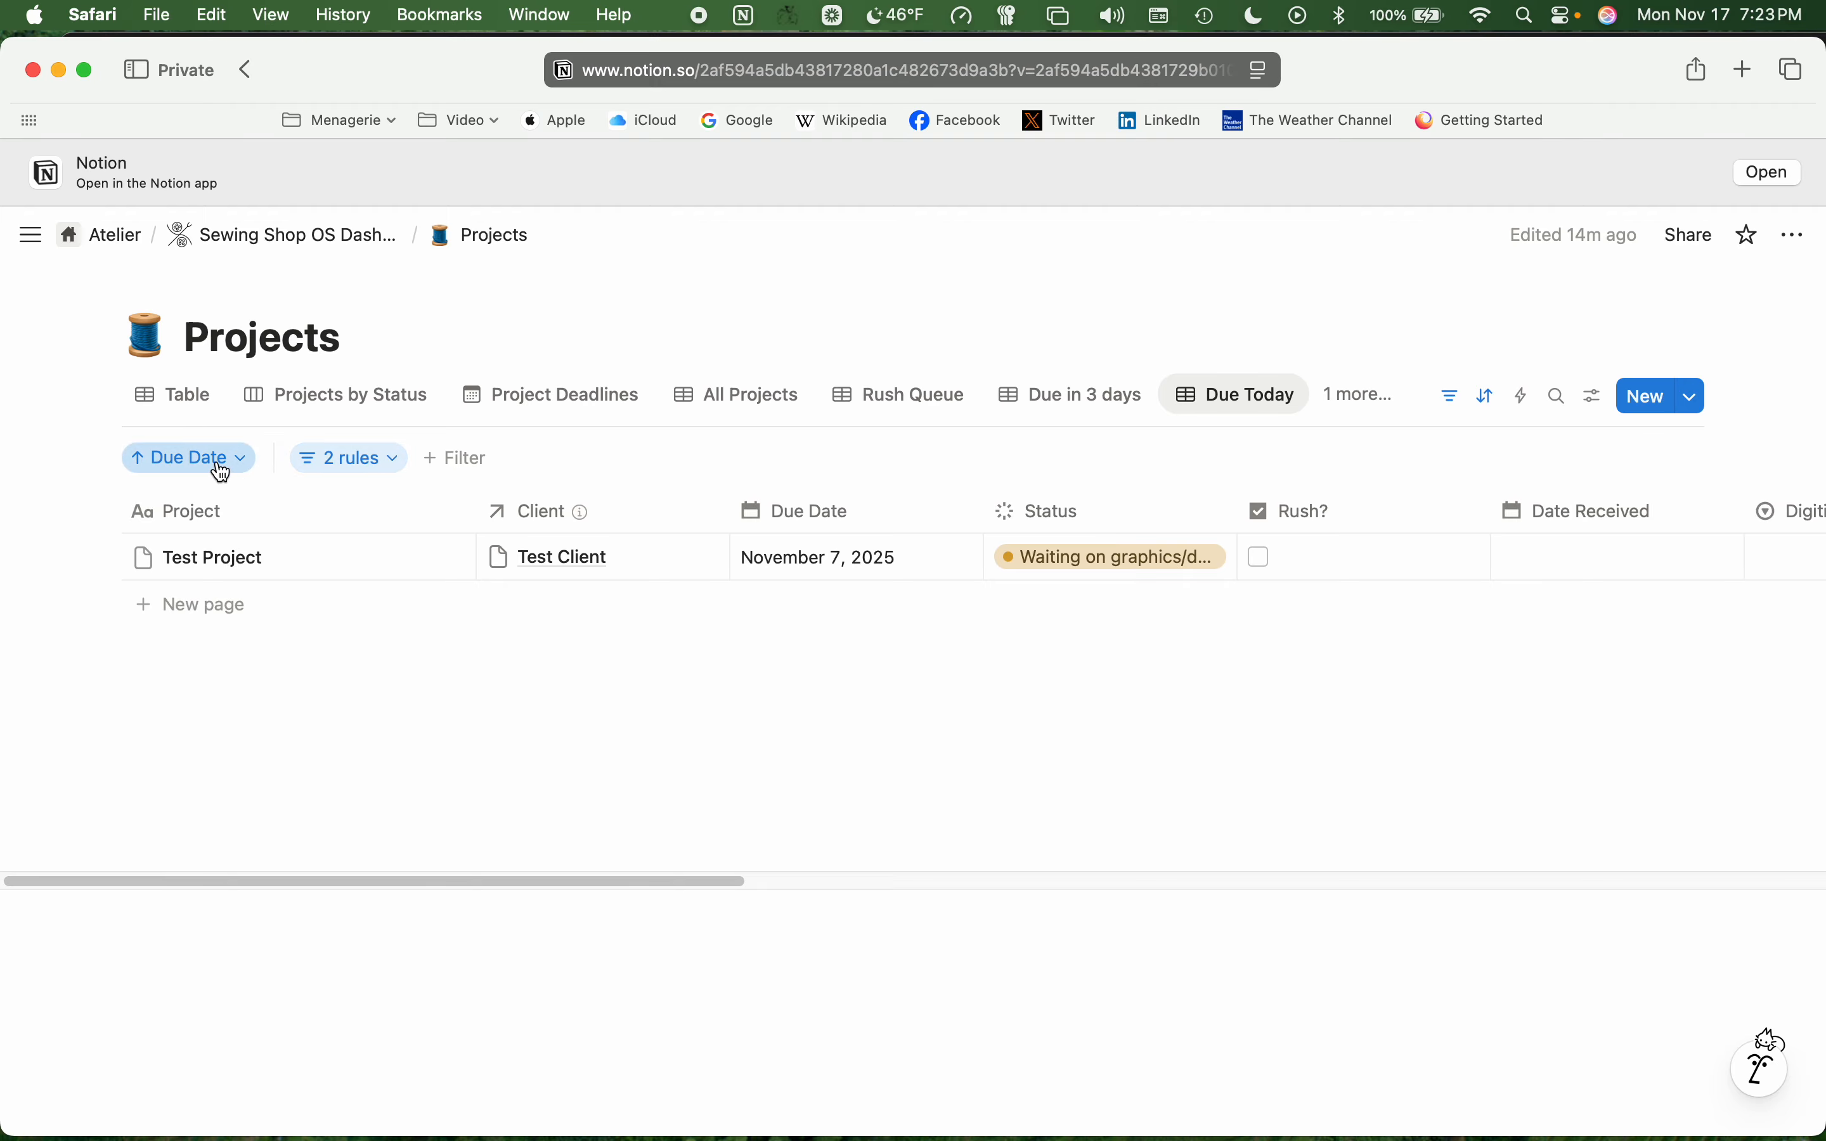
left_click(388, 474)
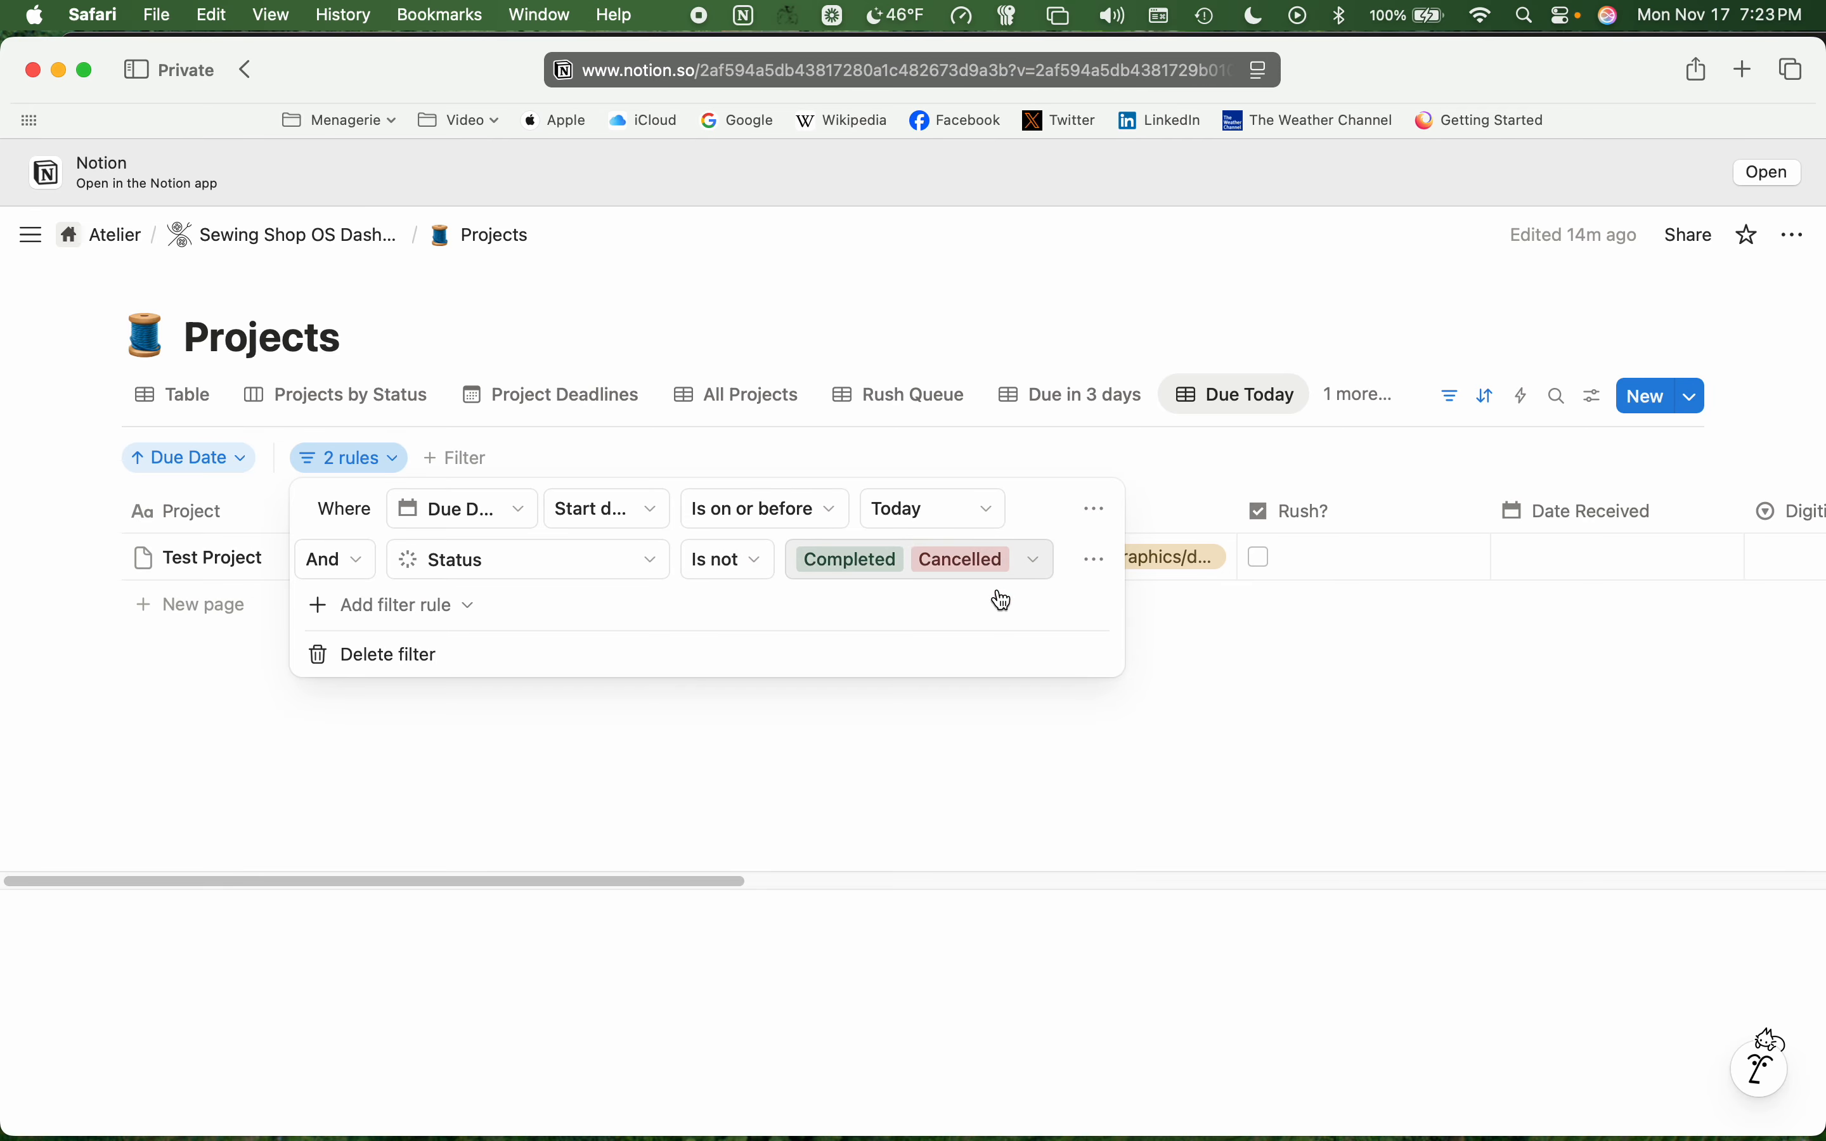
left_click(1108, 745)
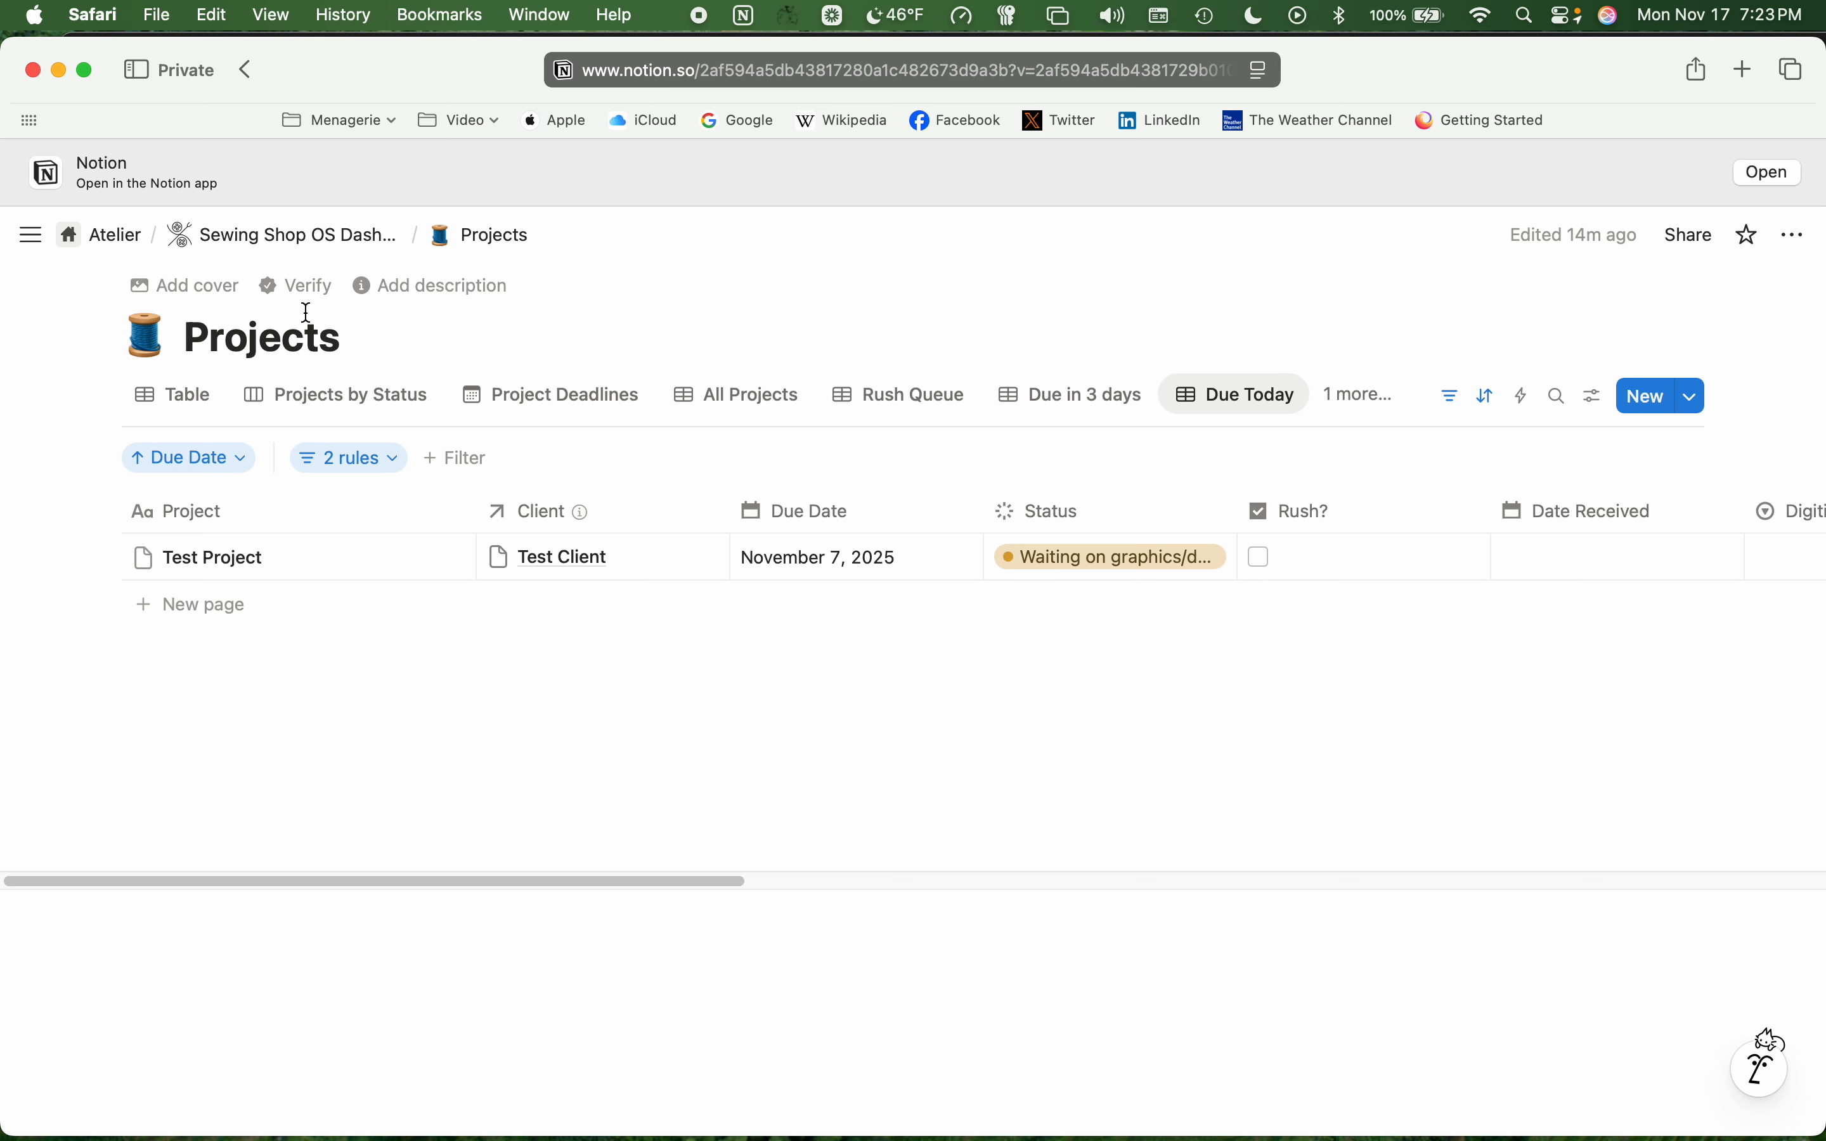
left_click(282, 243)
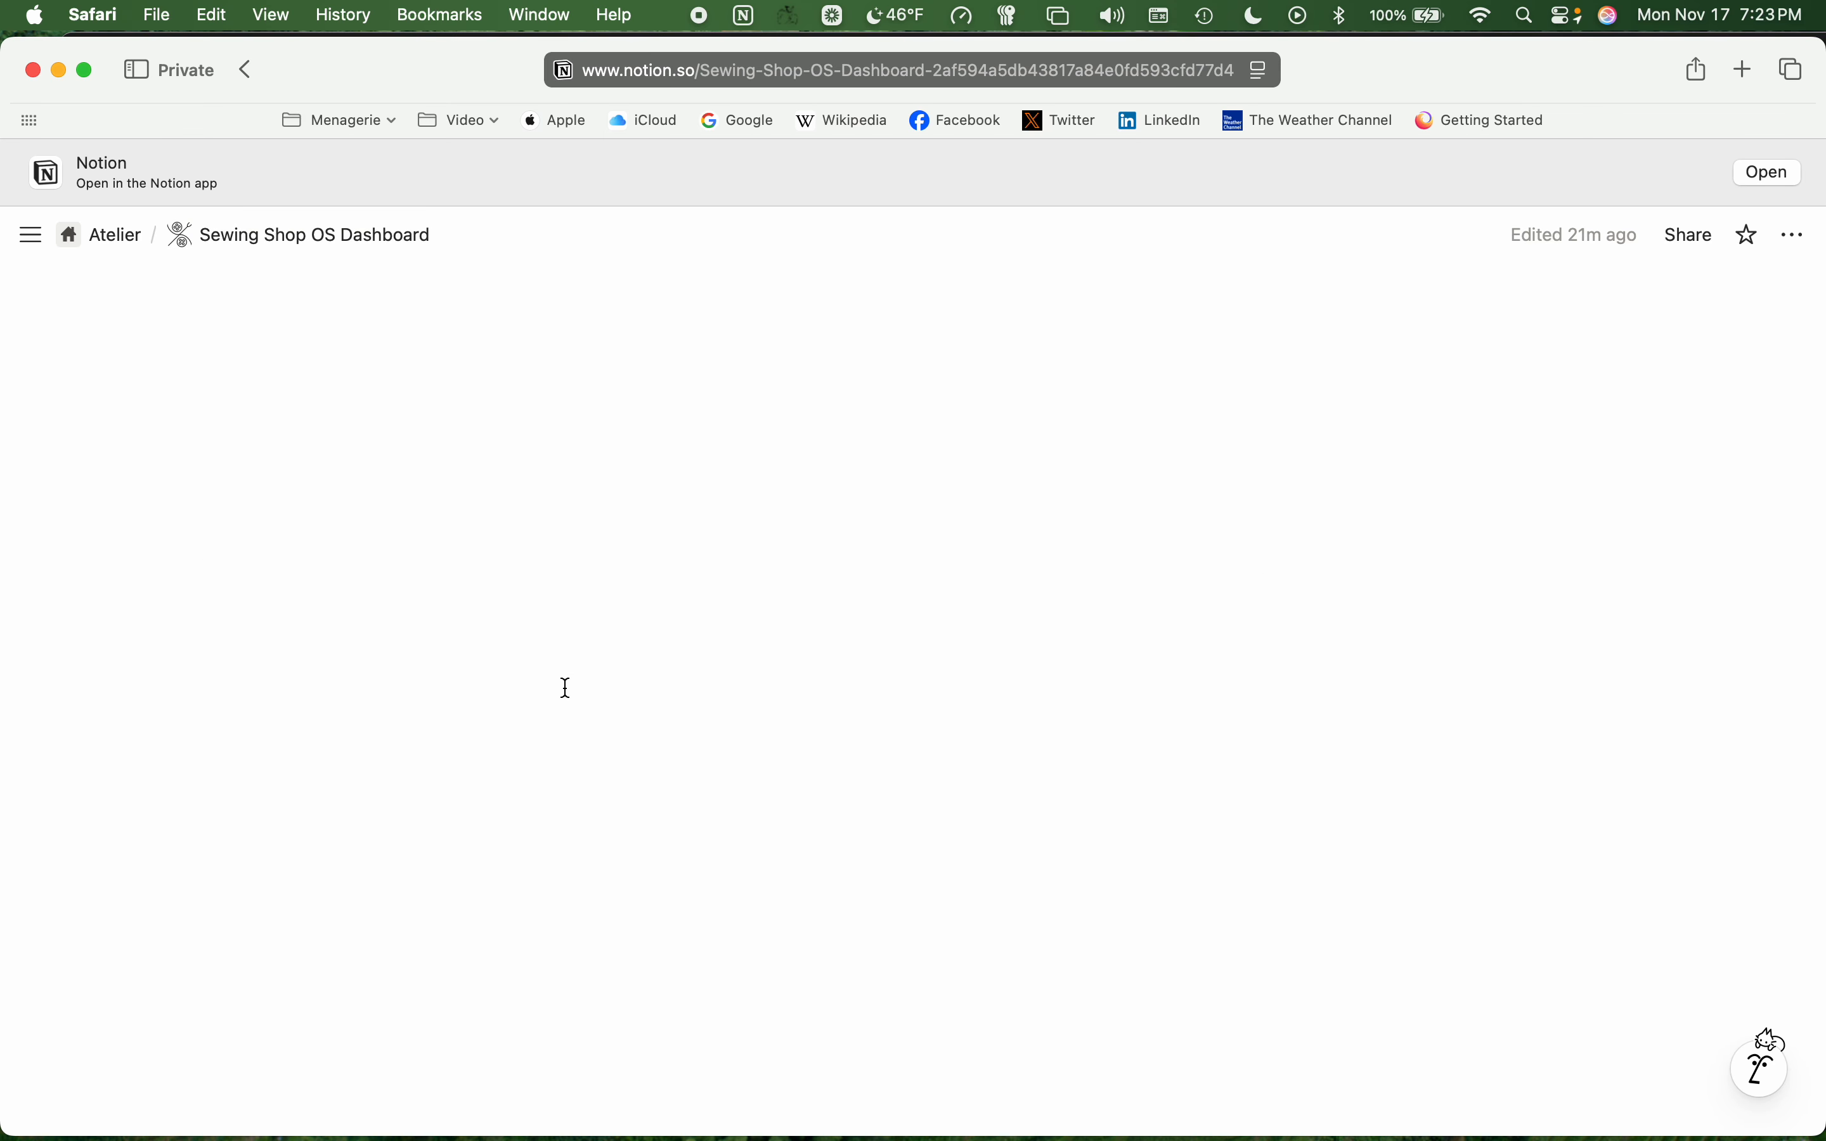
- Create a new client with the dashboard's quick action and title it "New Happy Faced Client"
scroll(556, 664, "down", 10)
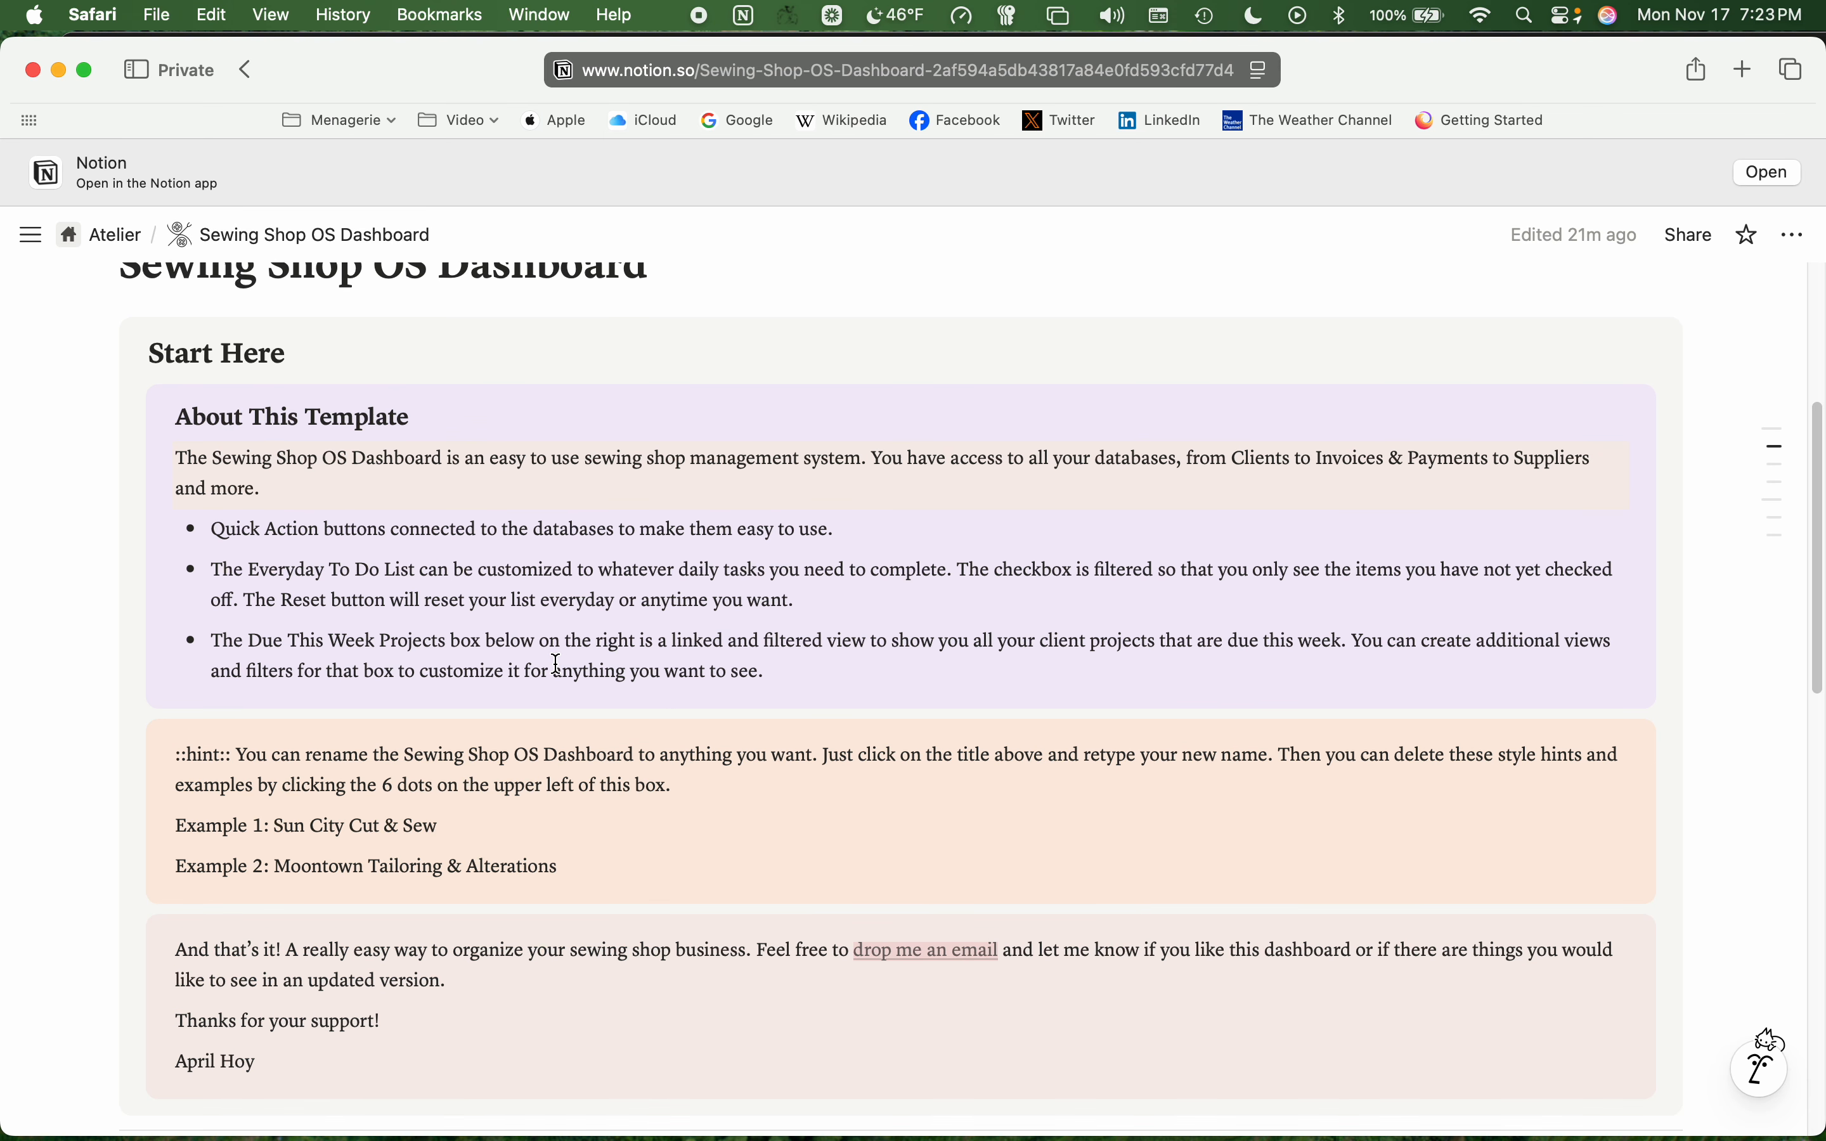
scroll(556, 664, "down", 4)
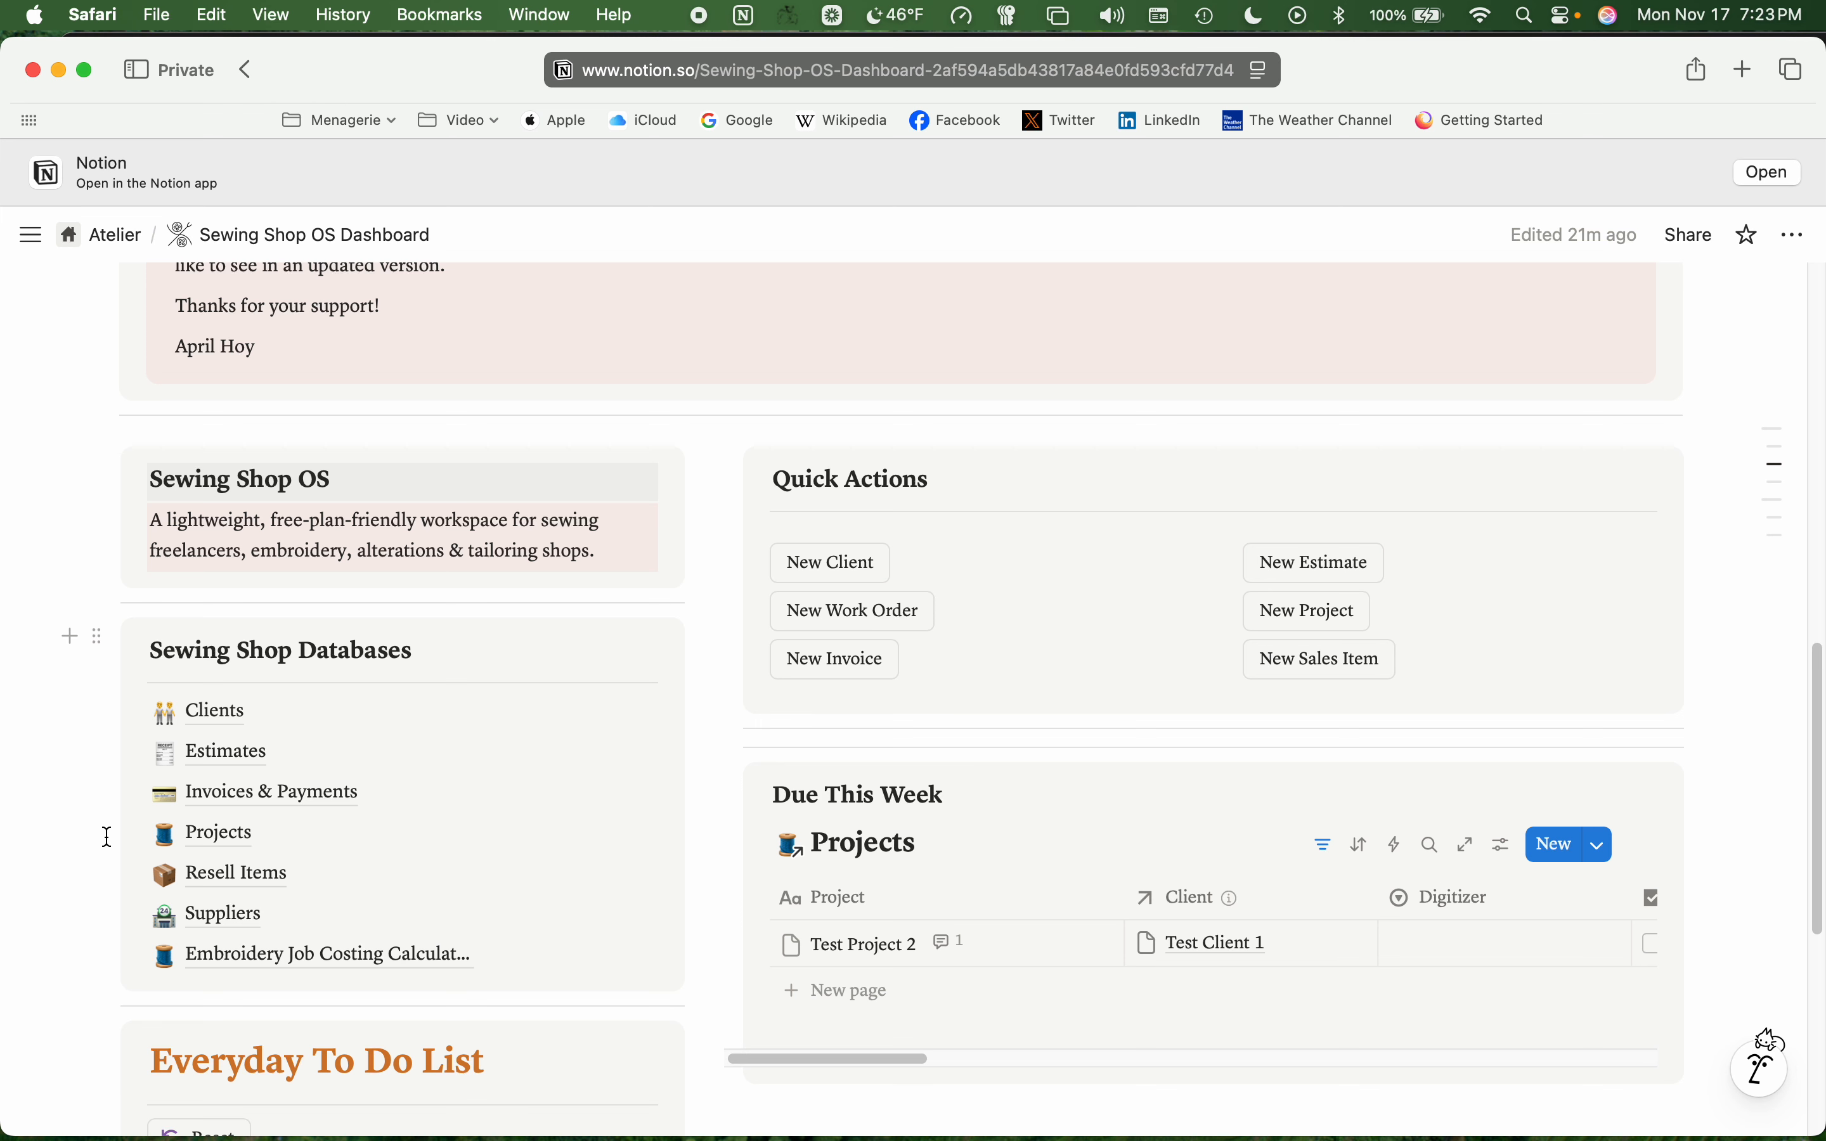
mouse_move(359, 943)
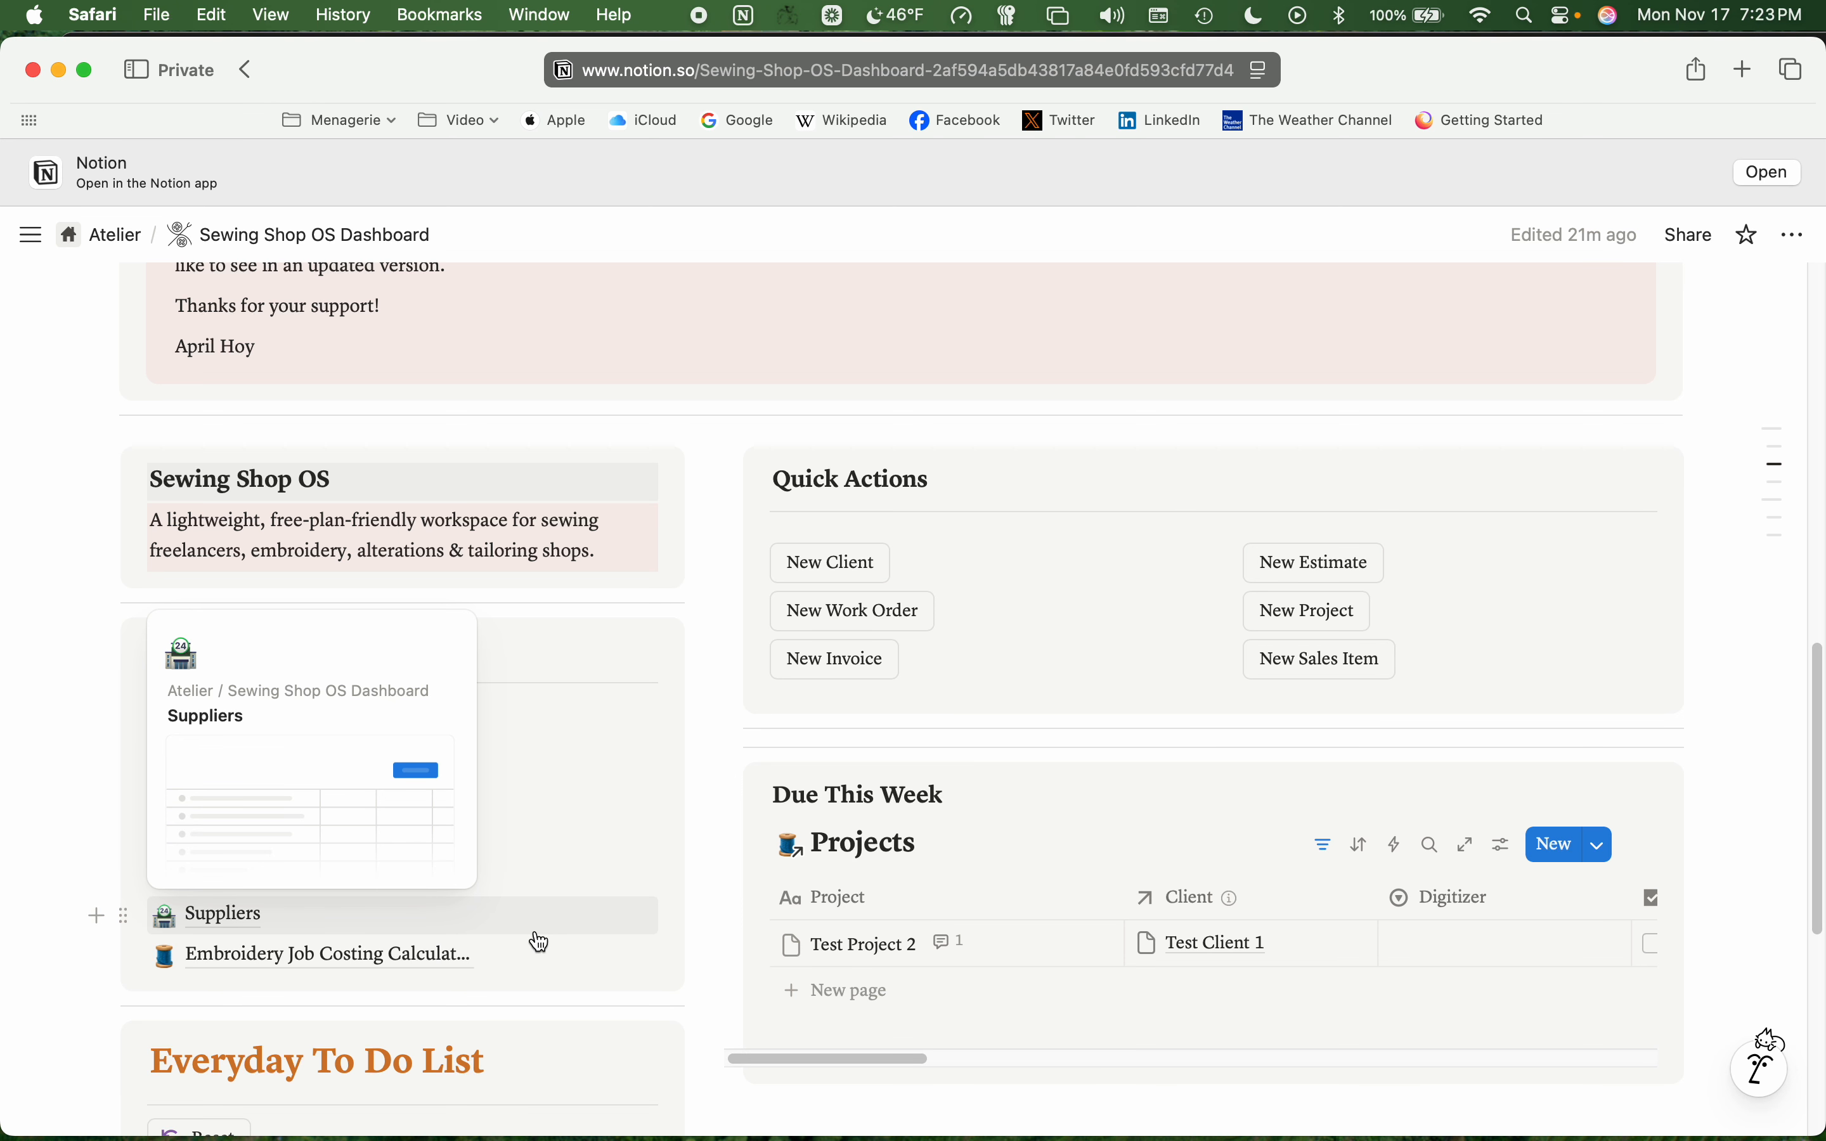
left_click(850, 575)
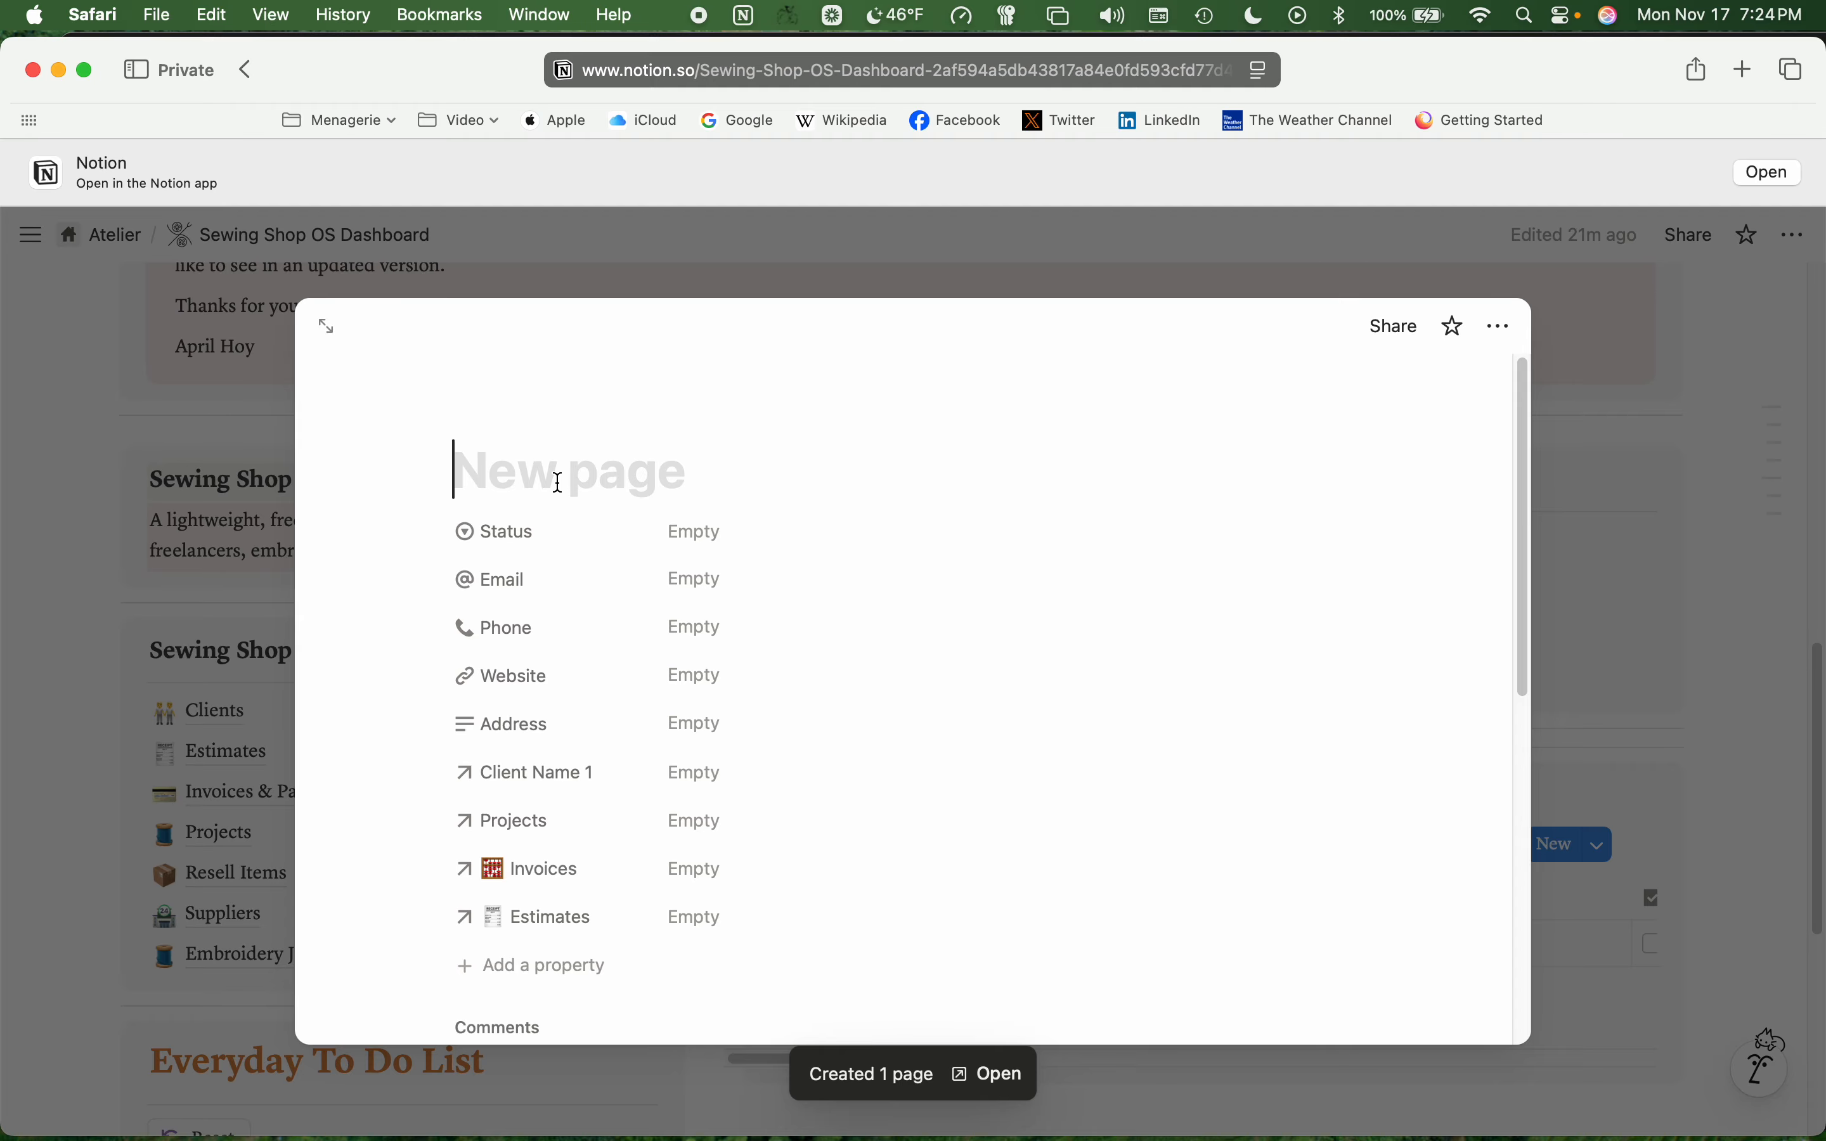
type("N")
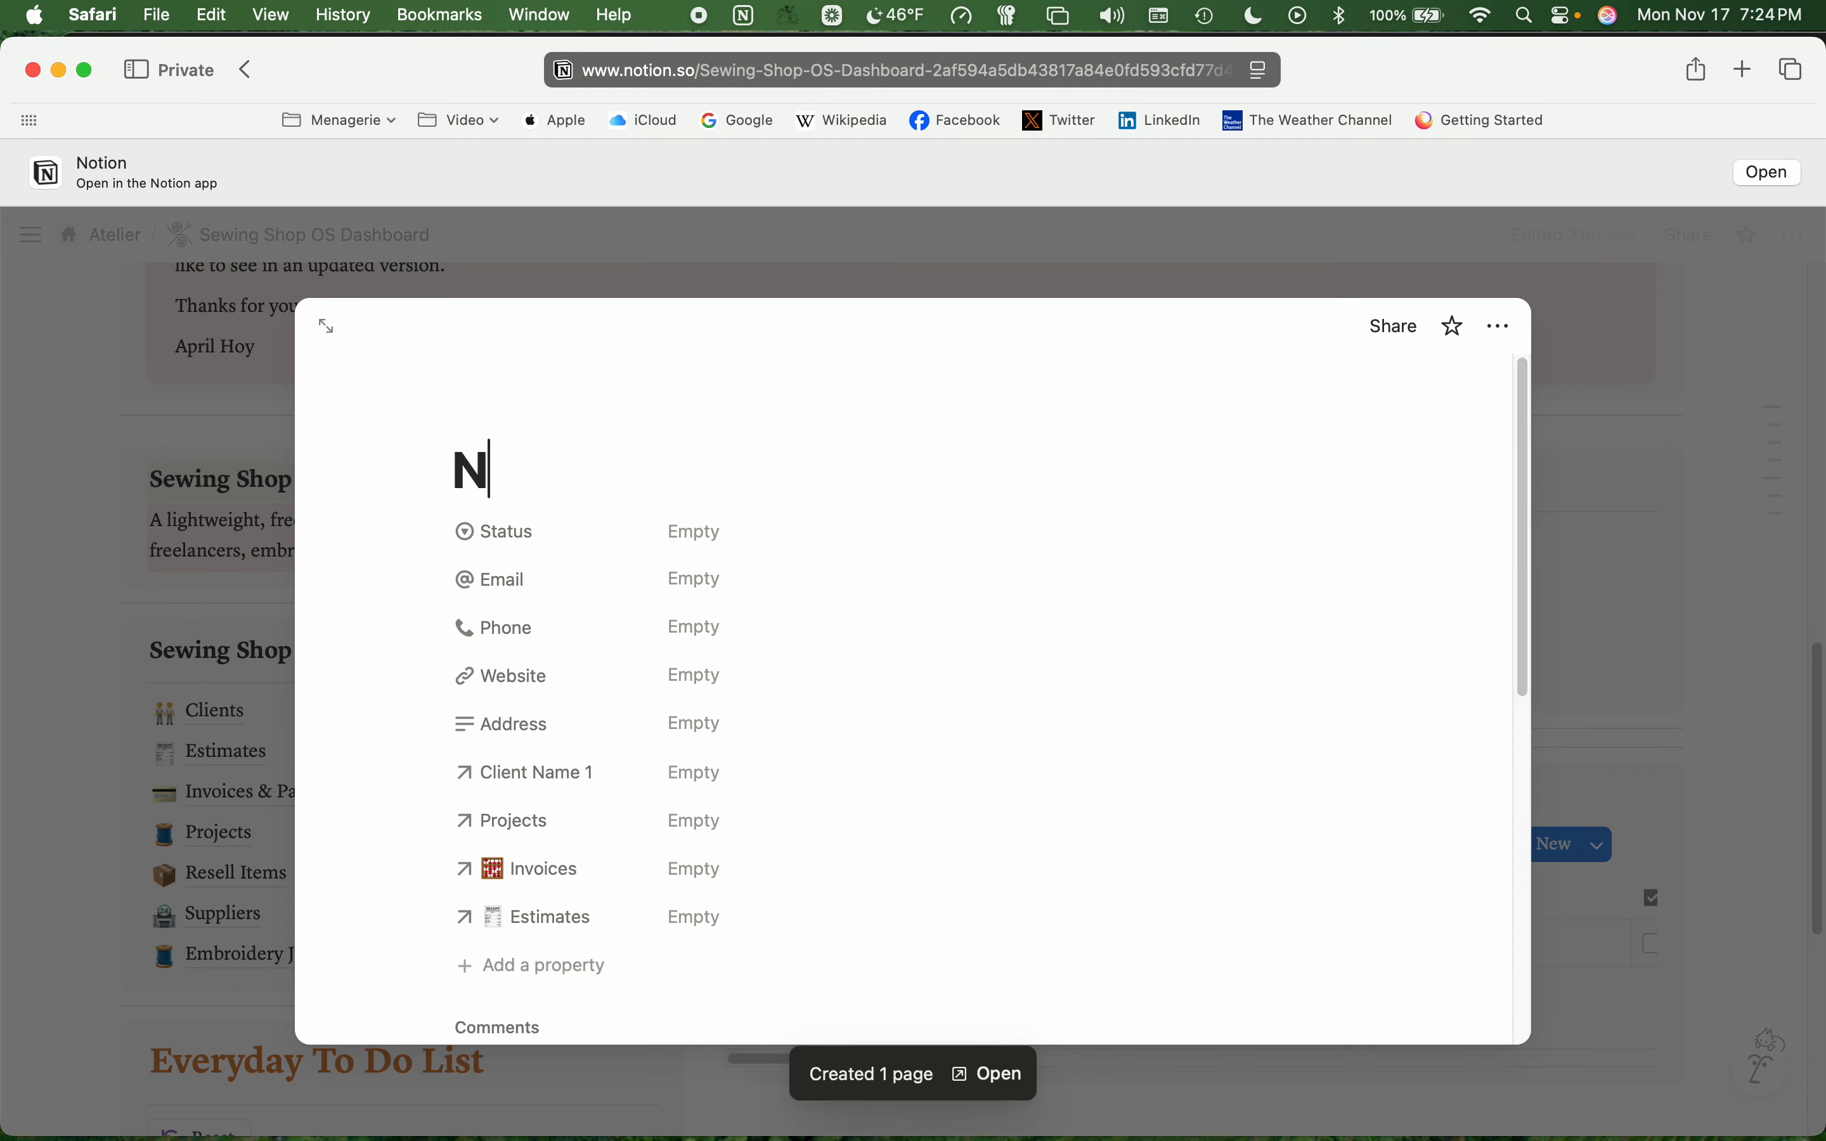
type("ew Happy ")
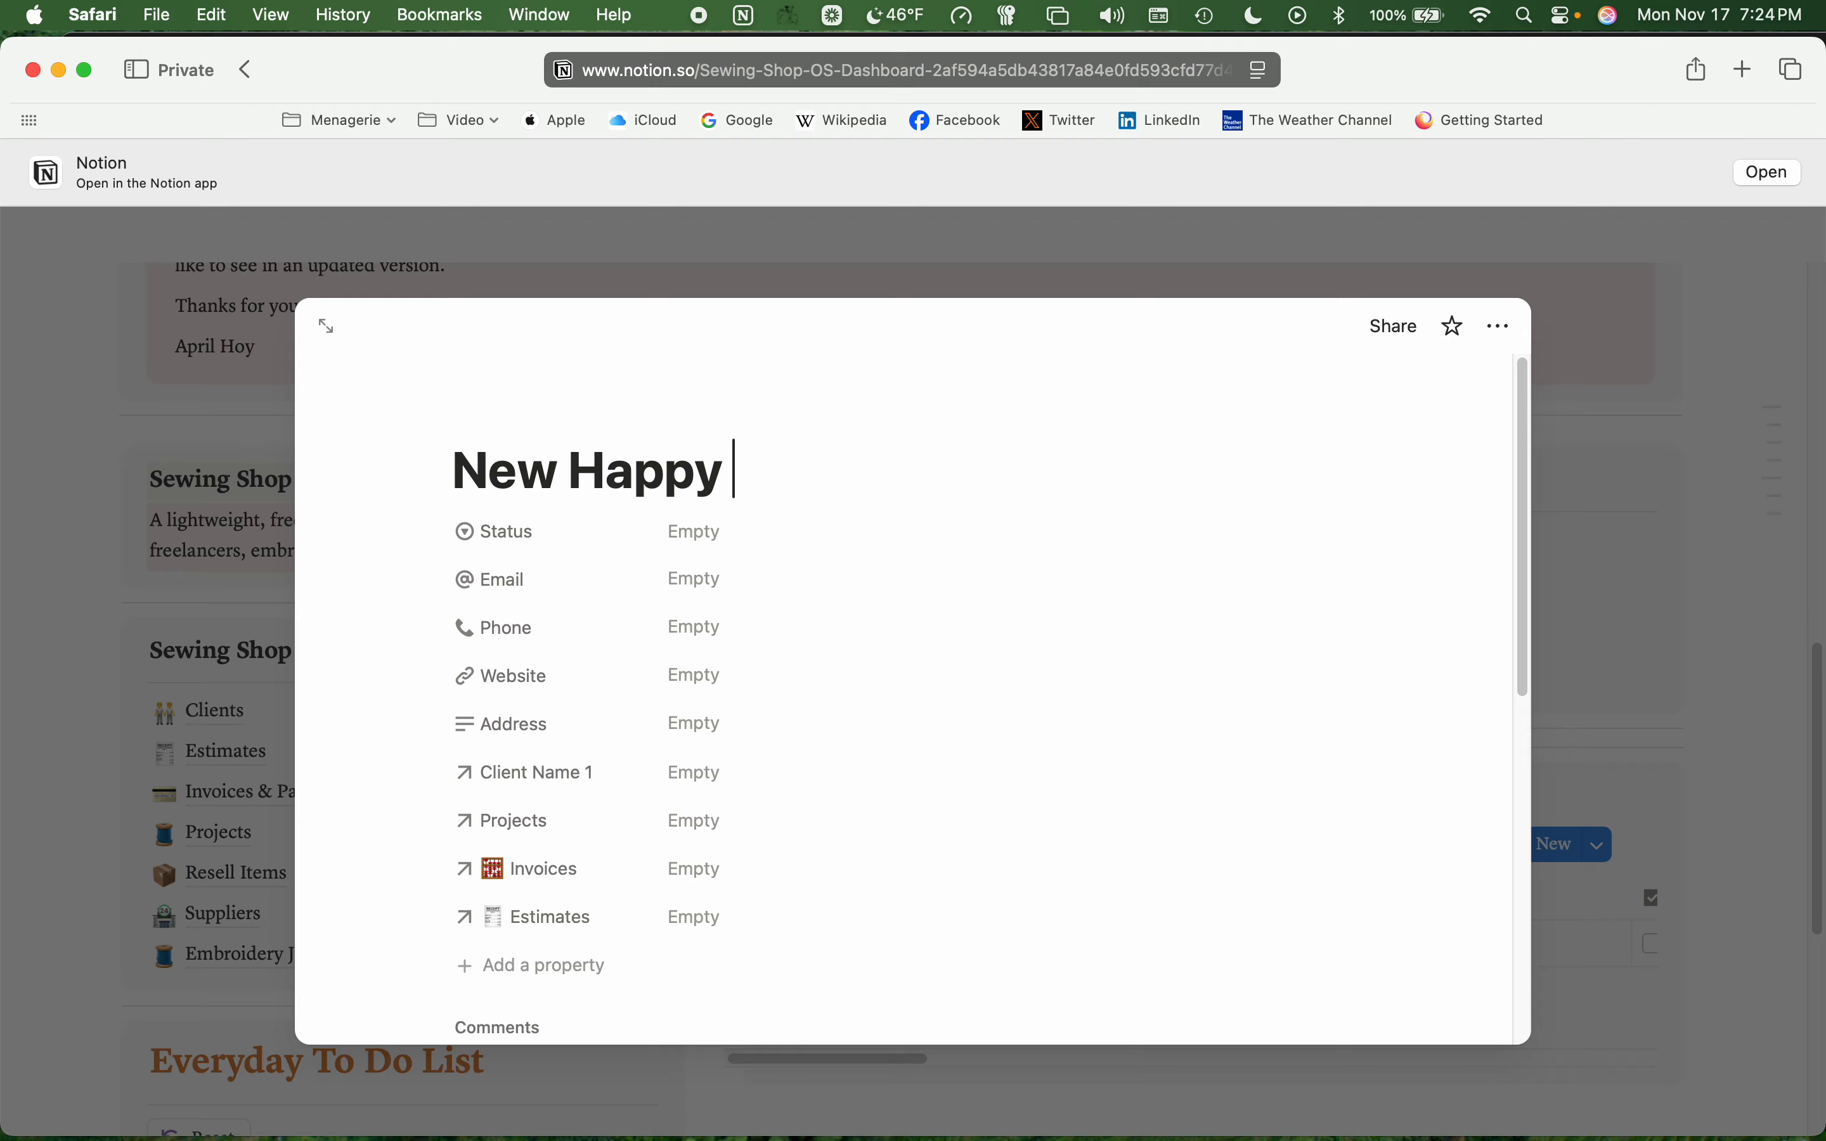
type("Faced Co")
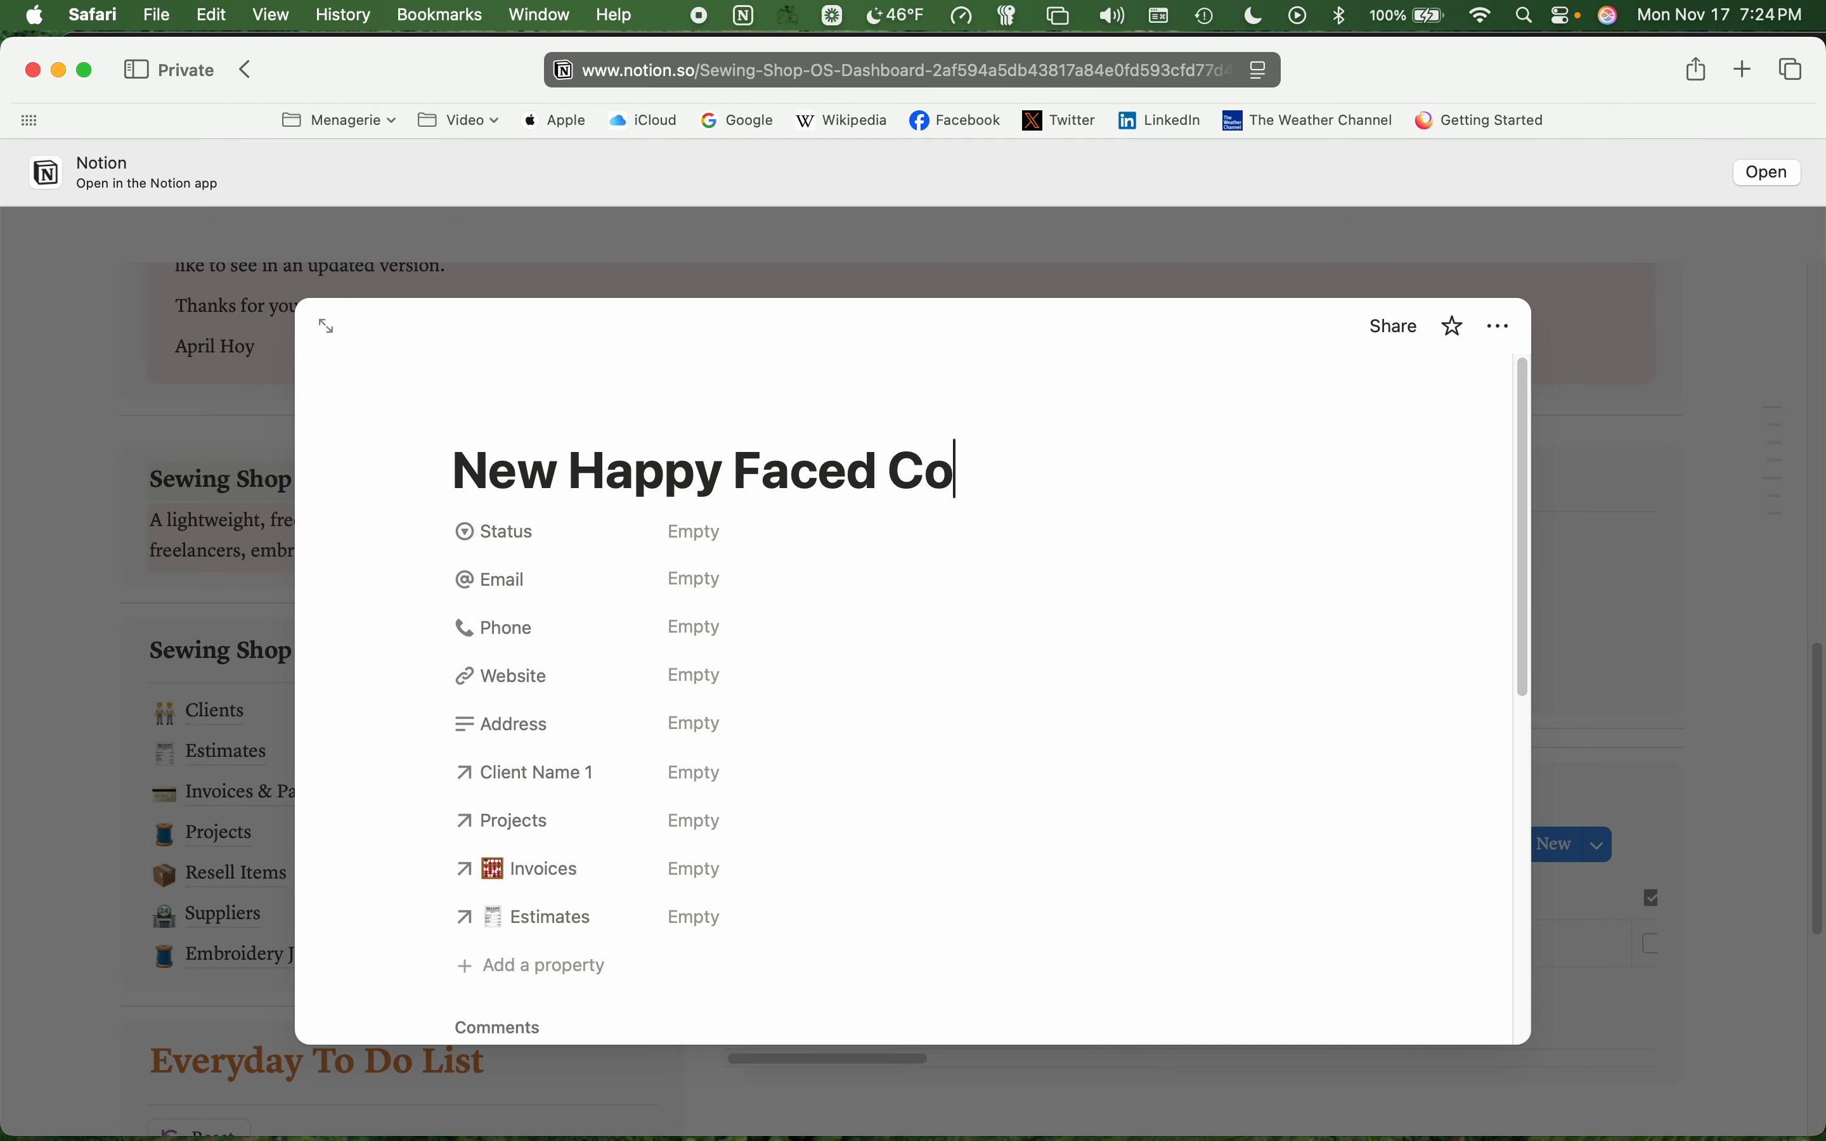
key("BackSpace")
type("lient")
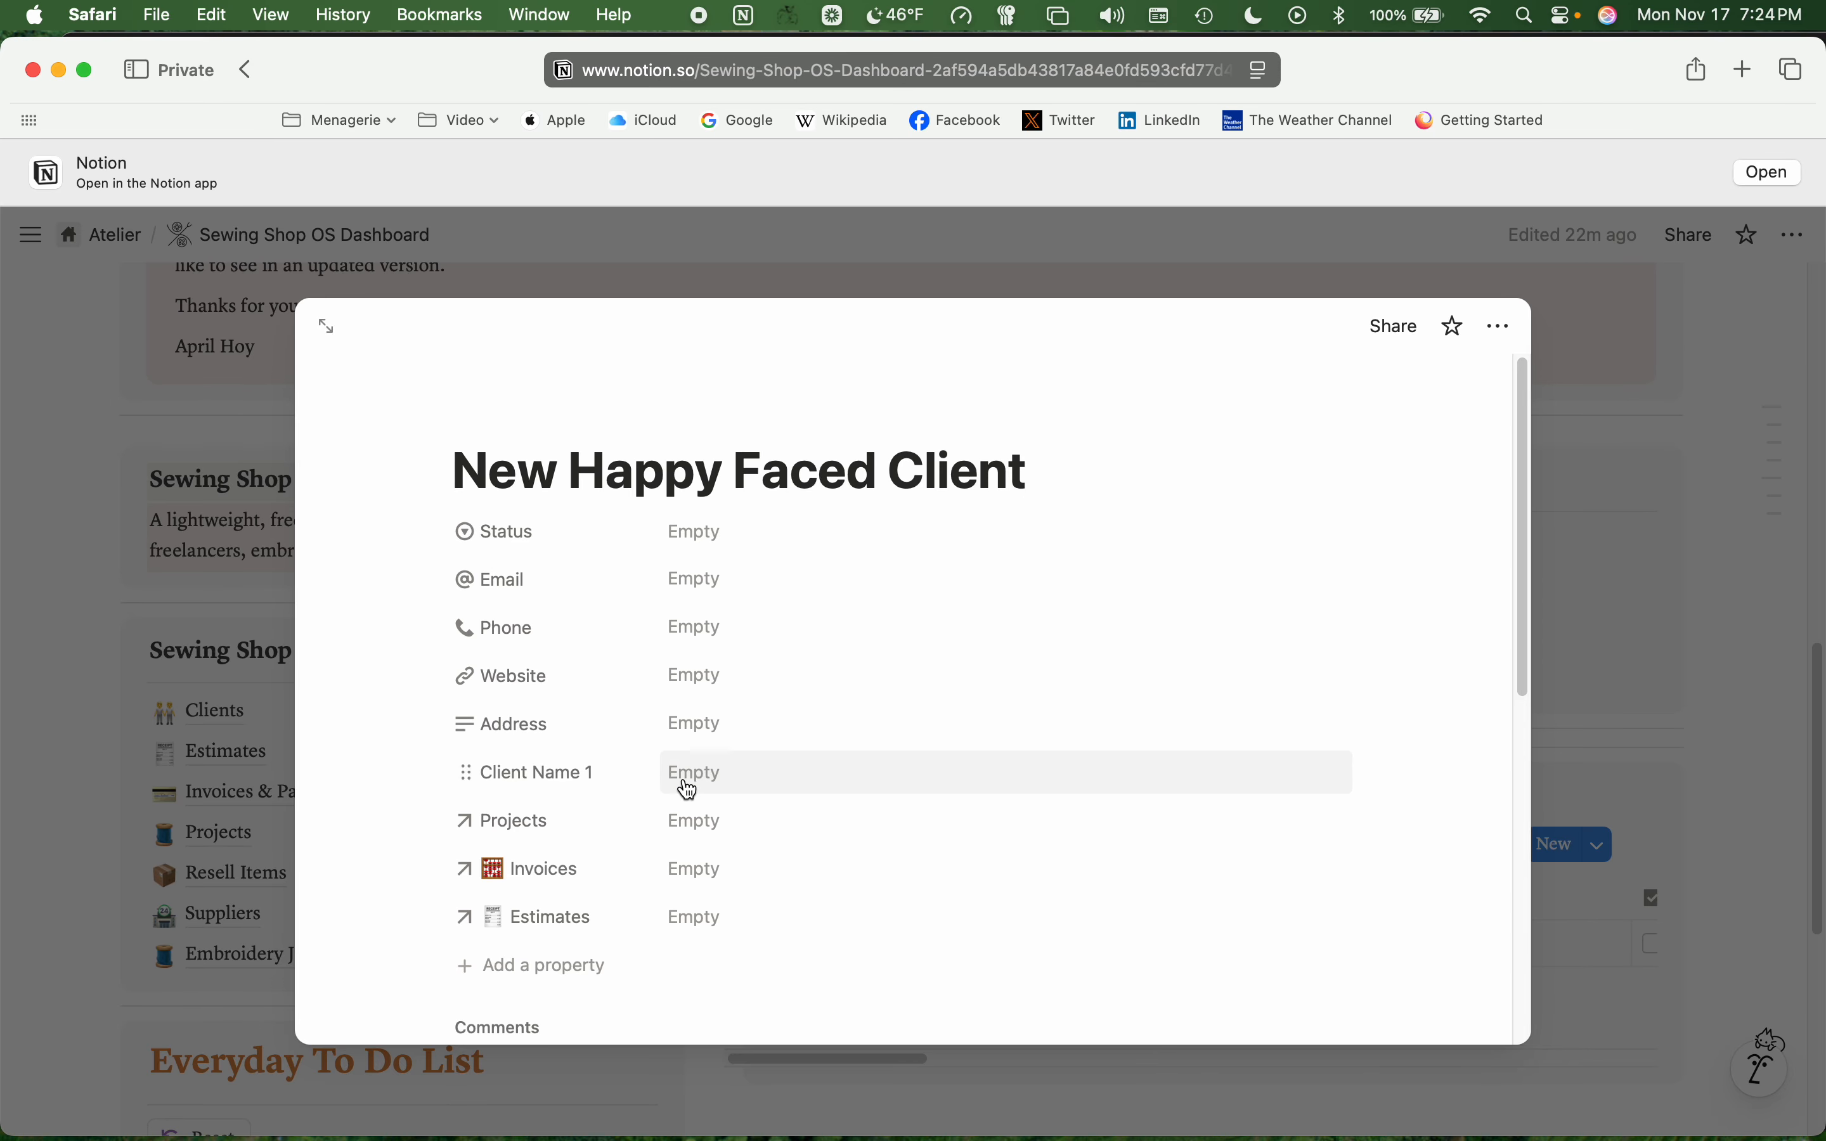
- Link New client estimate in the client's Estimates property
scroll(688, 792, "down", 2)
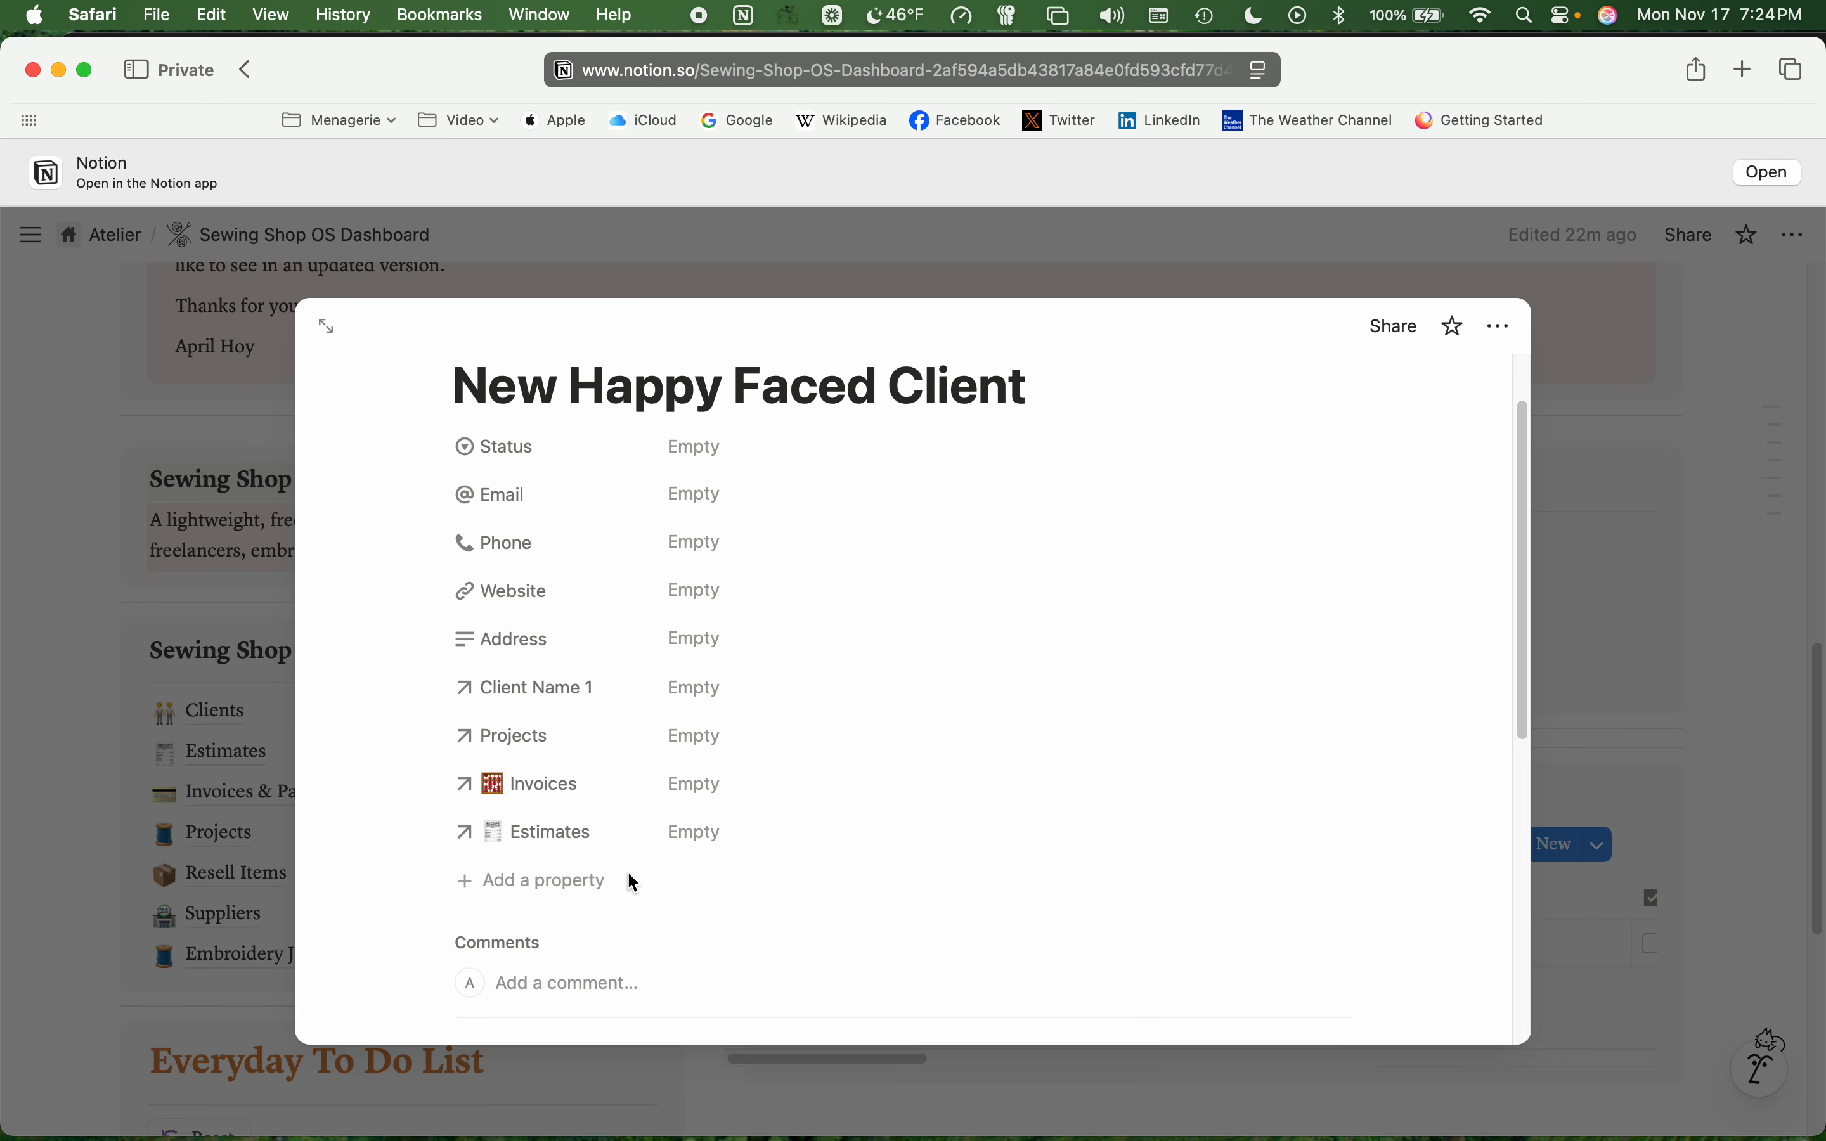
left_click(702, 841)
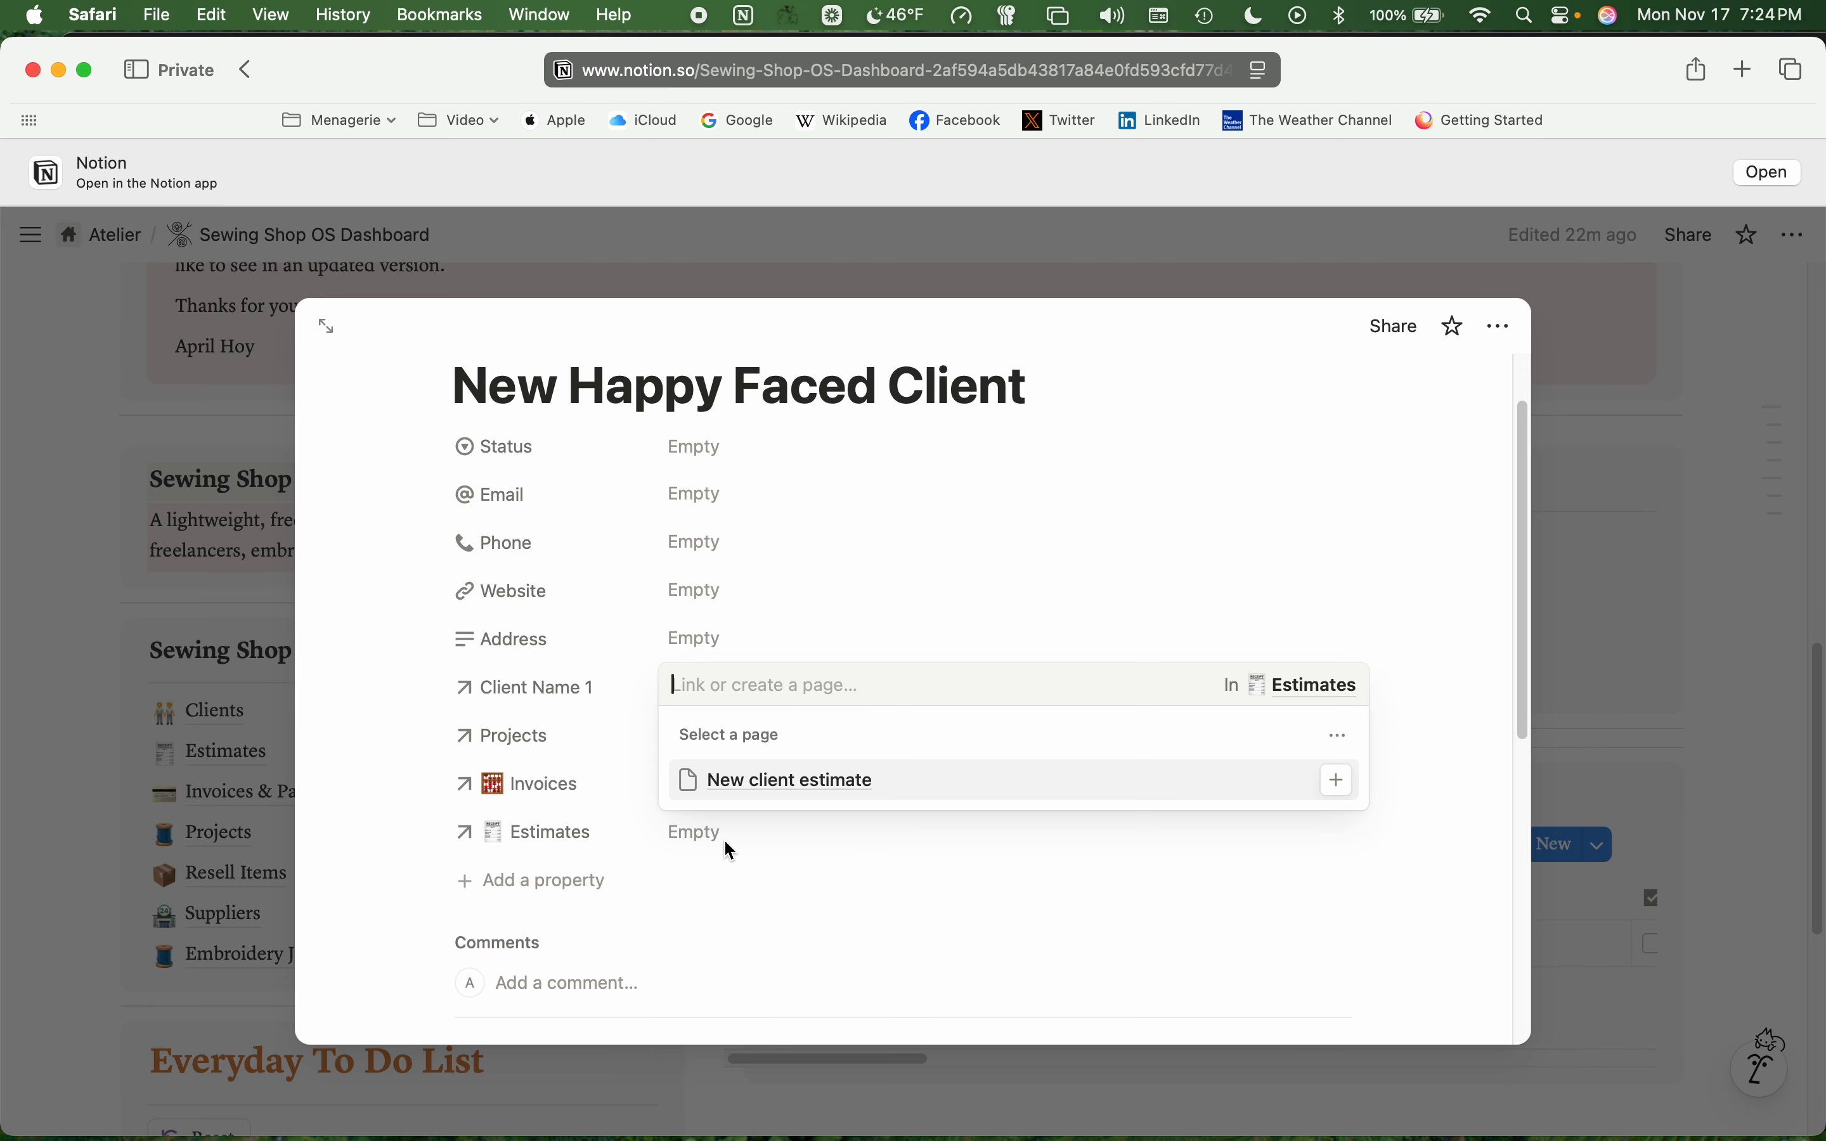
left_click(854, 788)
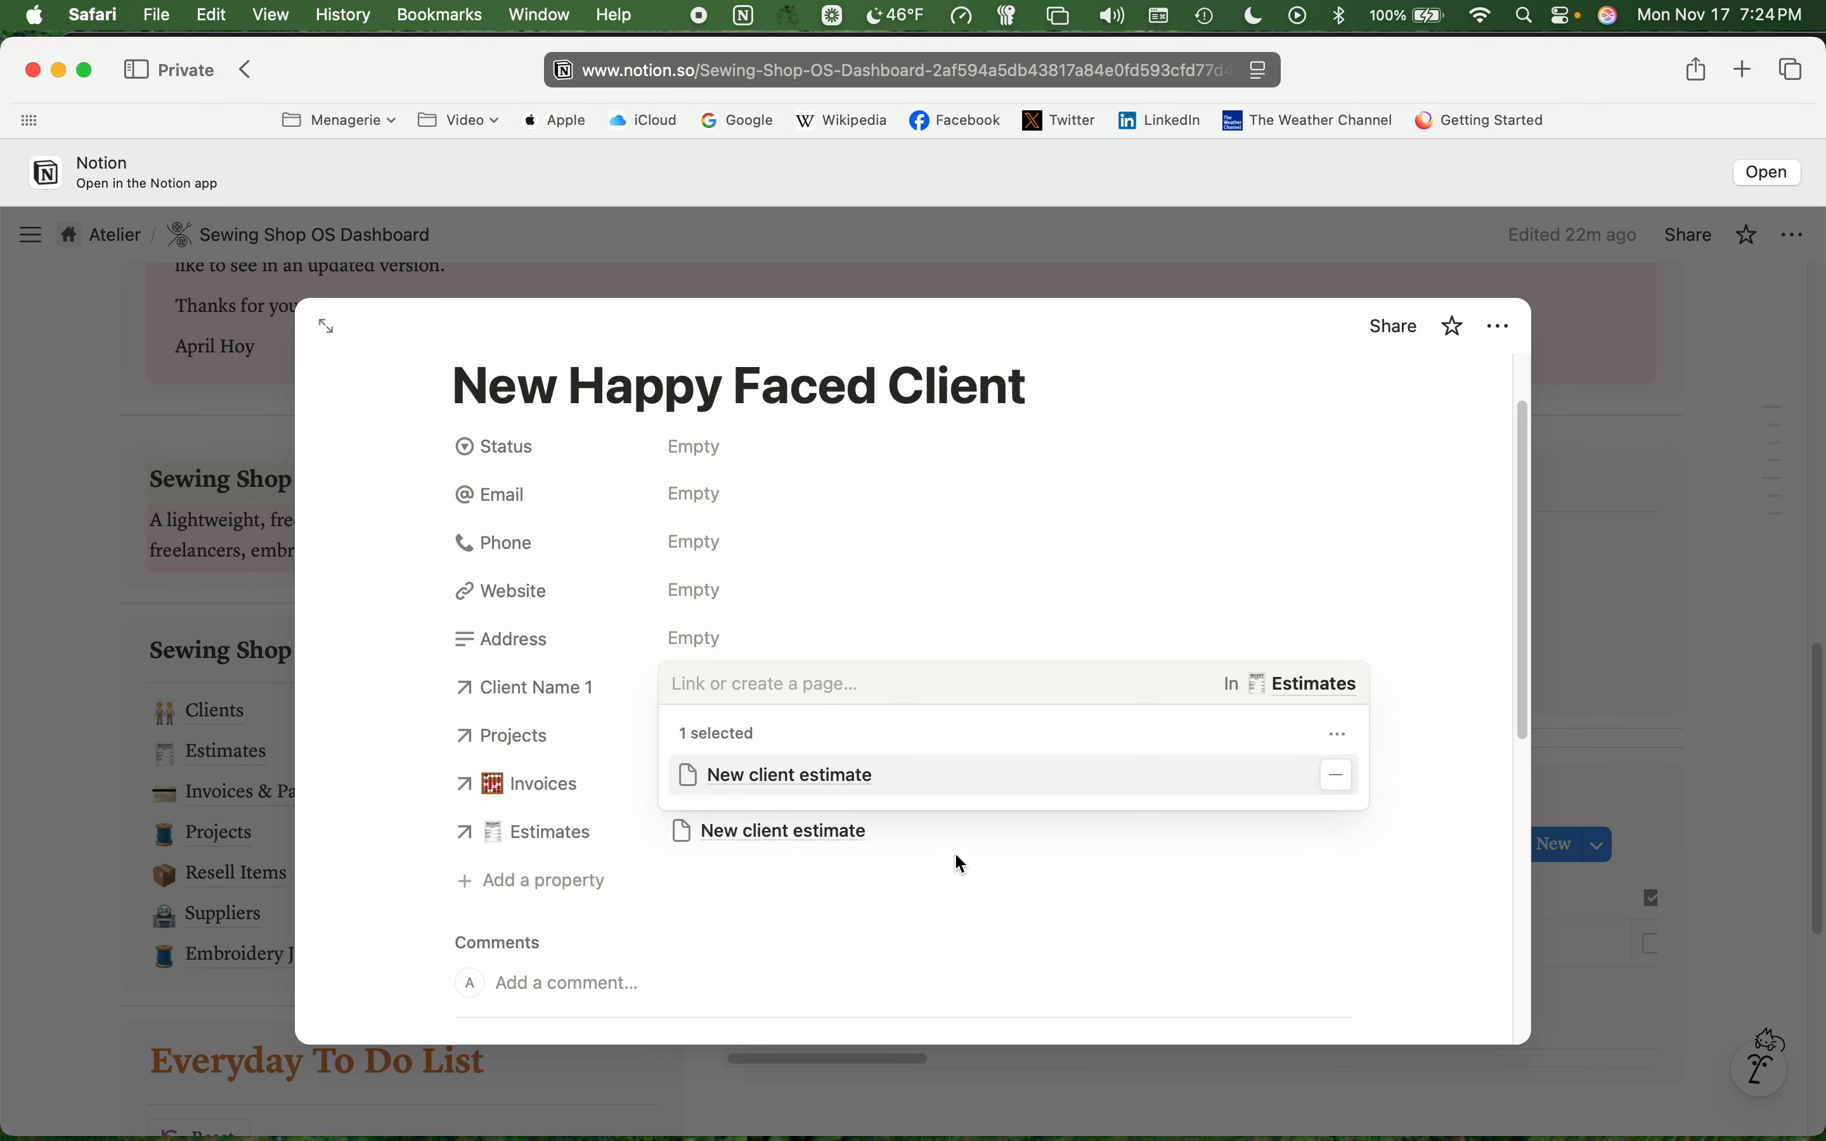
left_click(1195, 400)
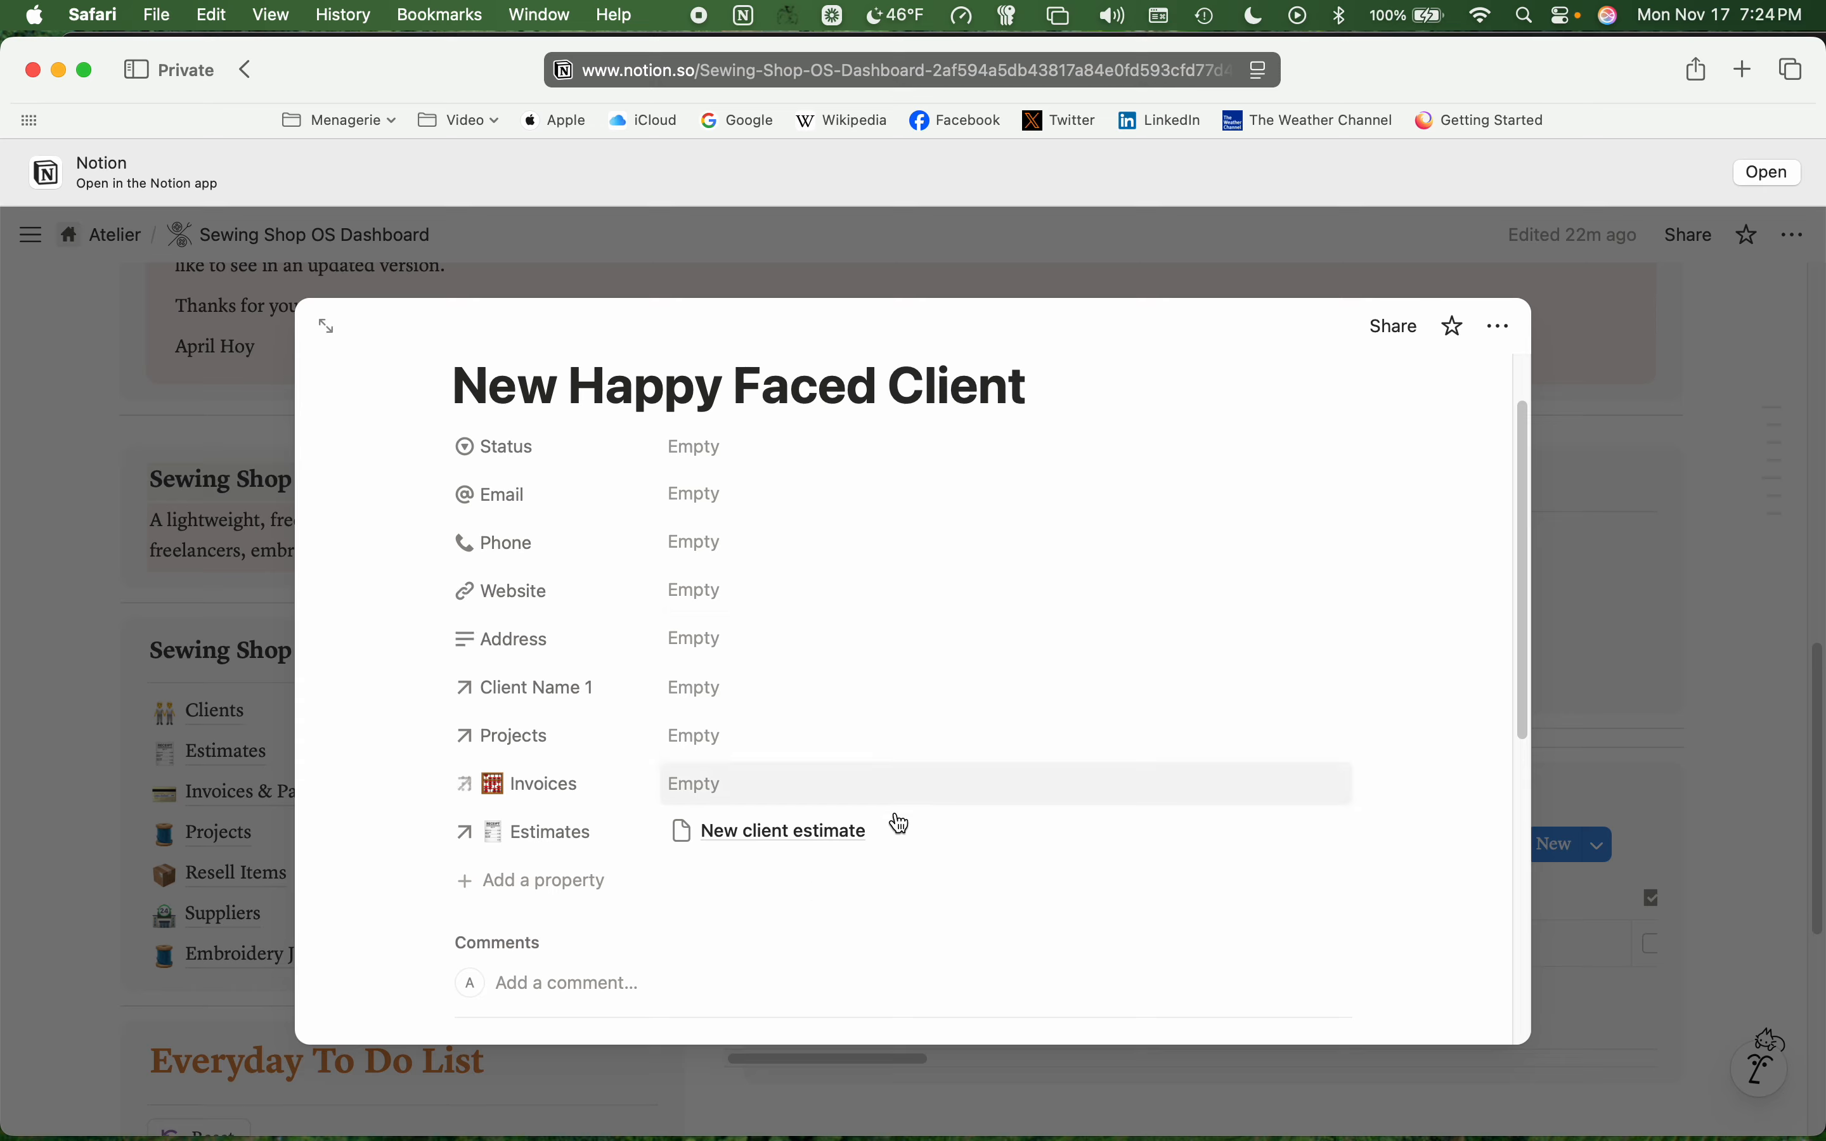
- Open the linked New client estimate, link Test Project 2 in its Project property, and close the record
scroll(785, 892, "down", 3)
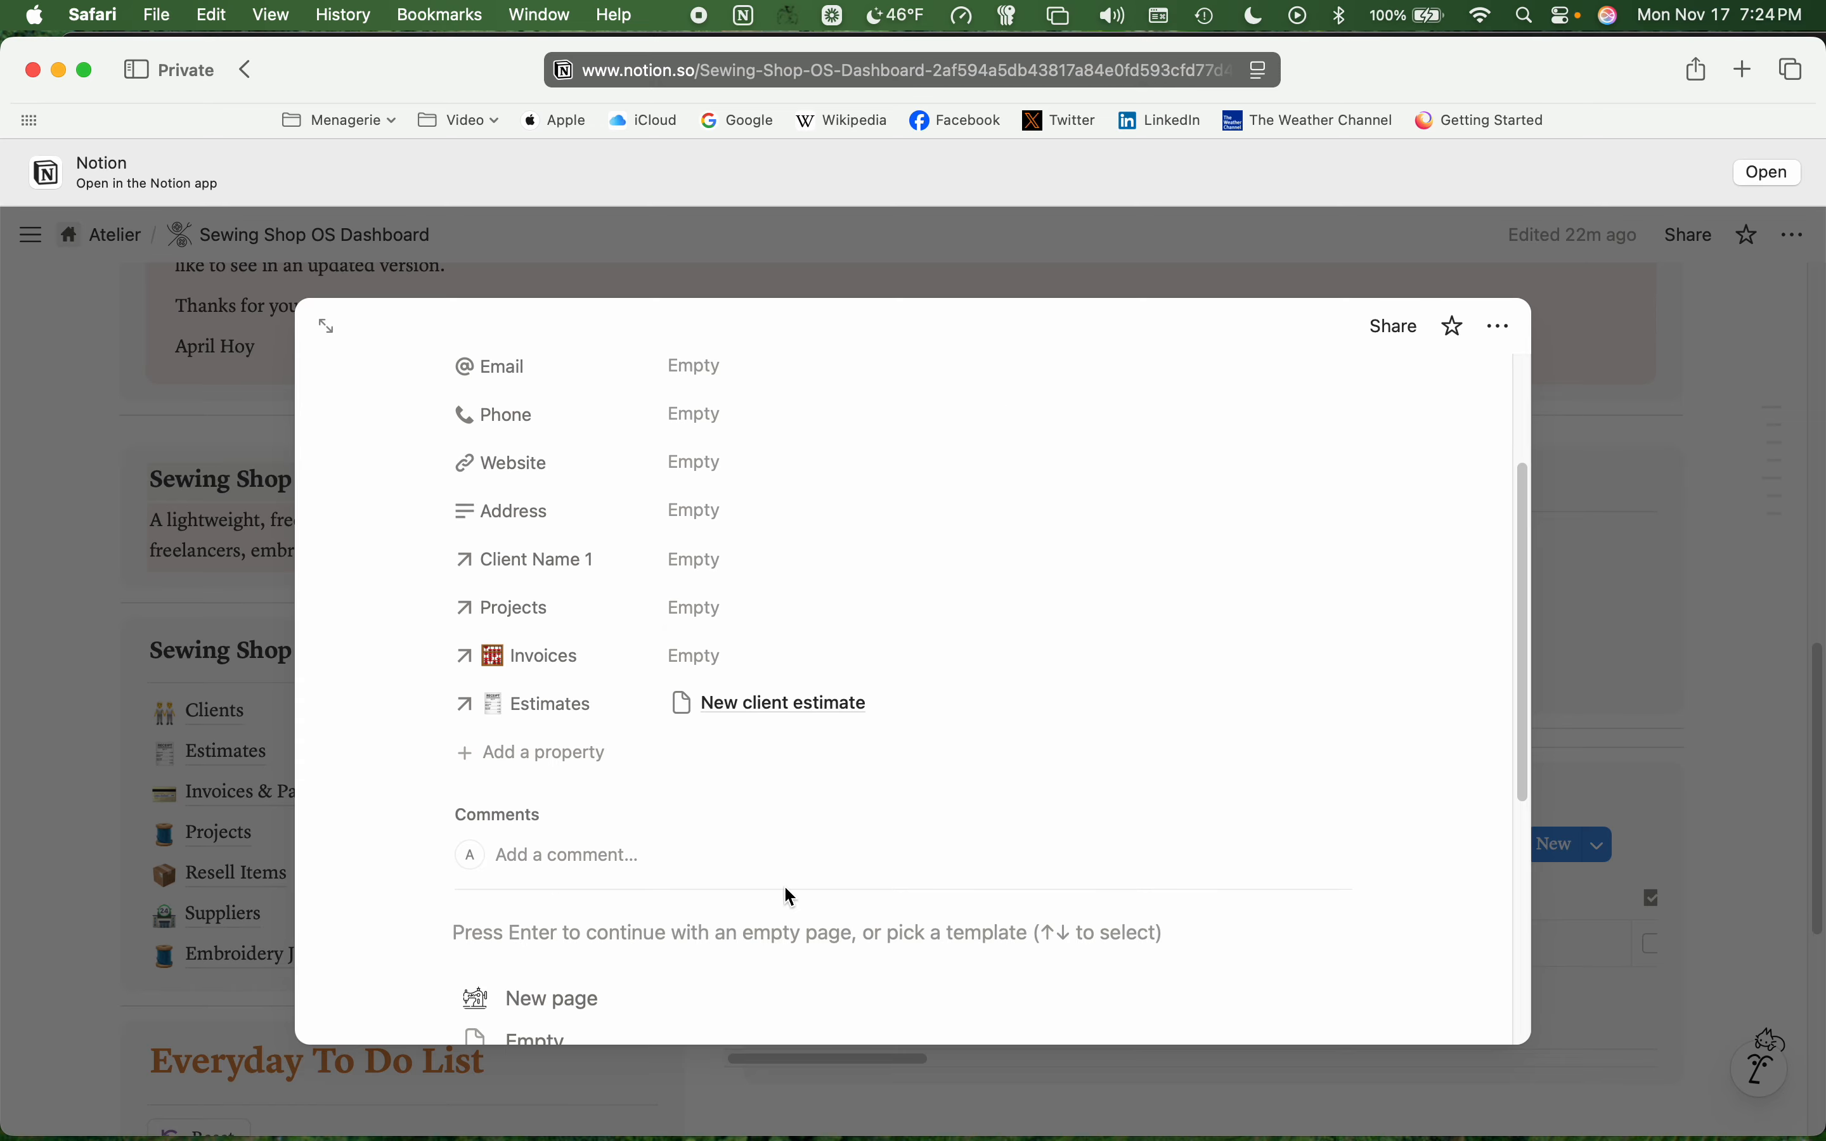
left_click(760, 705)
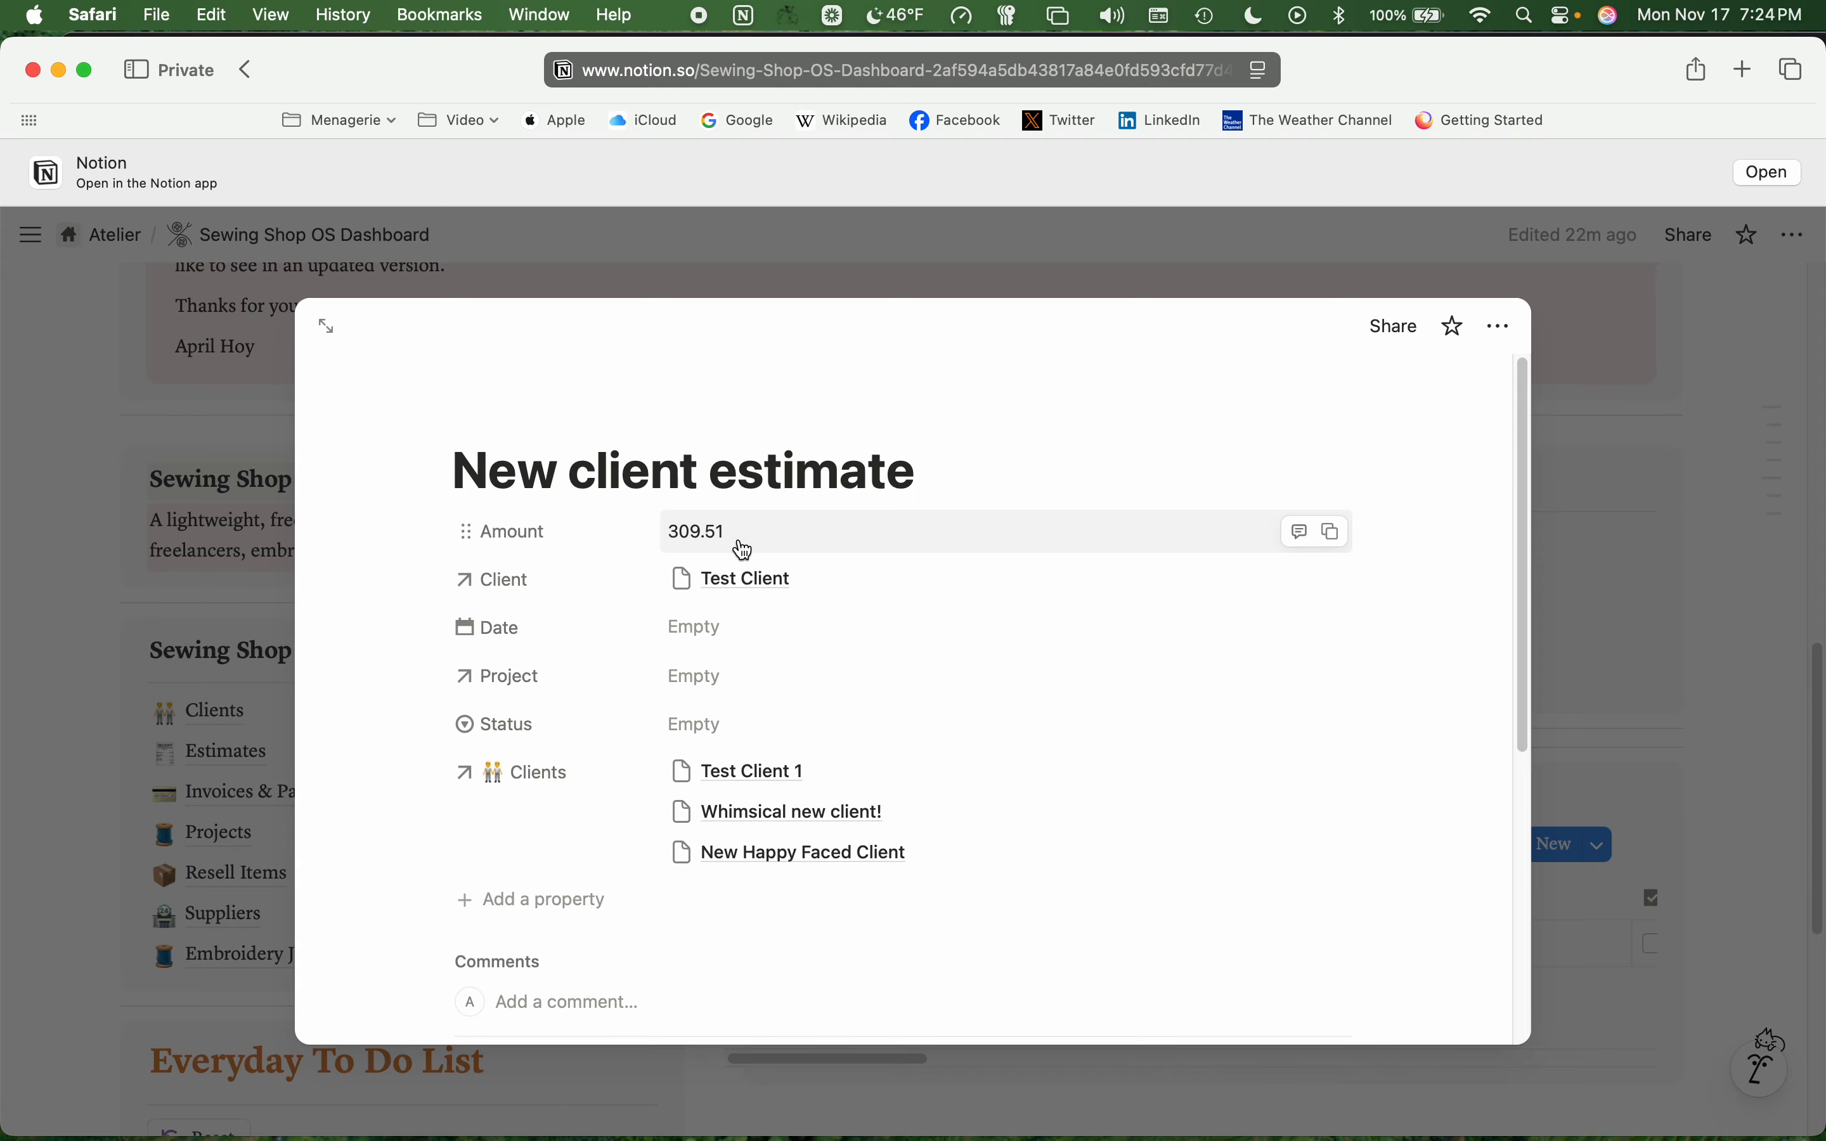
scroll(751, 545, "down", 2)
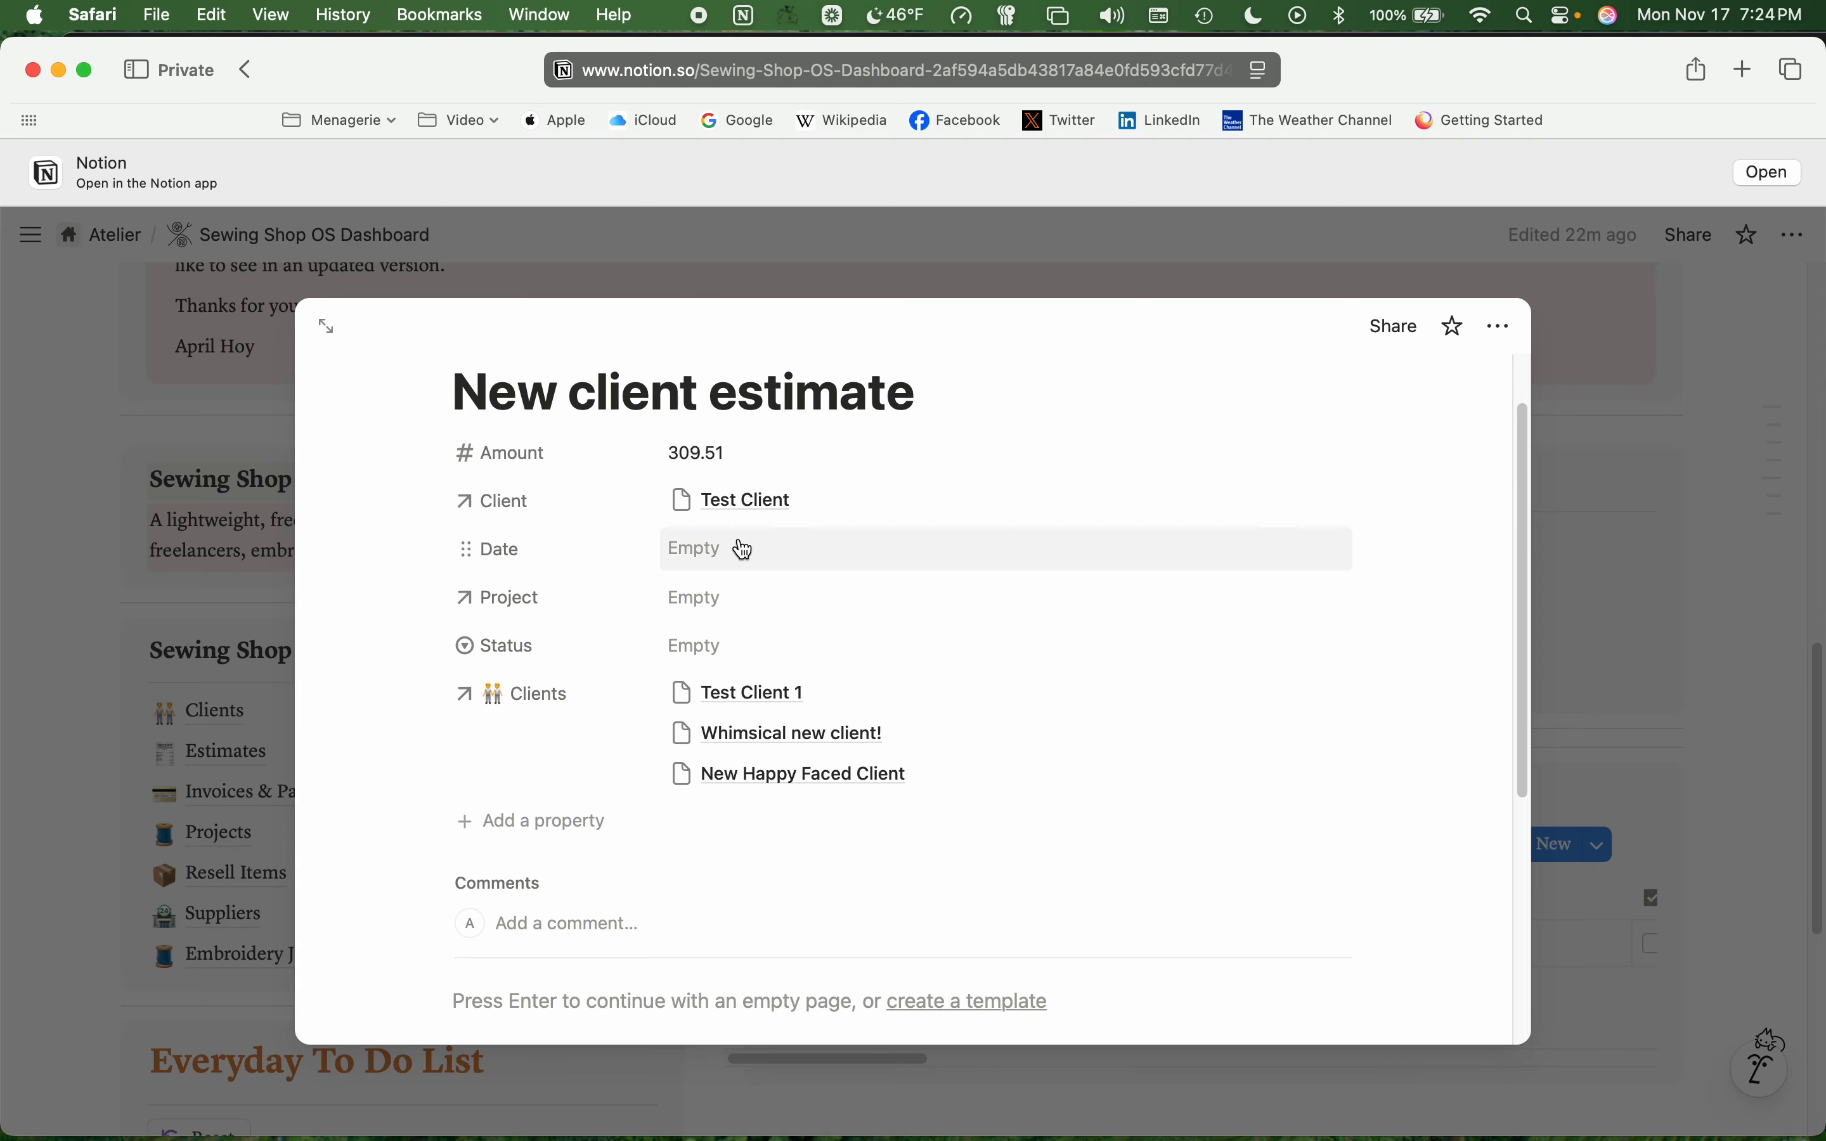
left_click(709, 600)
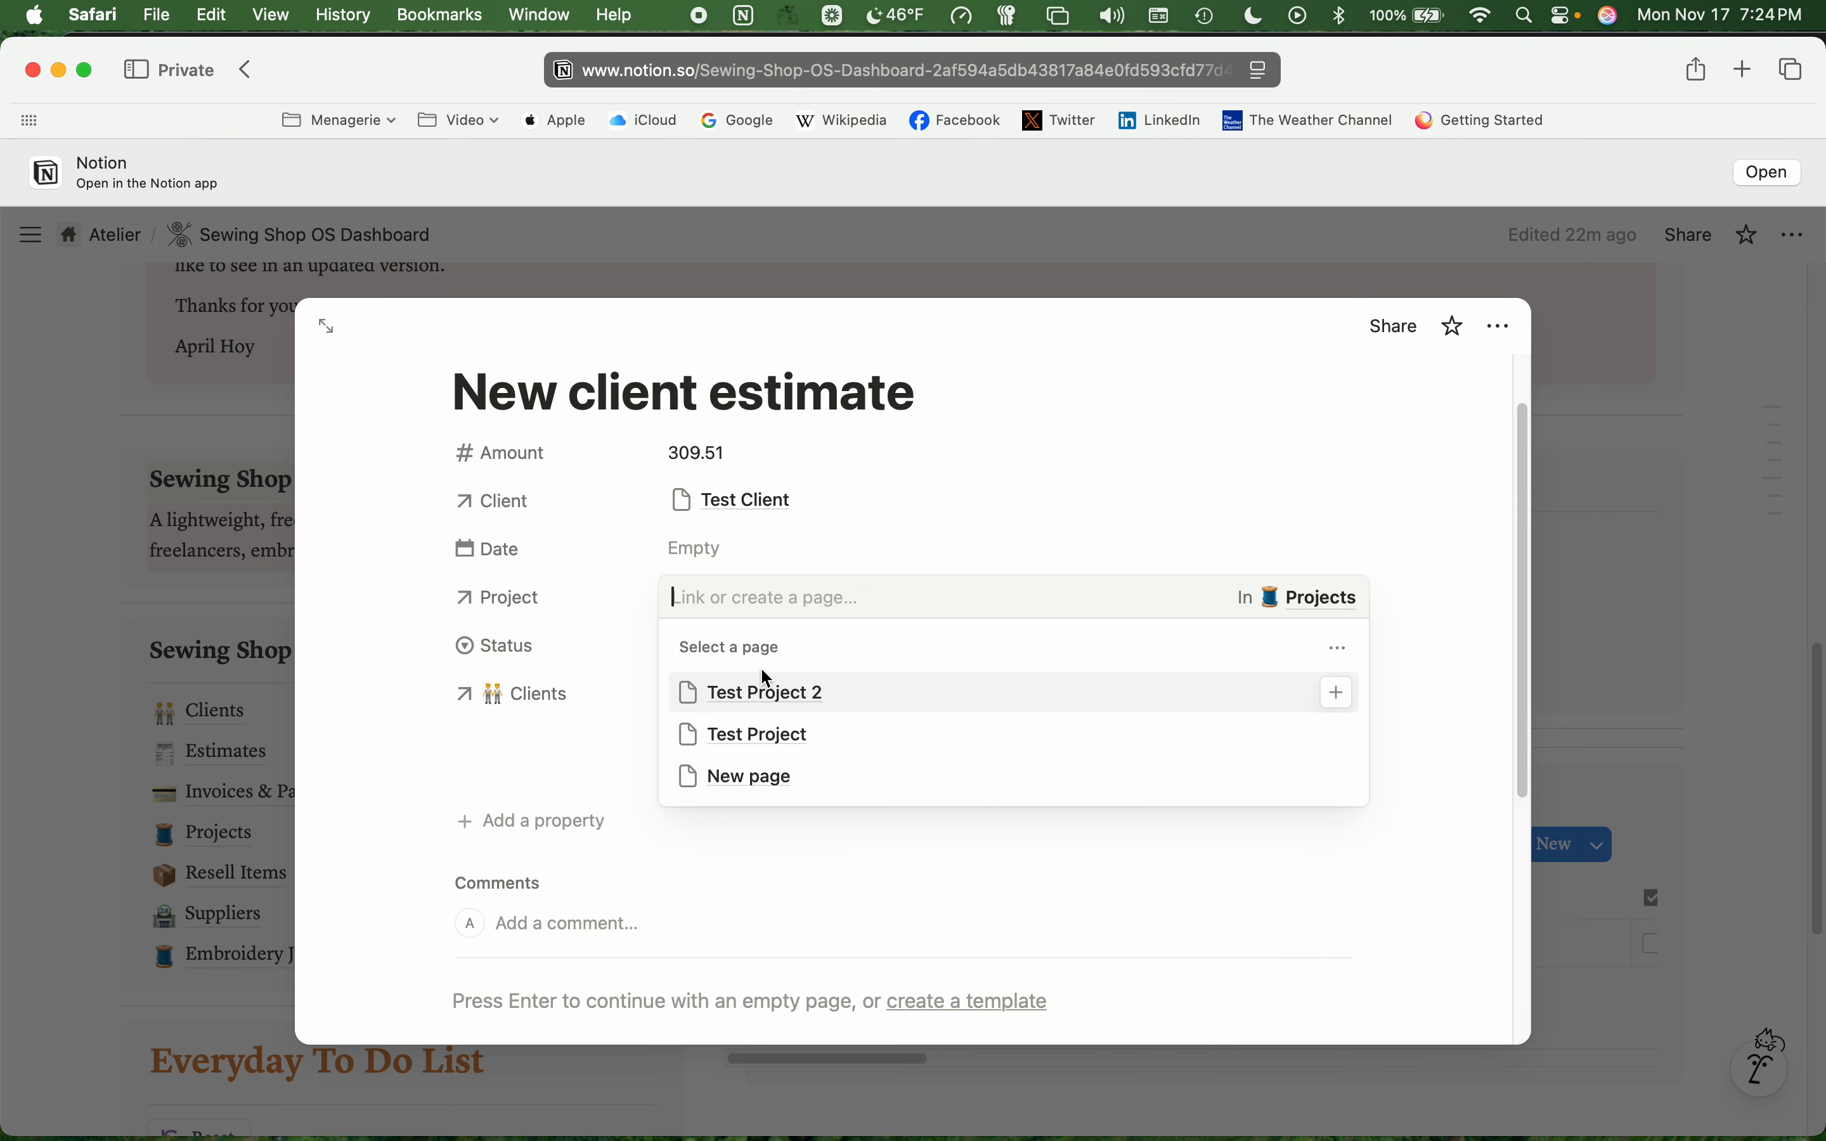
left_click(770, 701)
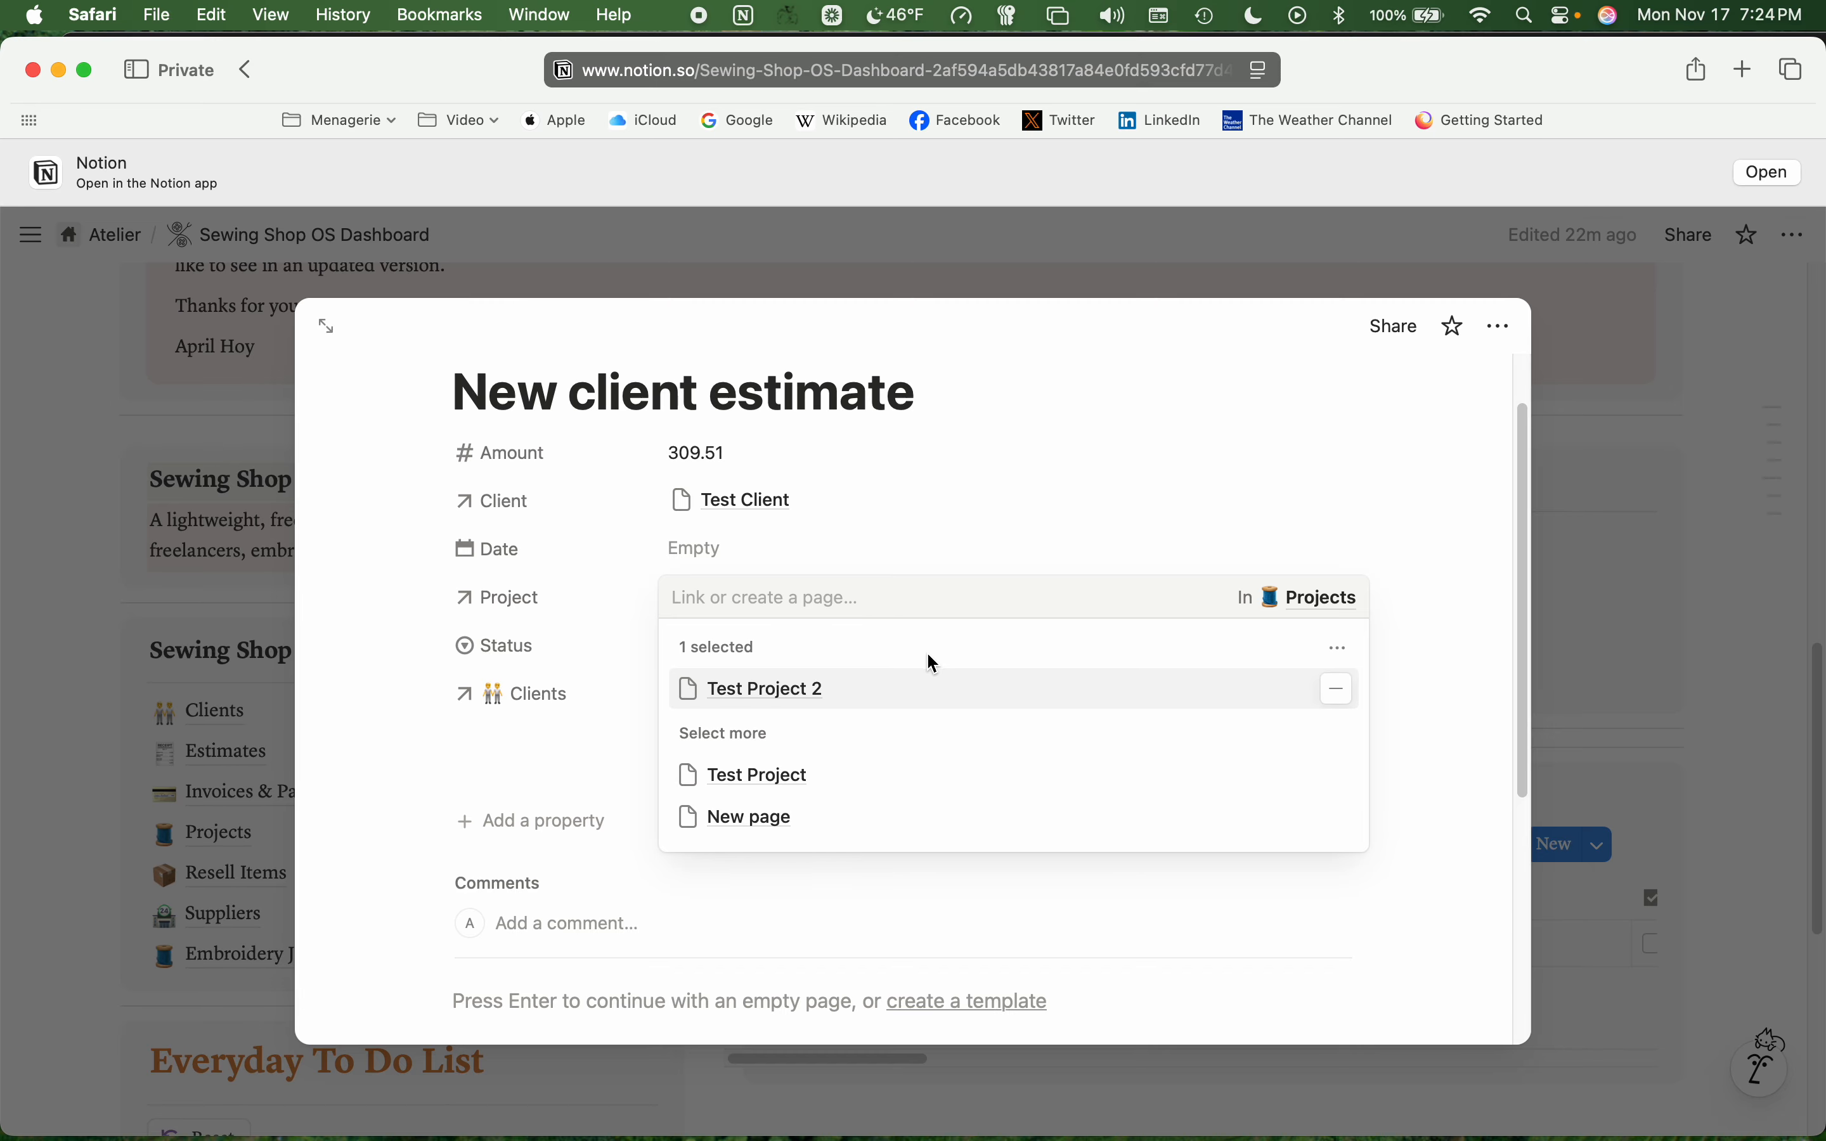
left_click(1014, 458)
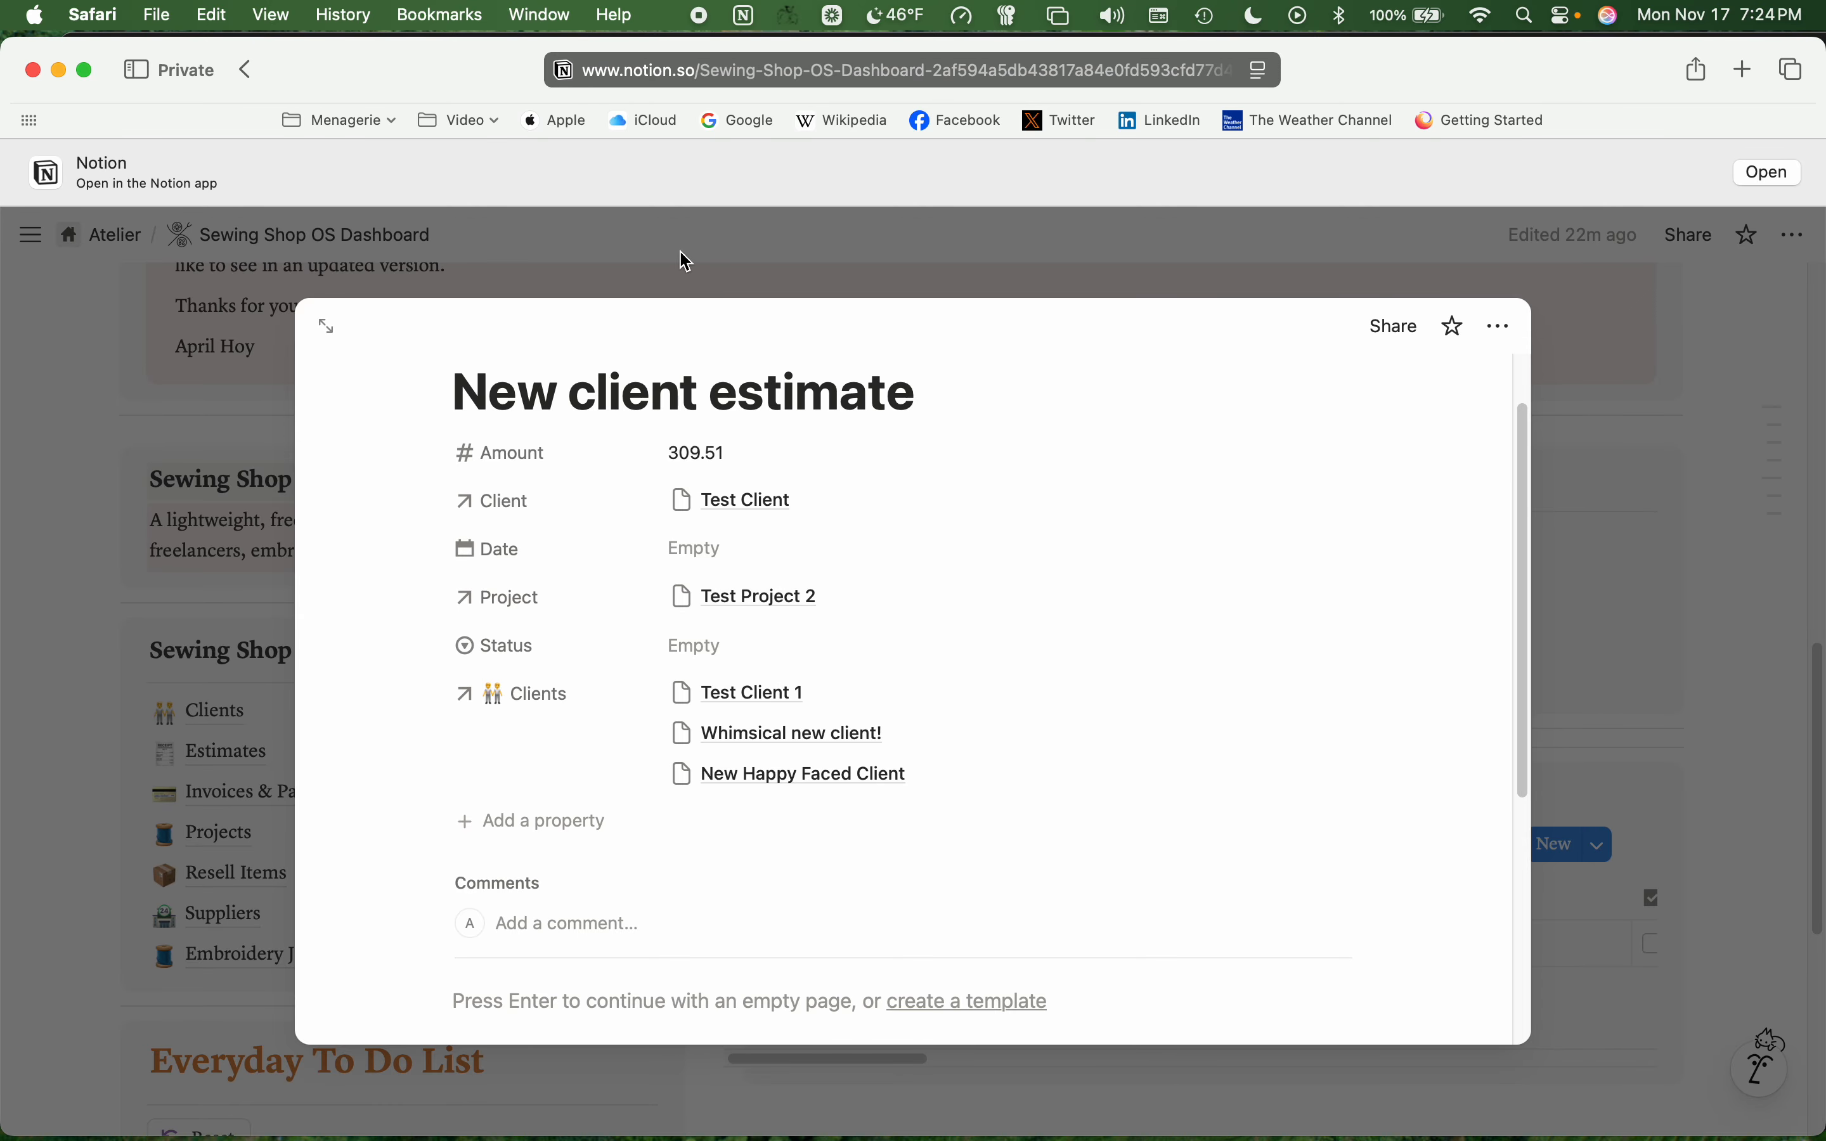
left_click(753, 242)
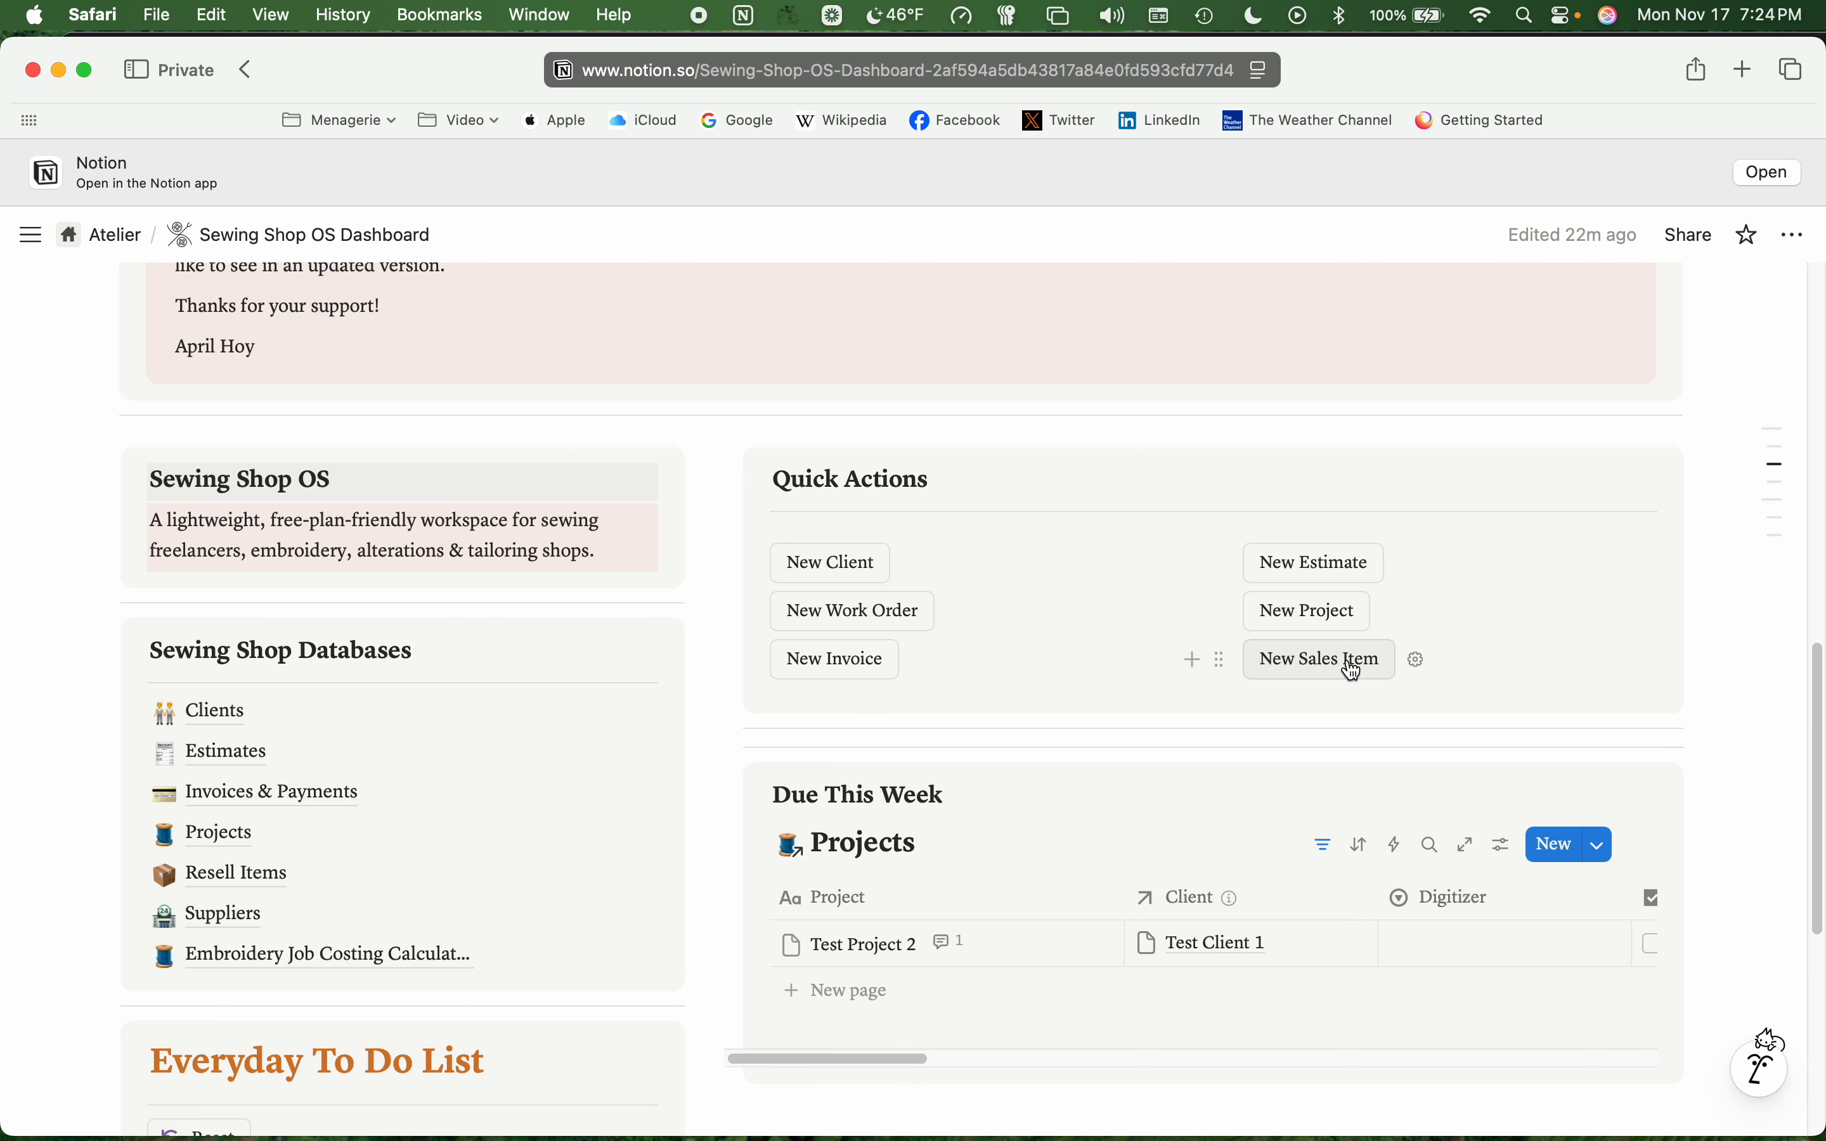
- Open a blank work order with the dashboard's quick action, view its properties, and close it
mouse_move(226, 881)
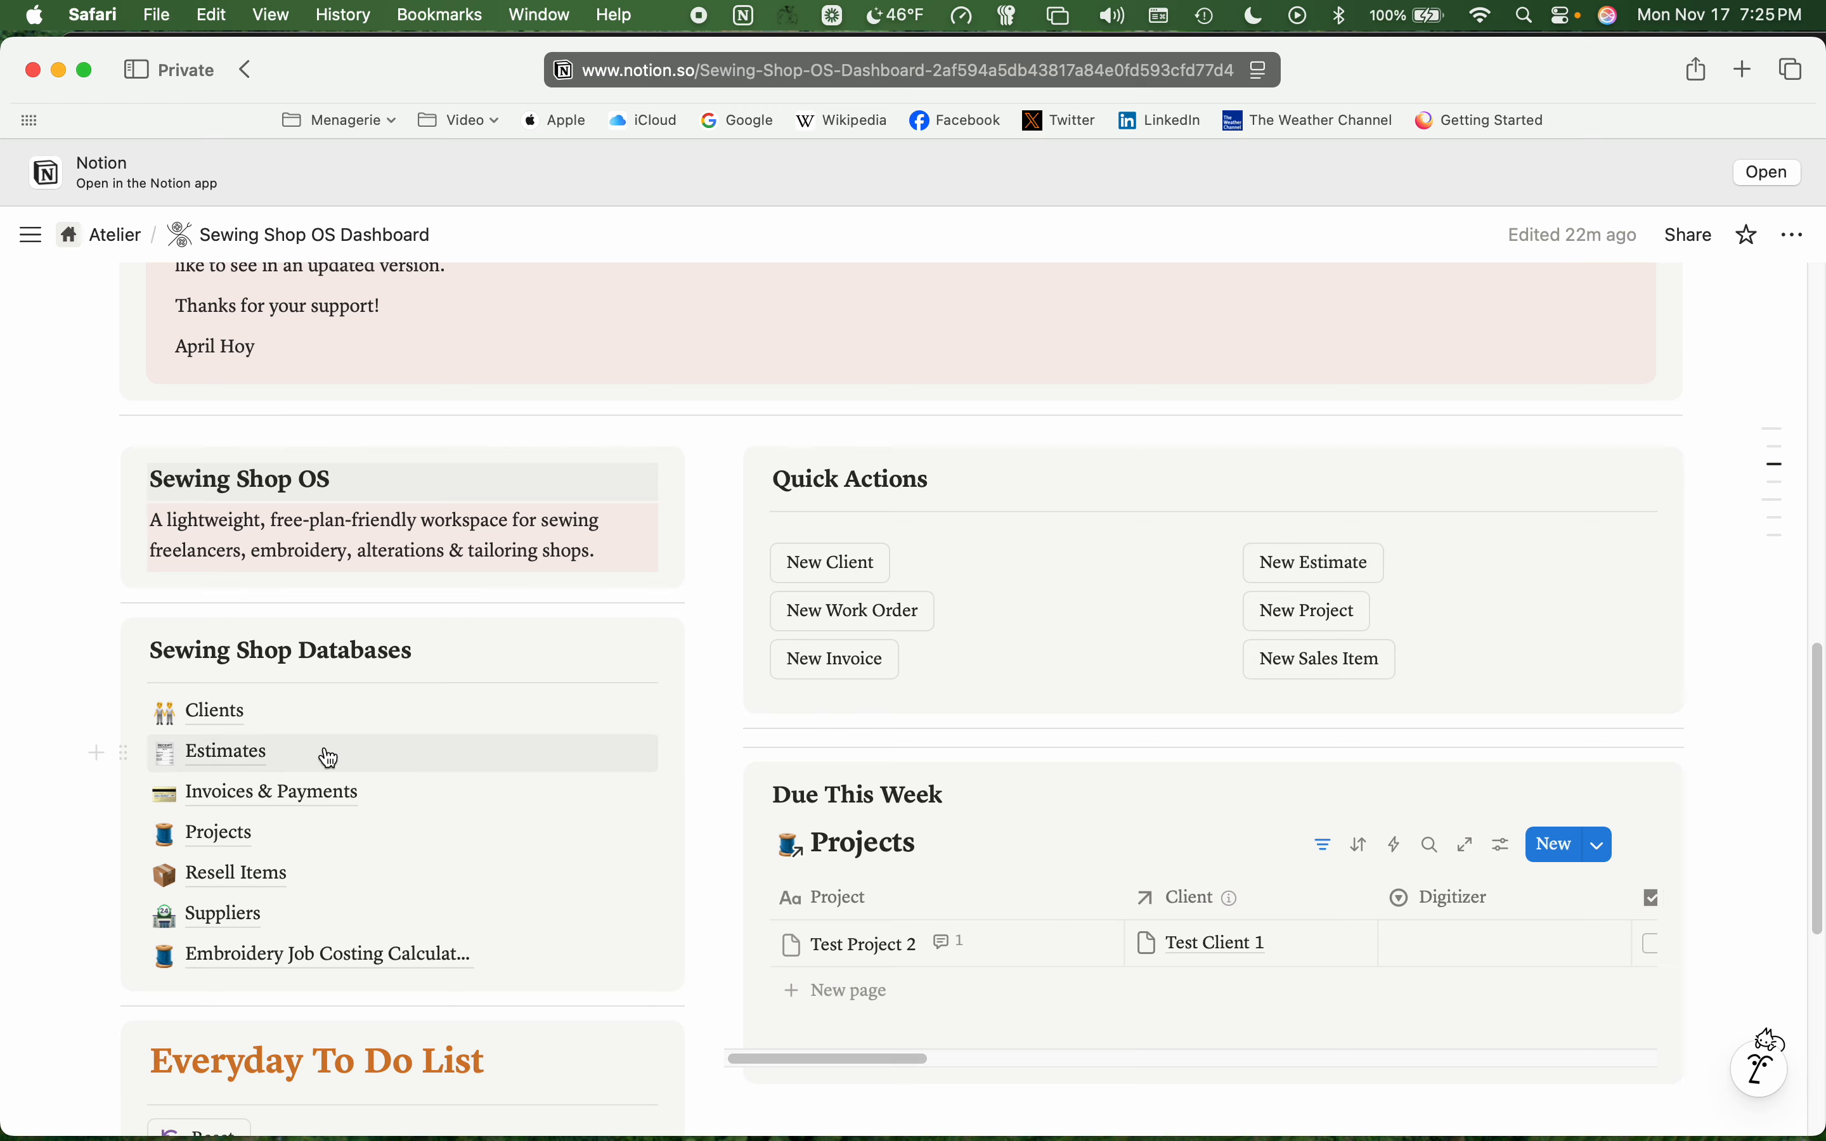
mouse_move(220, 763)
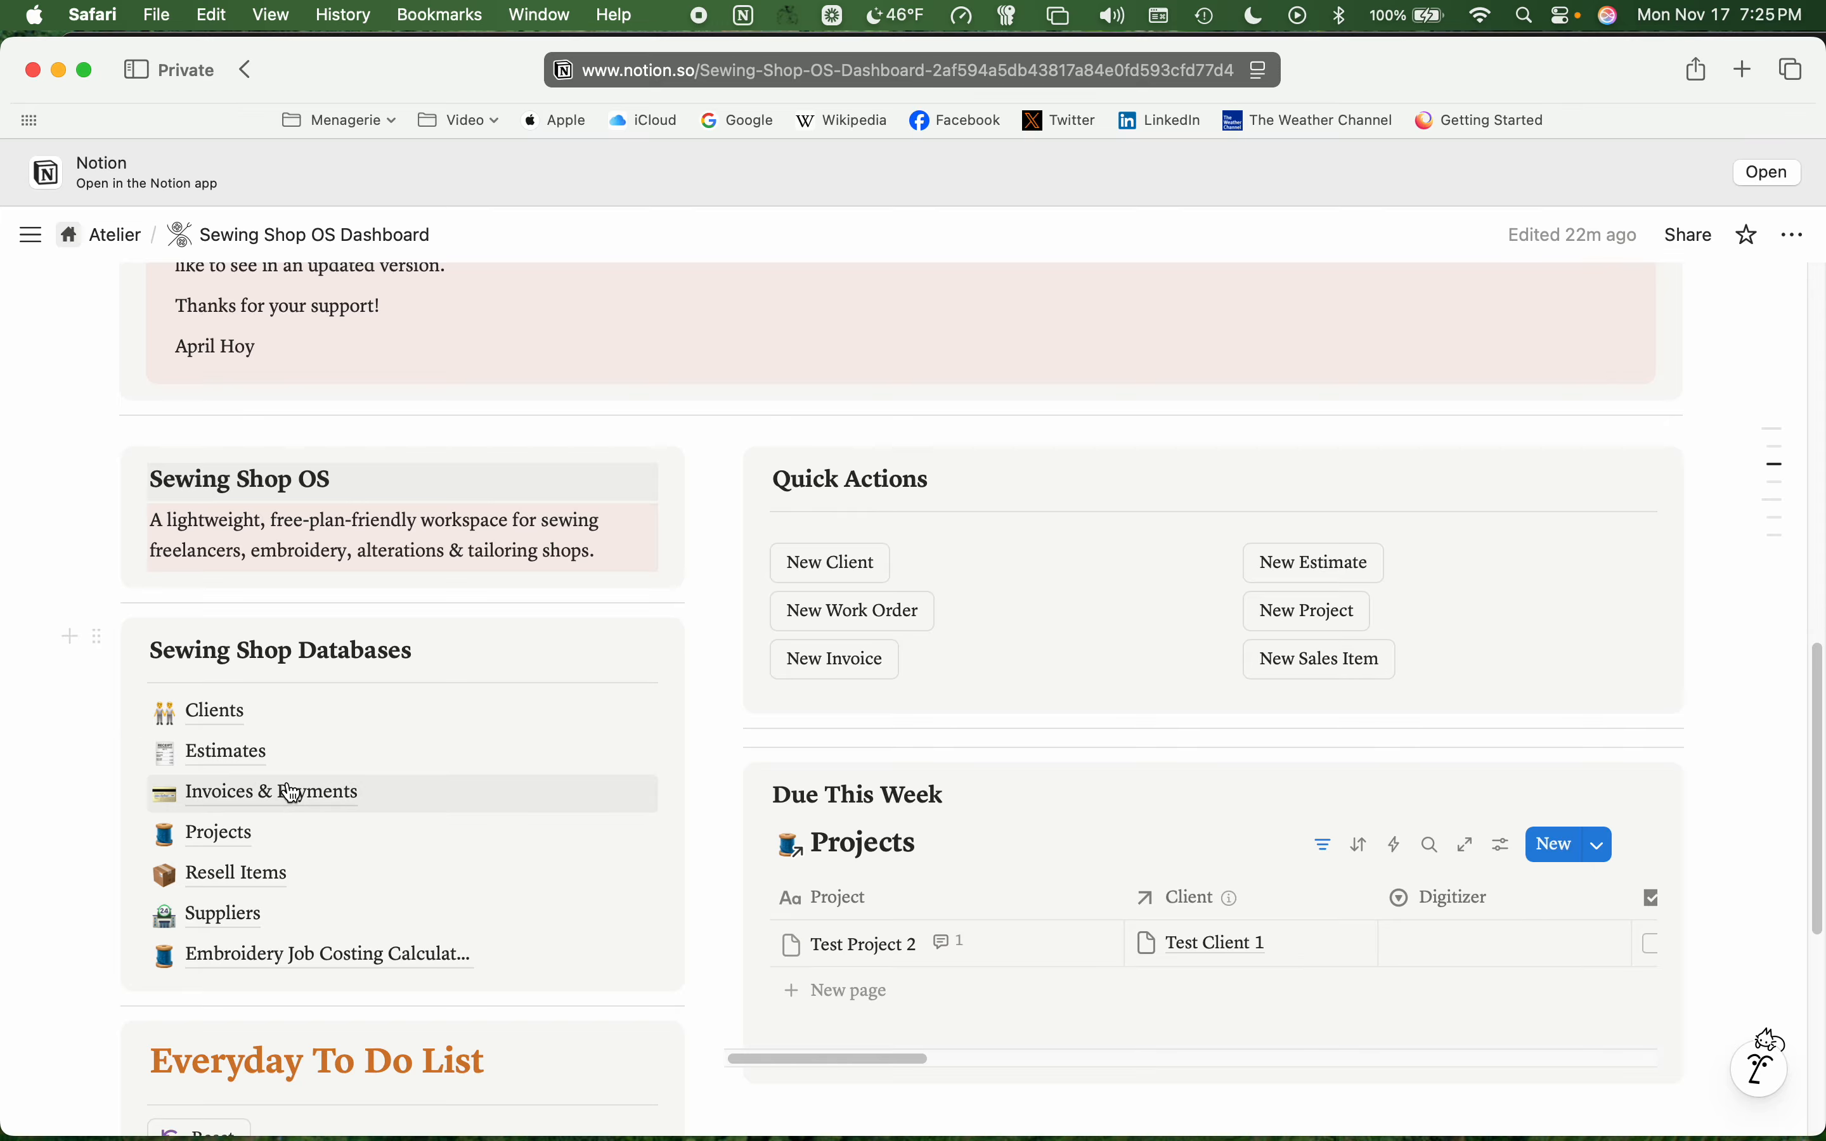
left_click(906, 625)
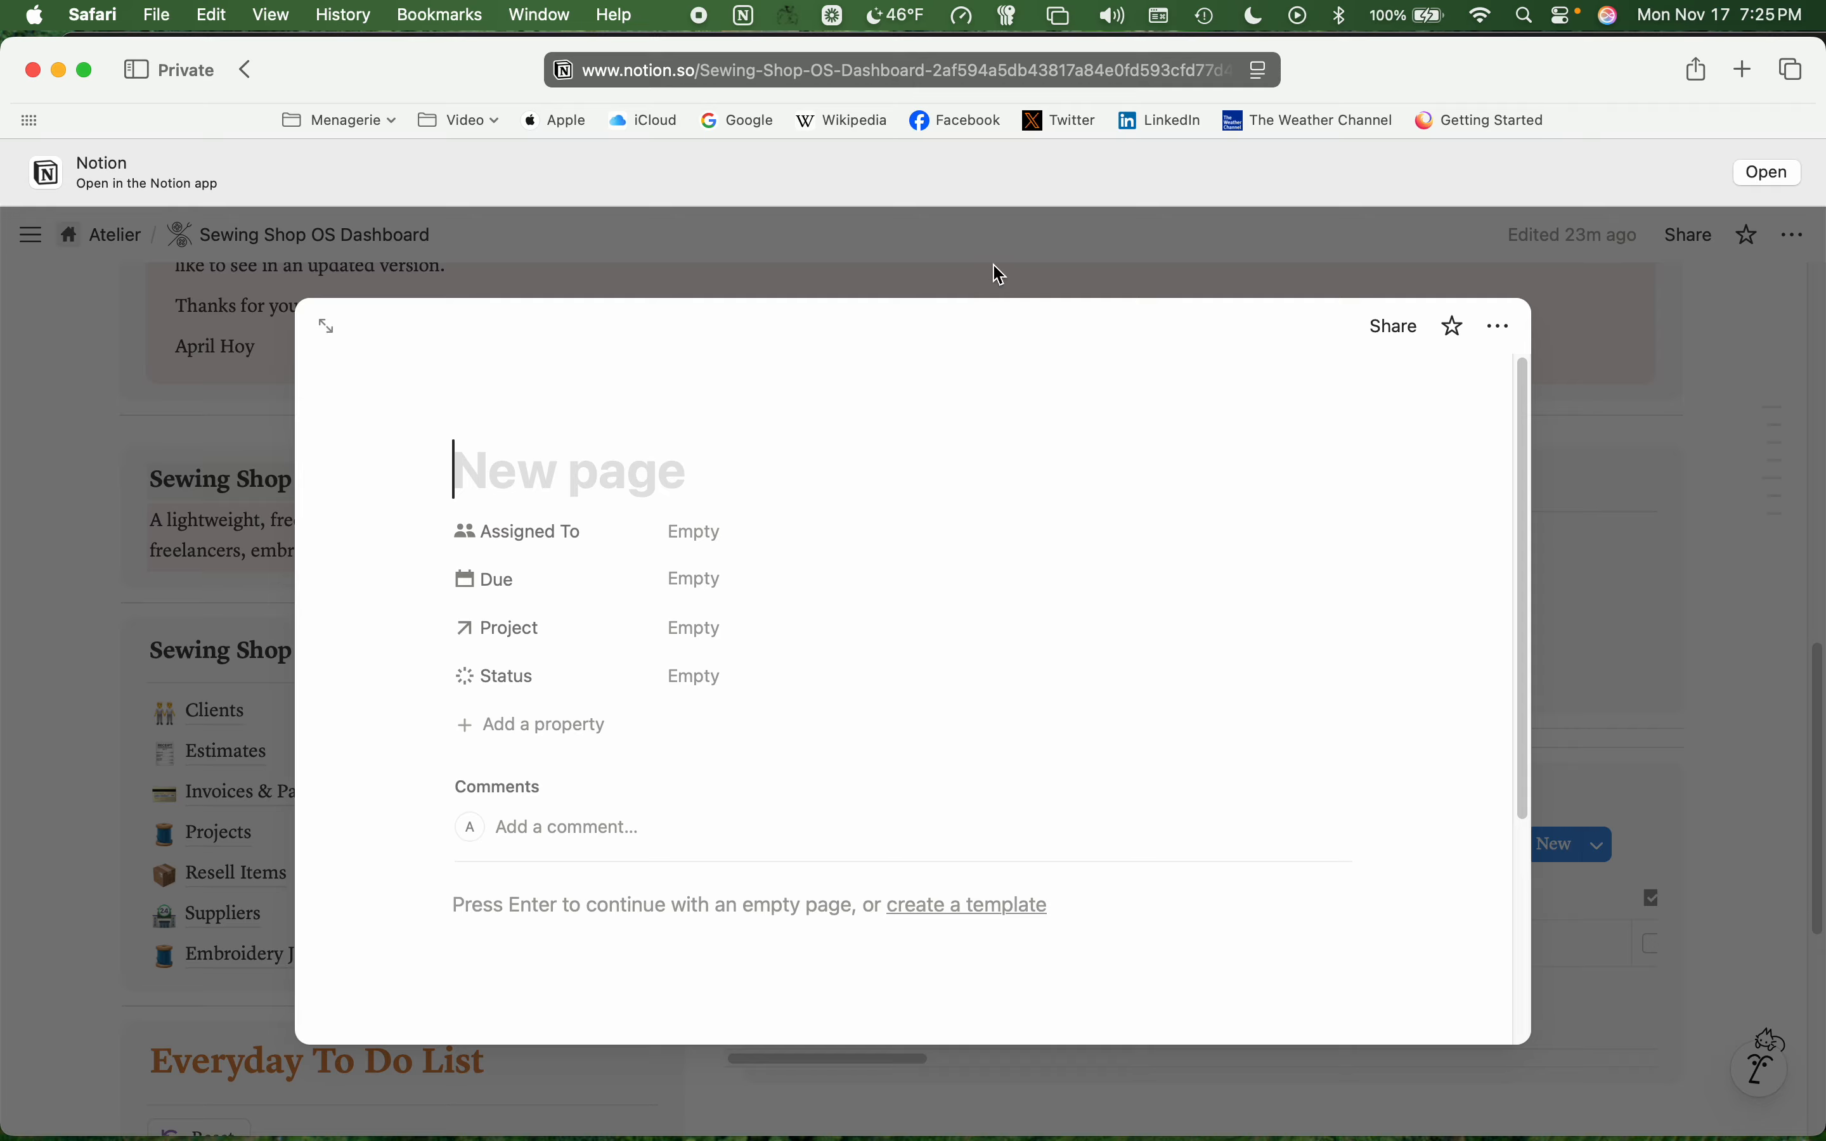
left_click(1000, 245)
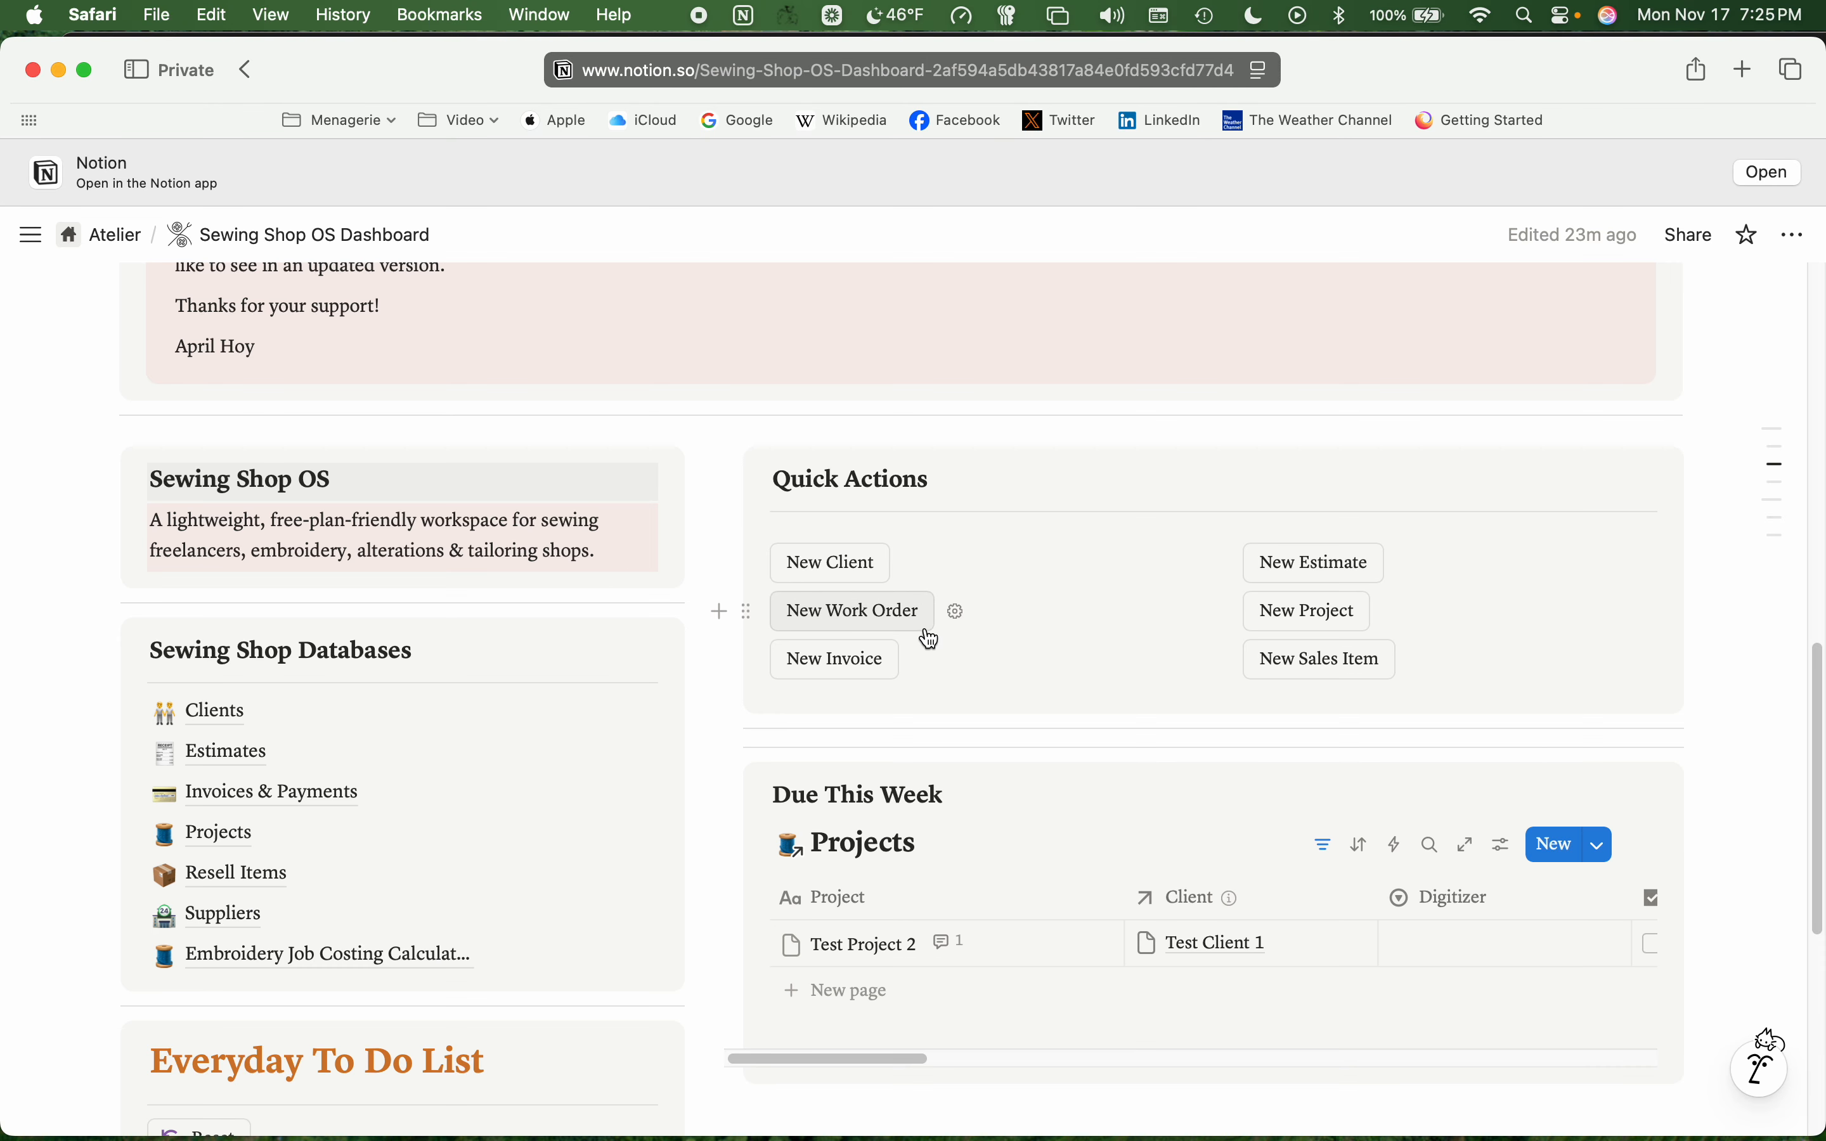
- Inspect the New Work Order button's configuration, including the data sources available for its Add page action, and close the configuration
left_click(956, 611)
scroll(992, 821, "down", 3)
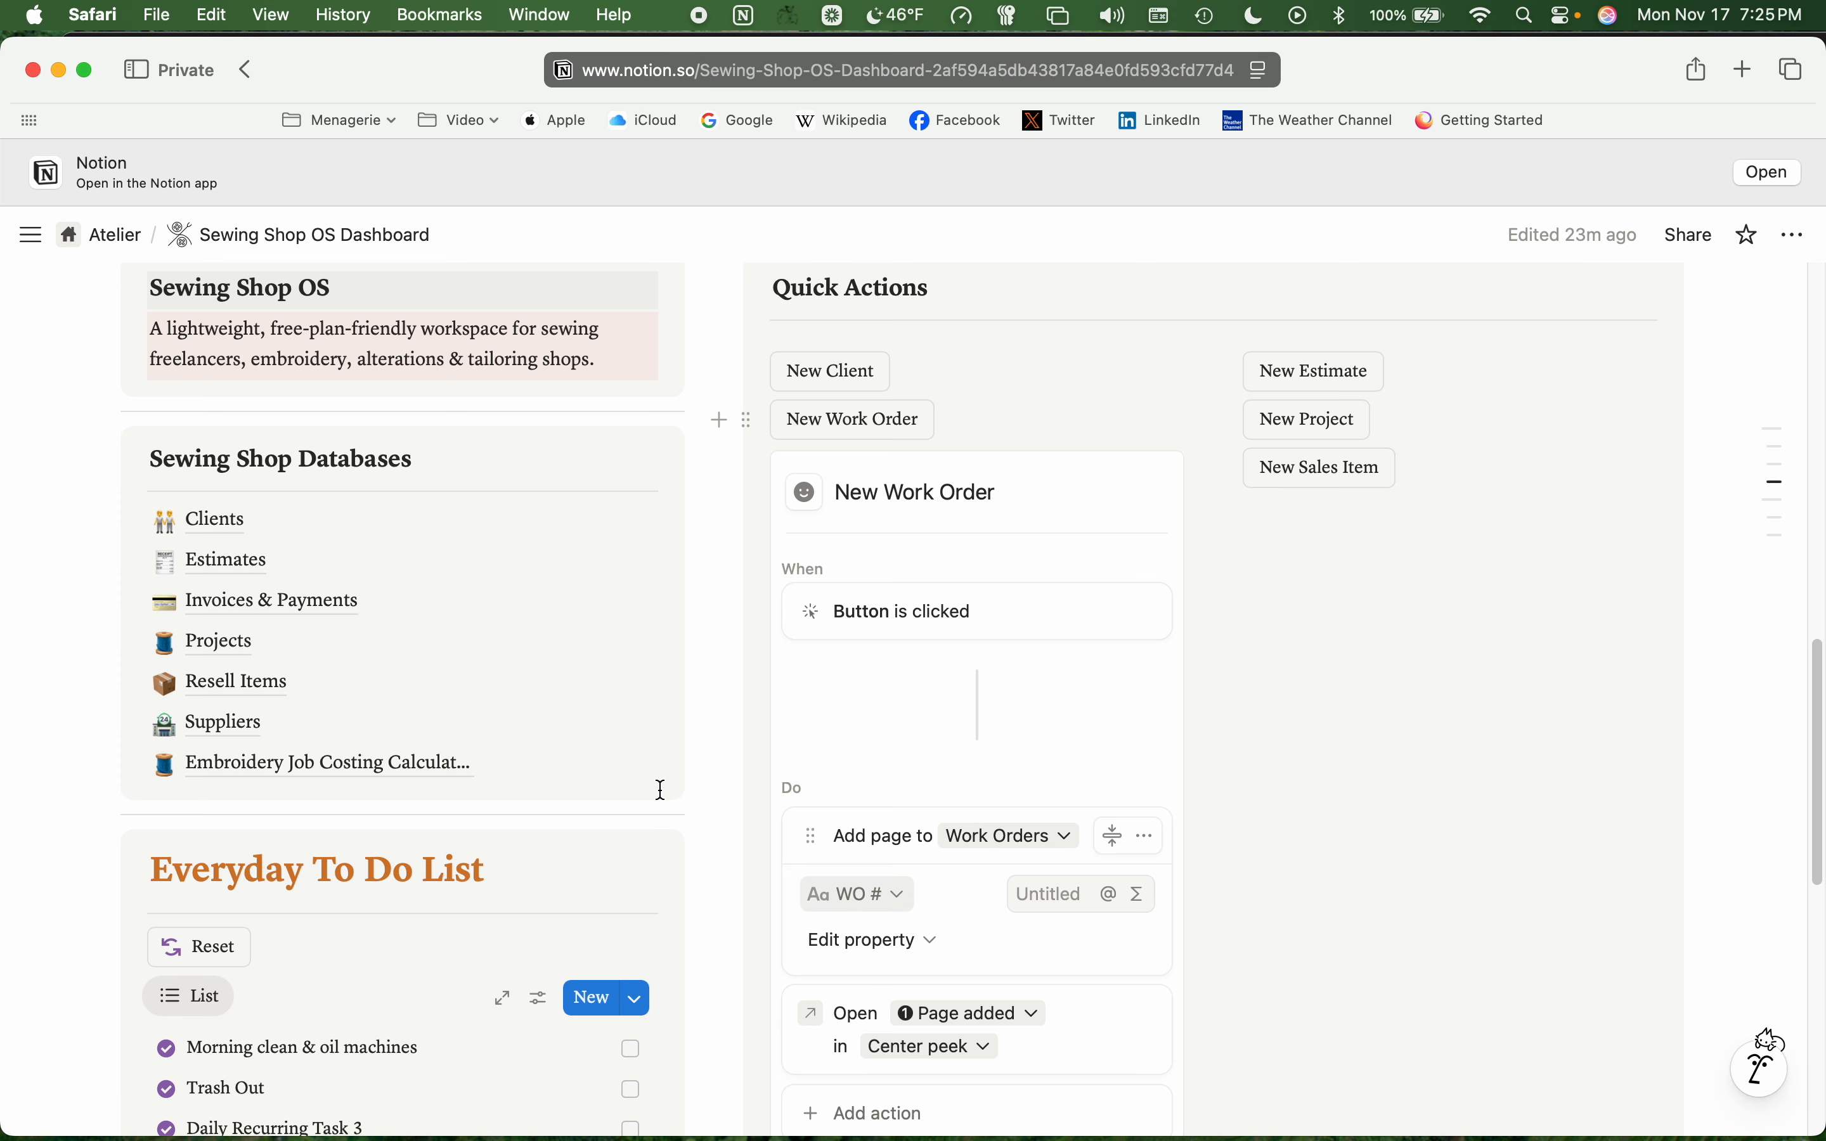
mouse_move(520, 696)
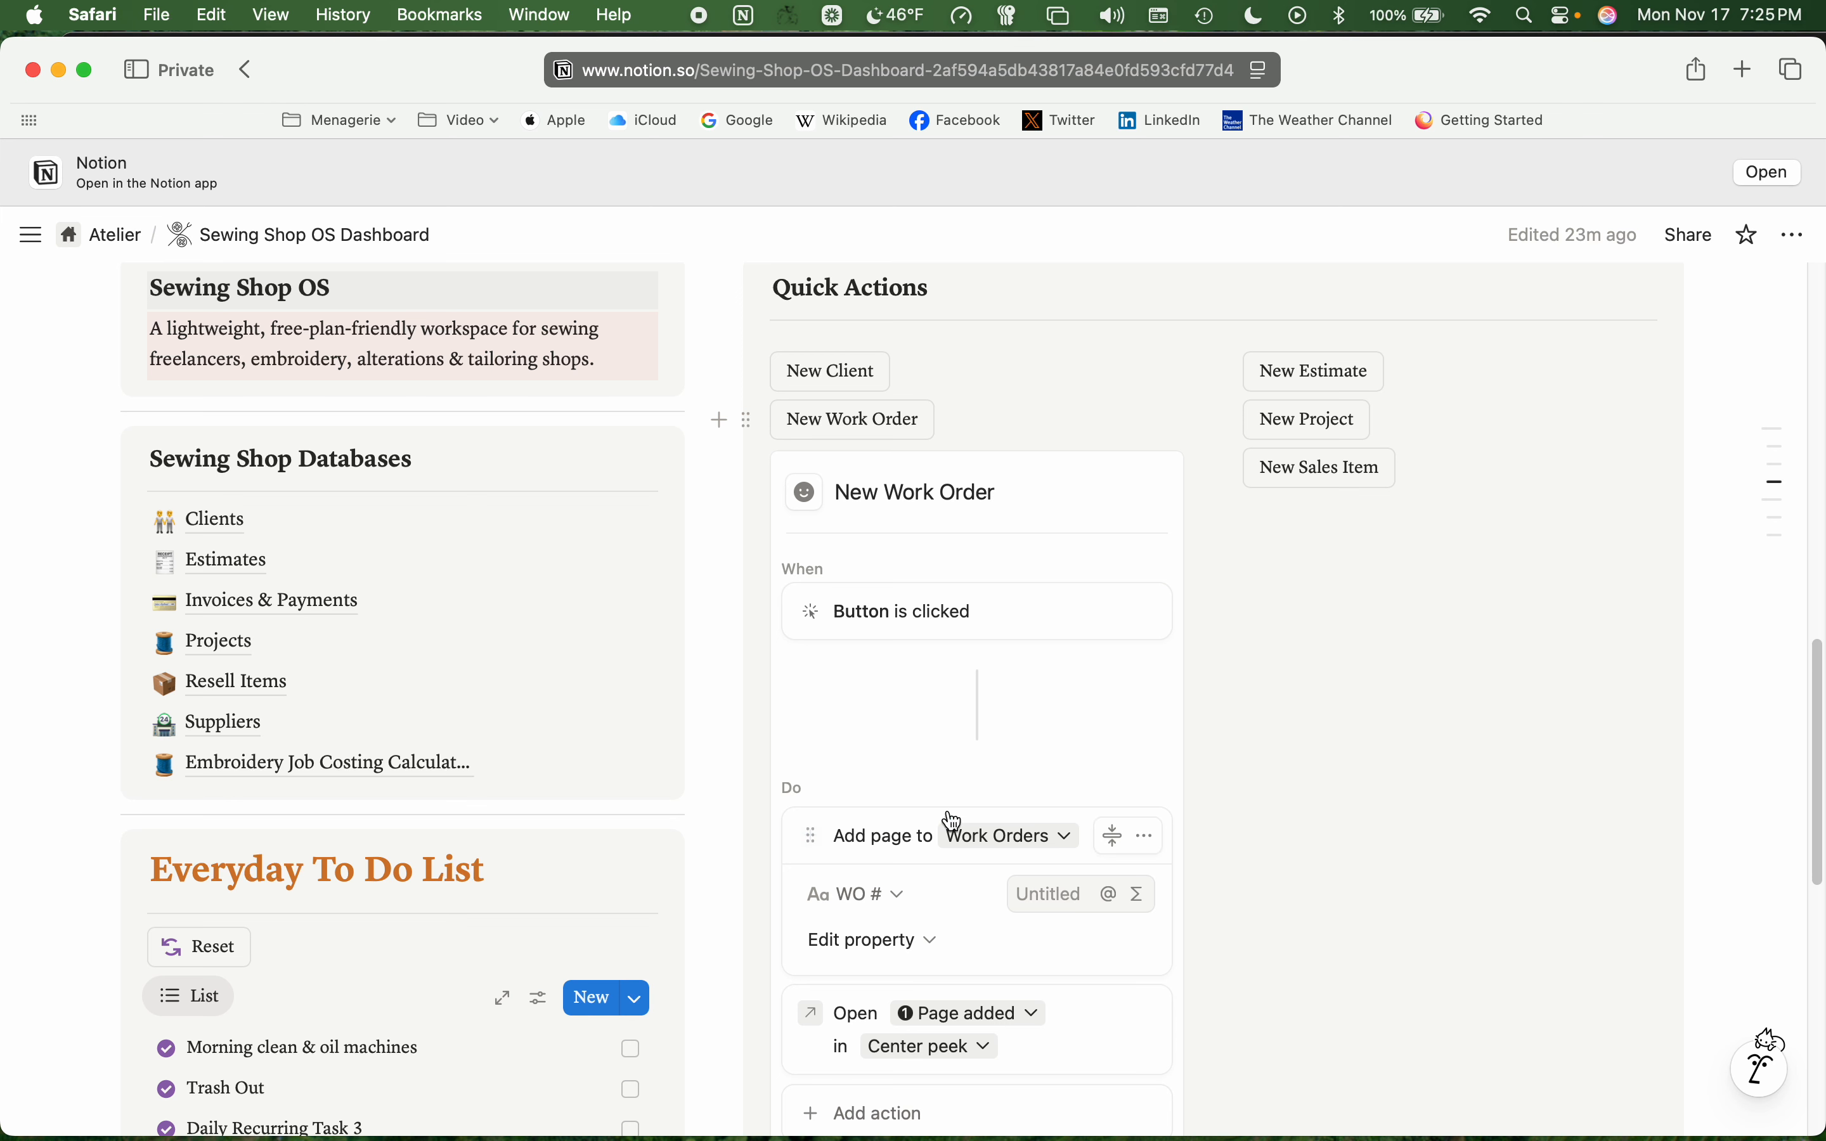
scroll(981, 784, "down", 4)
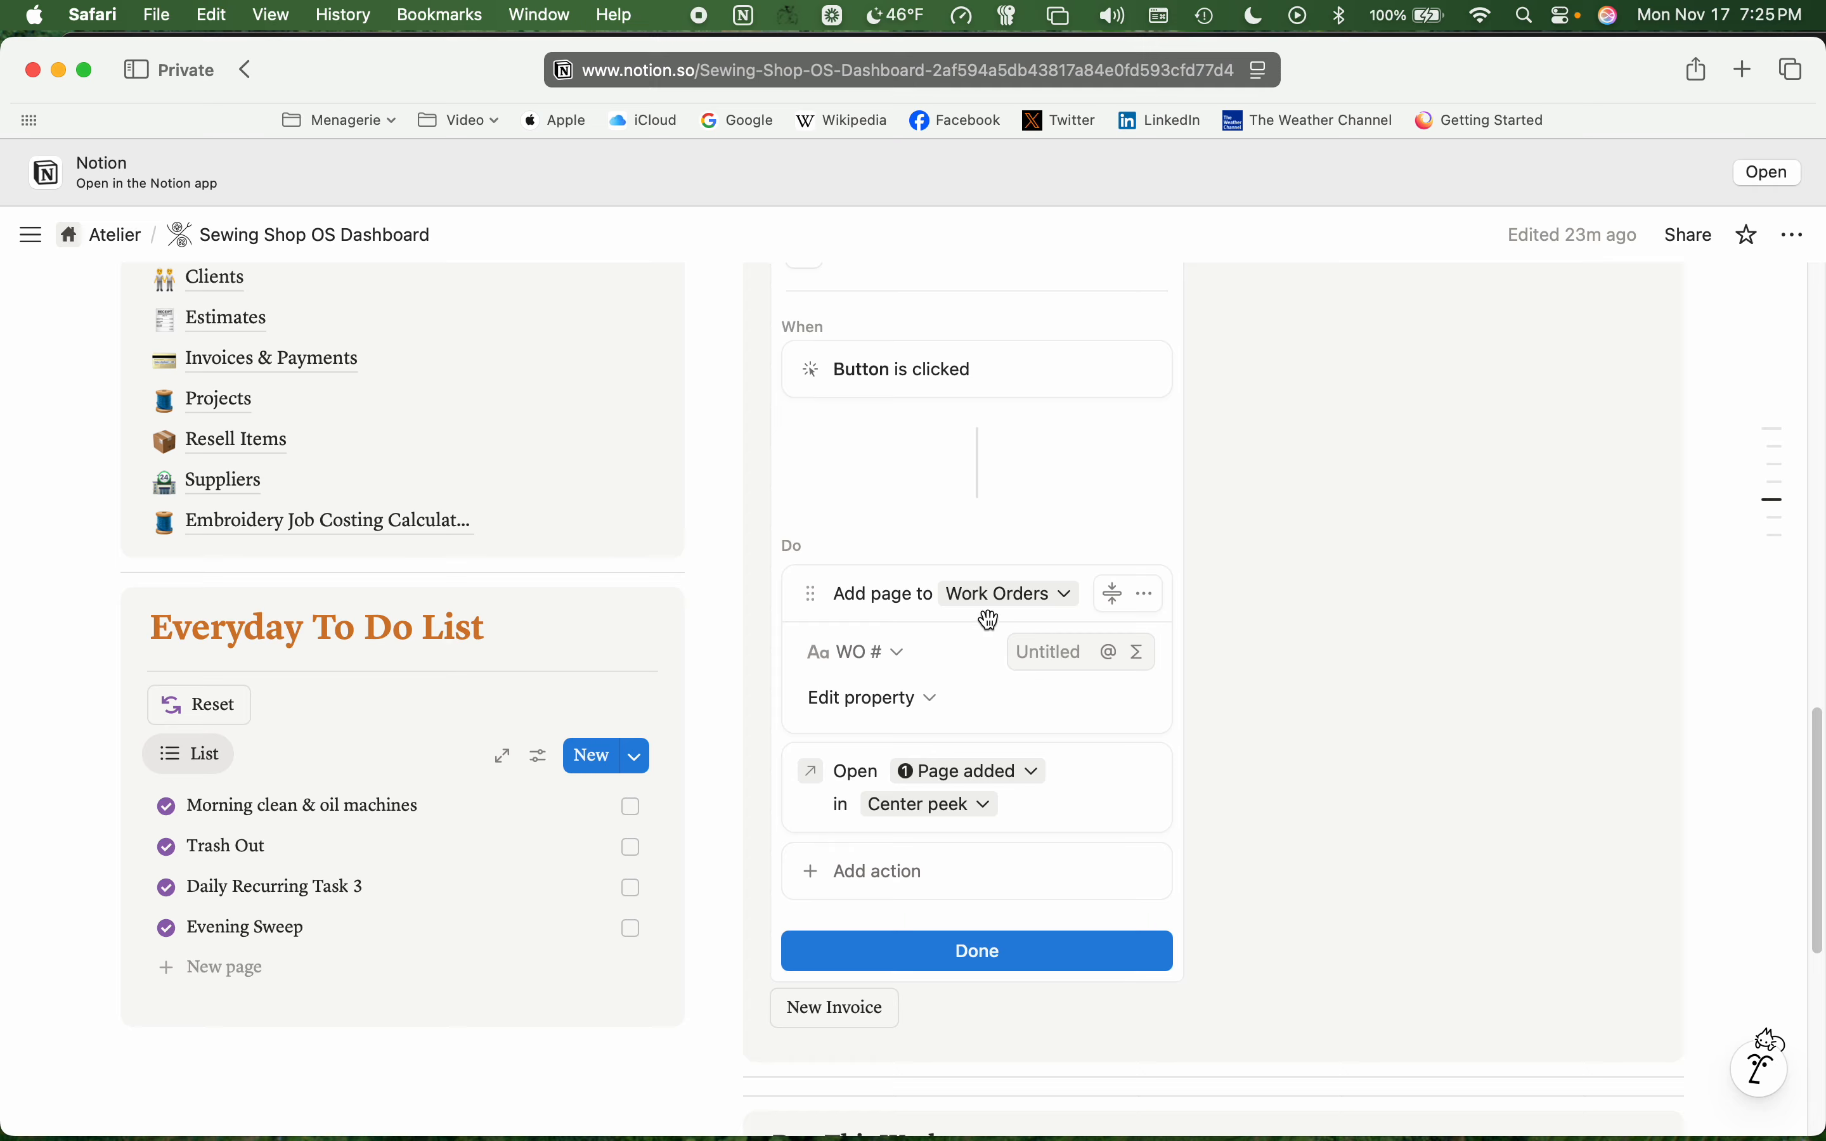
left_click(1065, 603)
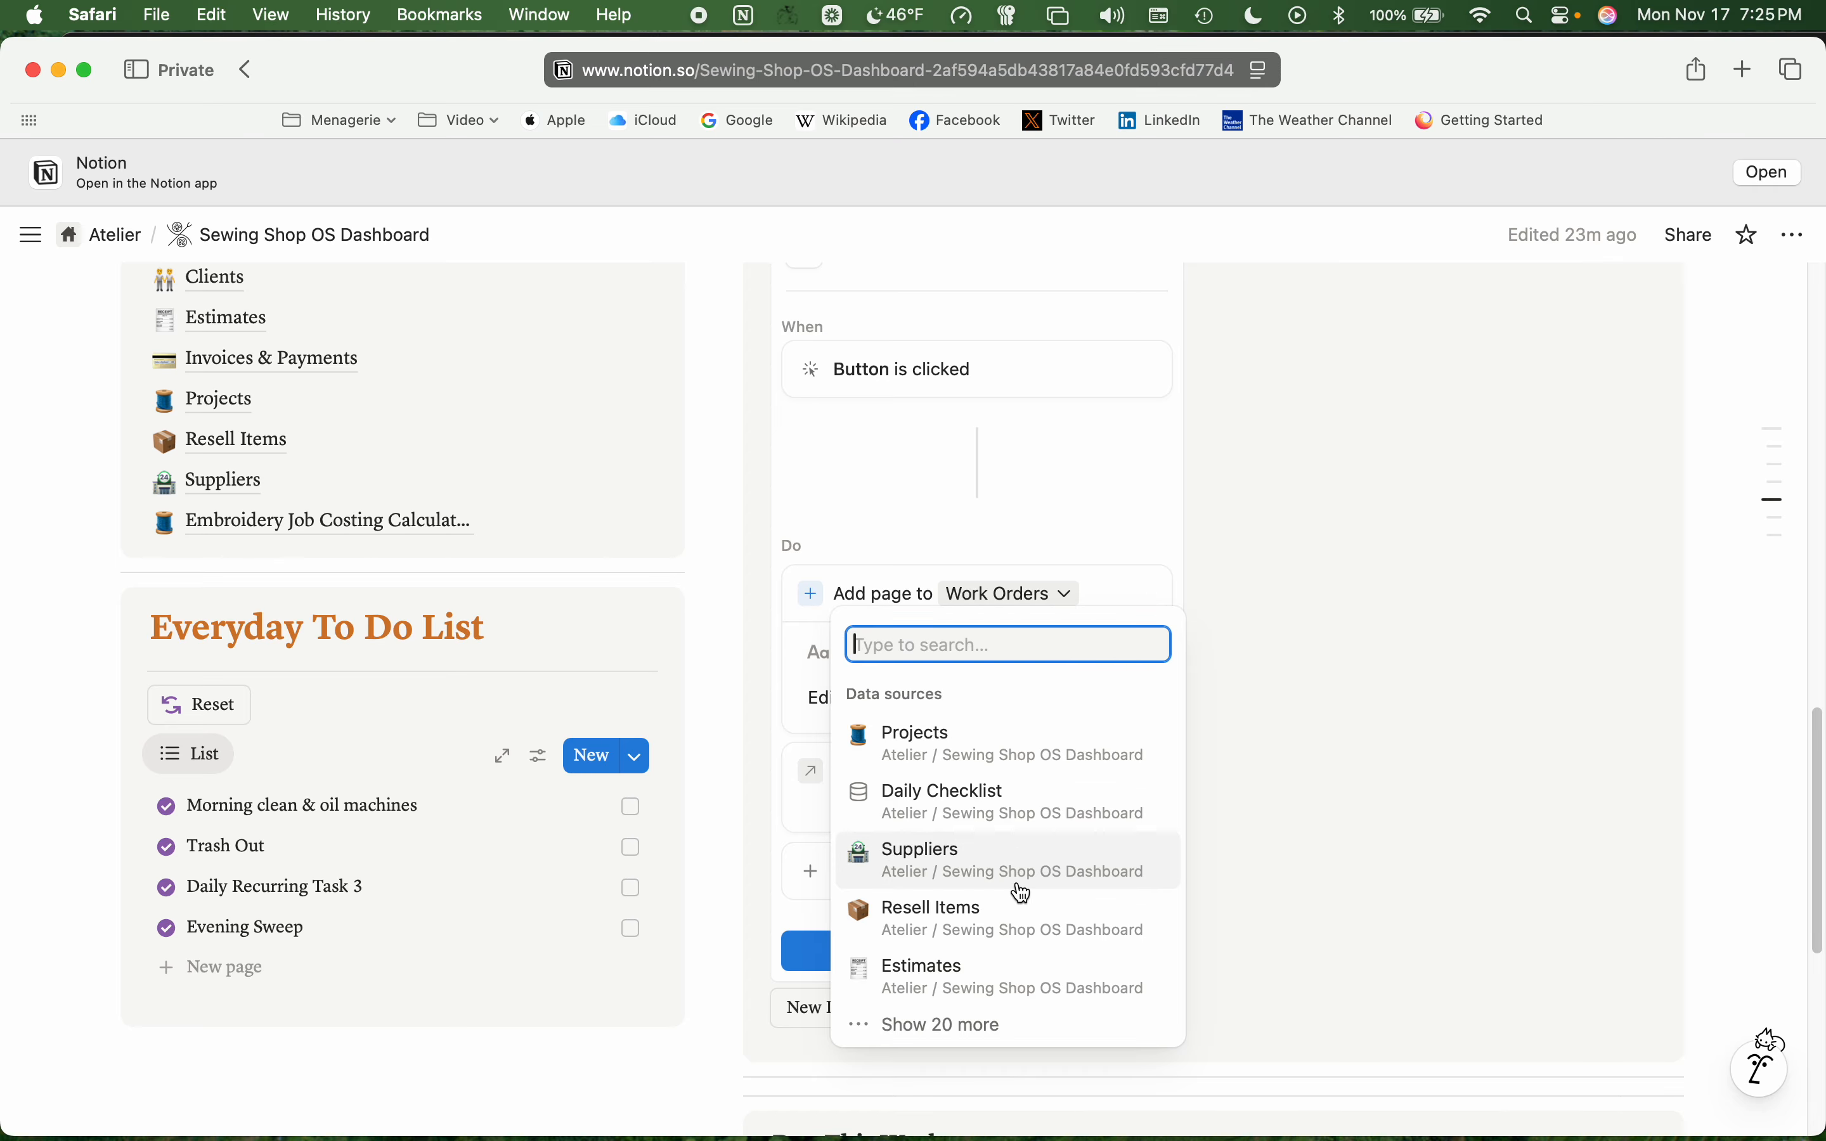
left_click(962, 1040)
scroll(1047, 758, "down", 8)
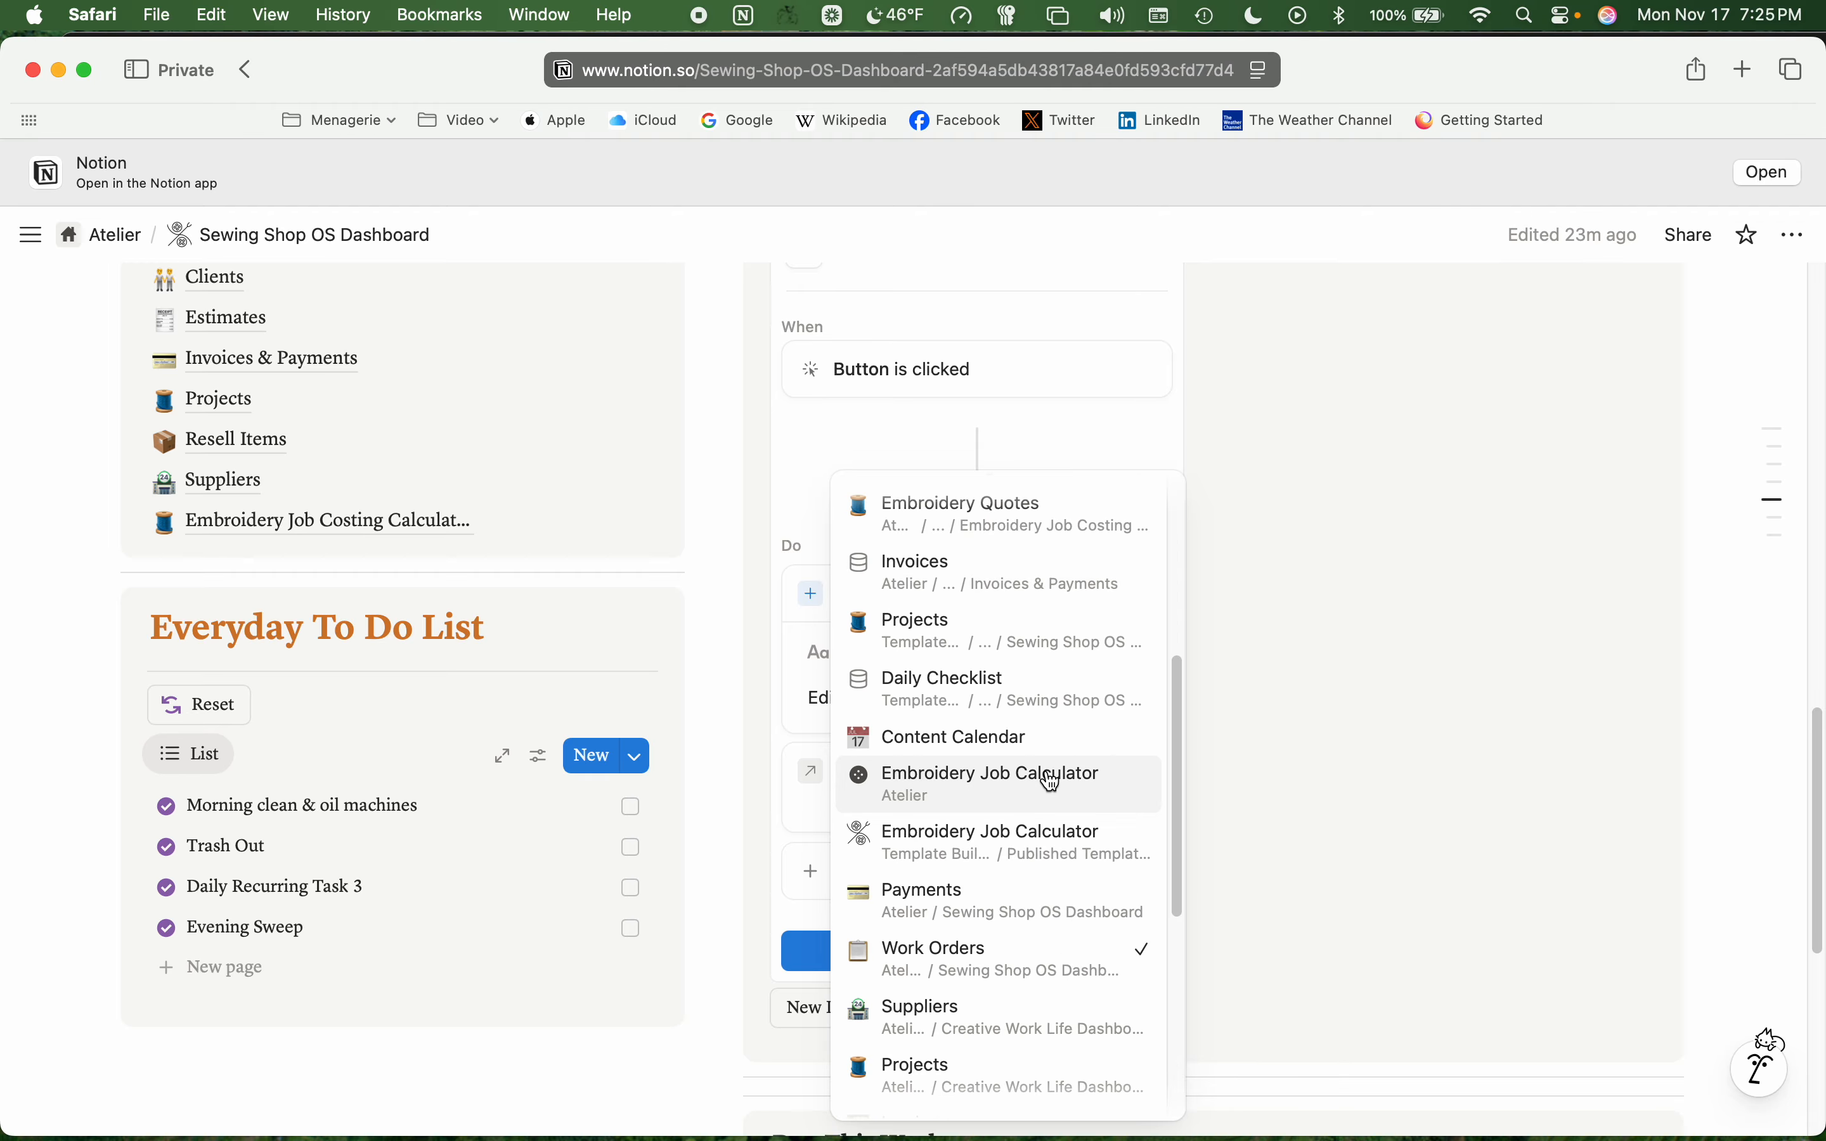
scroll(1051, 777, "down", 1)
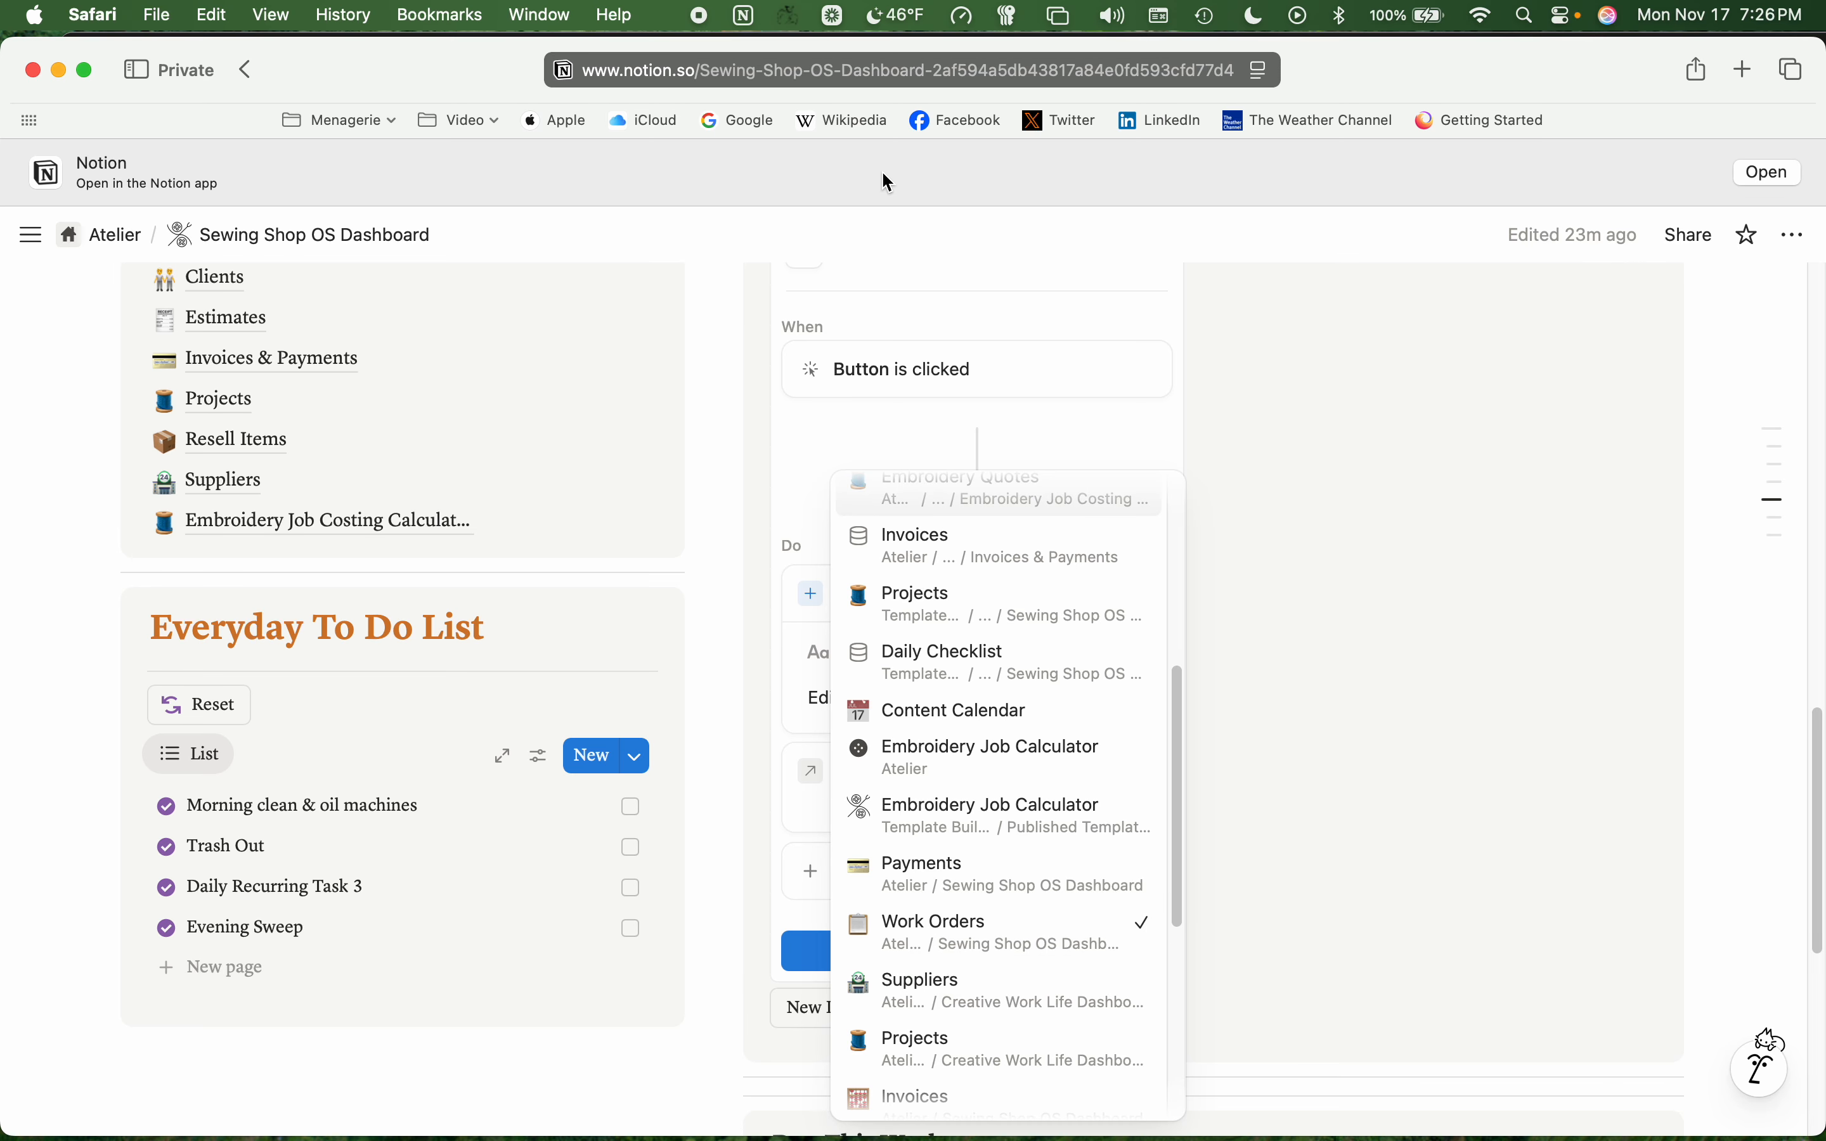
left_click(1486, 389)
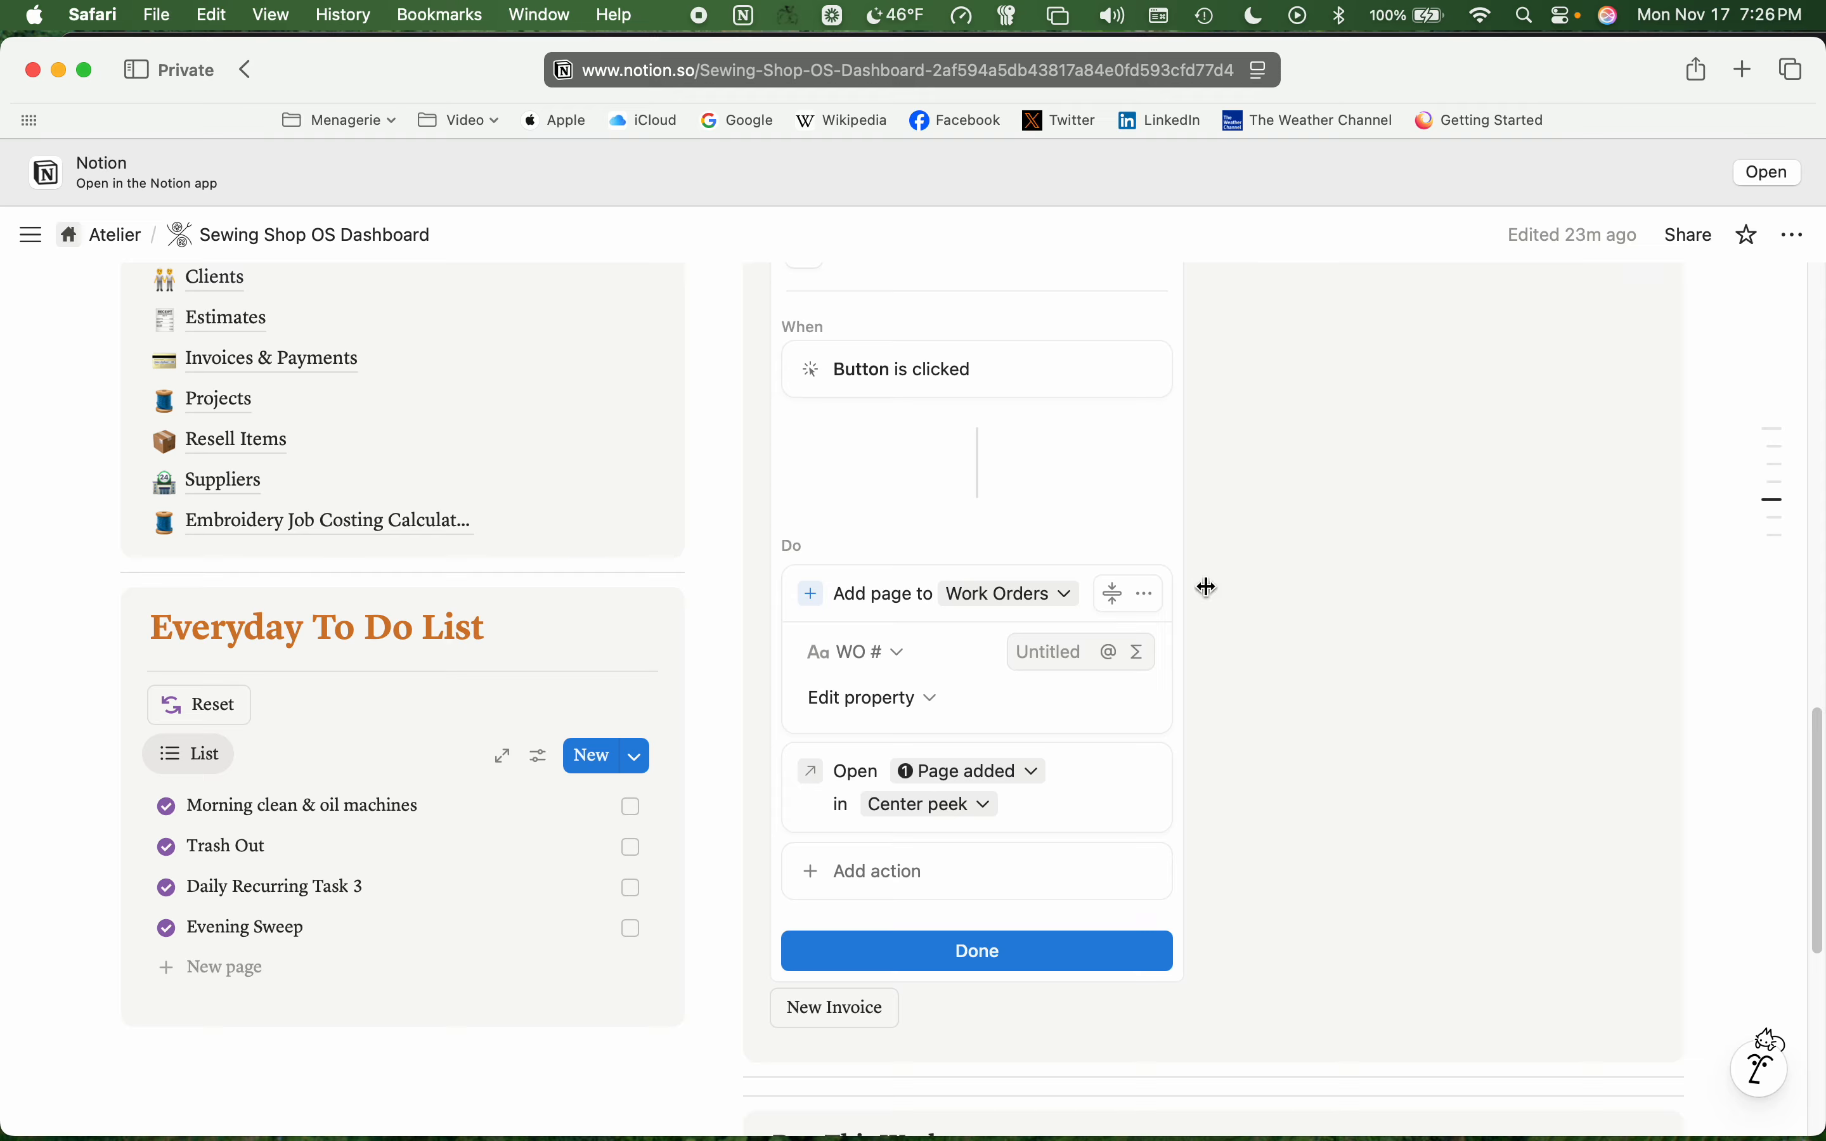
mouse_move(211, 405)
left_click(980, 953)
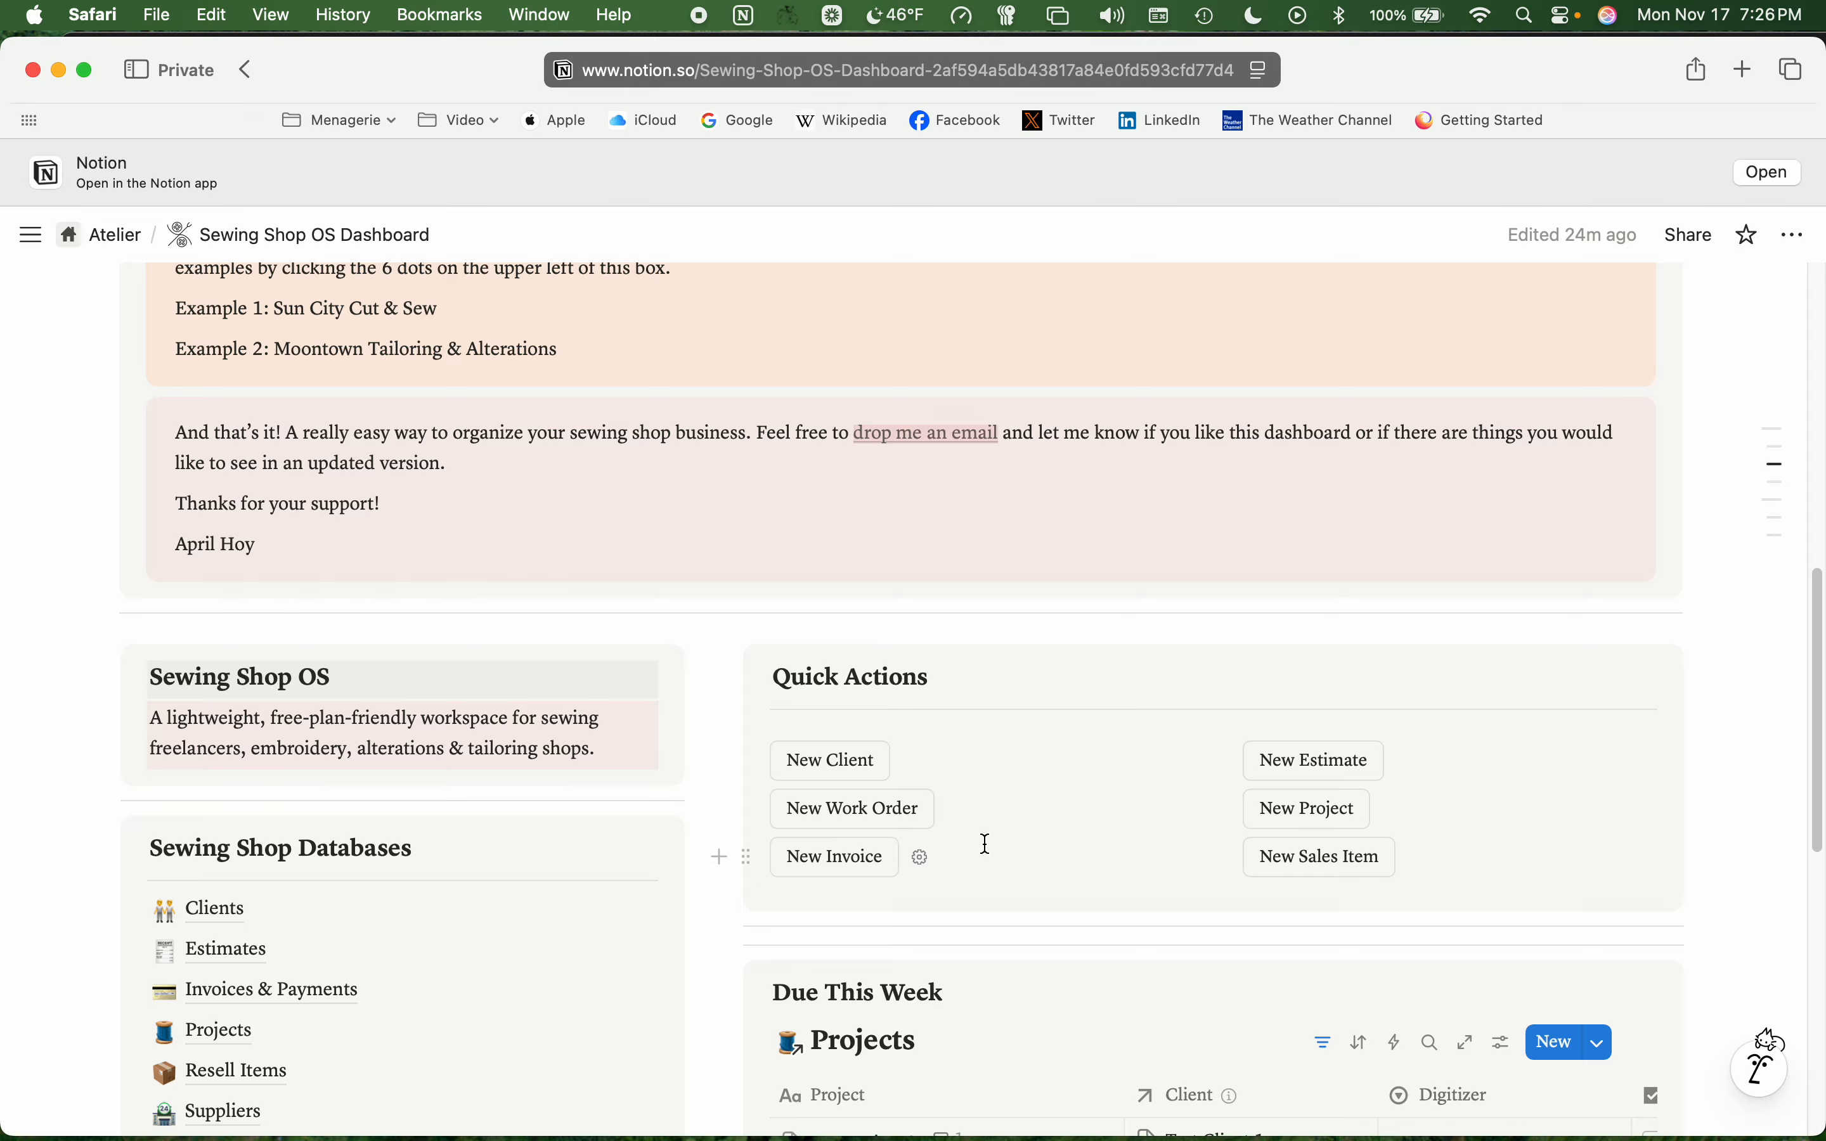
- Create a new work order with the dashboard's quick action and title it "new work order #11"
left_click(860, 809)
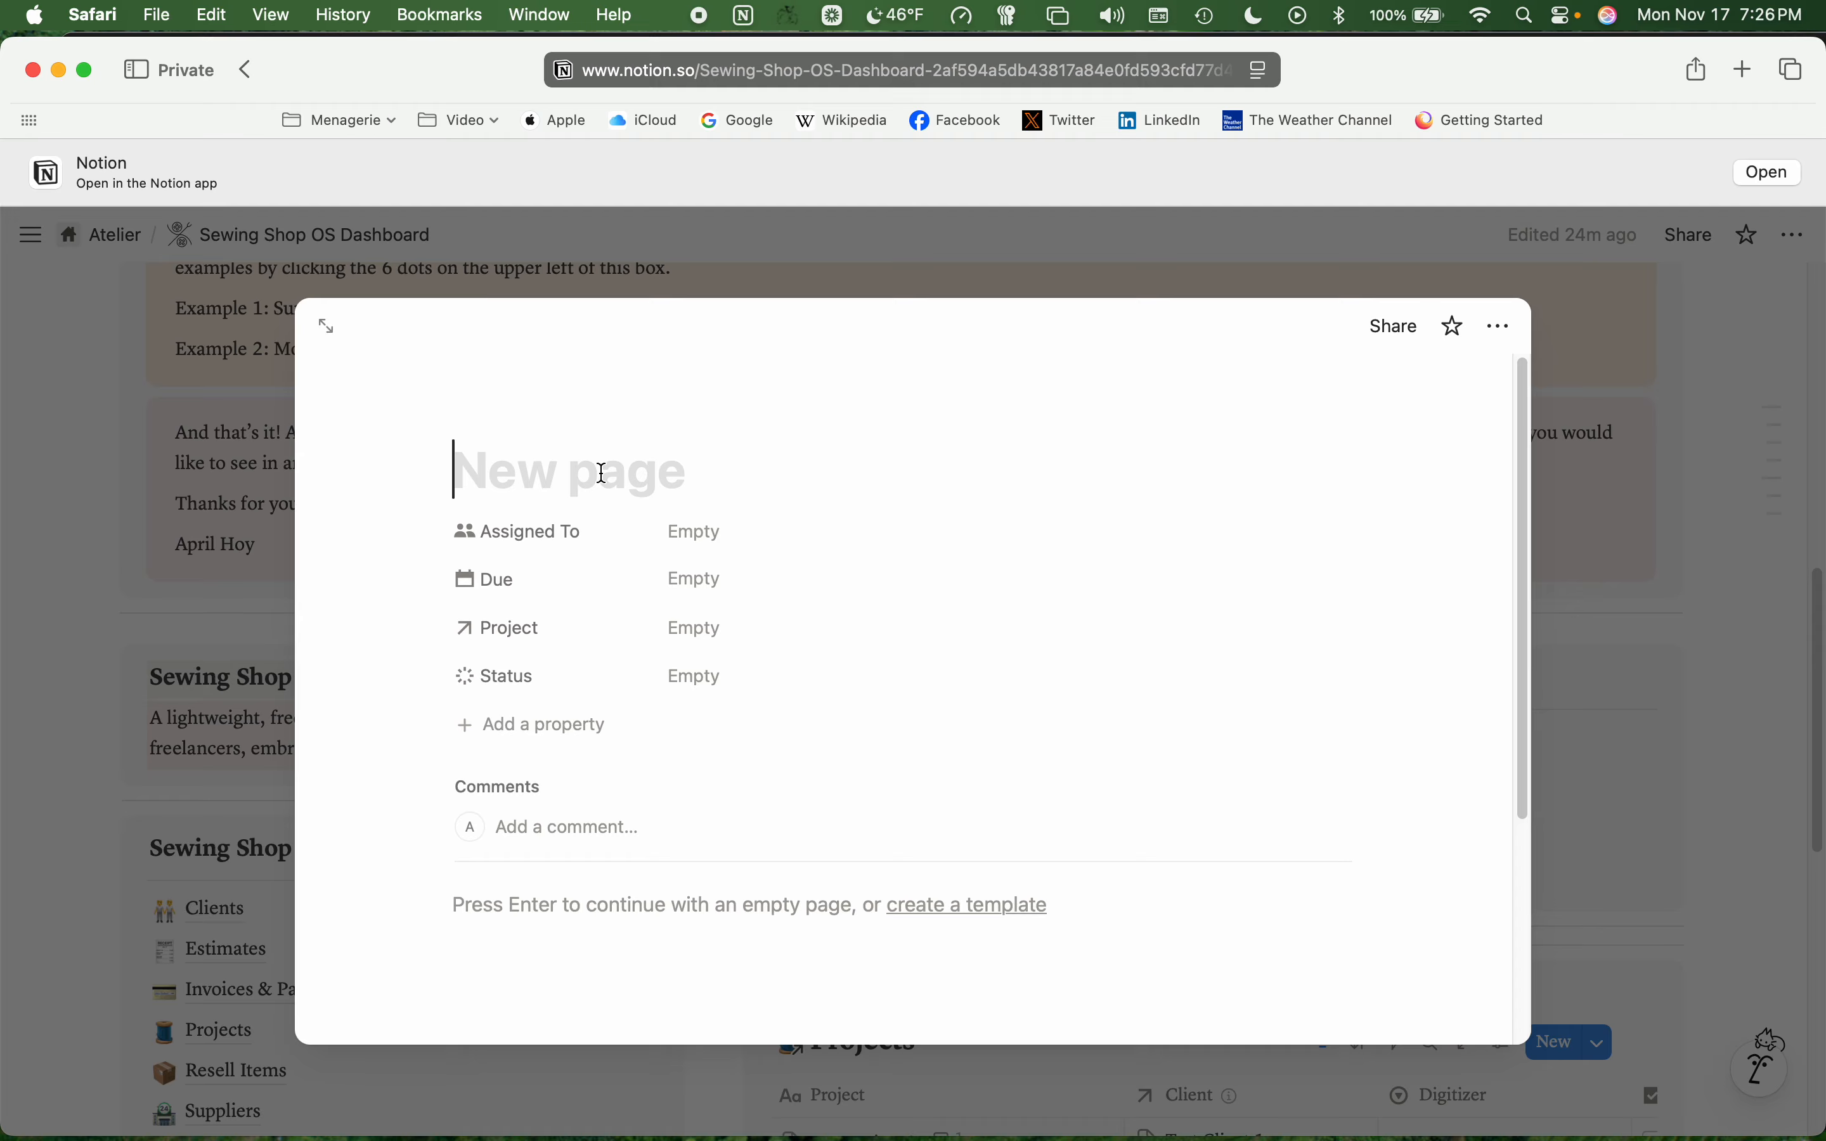
type("new")
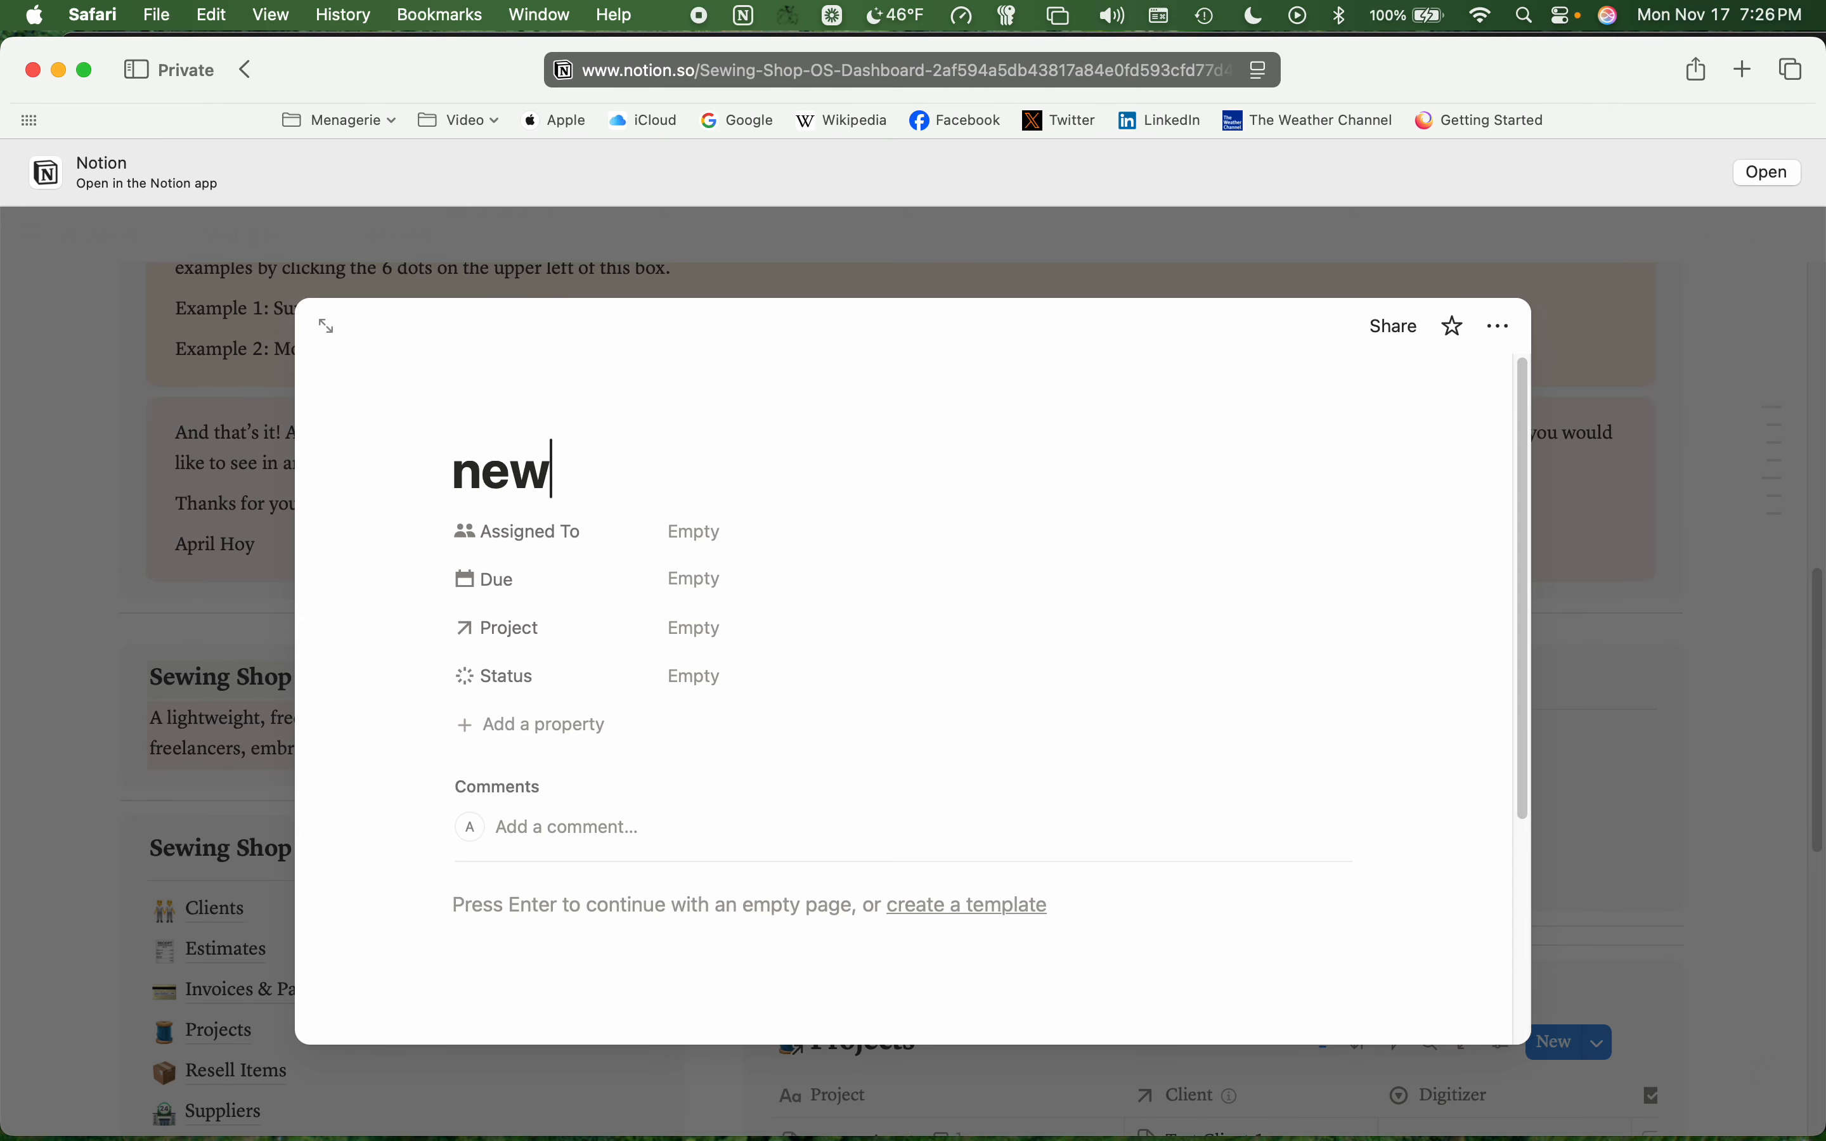
type(" work or")
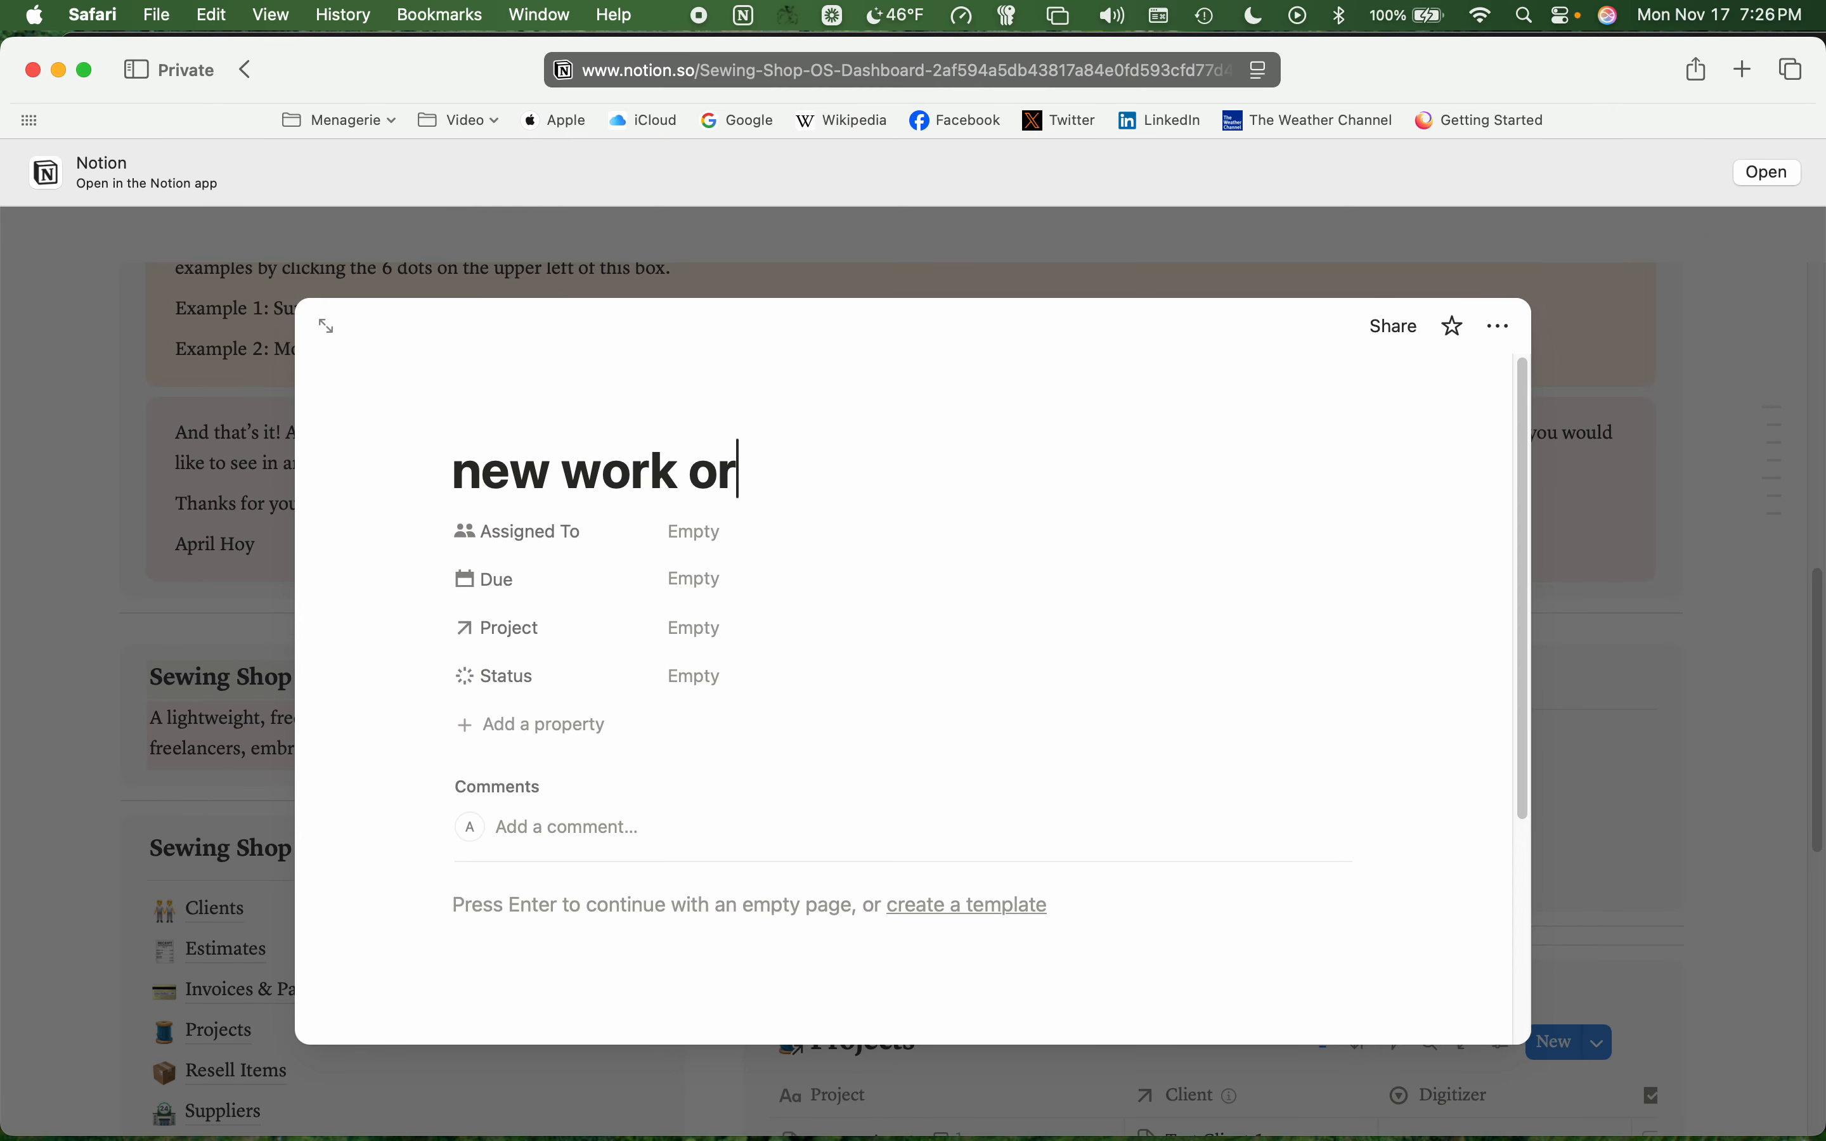
type("der #1")
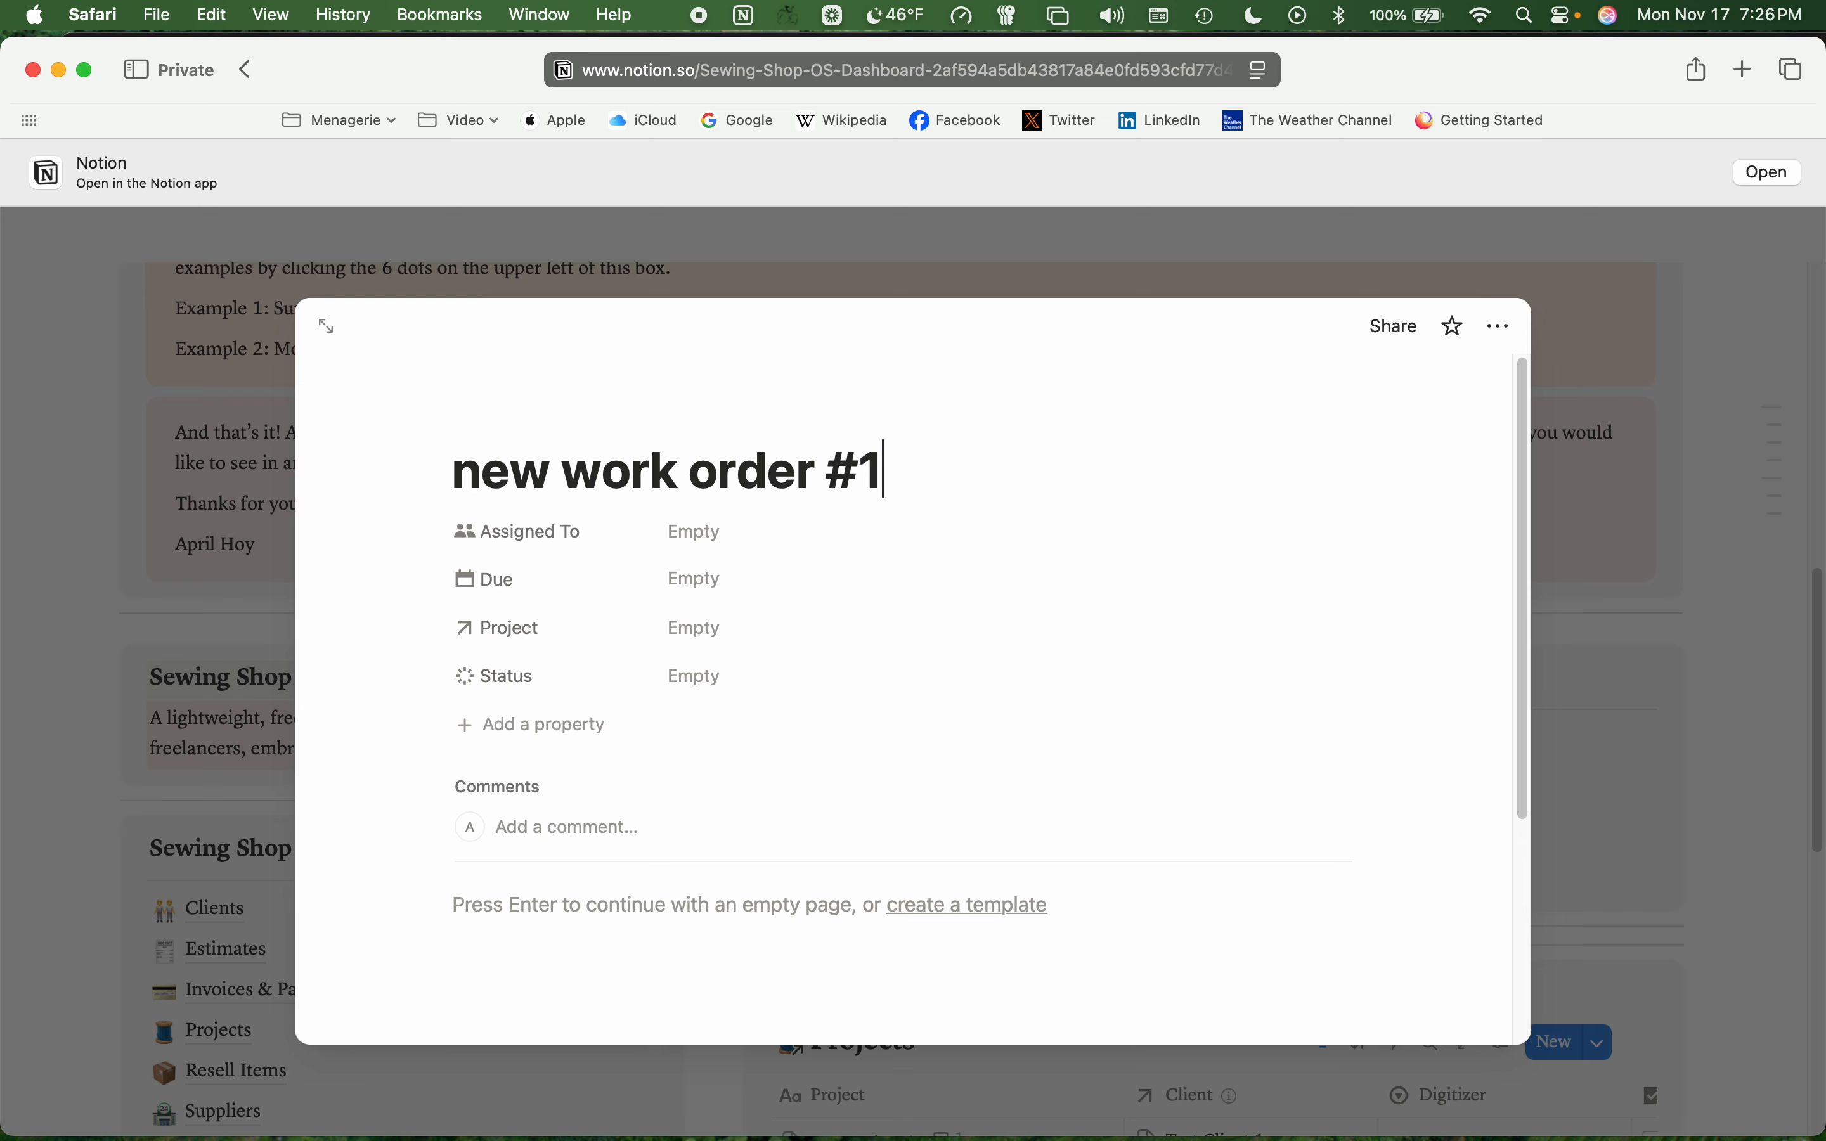
type("1")
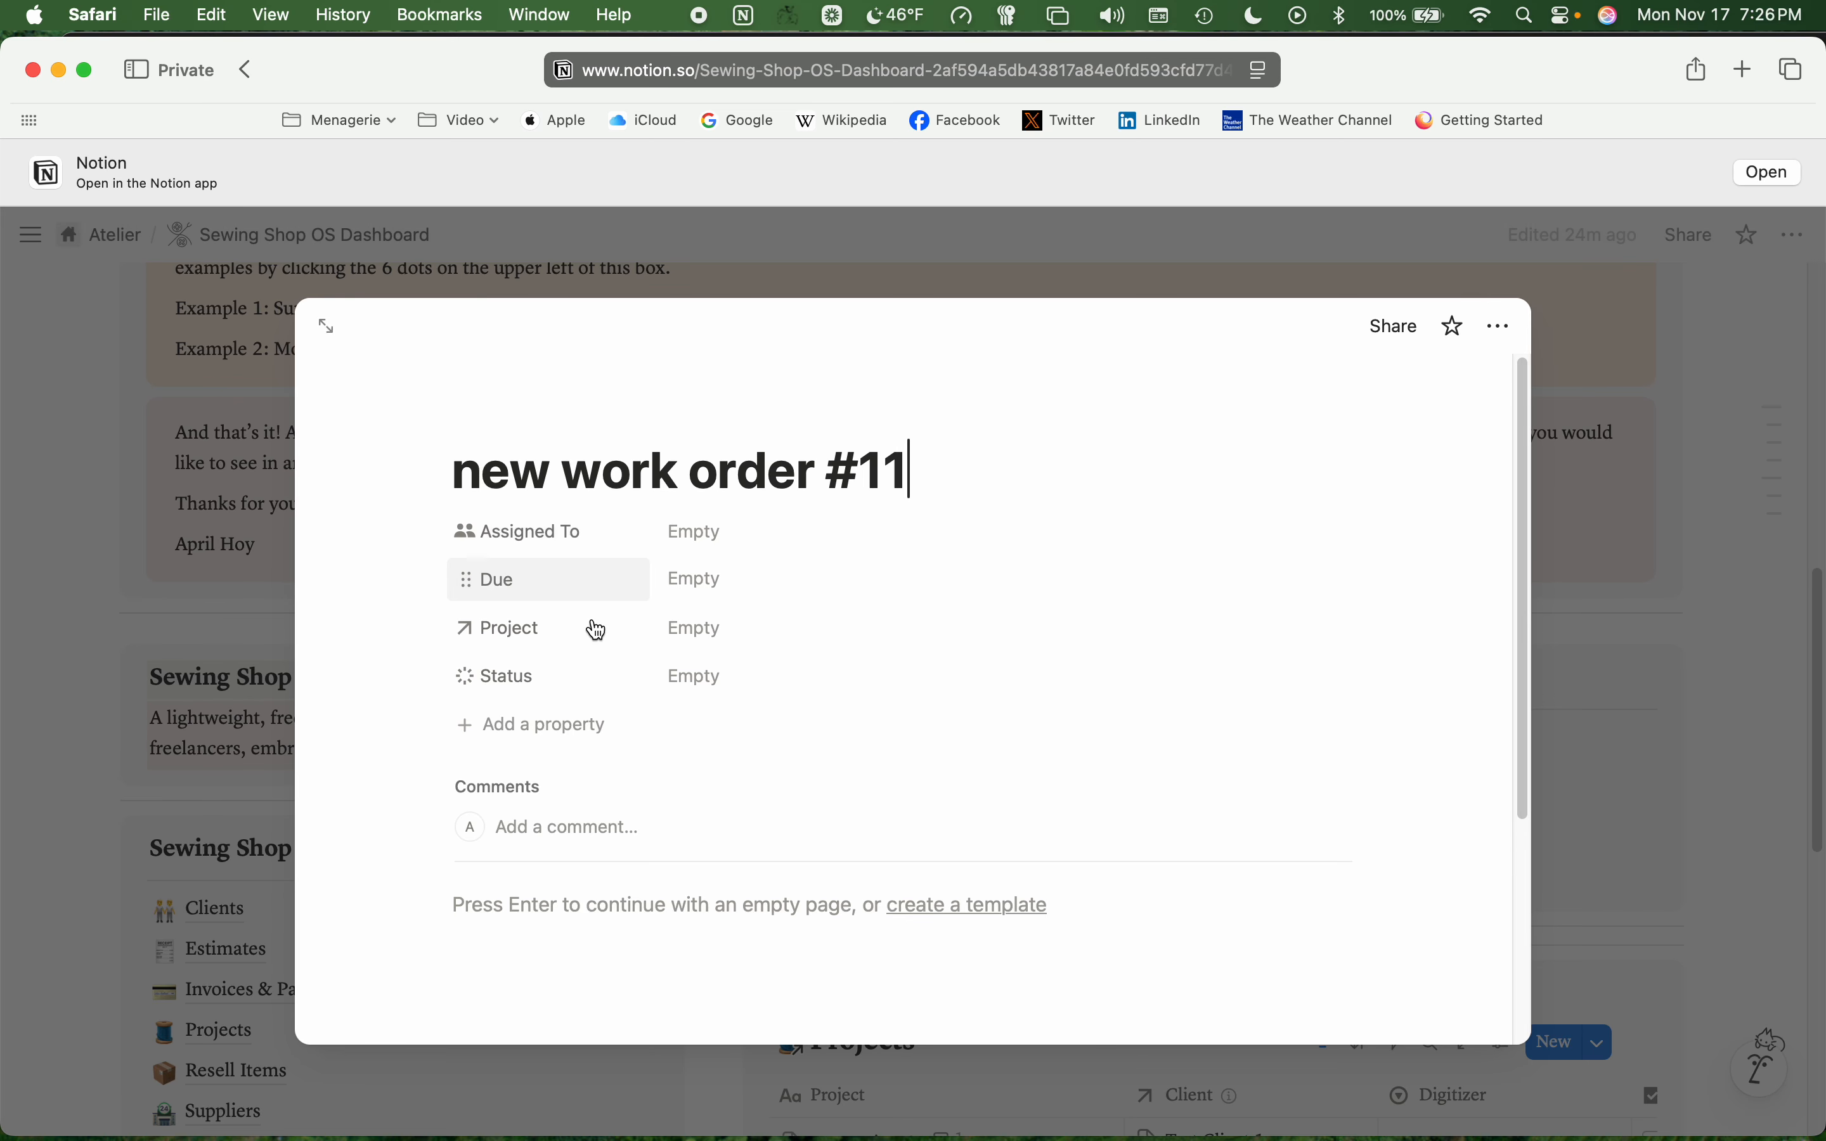
- Link Test Project in the work order's Project property and set its Due date to November 19, 2025
left_click(667, 640)
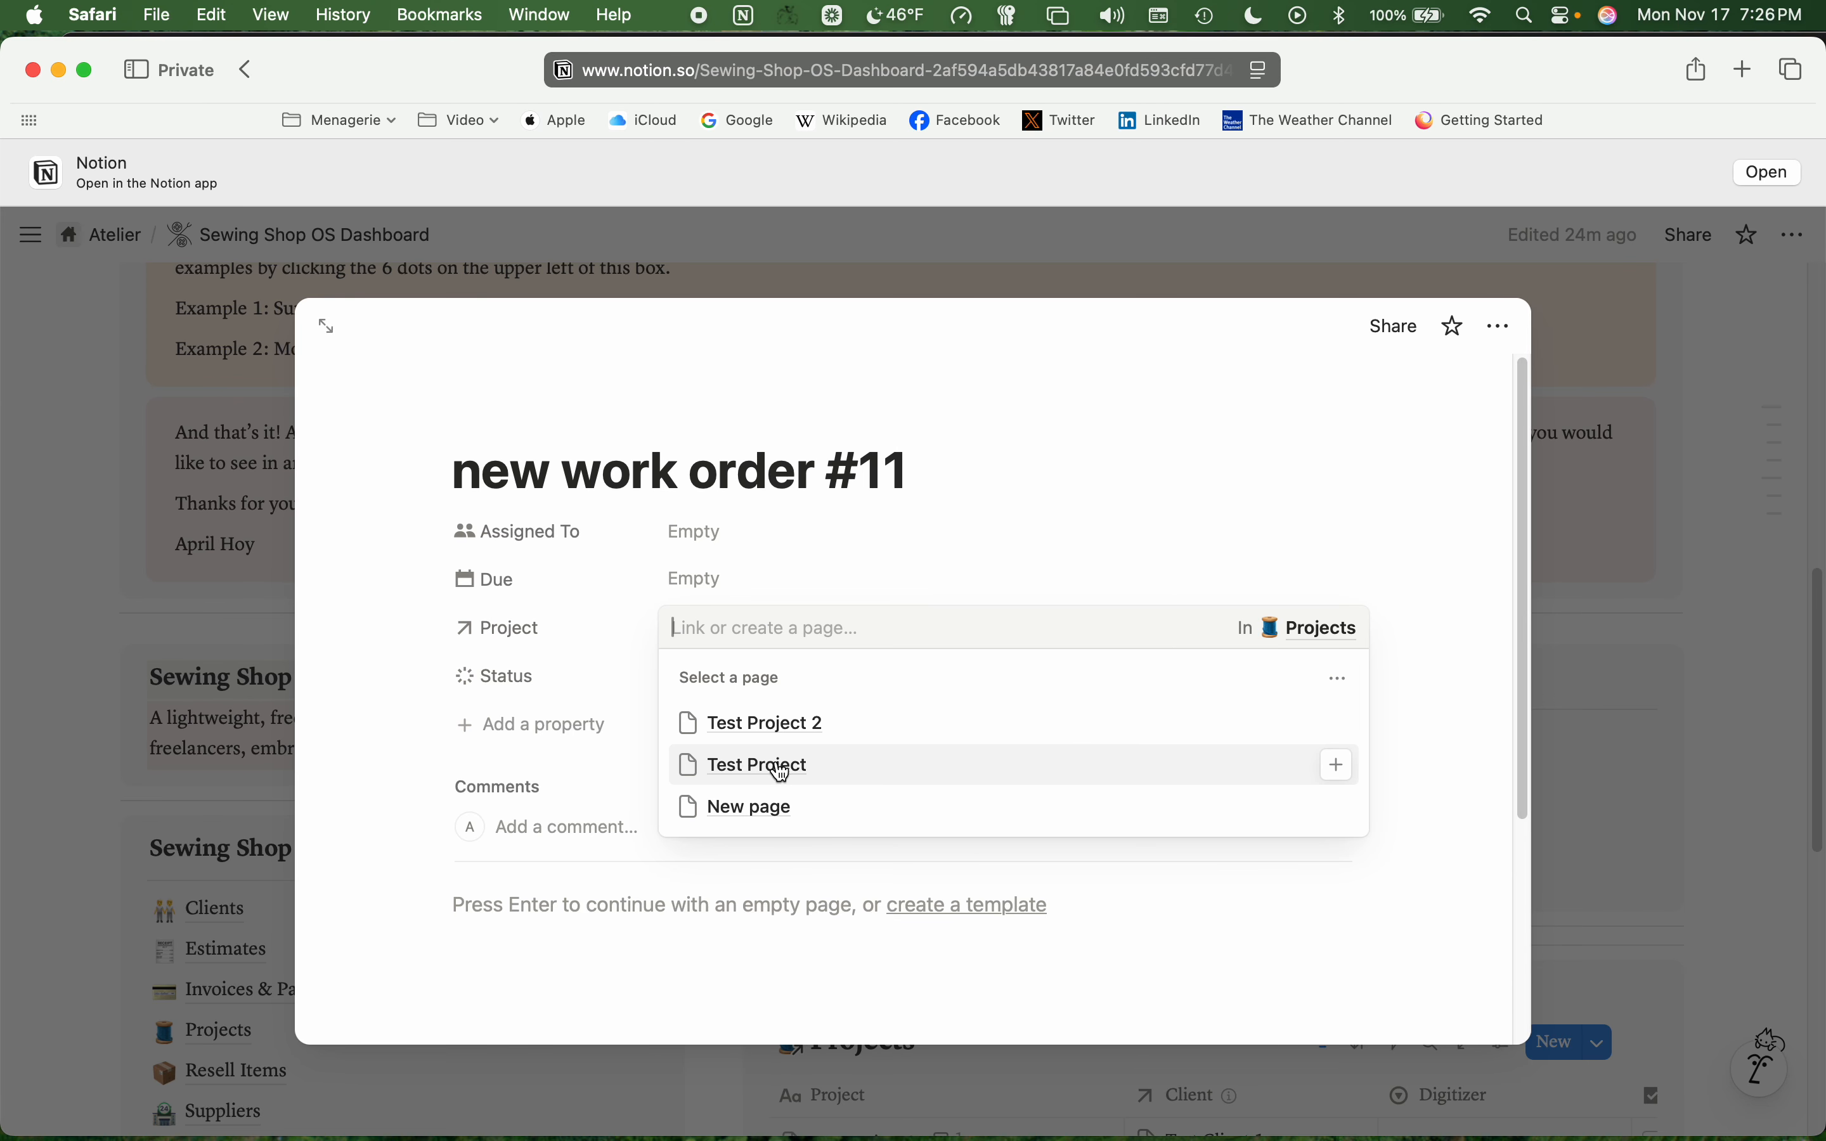
left_click(728, 765)
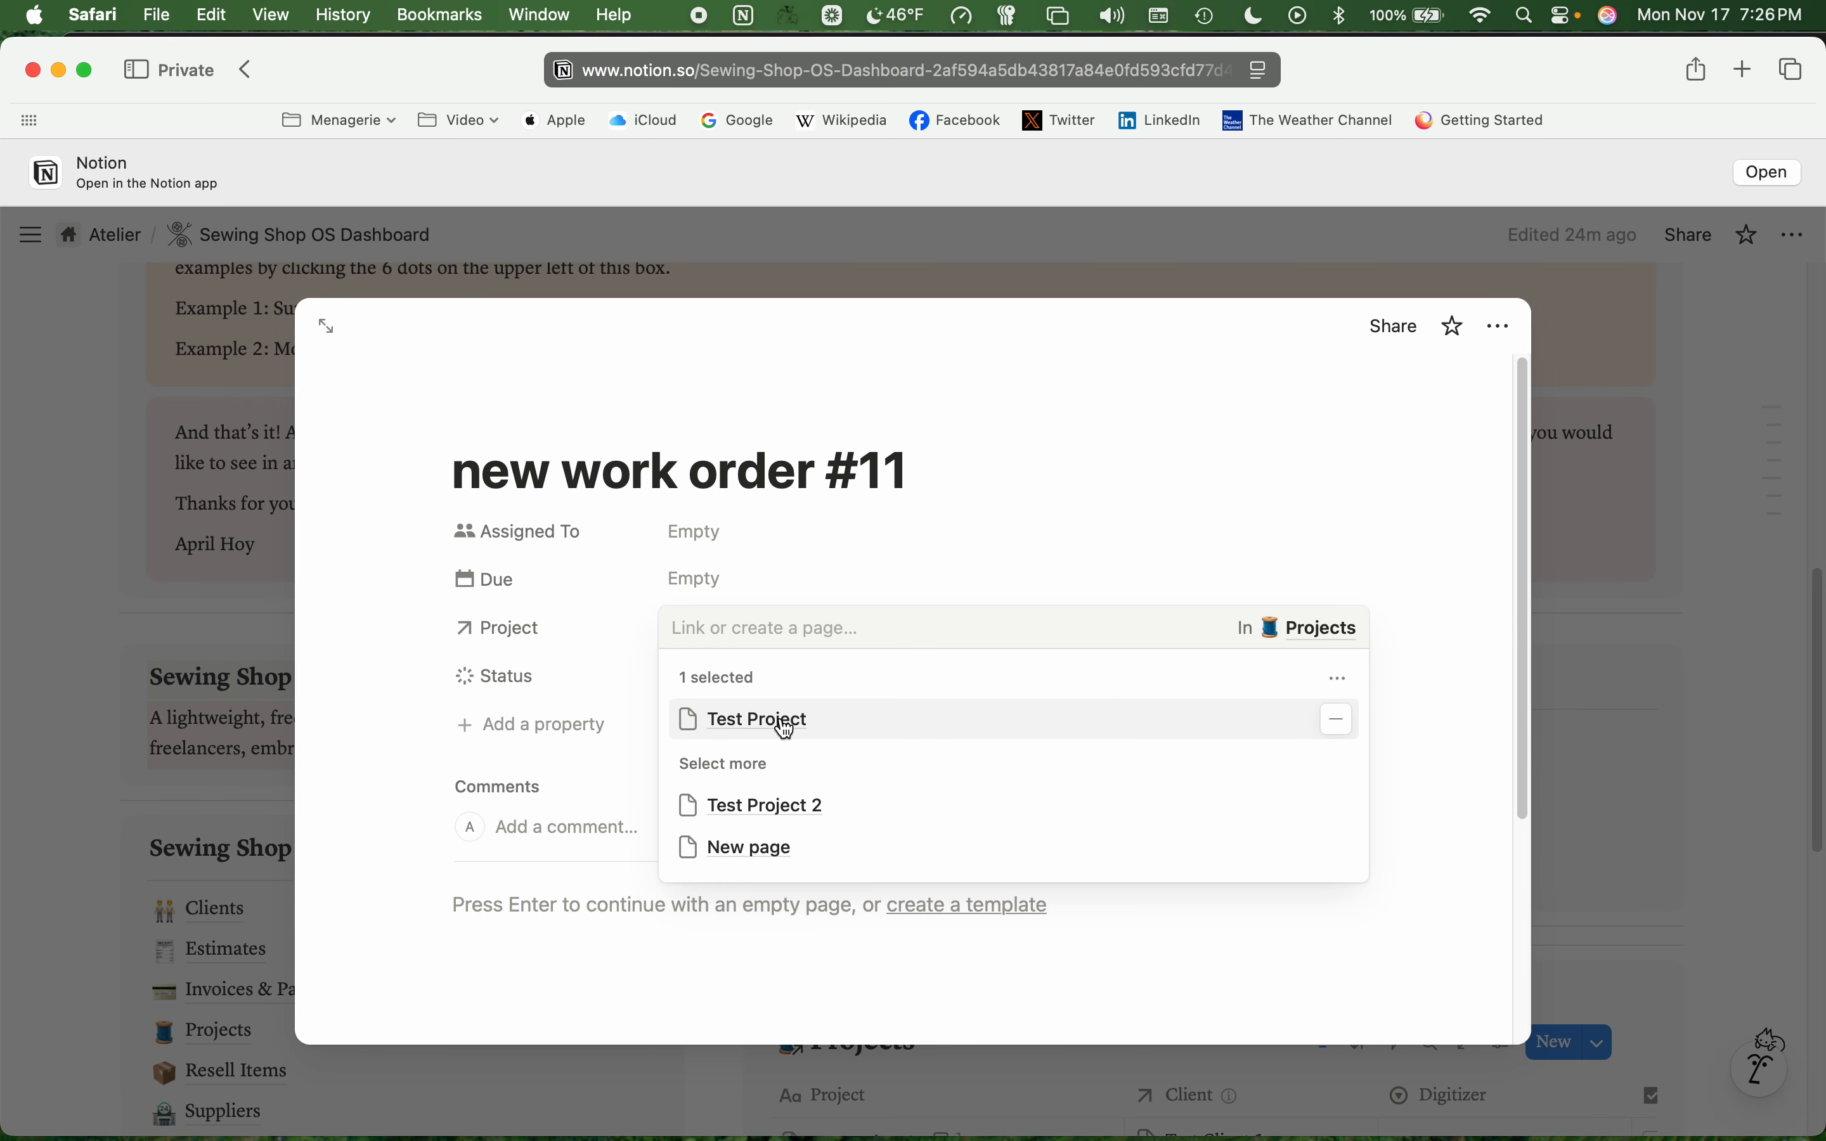
left_click(1079, 518)
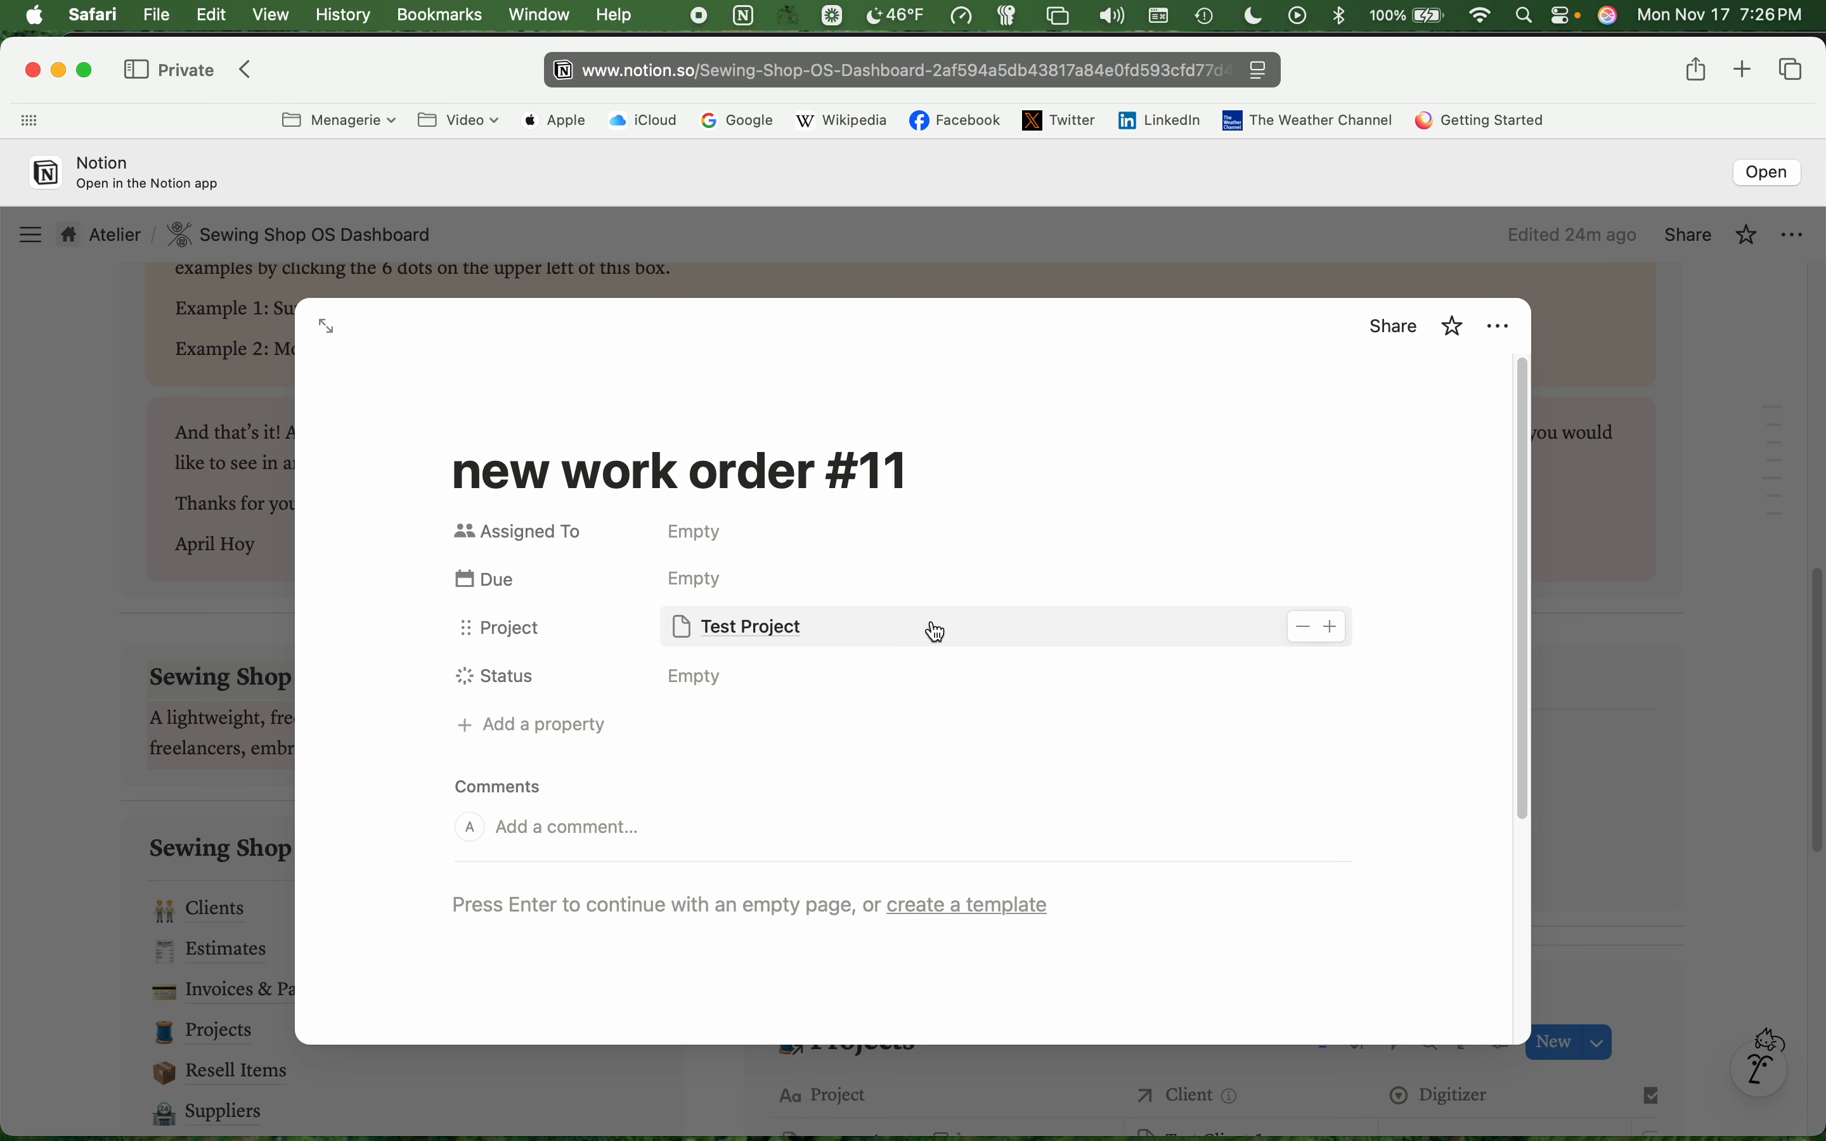
left_click(693, 594)
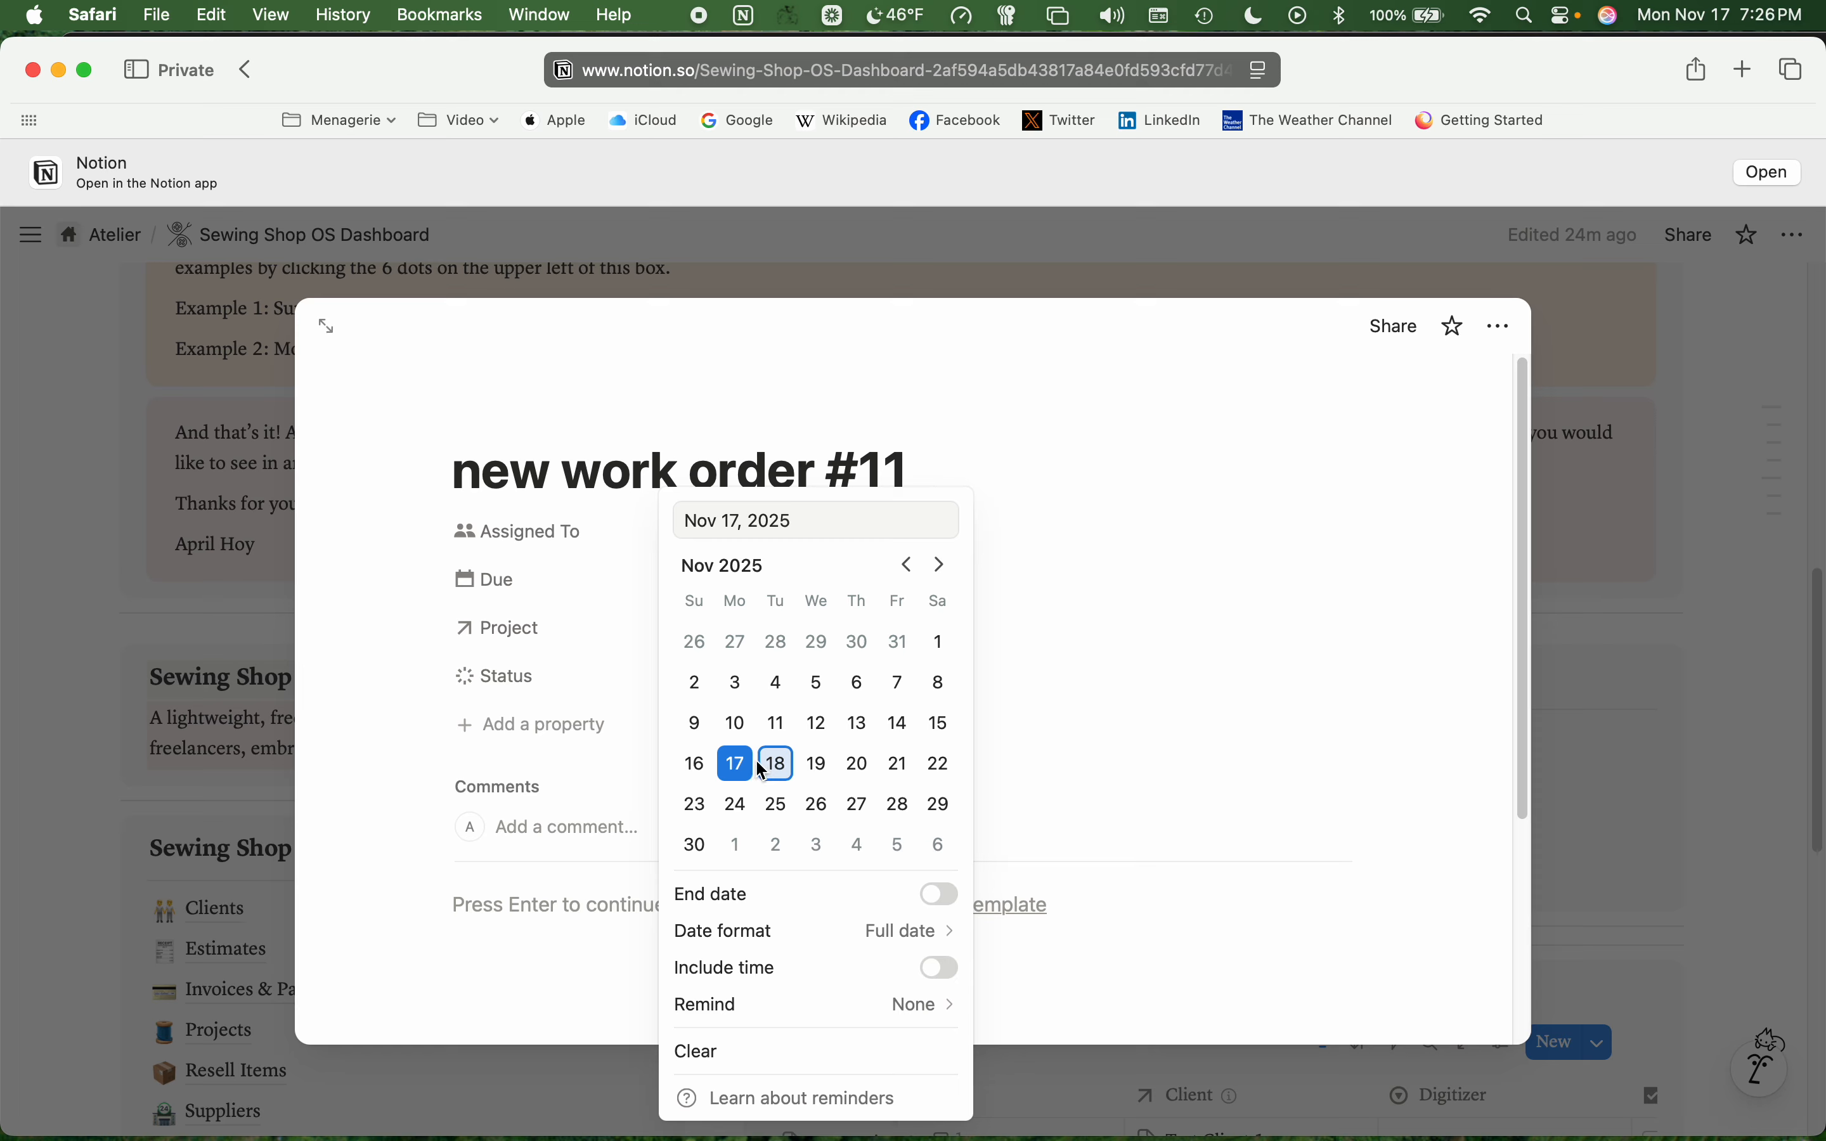
left_click(818, 764)
left_click(896, 365)
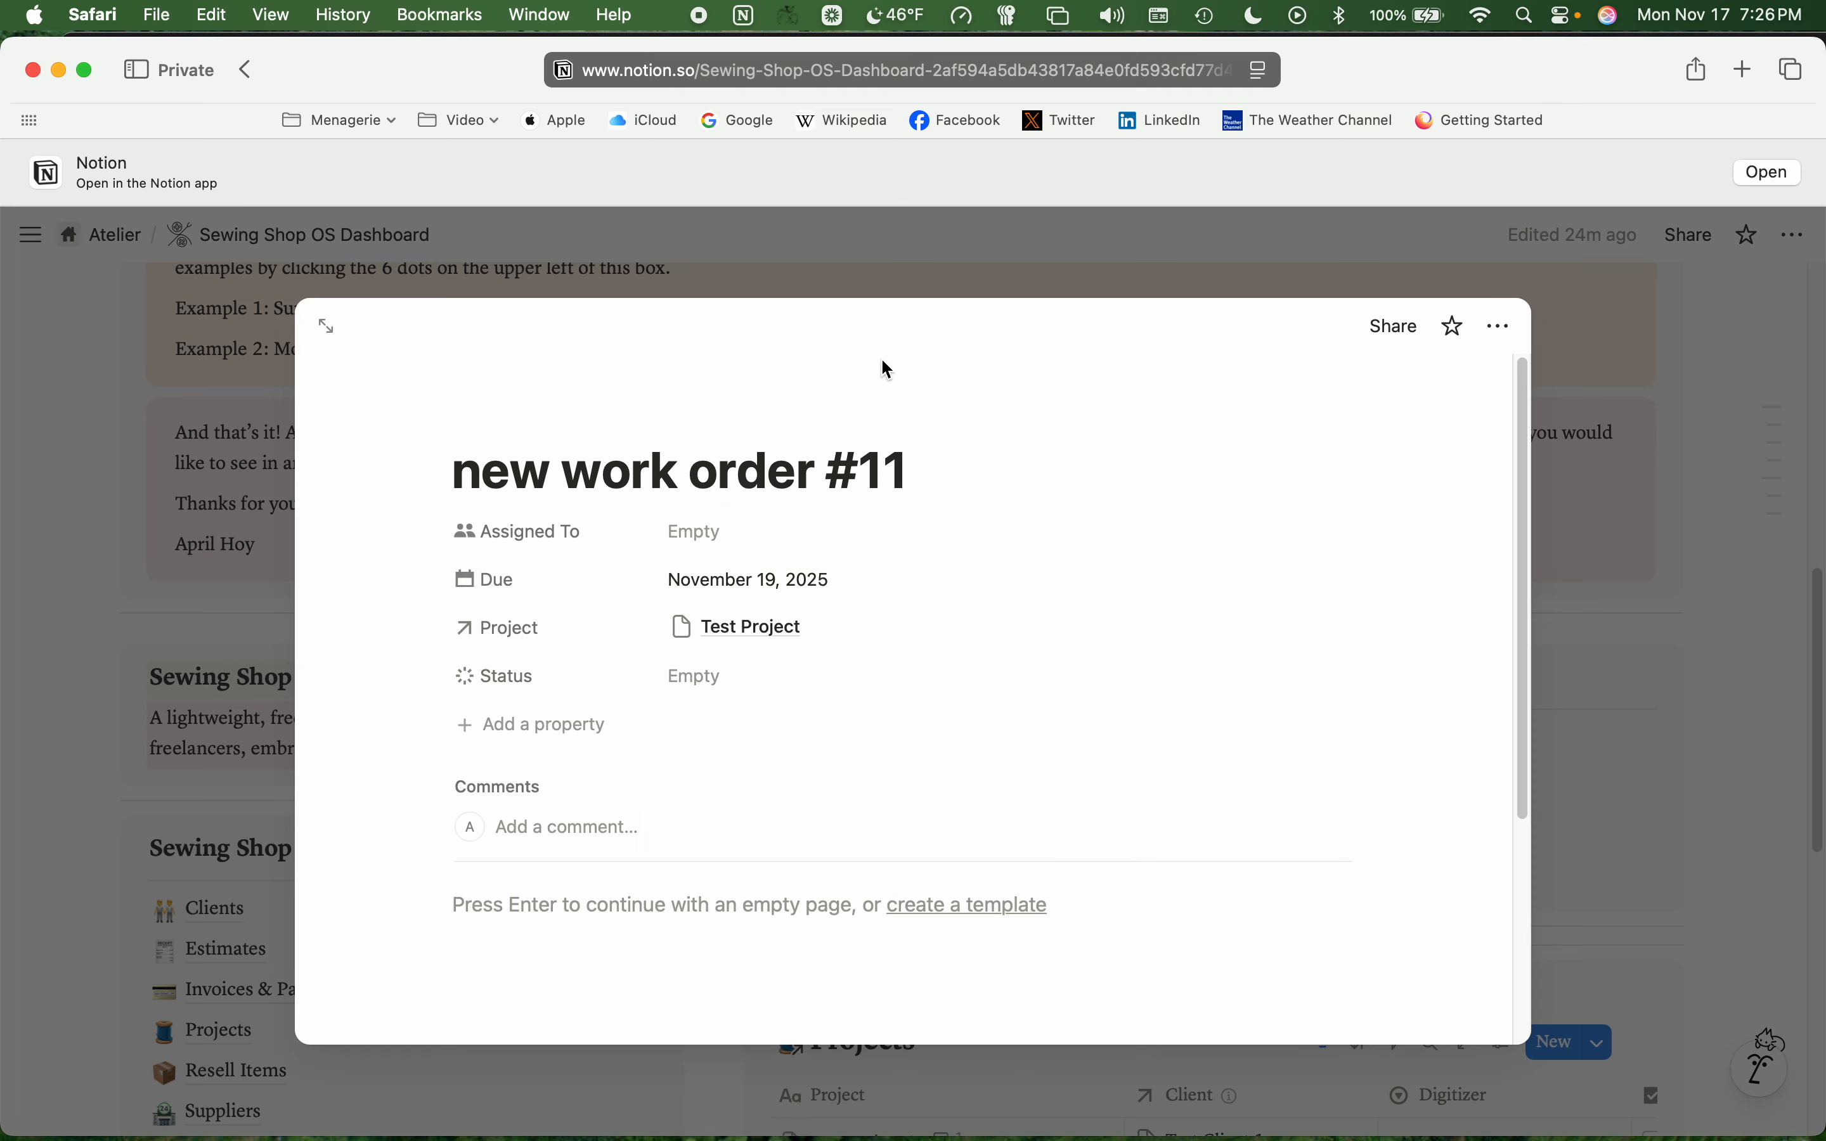
- View the work order's Assigned To choices, set its Status to Not started, and close the record
left_click(723, 528)
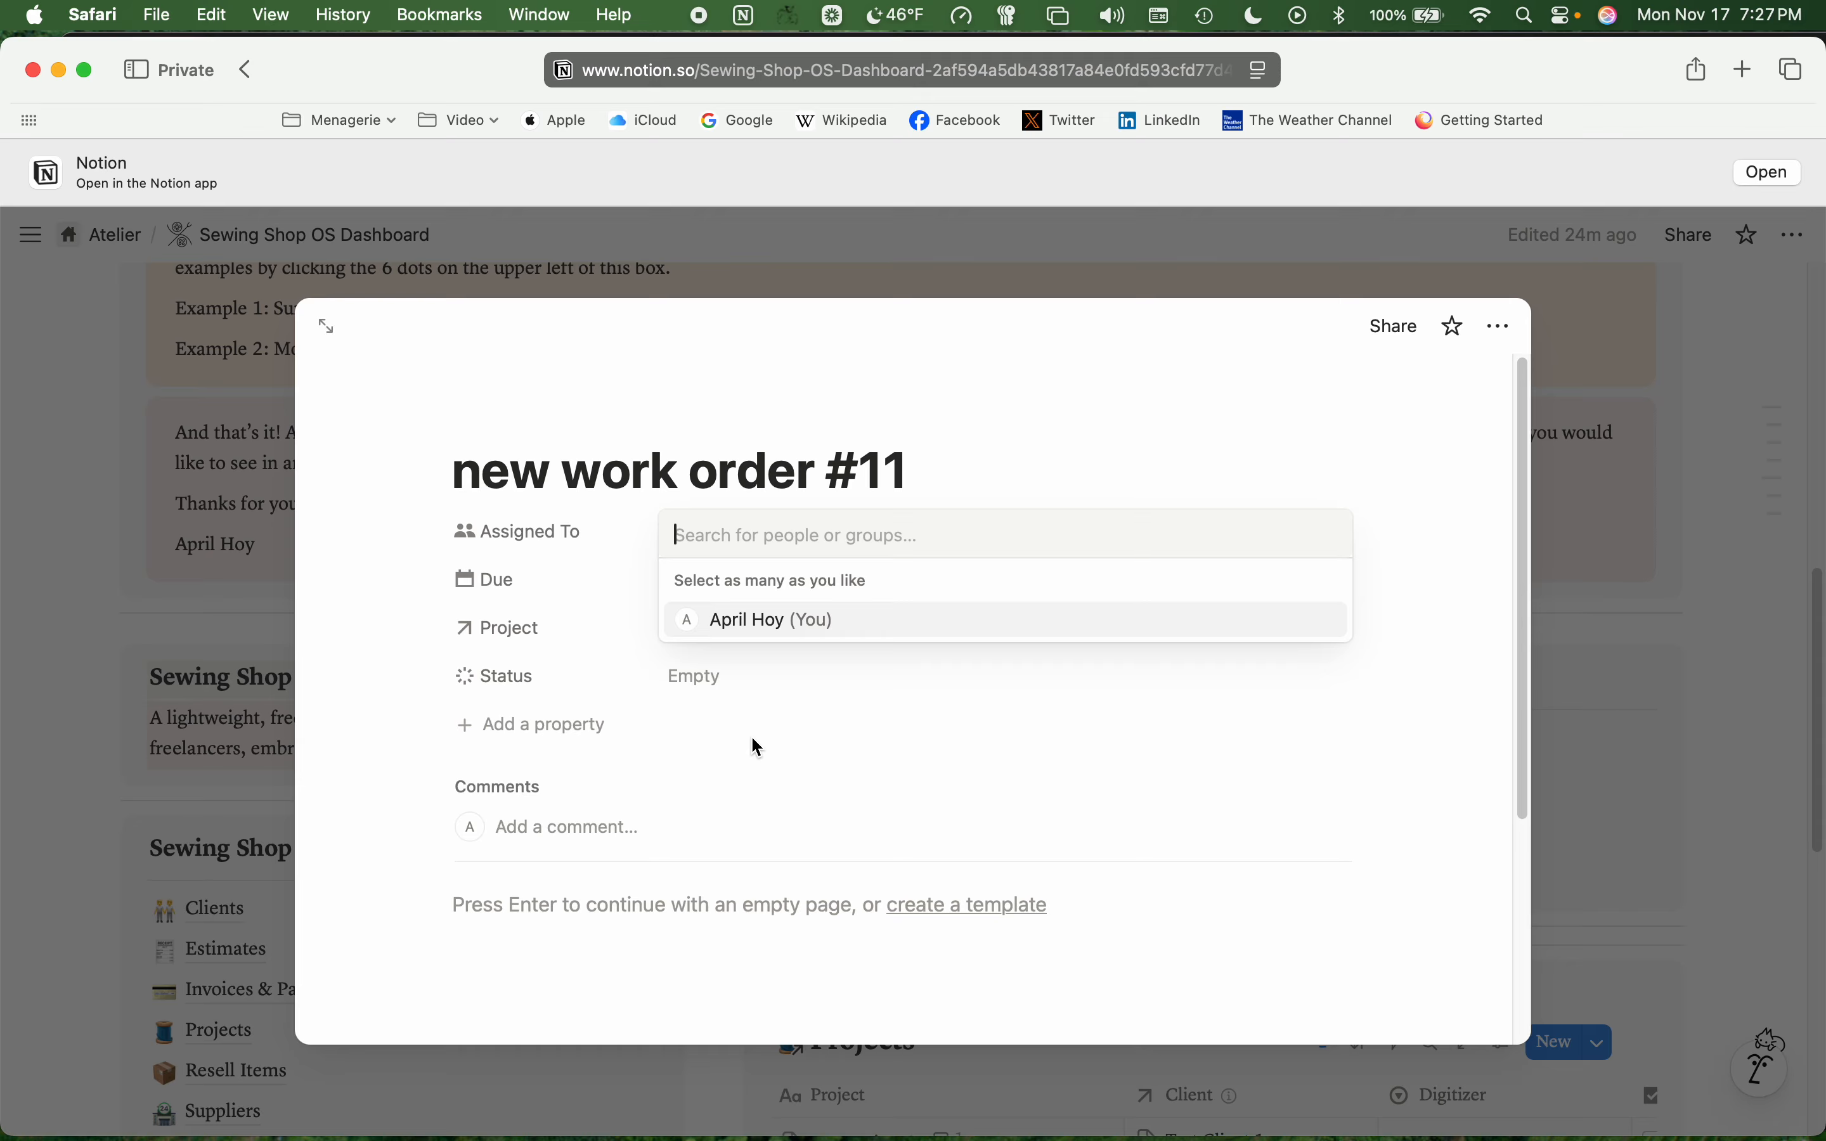
left_click(900, 386)
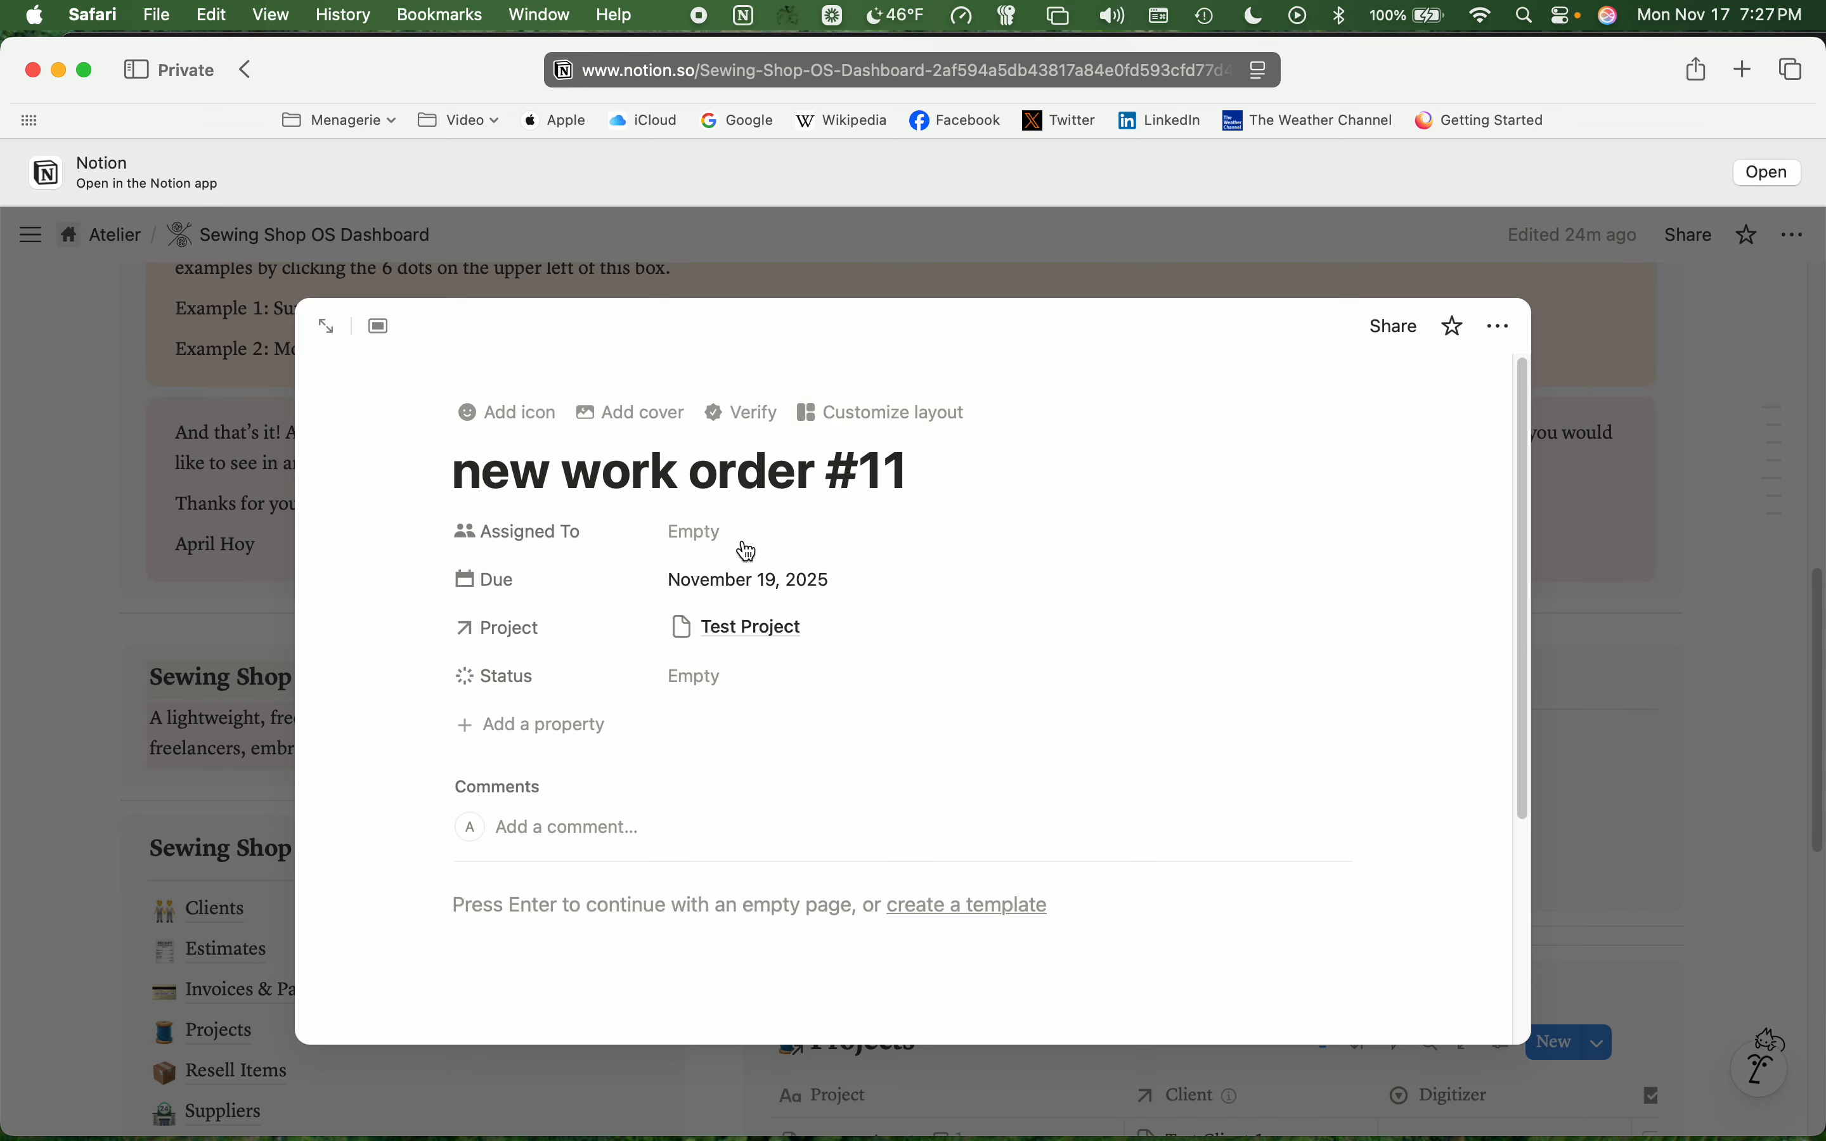
left_click(721, 691)
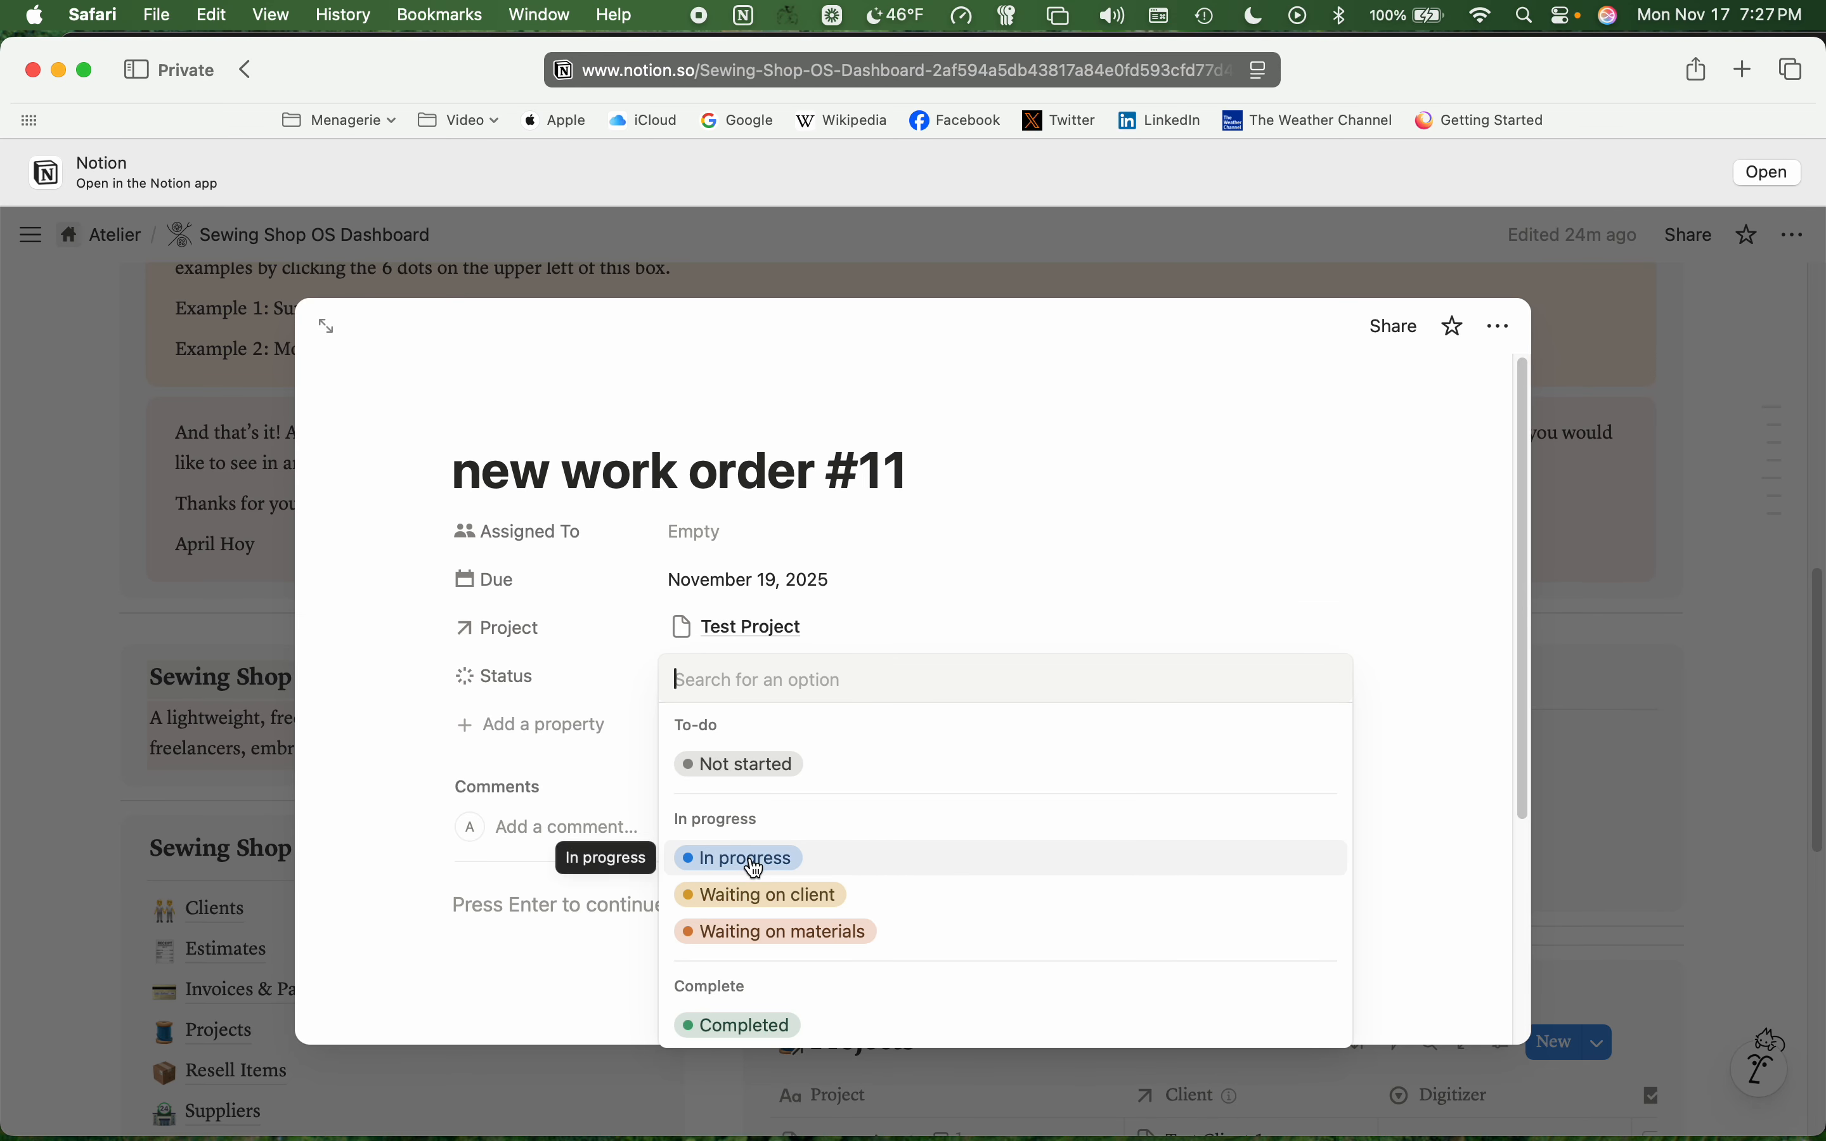
left_click(791, 764)
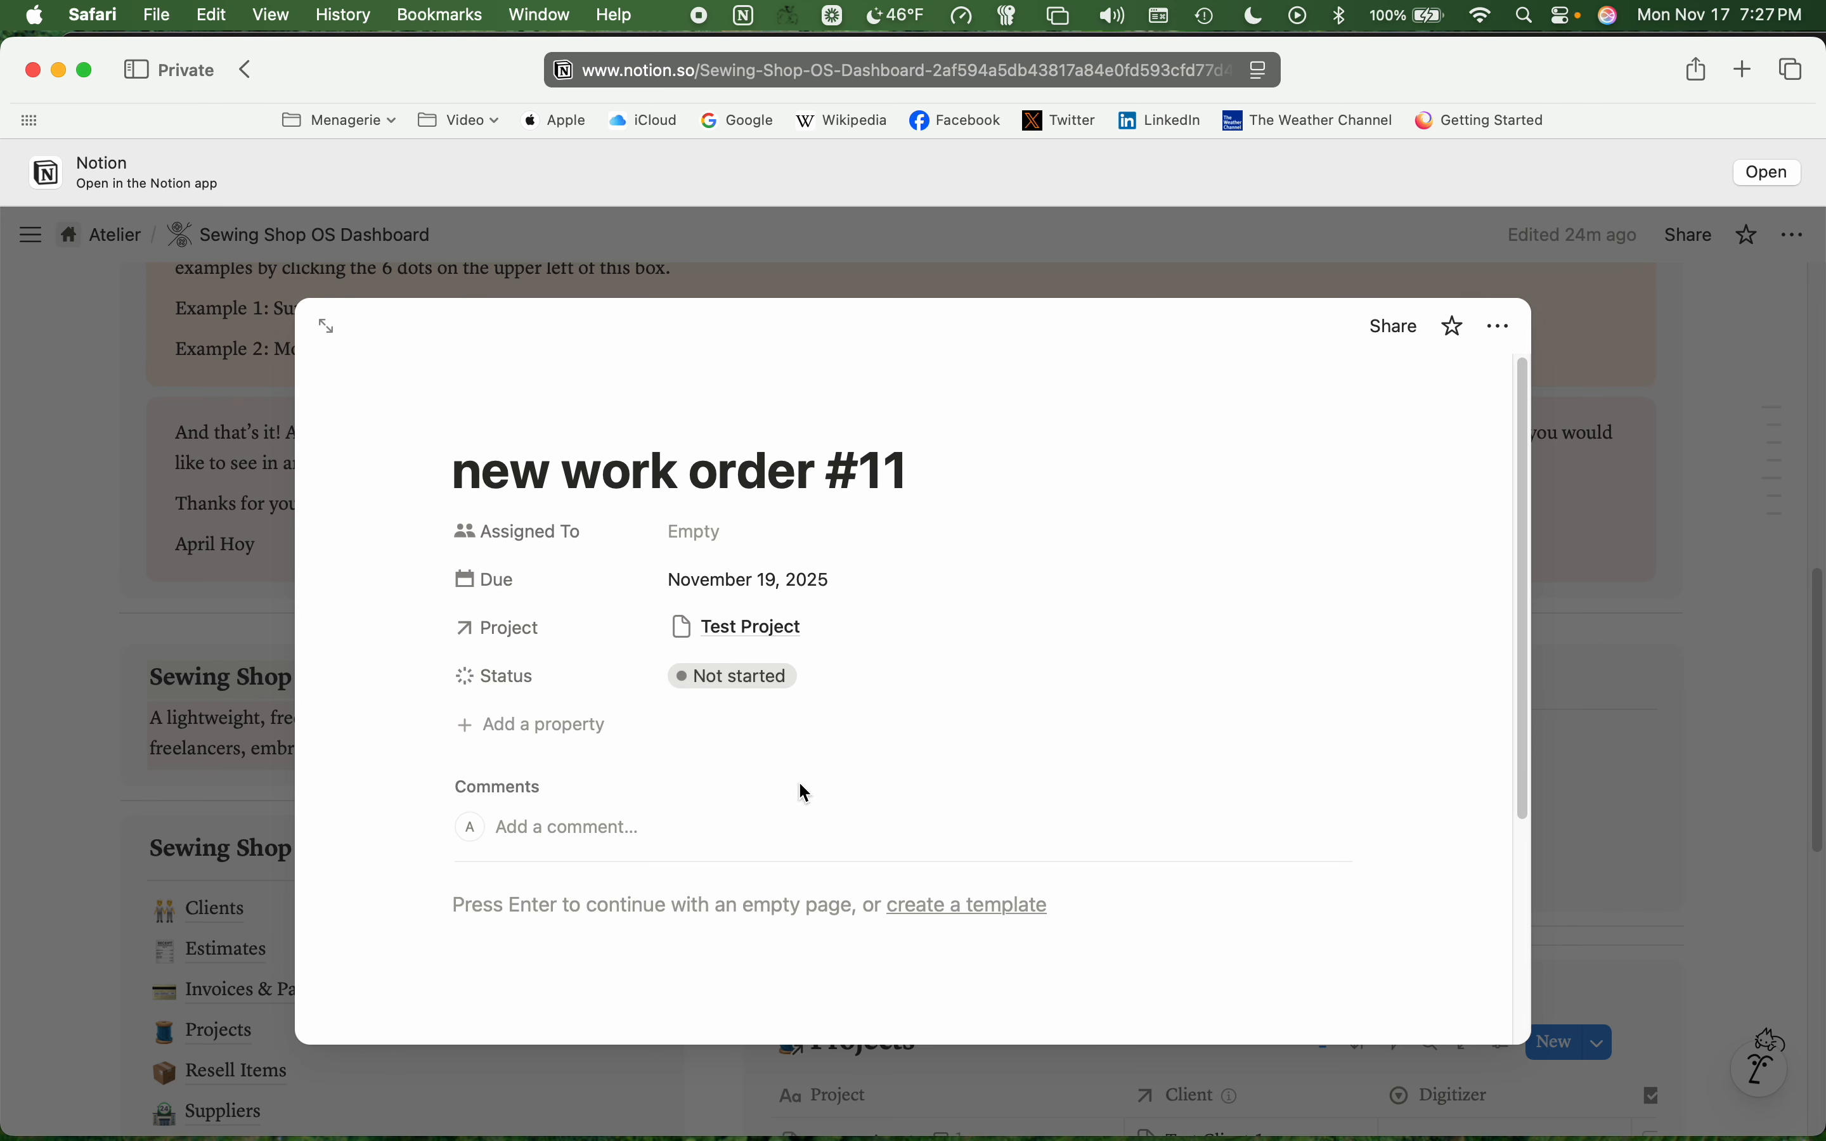
left_click(1098, 266)
- Open the Projects database from the dashboard and switch it to the Table view
scroll(852, 641, "down", 2)
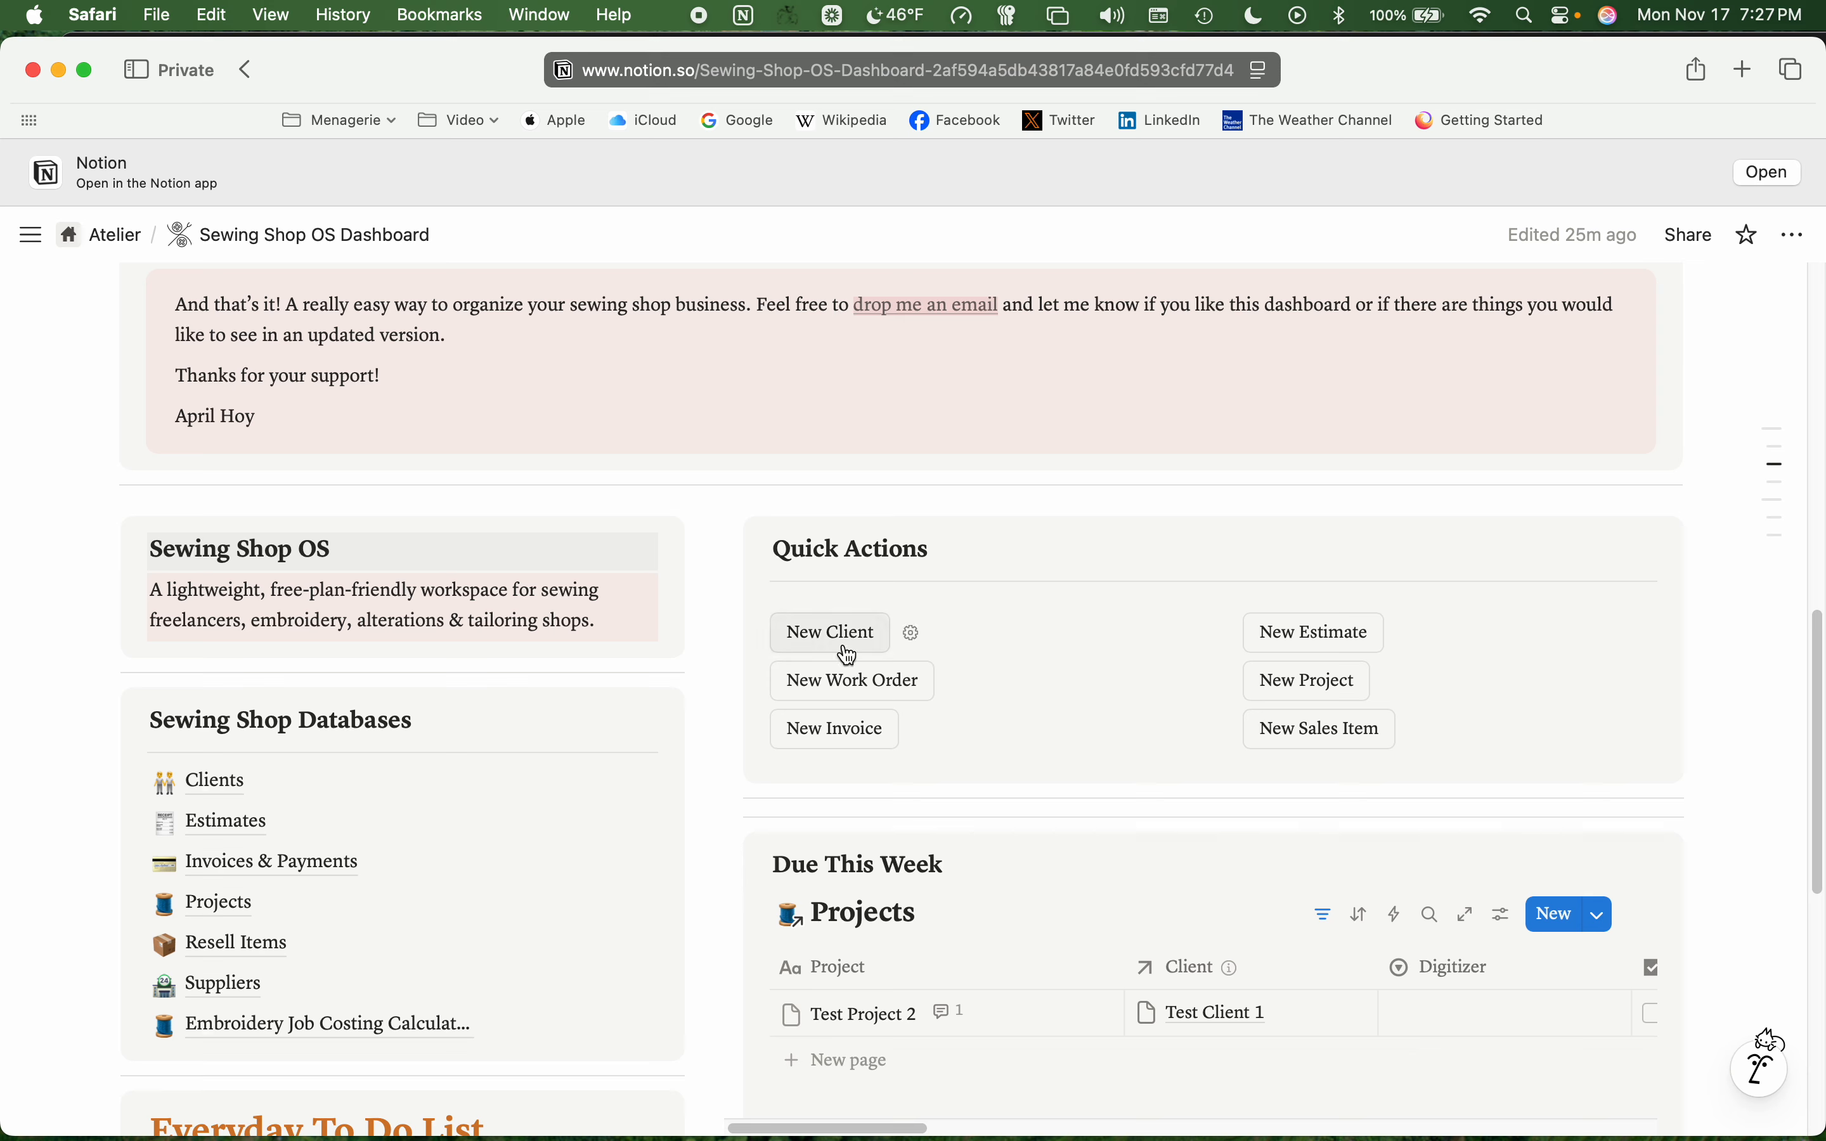
left_click(219, 913)
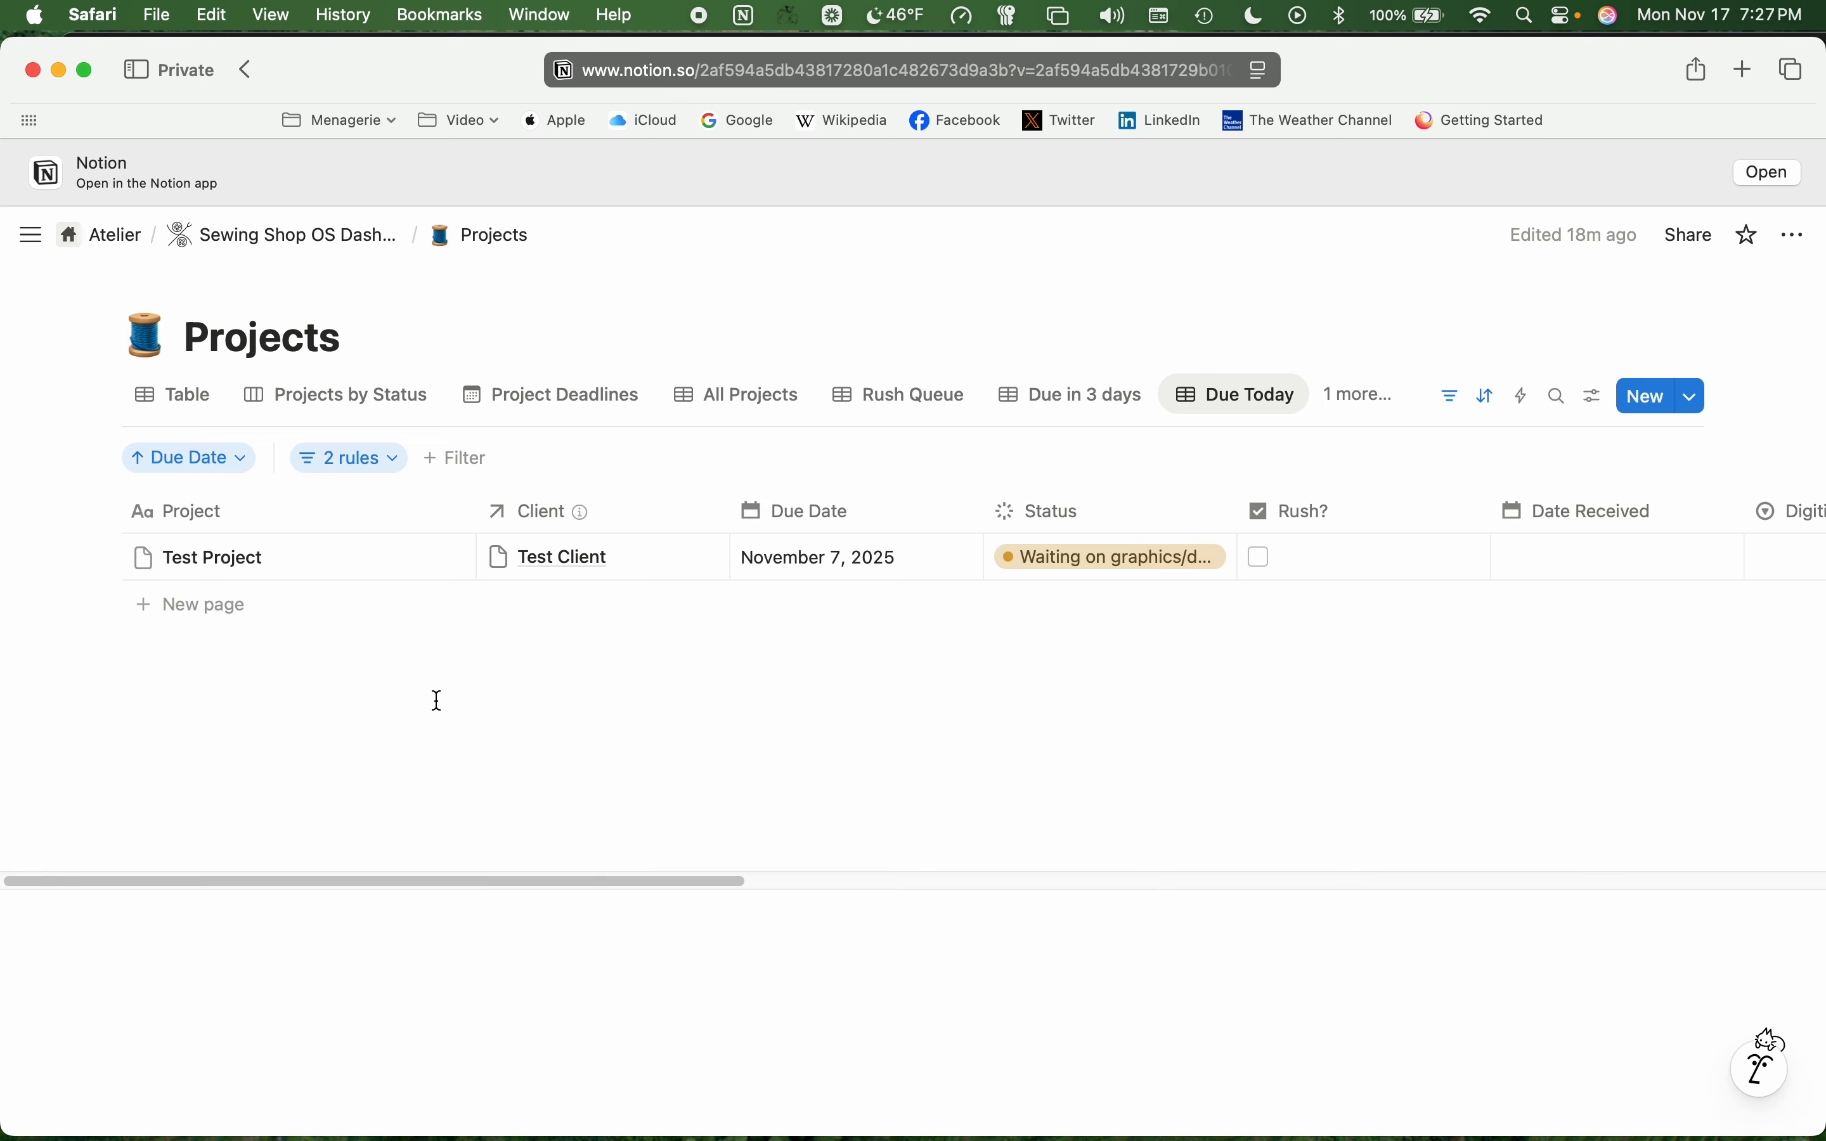
left_click(190, 404)
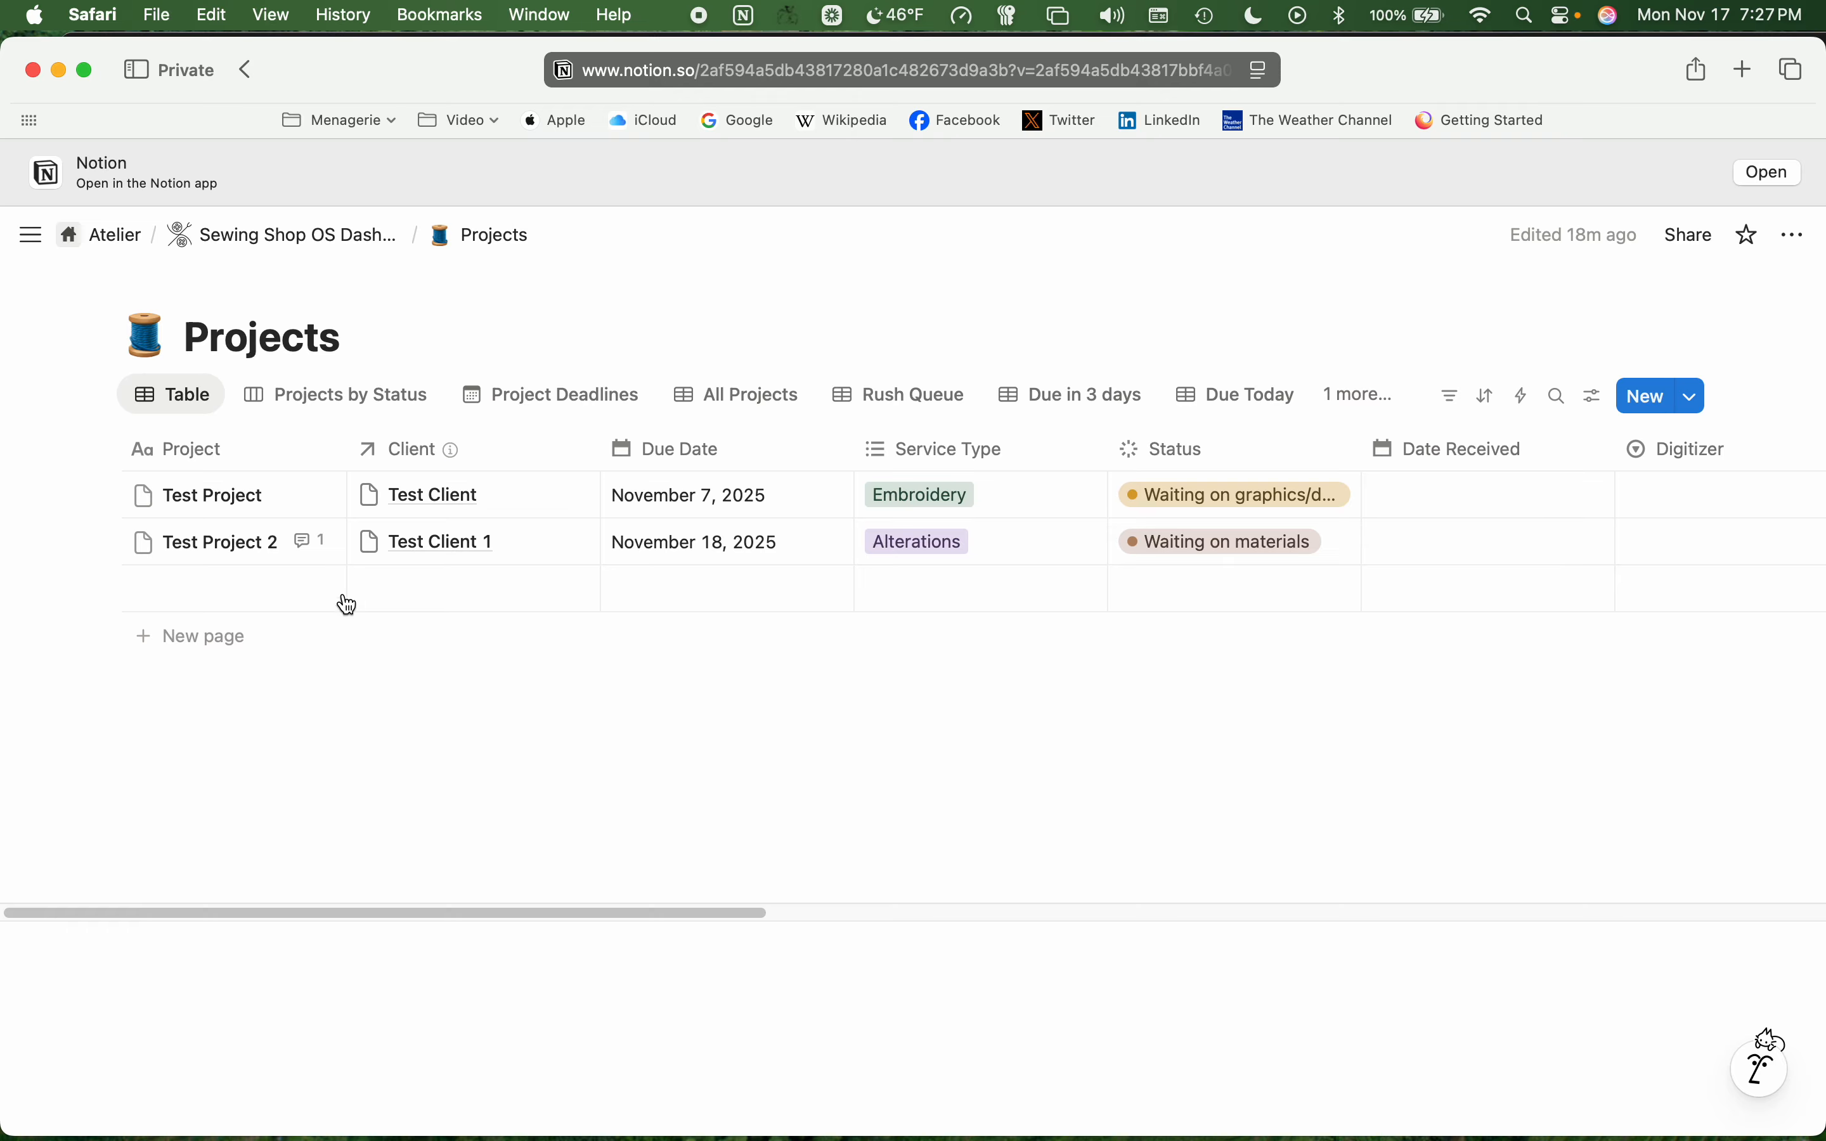
- Review Test Project 2's properties and comments, close it, and return to the Sewing Shop OS Dashboard
left_click(321, 542)
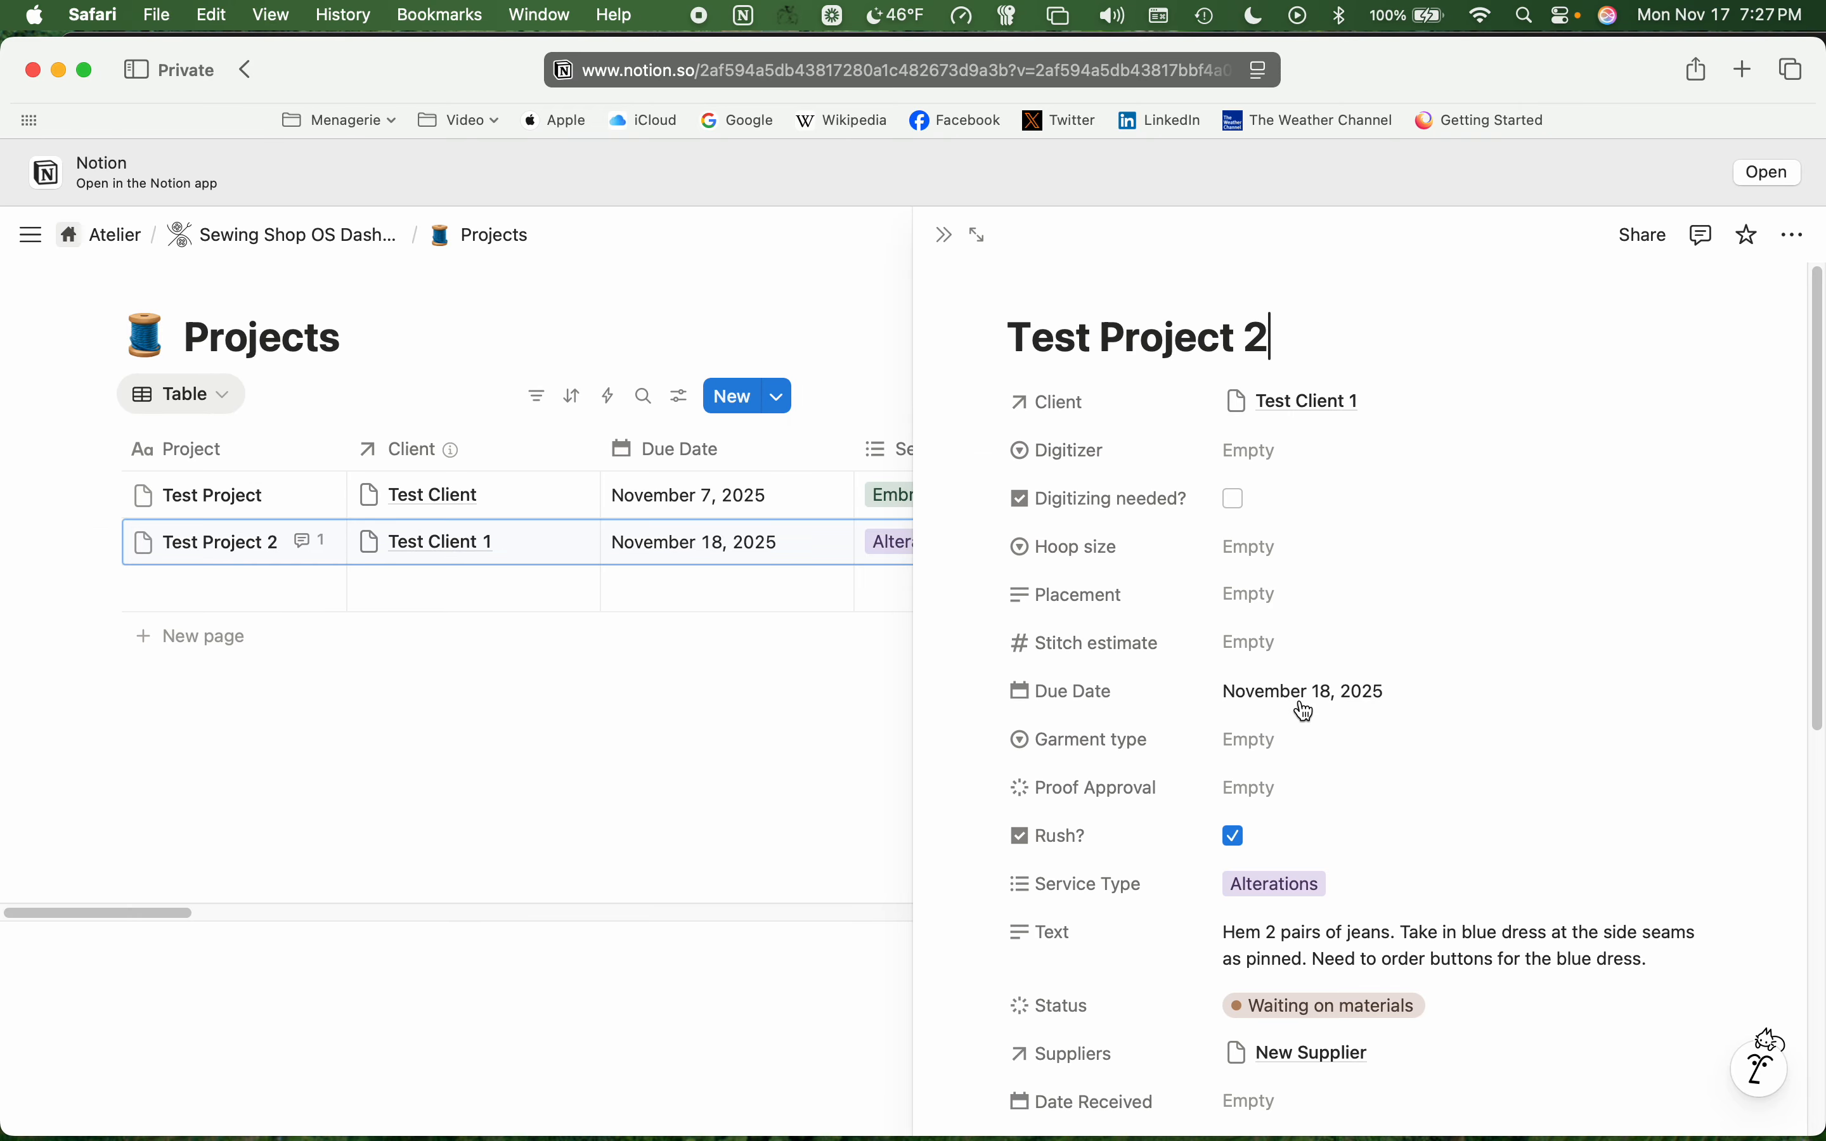
scroll(1448, 528, "down", 2)
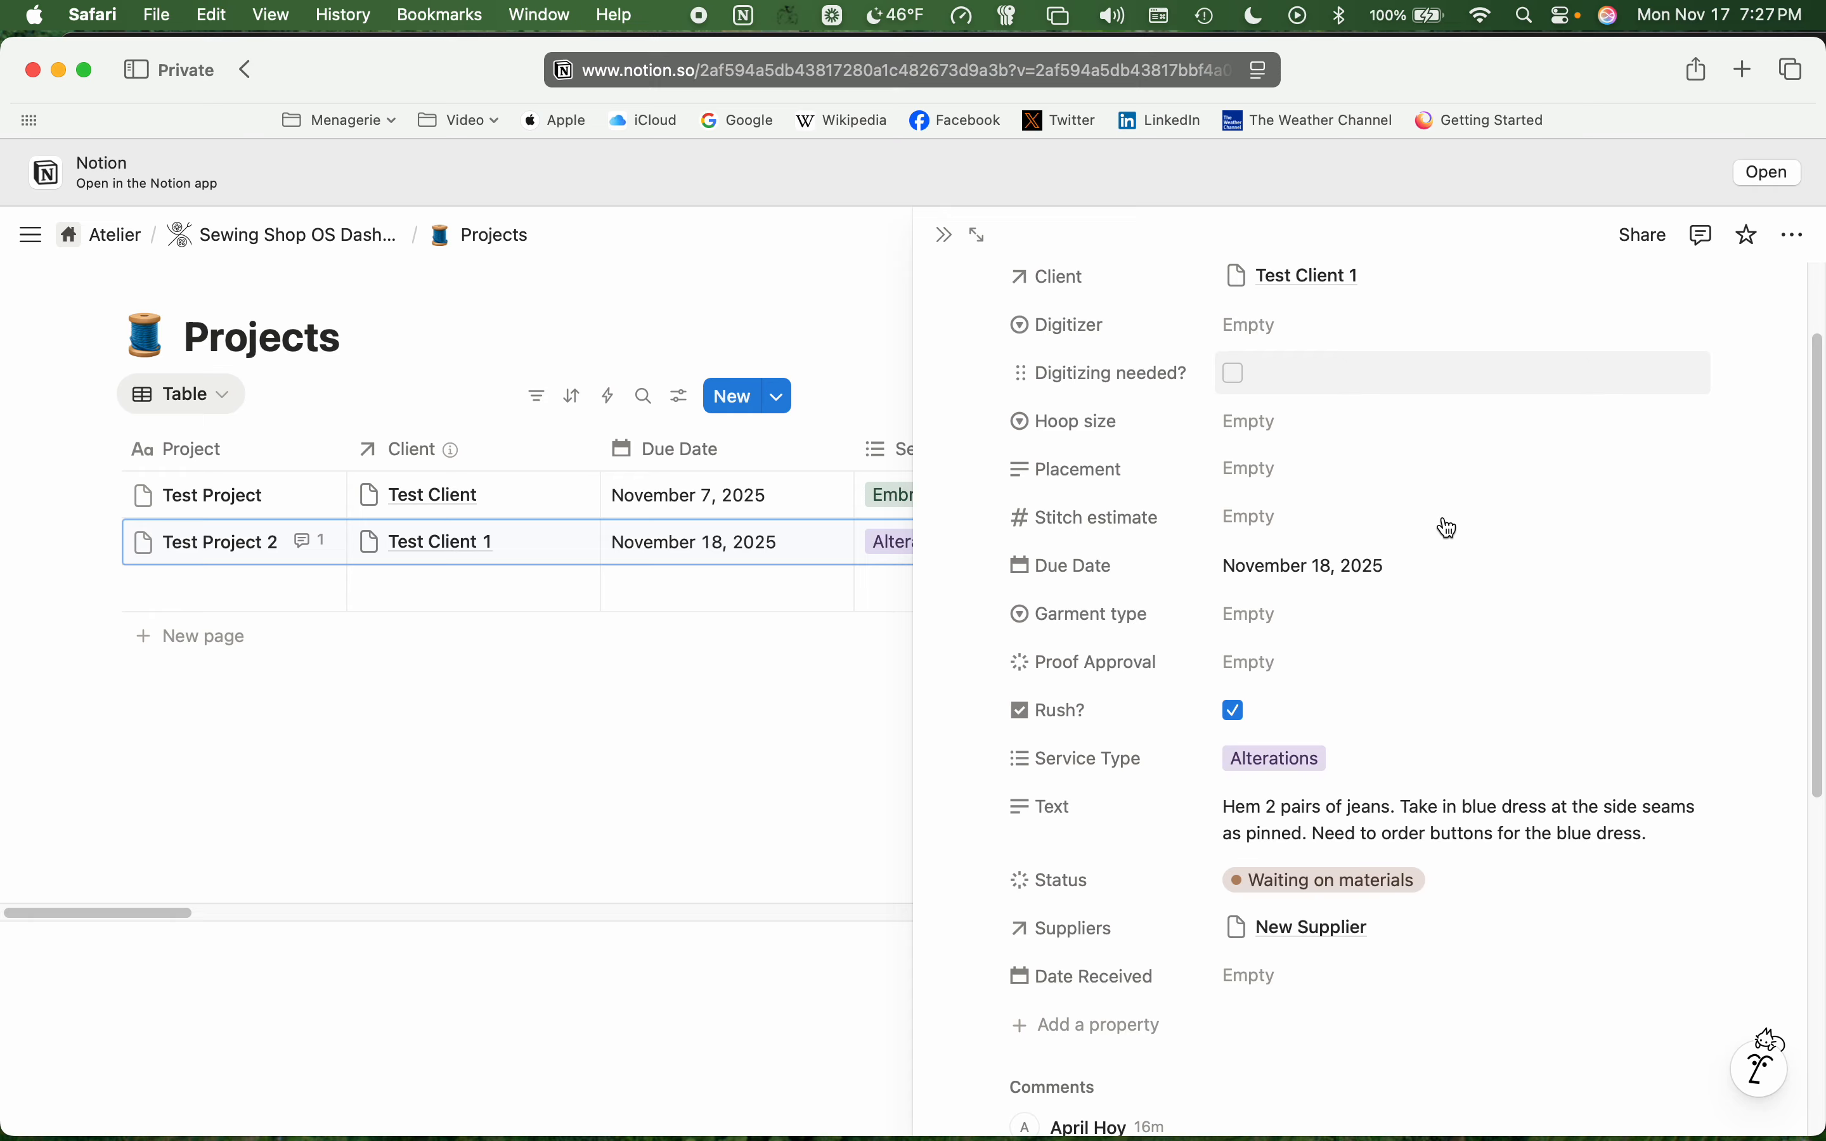
scroll(1448, 528, "down", 2)
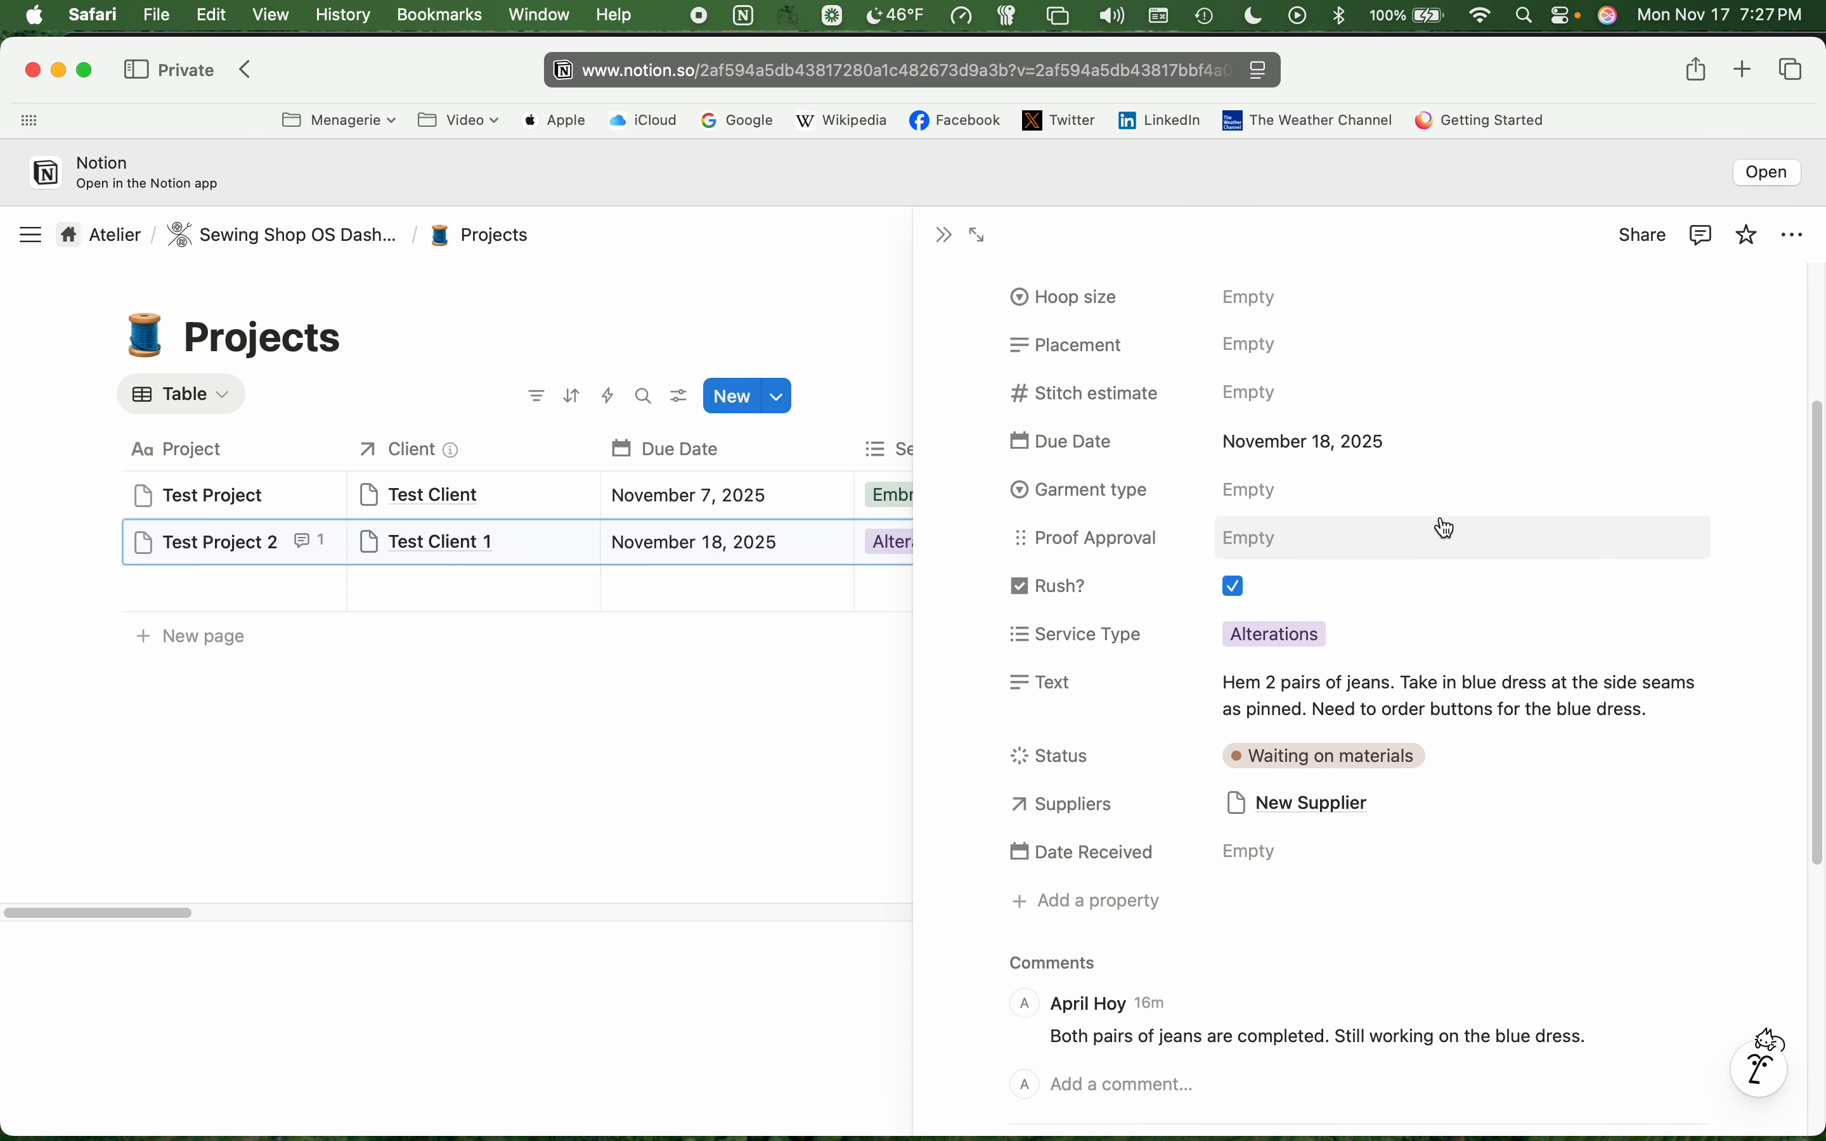
scroll(1441, 530, "down", 3)
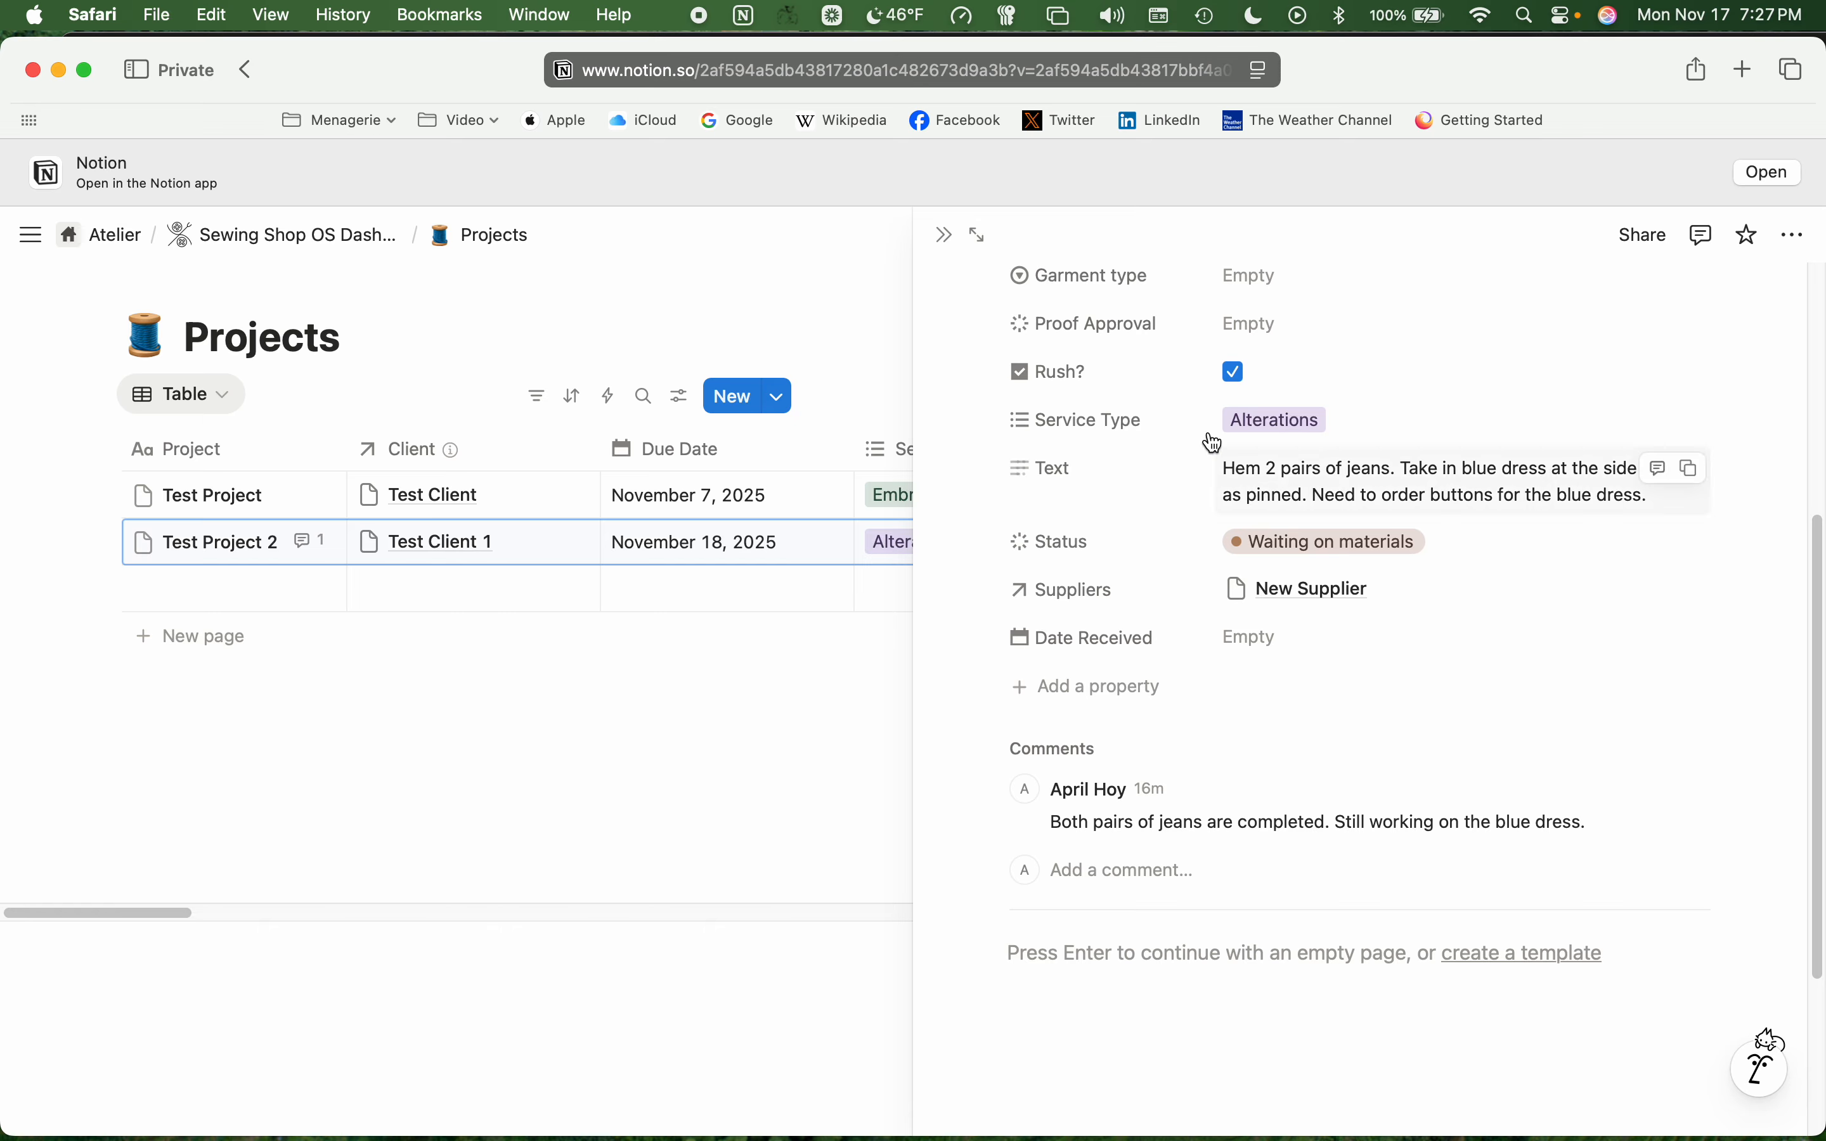
left_click(944, 235)
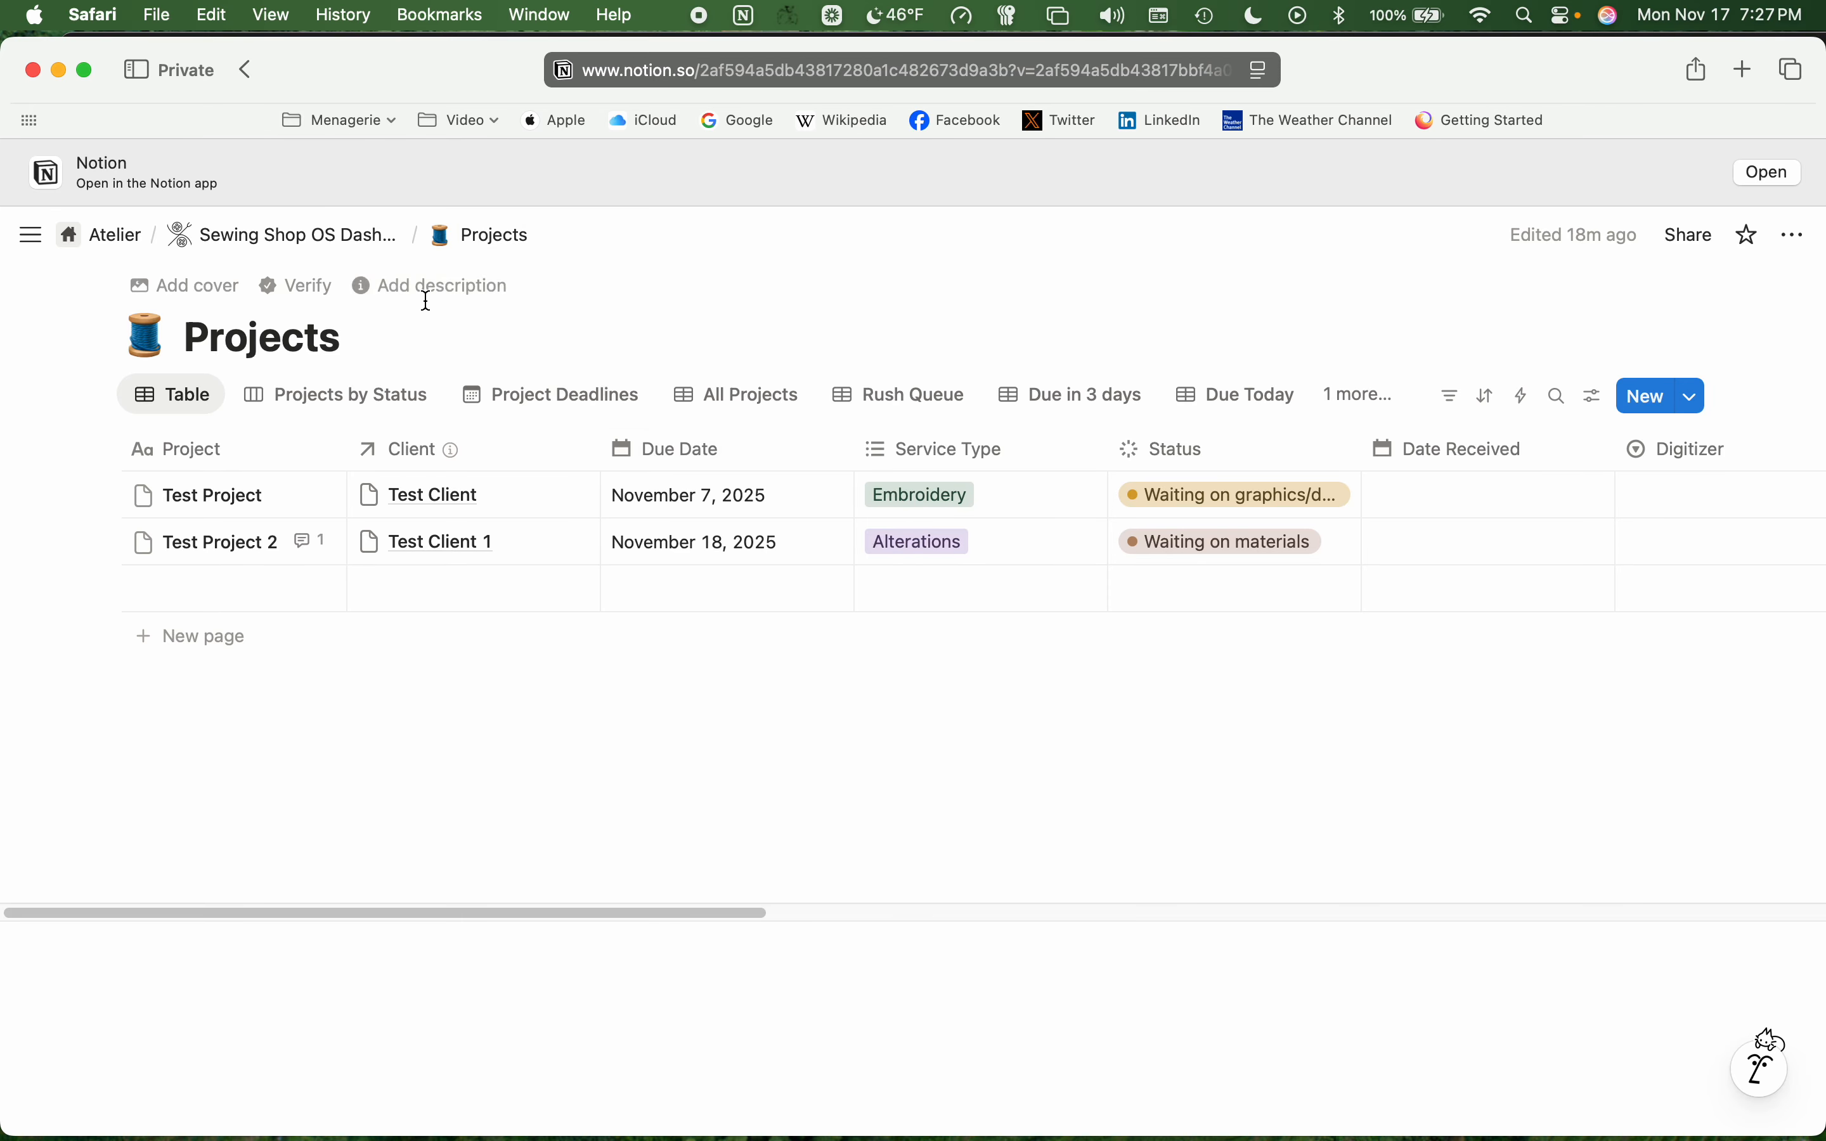
left_click(294, 235)
scroll(909, 611, "down", 10)
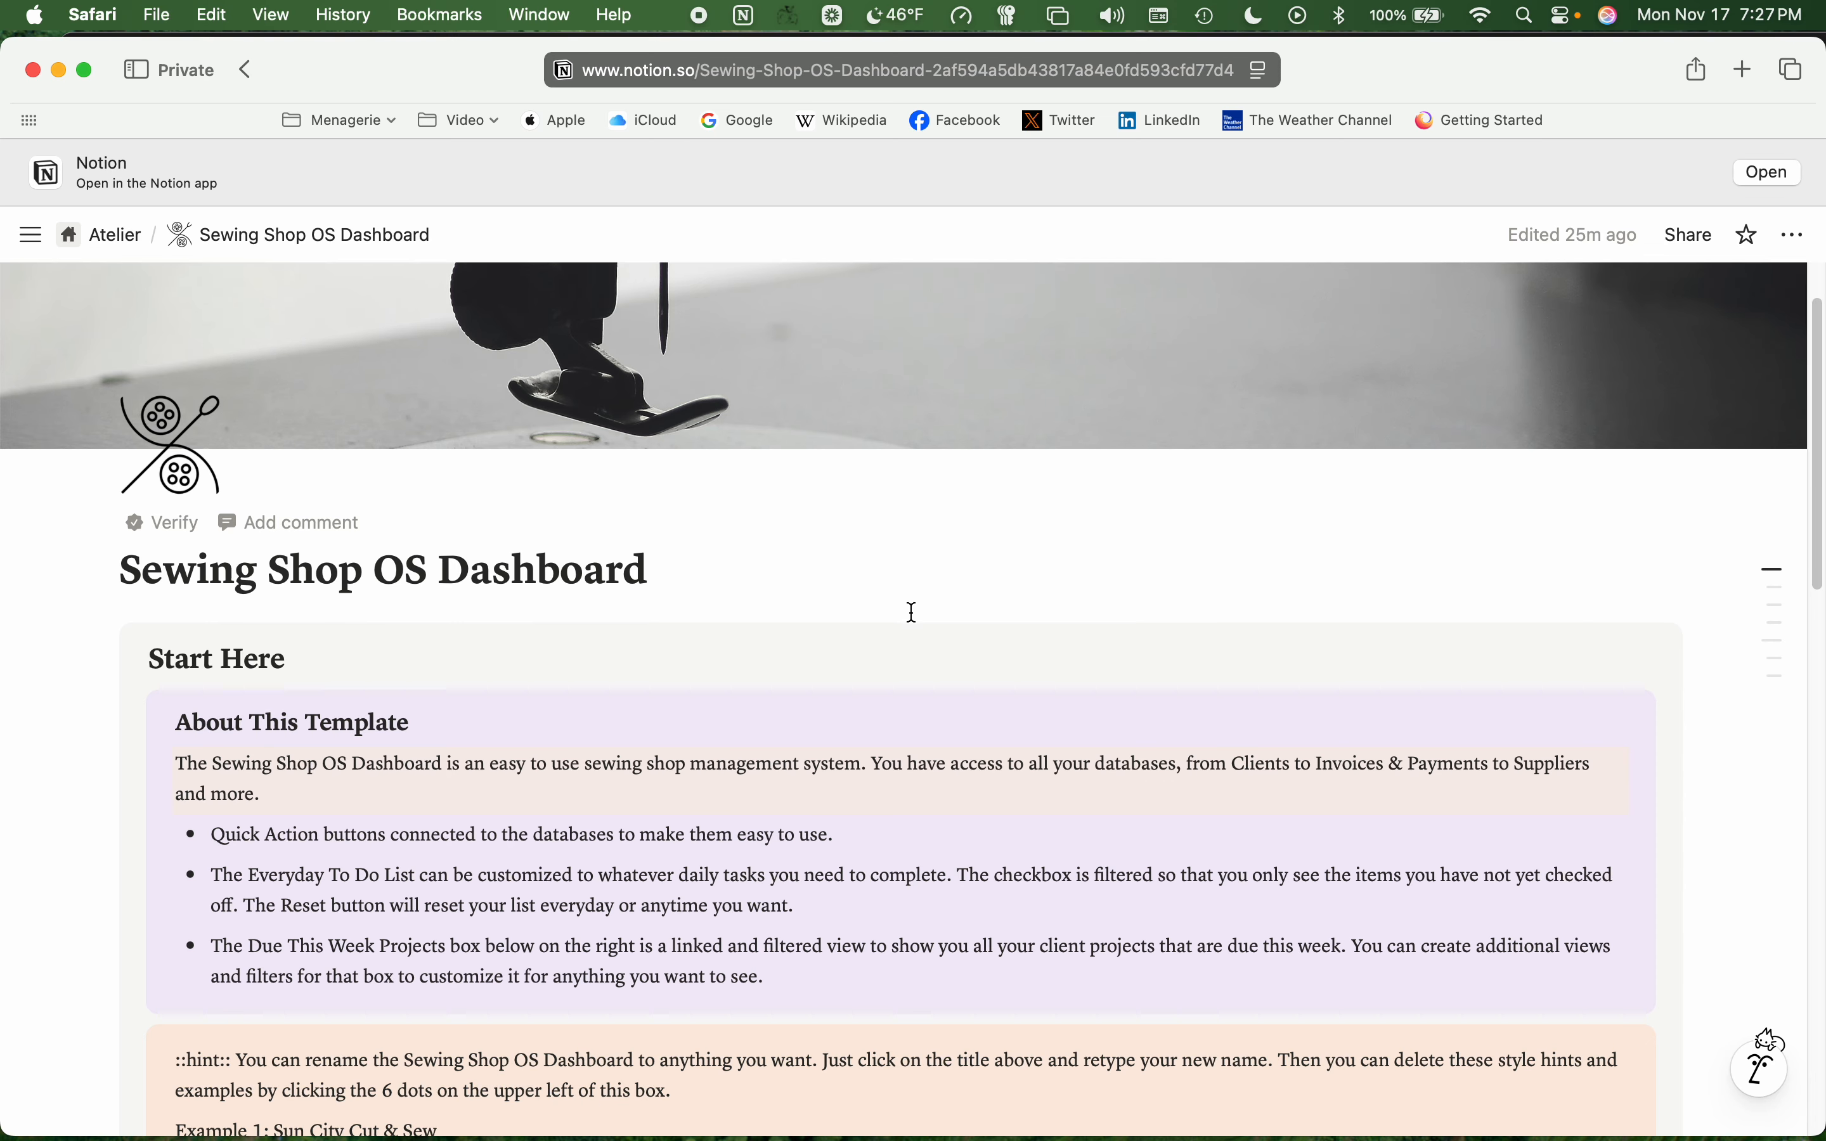
- Look over the dashboard's introduction, Quick Actions, Sewing Shop Databases, Due This Week projects and Everyday To Do List
scroll(885, 612, "down", 4)
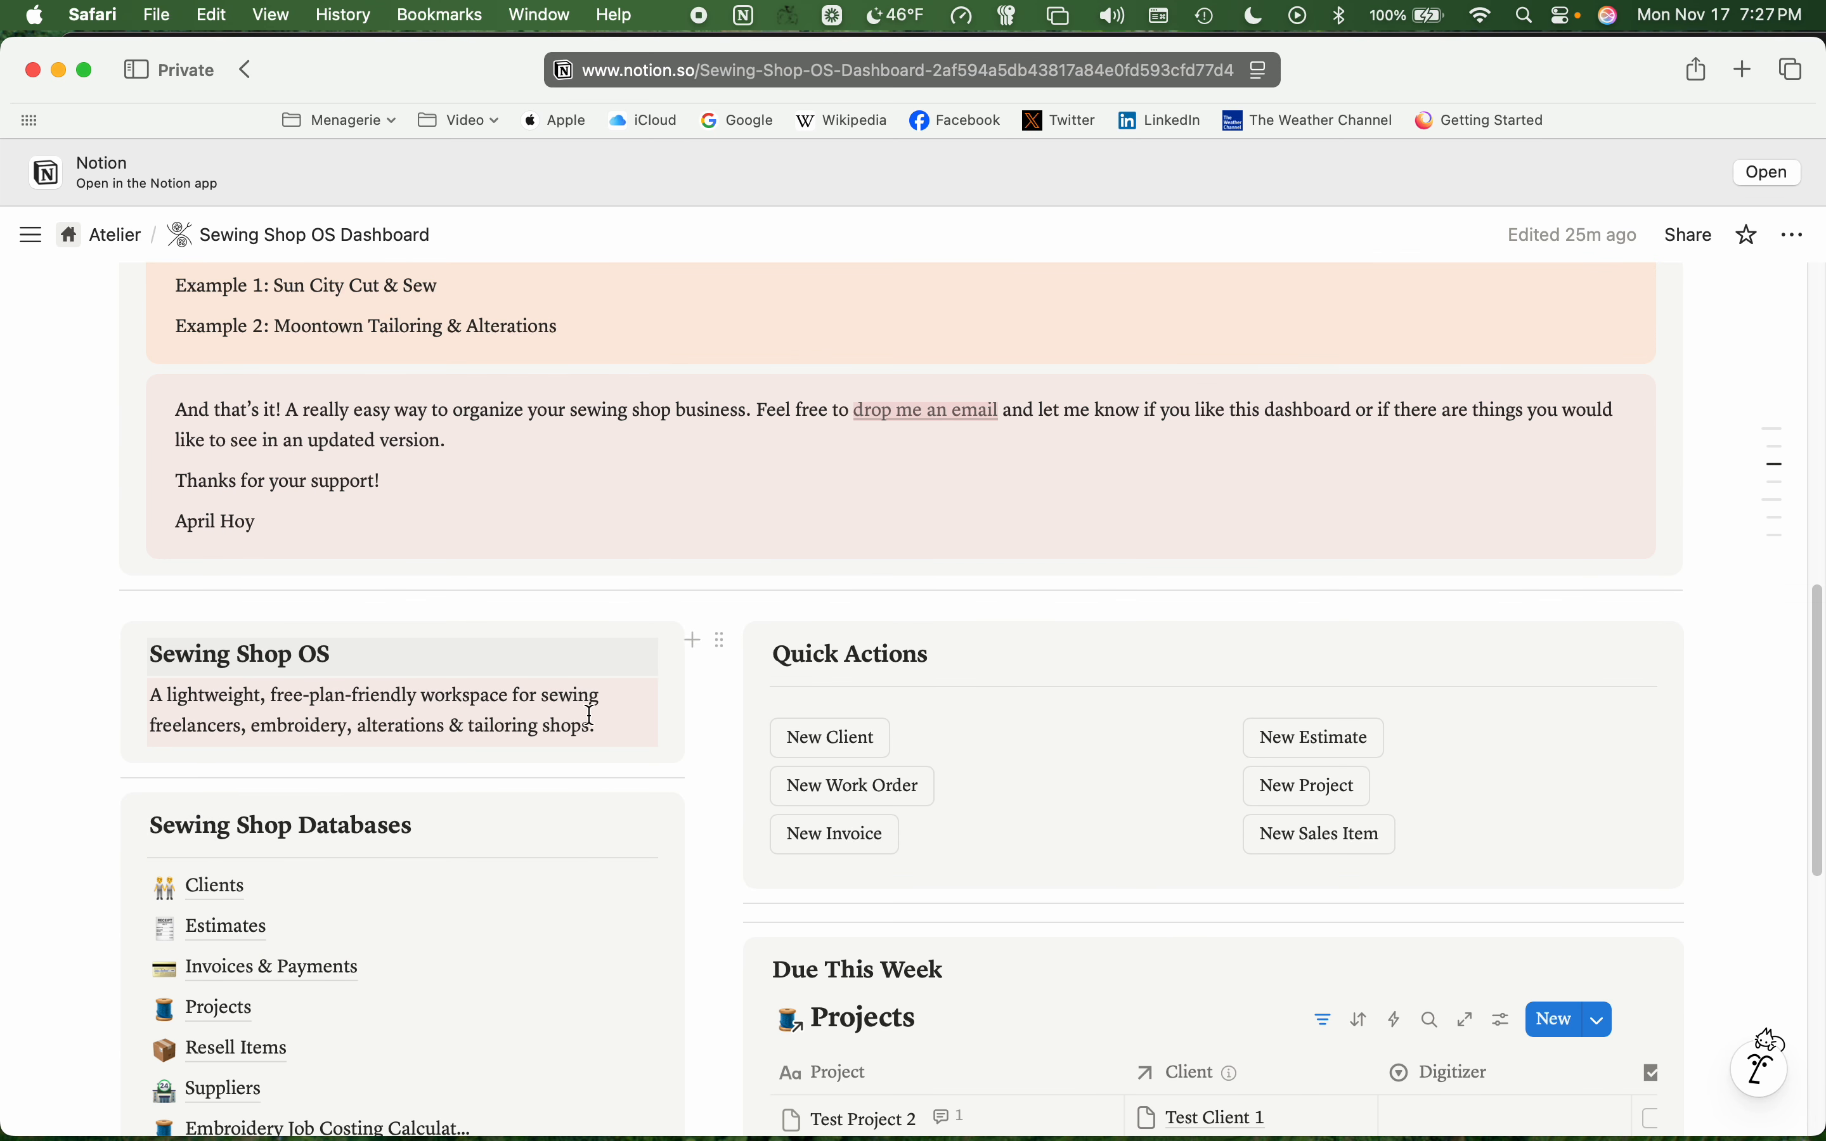
scroll(564, 776, "down", 3)
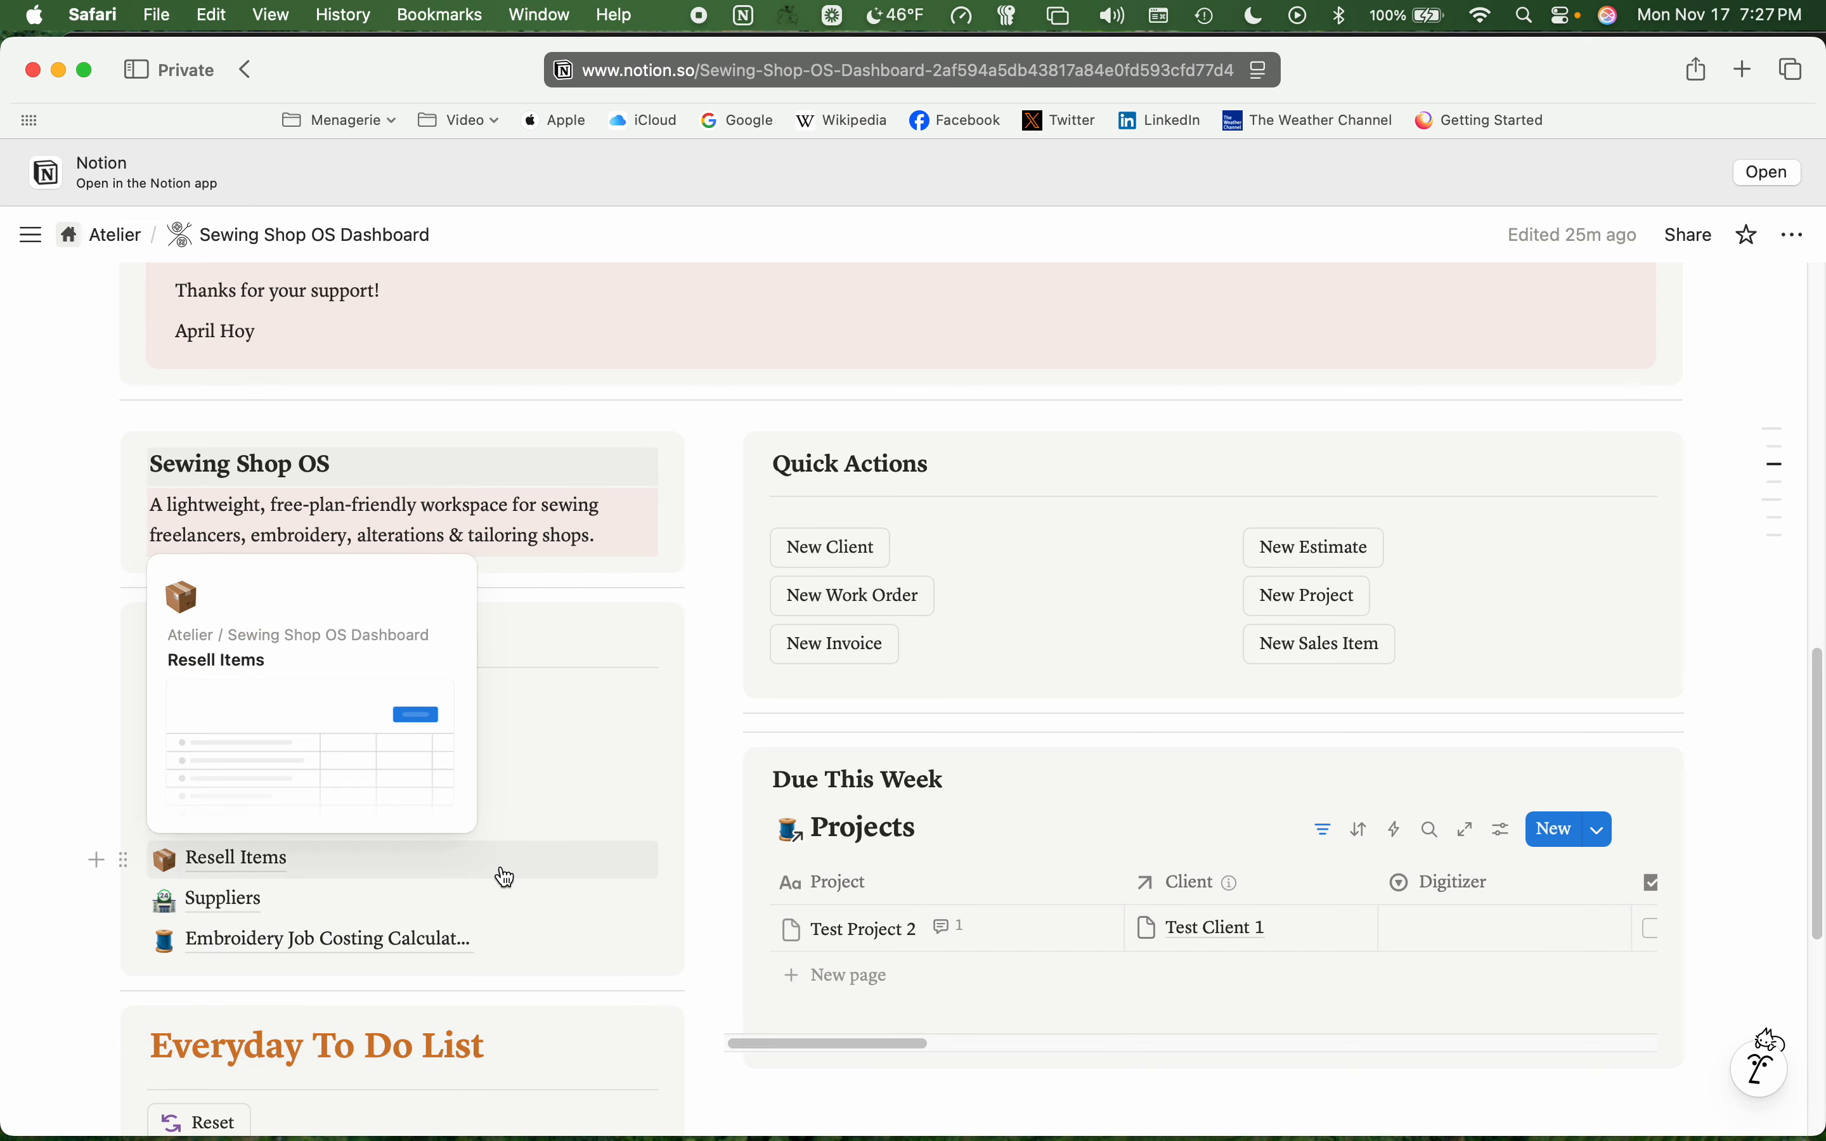
mouse_move(543, 896)
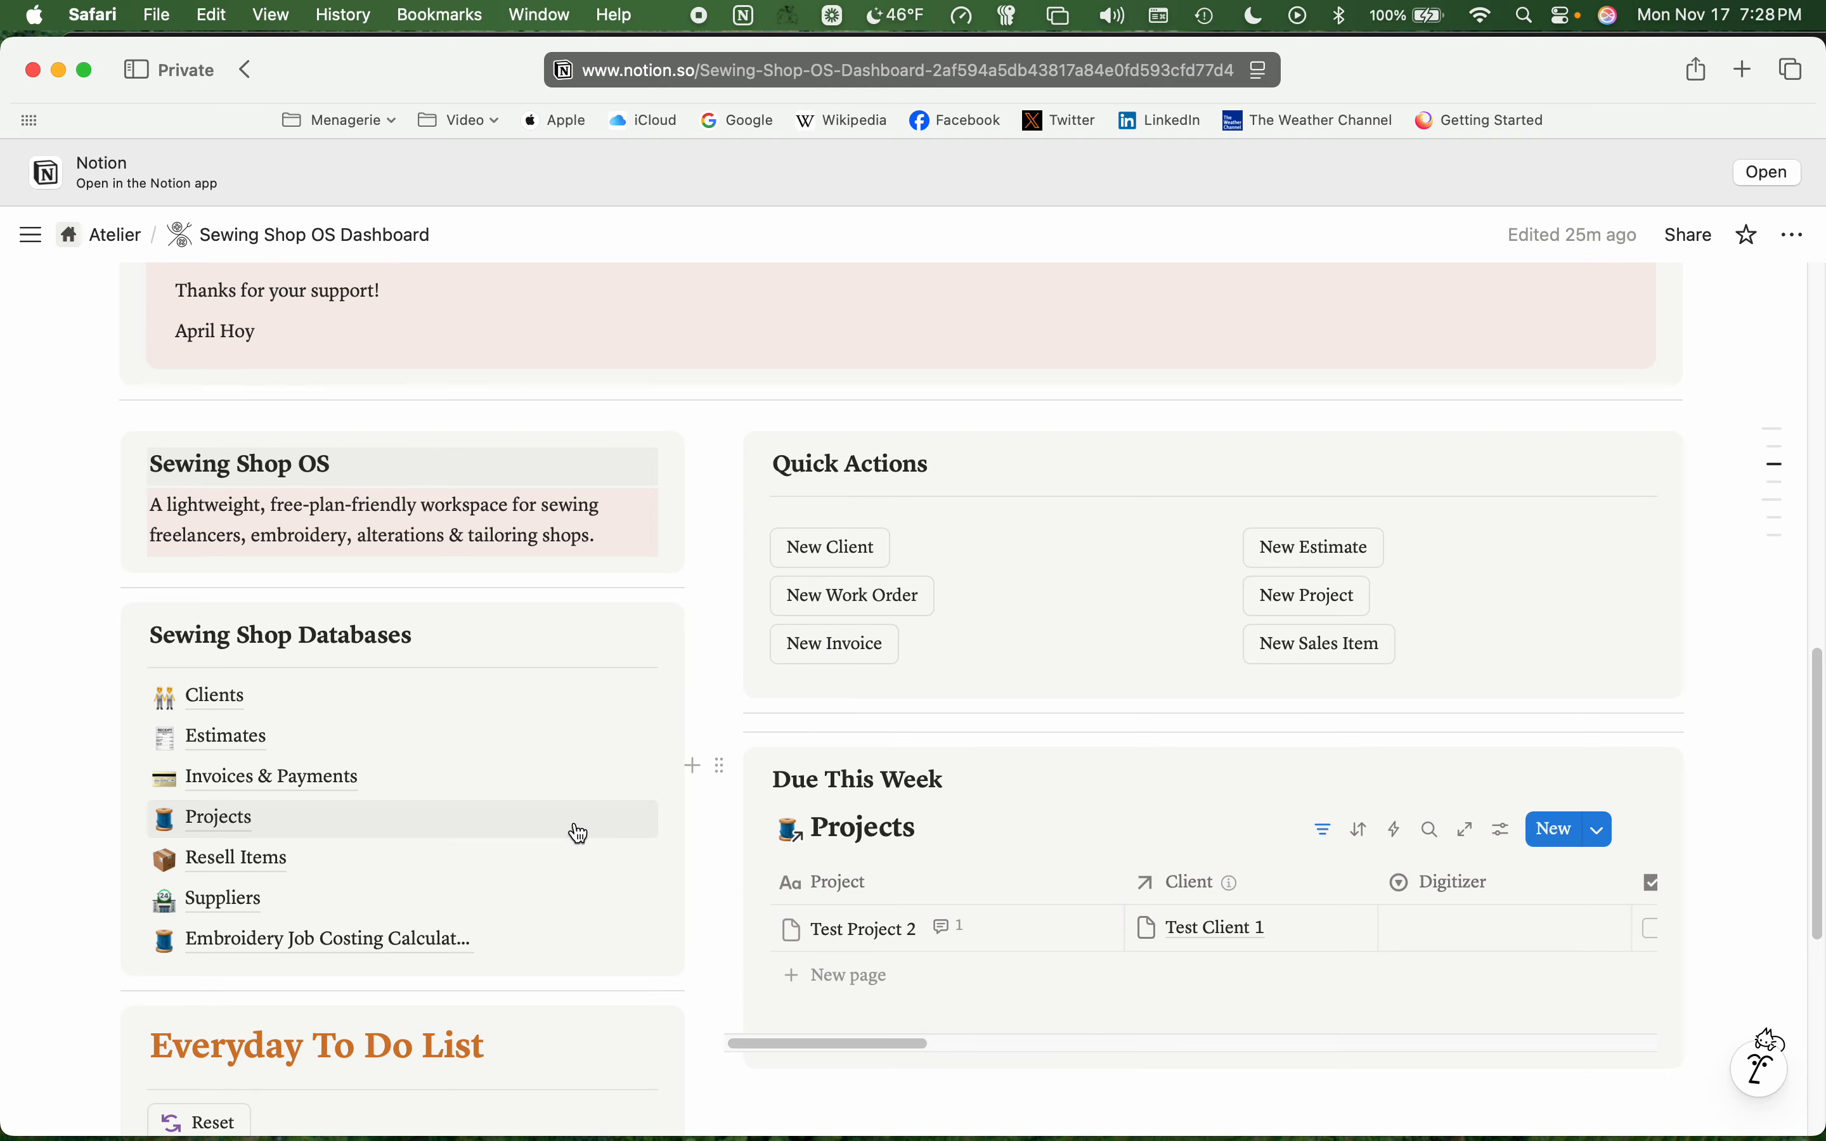
mouse_move(579, 833)
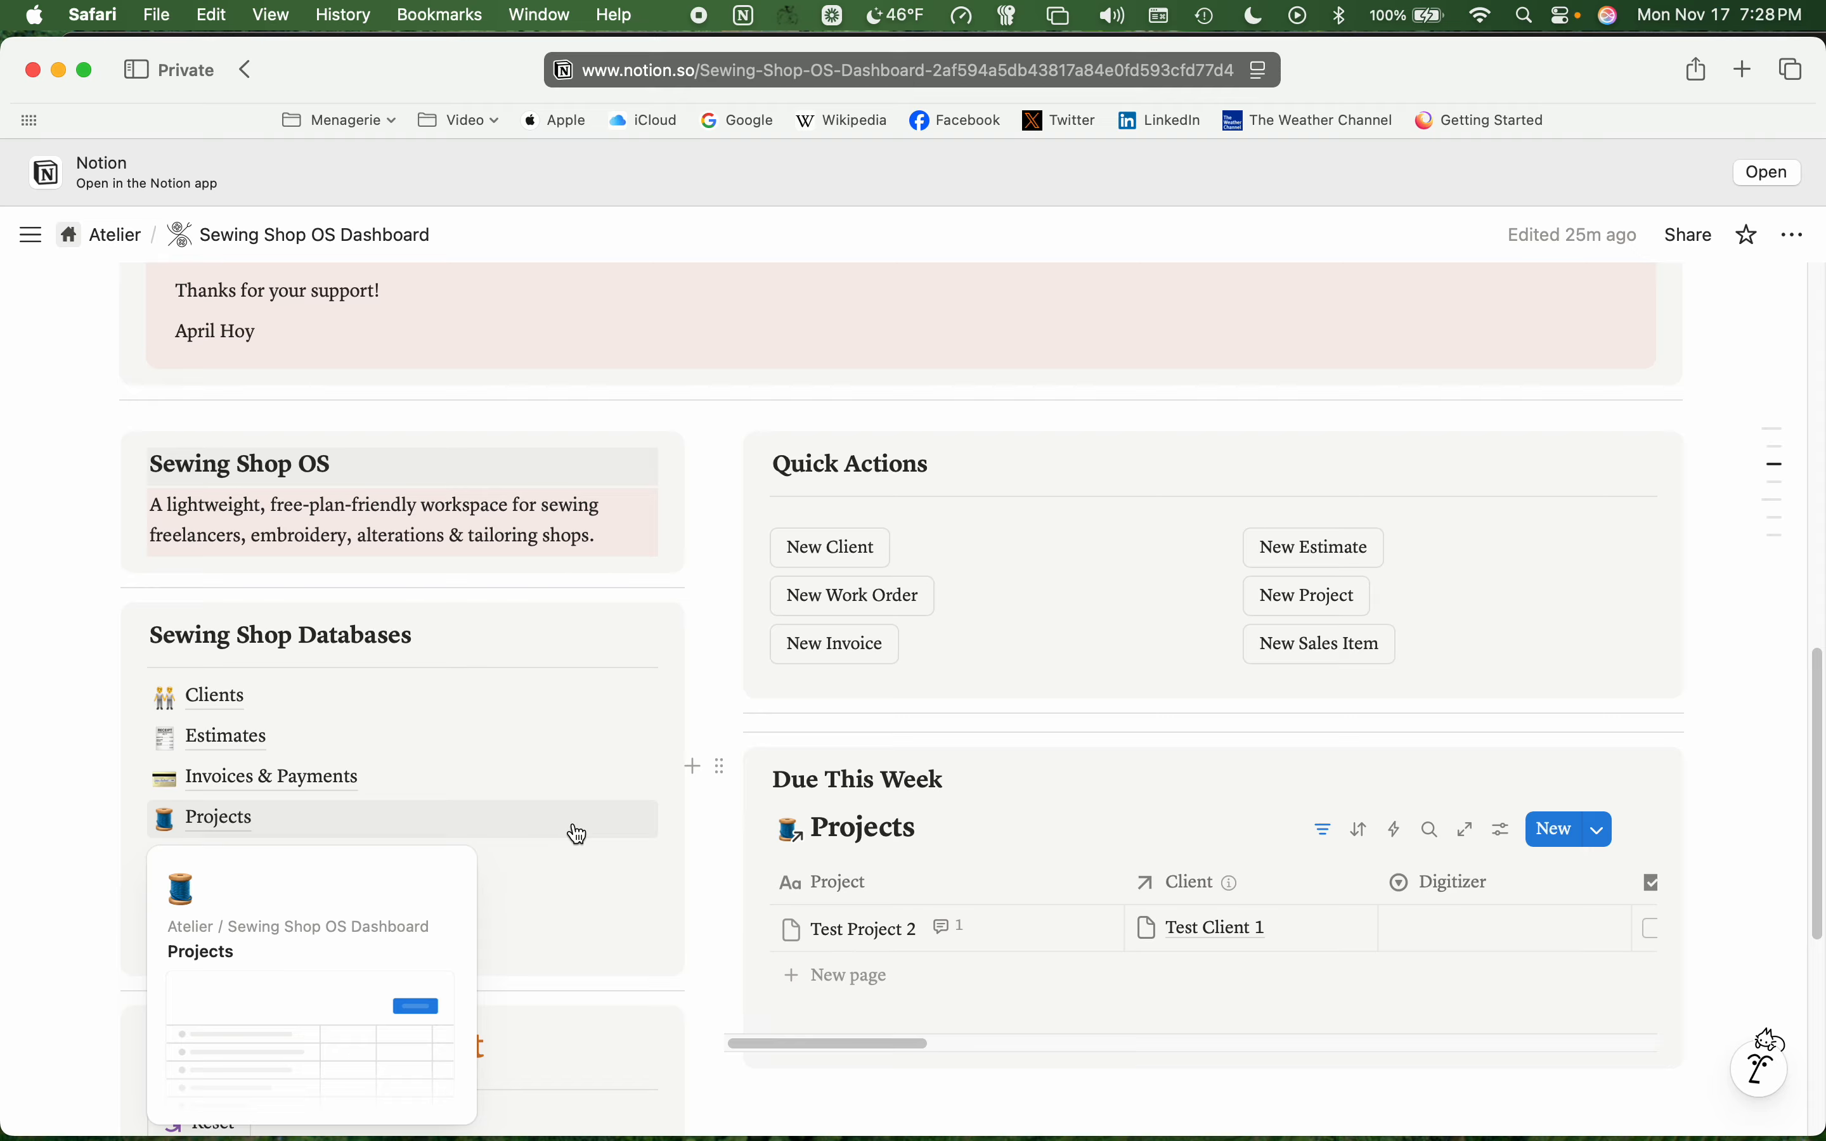
scroll(643, 757, "down", 8)
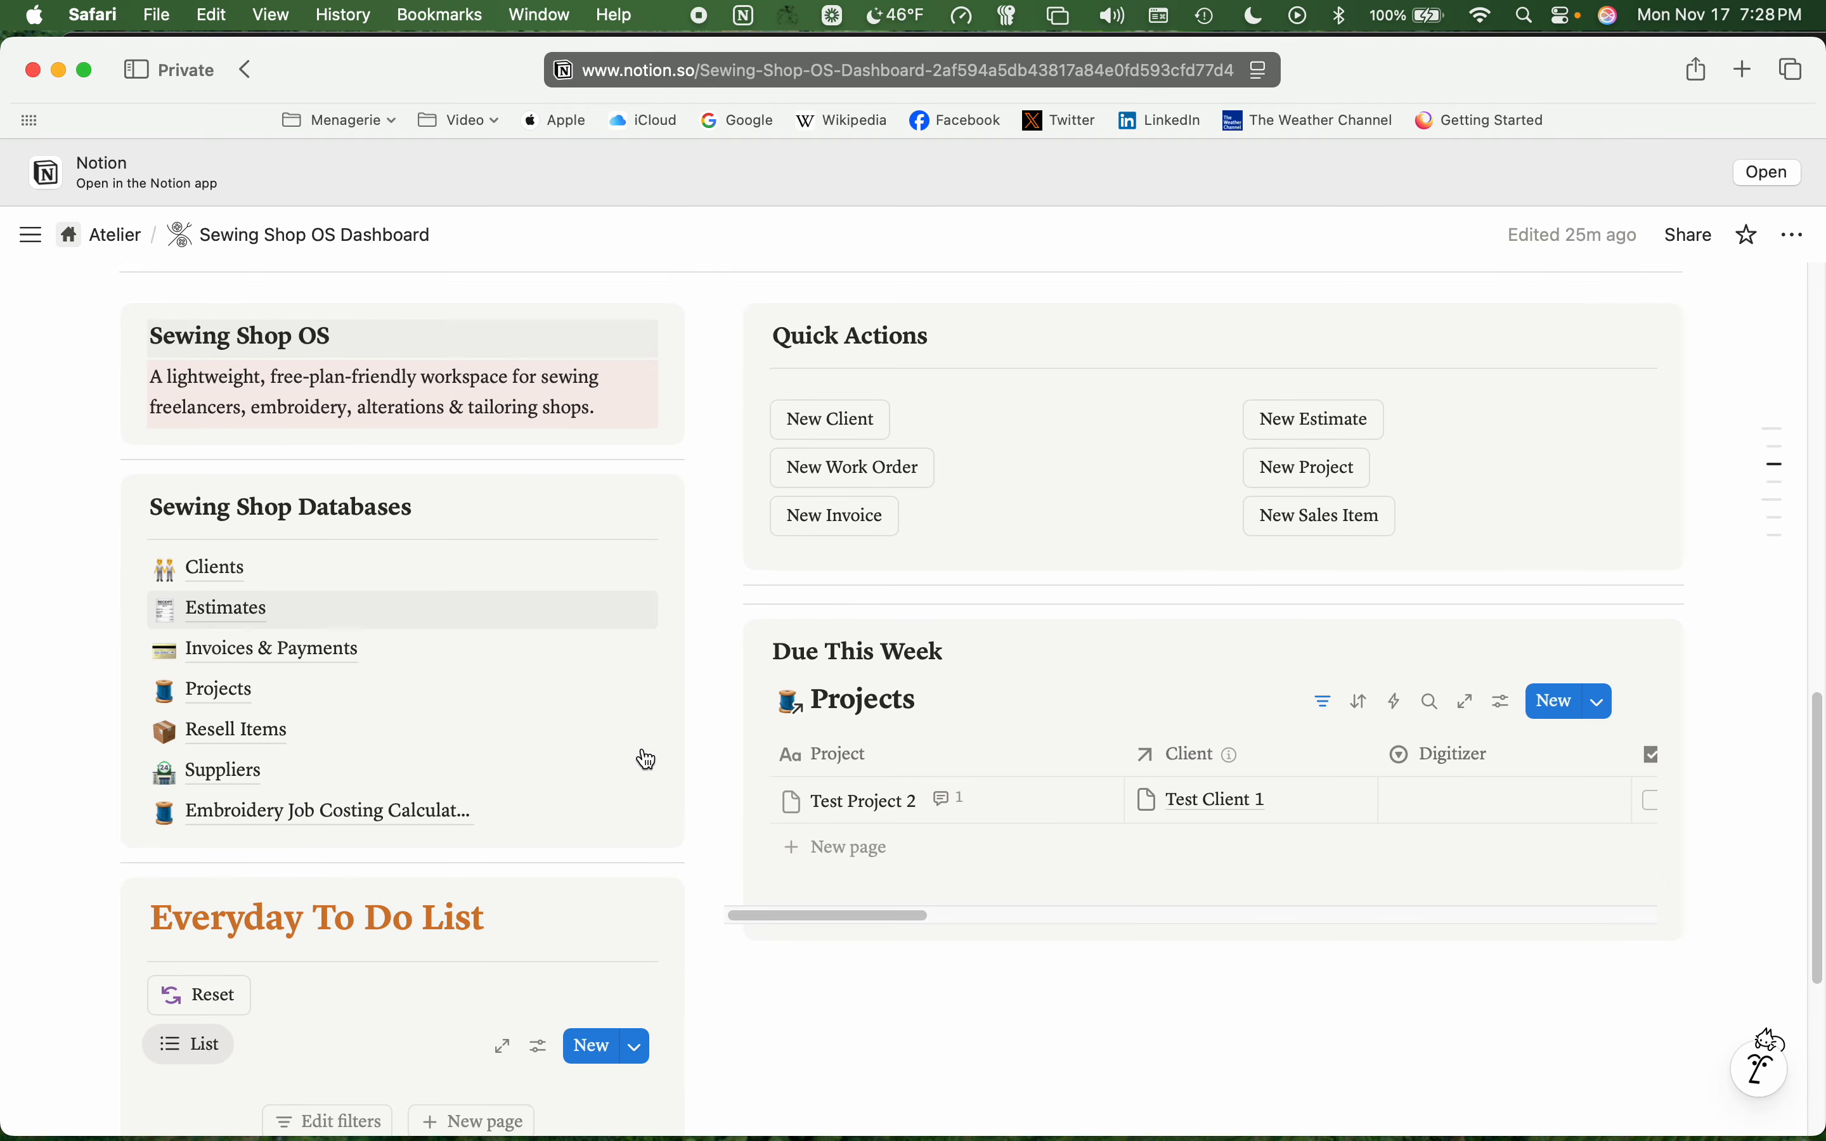
scroll(645, 759, "up", 8)
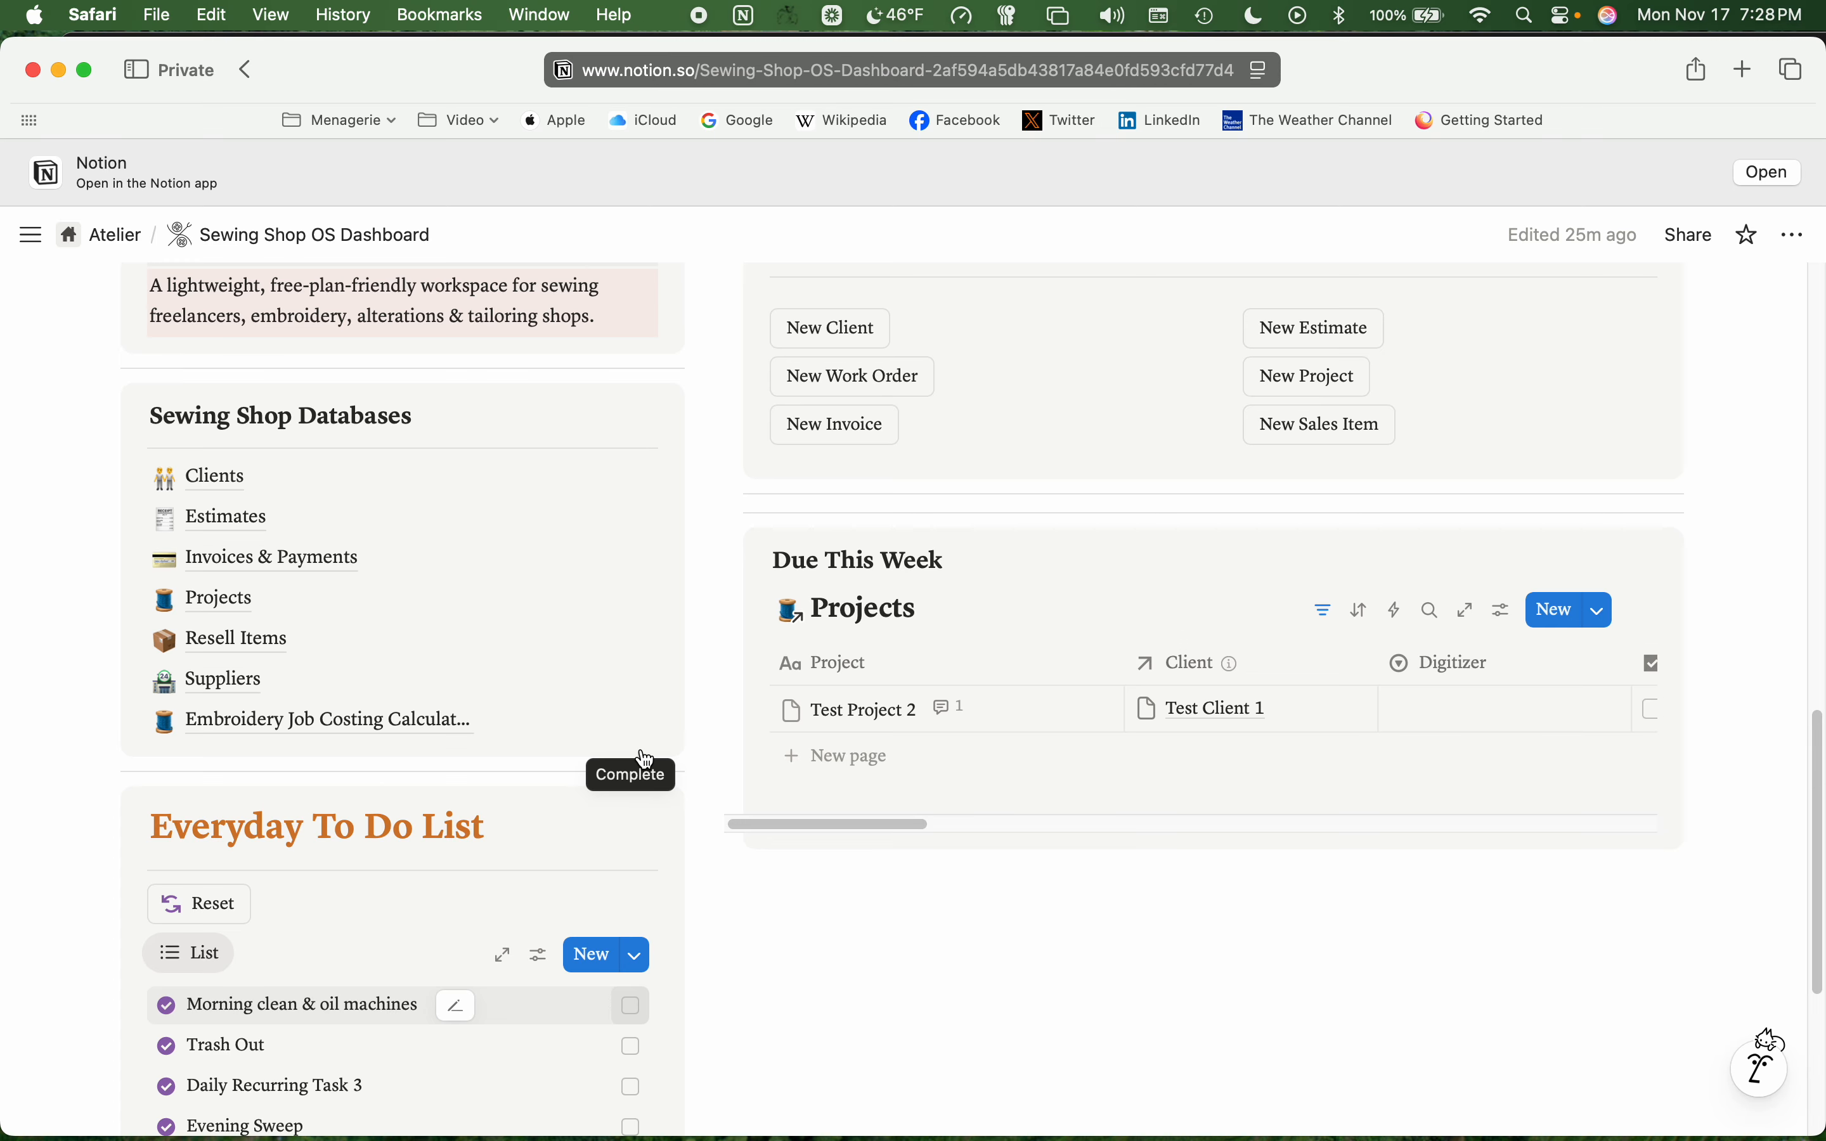
scroll(717, 682, "up", 8)
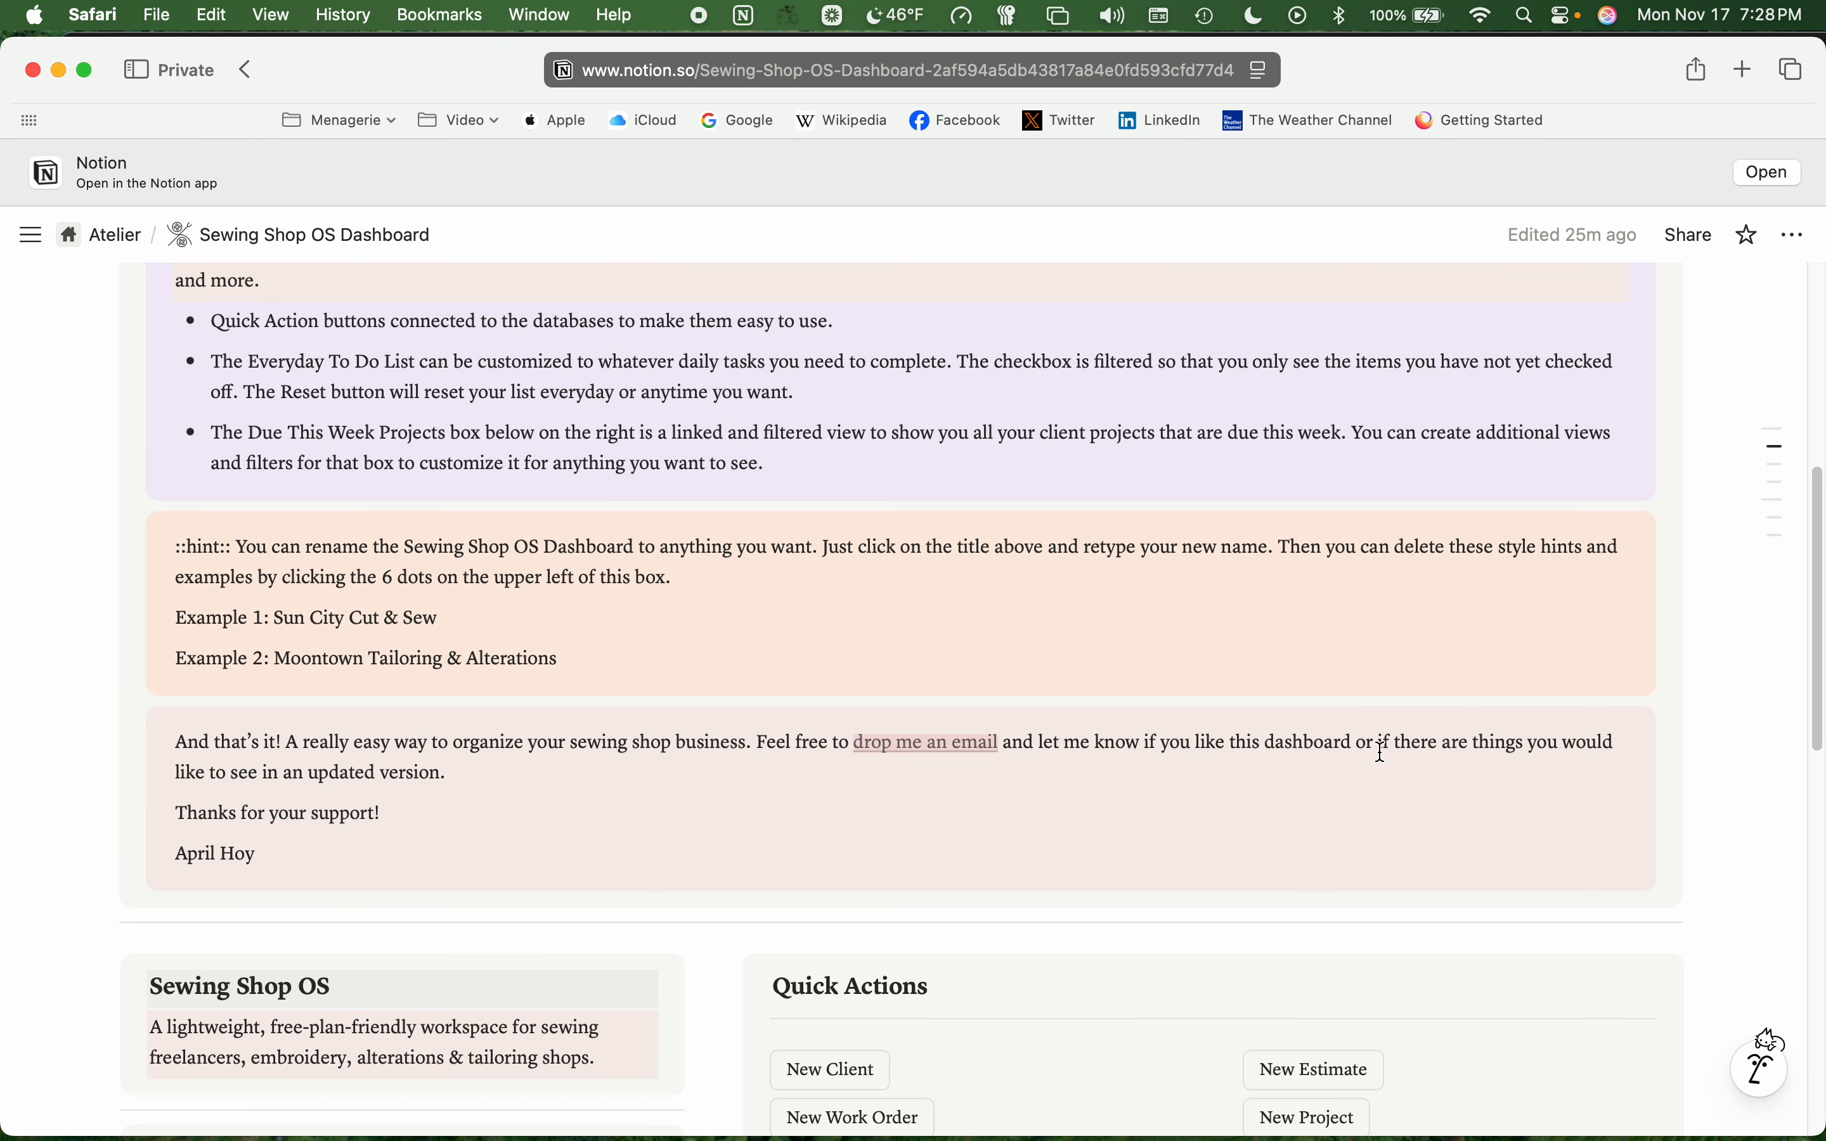
scroll(1255, 830, "down", 4)
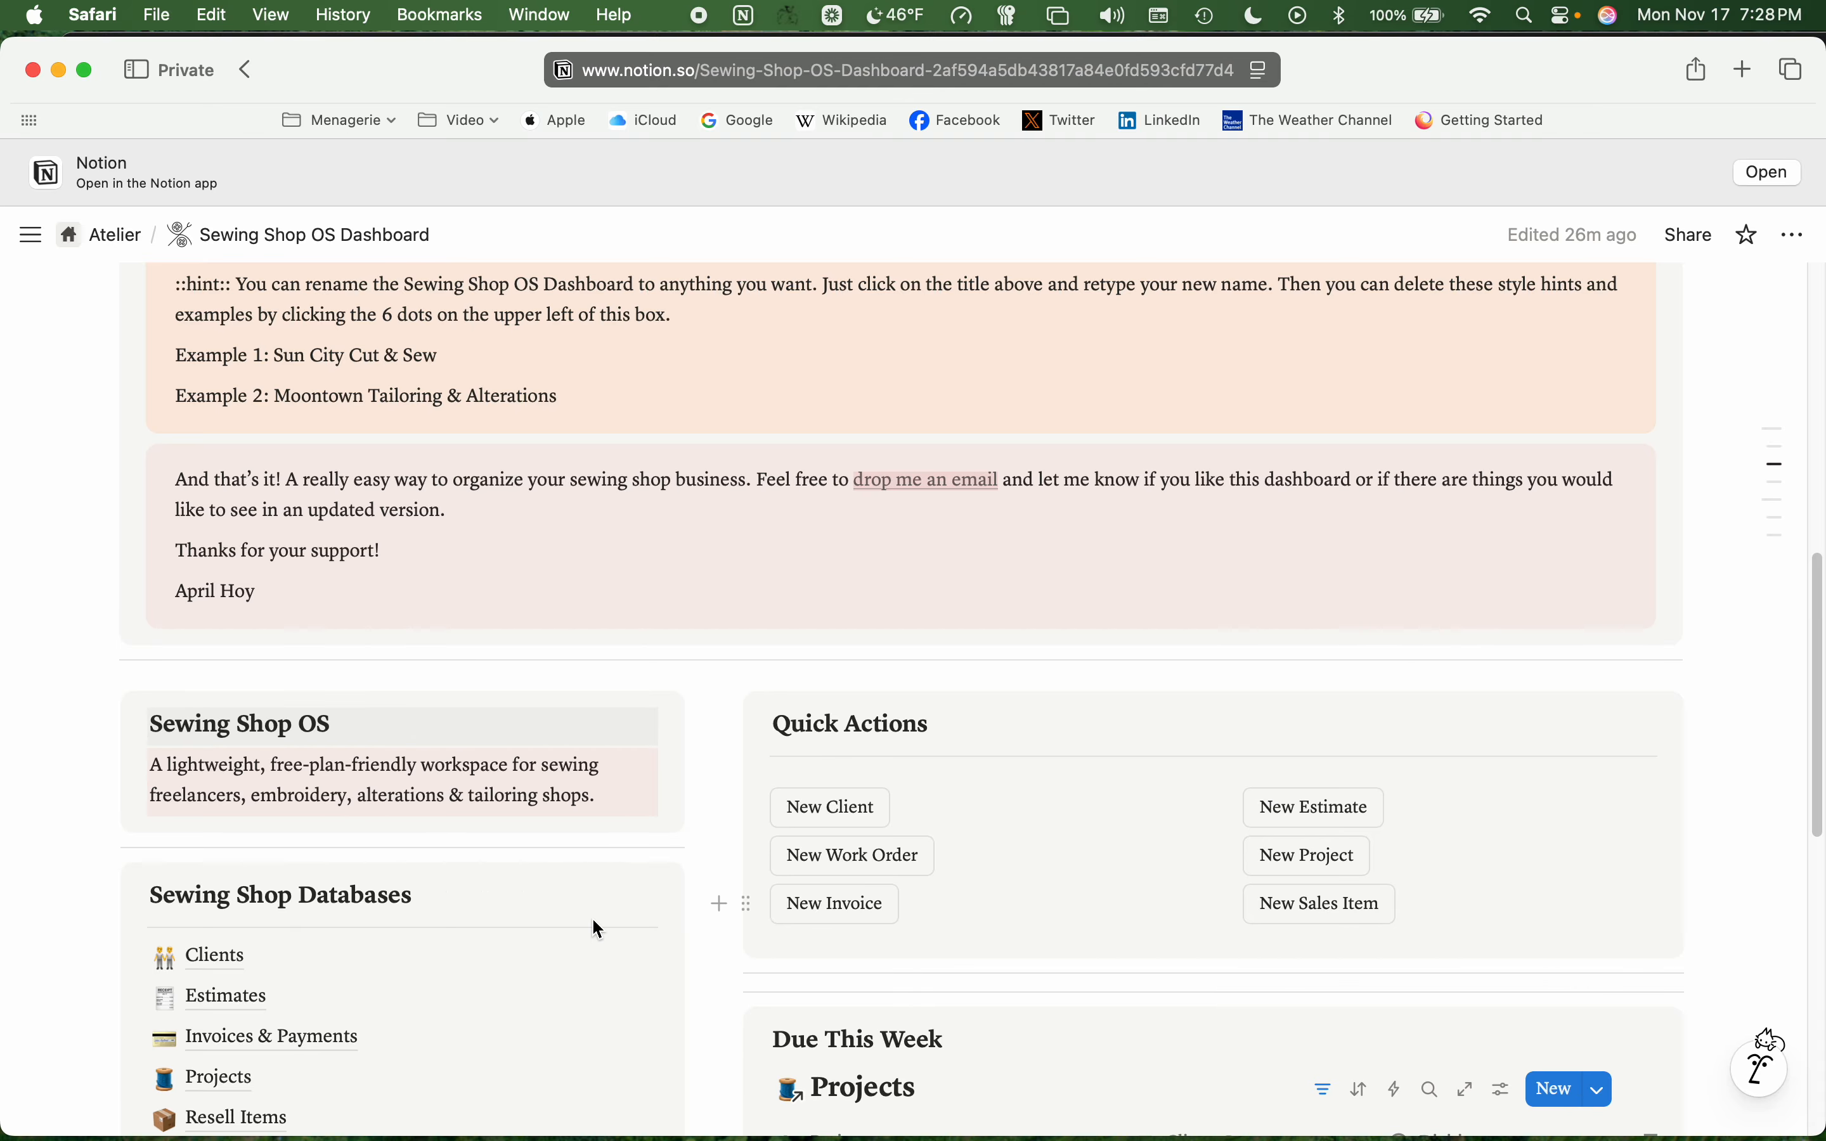
scroll(598, 929, "down", 4)
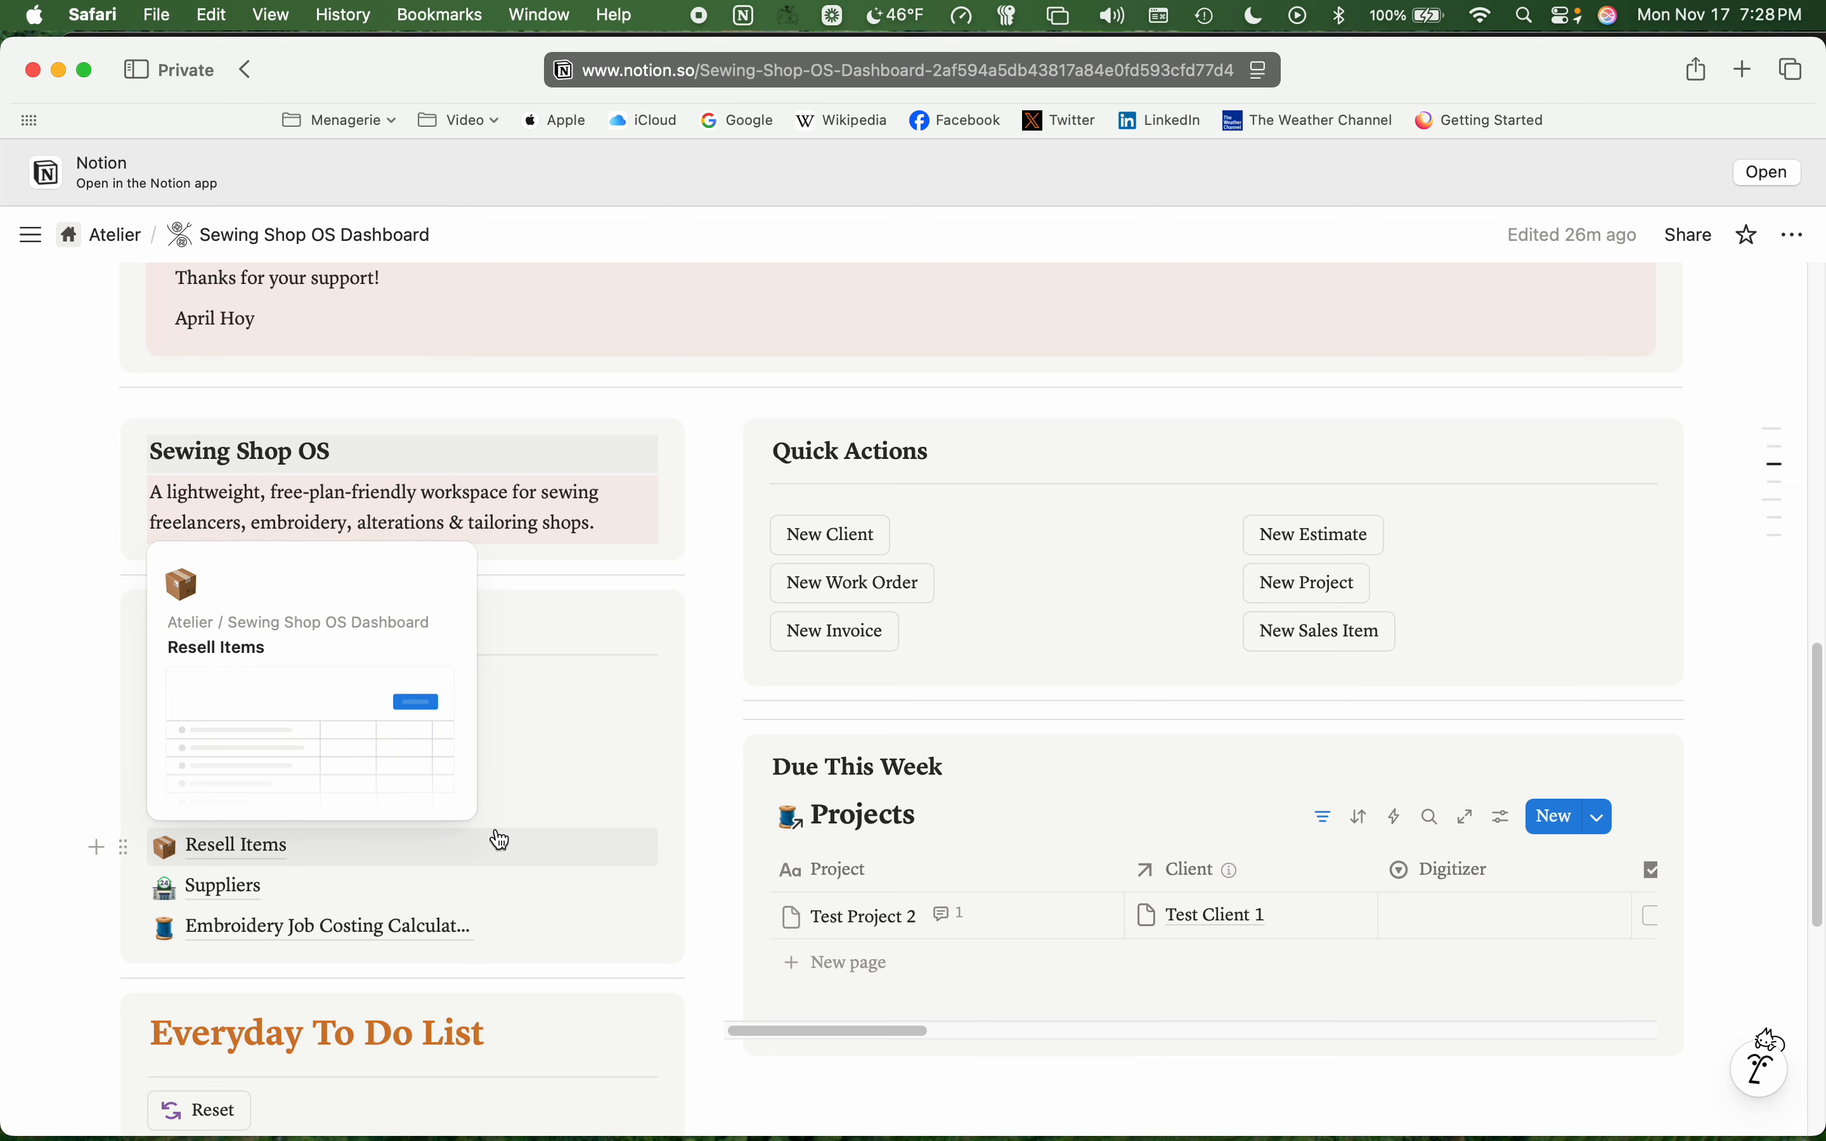
mouse_move(623, 758)
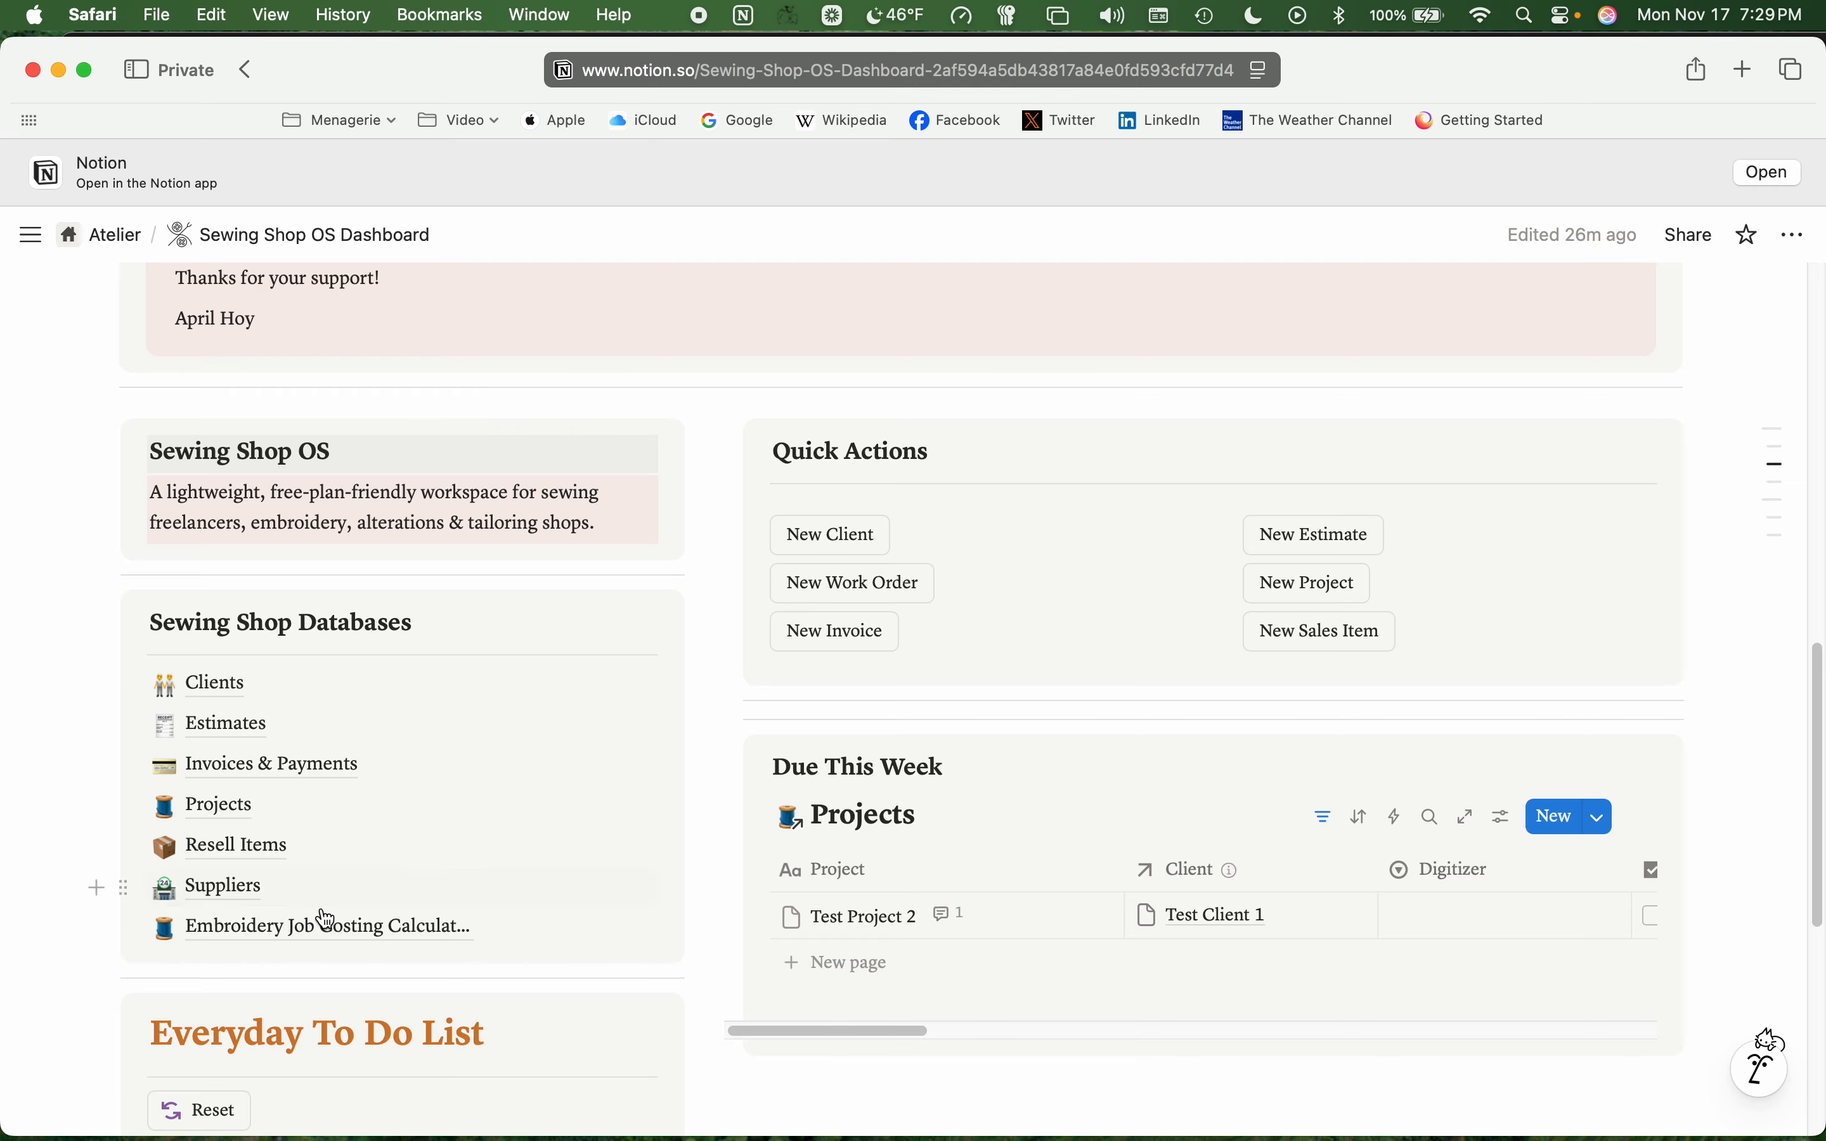
- Open the Embroidery Job Costing Calculator page and read through its included items, usage instructions, calculator notes and Embroidery Quotes table
left_click(342, 930)
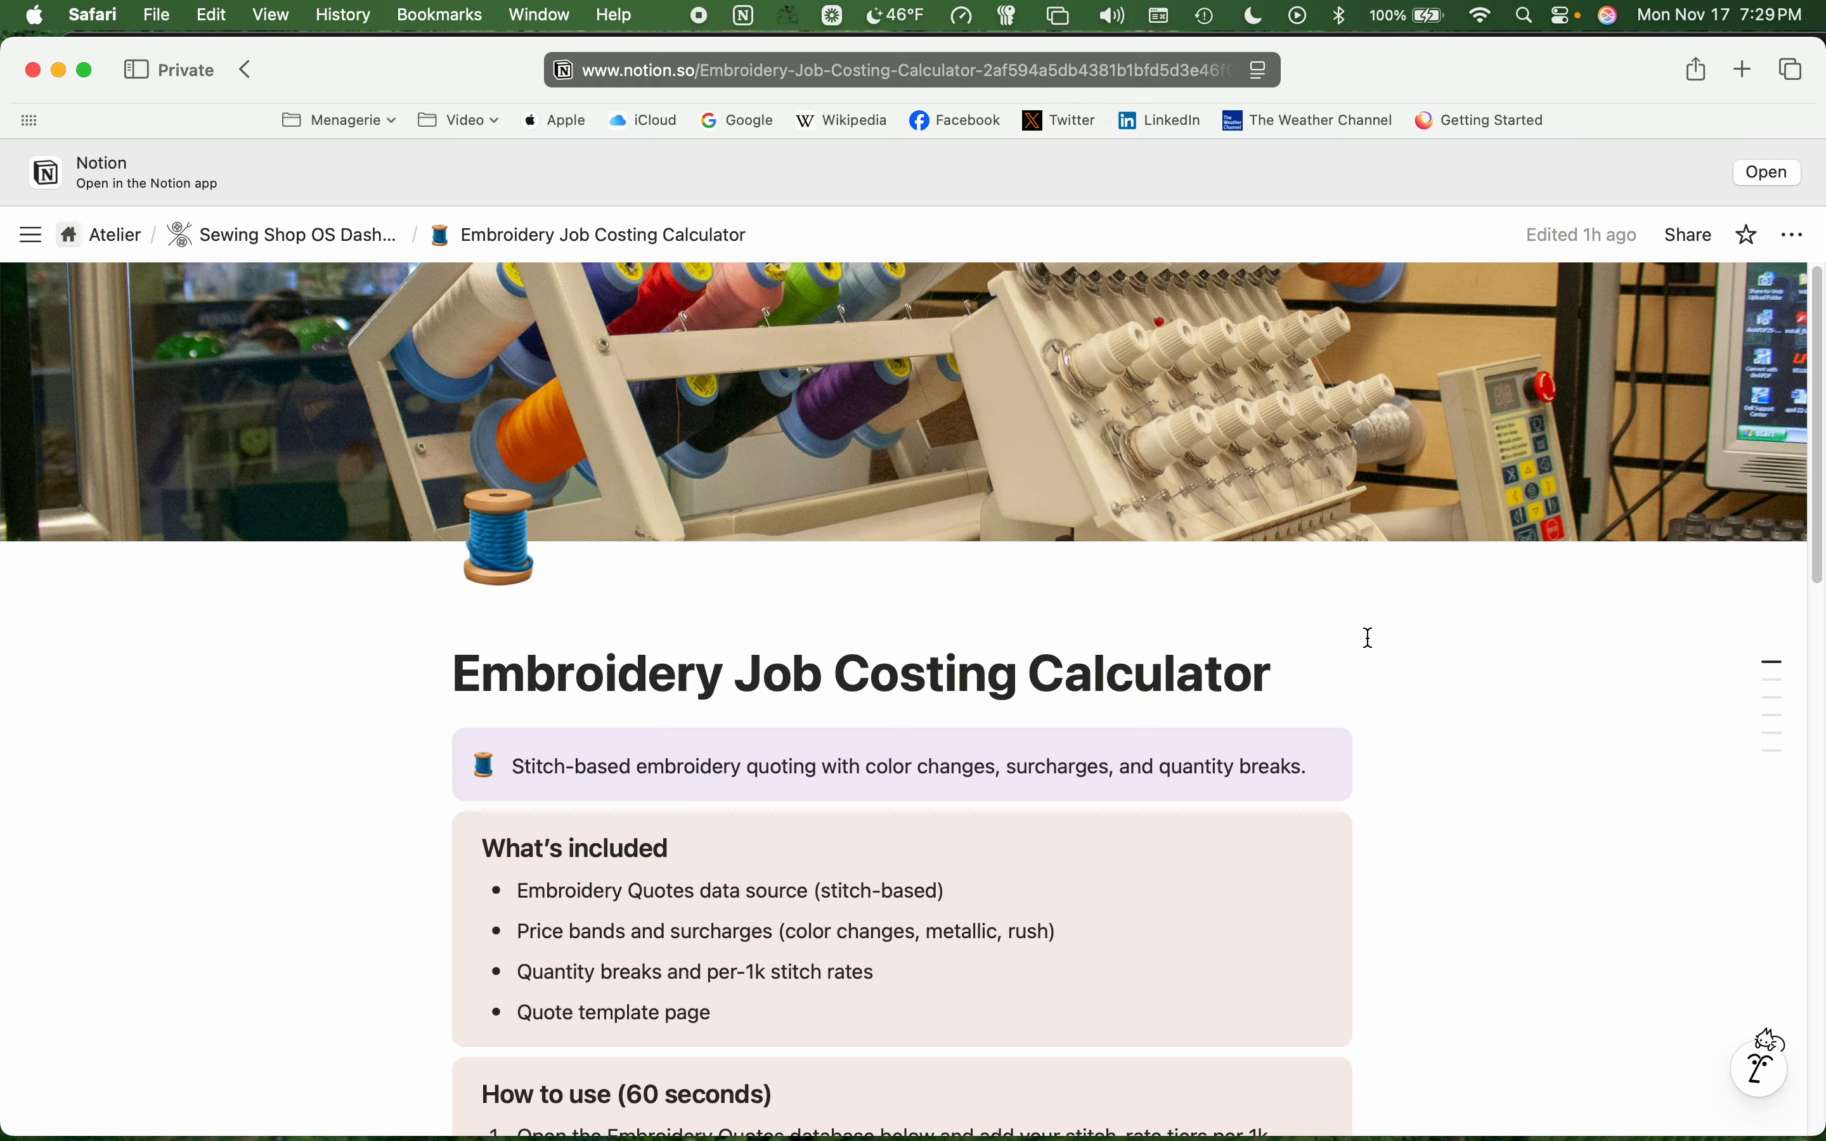
scroll(1370, 638, "down", 8)
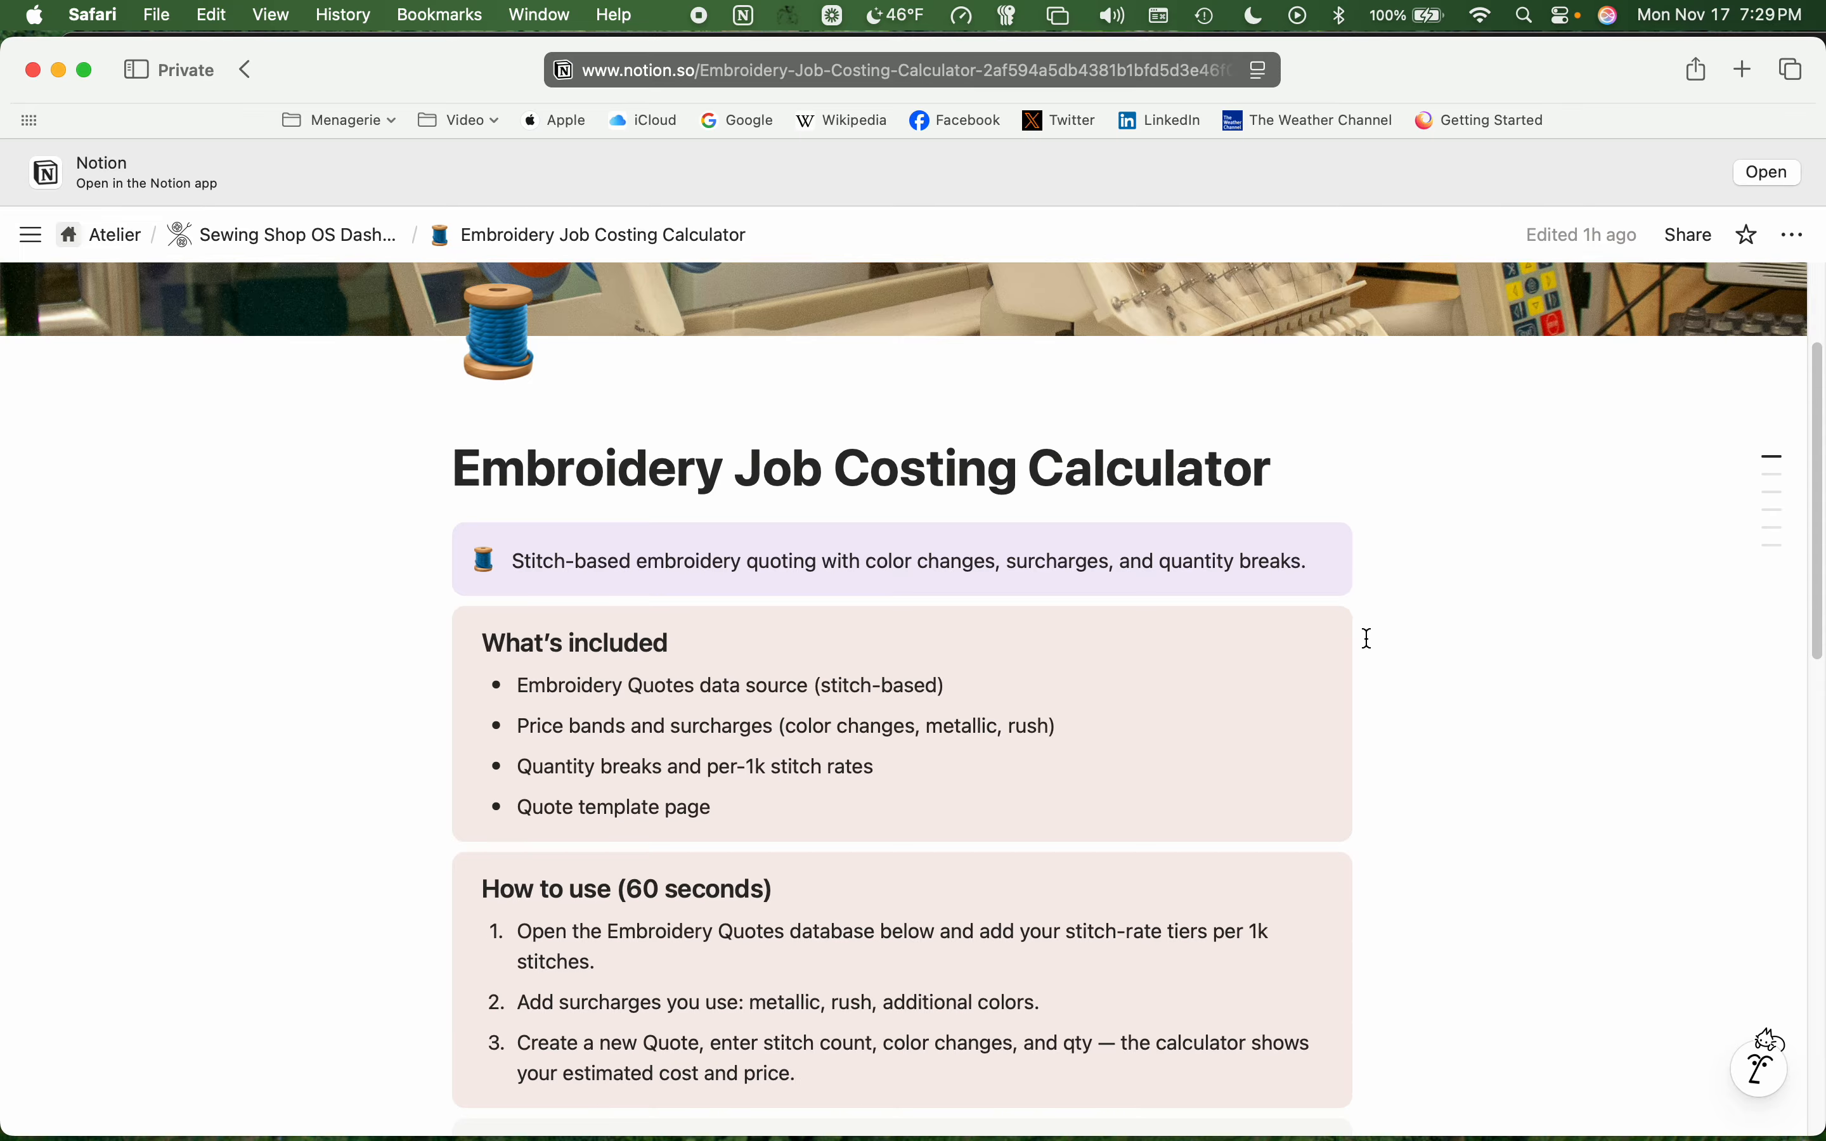
scroll(1369, 637, "down", 5)
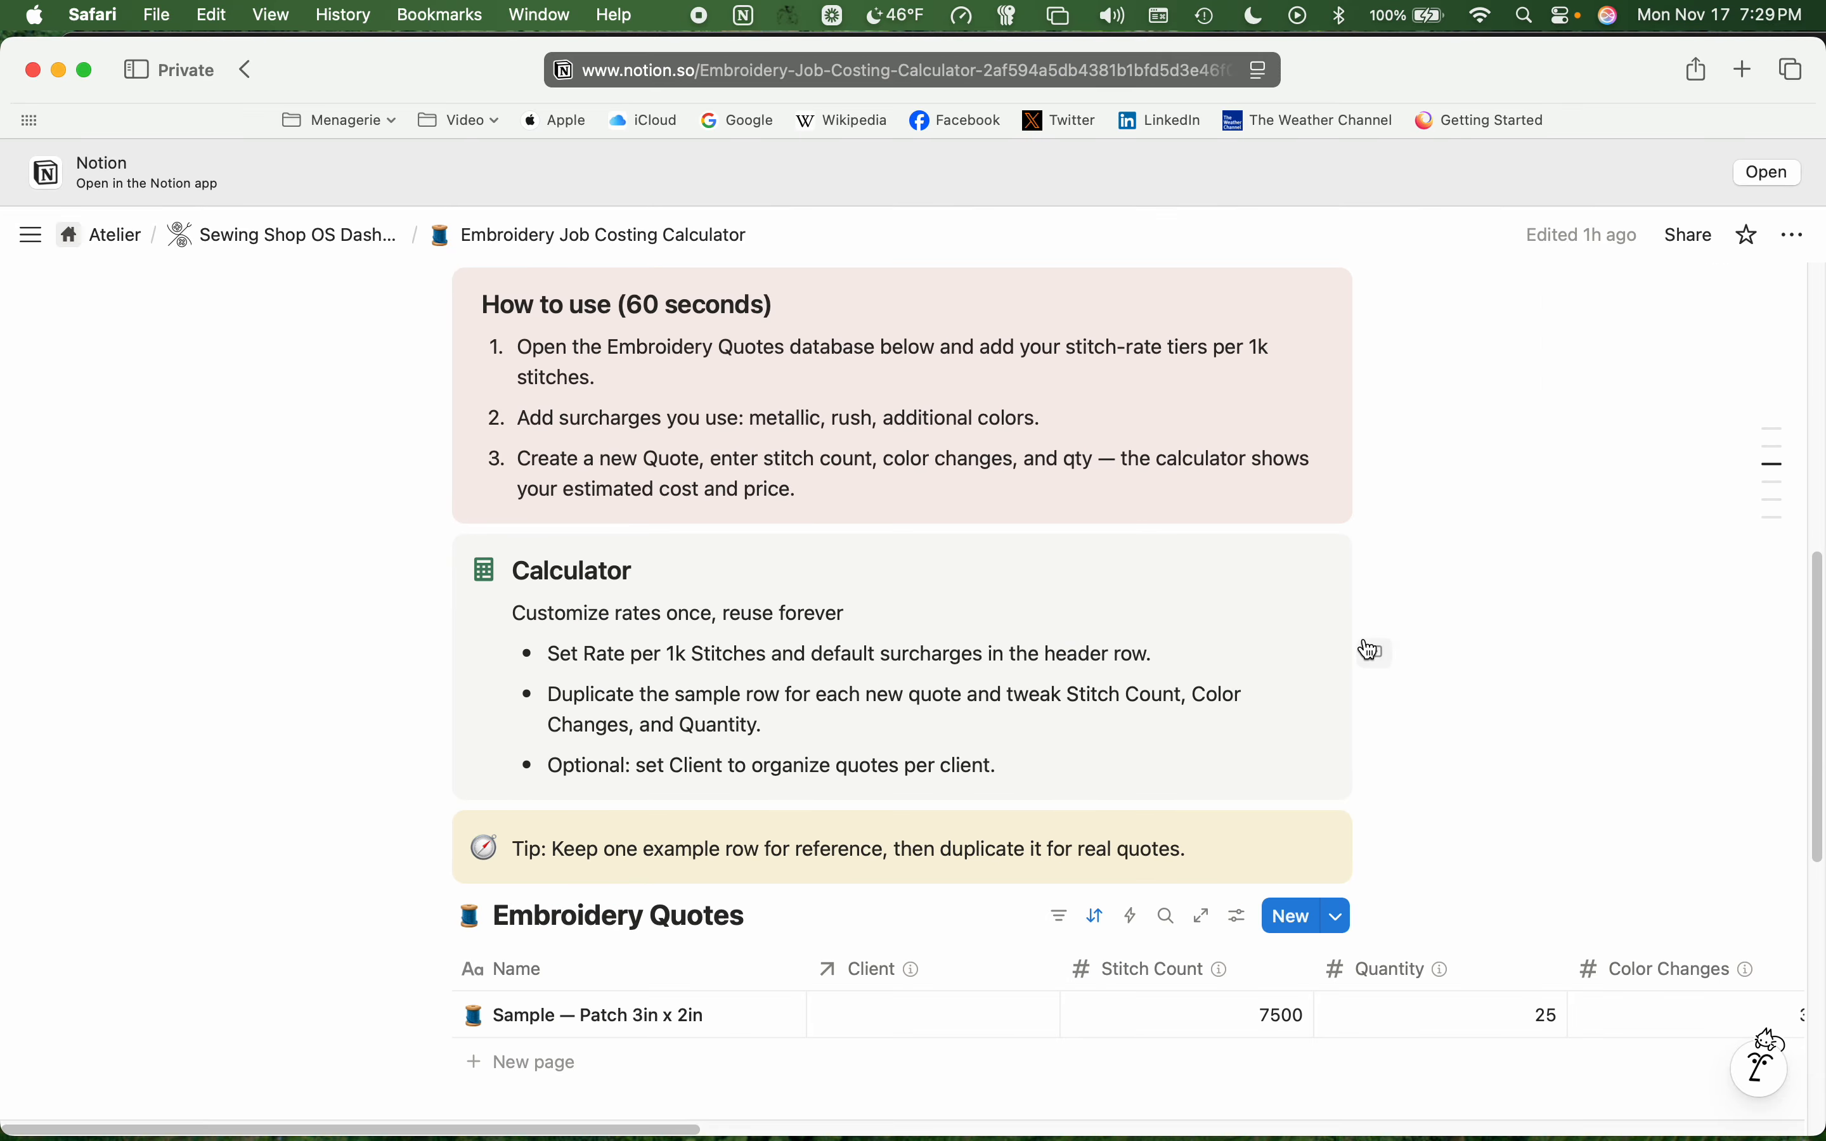
scroll(1369, 621, "up", 7)
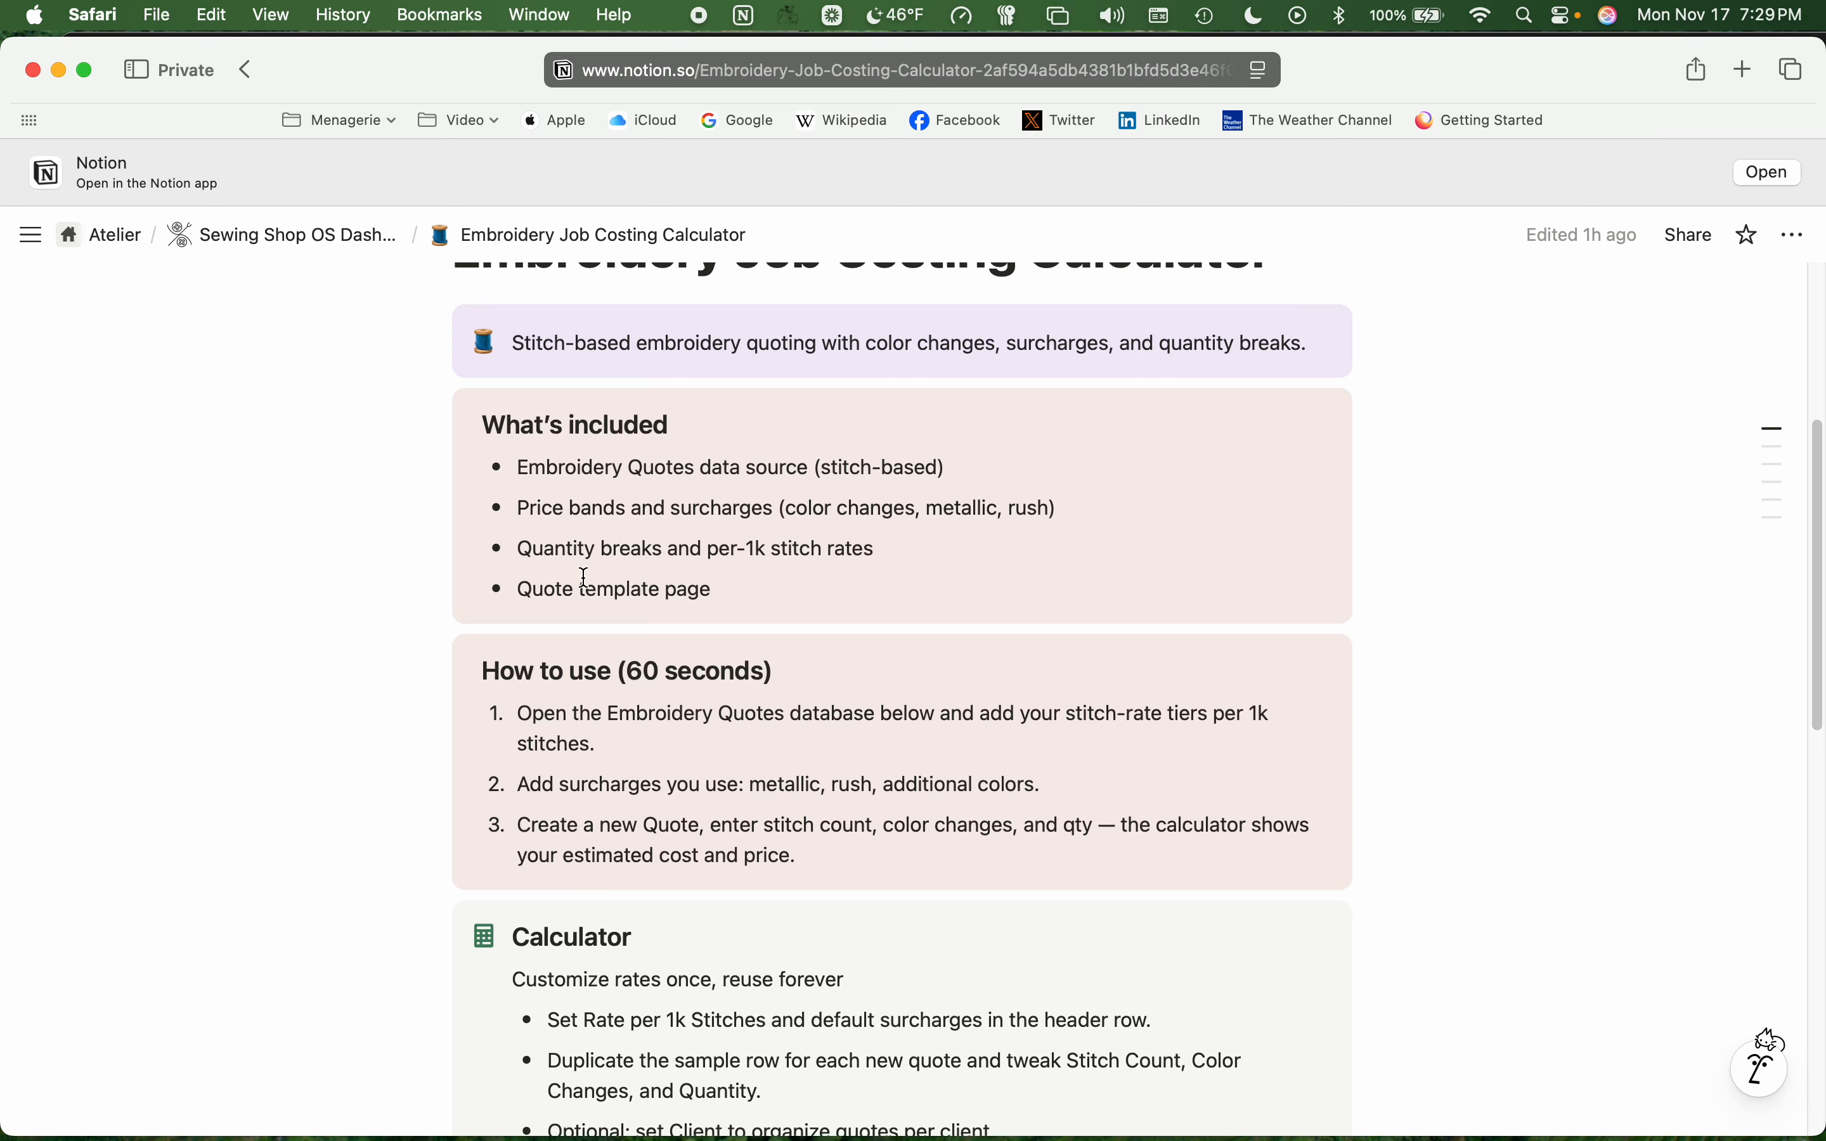
scroll(588, 585, "down", 3)
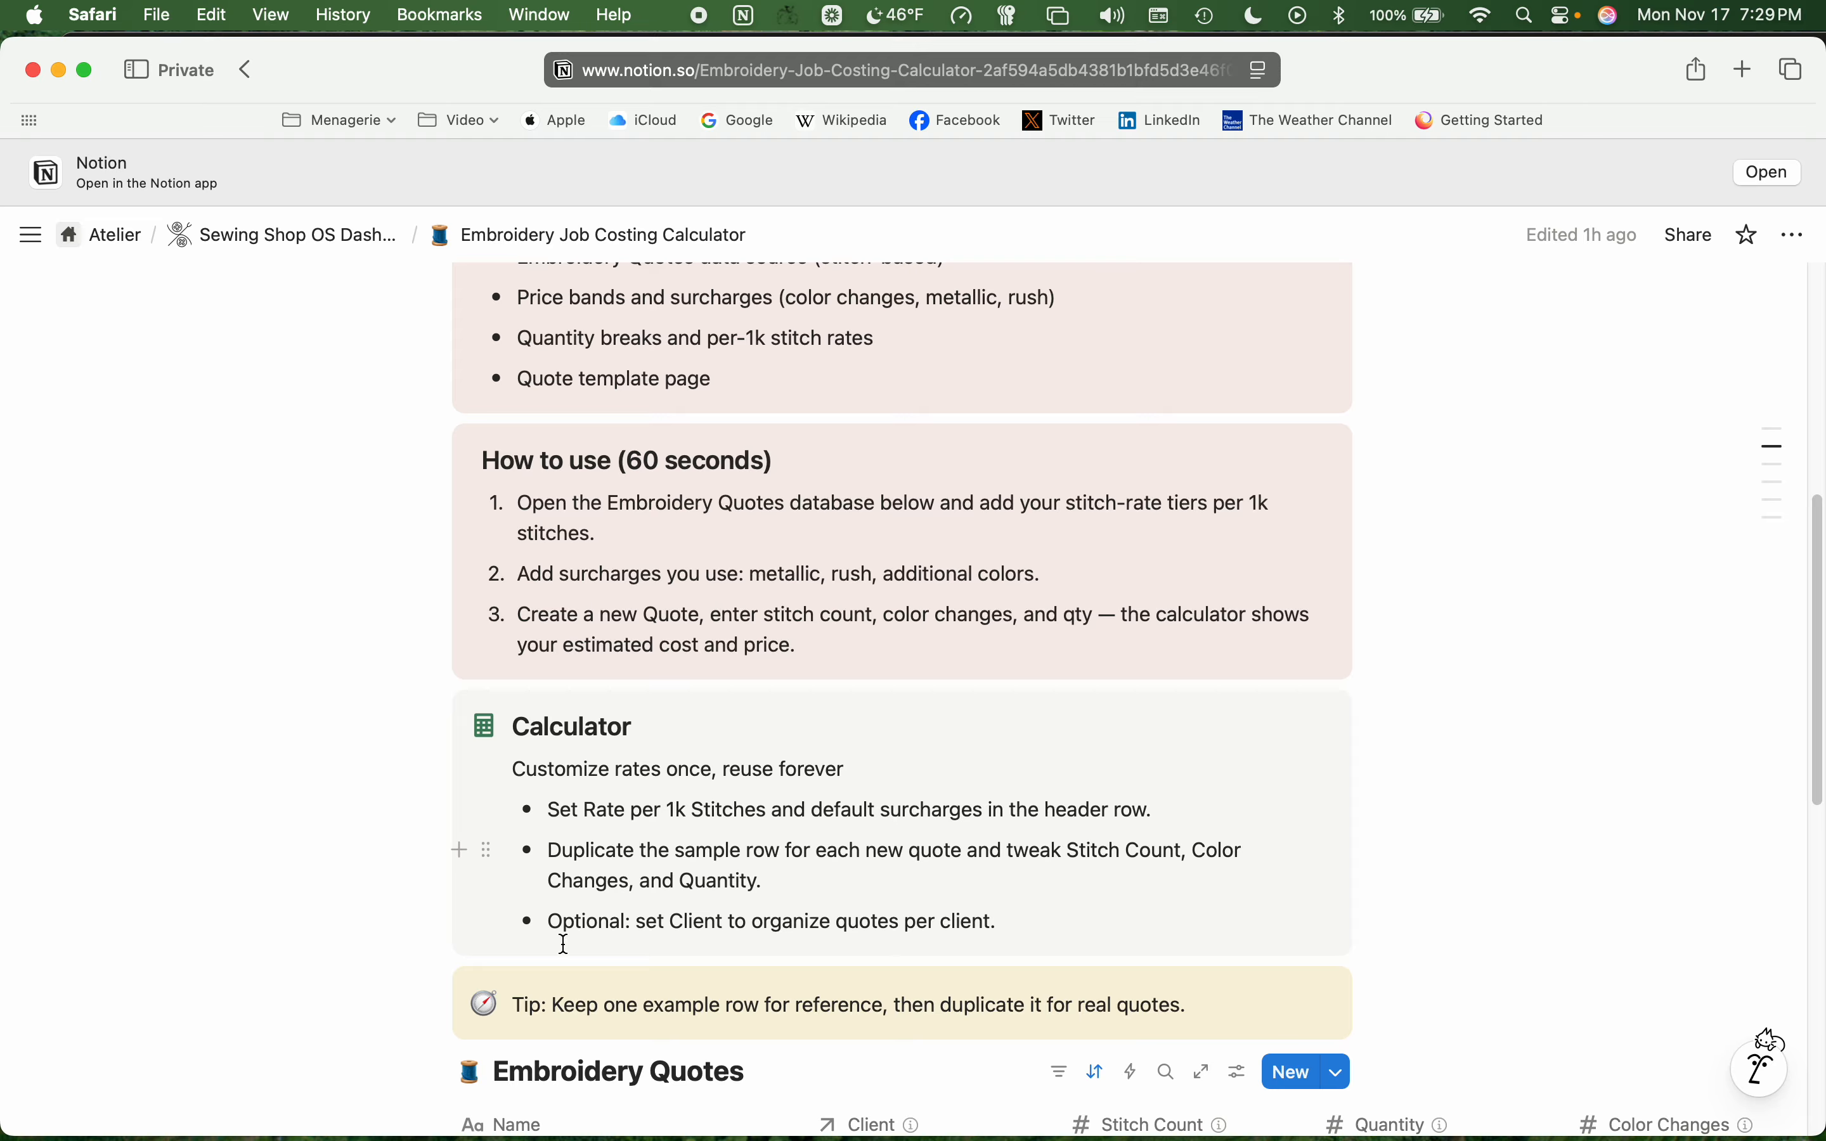
scroll(570, 868, "down", 3)
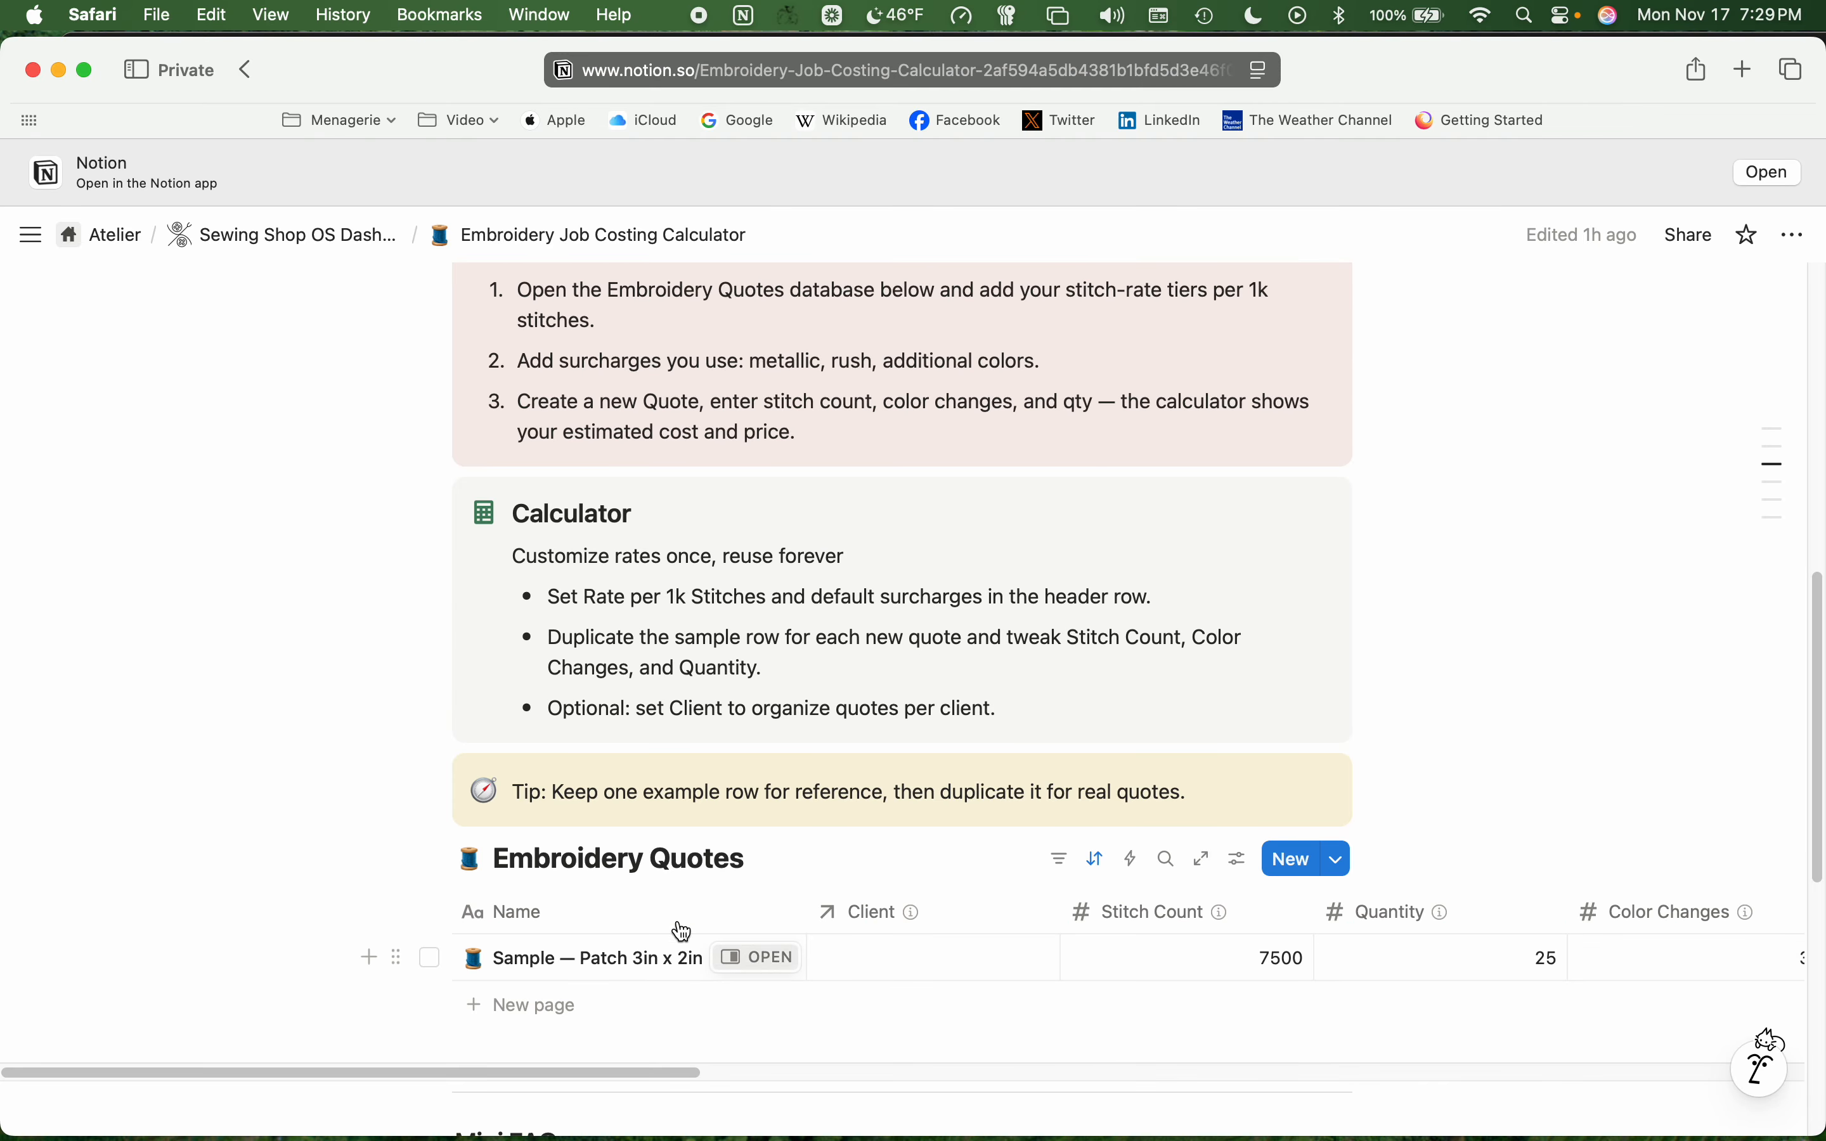
- In the Sample — Patch 3in x 2in quote, toggle Rush to compare the pricing, leave it checked, and close the quote
left_click(773, 970)
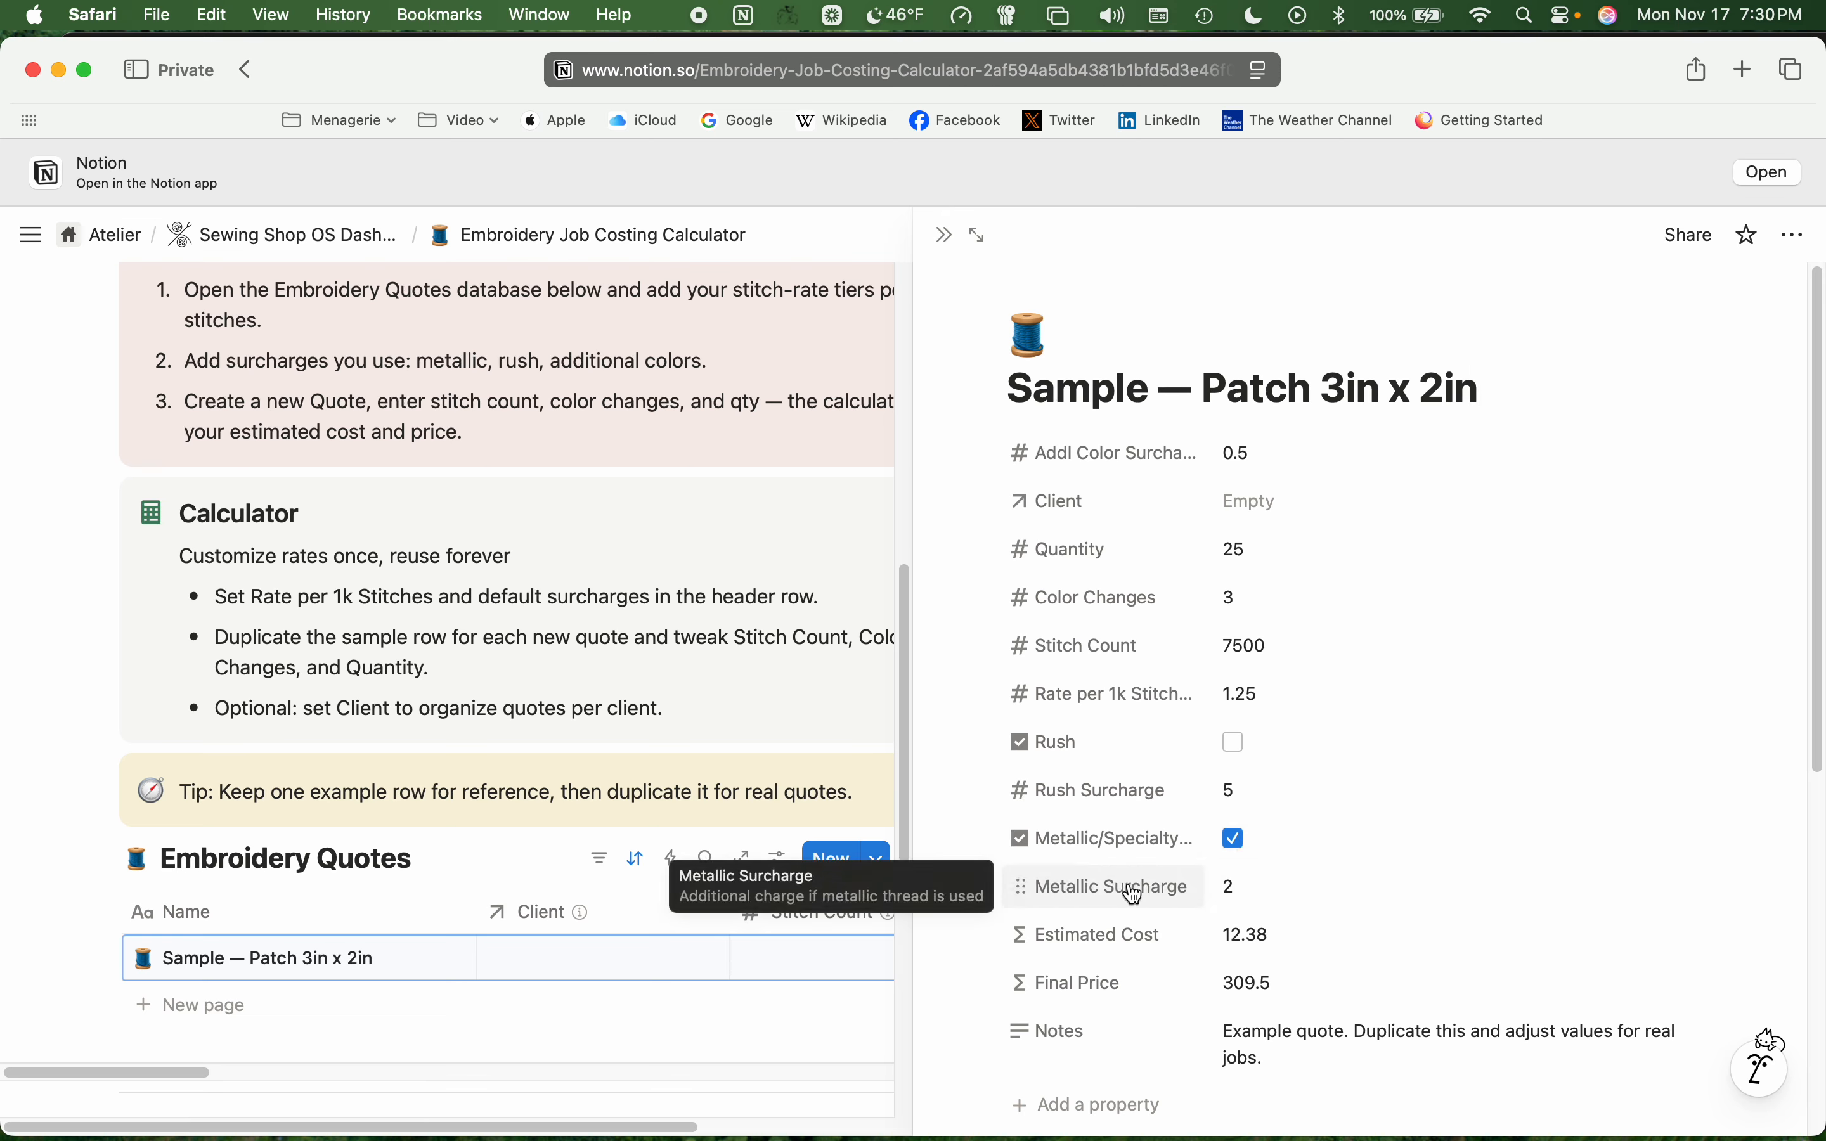
left_click(1235, 747)
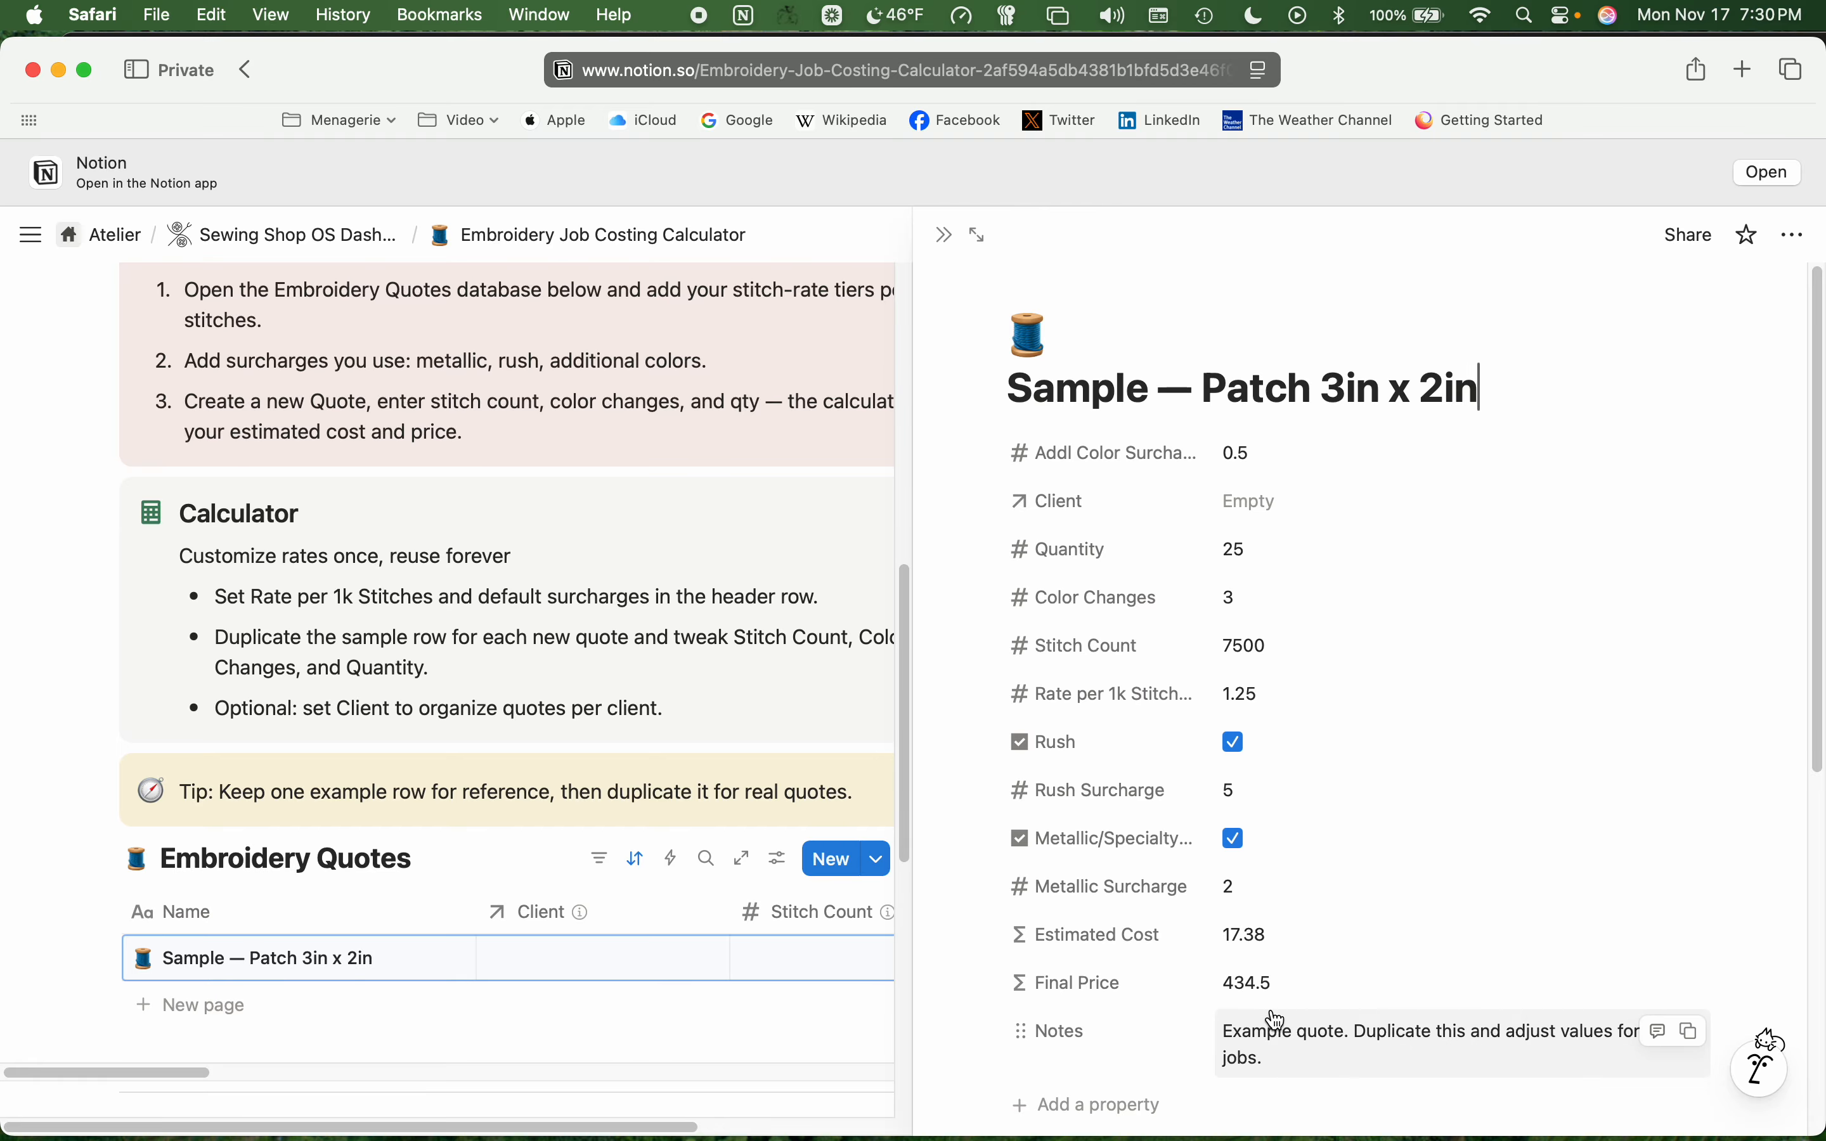
left_click(1234, 745)
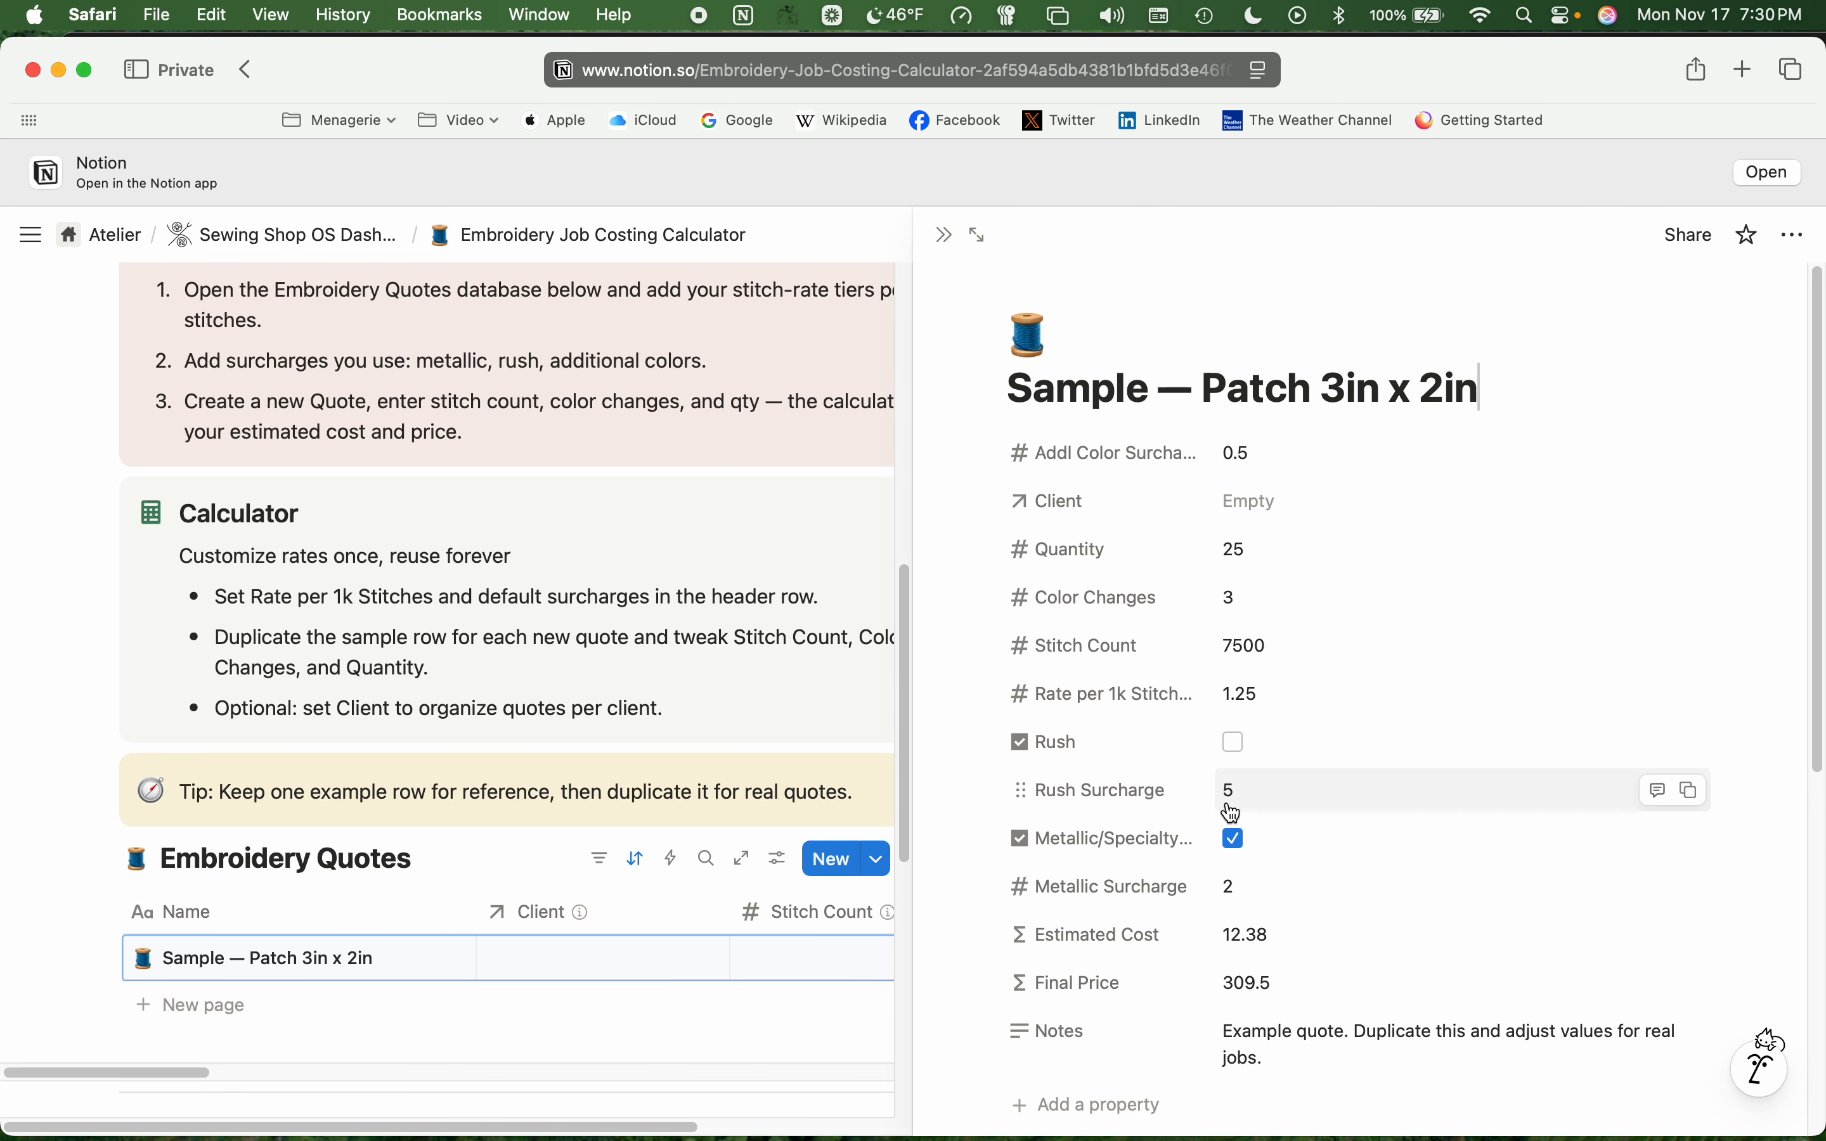
left_click(1235, 744)
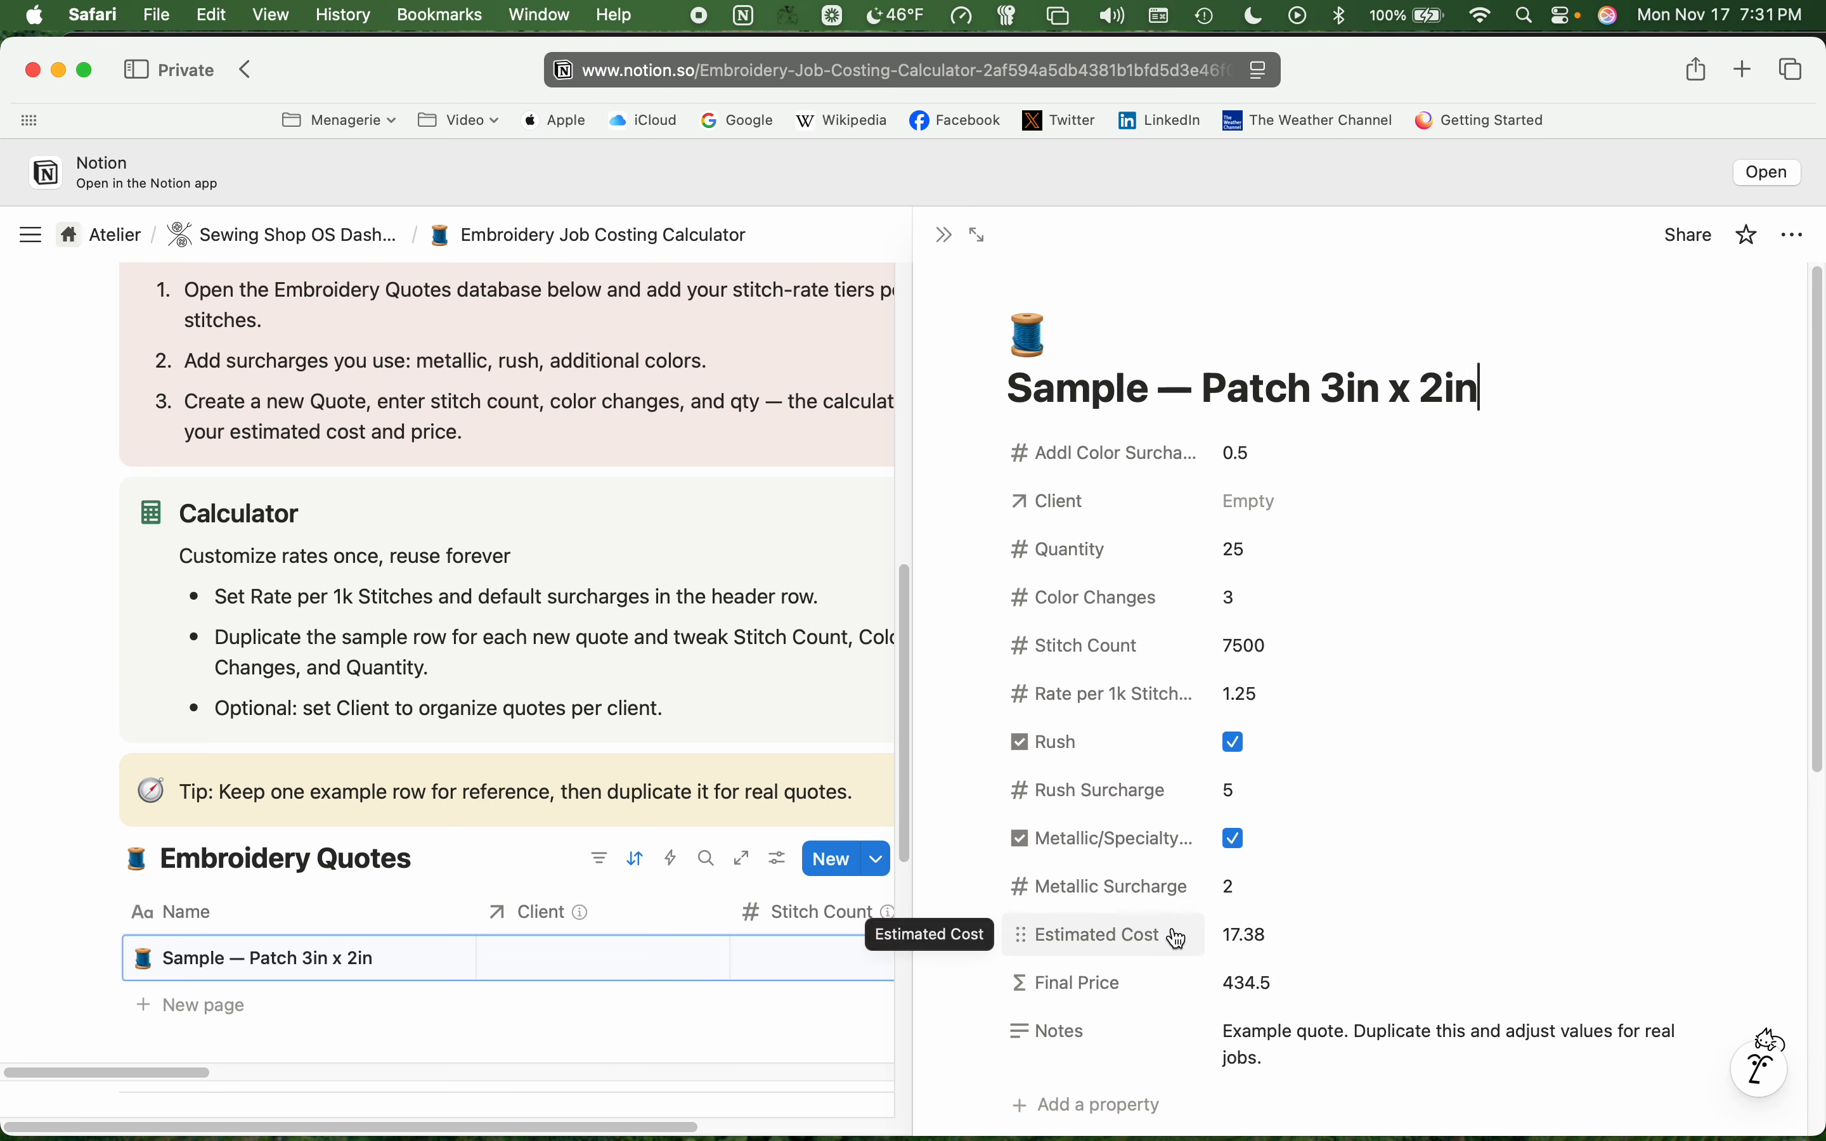
left_click(945, 237)
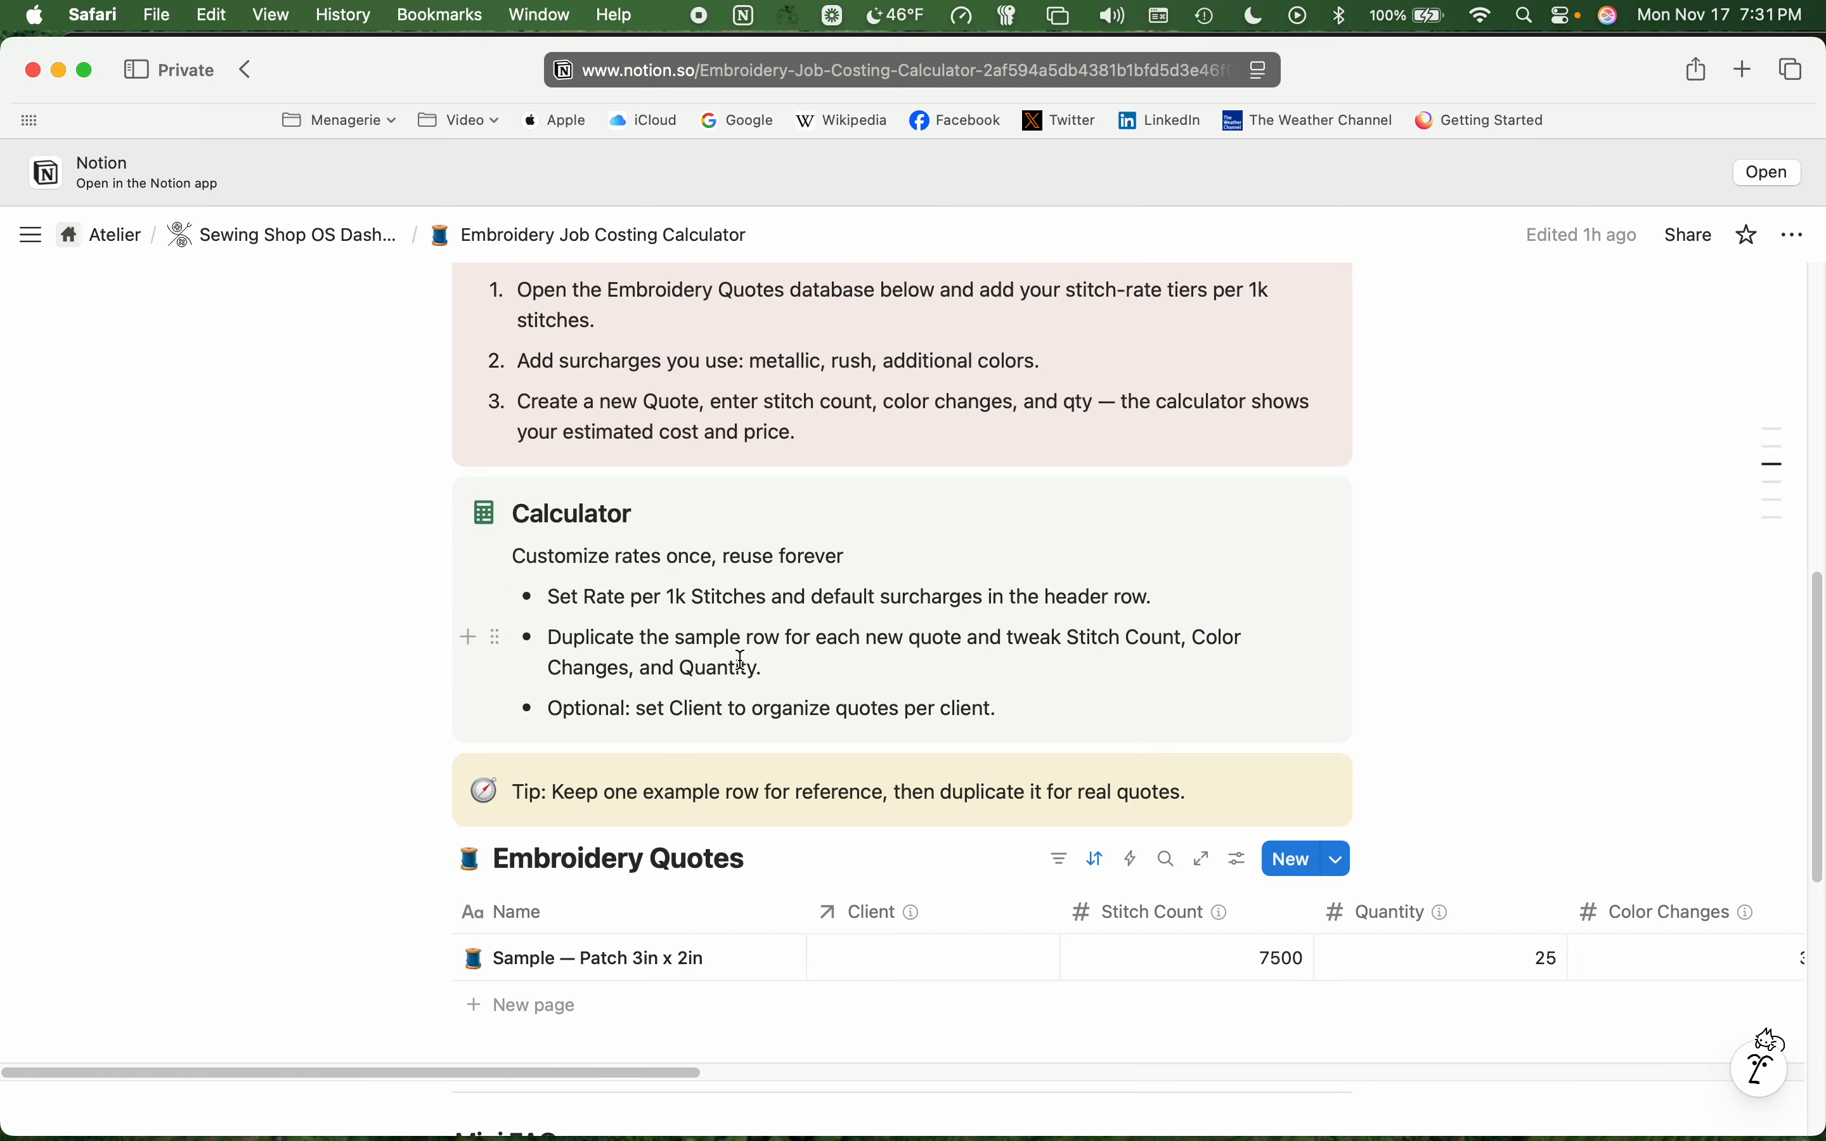
- Return to the Sewing Shop OS Dashboard and turn on Dark Mode for the Mac's display
left_click(291, 236)
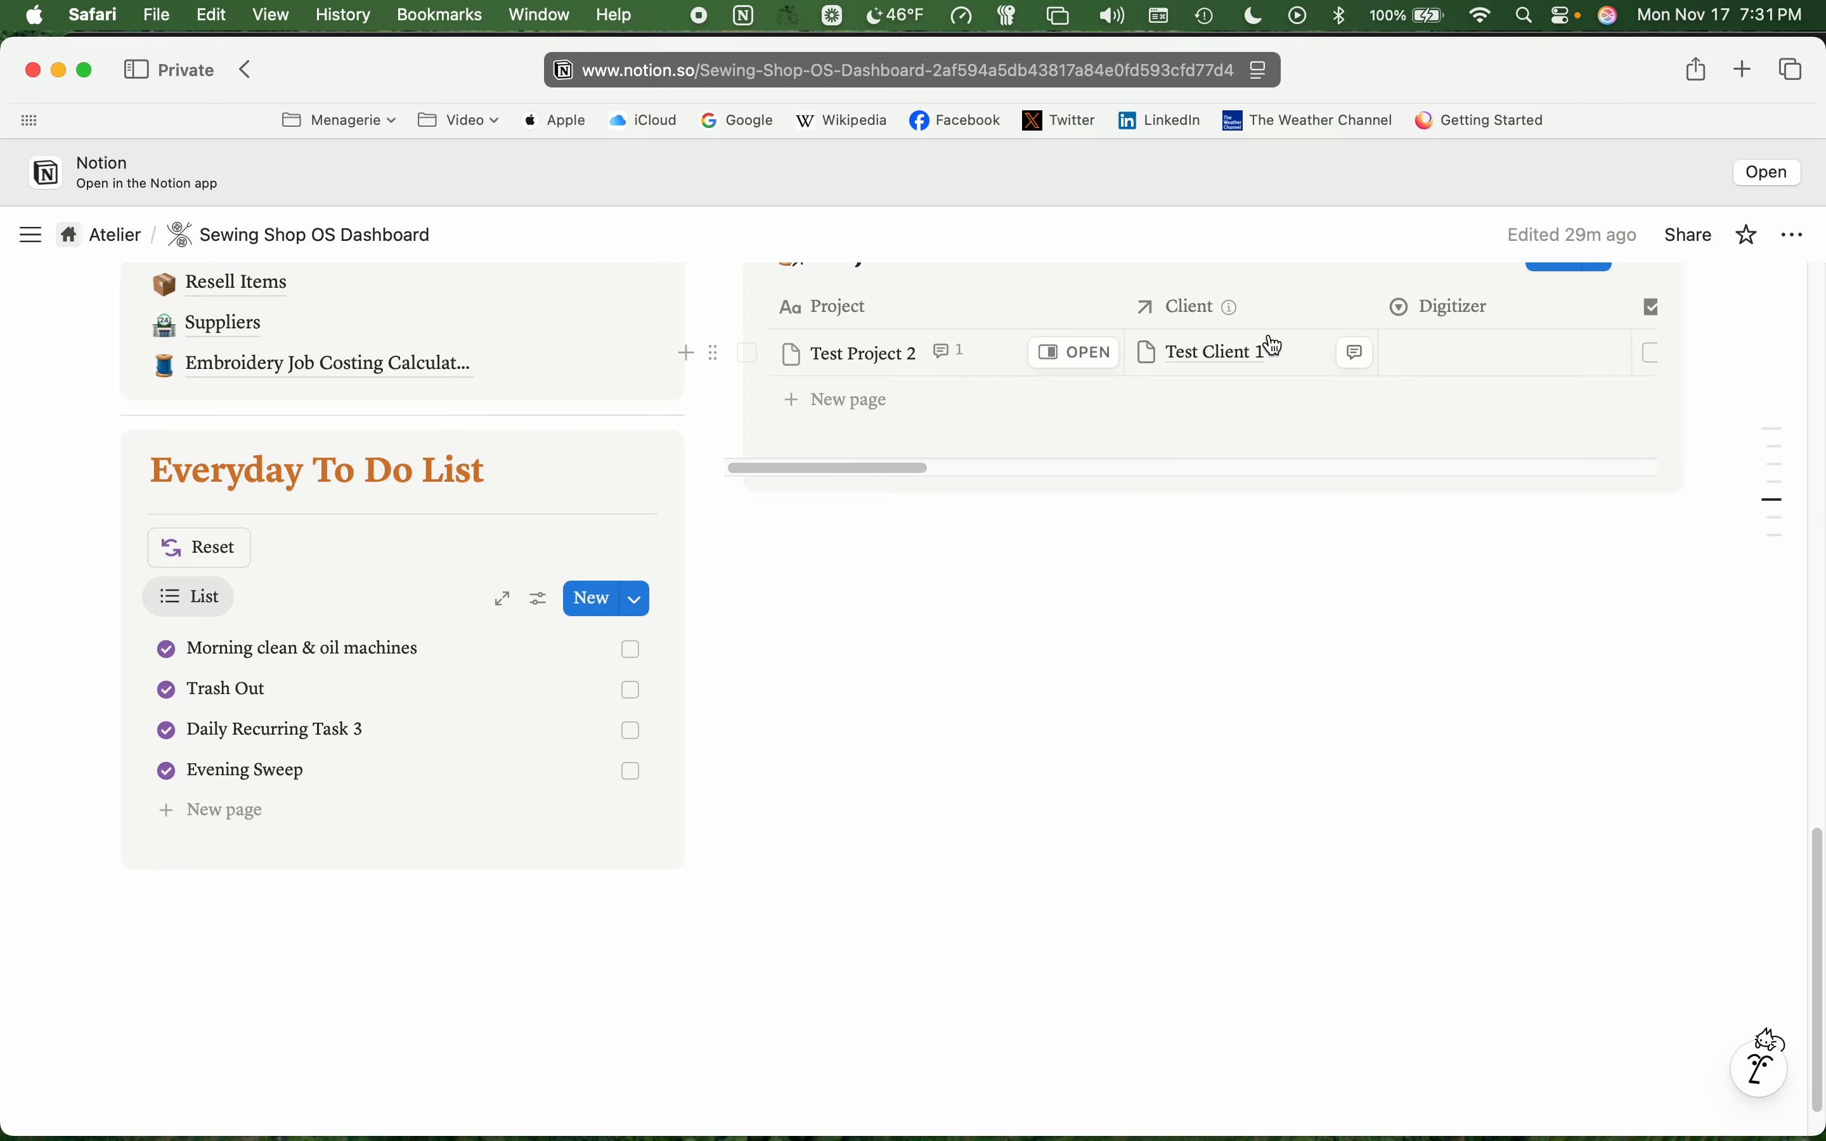
scroll(1377, 583, "up", 10)
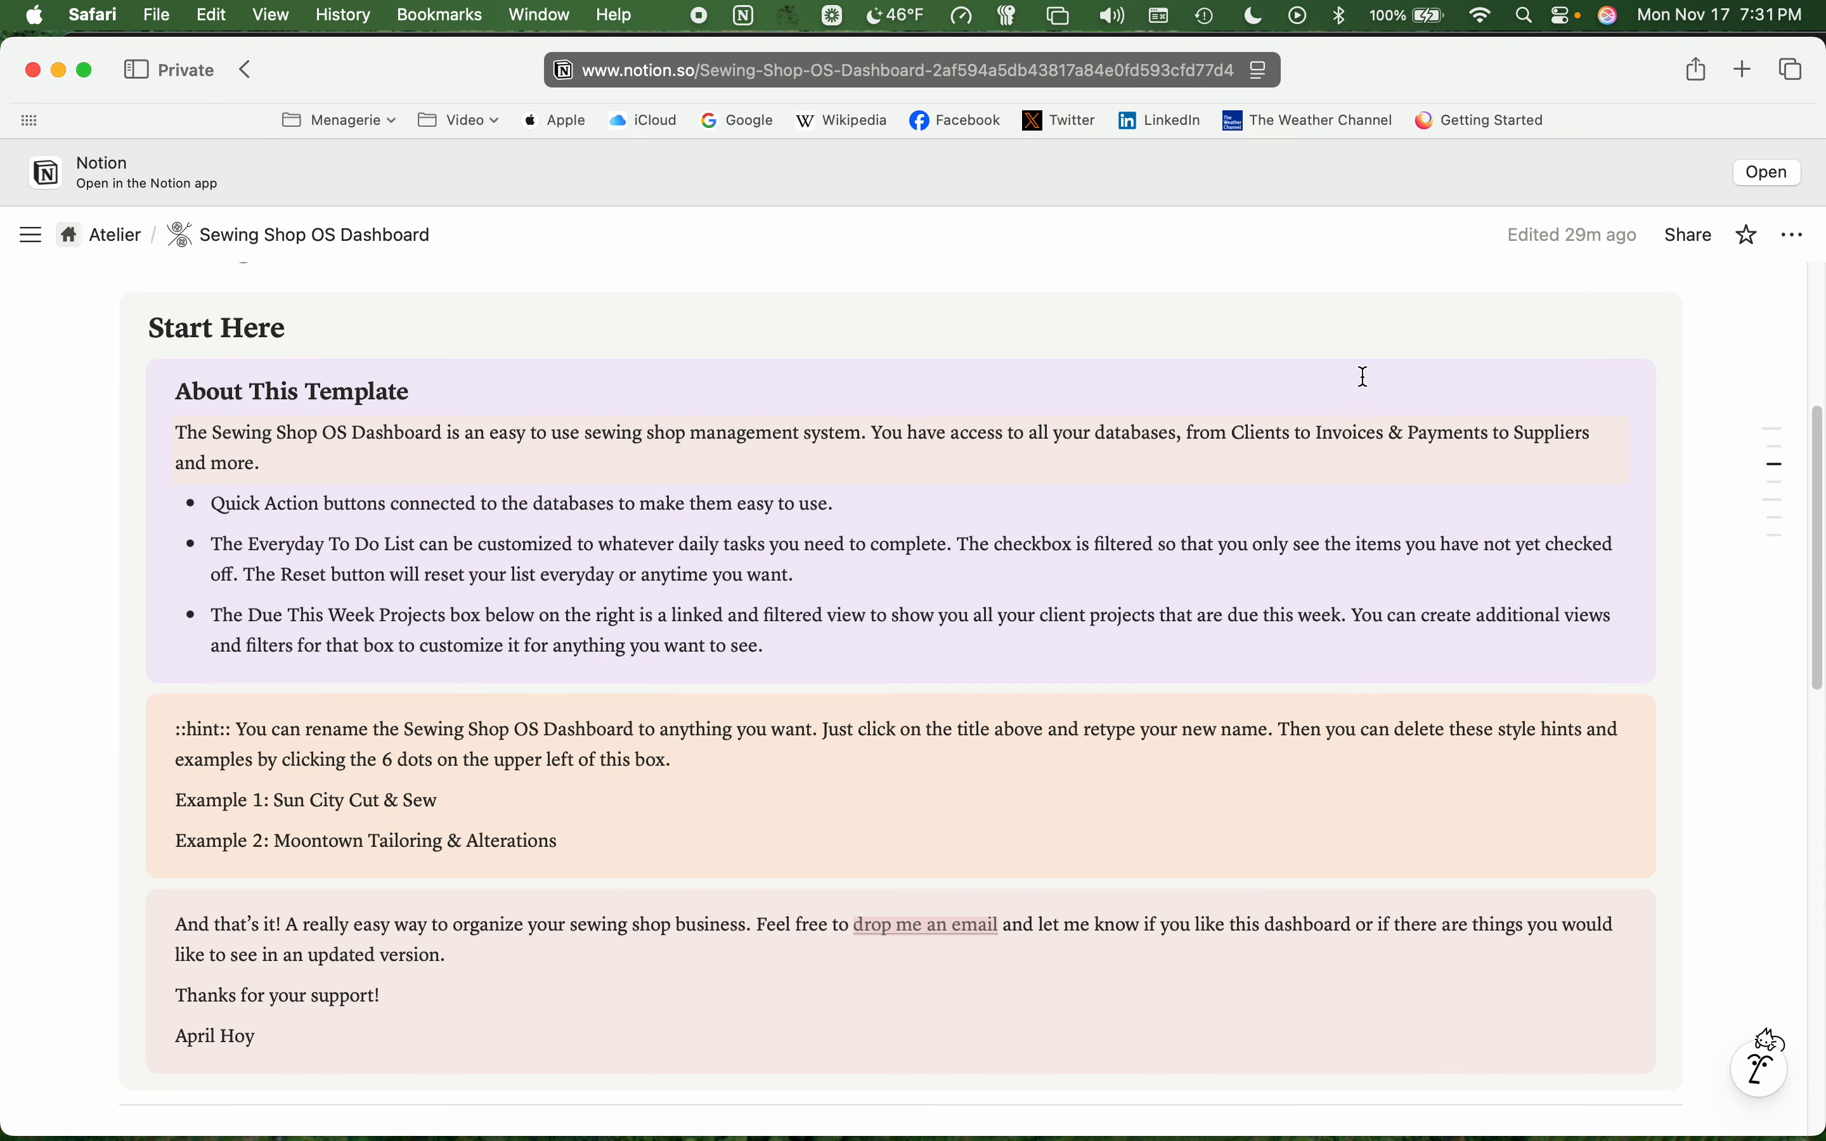
left_click(1567, 16)
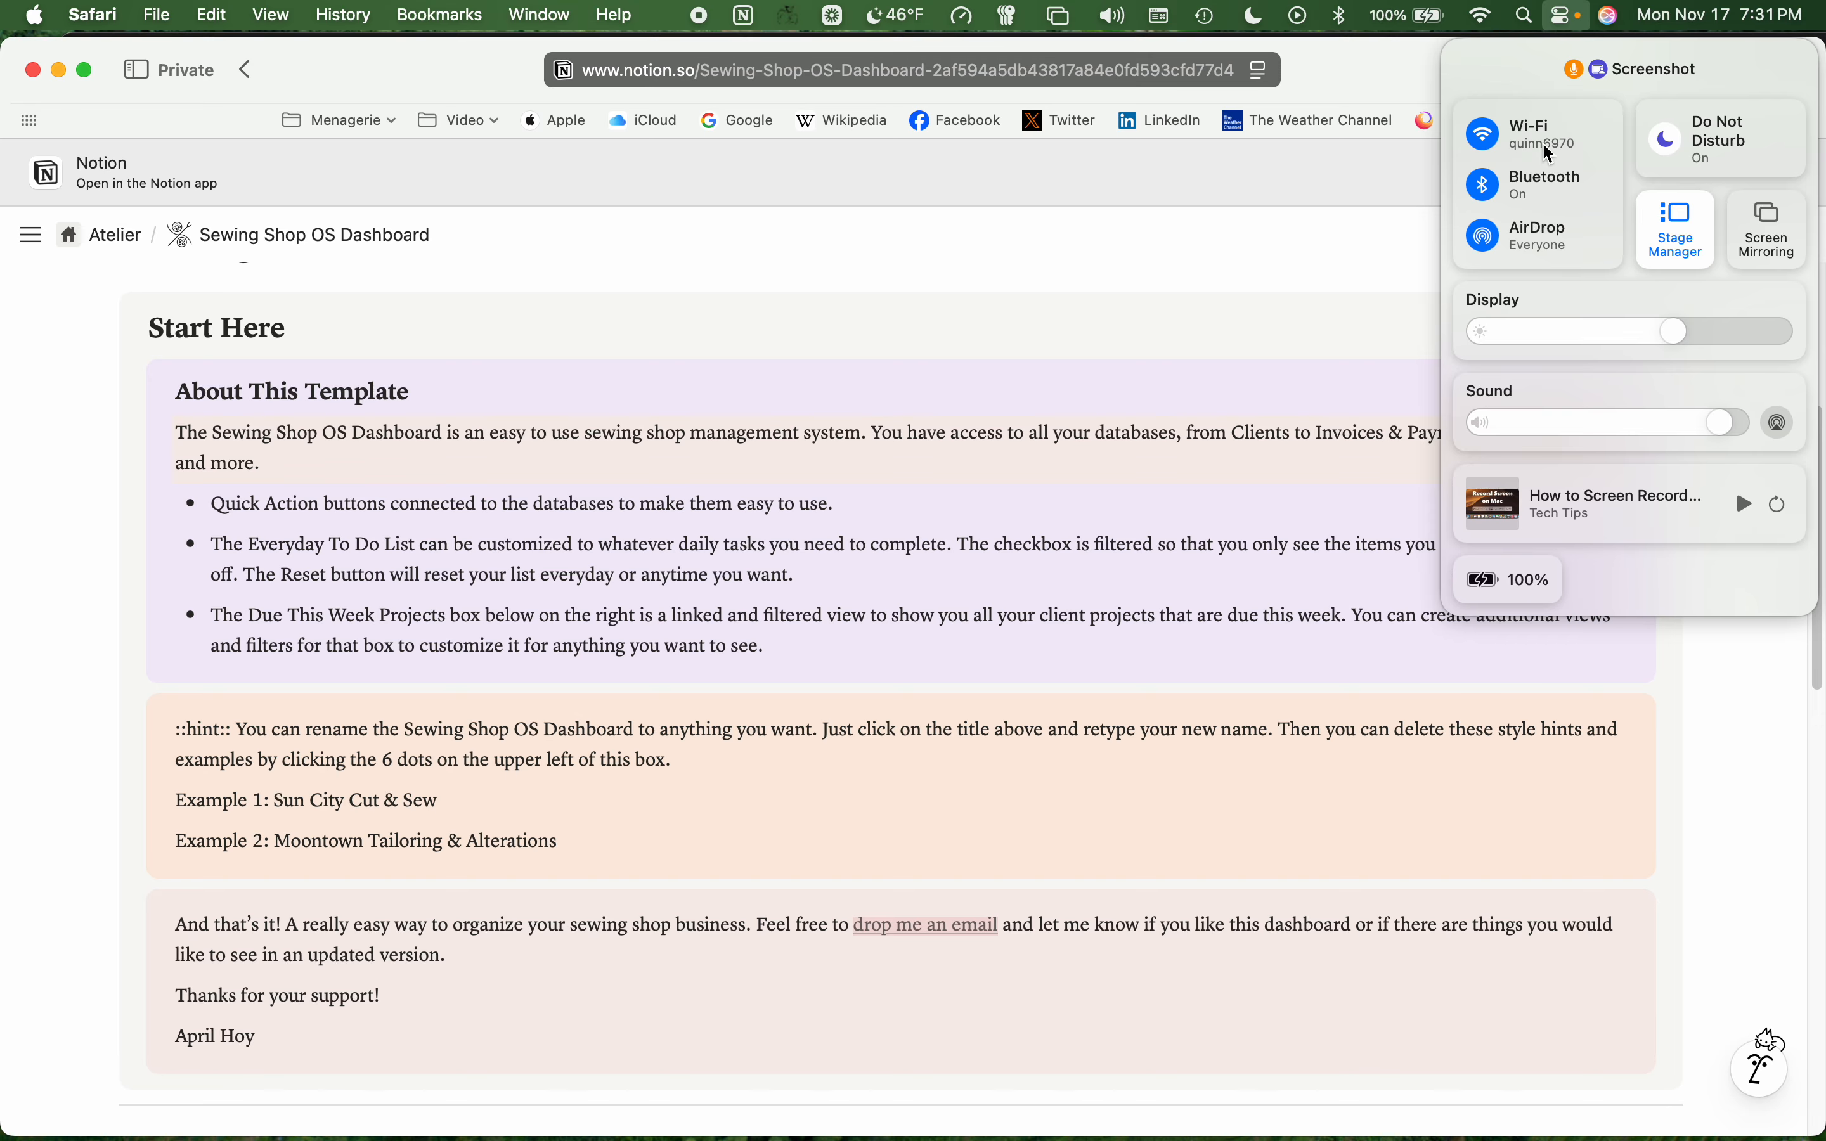
left_click(1791, 304)
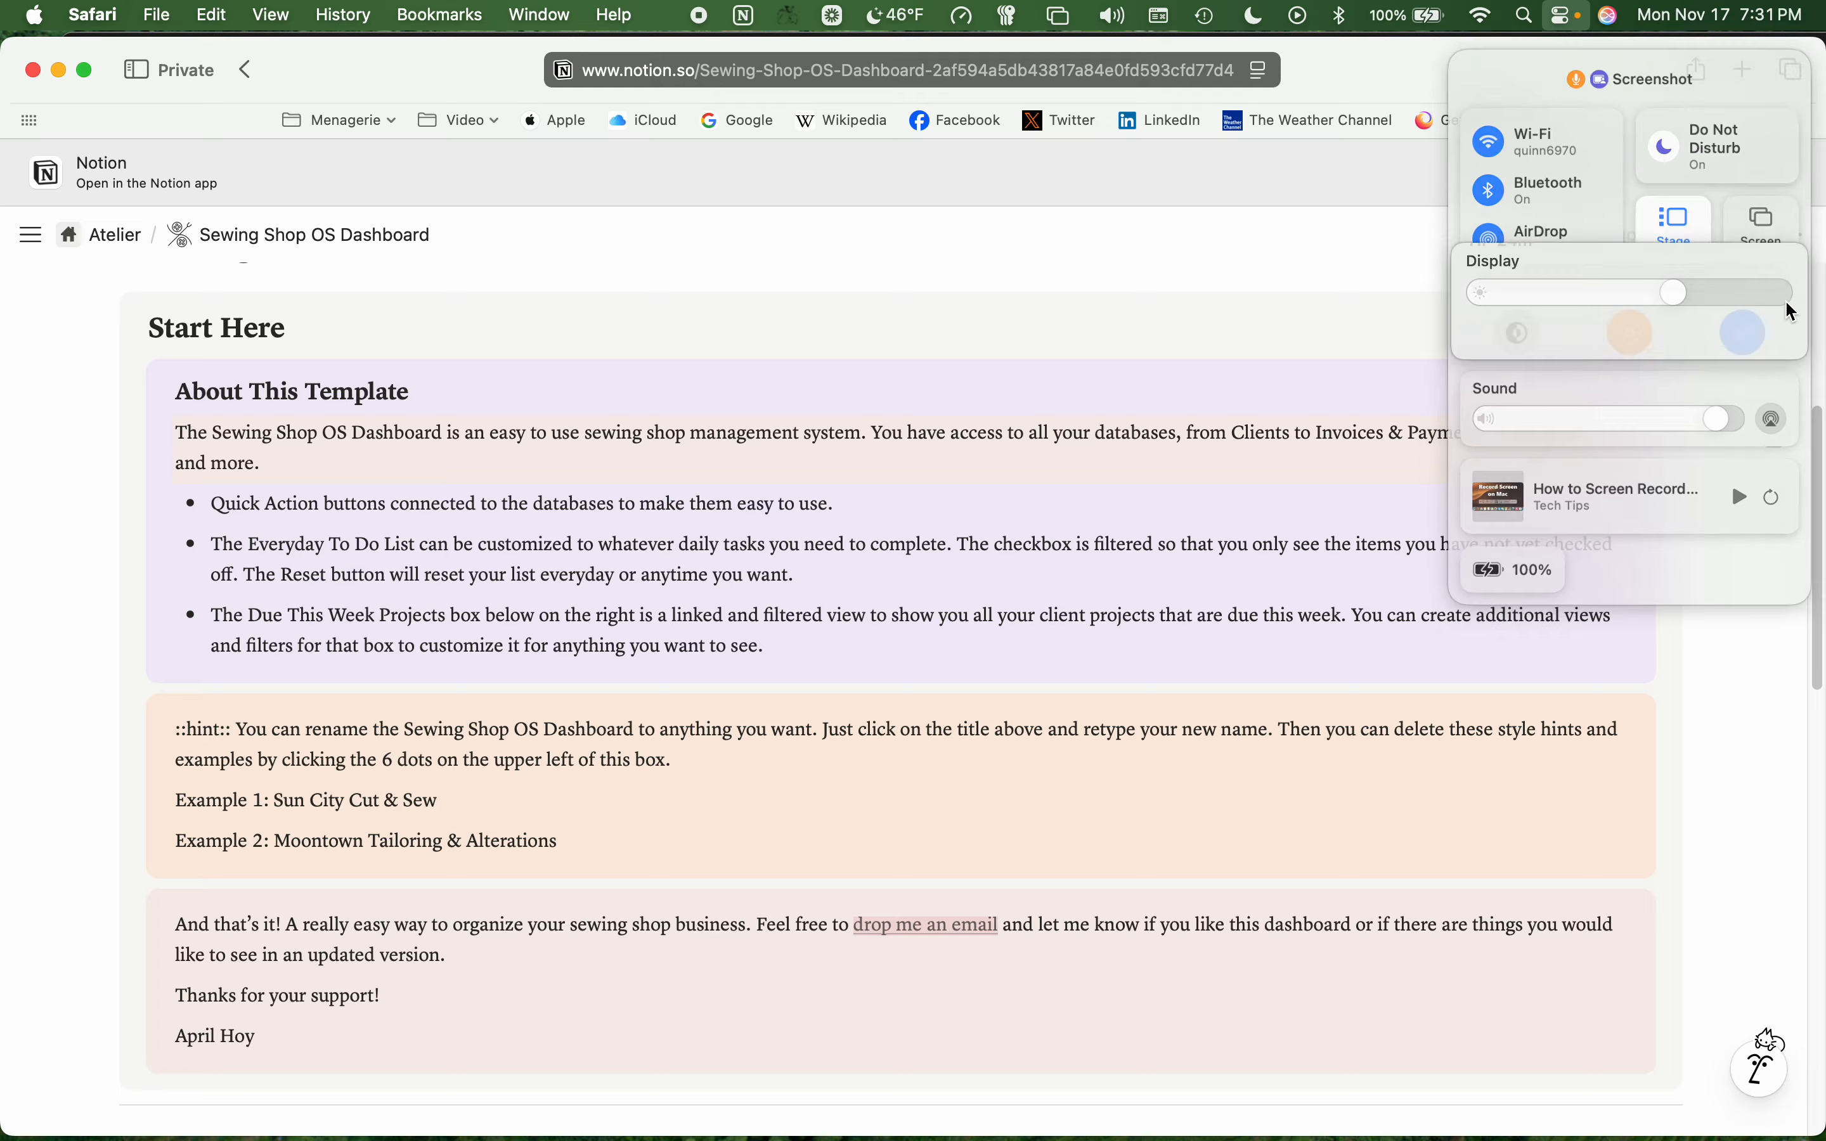
left_click(1509, 237)
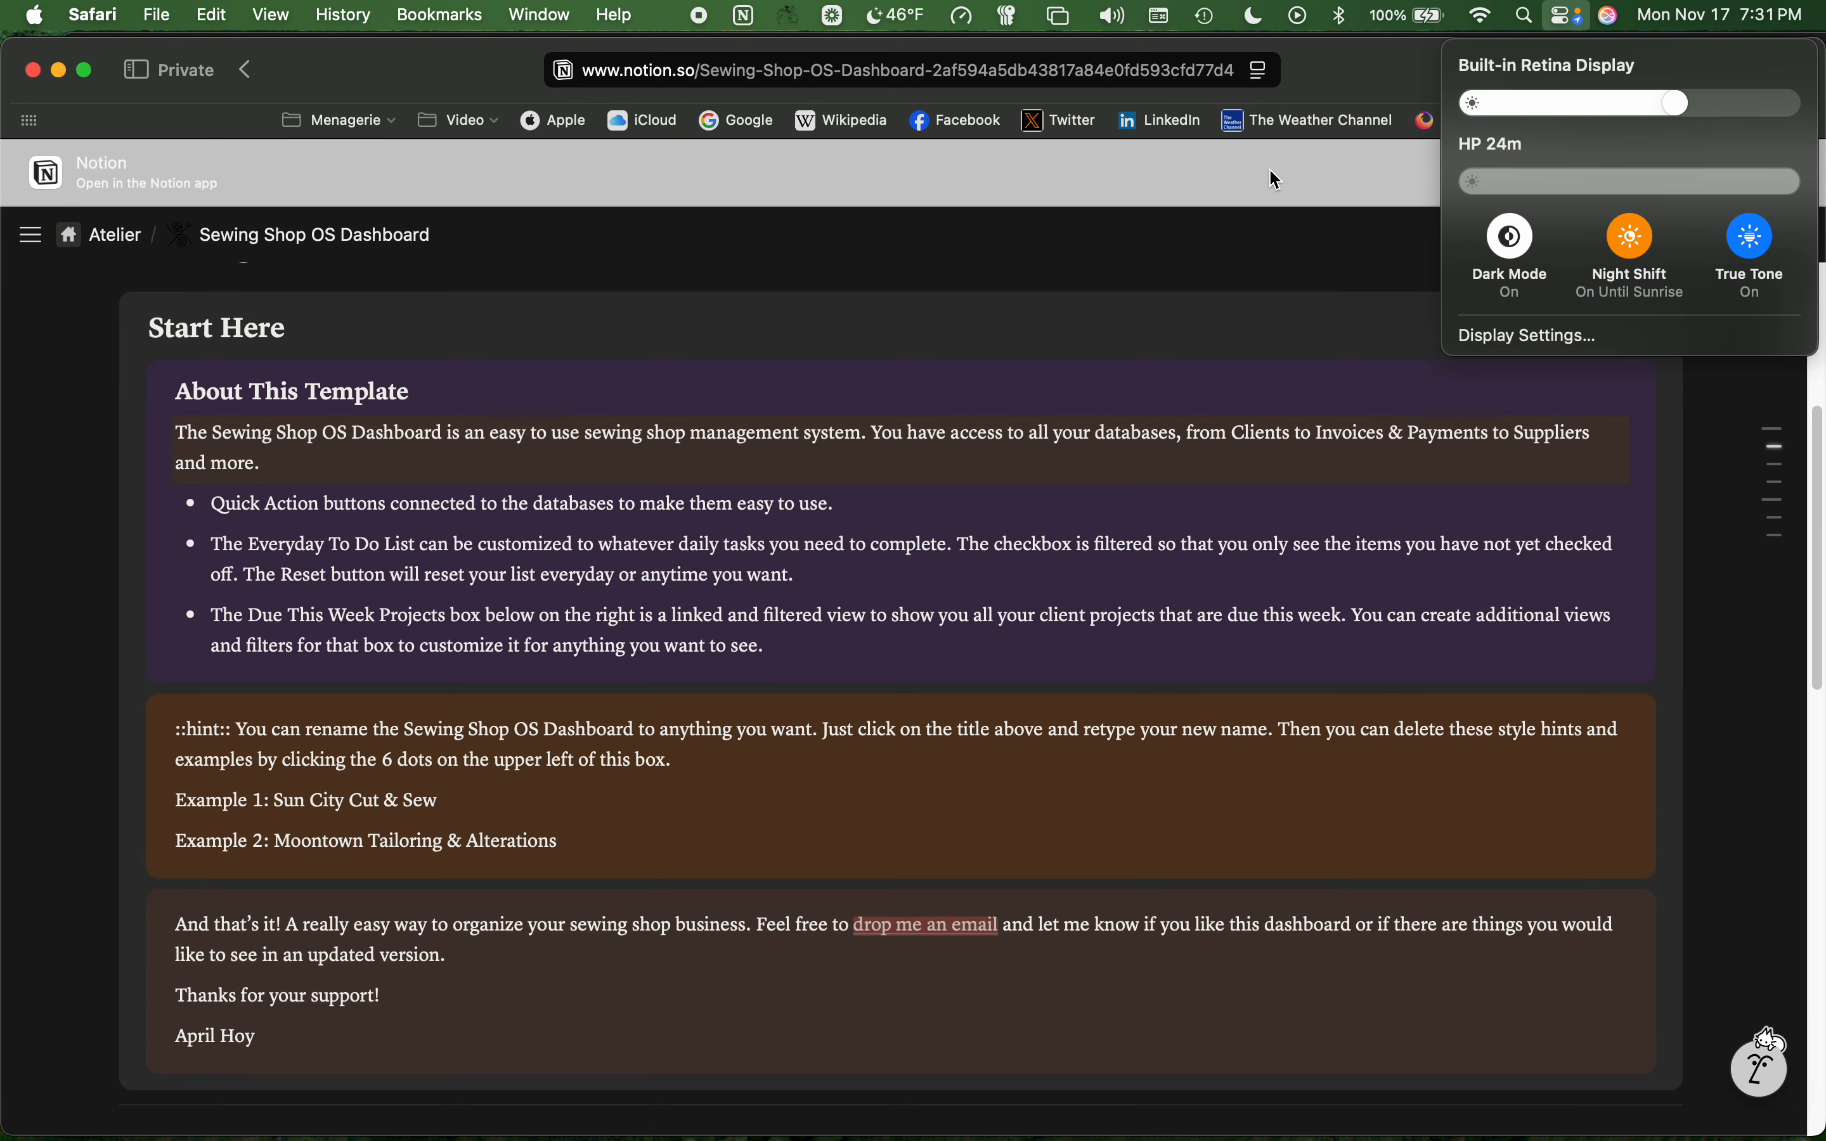
left_click(1418, 381)
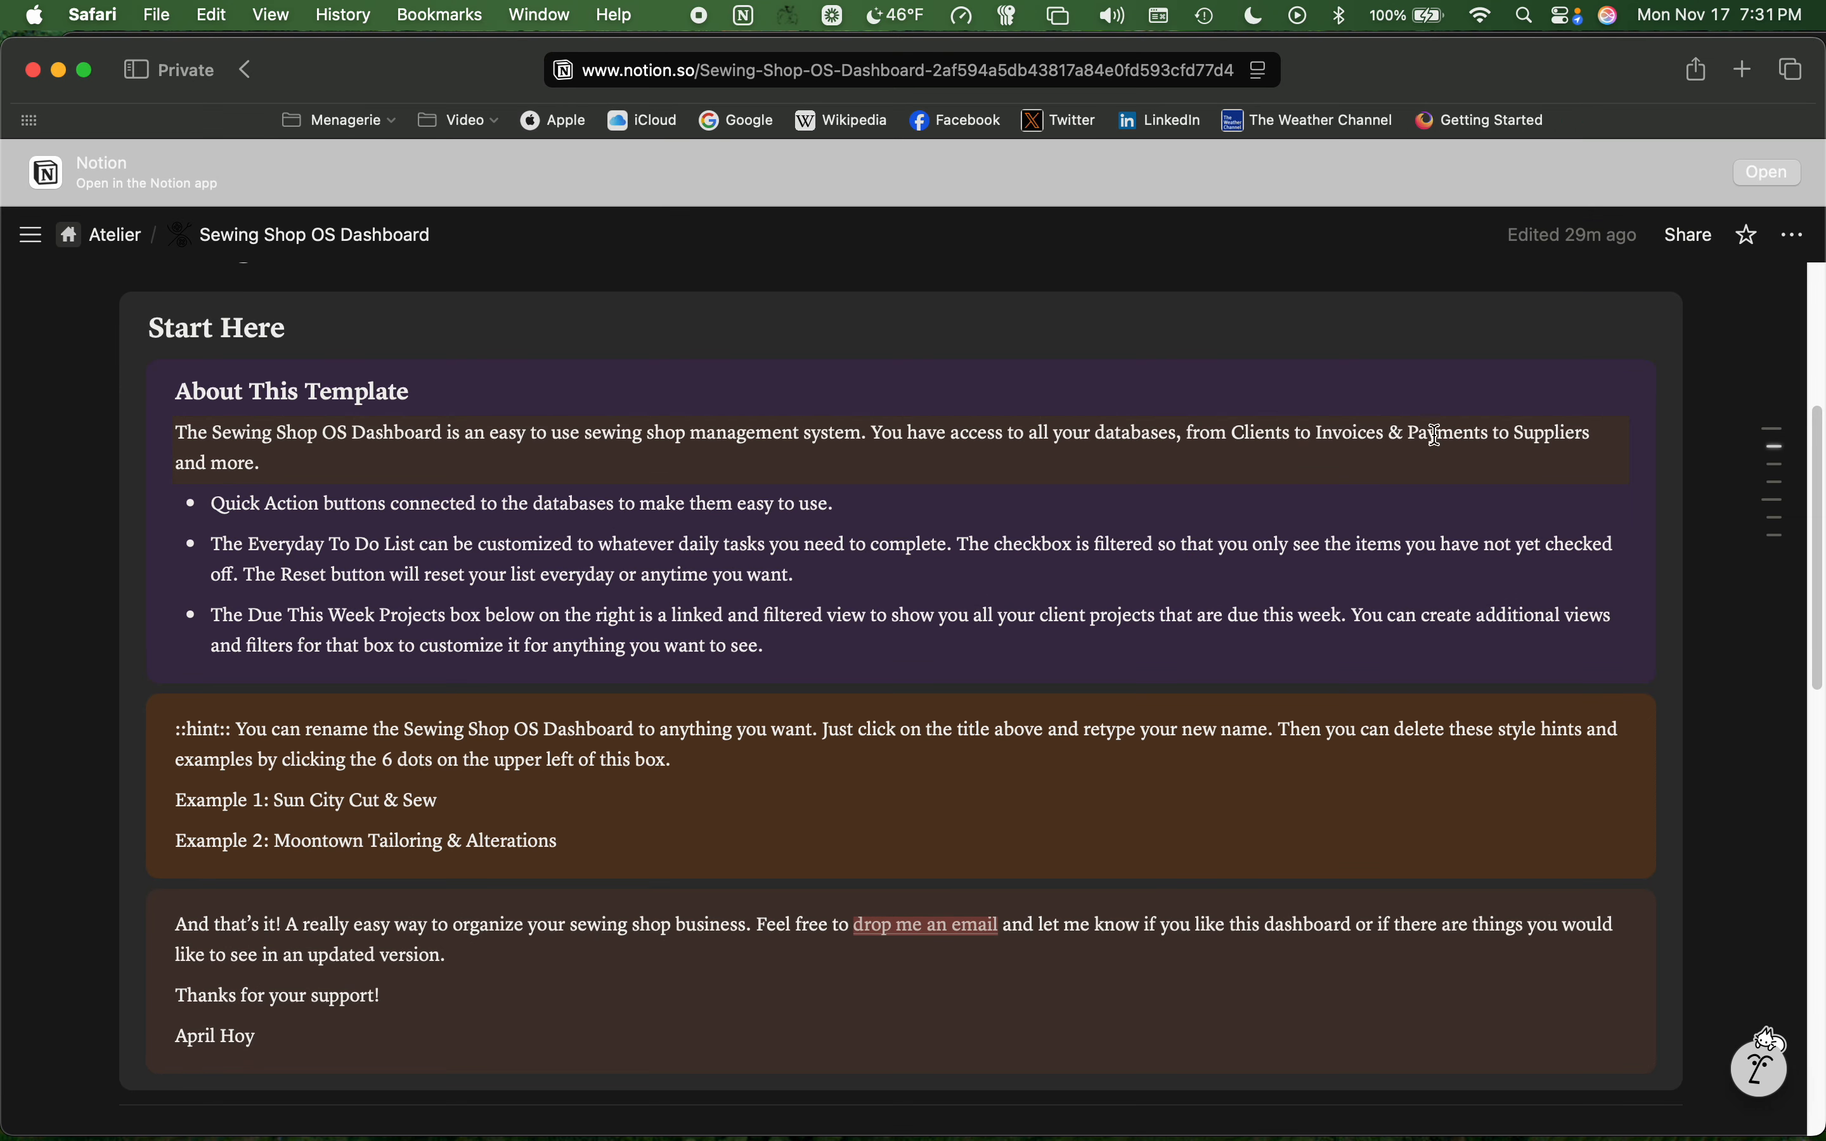
- Look over the whole dashboard in Dark Mode and view the block actions for the divider under Quick Actions
scroll(1428, 519, "up", 5)
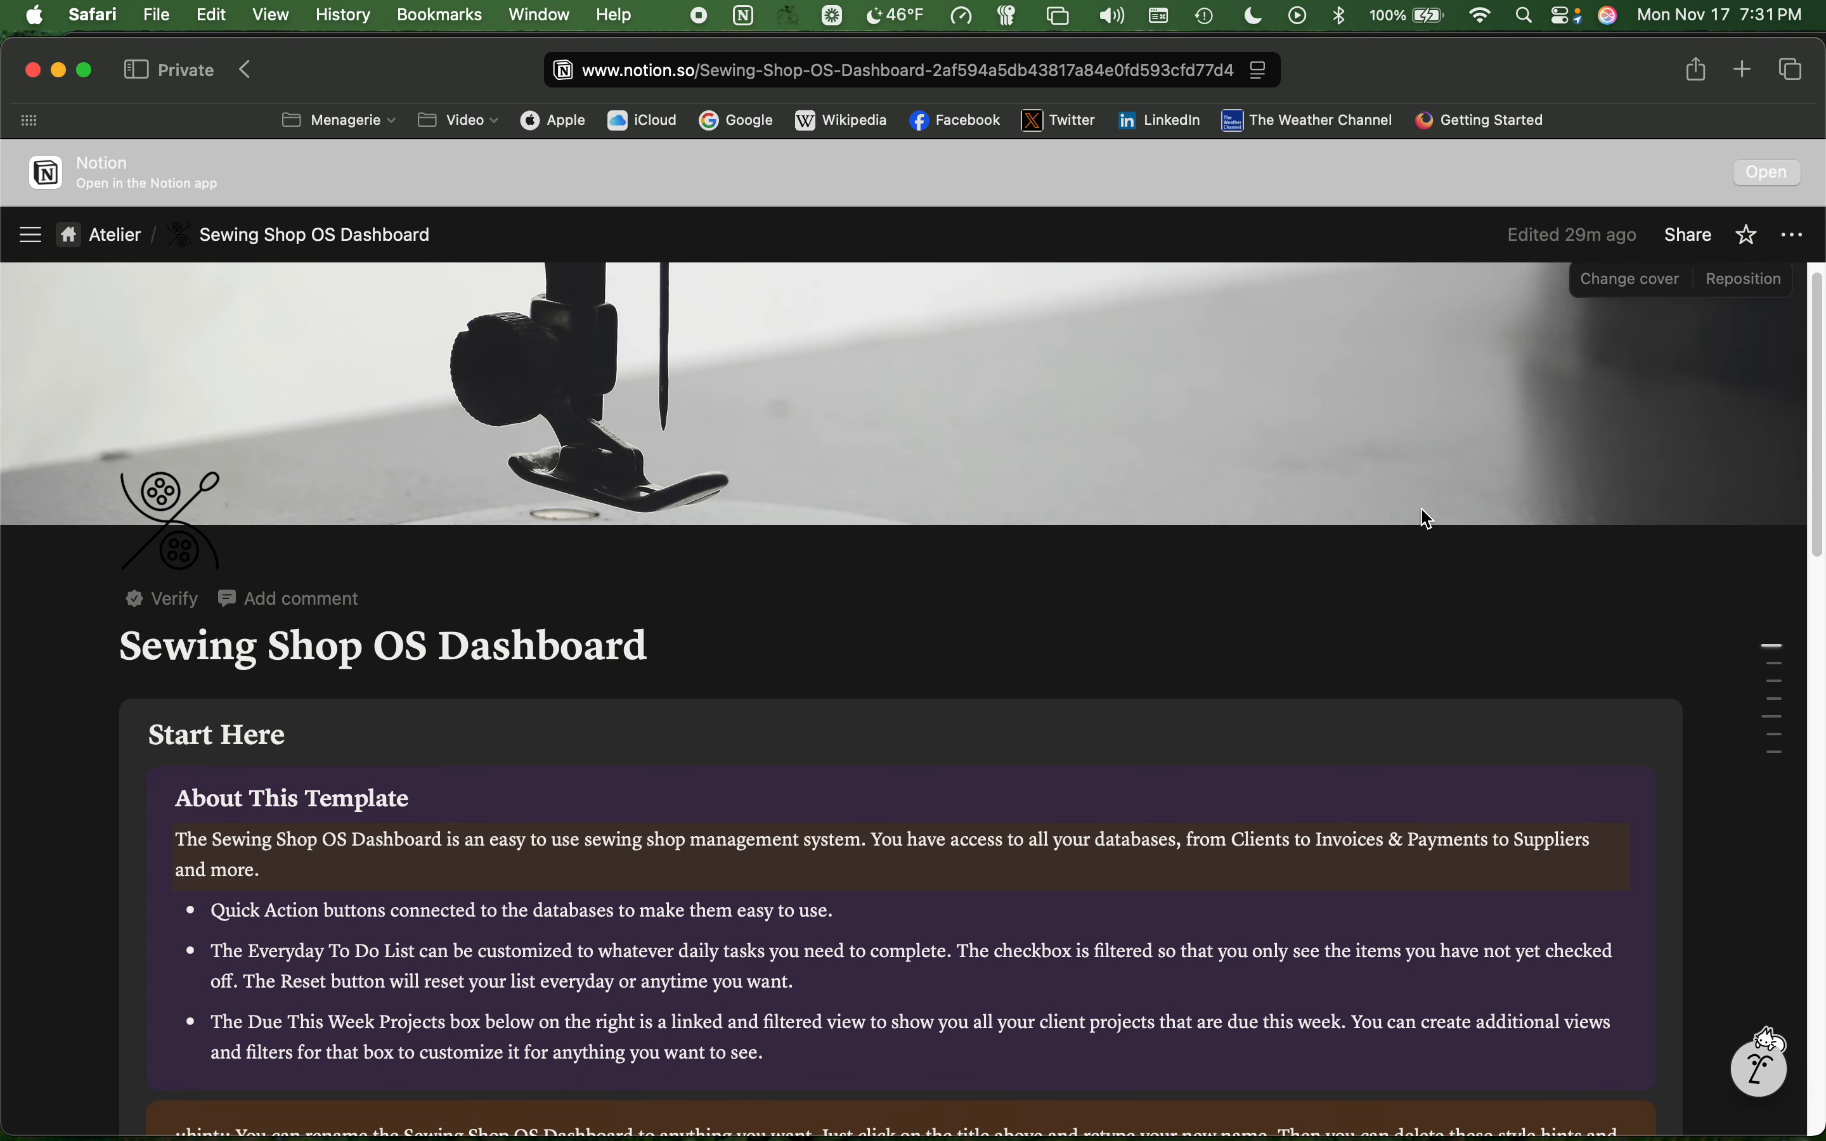
scroll(1428, 520, "down", 10)
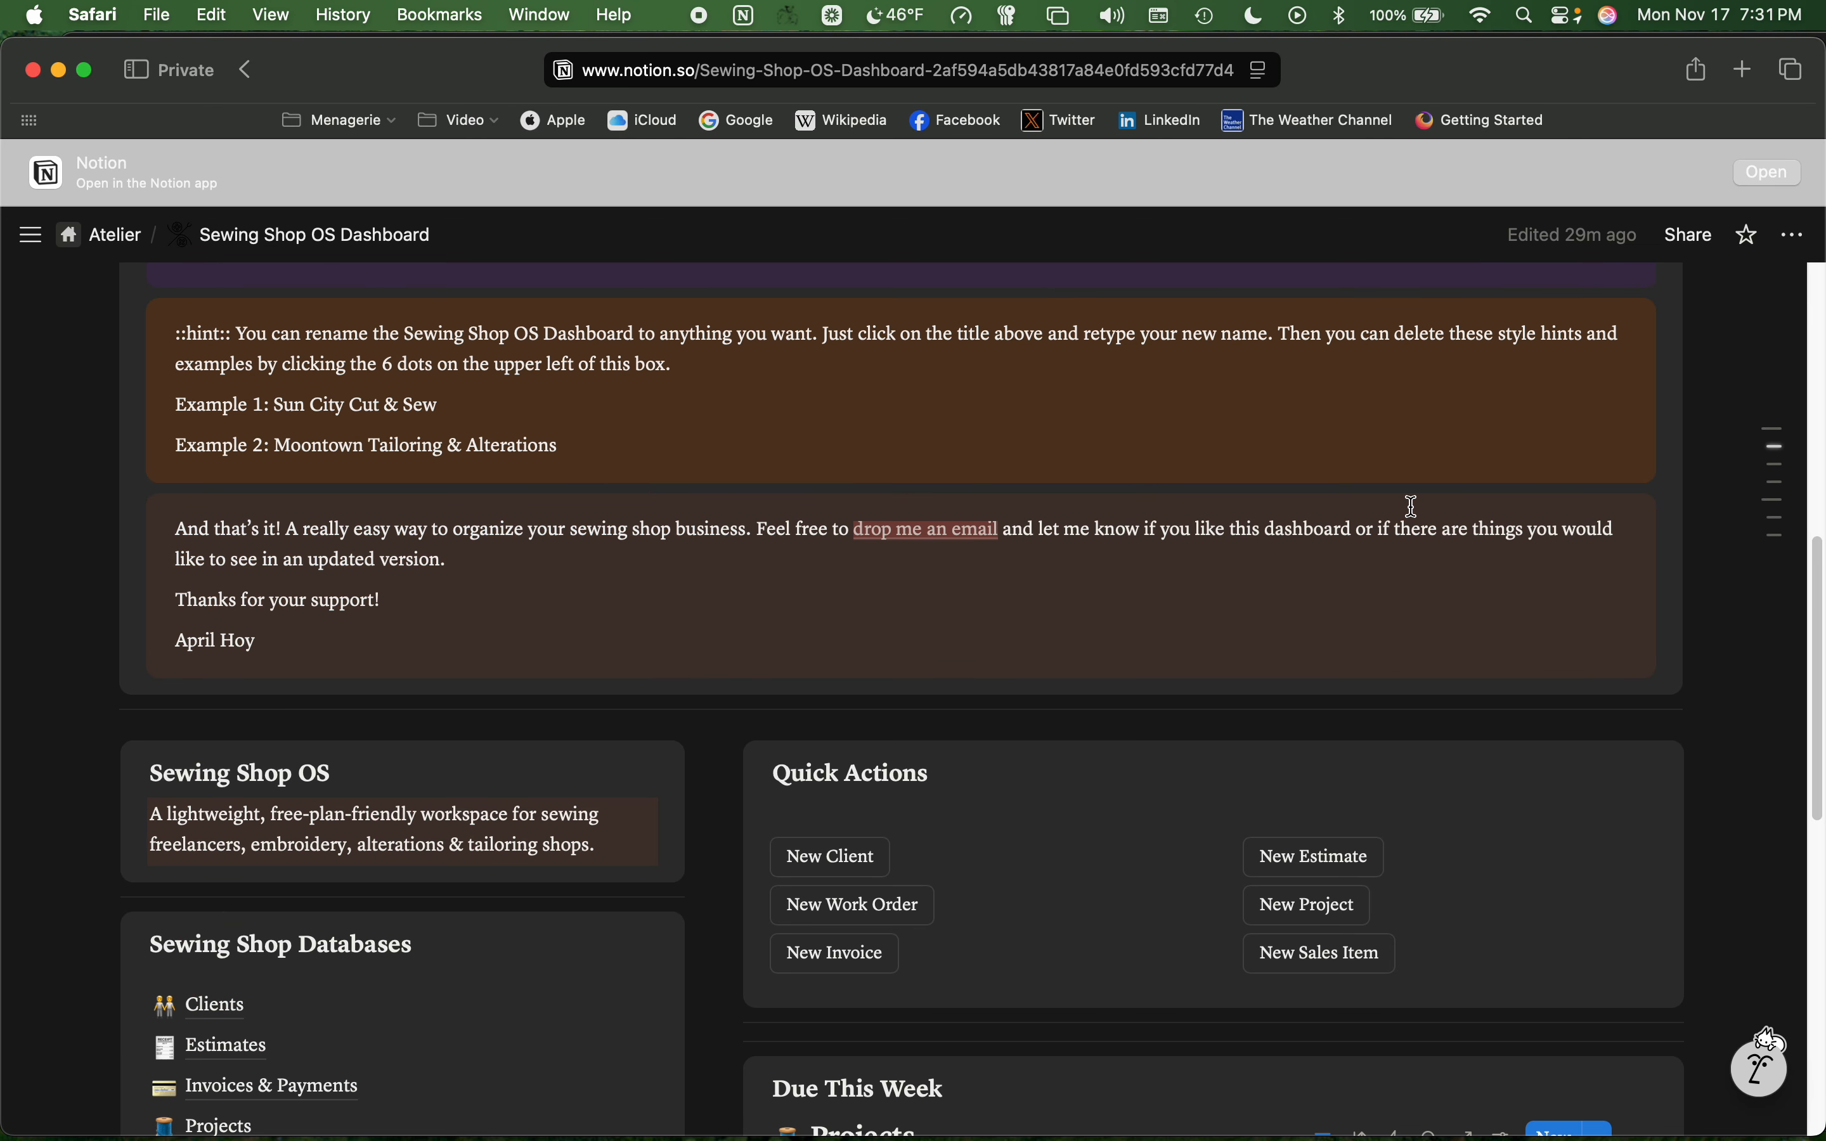
scroll(1411, 505, "down", 10)
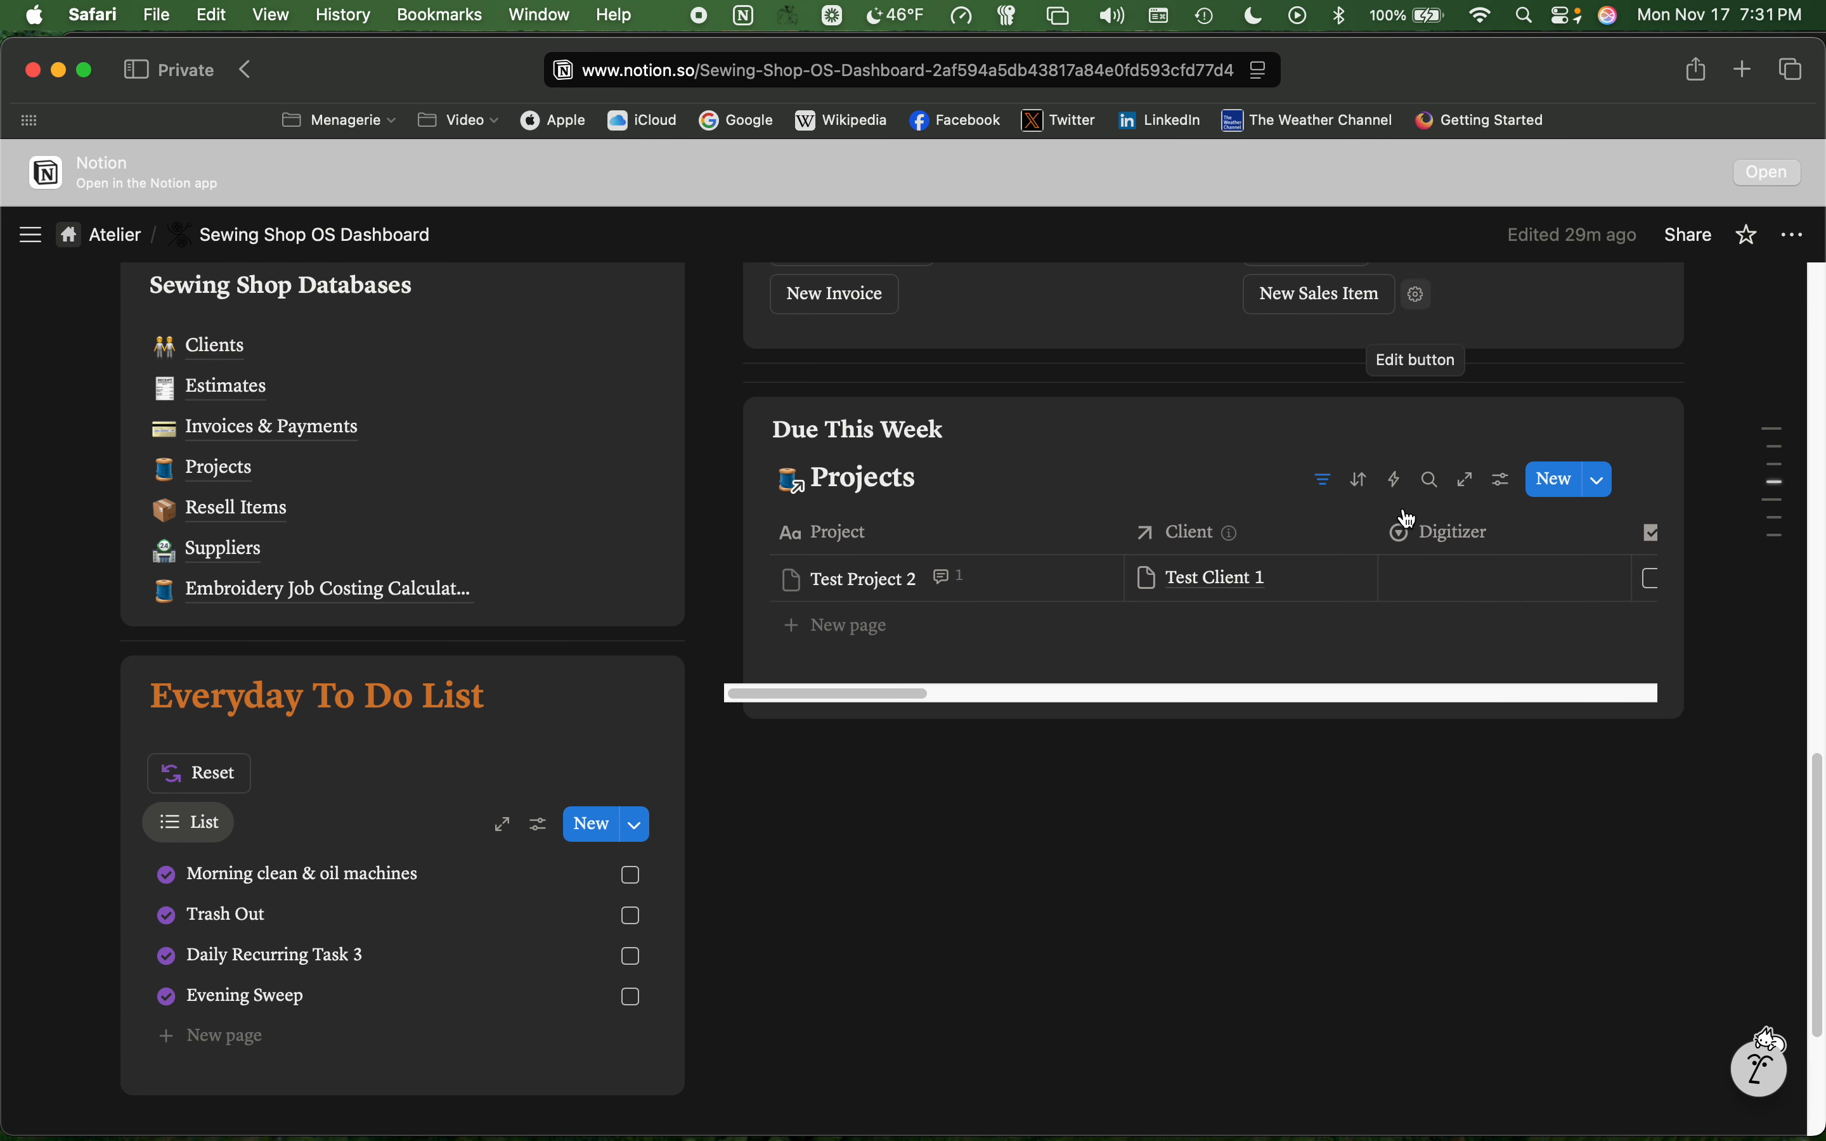
scroll(1408, 518, "down", 4)
scroll(1403, 510, "up", 10)
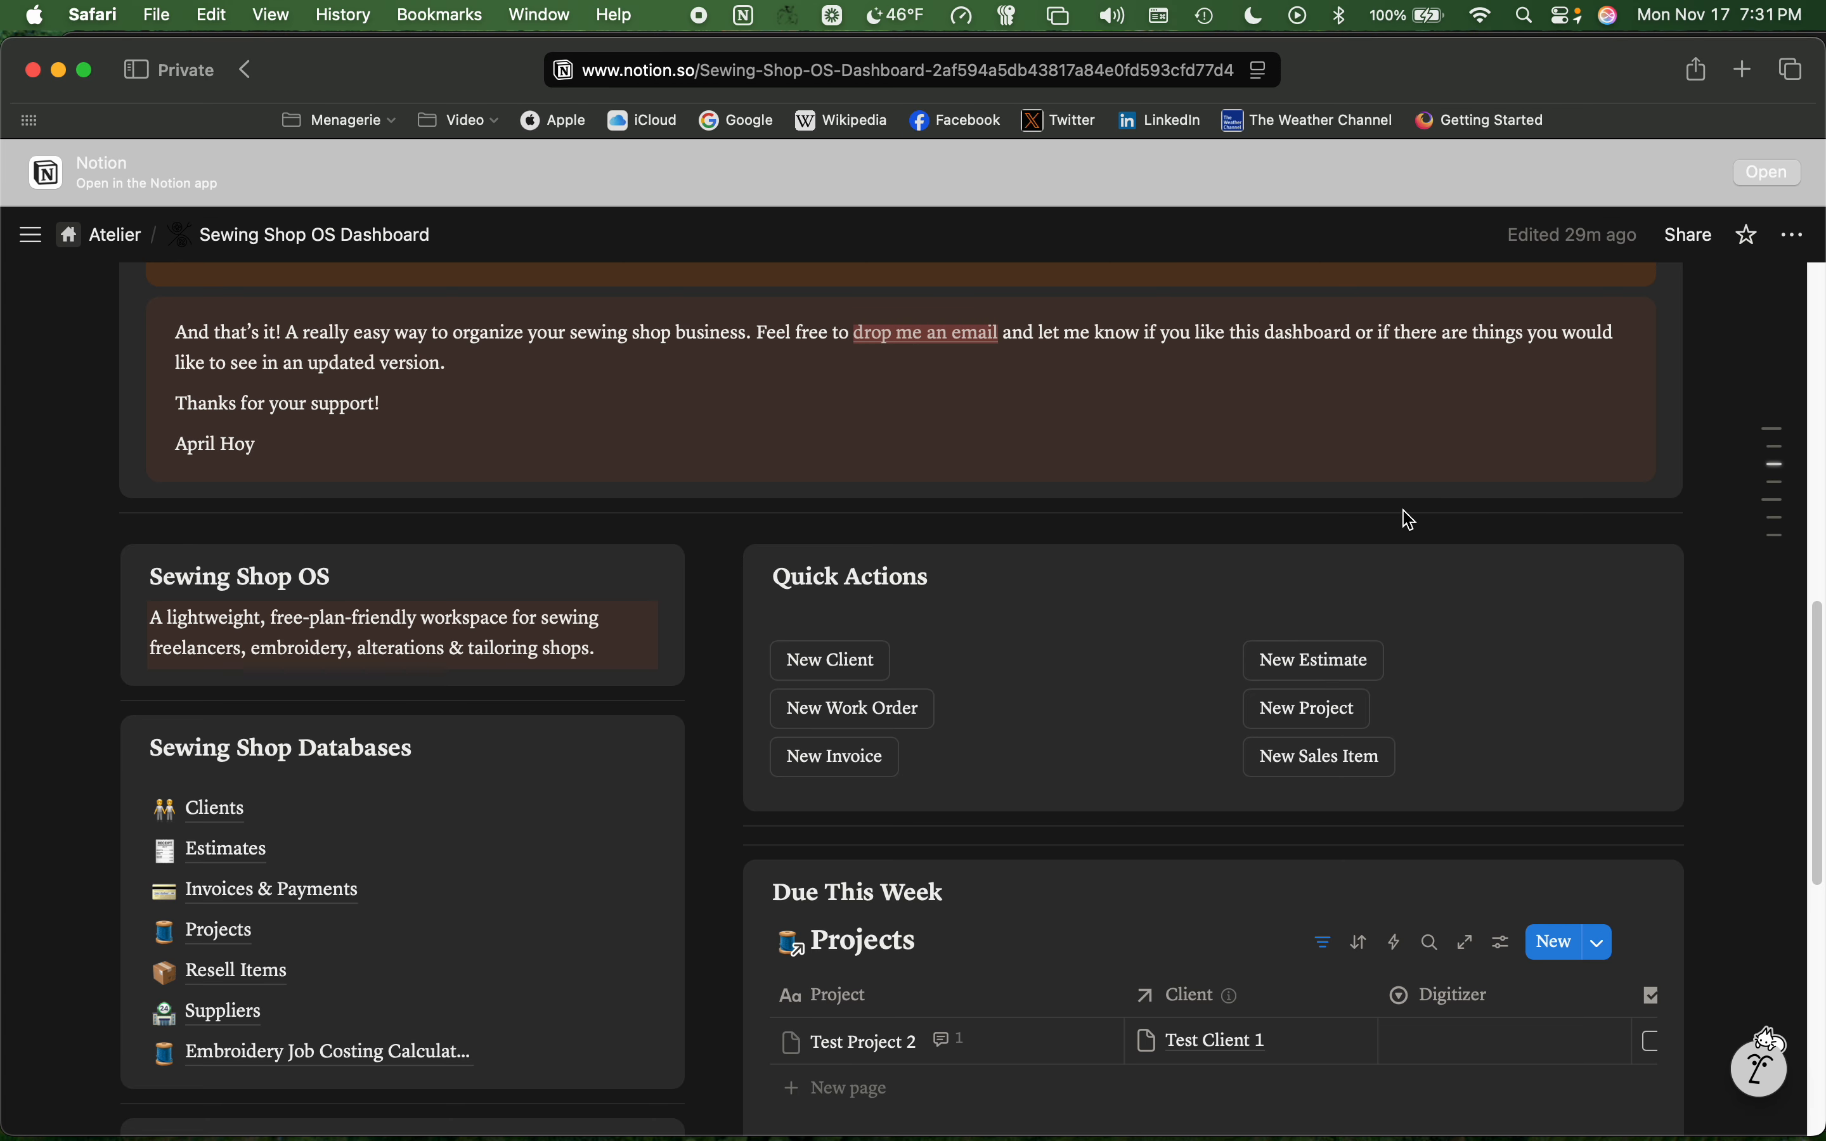
scroll(1404, 510, "up", 7)
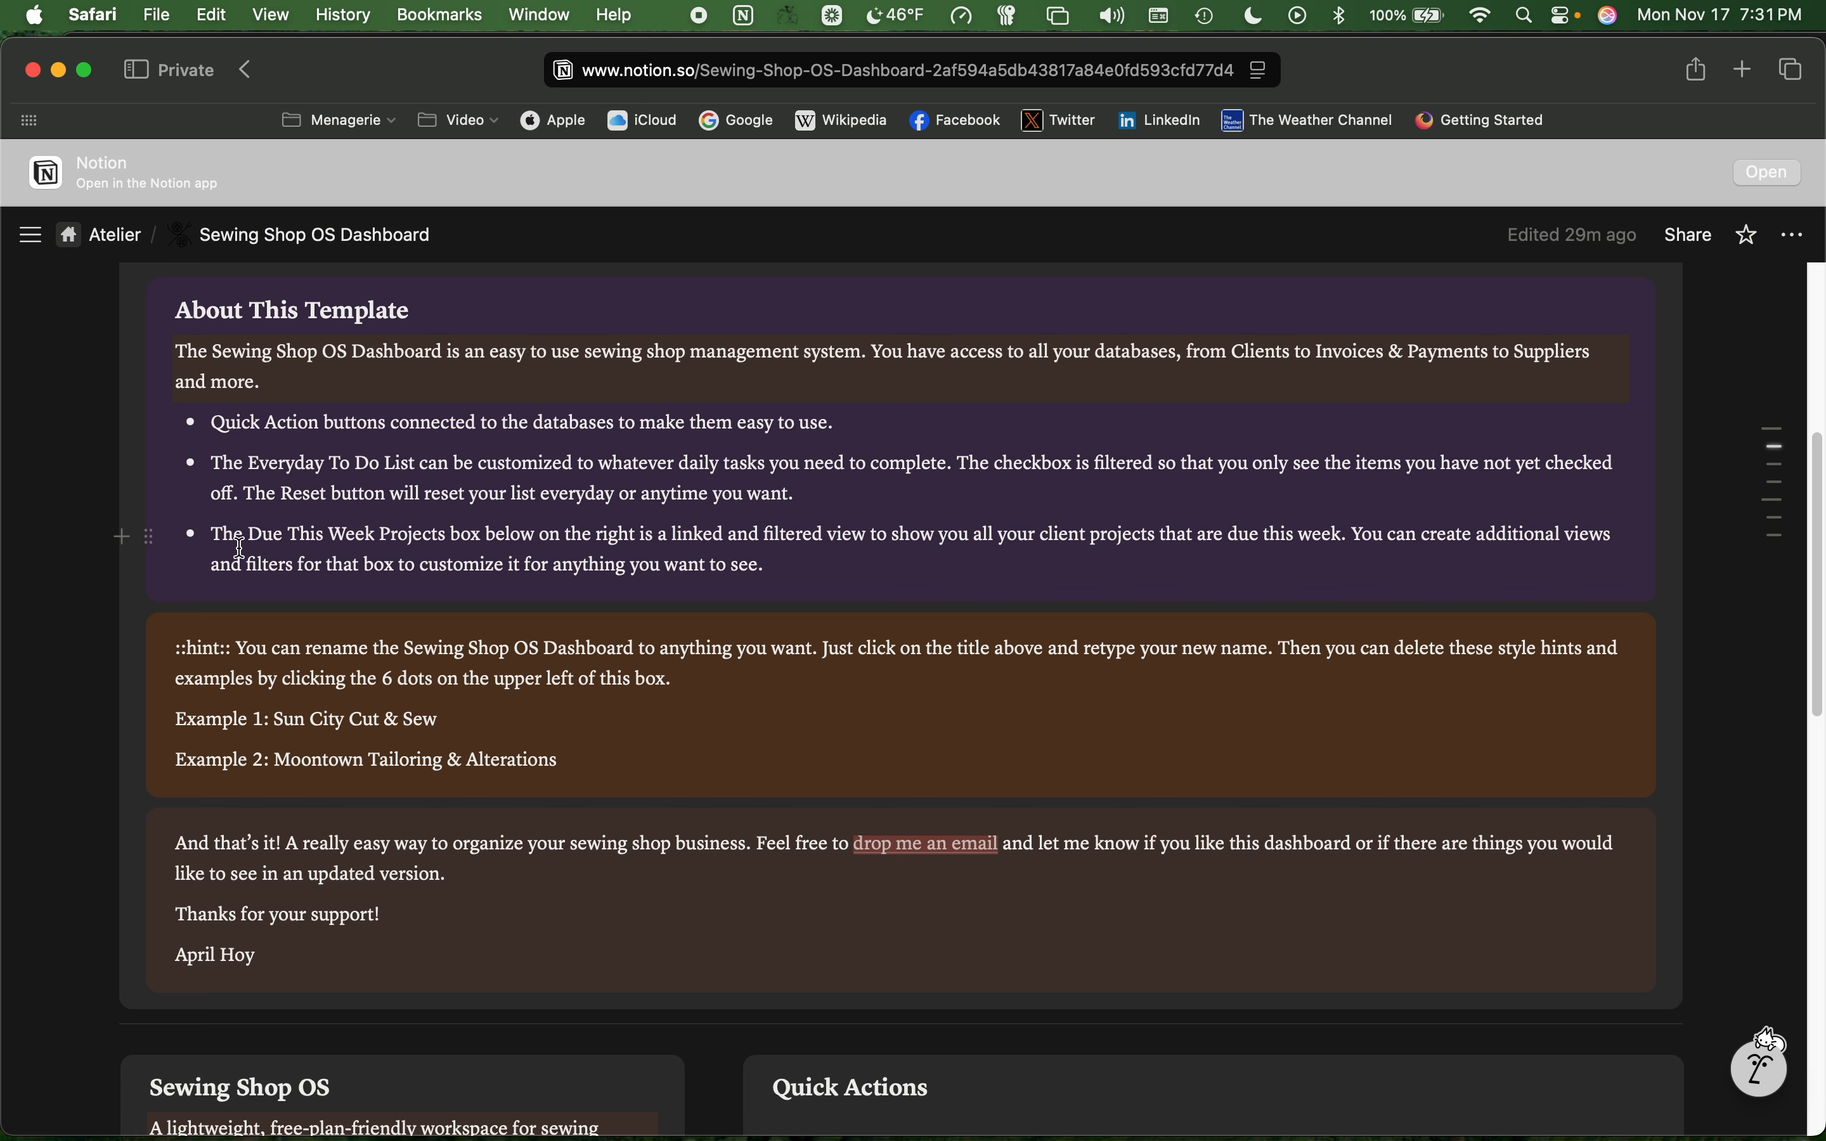
scroll(318, 849, "down", 6)
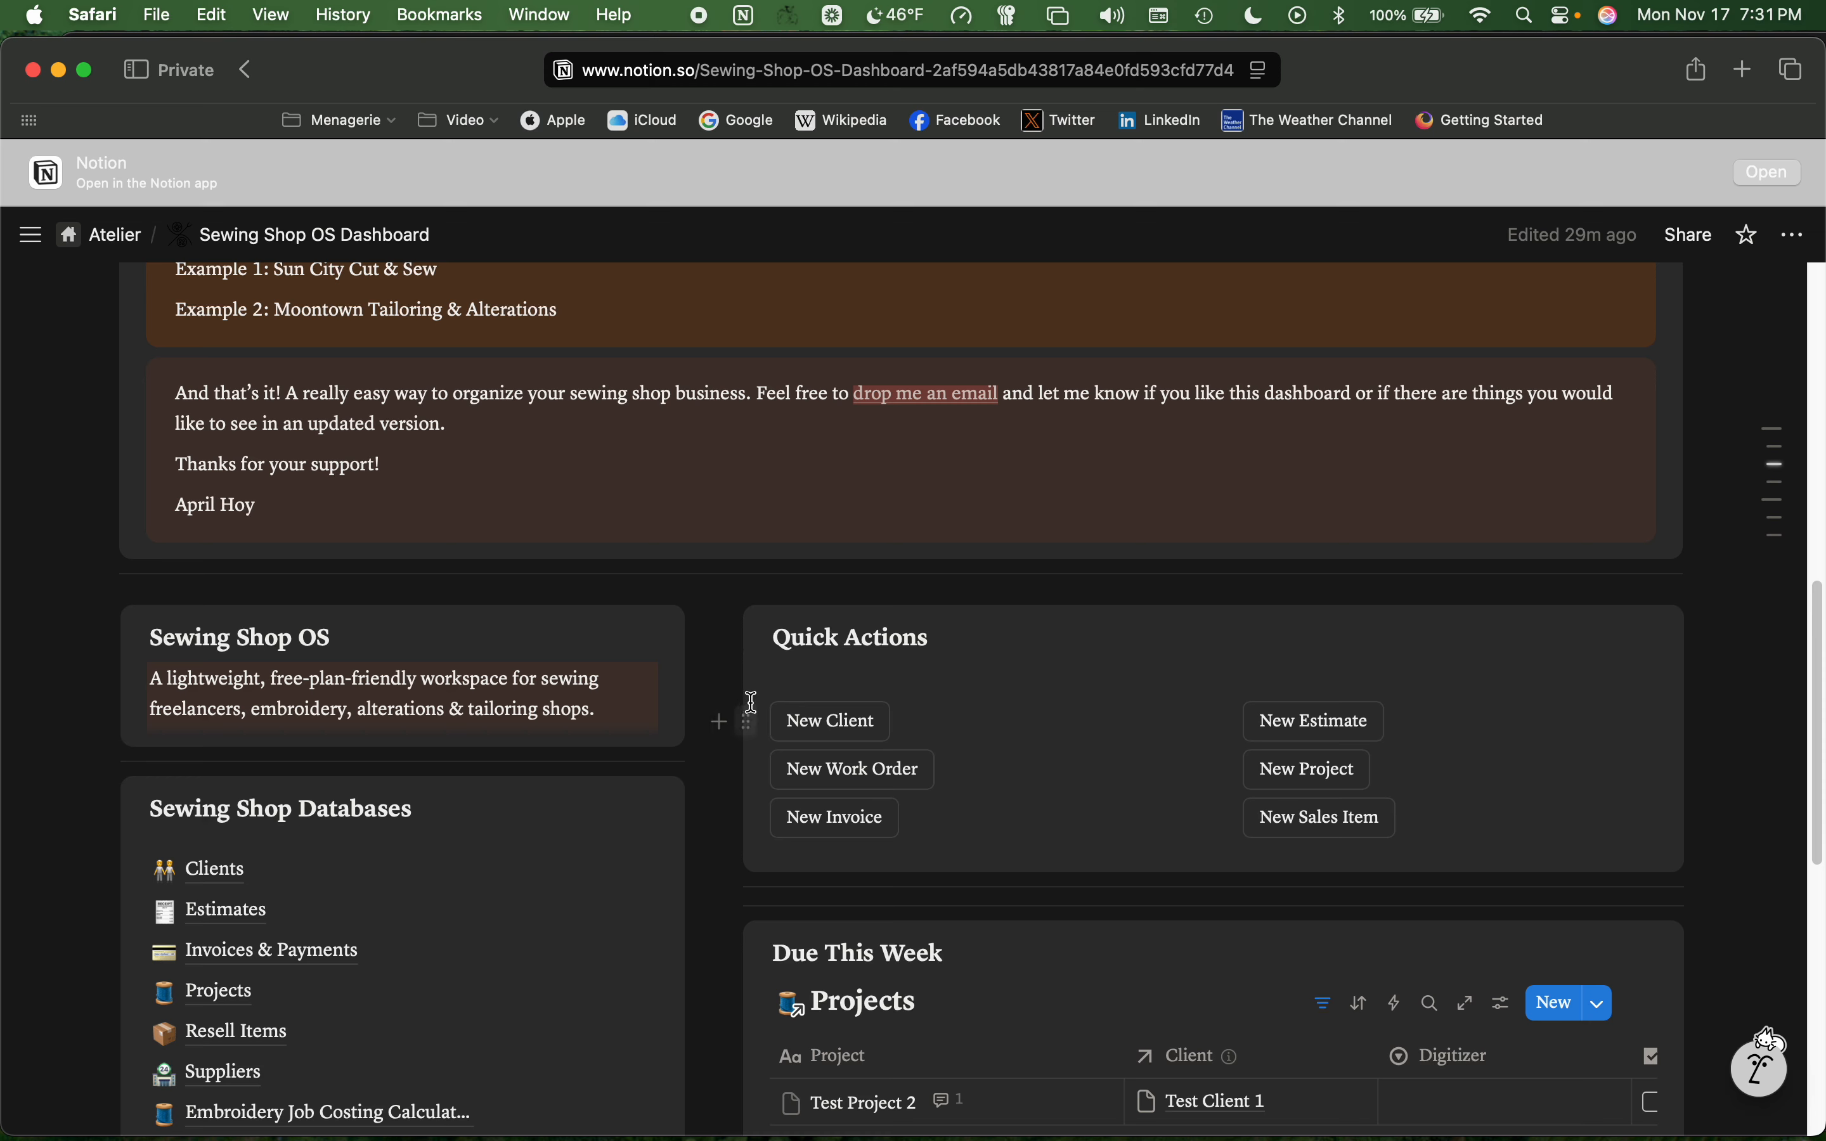
left_click(746, 670)
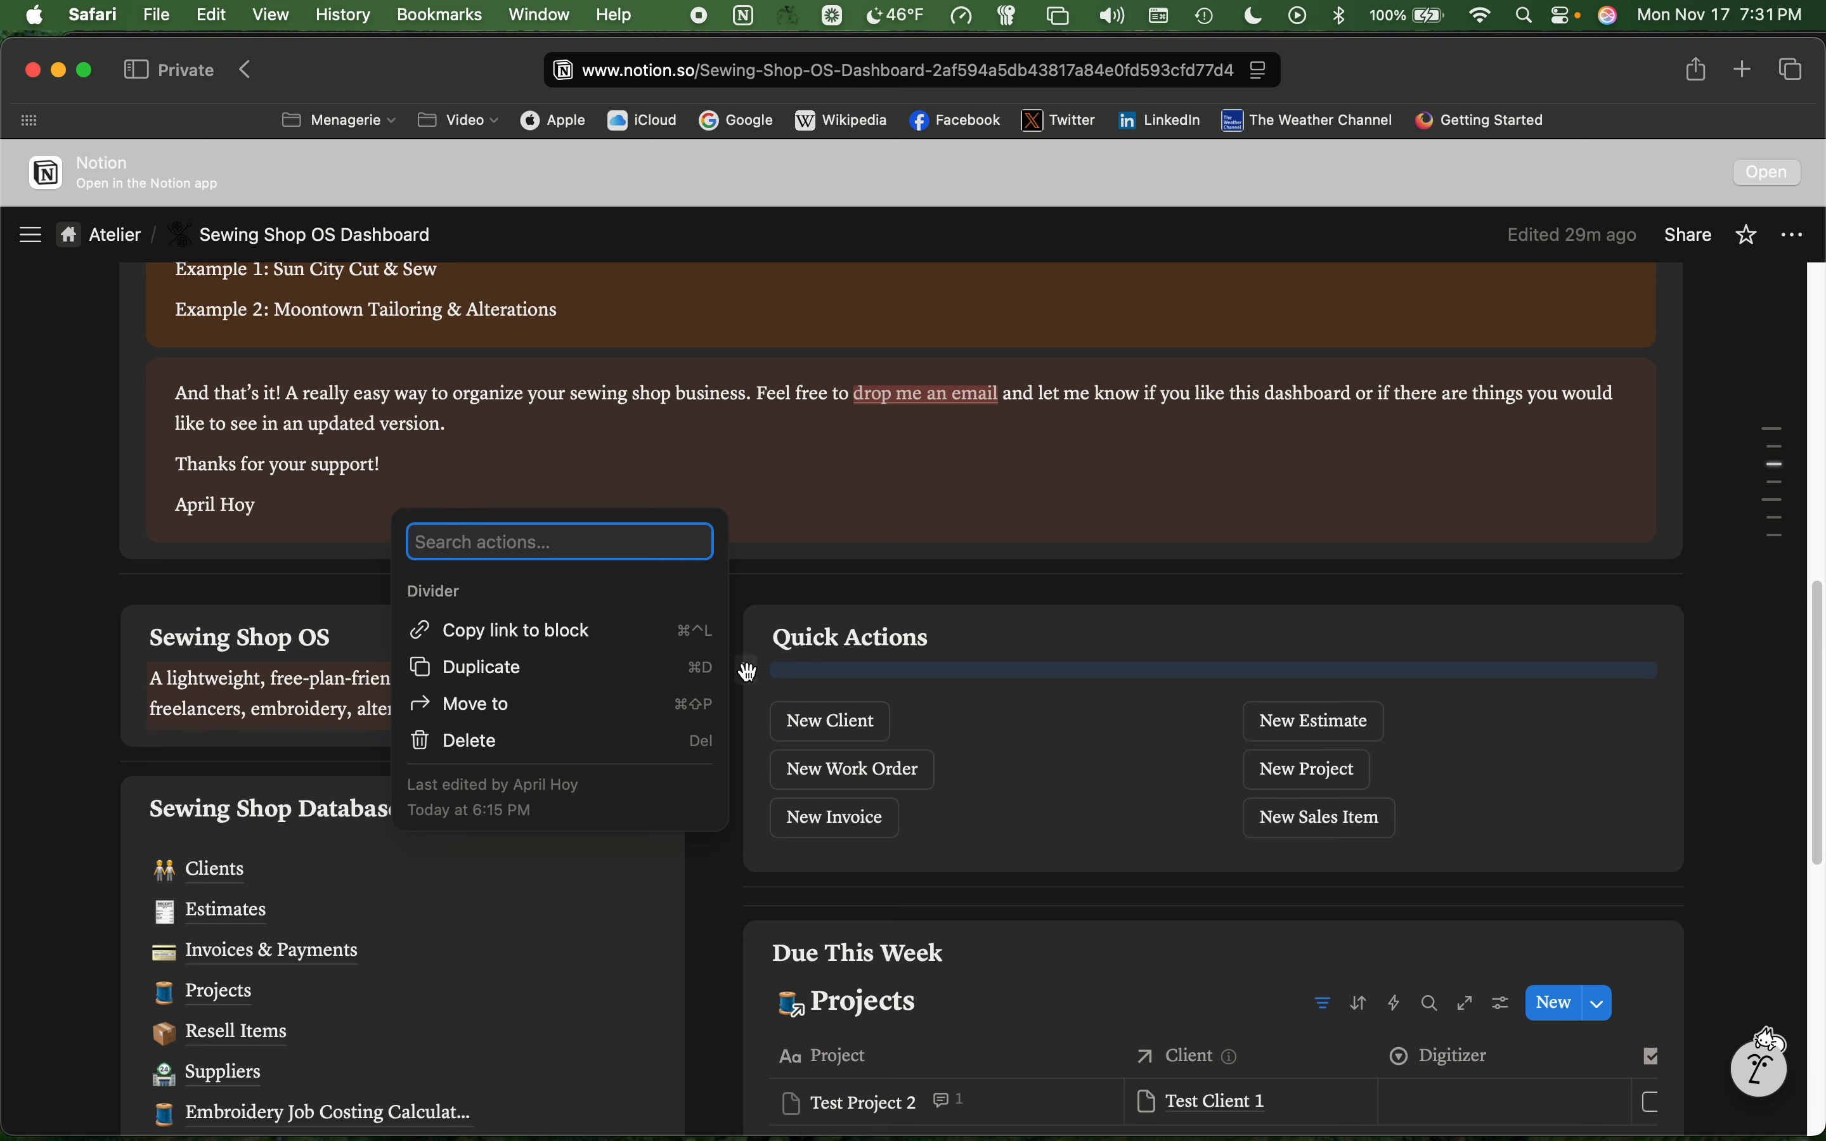
key("Escape")
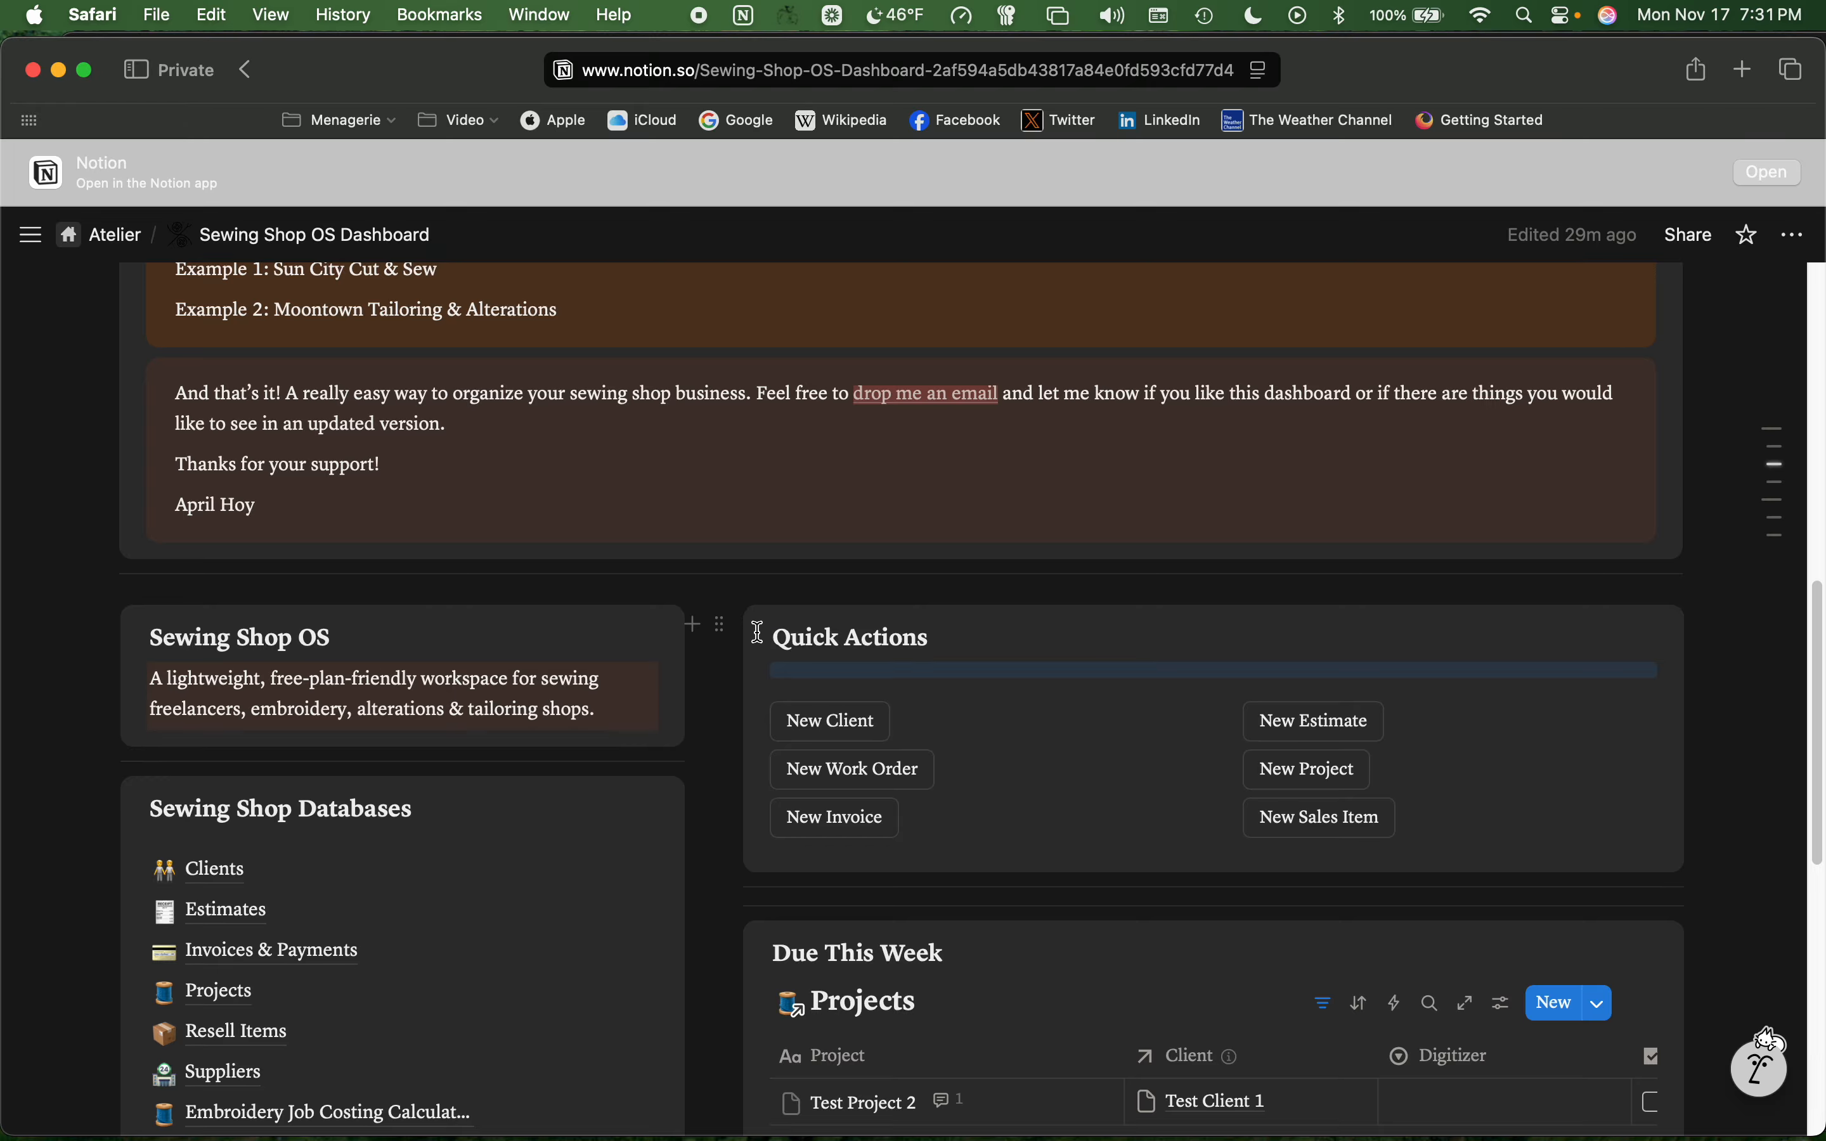
- Change the Quick Actions callout's color to Purple background
left_click(721, 626)
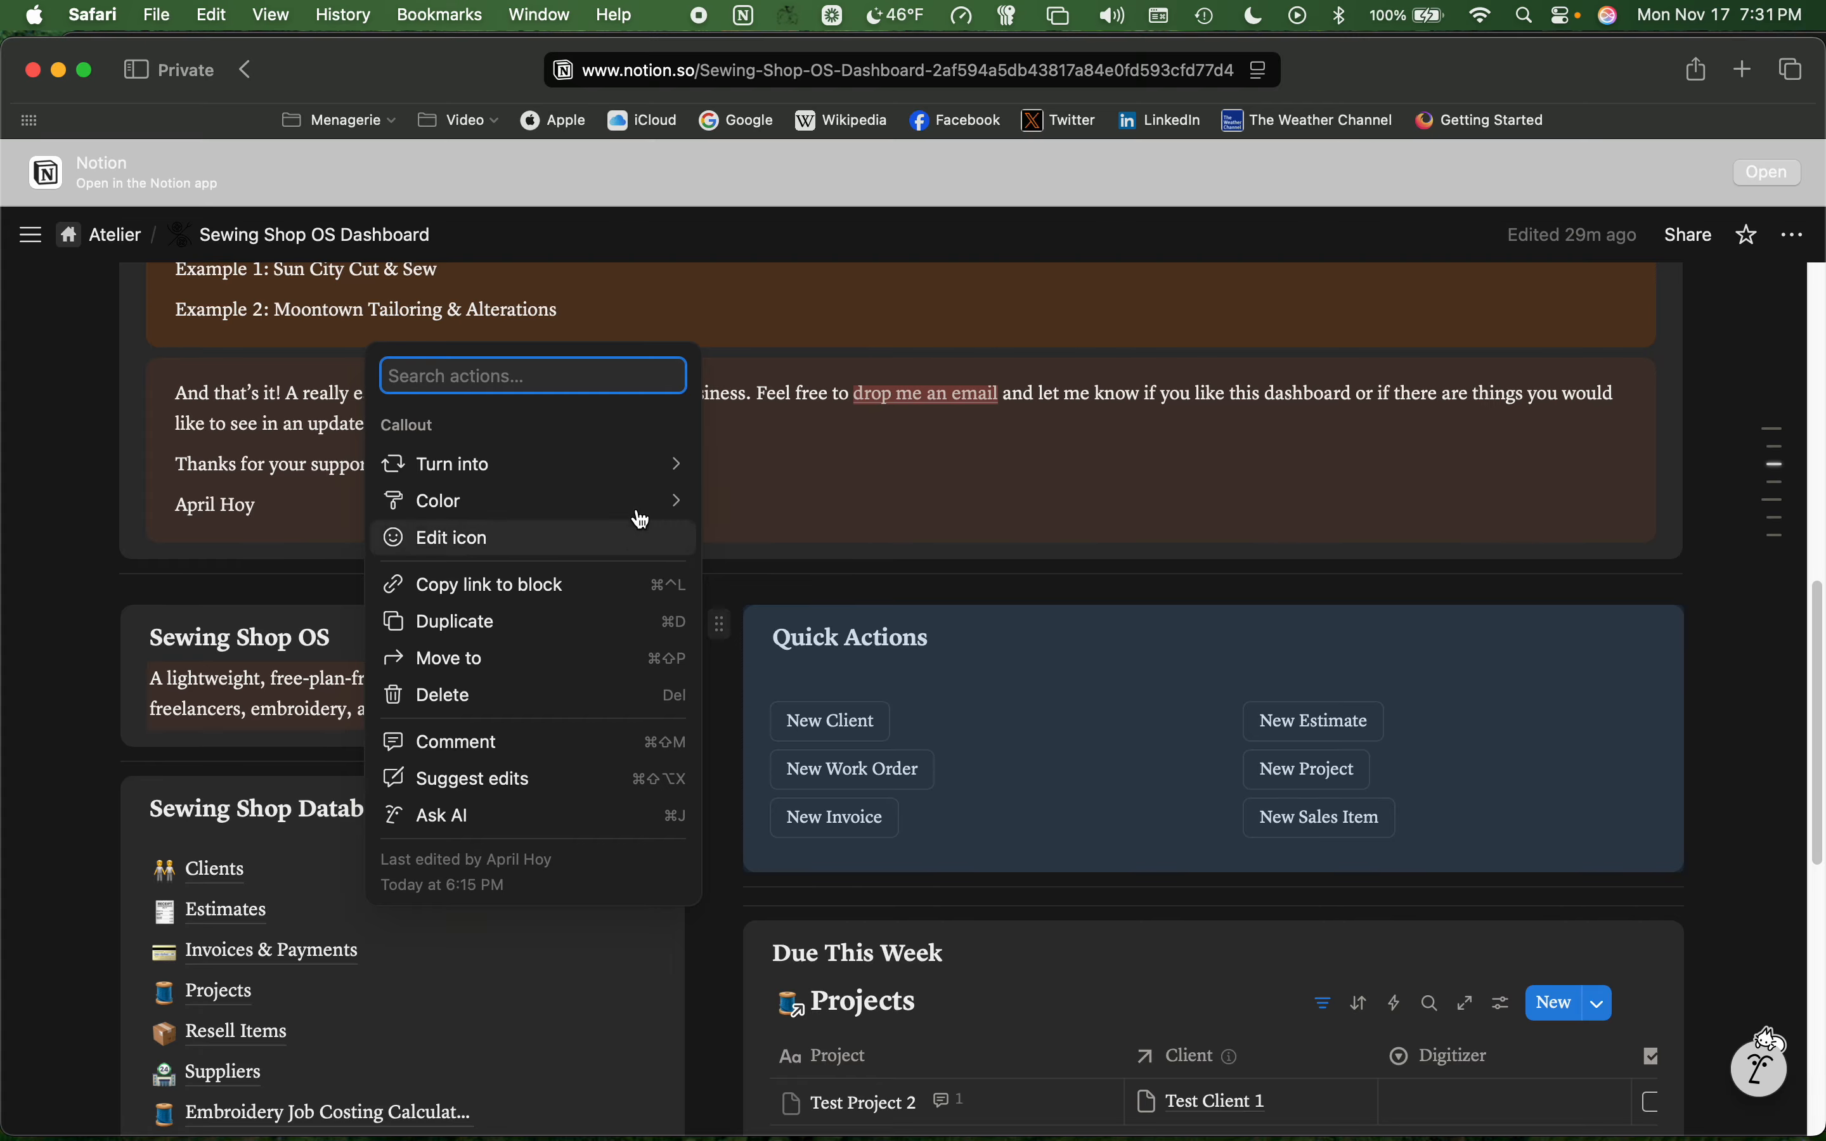
mouse_move(620, 496)
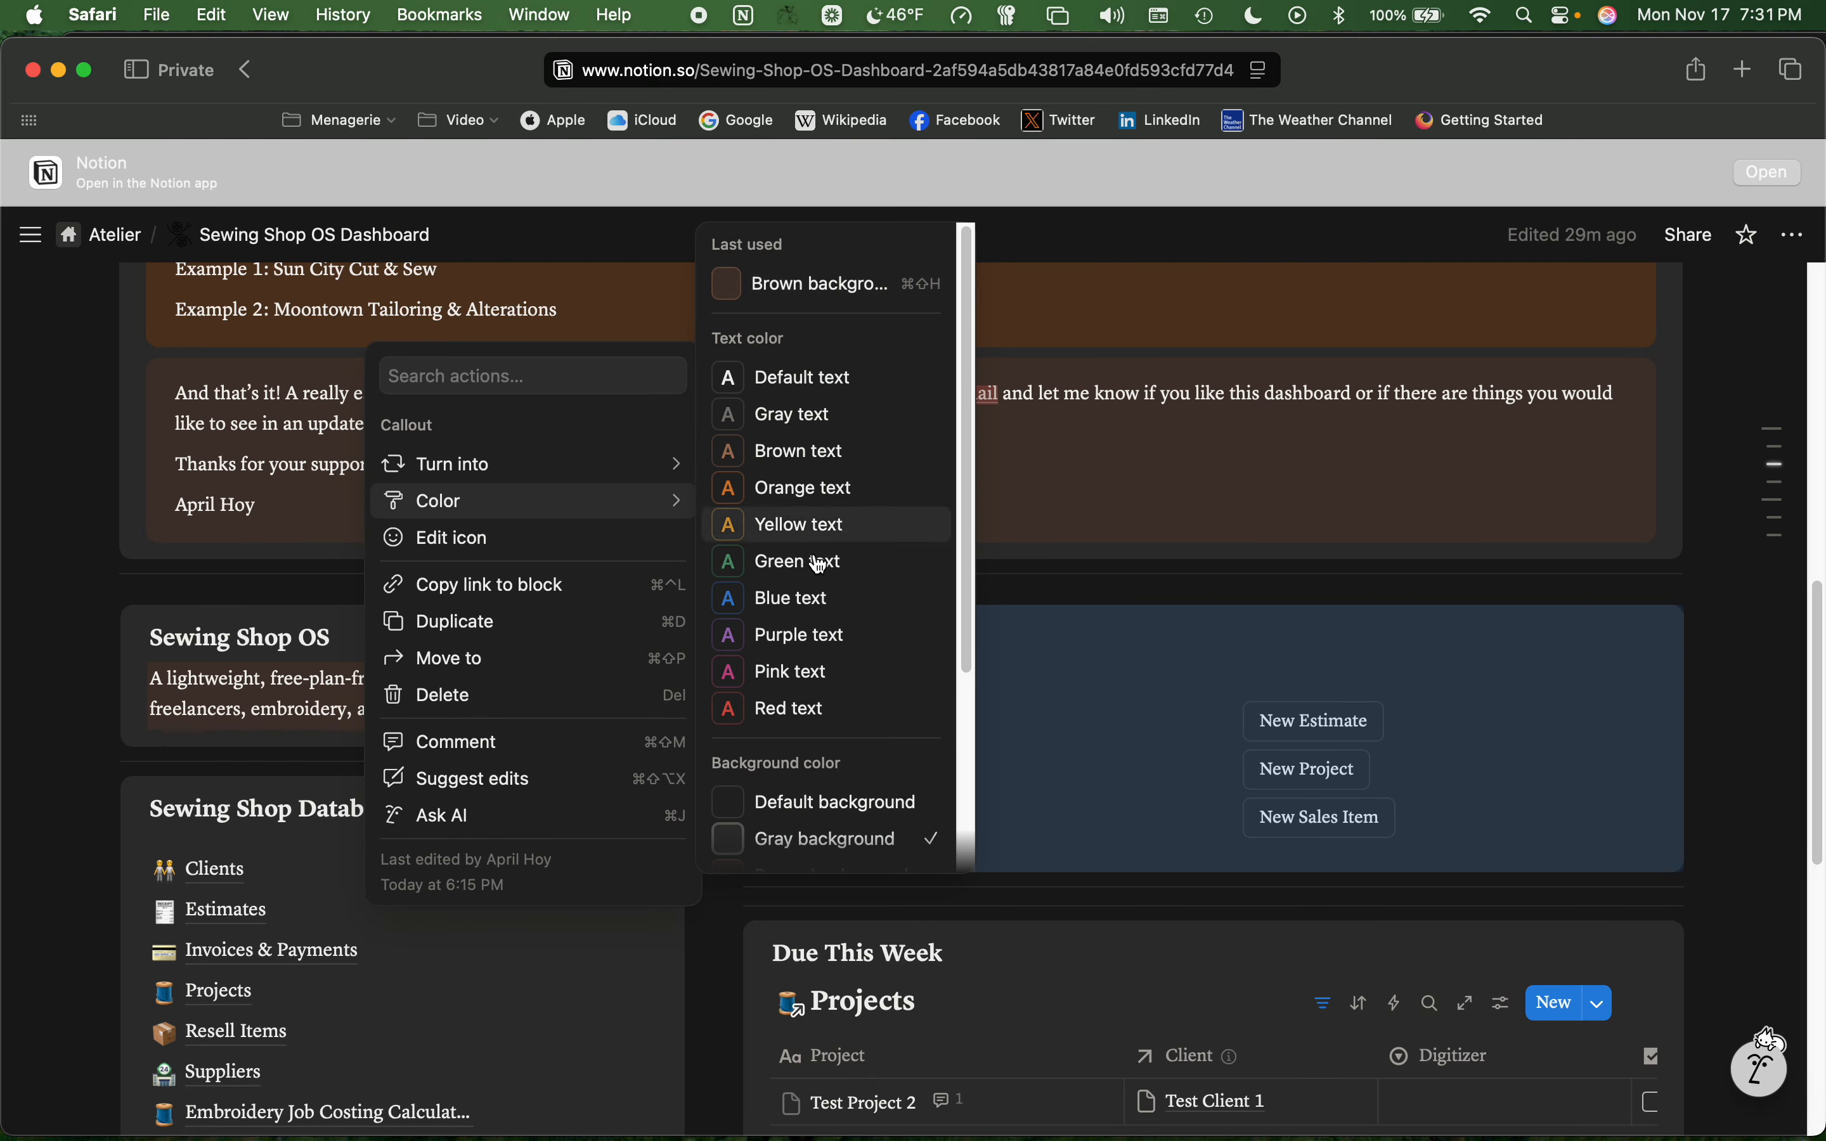
scroll(835, 827, "down", 4)
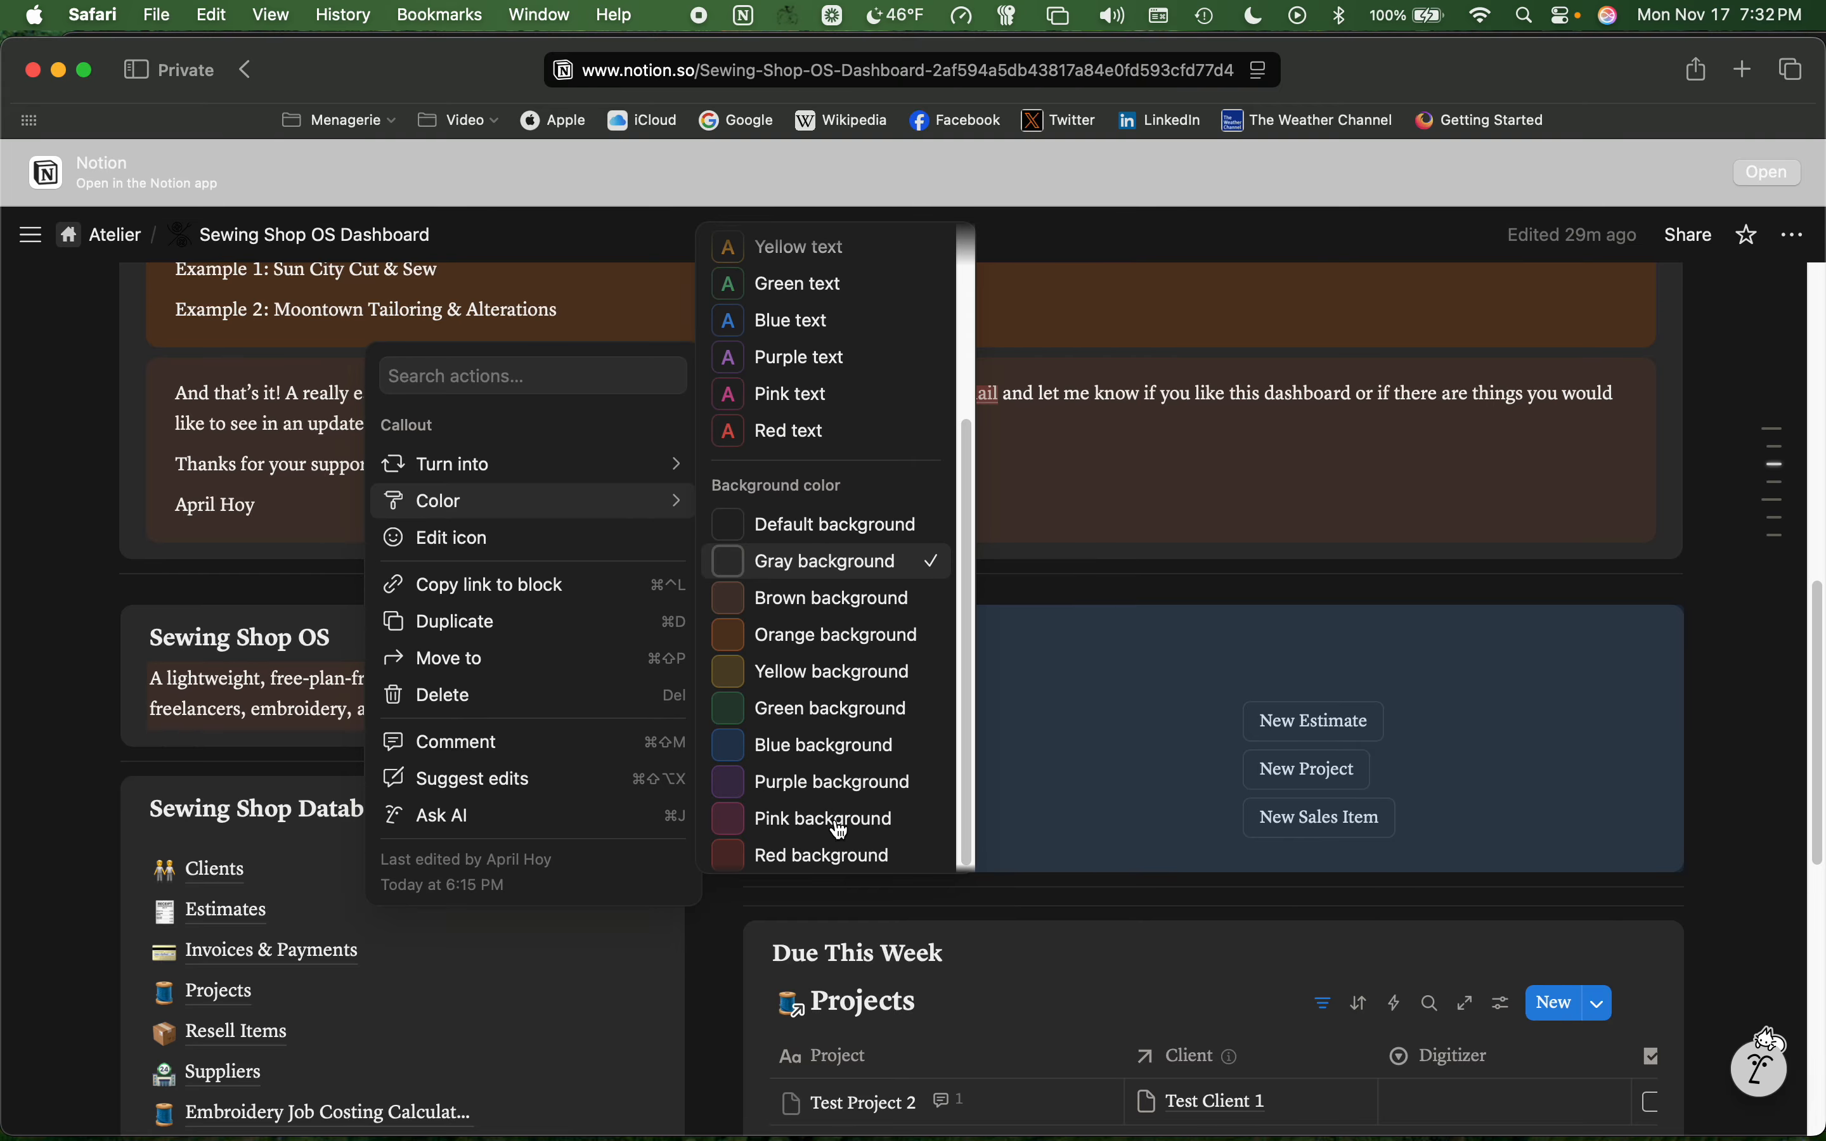
left_click(879, 788)
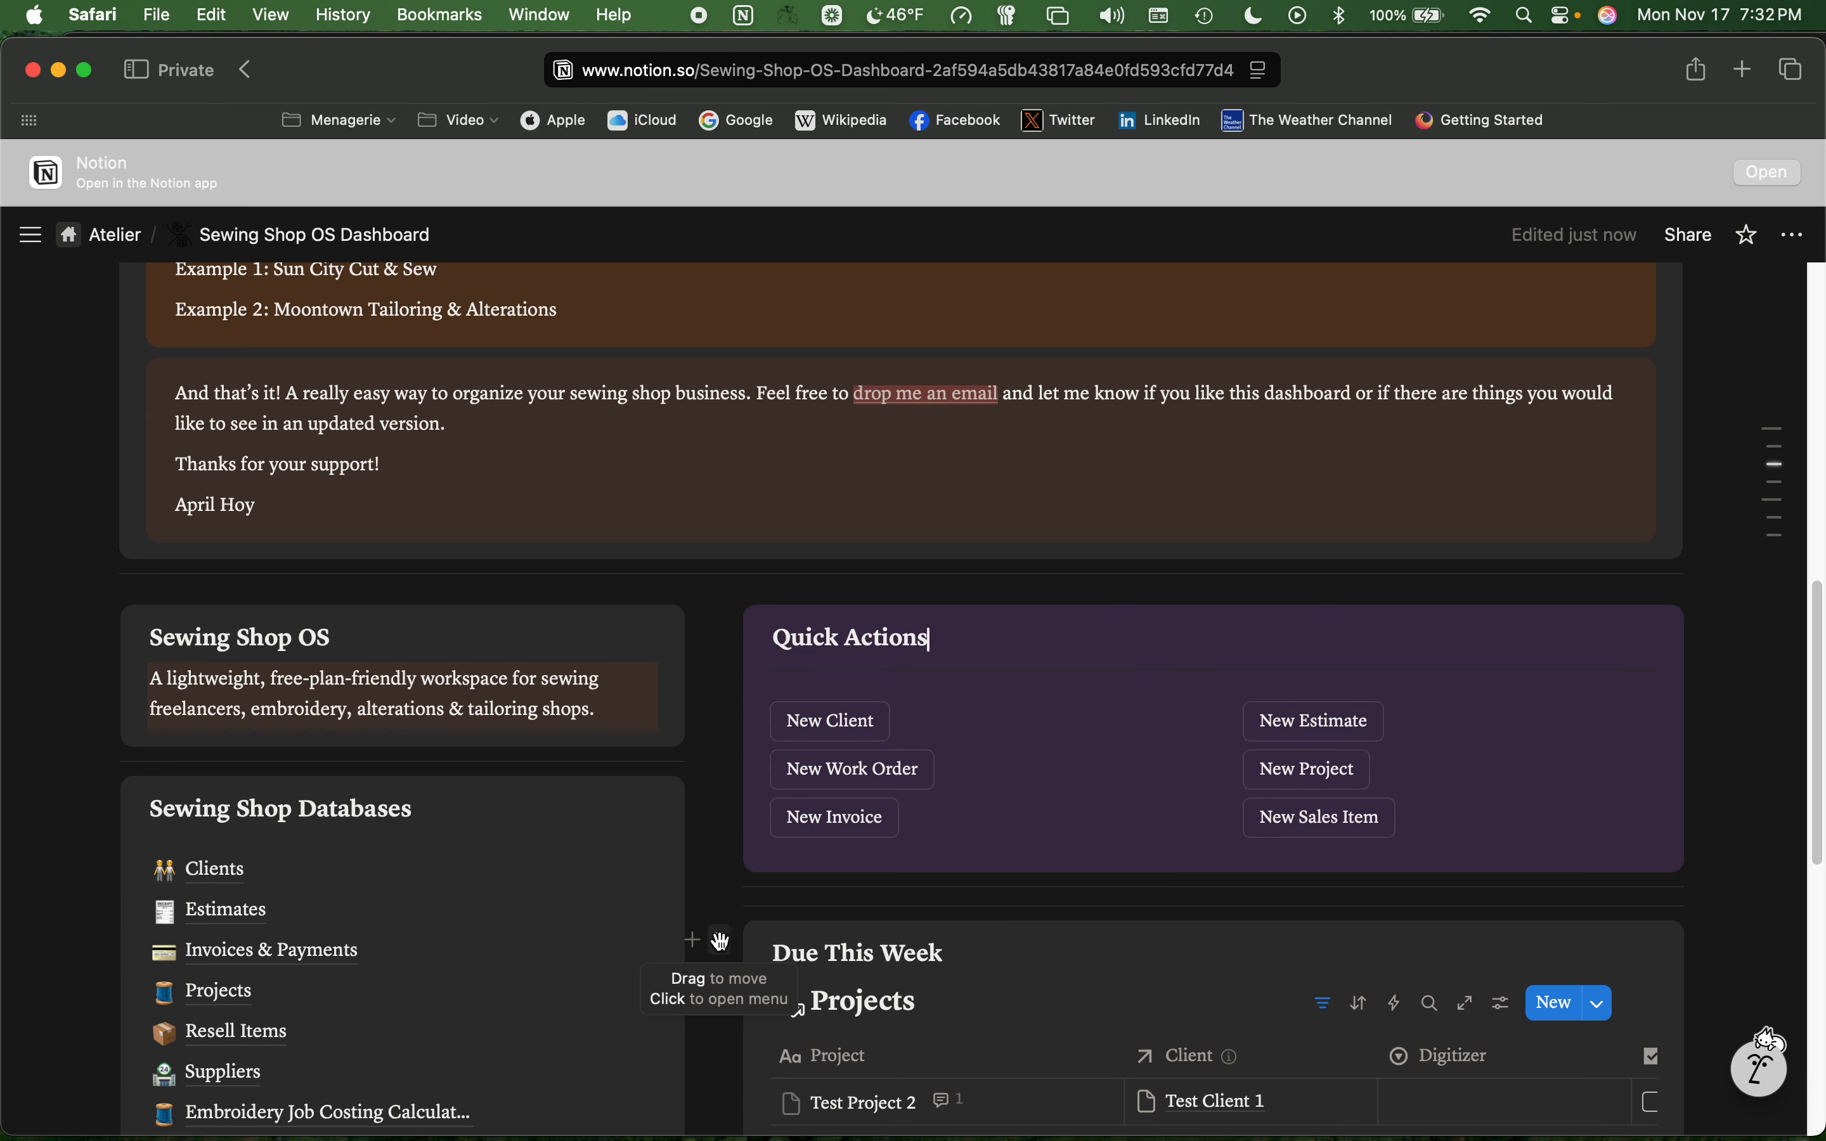
- Look over the recolored dashboard in Dark Mode, from the cover and Start Here section to Due This Week and the Everyday To Do List
scroll(550, 673, "up", 10)
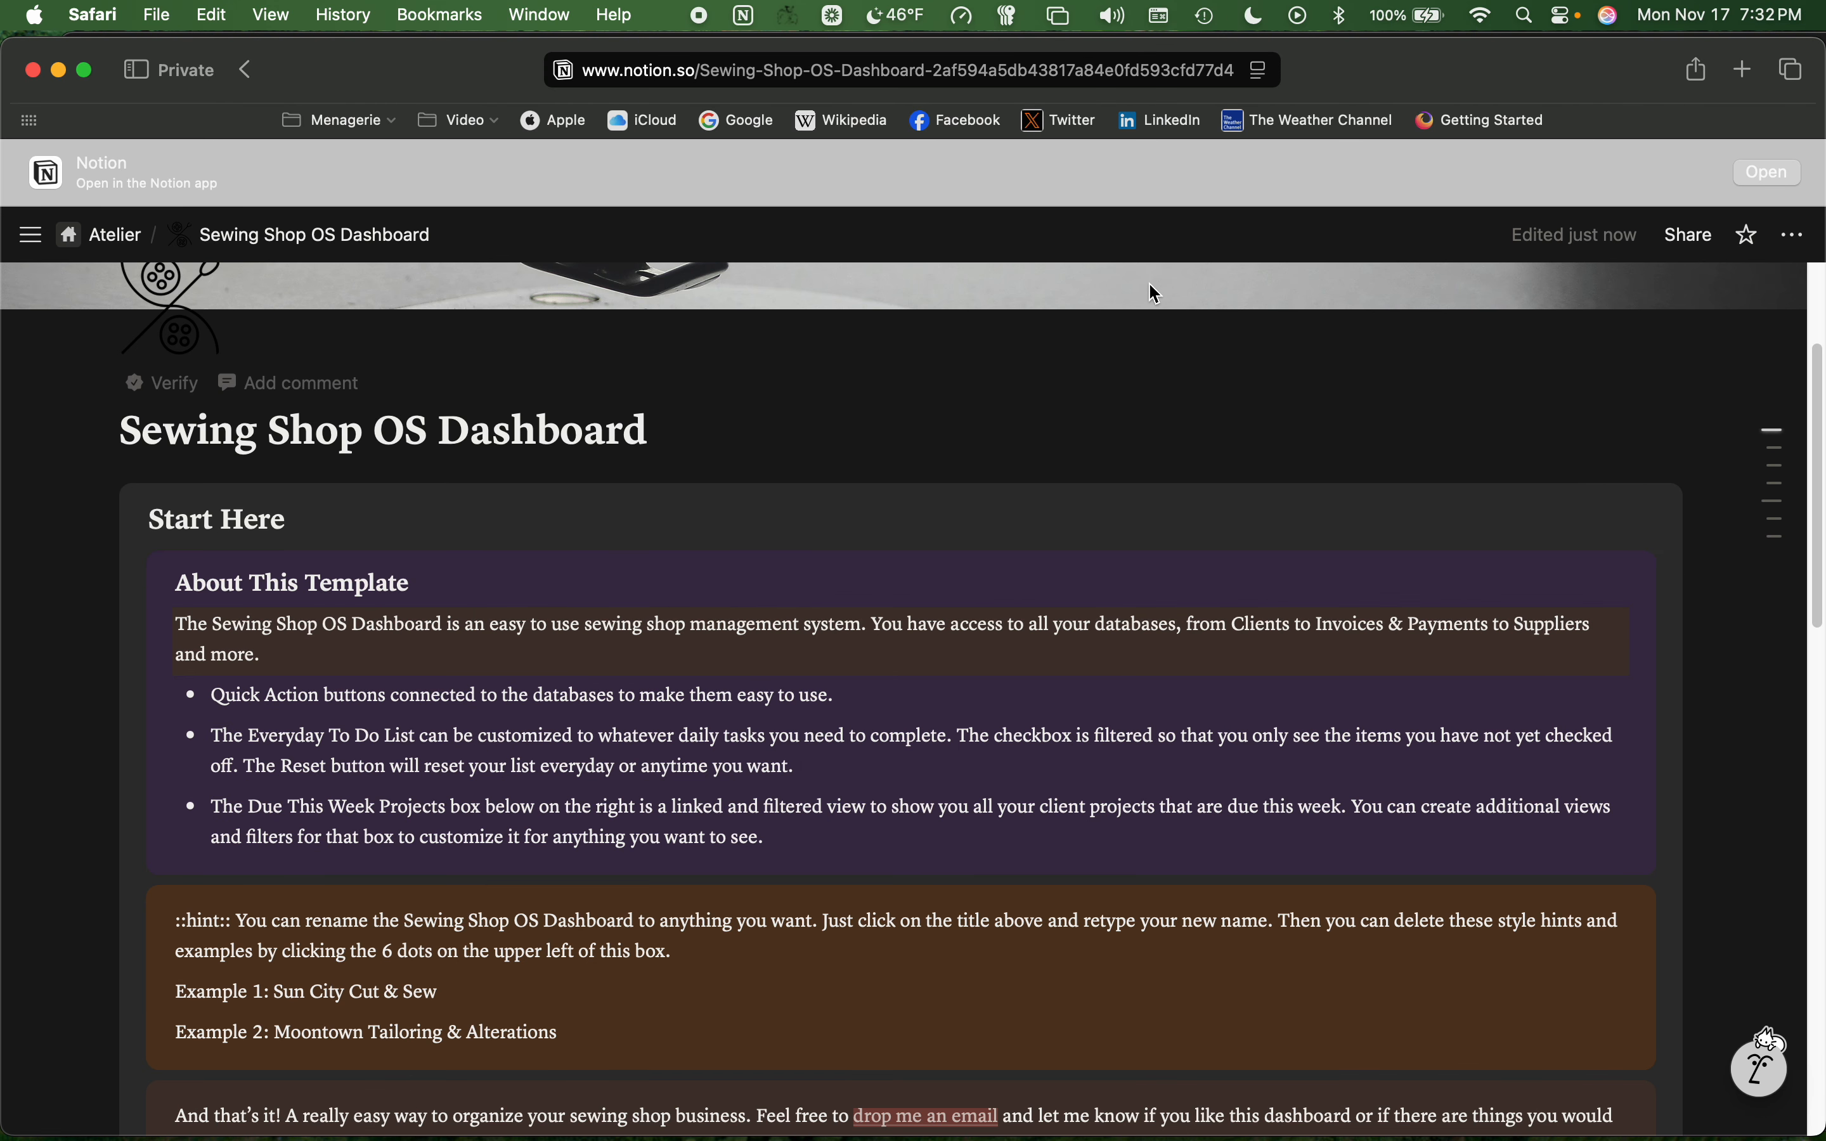
scroll(1087, 622, "up", 3)
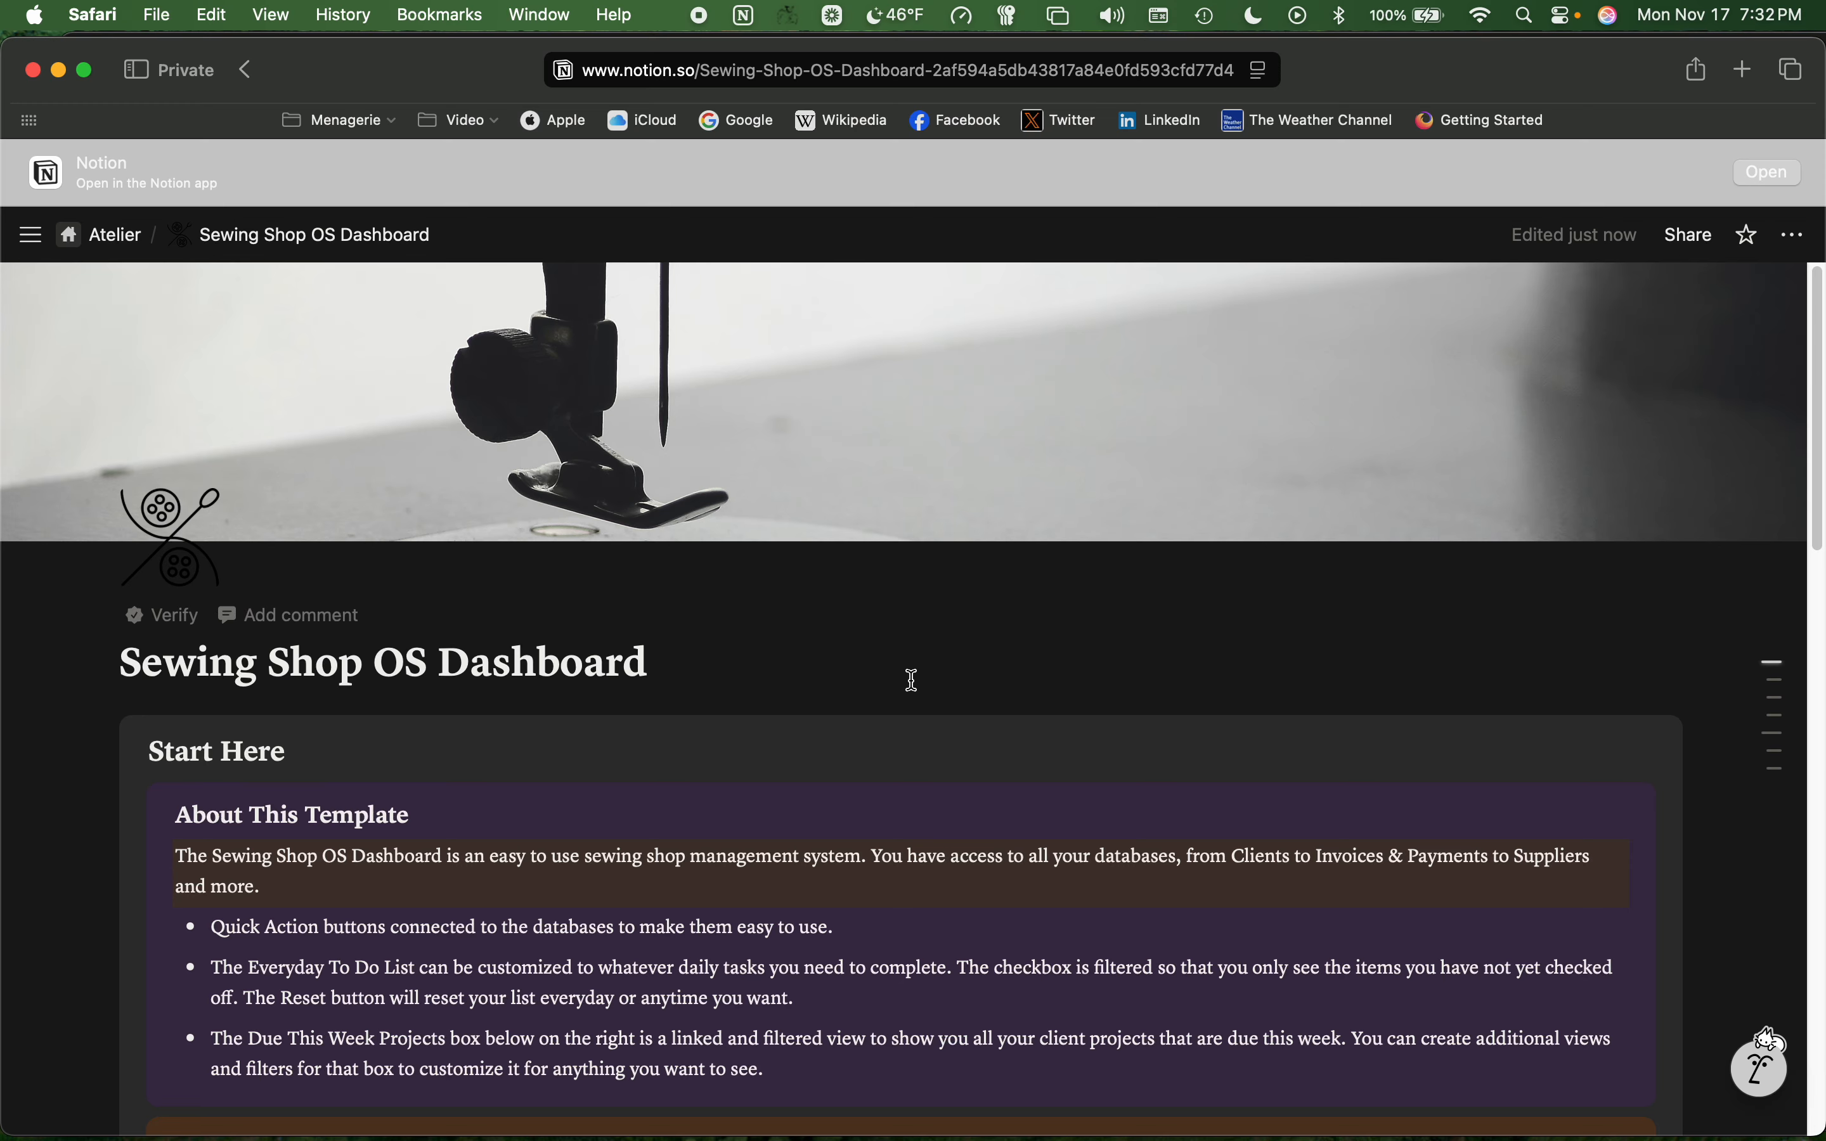
scroll(912, 680, "down", 15)
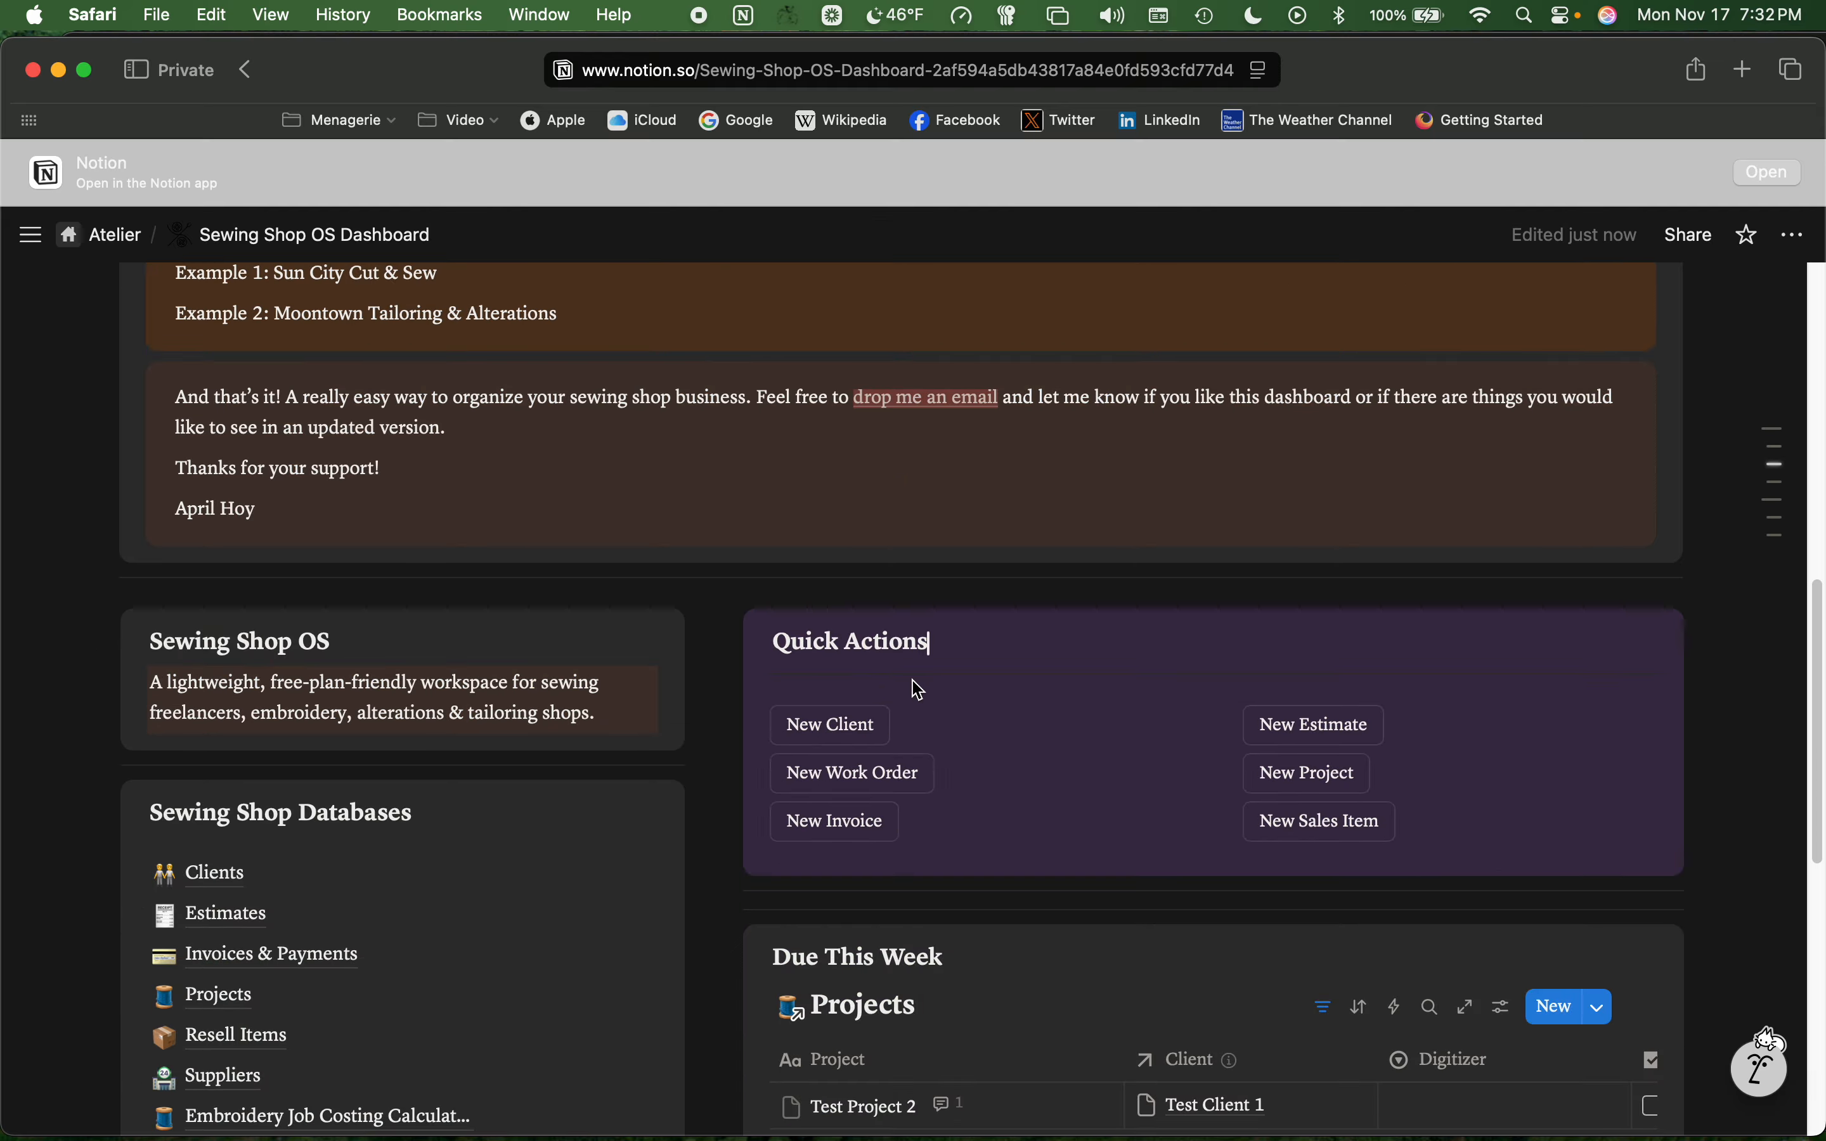
scroll(919, 689, "down", 3)
scroll(914, 683, "up", 2)
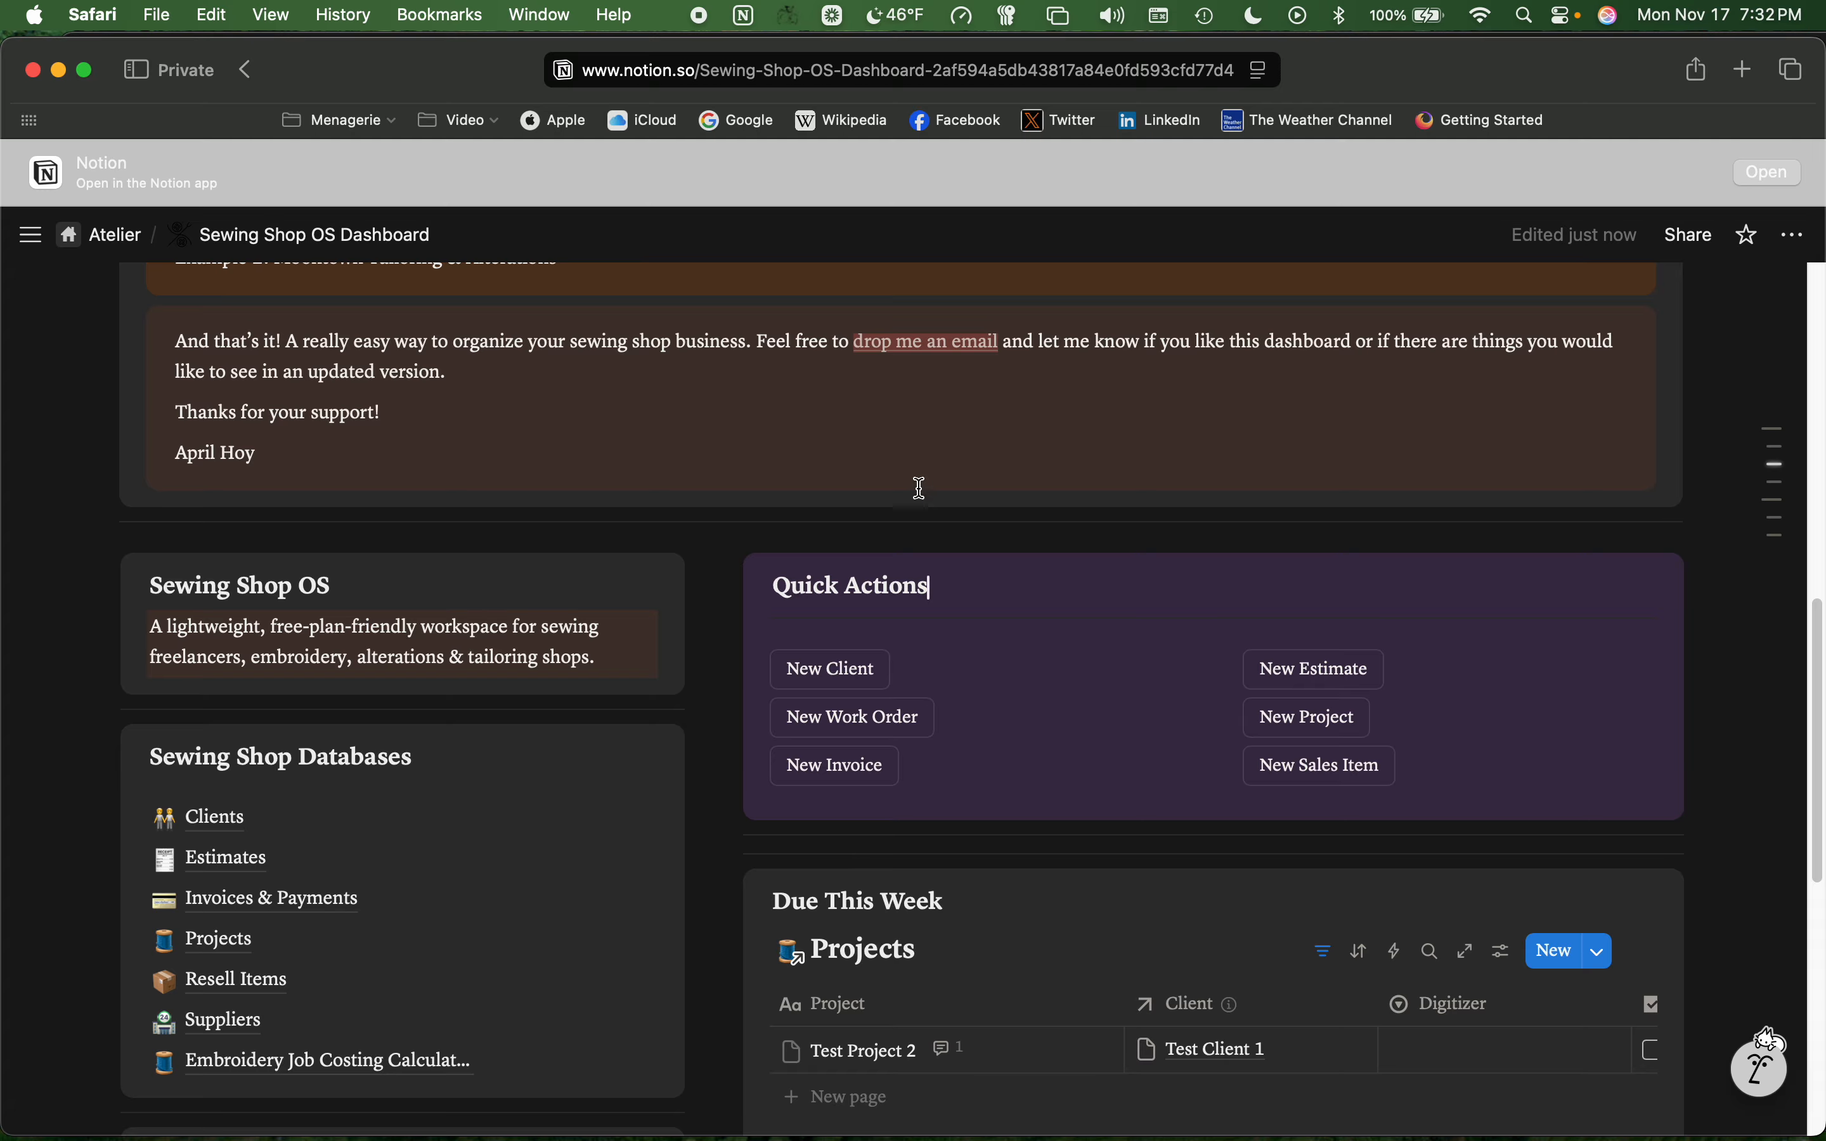
mouse_move(936, 352)
scroll(741, 785, "down", 5)
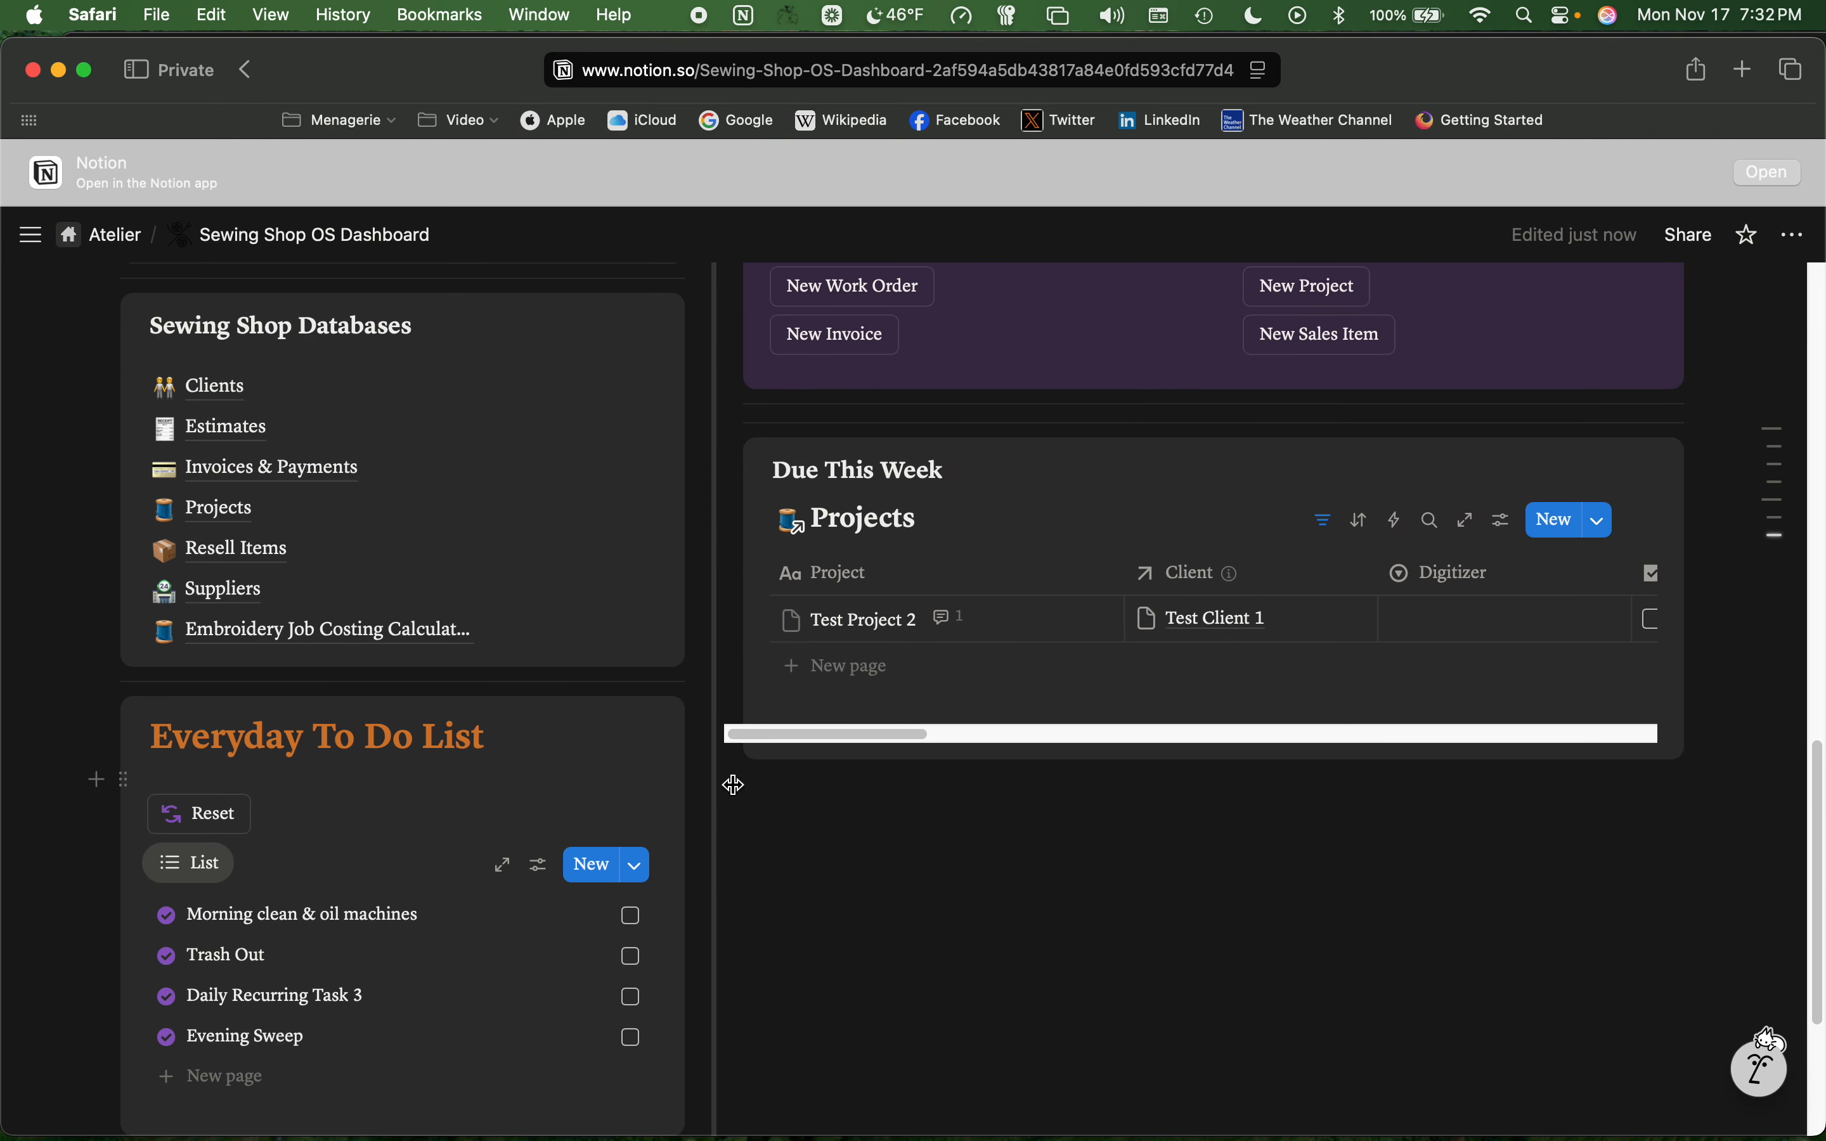
scroll(731, 783, "up", 5)
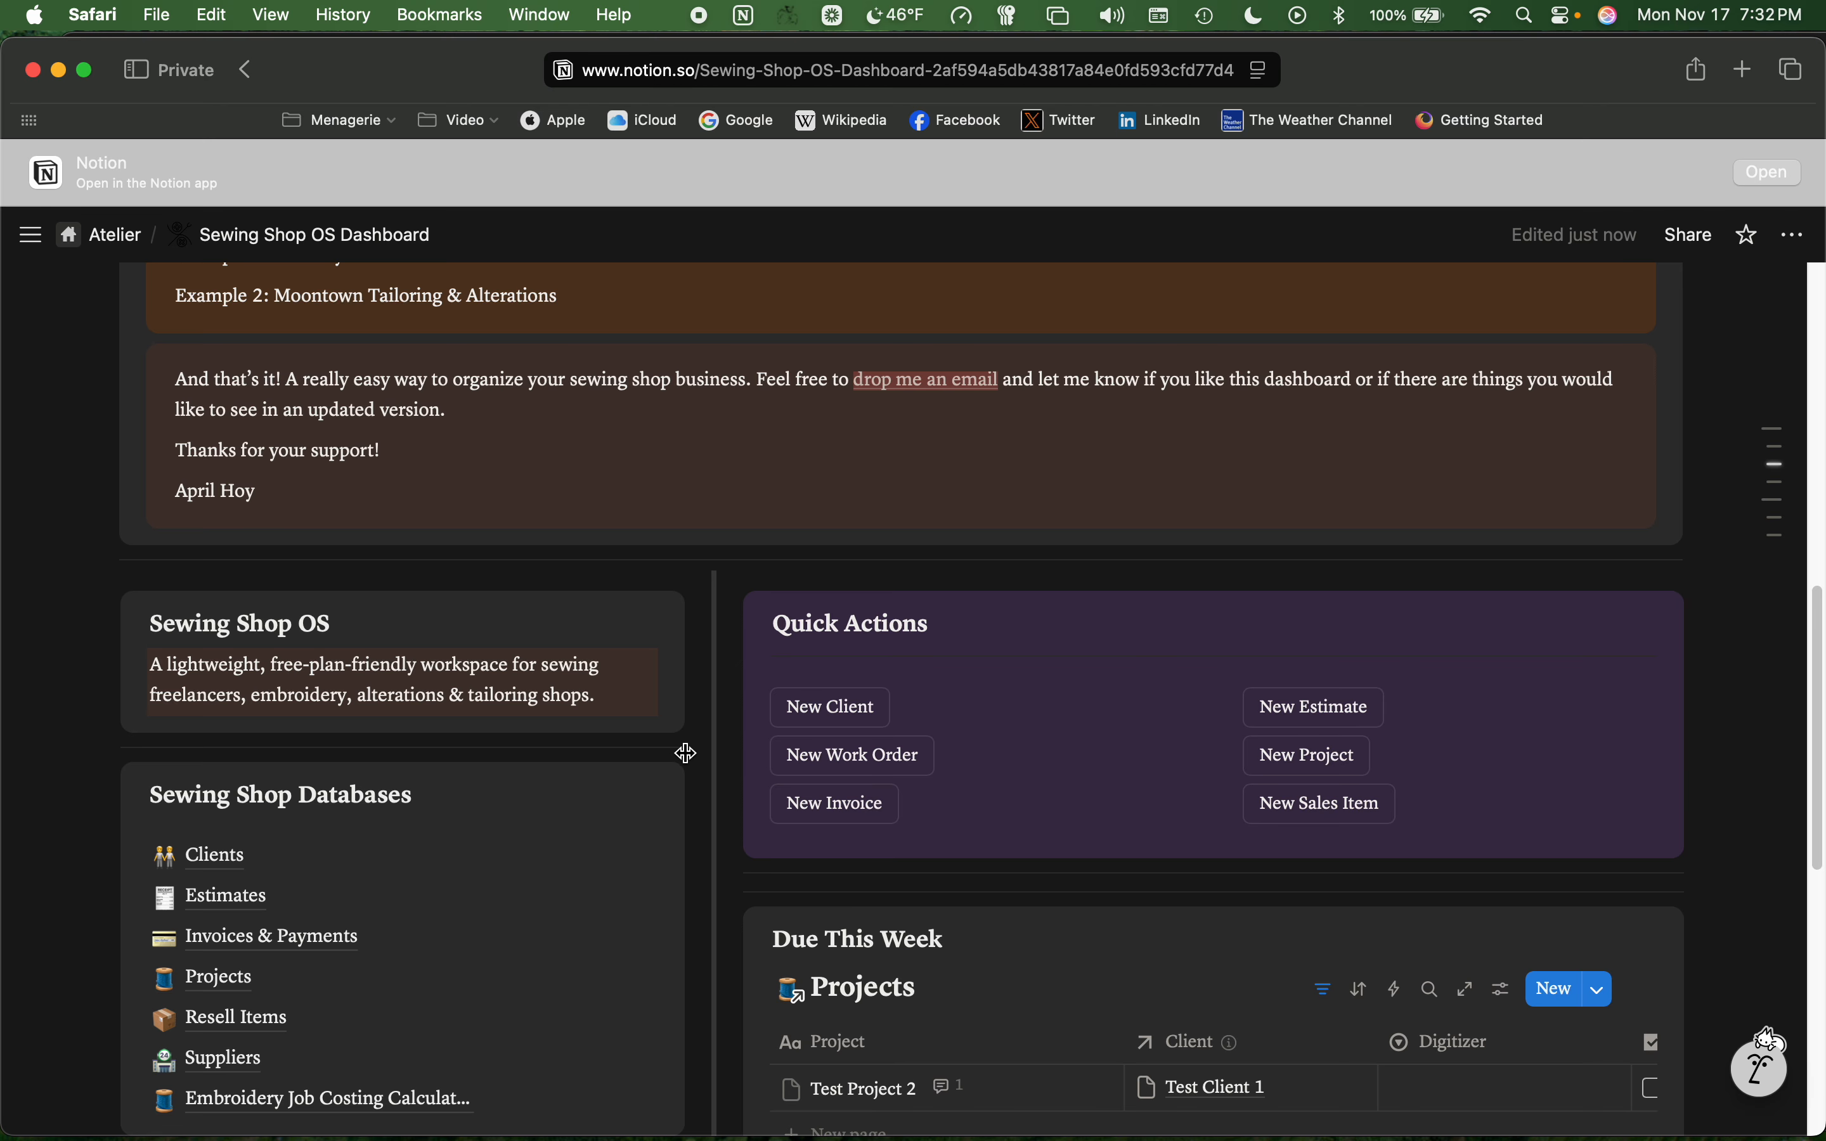
scroll(898, 951, "down", 3)
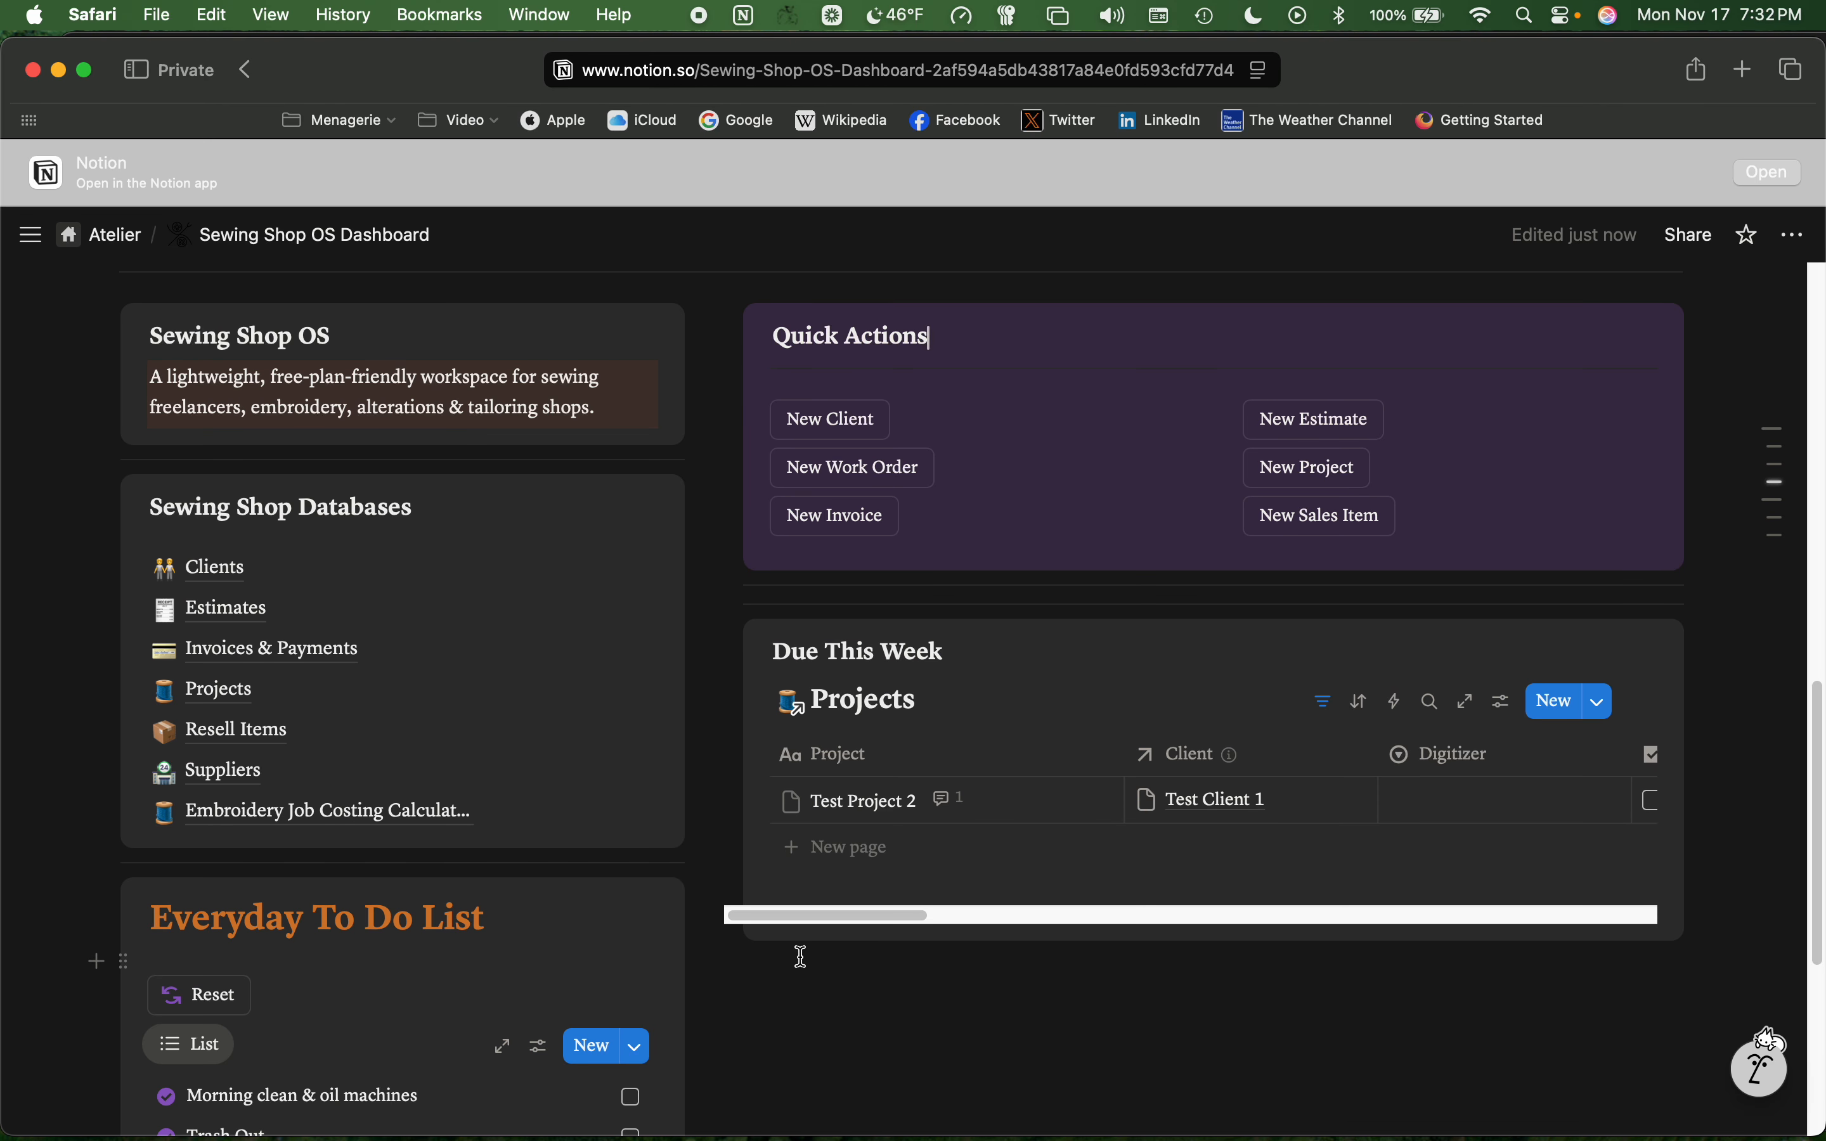
scroll(745, 853, "up", 5)
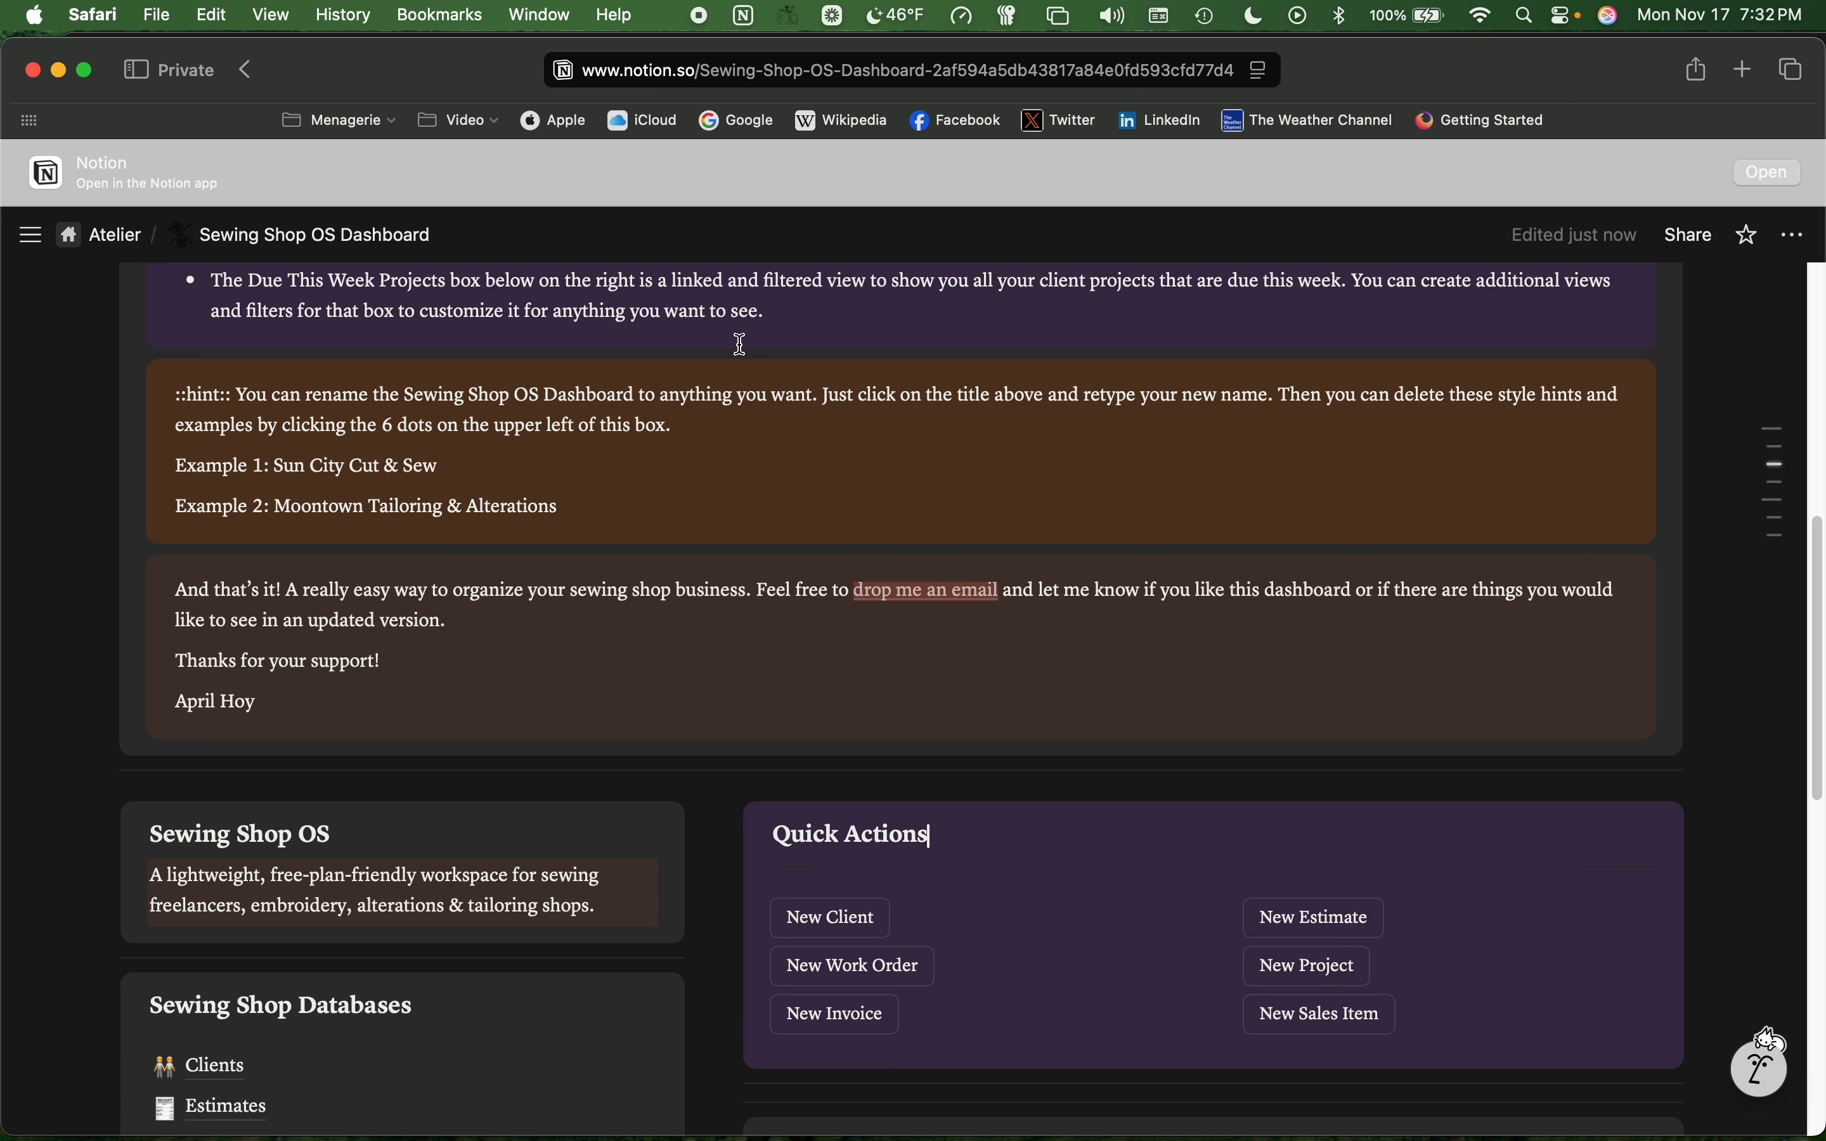
scroll(742, 370, "up", 8)
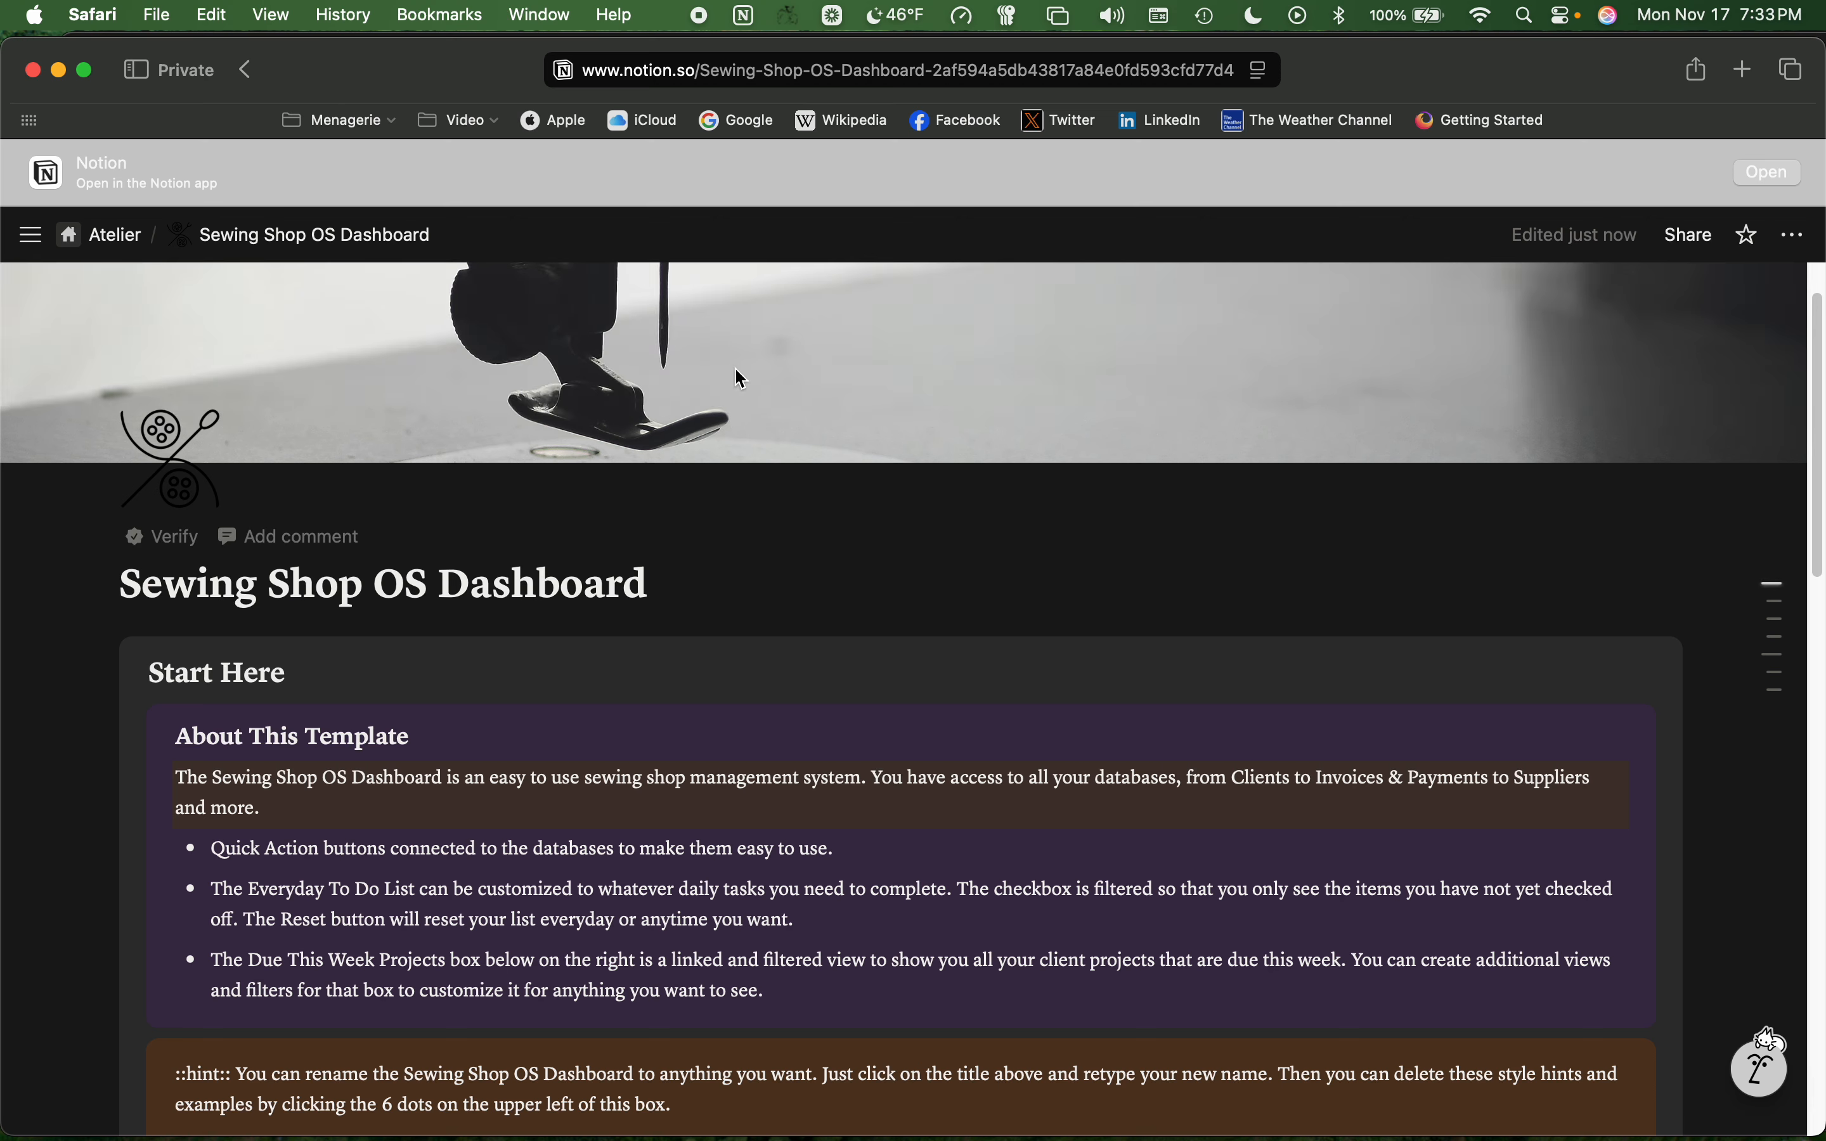